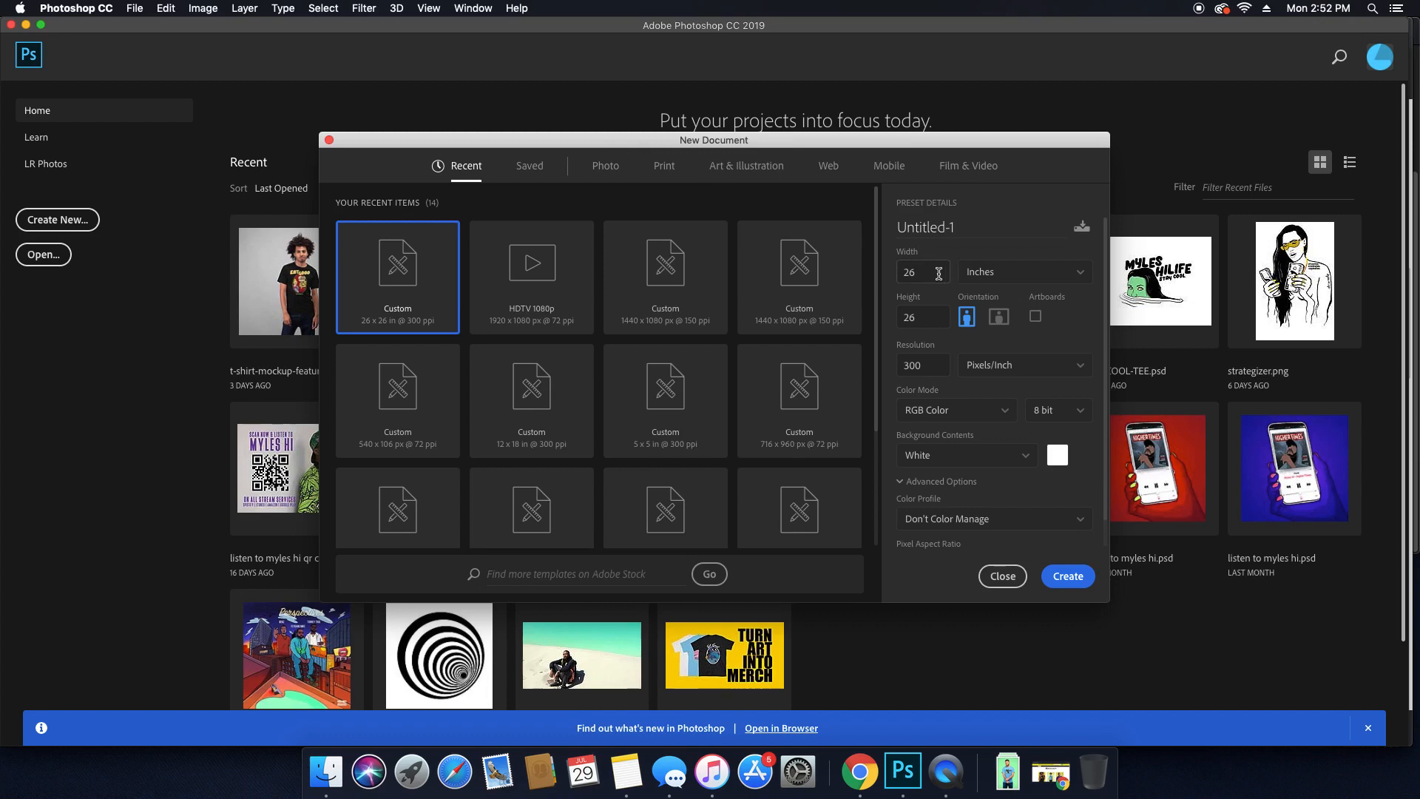
Create a 6 × 9 inch RGB document at 300 pixels/inch and invert its white background to black.
click(938, 272)
text(6)
key(Tab)
text(9)
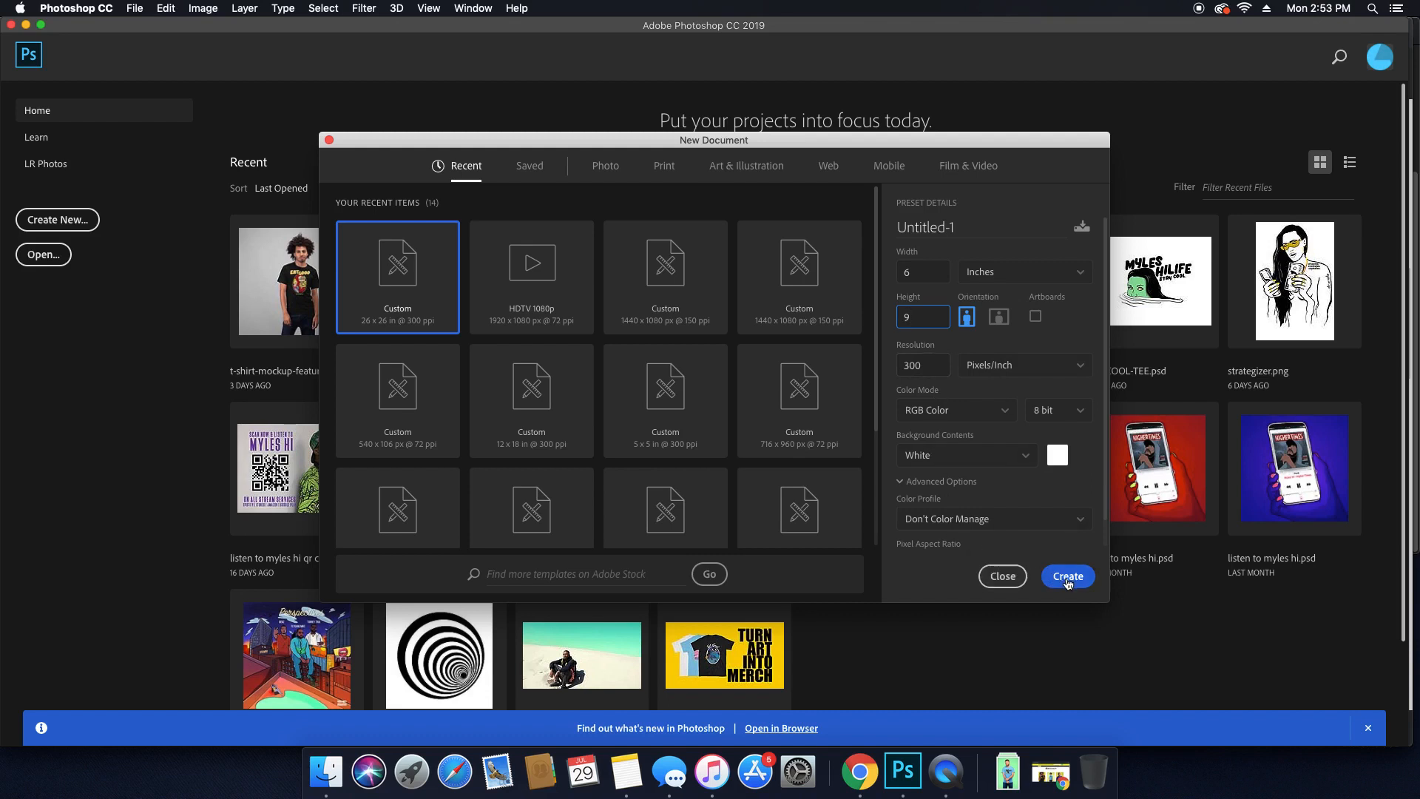
scroll(1101, 536, down, 2)
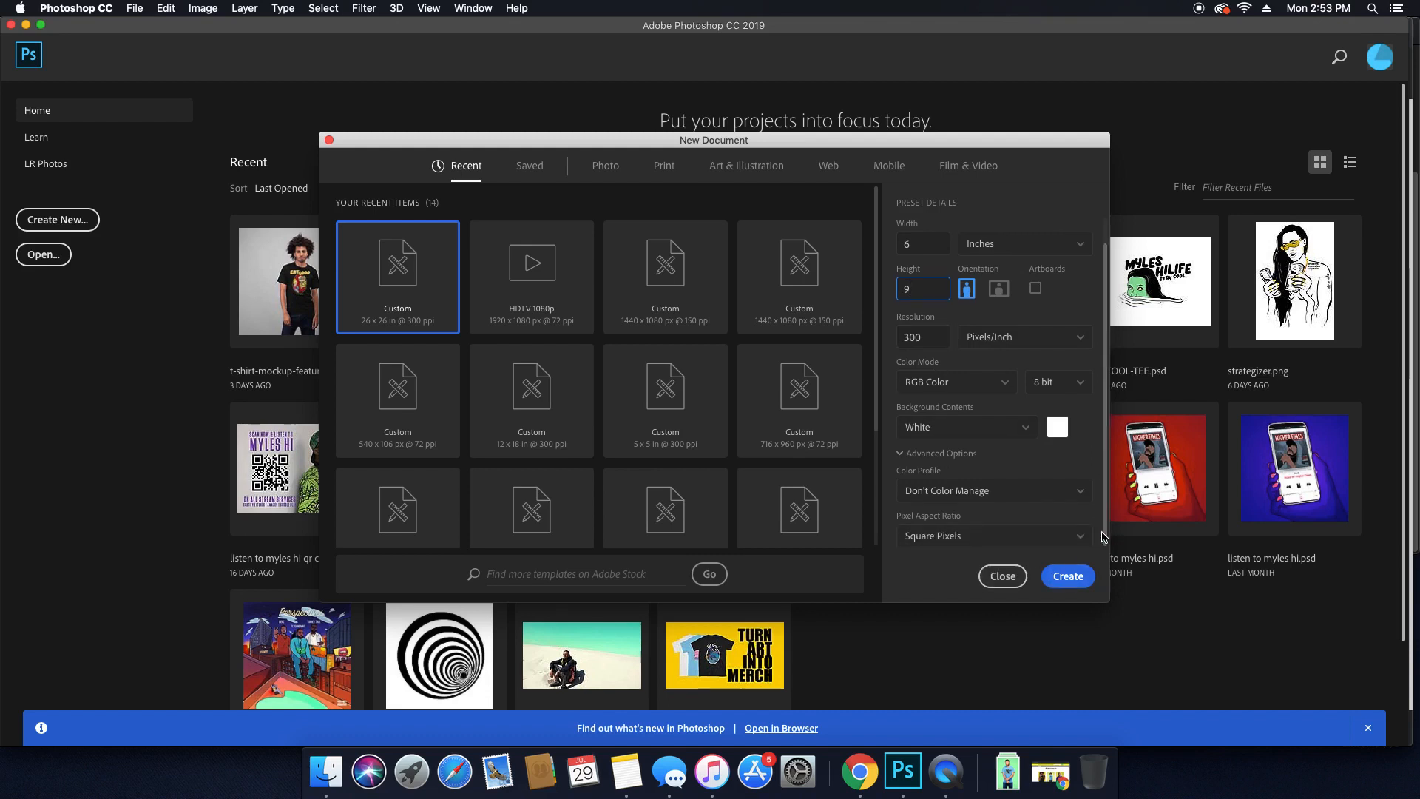
click(1058, 578)
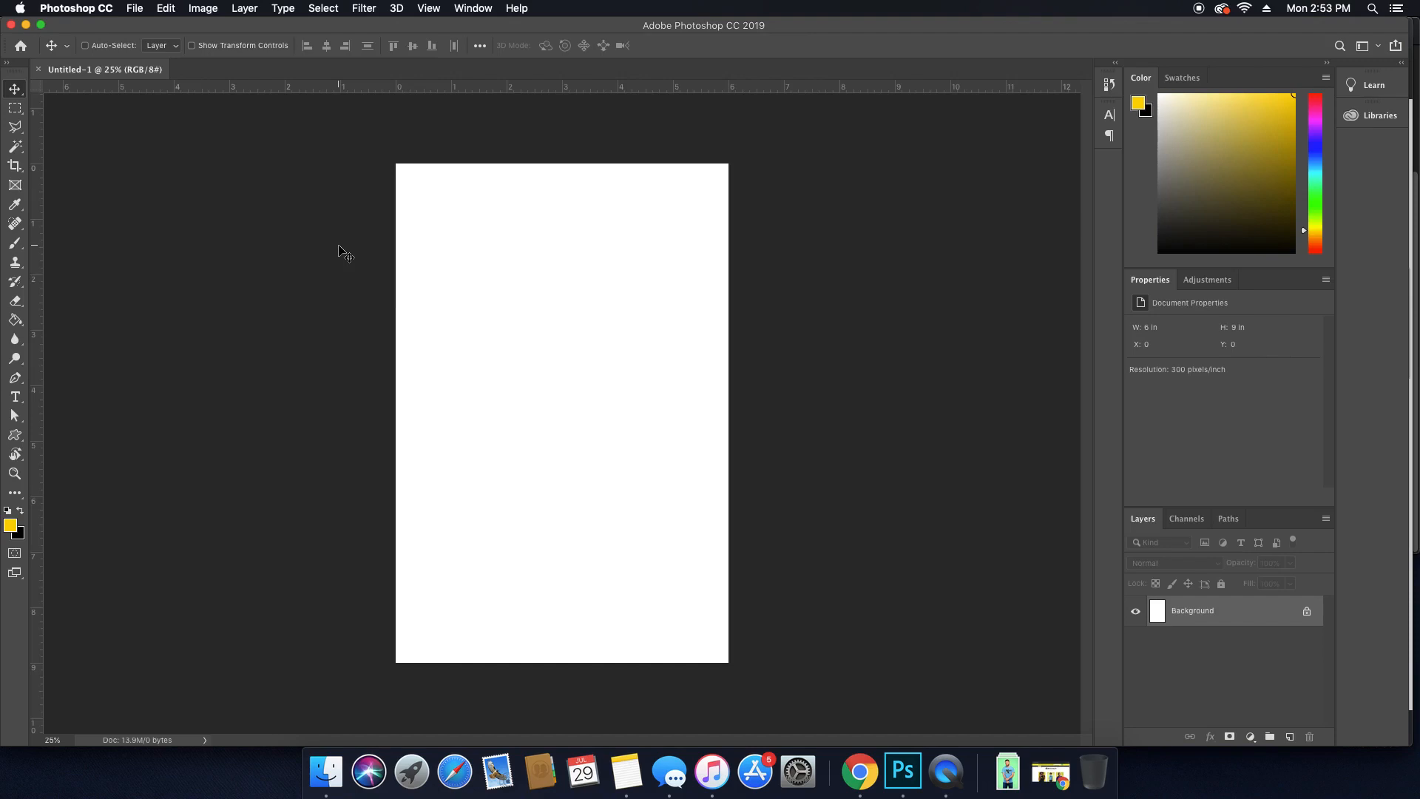
key(super+i)
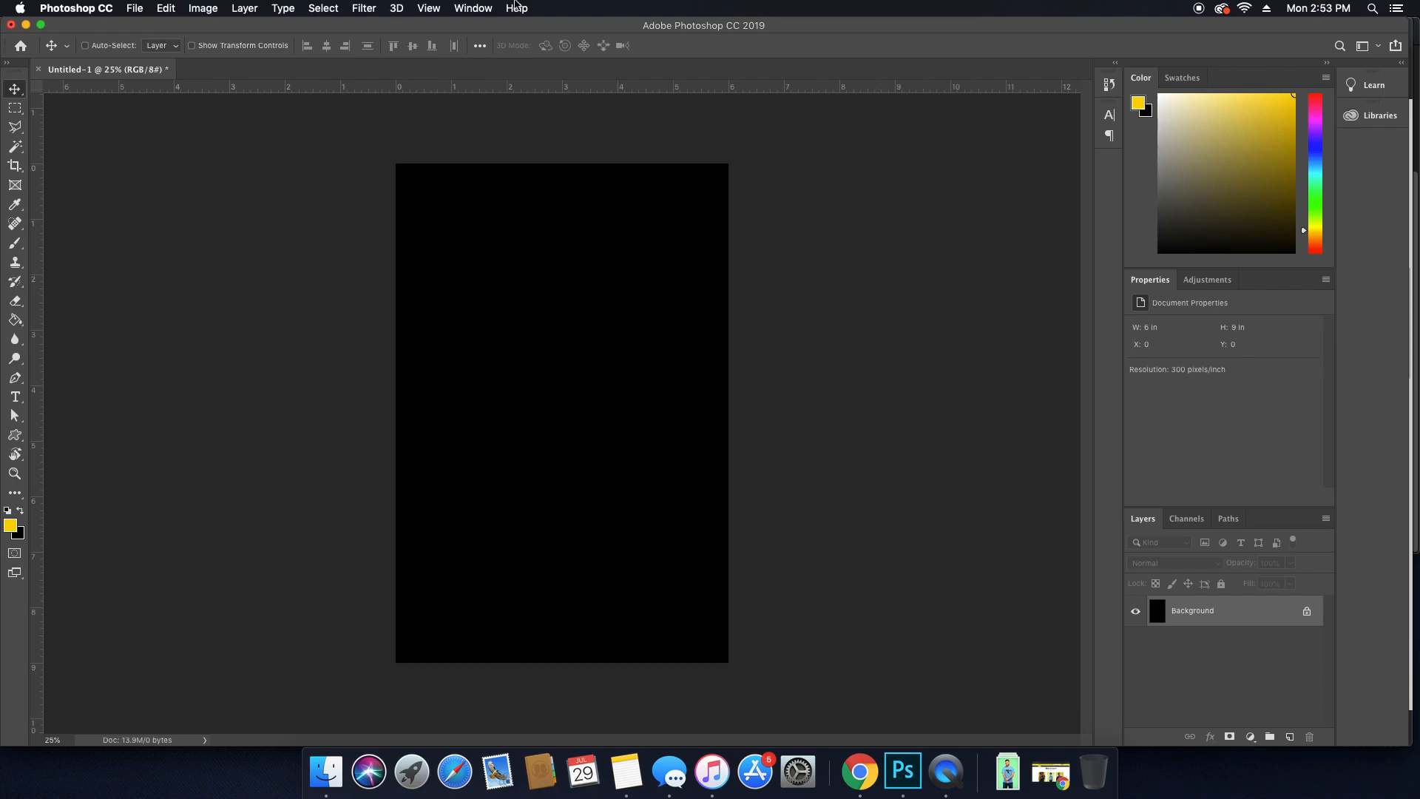
Switch to Finder and open the Pizza Menu folder inside Graphics on the LaCie drive.
click(326, 771)
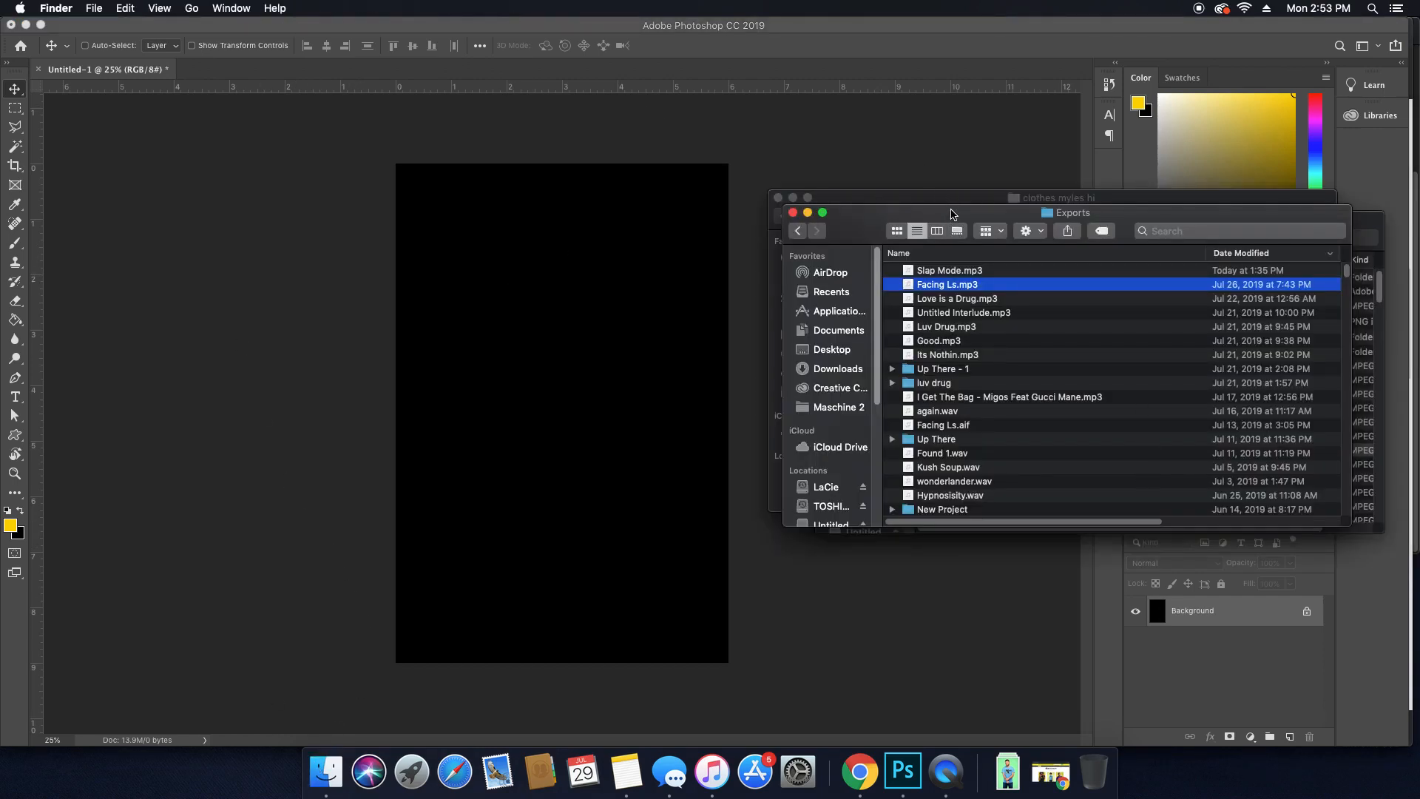
click(833, 368)
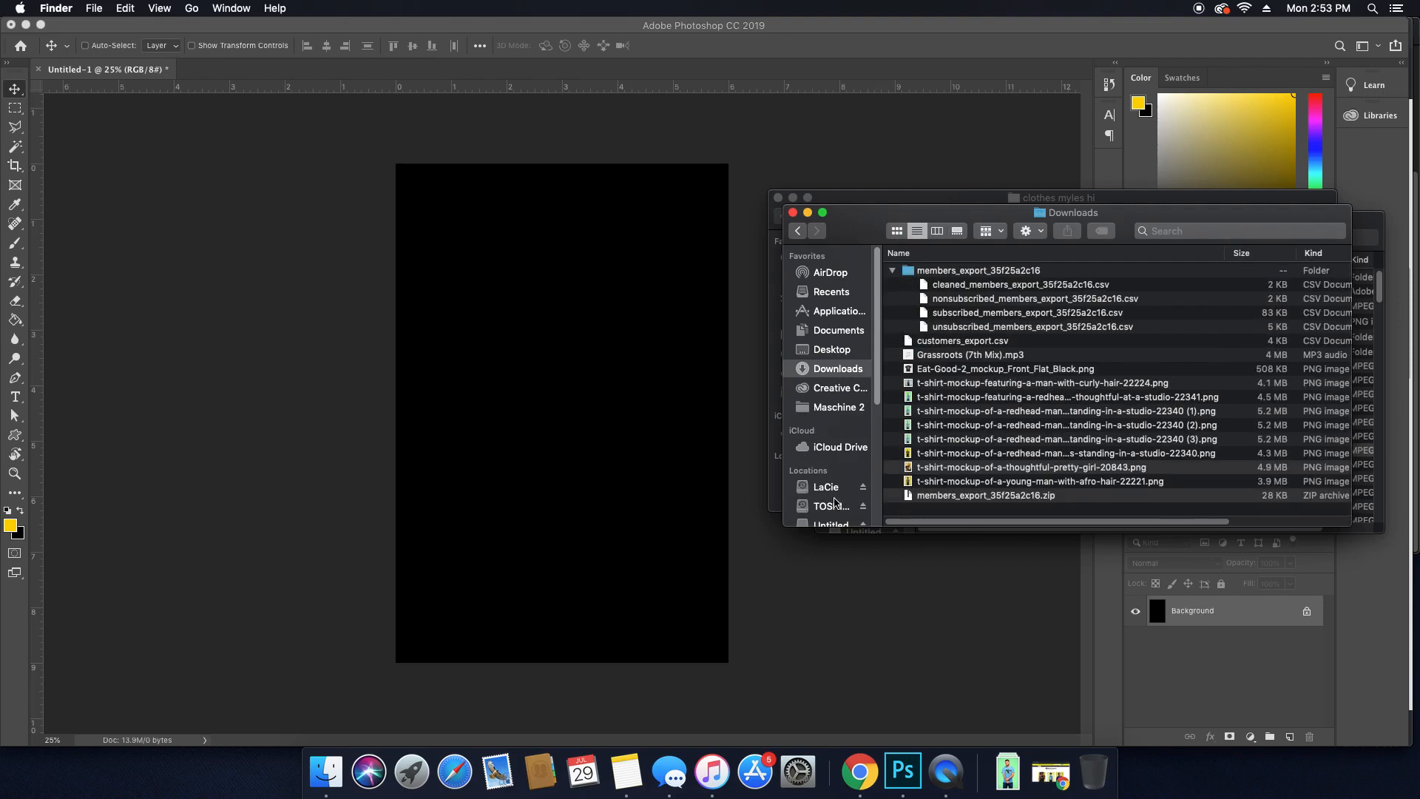
click(834, 491)
double_click(963, 272)
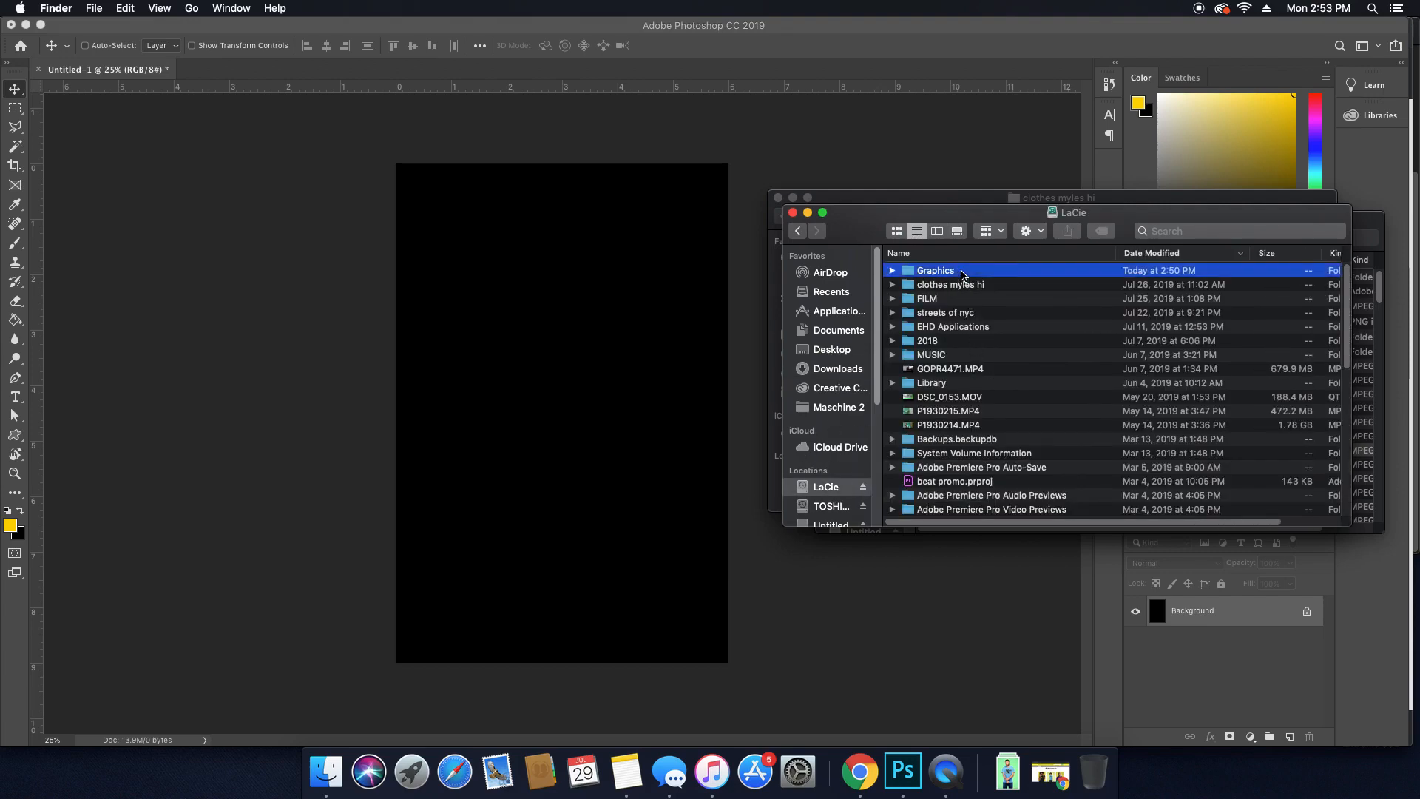
scroll(971, 300, down, 10)
scroll(971, 300, up, 10)
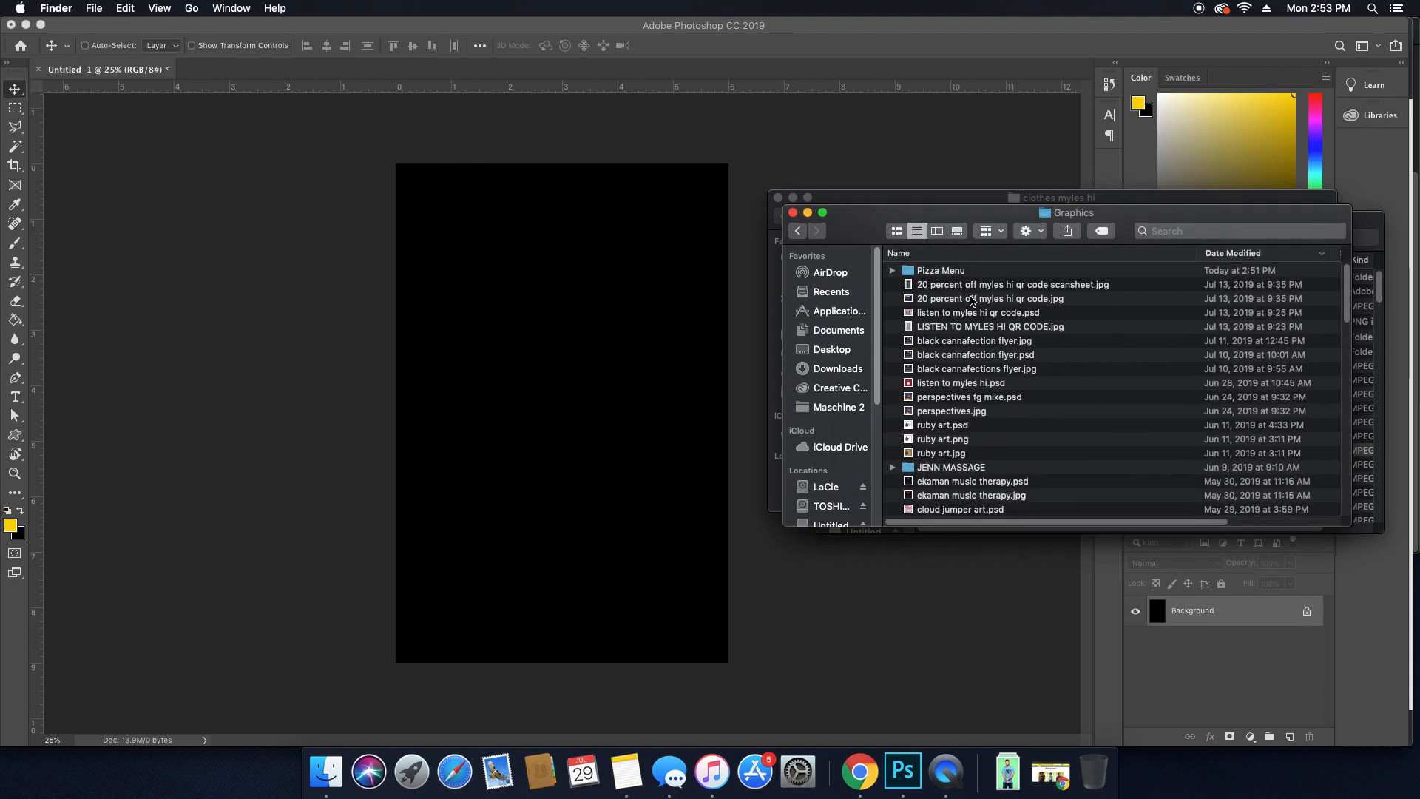
click(951, 273)
double_click(952, 272)
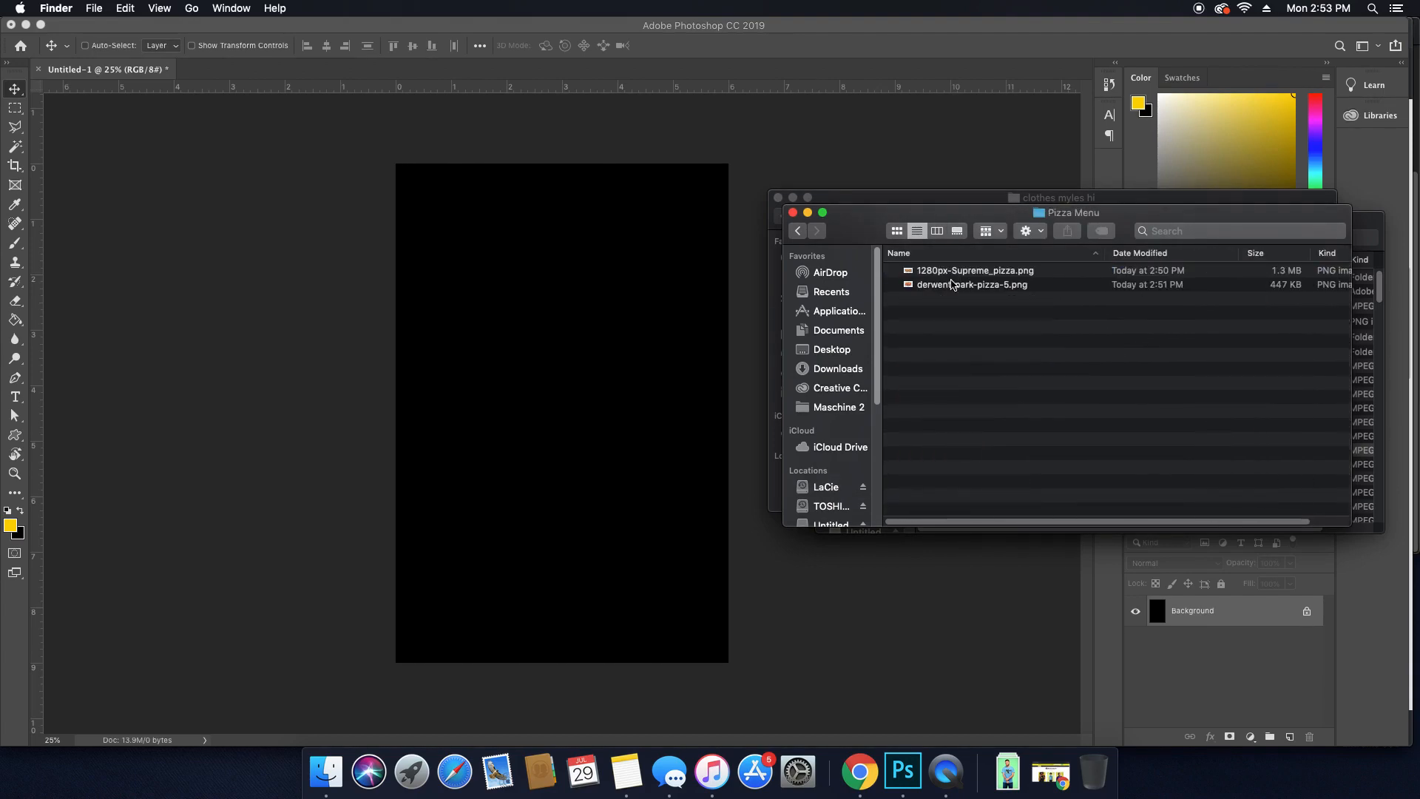
Preview the two pizza images and place derwent-park-pizza-5.png in the Photoshop document.
click(951, 271)
key(space)
key(Down)
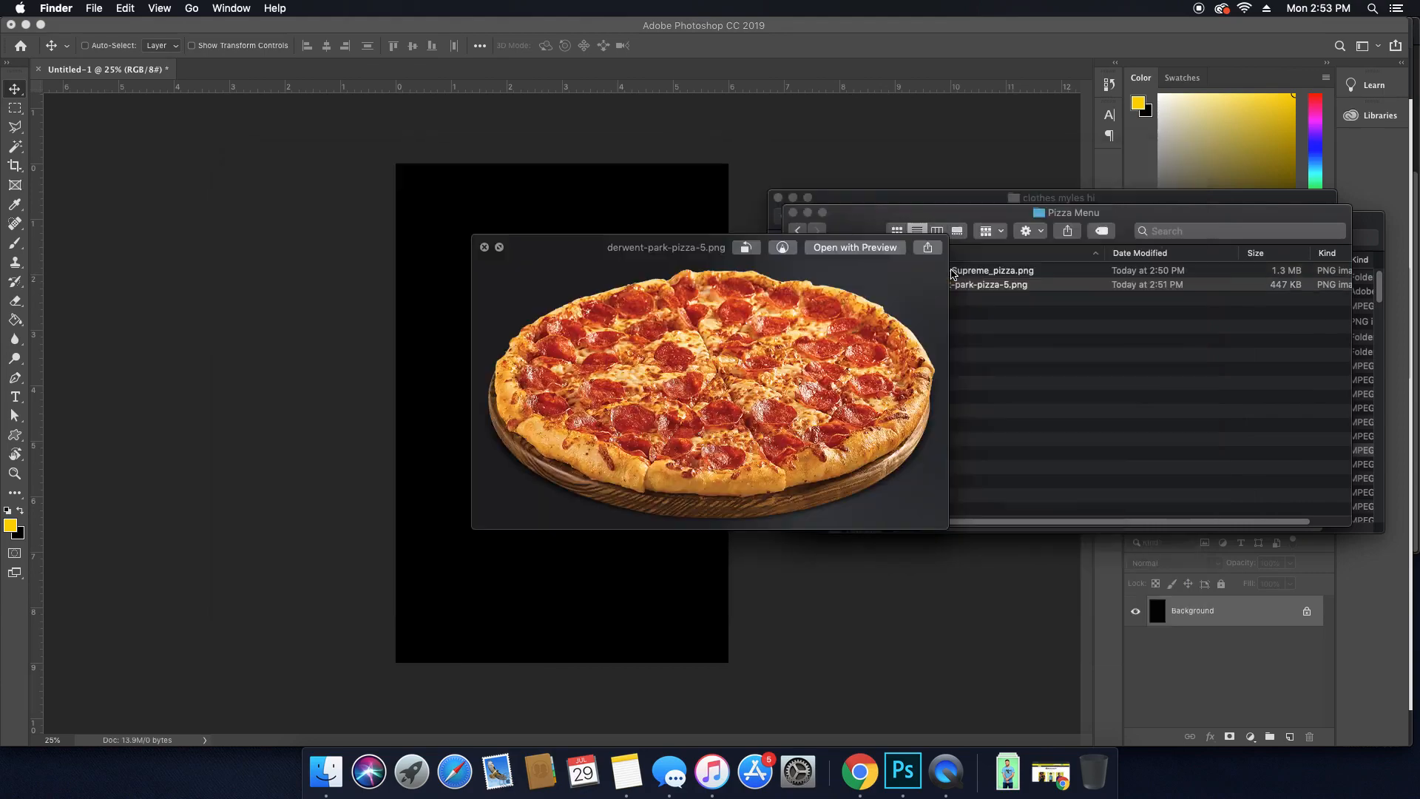
key(space)
drag(951, 285, 581, 303)
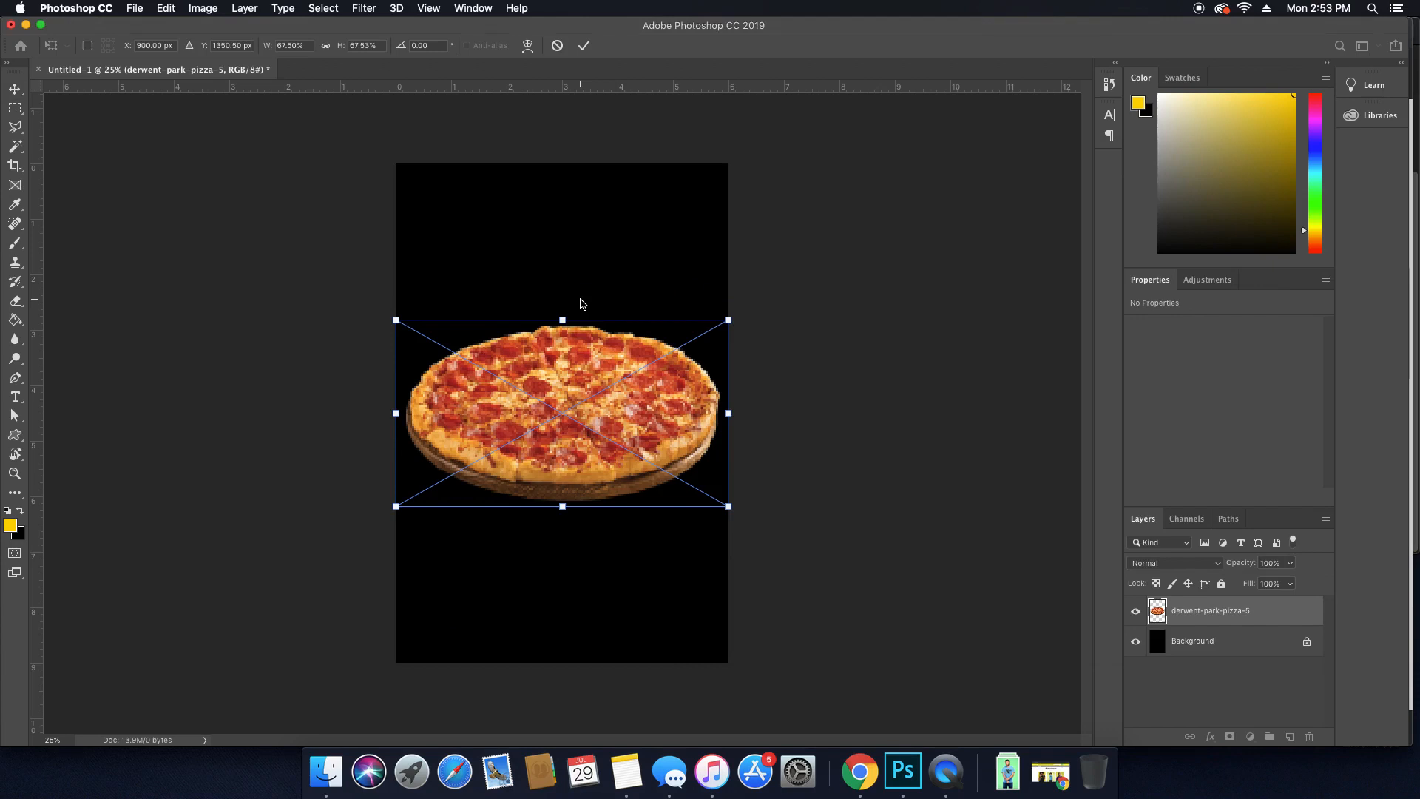
key(Return)
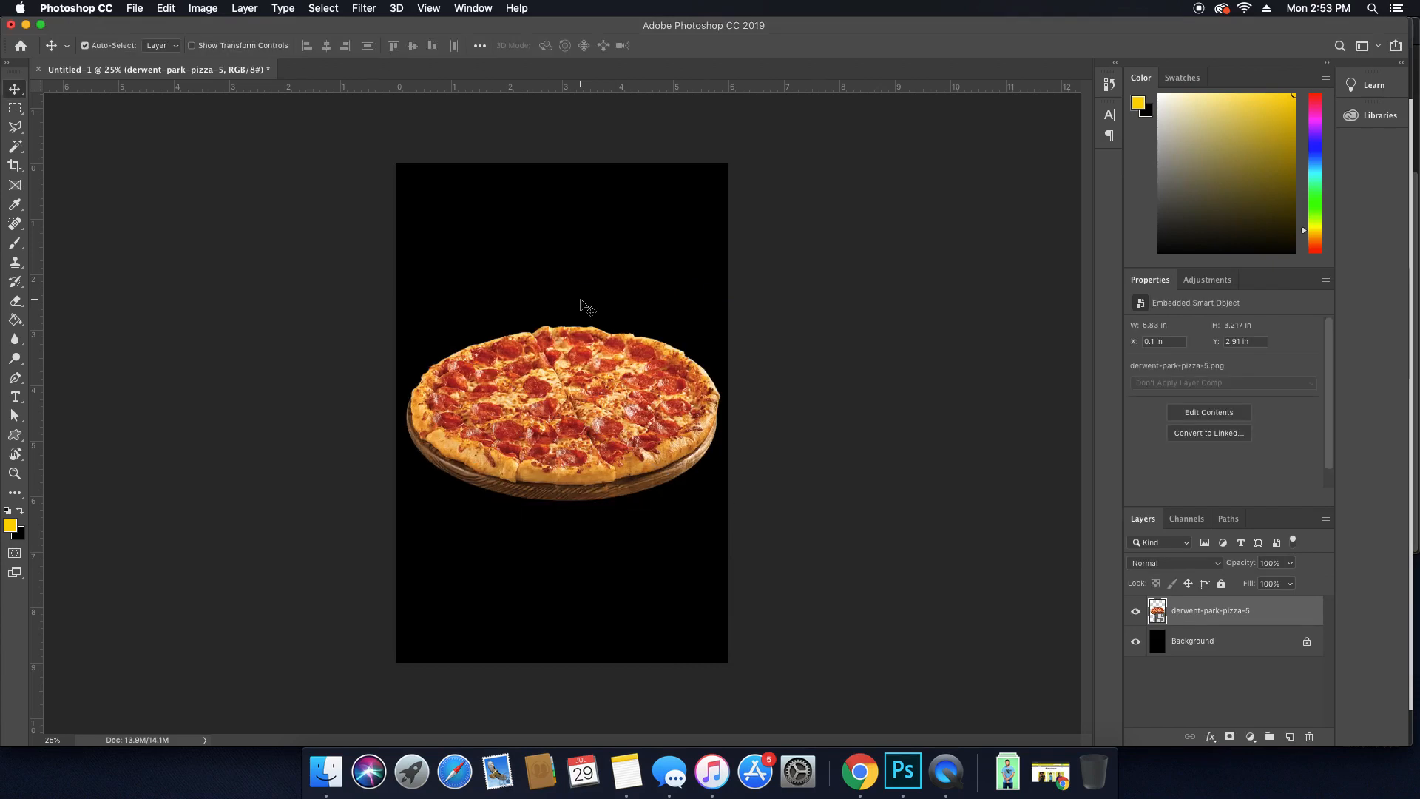
Scale the pizza down to about 3.07 inches wide and centre it horizontally in the upper part of the page.
key(super+t)
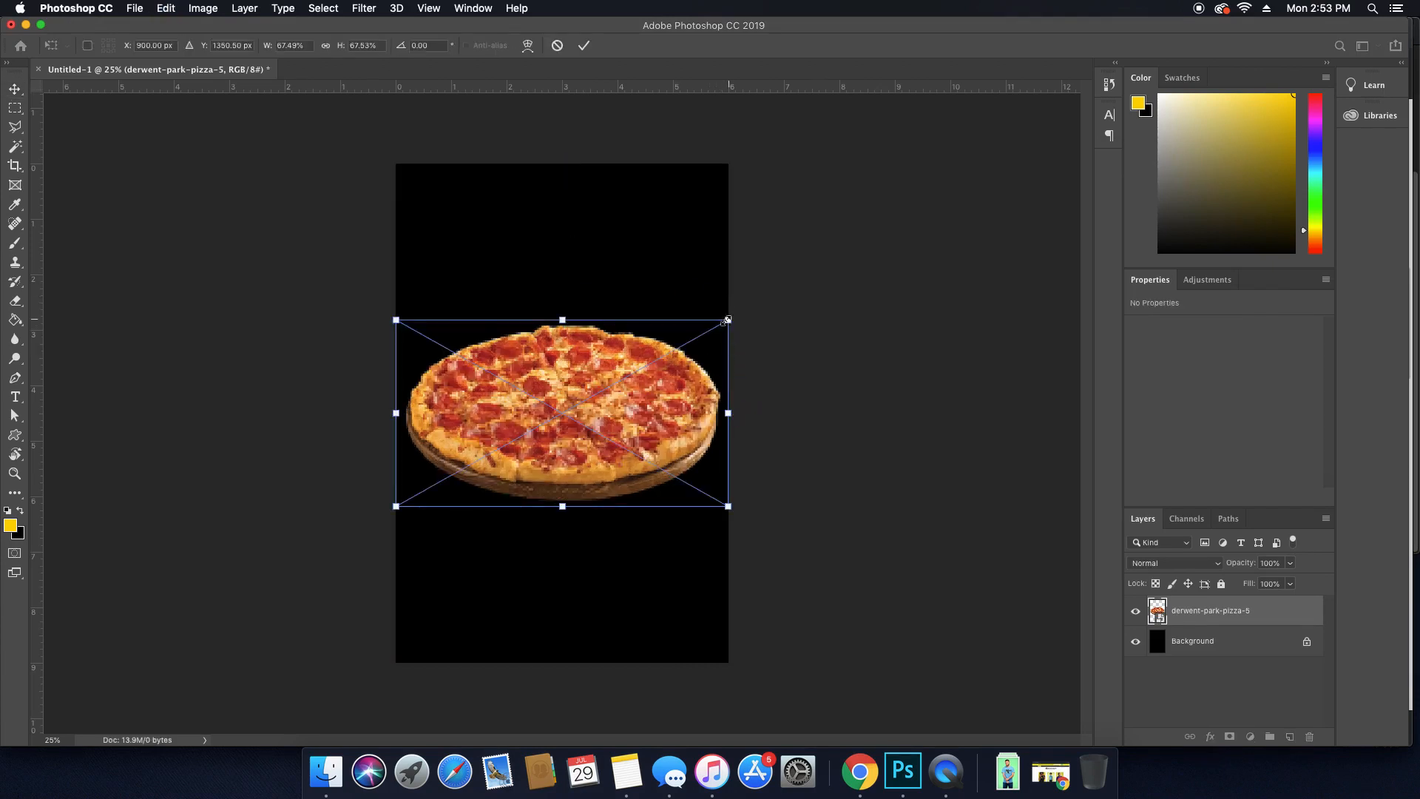
drag(730, 312, 613, 379)
key(Return)
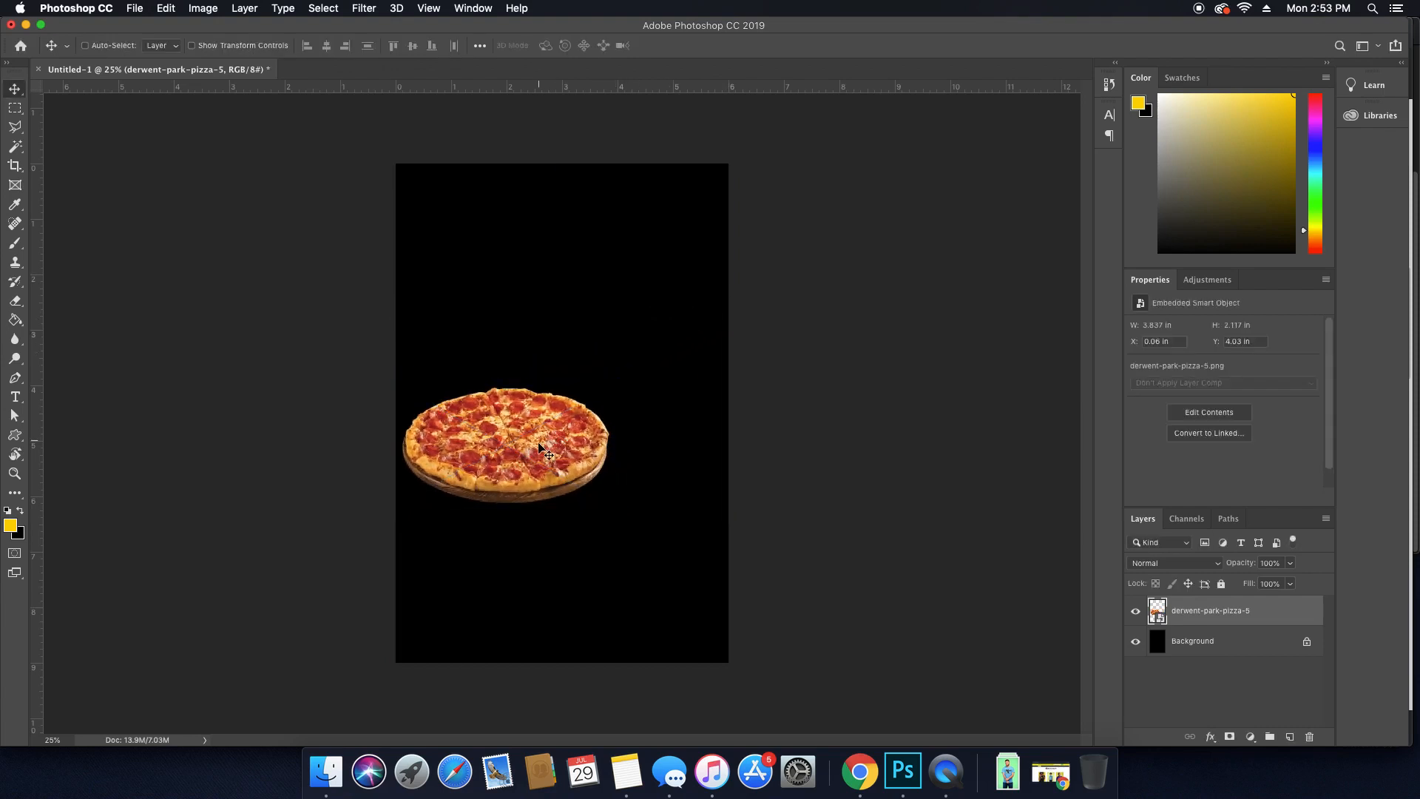
drag(543, 444, 597, 295)
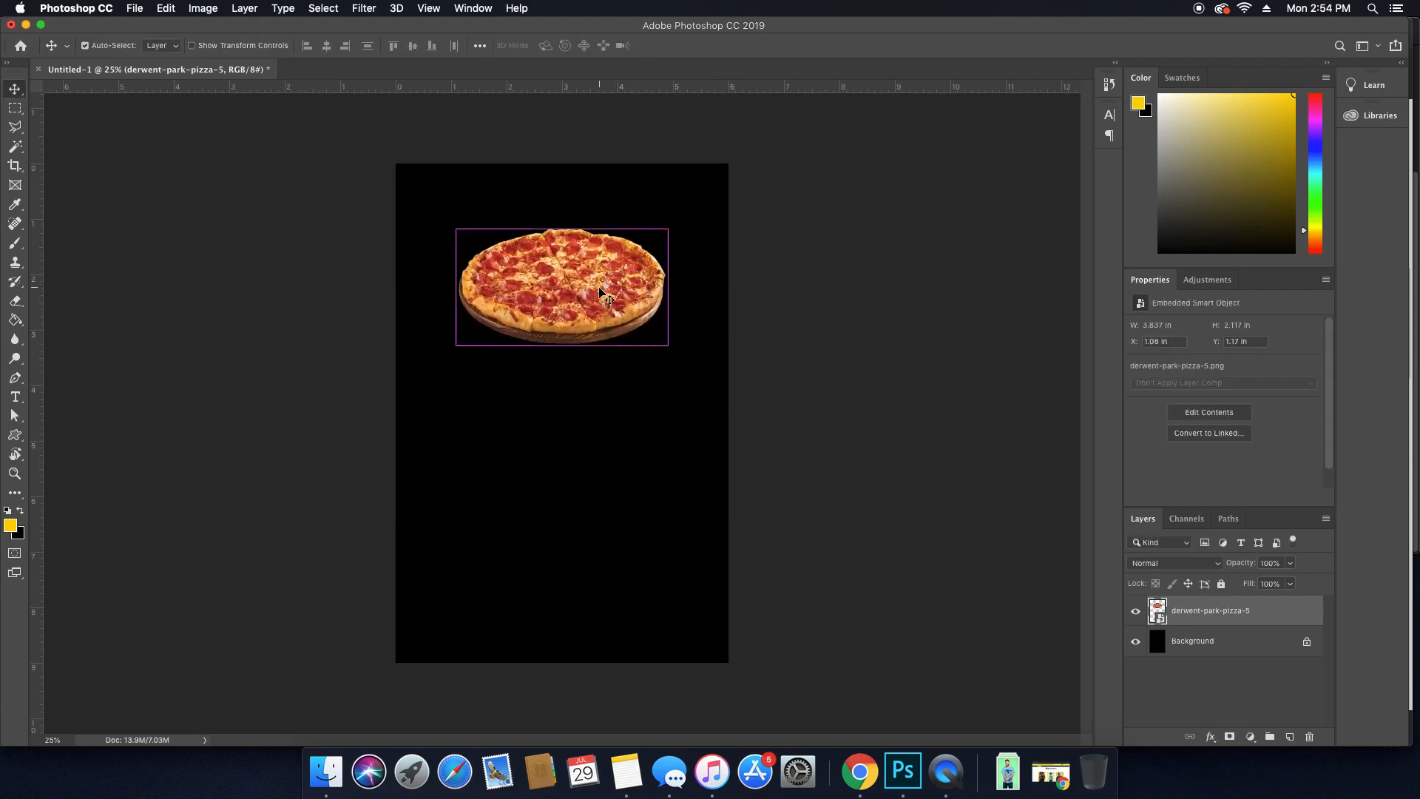
key(super+t)
drag(666, 230, 591, 308)
key(Return)
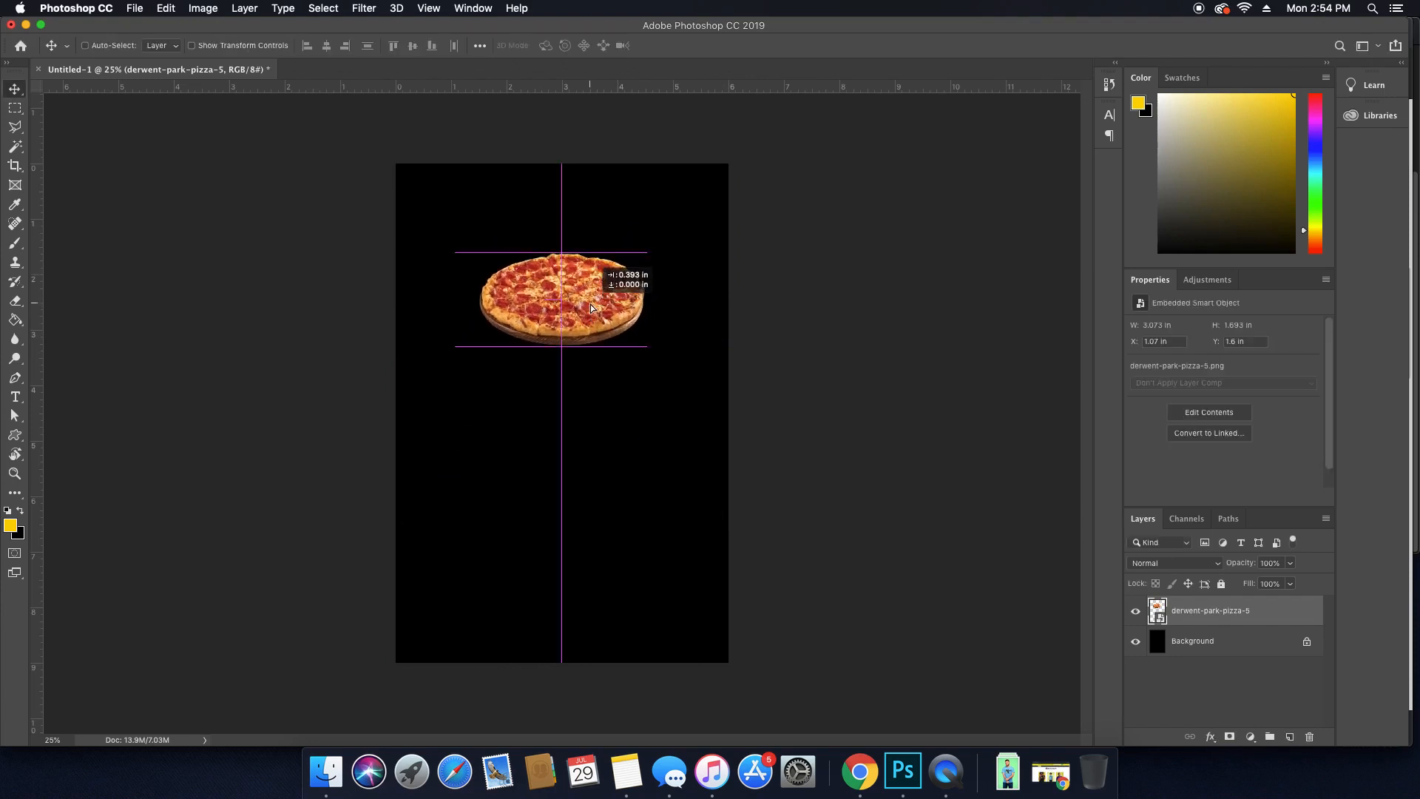
drag(590, 304, 591, 304)
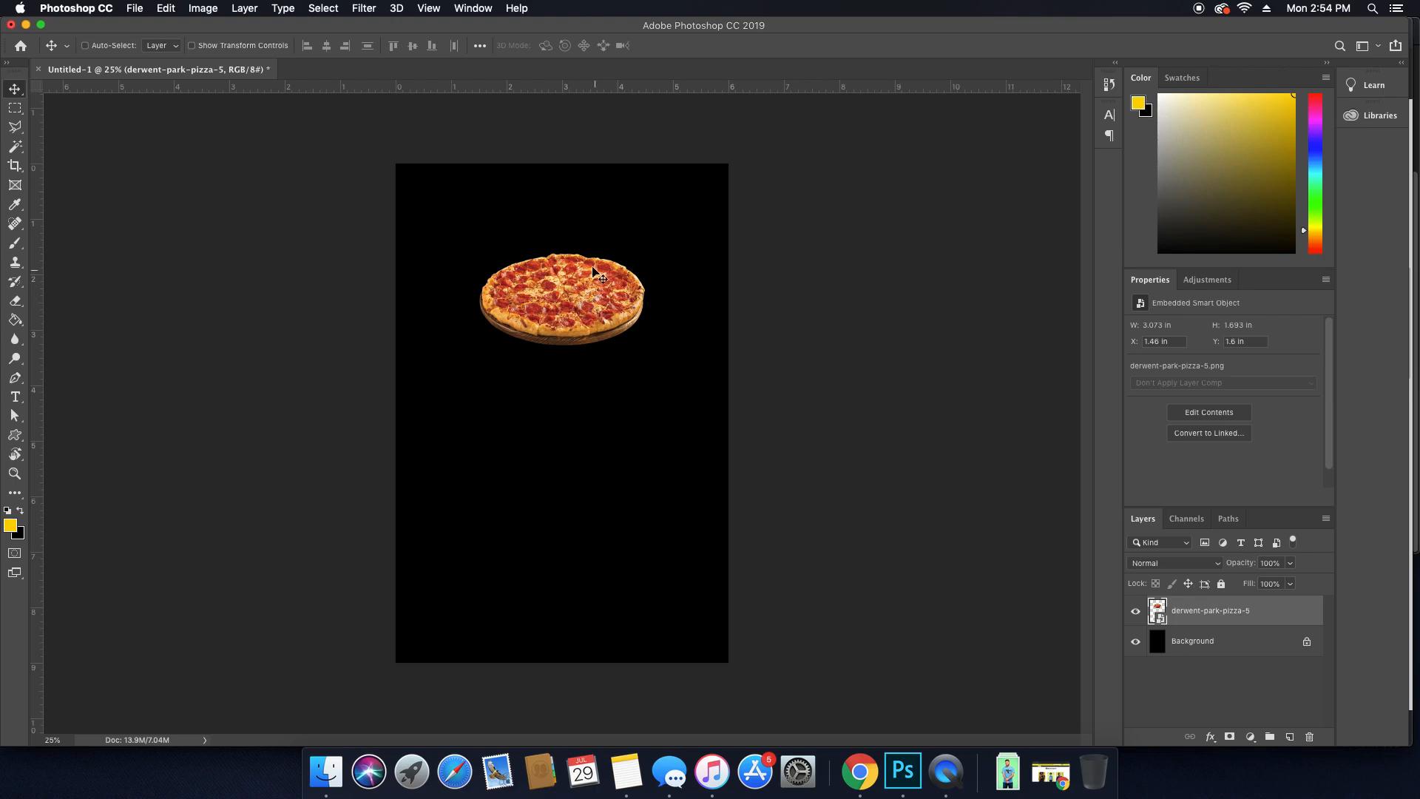
Add the white title "JANET'S PIZZA" above the pizza in DIN Condensed Bold at 76.31 pt.
key(t)
key(d)
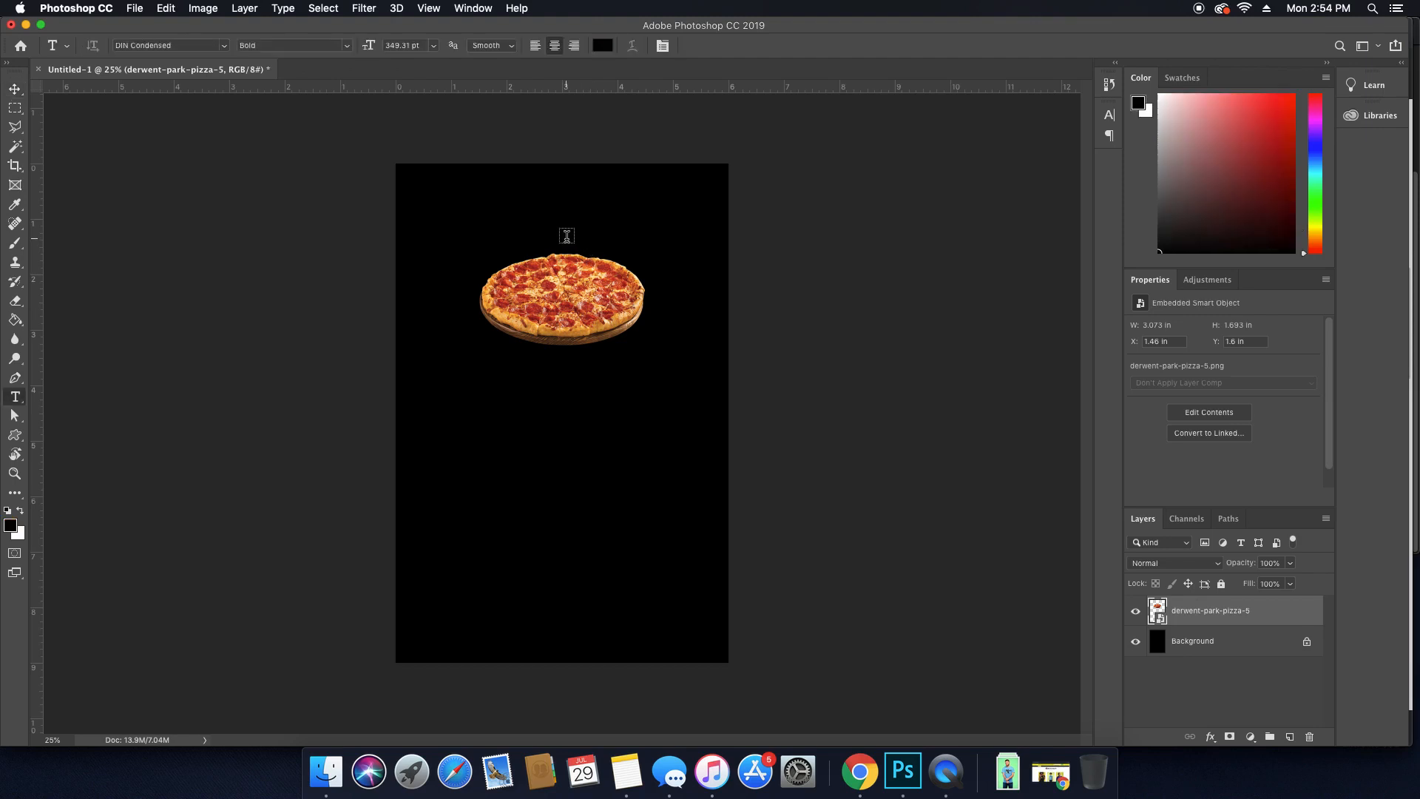
key(x)
click(566, 236)
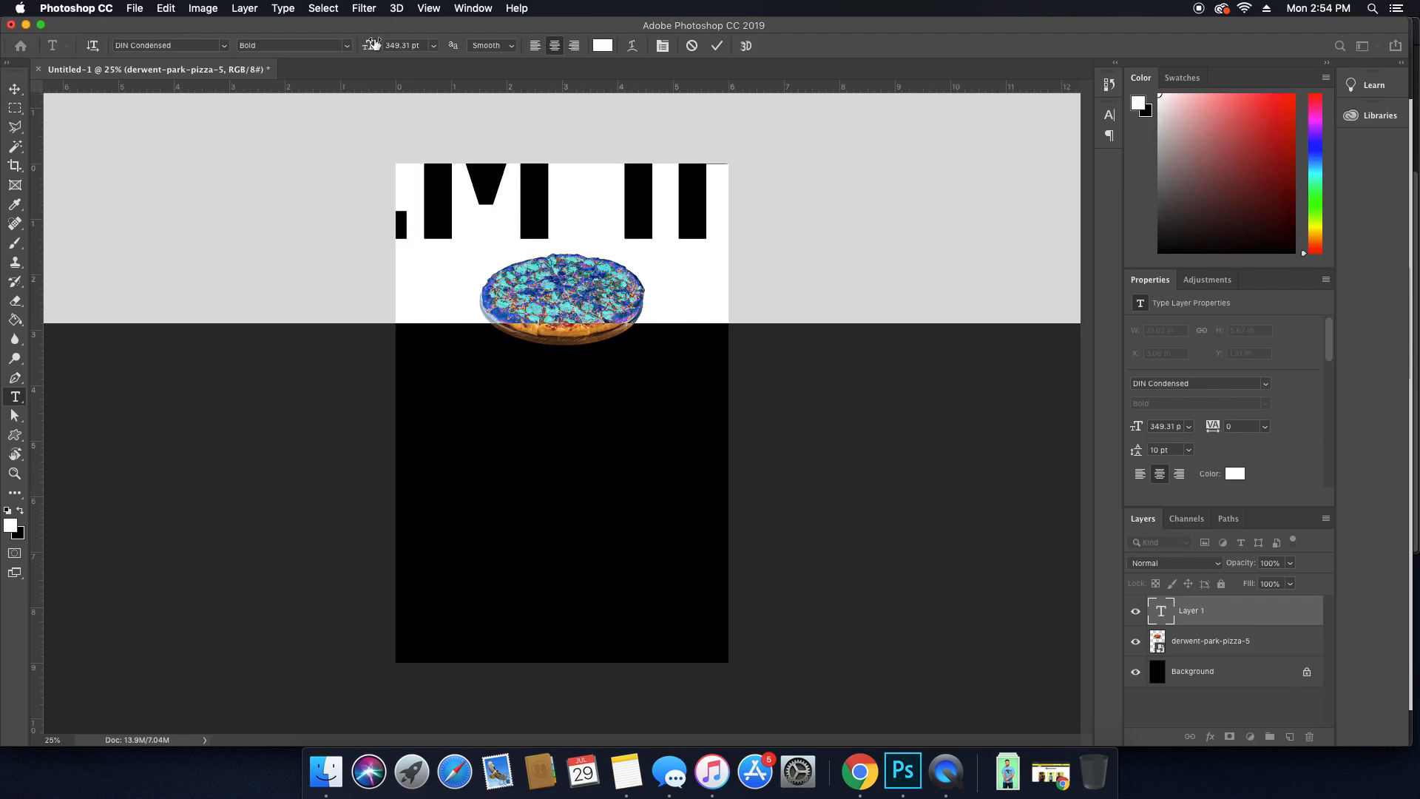
drag(369, 45, 173, 31)
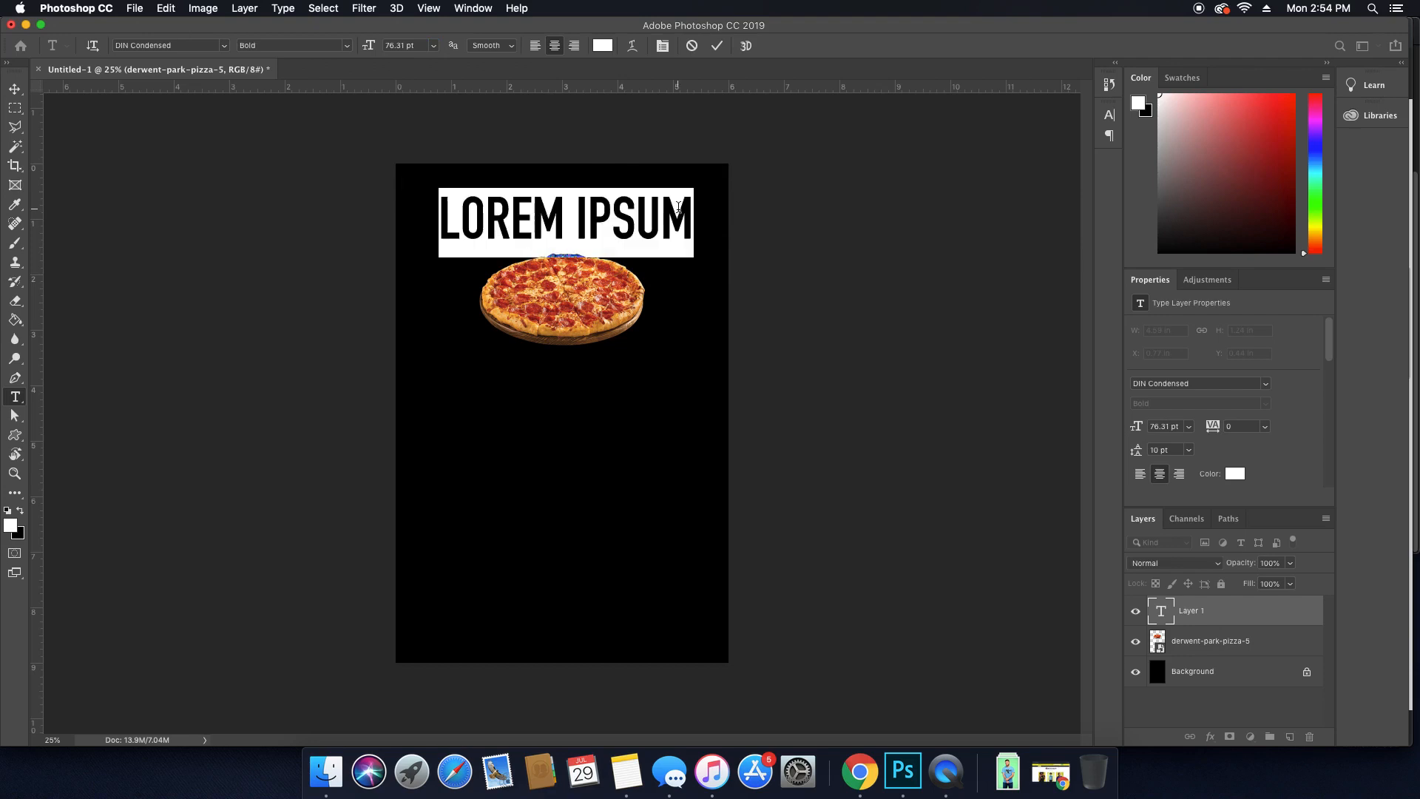
text(JANET'S PIZZ)
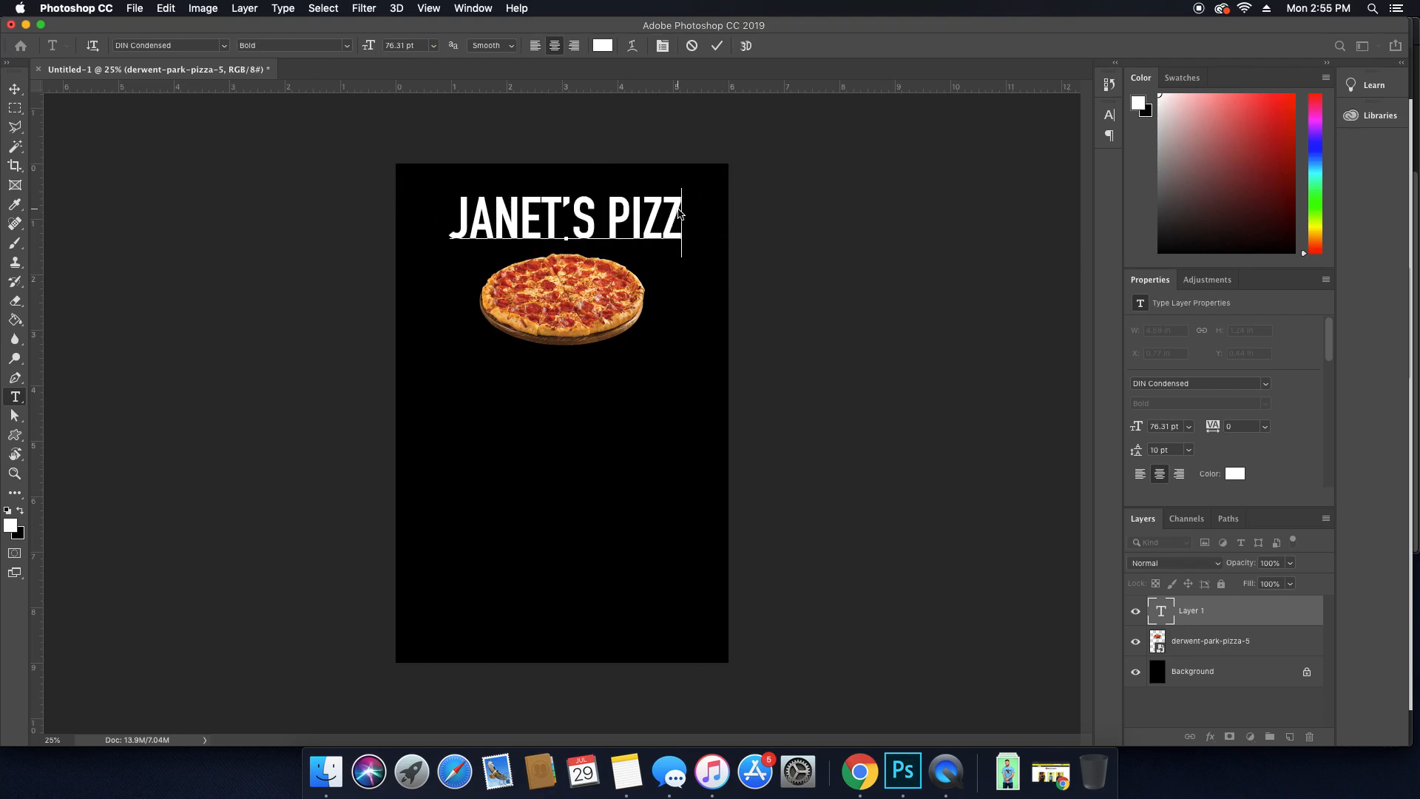
text(A)
key(super+a)
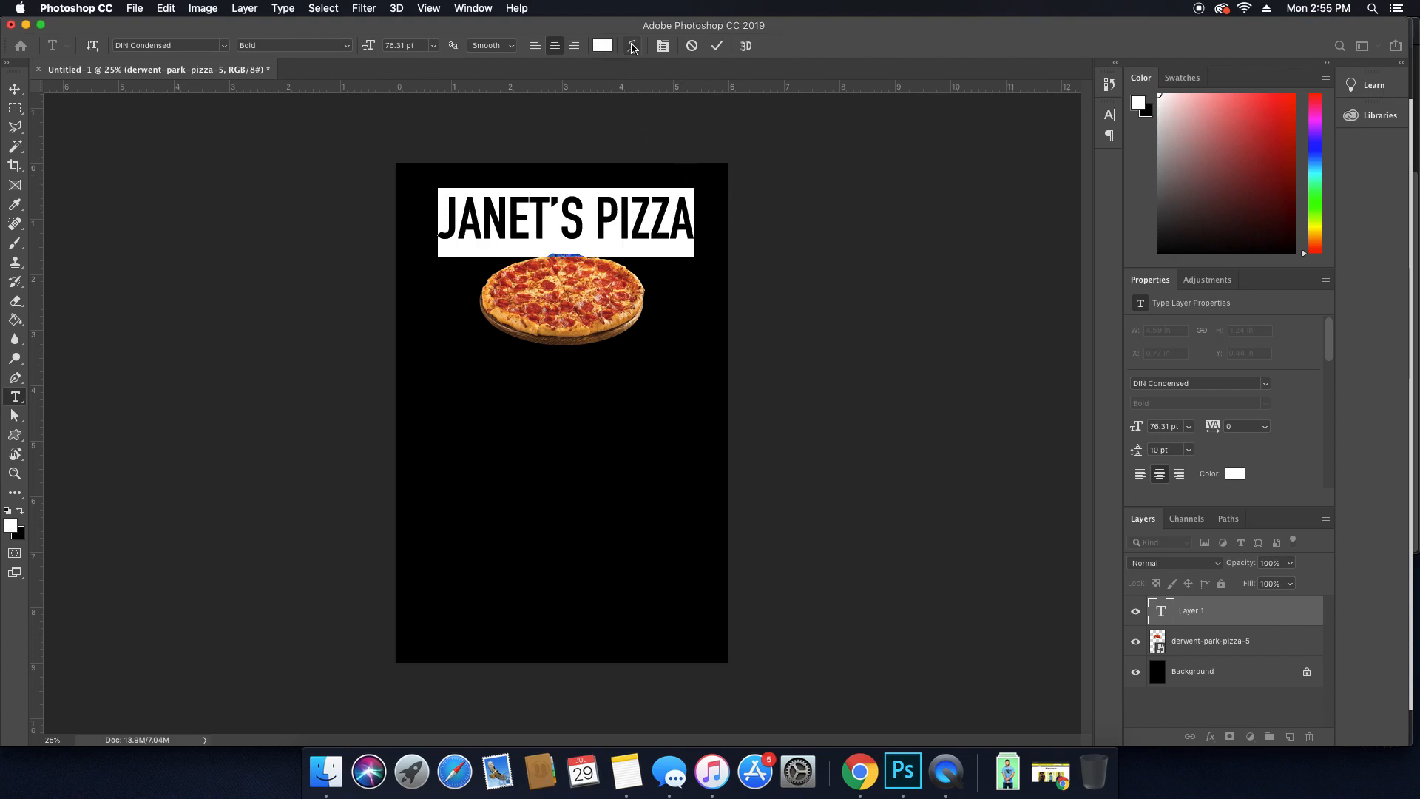
click(1211, 613)
key(v)
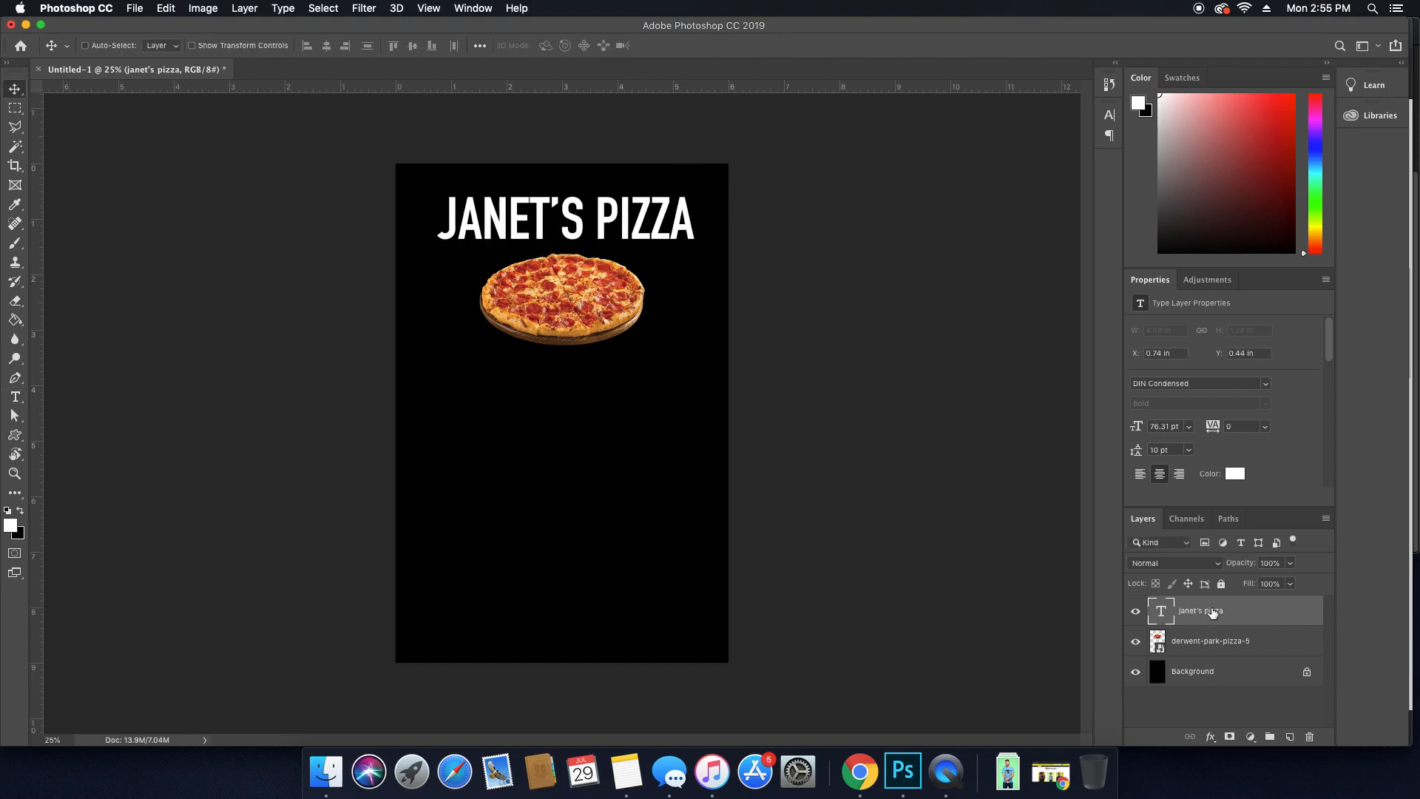
Enlarge the pizza to about 5.25 inches wide and position it overhanging the upper right edge of the page.
super+click(593, 296)
drag(594, 296, 592, 320)
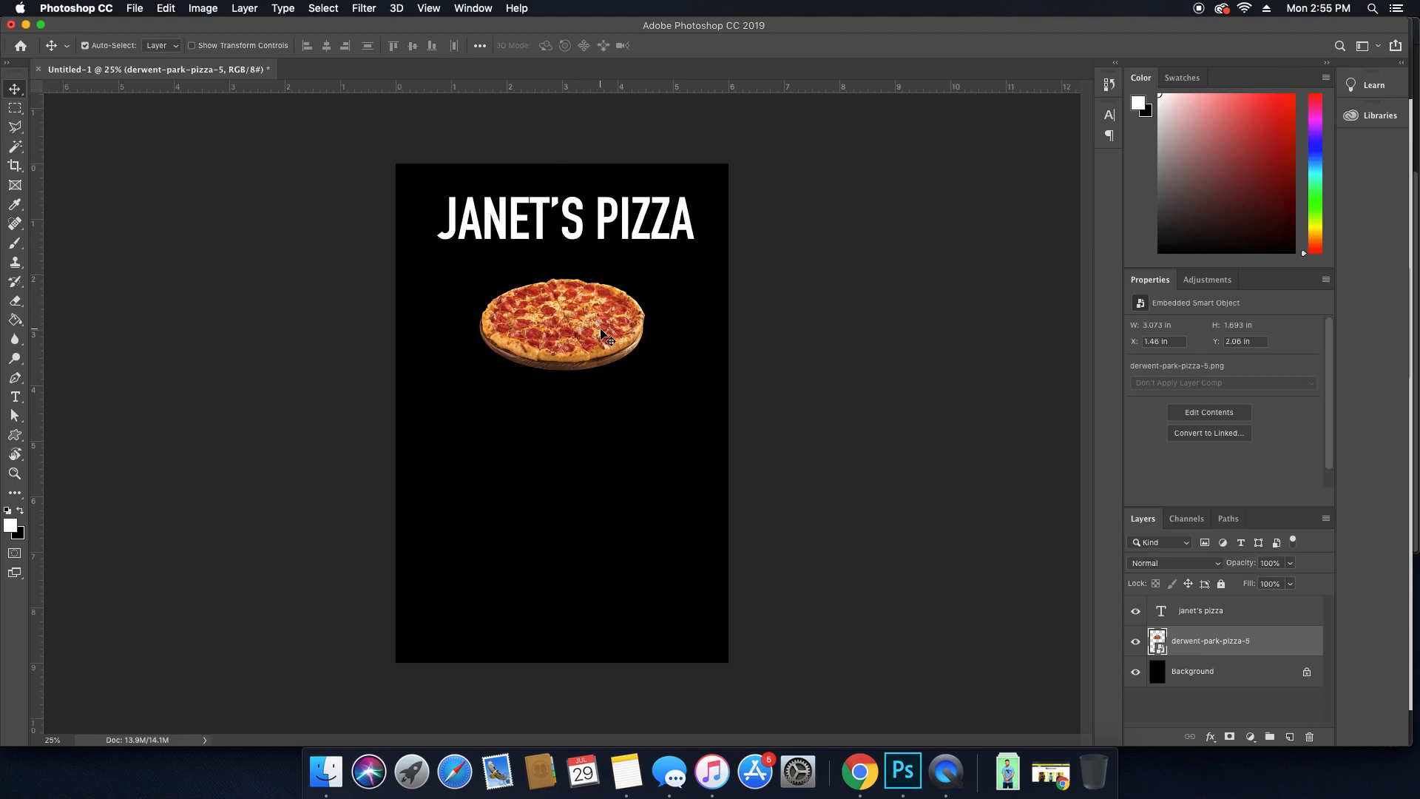
key(super+t)
drag(646, 374, 743, 418)
key(Return)
drag(636, 366, 699, 280)
Break the title into two lines, "JANET'S" and "PIZZA", and left-align the text.
super+double_click(603, 222)
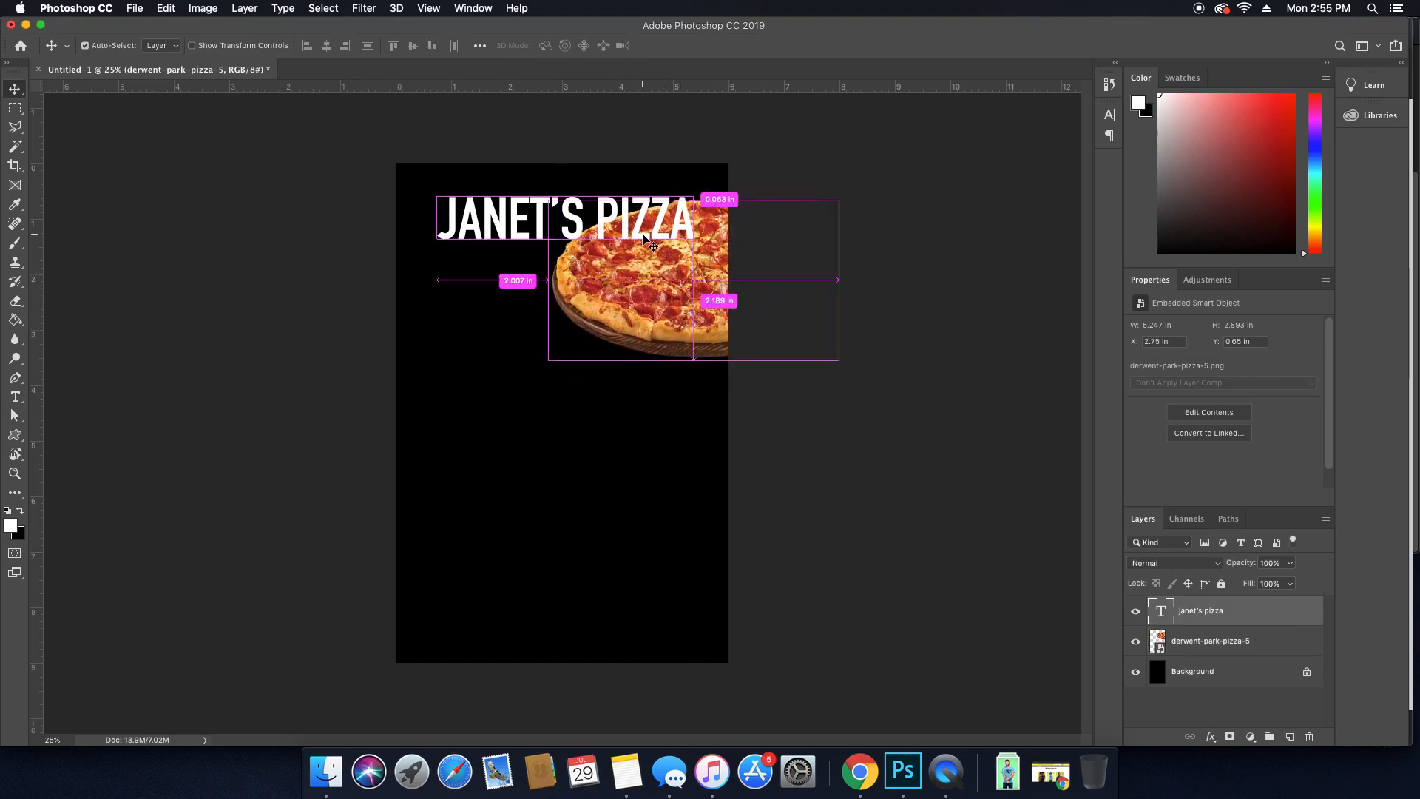
click(597, 221)
key(BackSpace)
key(Return)
key(super+a)
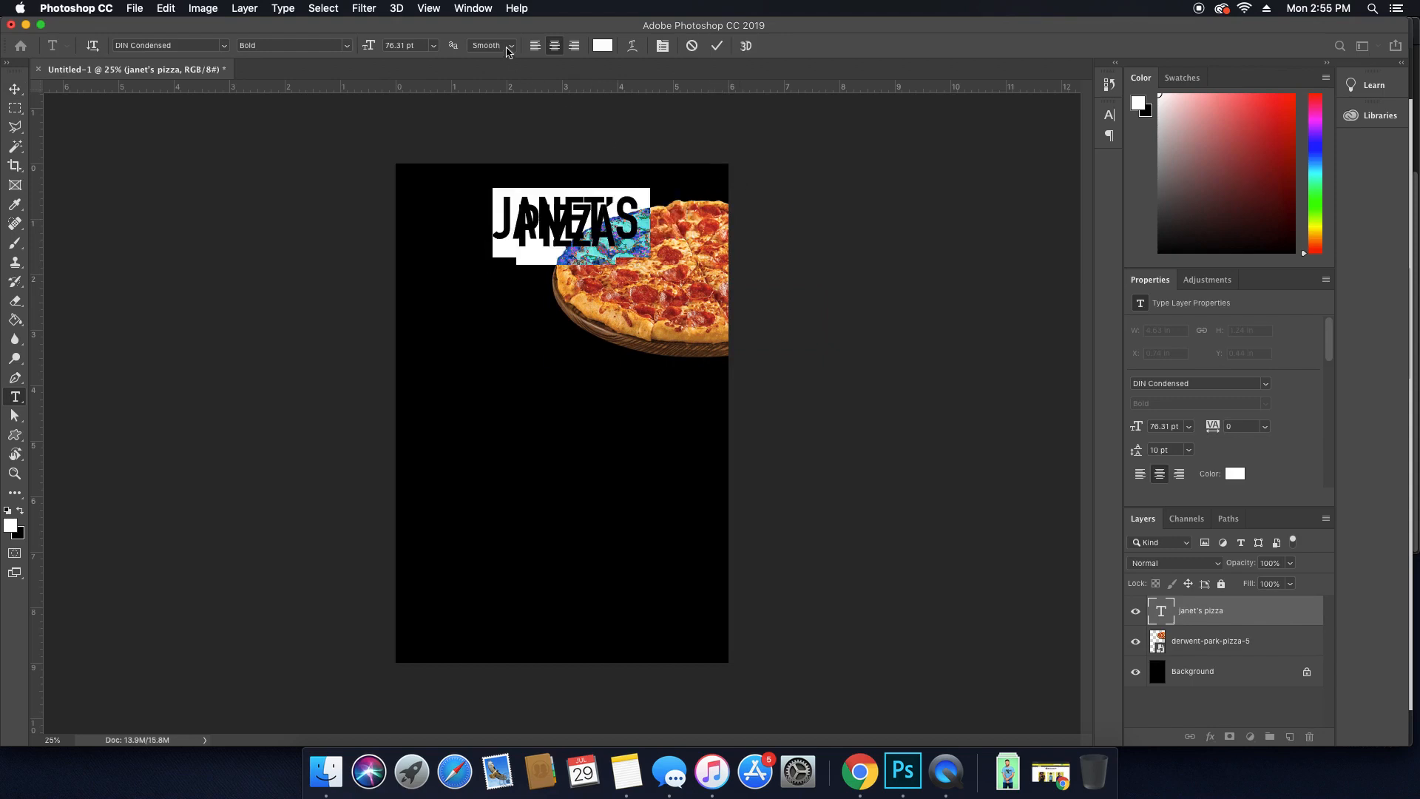
click(535, 45)
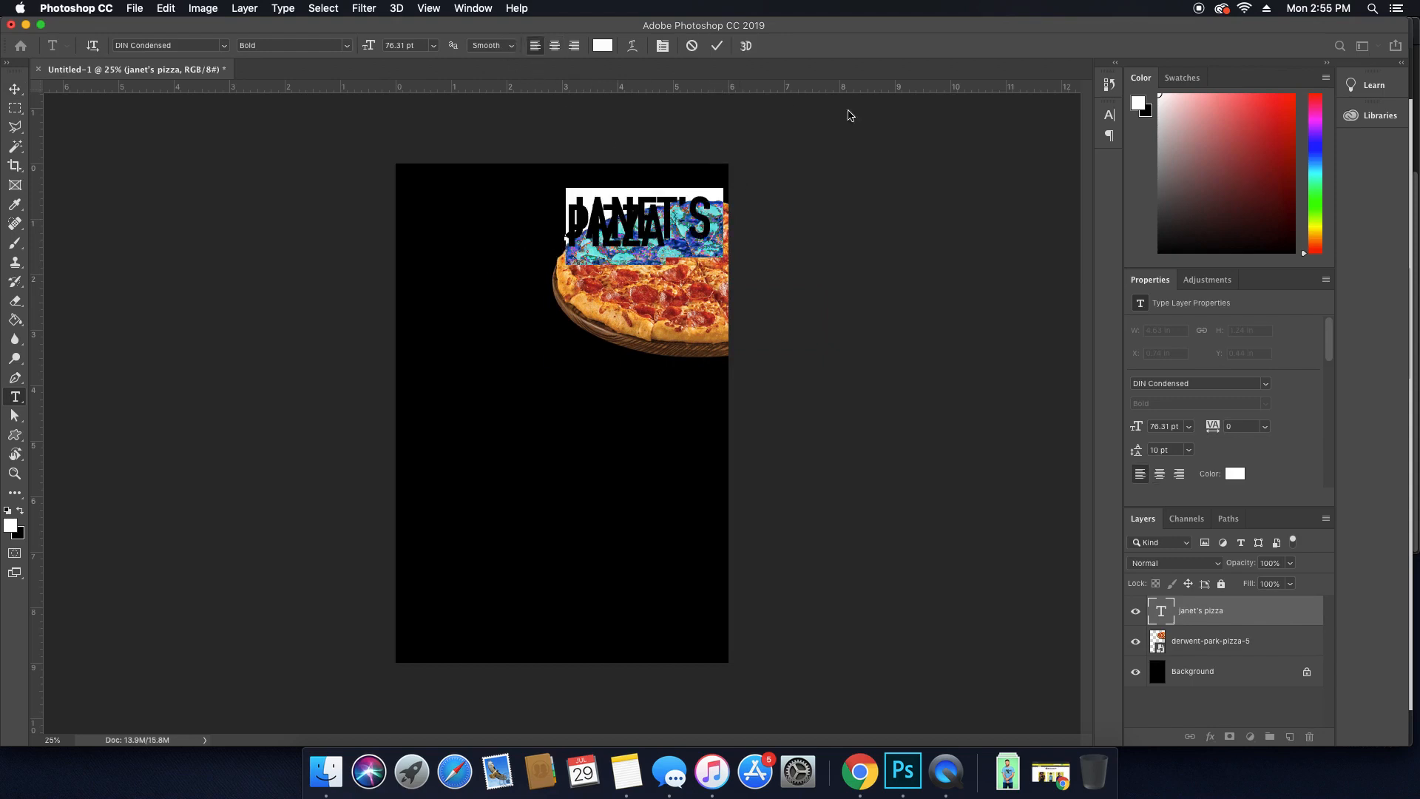
Set the title's leading to 60 pt and move the title to the left of the pizza.
click(1109, 115)
drag(1024, 155, 1061, 157)
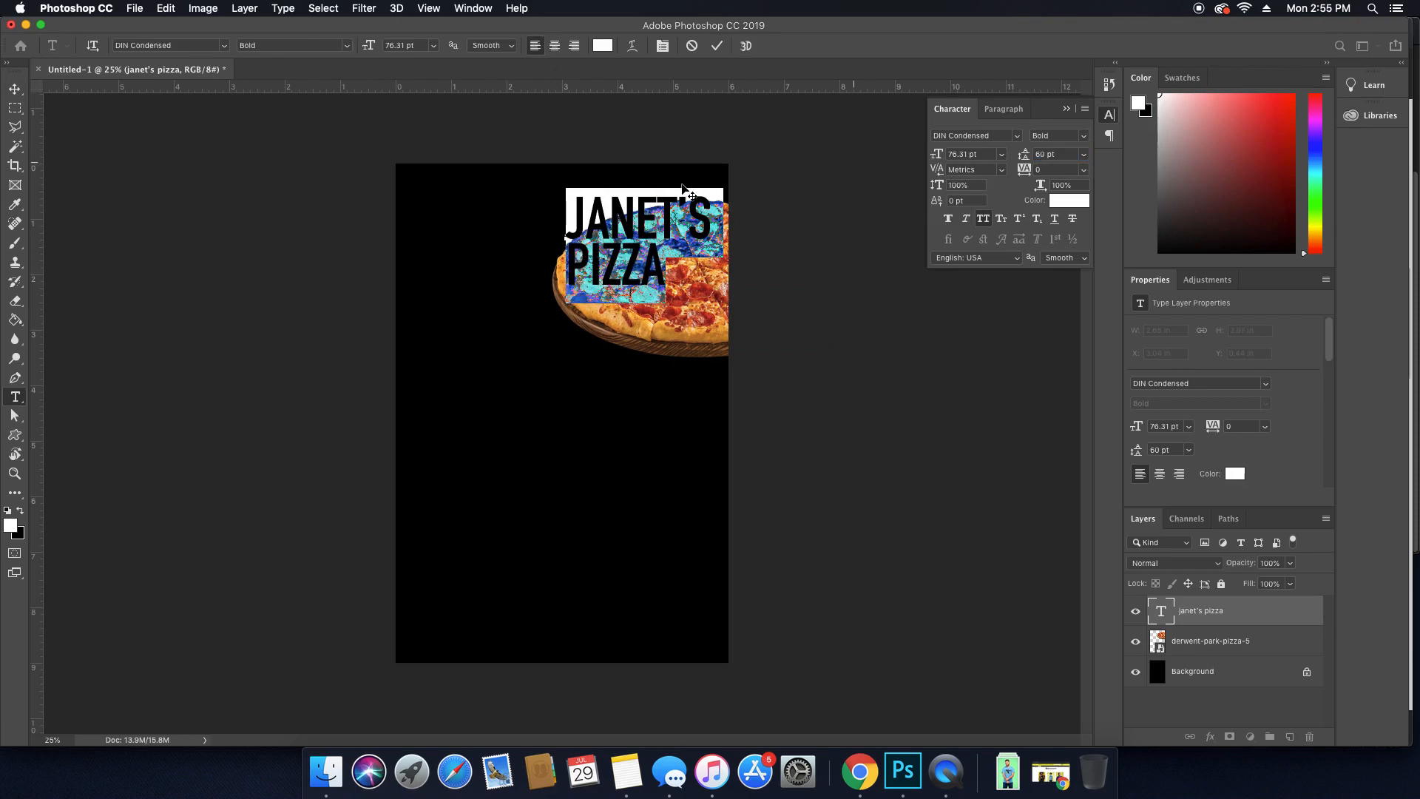
click(635, 262)
click(1153, 613)
key(v)
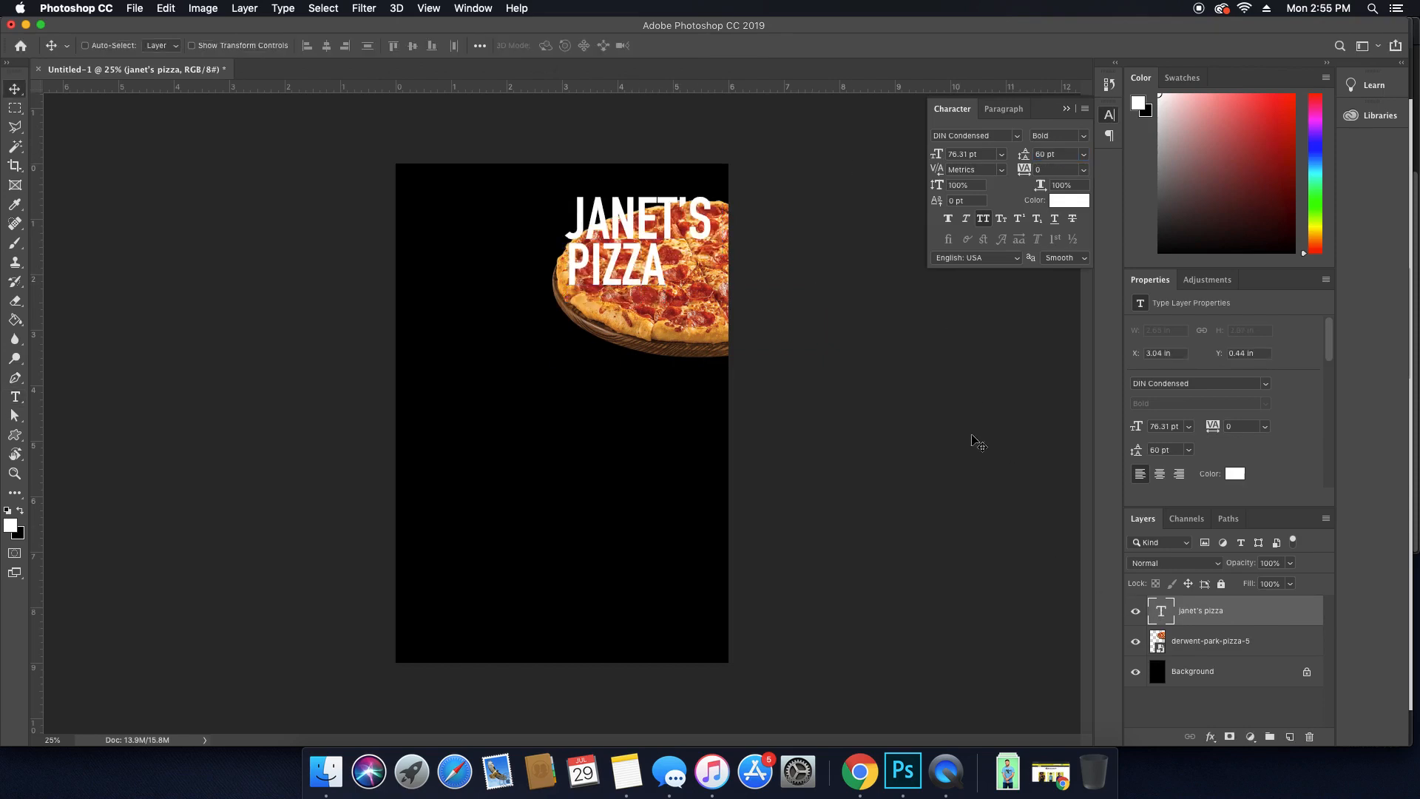
drag(724, 264, 577, 276)
Reduce the word "JANET'S" to 51.31 pt to match the width of "PIZZA" below it.
key(t)
click(509, 222)
key(super+a)
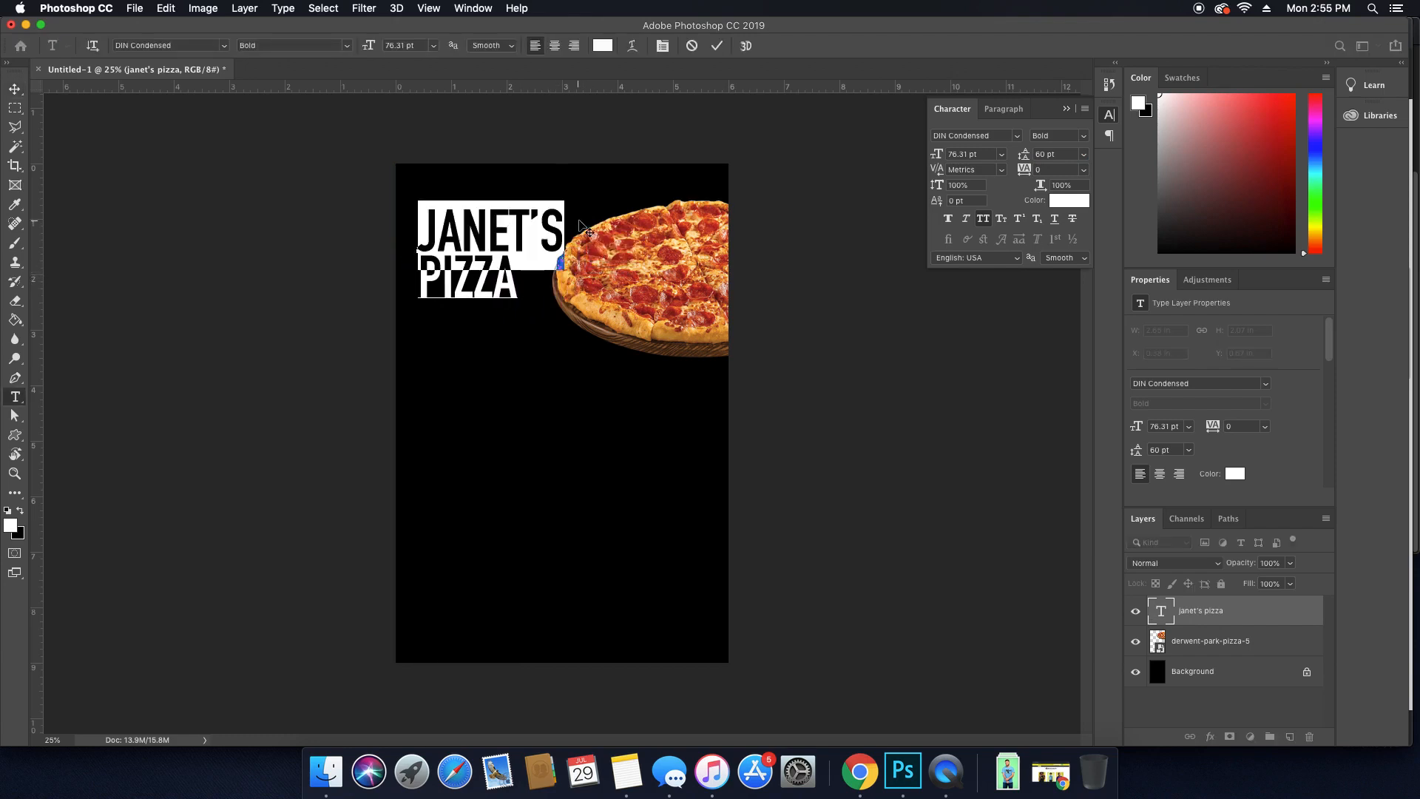
double_click(492, 278)
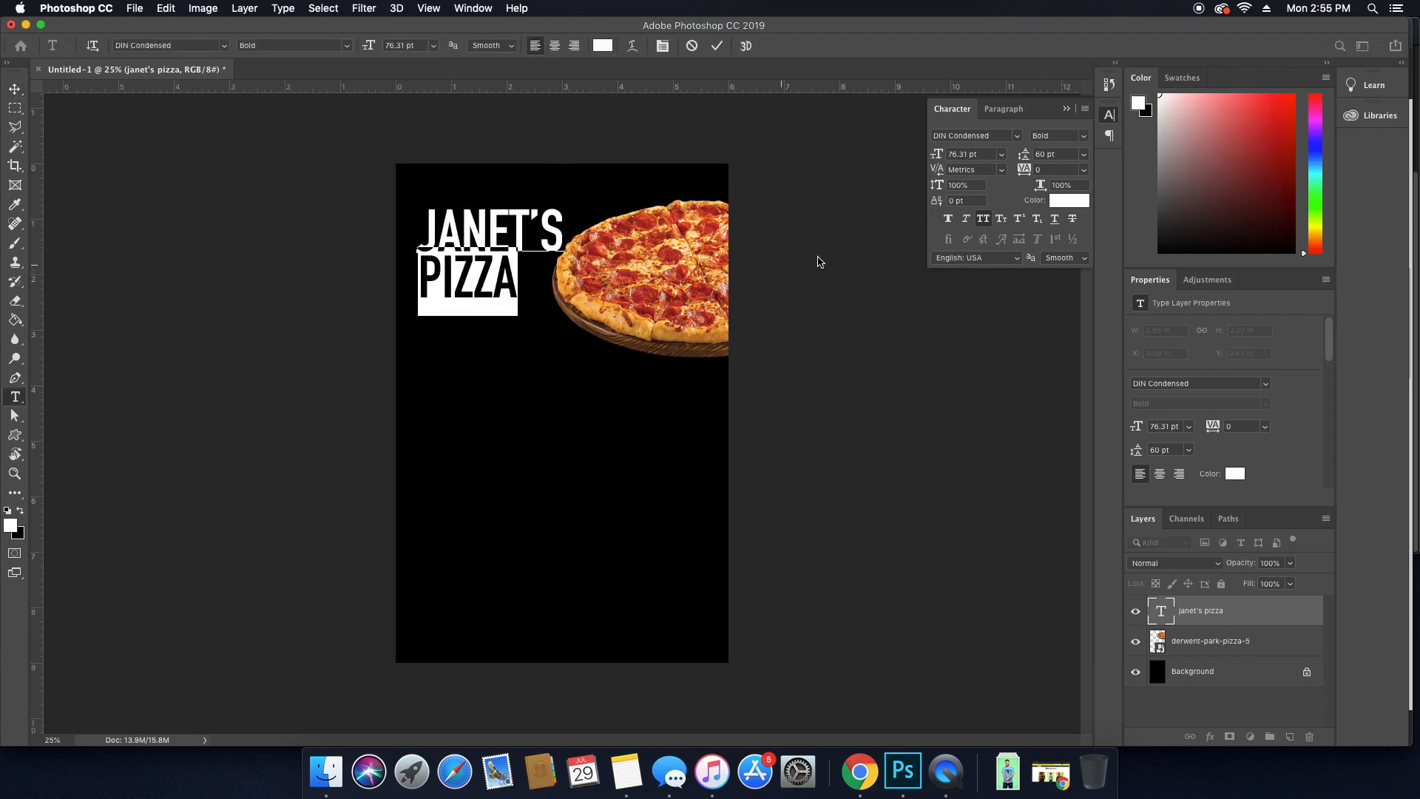
double_click(469, 208)
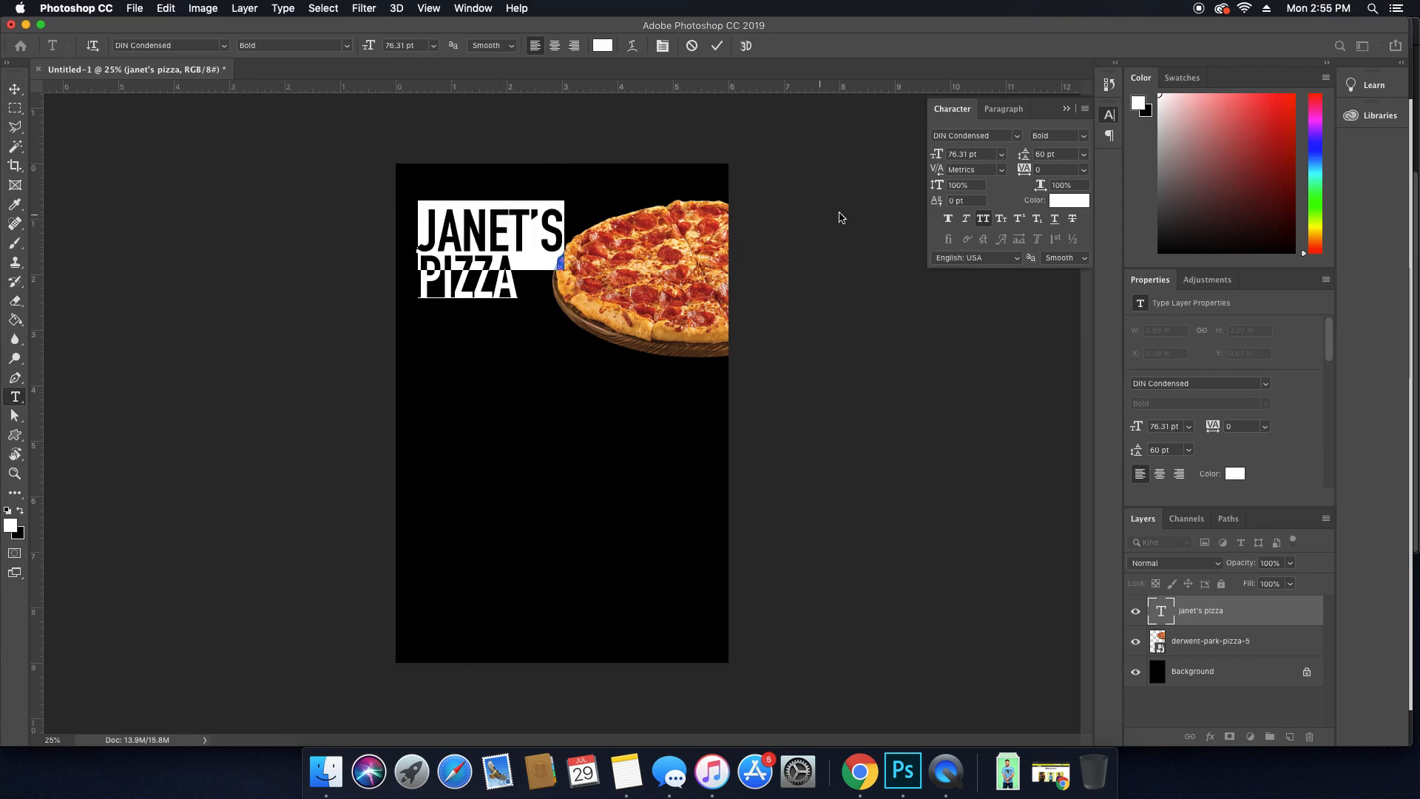
drag(936, 154, 917, 158)
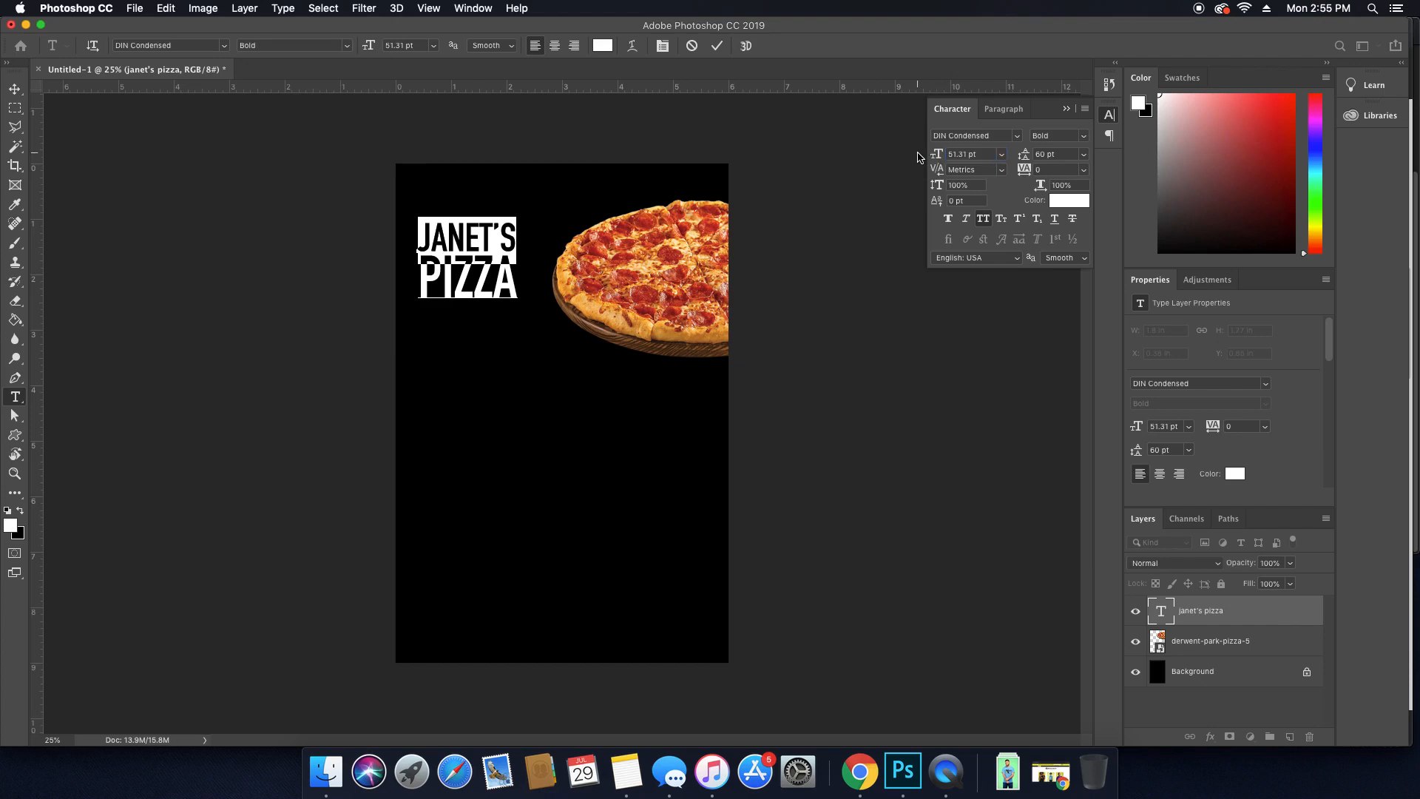
click(474, 241)
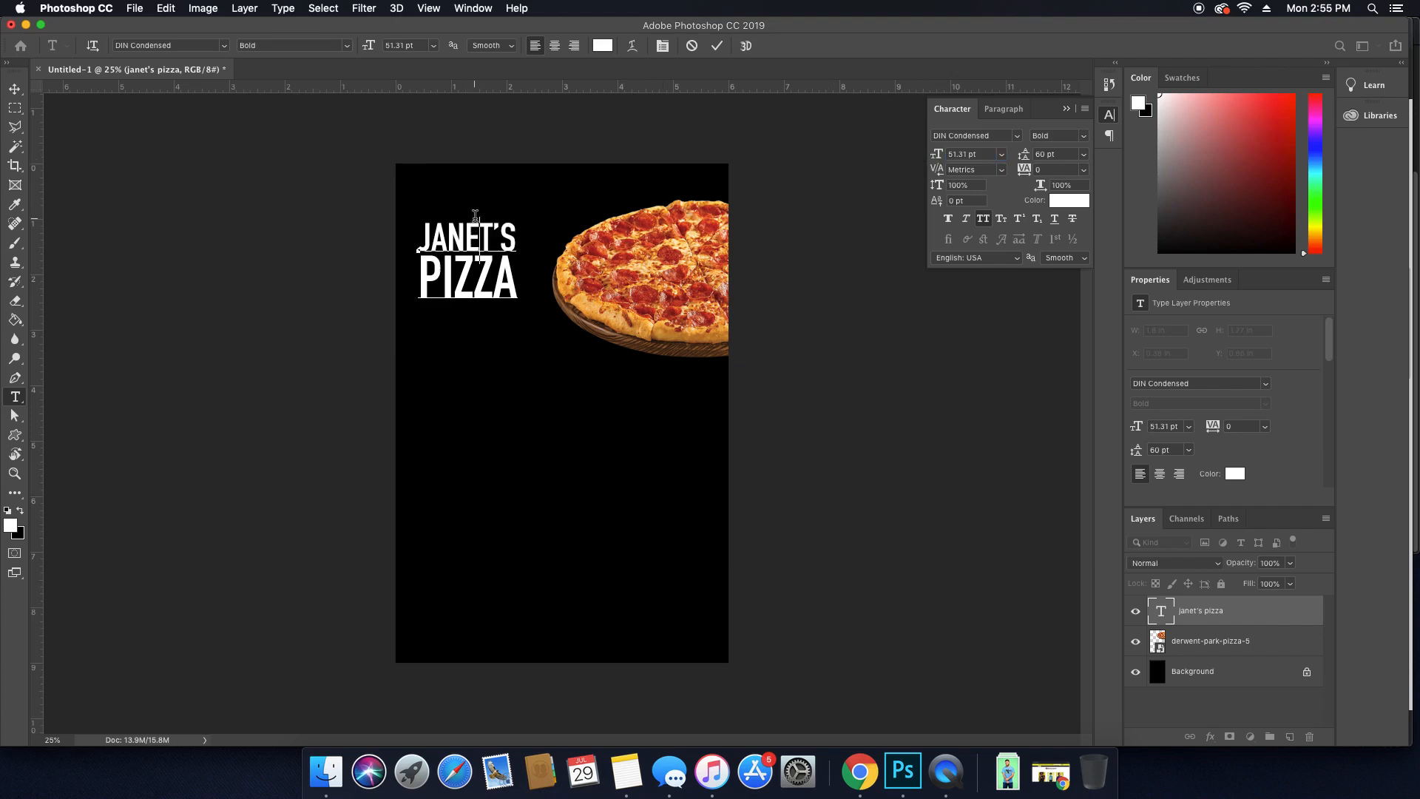
double_click(465, 280)
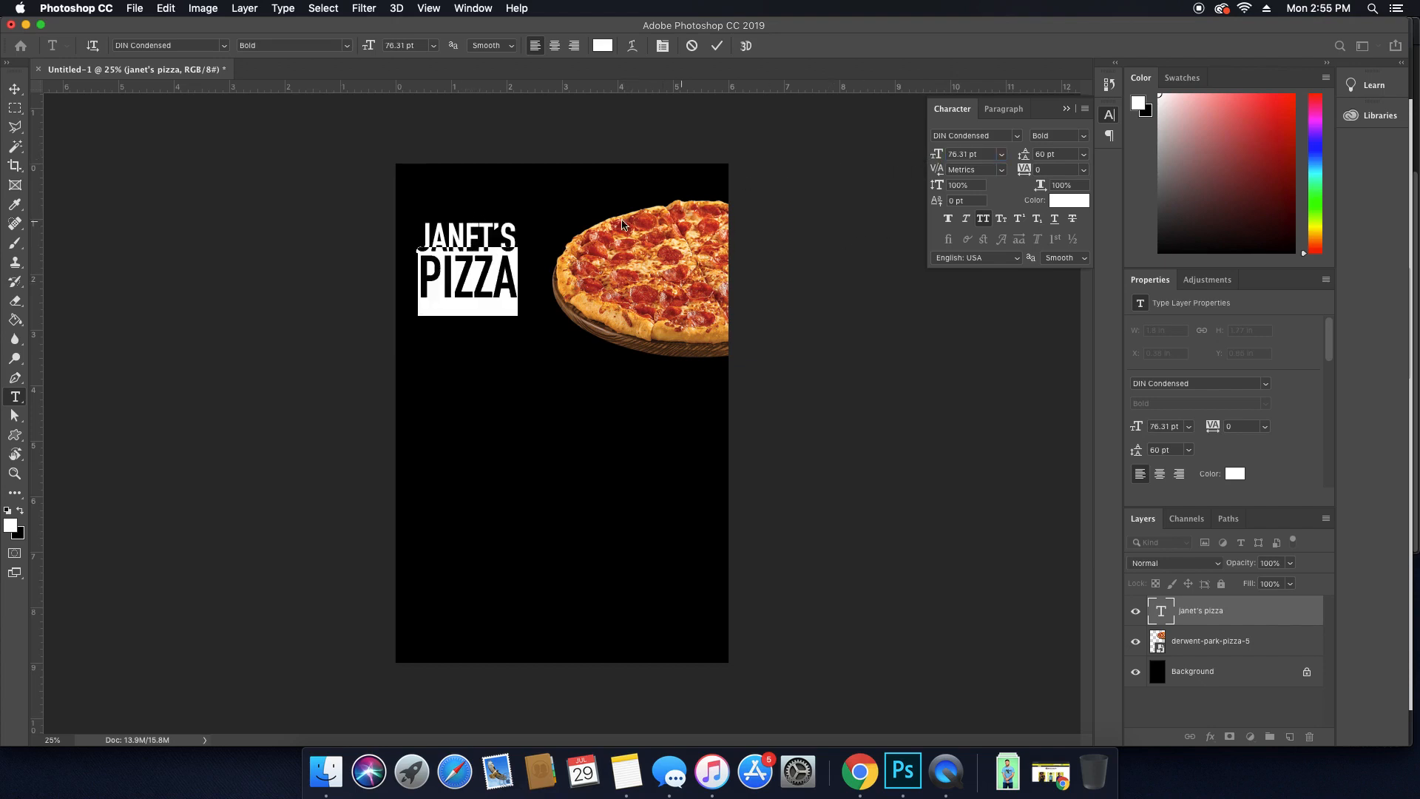
double_click(480, 216)
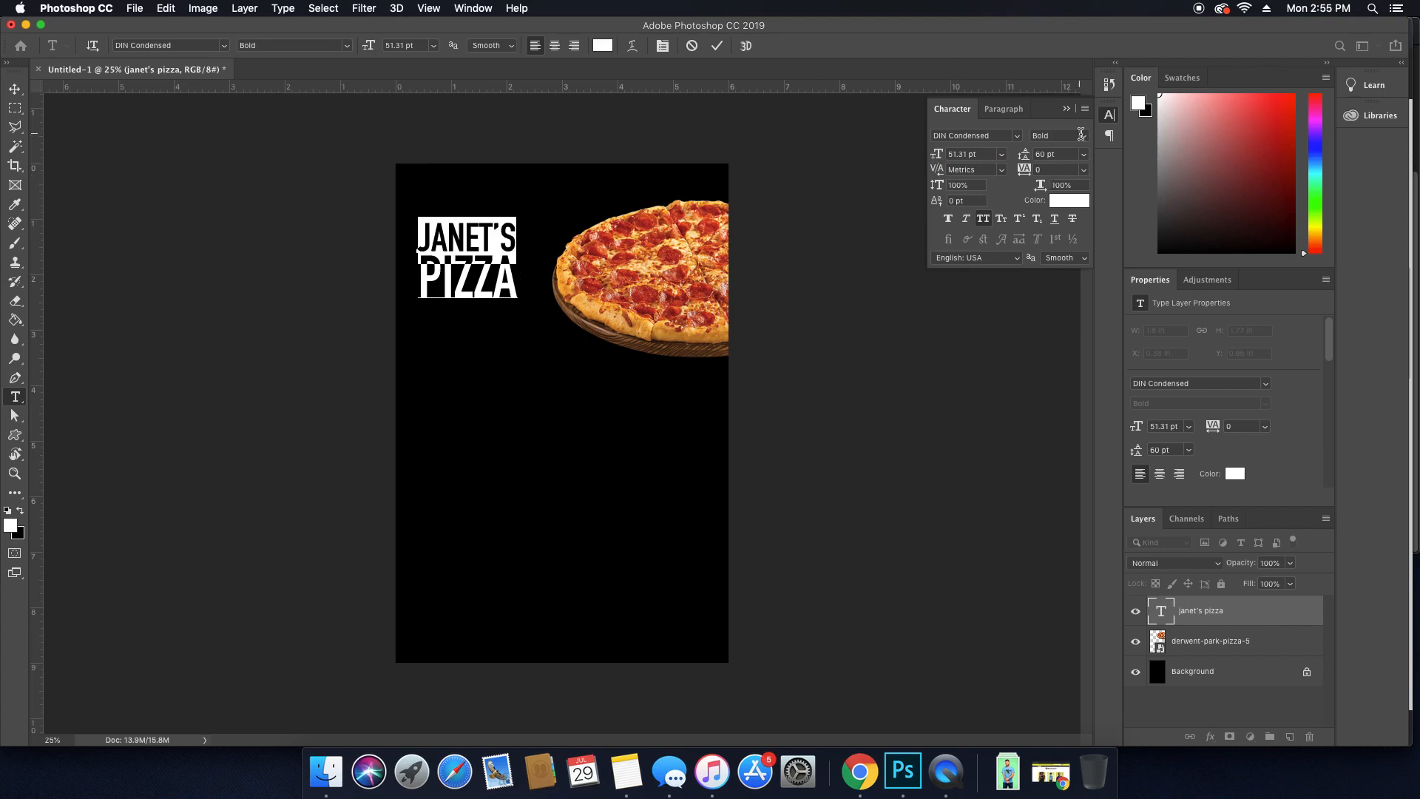
click(1080, 135)
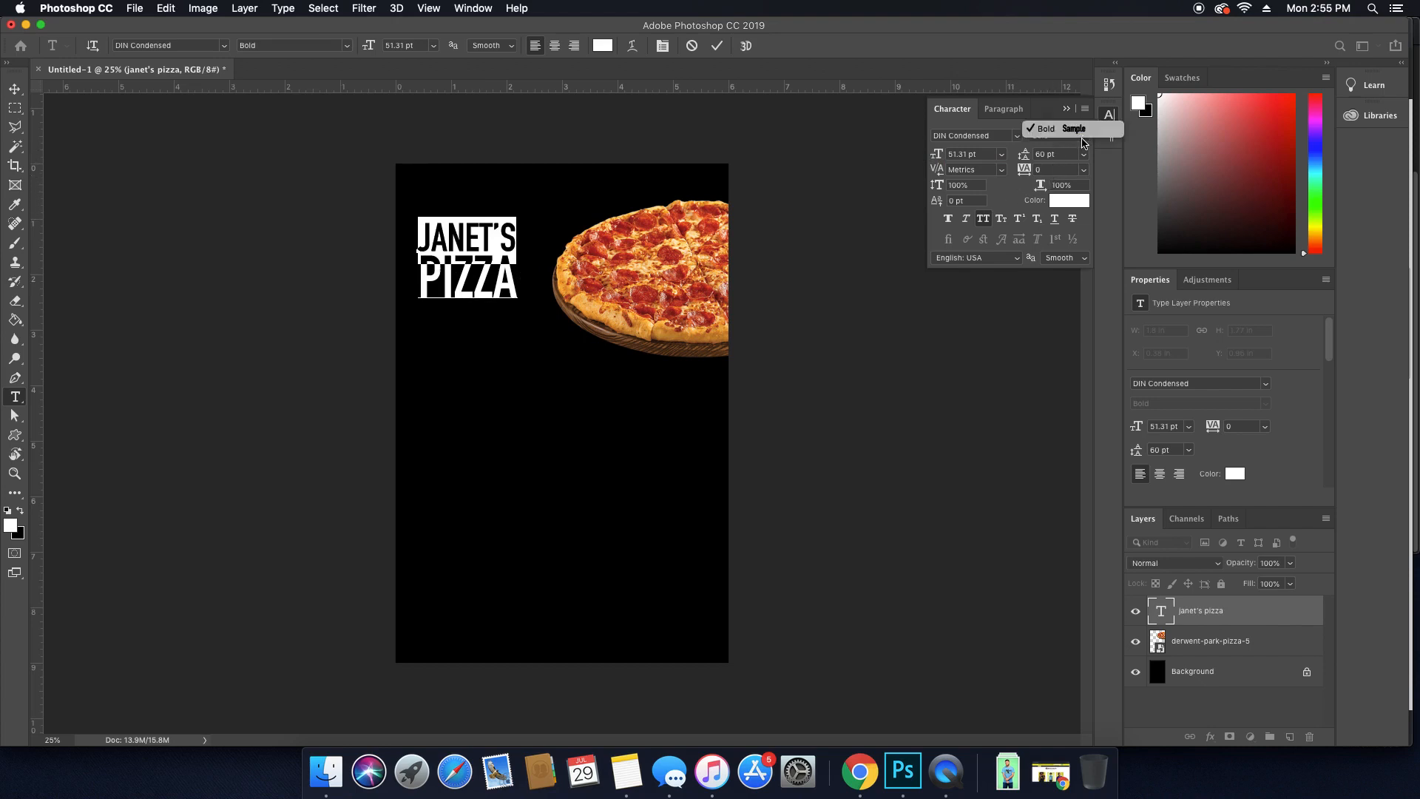
click(504, 269)
click(497, 269)
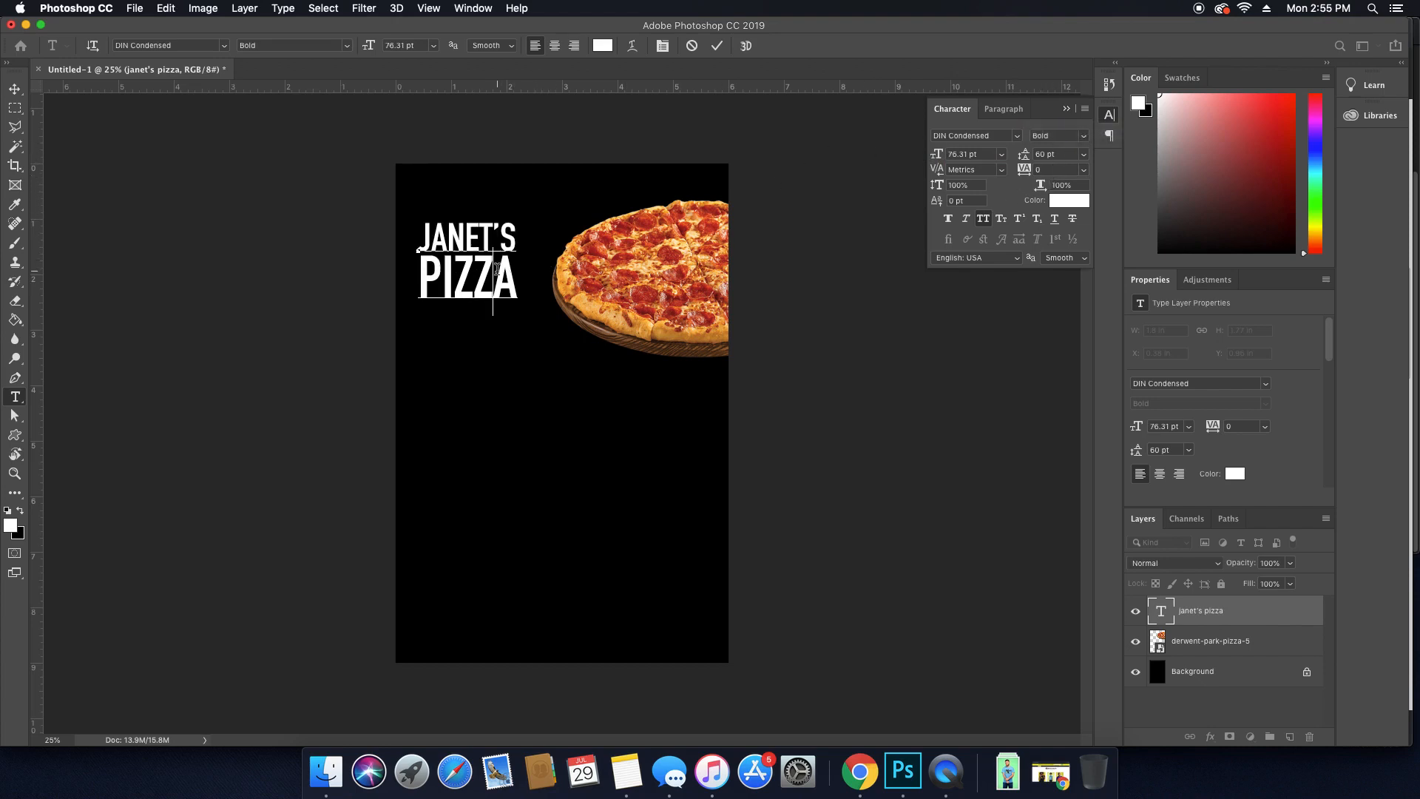
Scale the title up to about 132% and position it beside the pizza.
click(1164, 619)
key(v)
drag(494, 299, 494, 306)
key(ctrl+t)
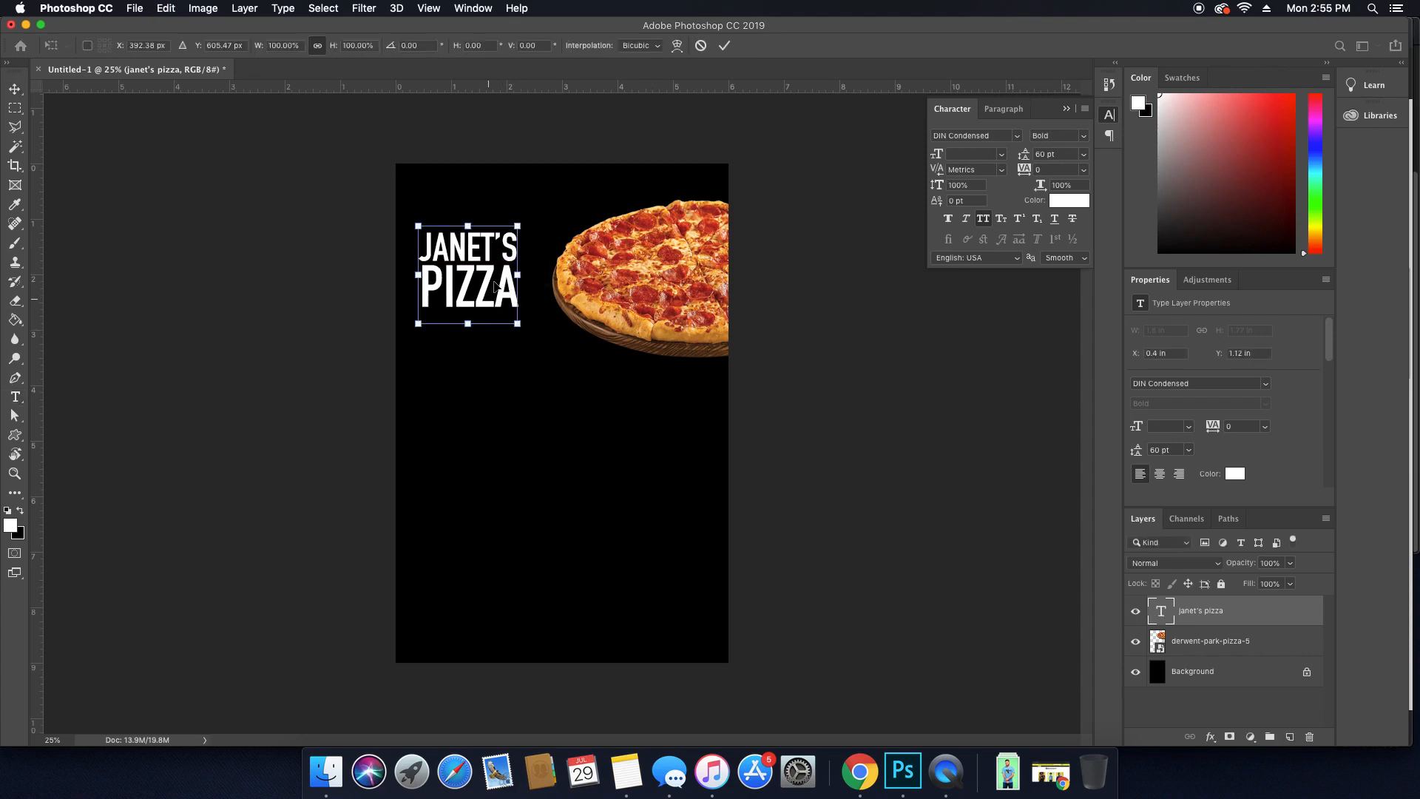
drag(535, 208, 554, 191)
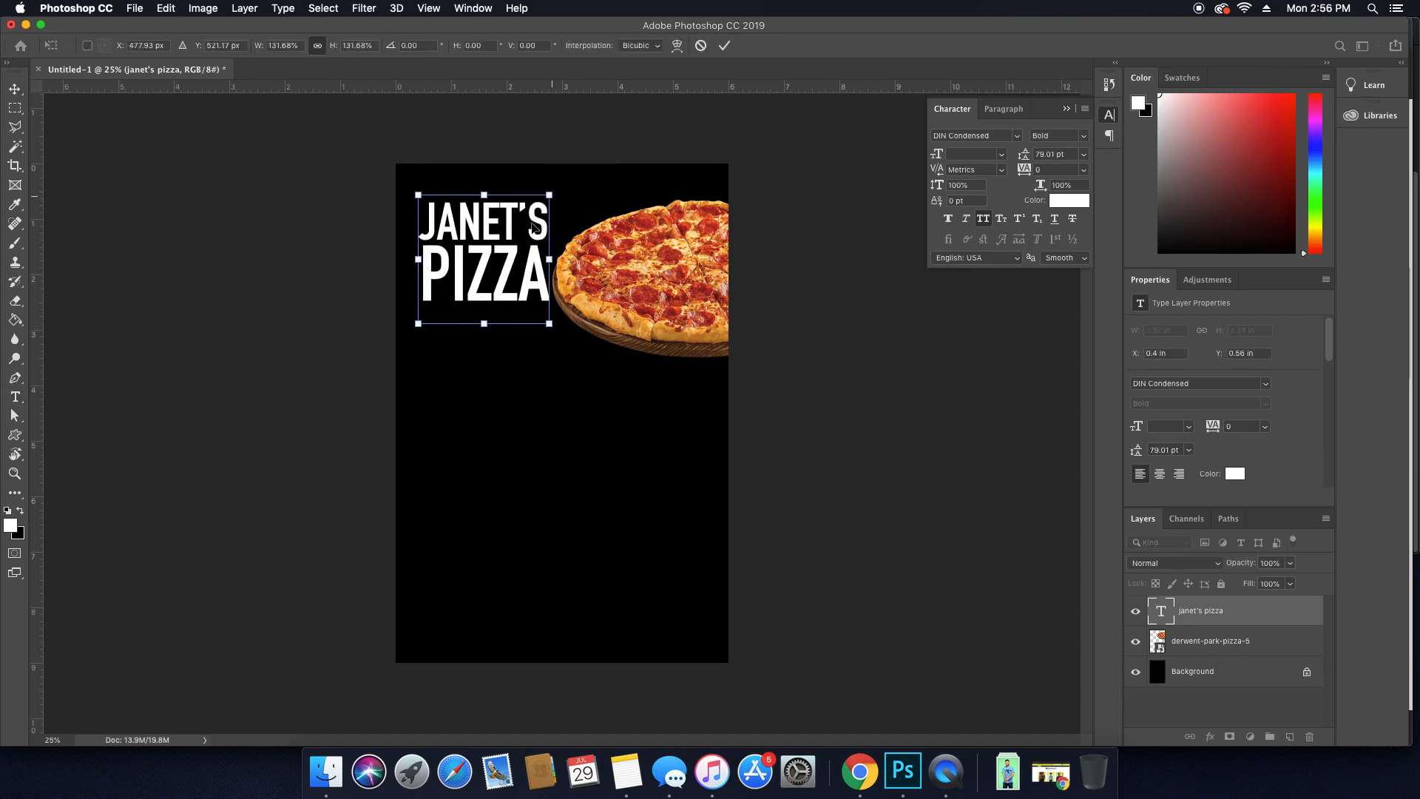
key(Return)
mouse_move(521, 250)
mouse_down()
mouse_move(522, 238)
mouse_move(535, 253)
mouse_up()
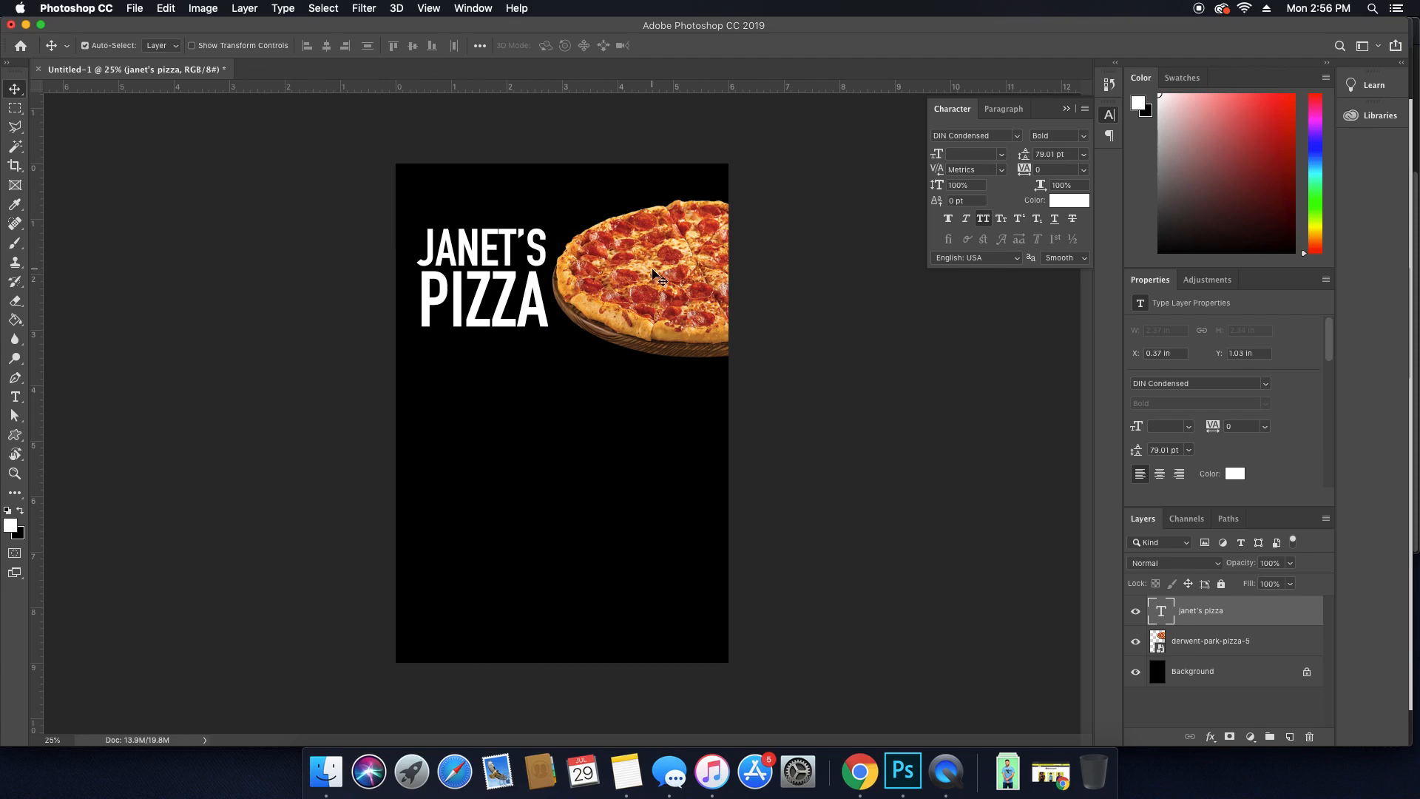
Select the pizza together with the title and move both slightly up the page, about 0.2 inch, then deselect them.
shift+super+click(658, 293)
drag(659, 294, 661, 281)
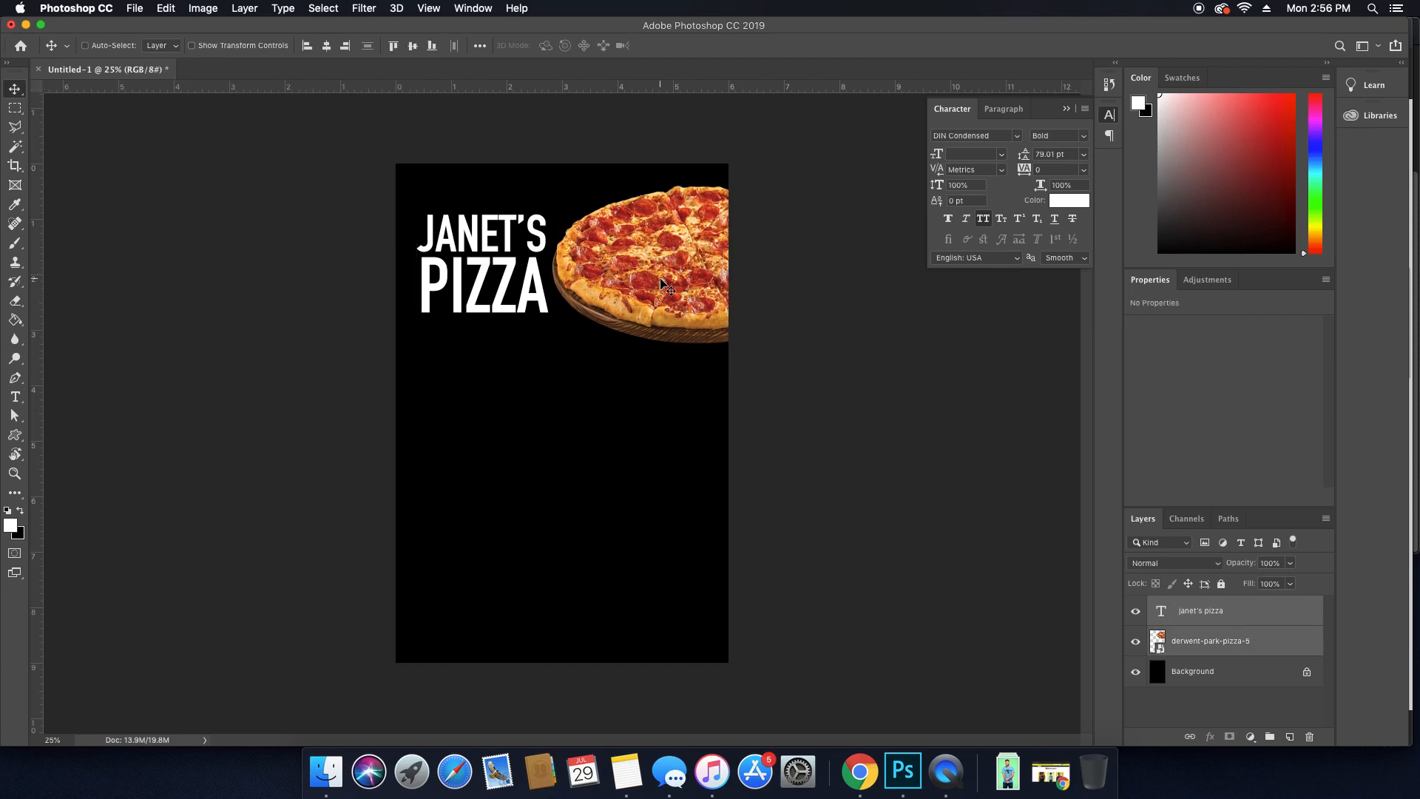
key(shift+Down)
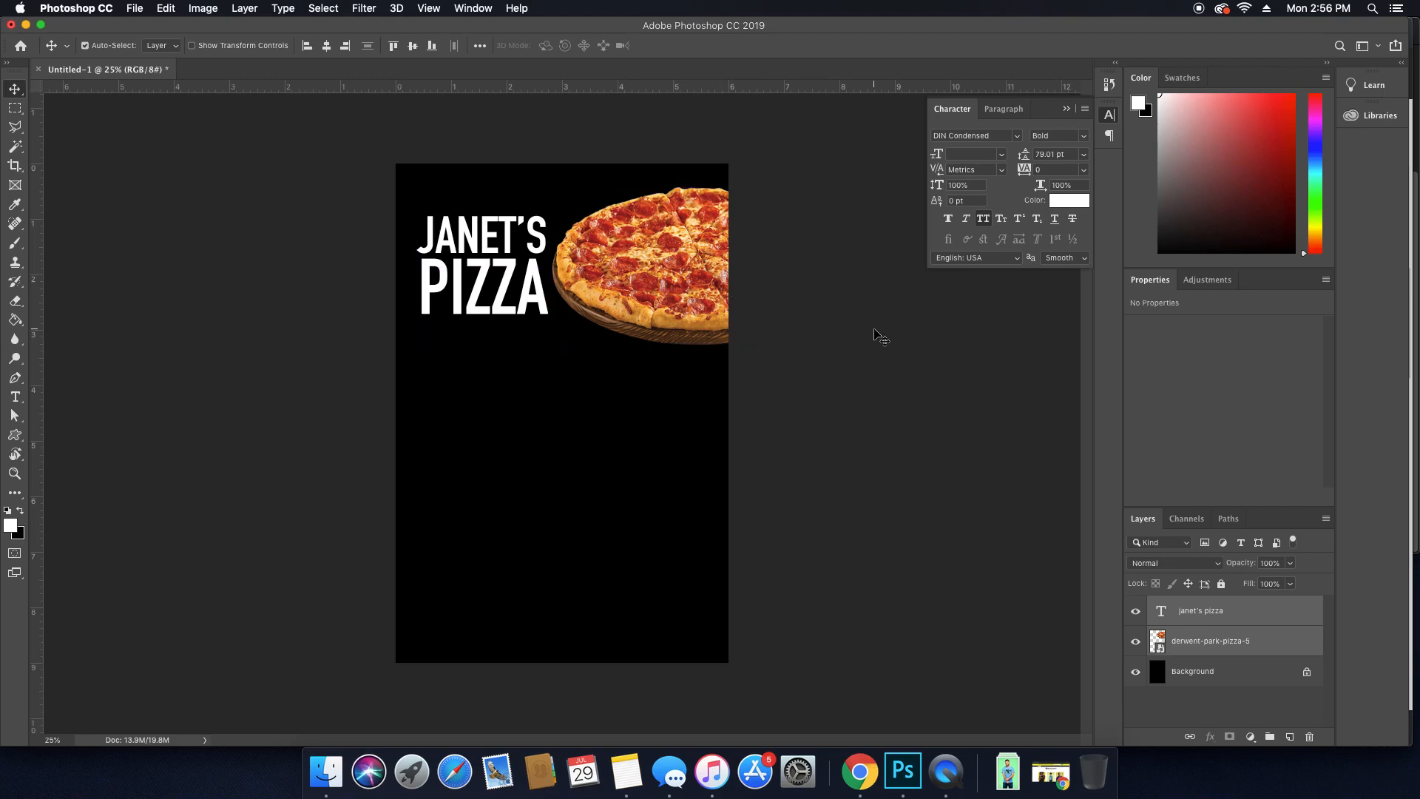
super+click(877, 337)
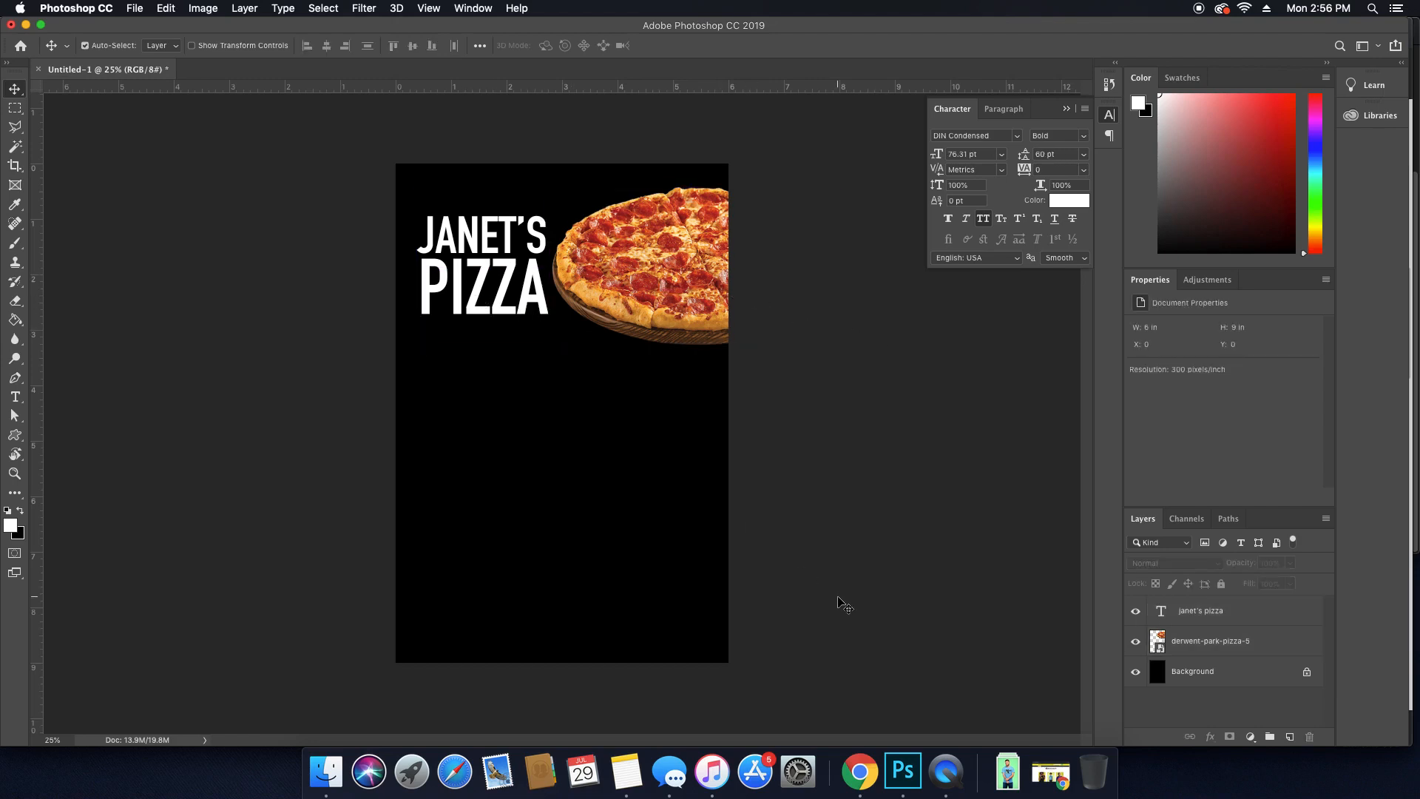
key(t)
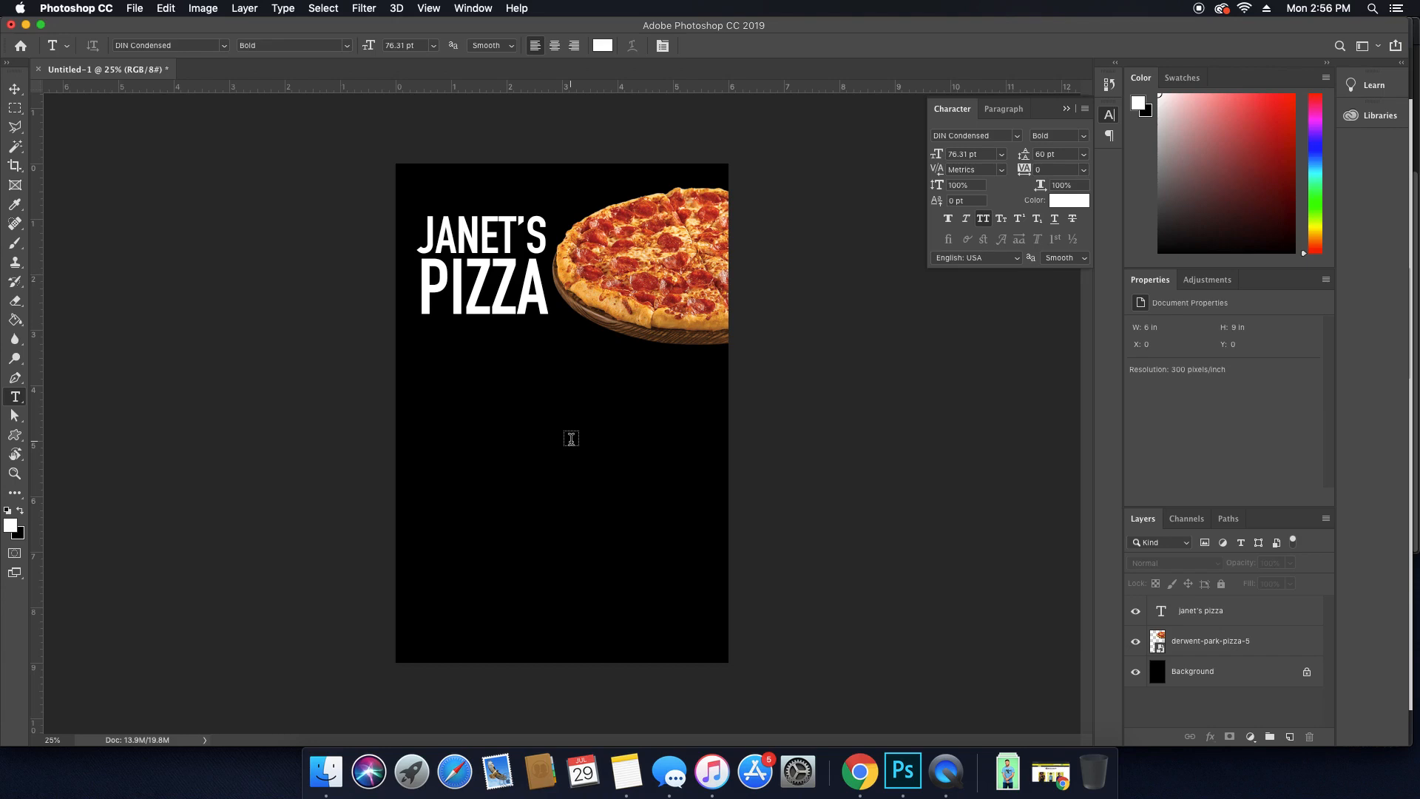
click(508, 445)
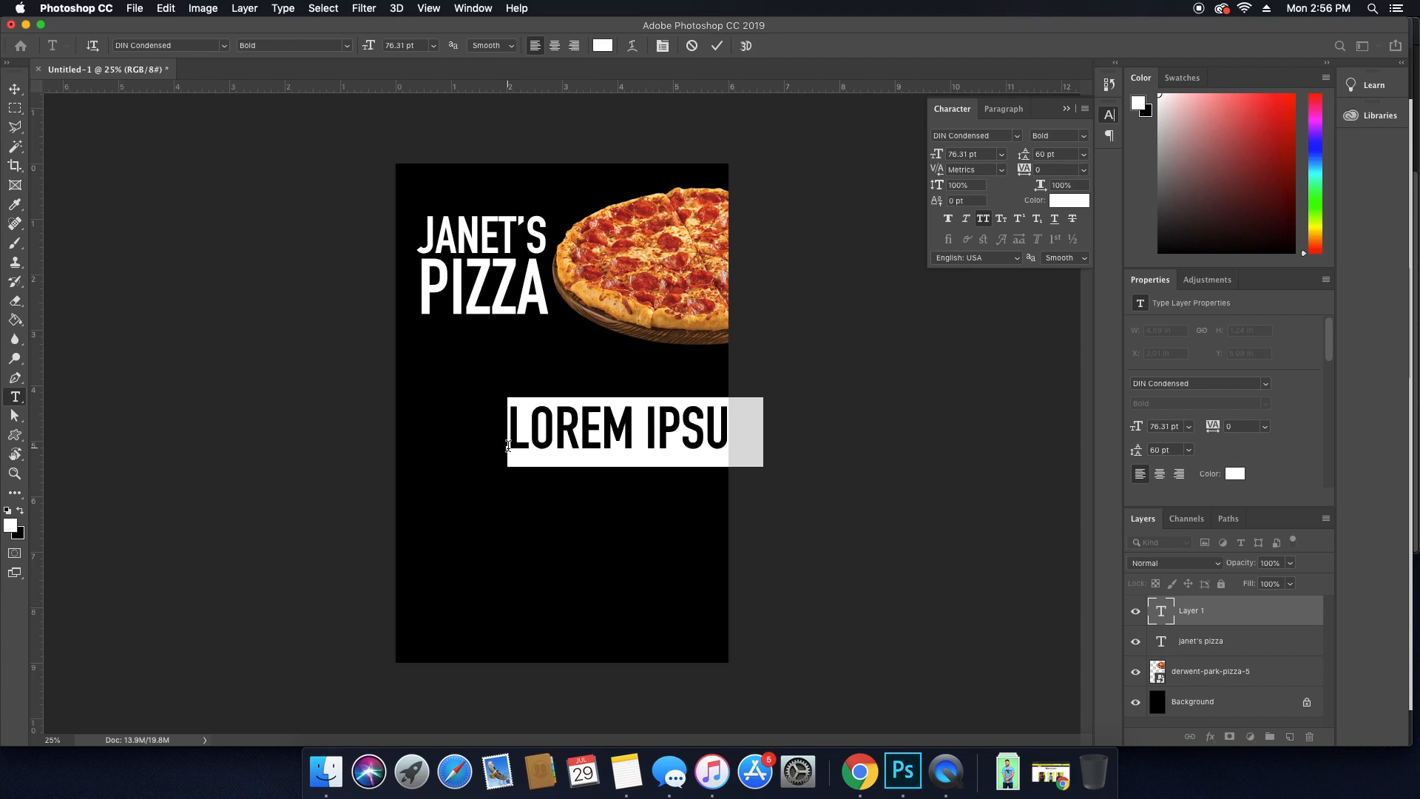
key(Escape)
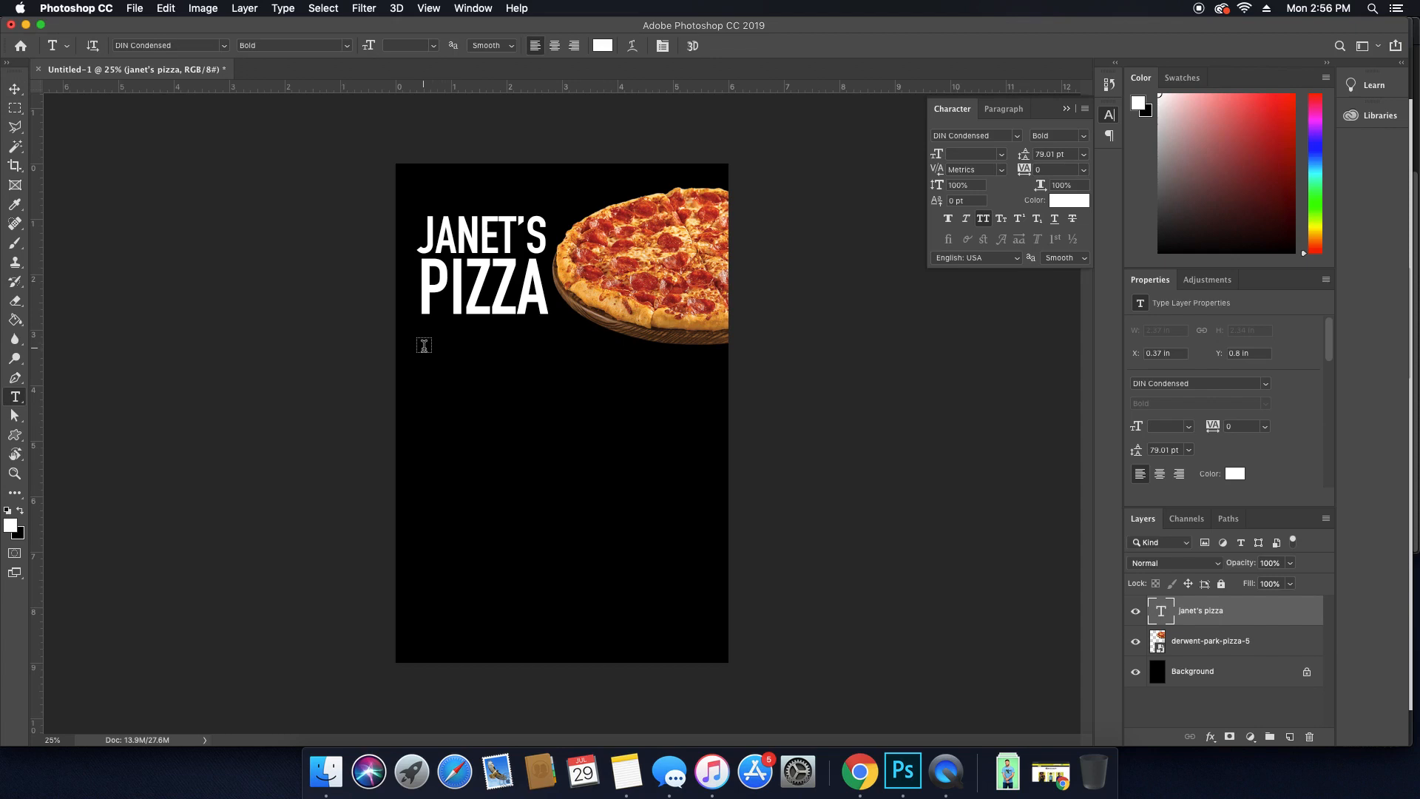
Draw a paragraph text box about 2.6 inches wide below the title, with 17.31 pt text and 22 pt leading.
drag(418, 347, 562, 636)
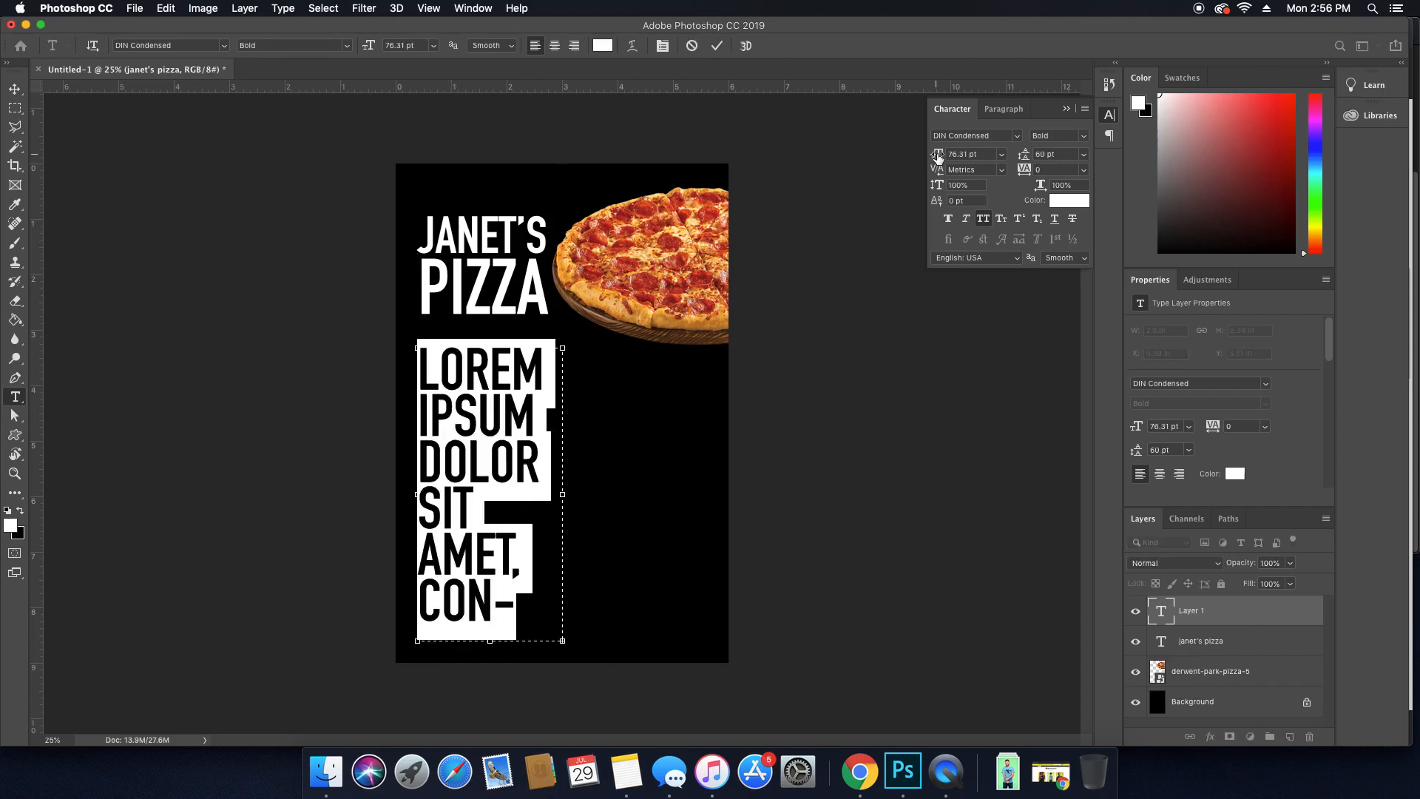
drag(938, 155, 910, 168)
drag(1030, 160, 1003, 156)
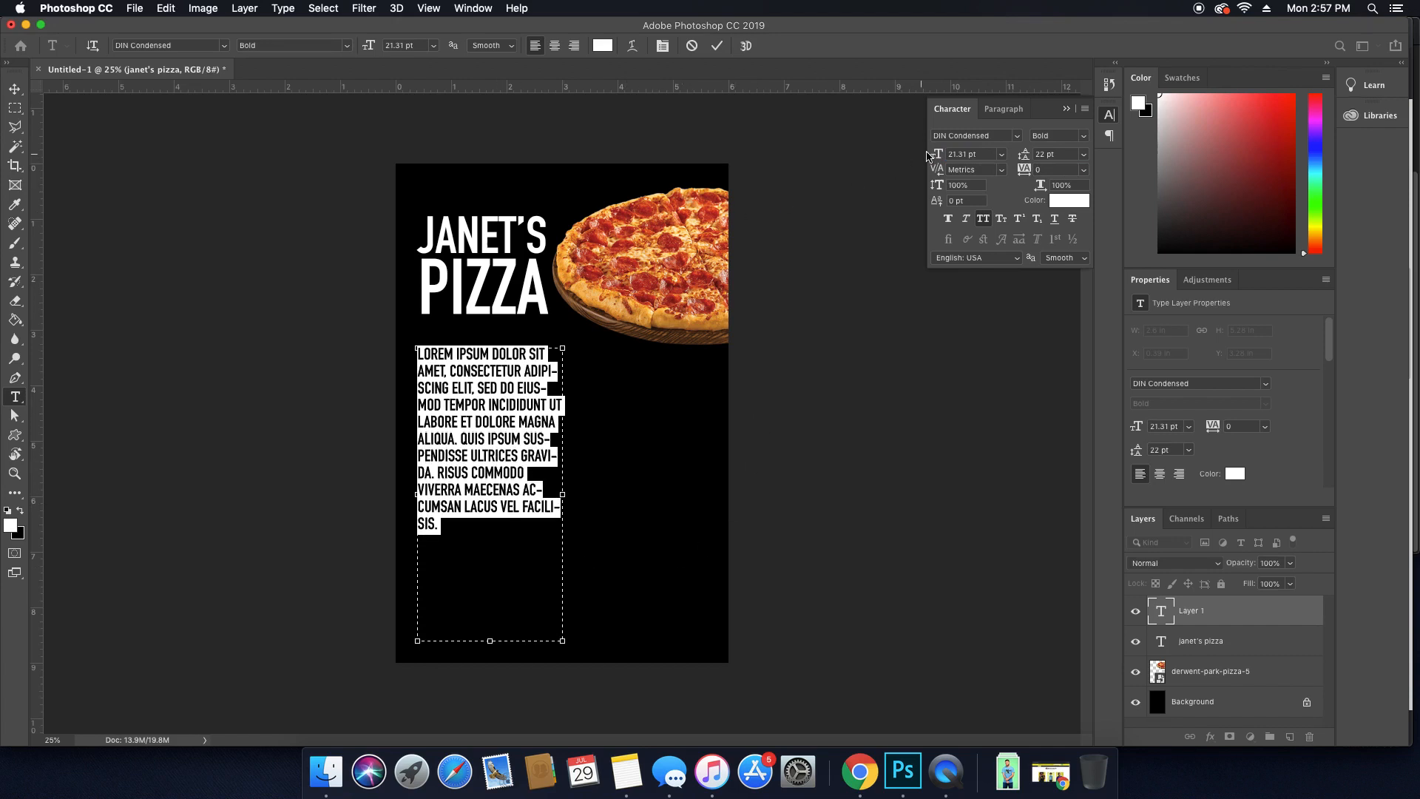
drag(939, 155, 933, 157)
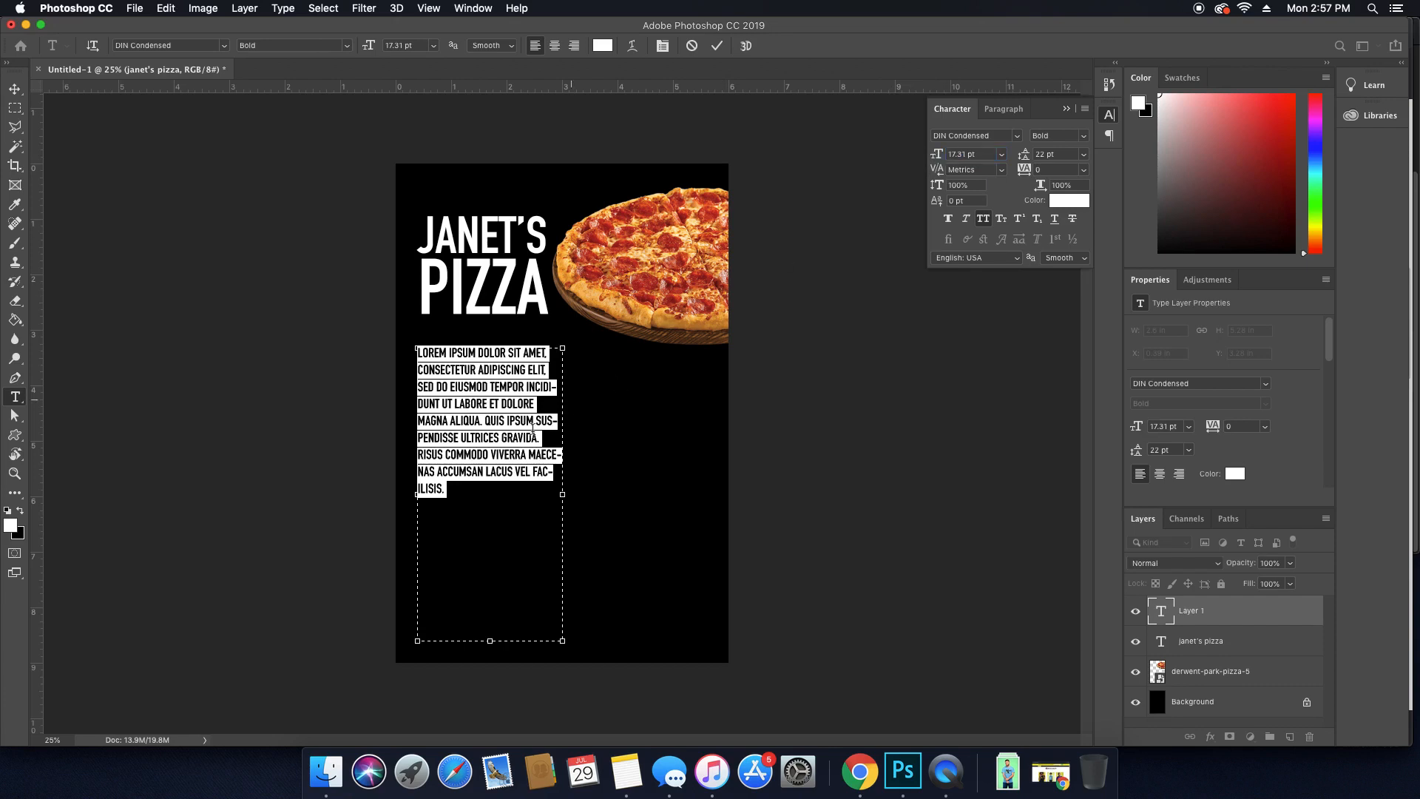
Replace the placeholder text with the items PEPPERONI, CHEESE, VEGETARIAN and MEAT LOVERS, each on its own line.
click(474, 485)
key(super+a)
text(PEPPERONI )
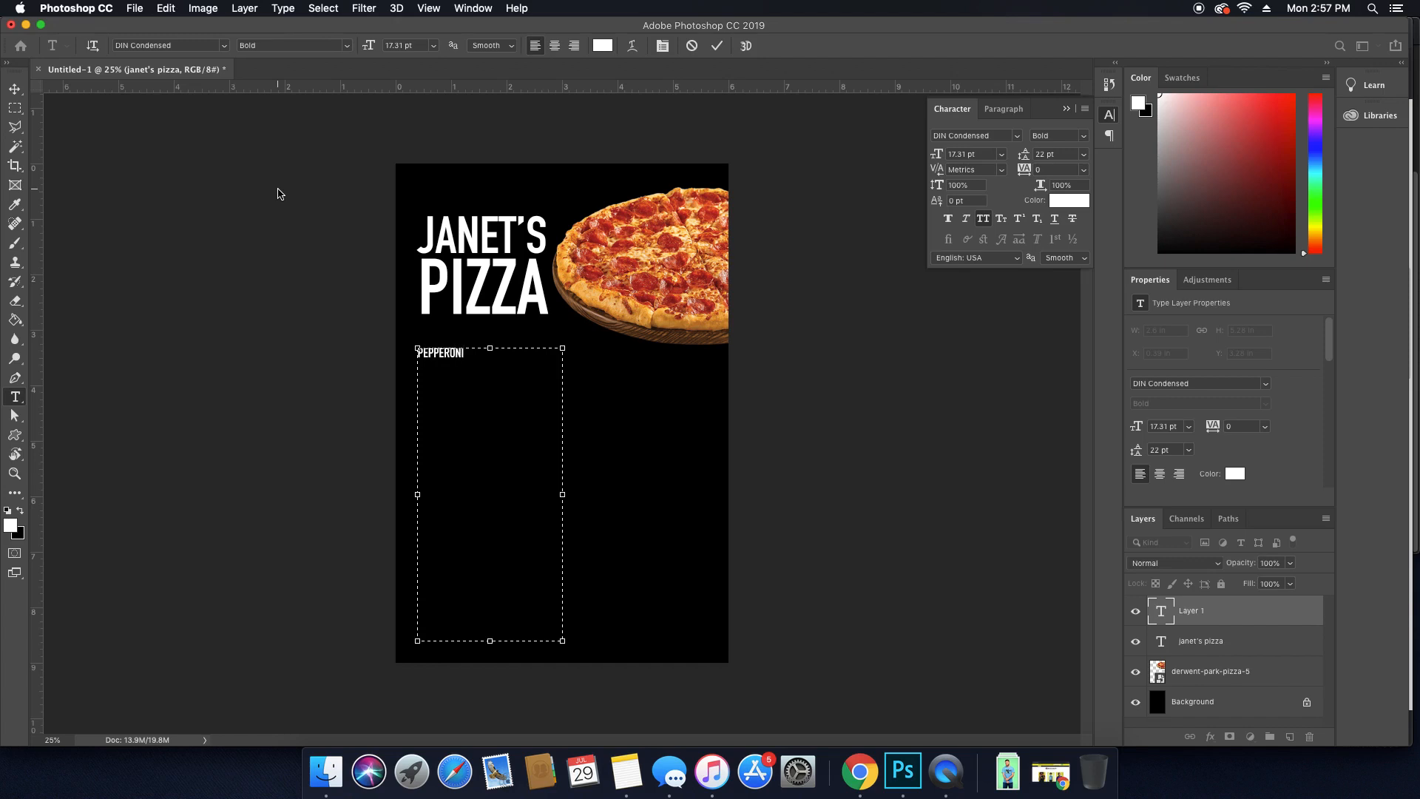
text(CHEESE )
text(VEGETARIAN )
text(MEAT LOVERS)
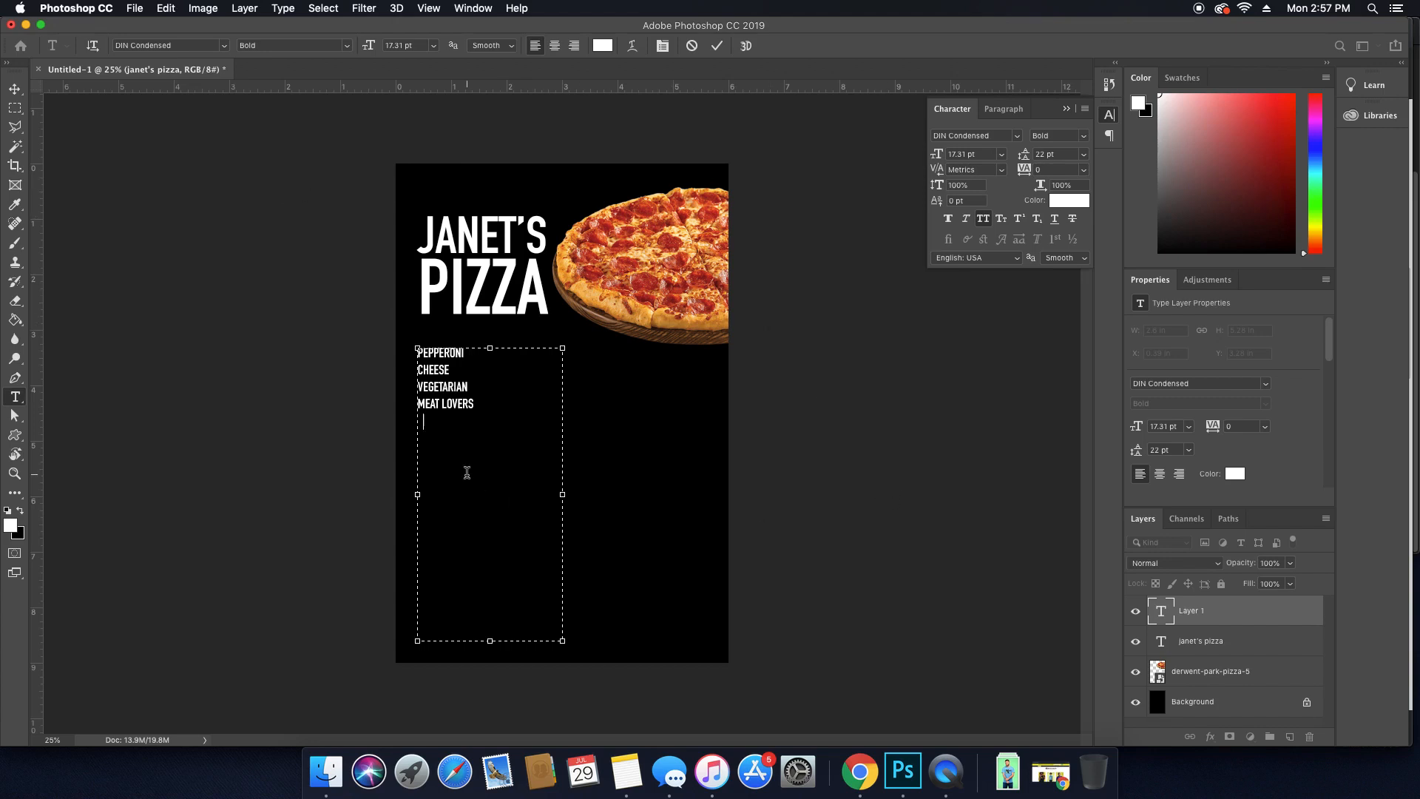
Add the lines HAWAIAN STYLE, BROOKLYN STYLE, DETROIT STYLE and CHICAGO STYLE, and shorten the text box to fit the list.
text(HAWA)
text(IAN STYLE)
key(Return)
text(BROOKK STYLE)
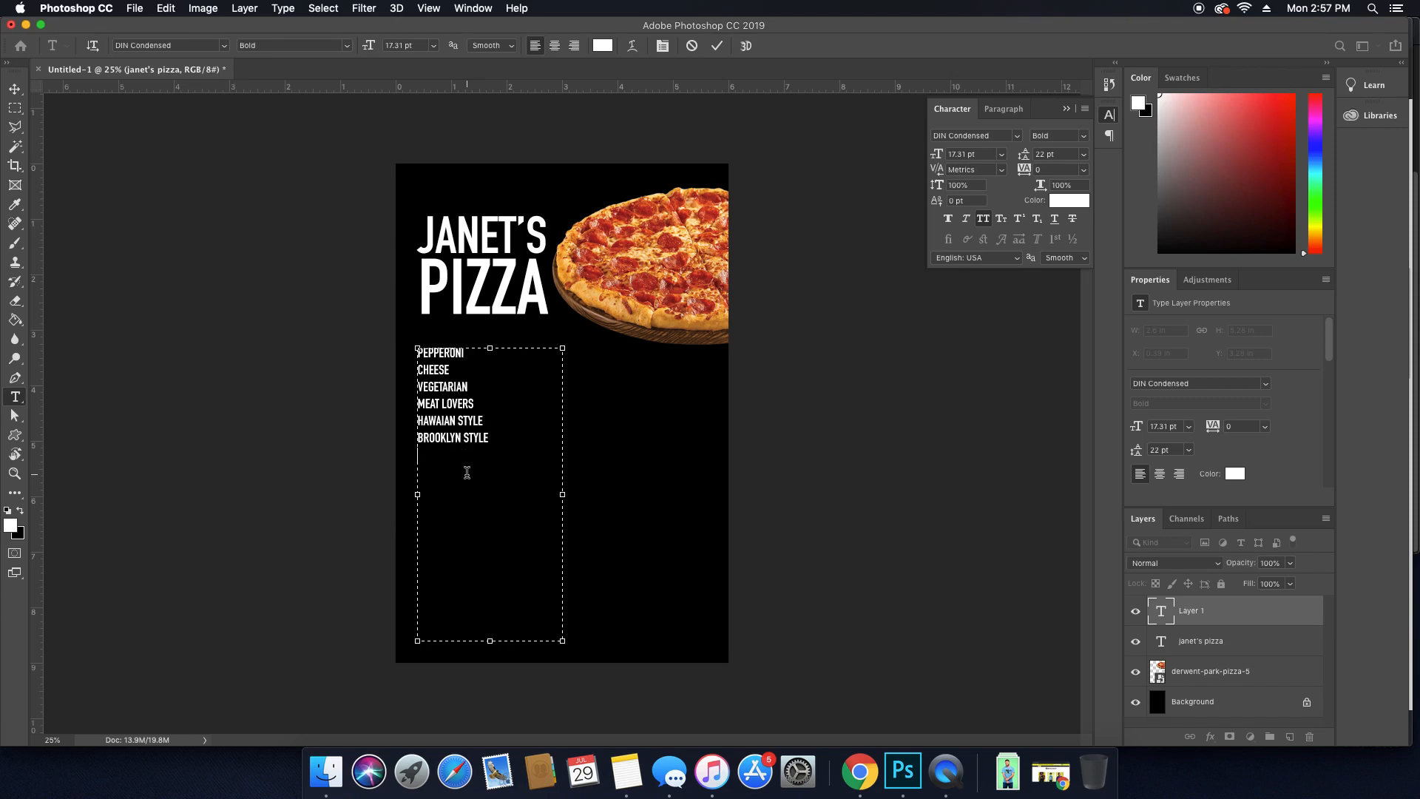
text(DETROIT STYL)
text(CHICAGO STYLE)
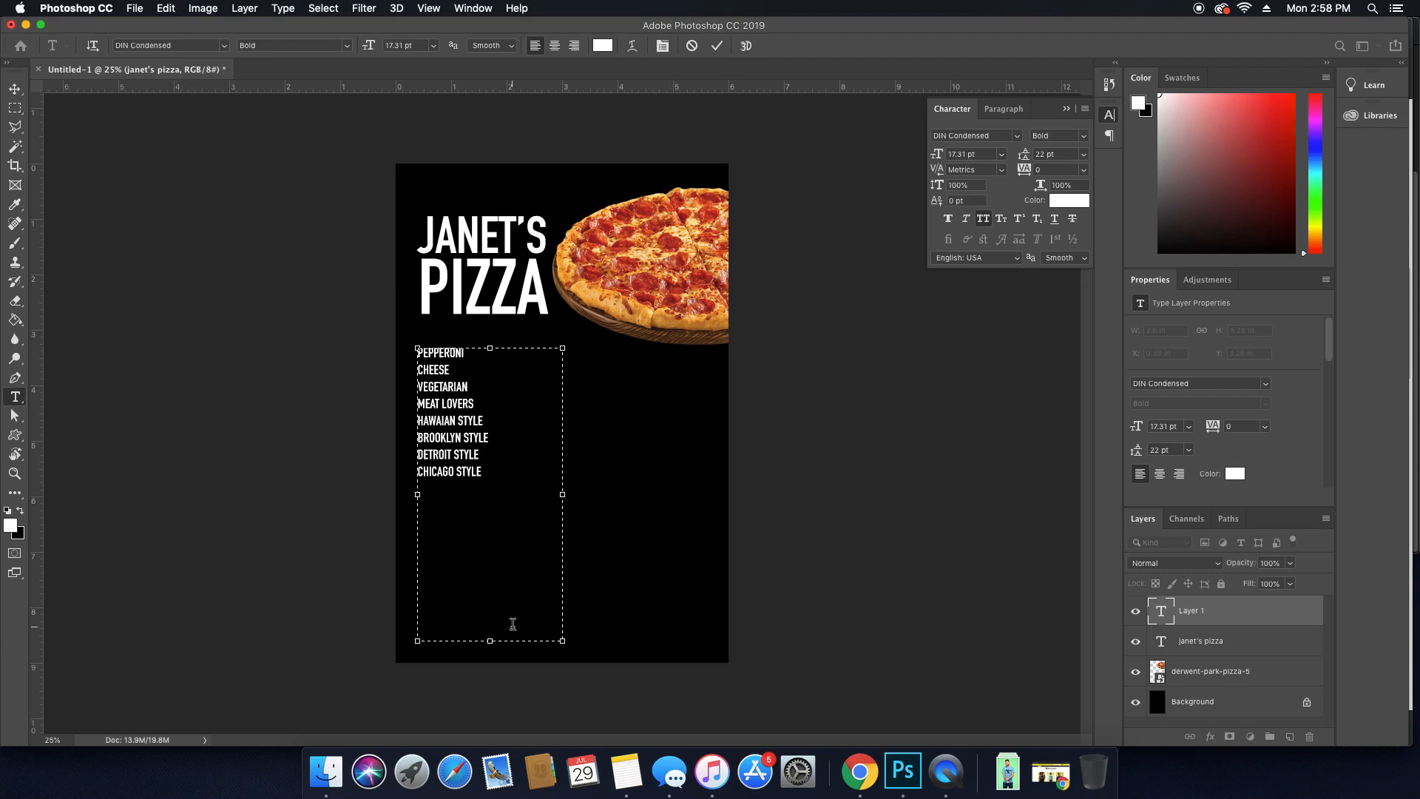
drag(489, 641, 502, 486)
click(1170, 618)
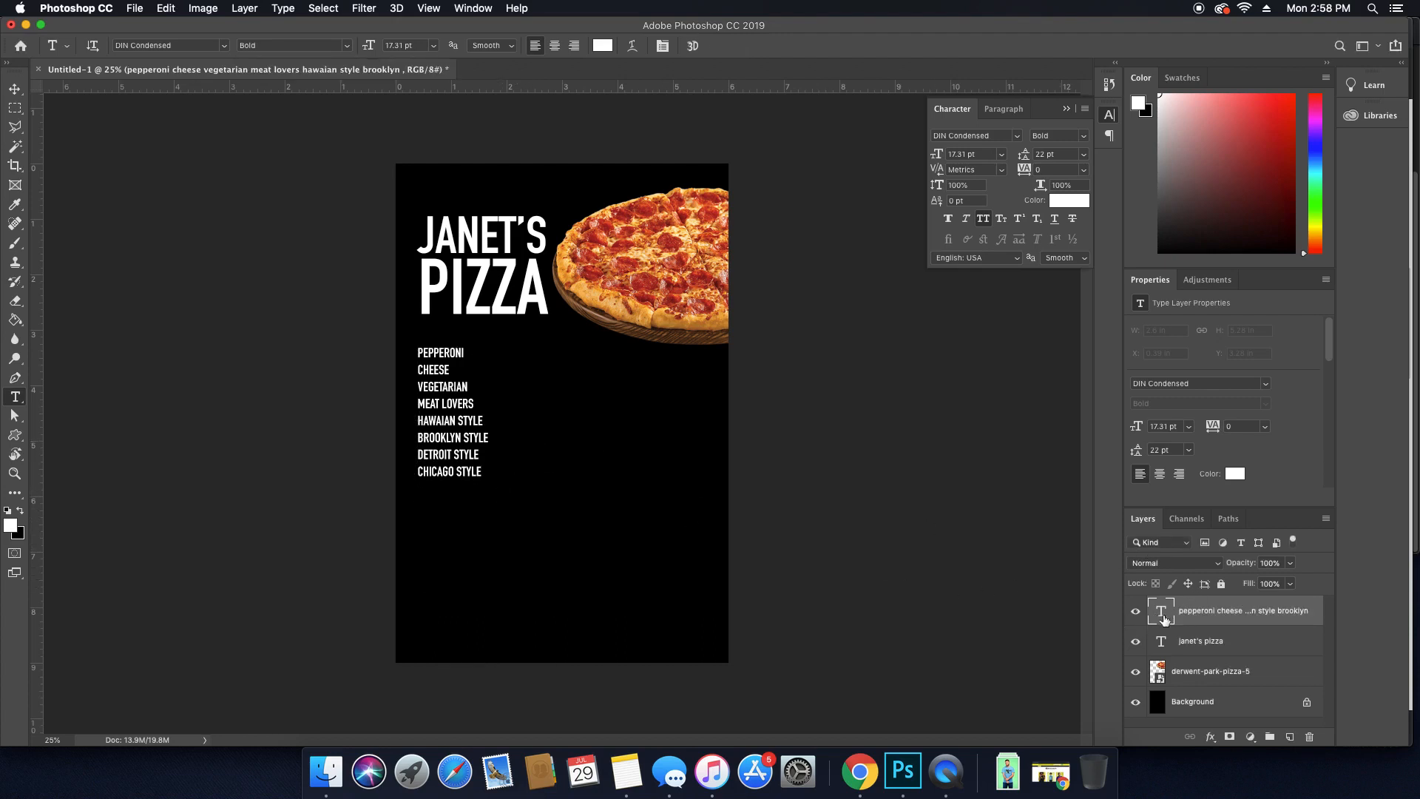
Add dot leaders and prices to the first two items: 9.99 for PEPPERONI and 8.99 for CHEESE.
key(t)
click(464, 354)
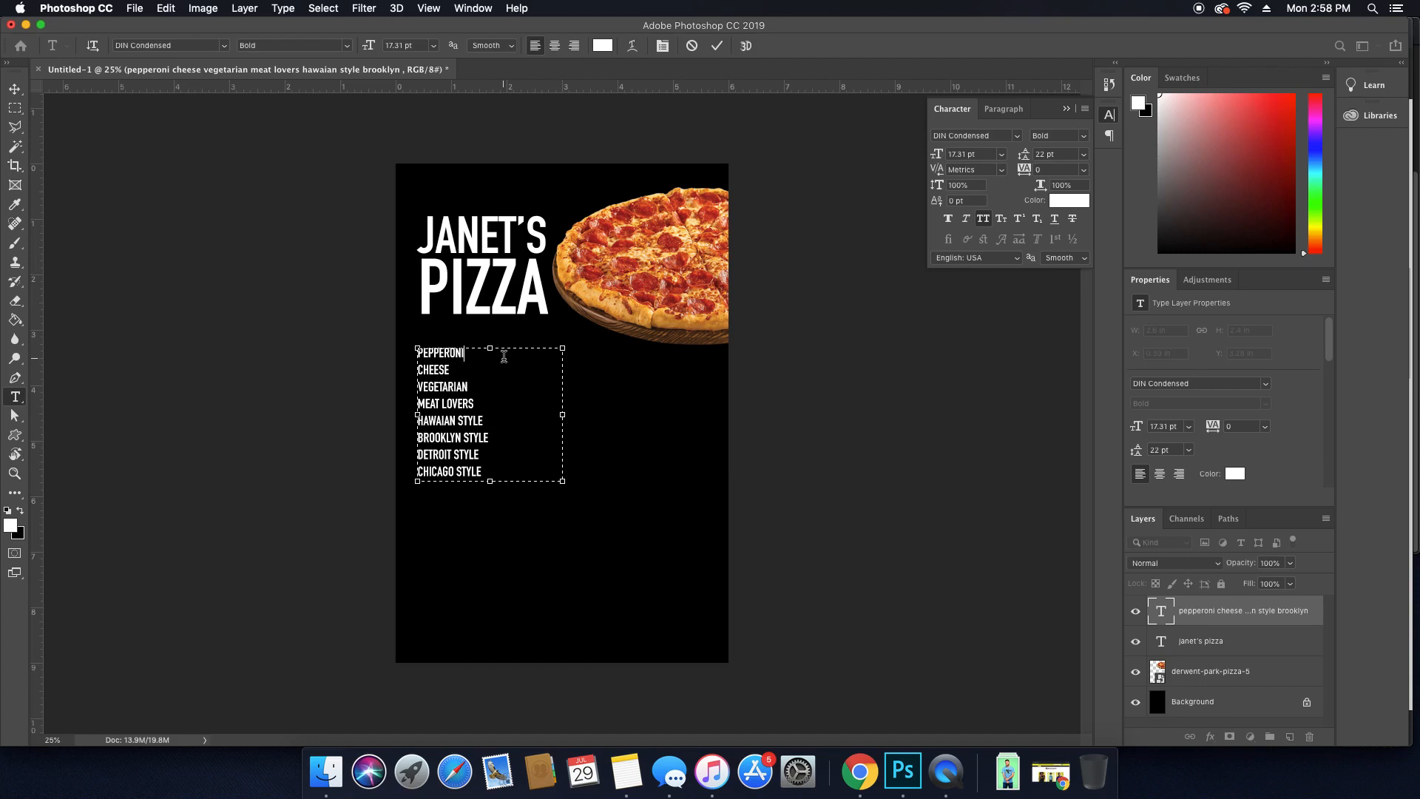
text(.................... 9.99)
drag(536, 356, 532, 355)
text(....)
drag(466, 356, 553, 353)
click(483, 358)
text(............................)
text(8.99)
click(520, 366)
text(.....)
Add a dot leader and the price 12.99 to VEGETARIAN, and lengthen the CHEESE leader to line up the prices.
click(517, 384)
text(........................12.99)
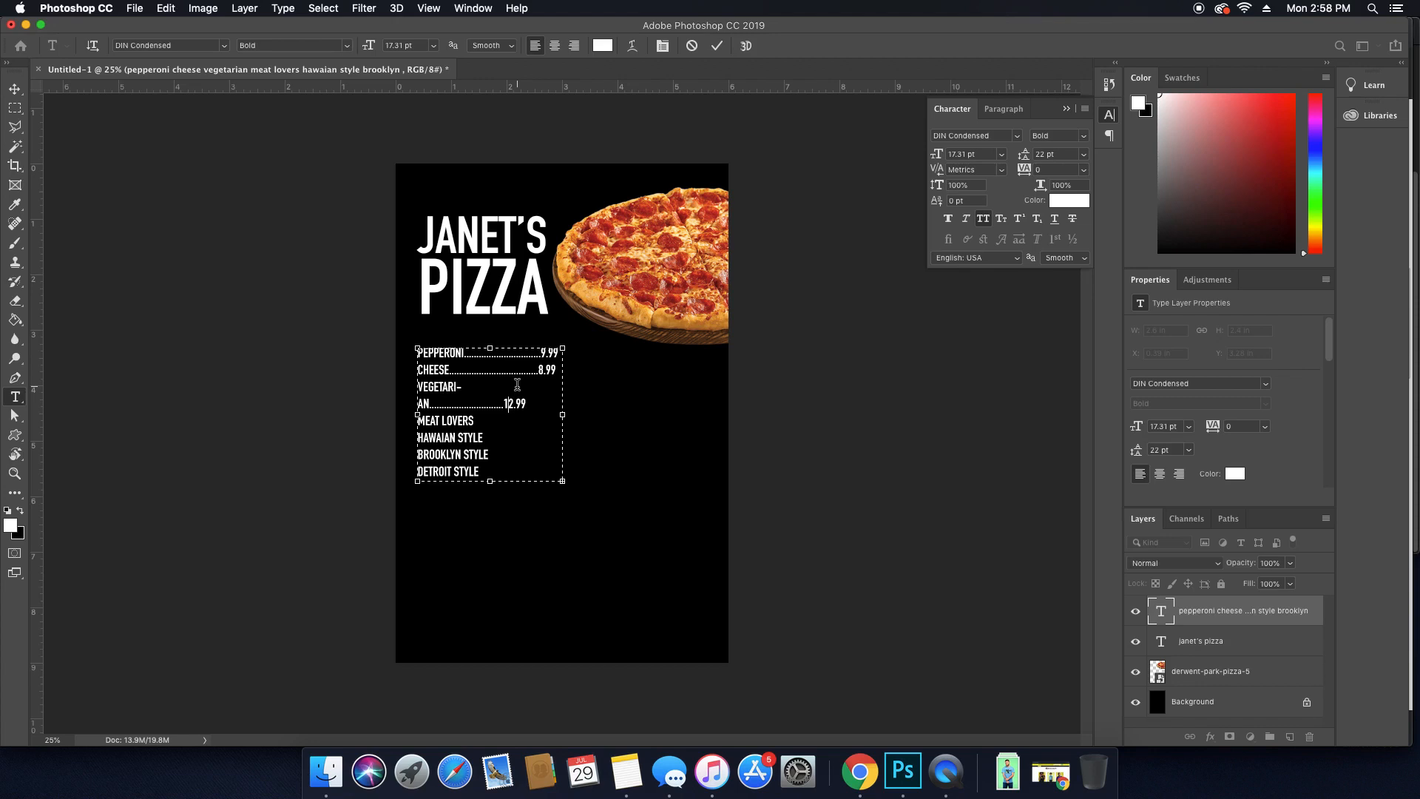
key(BackSpace)
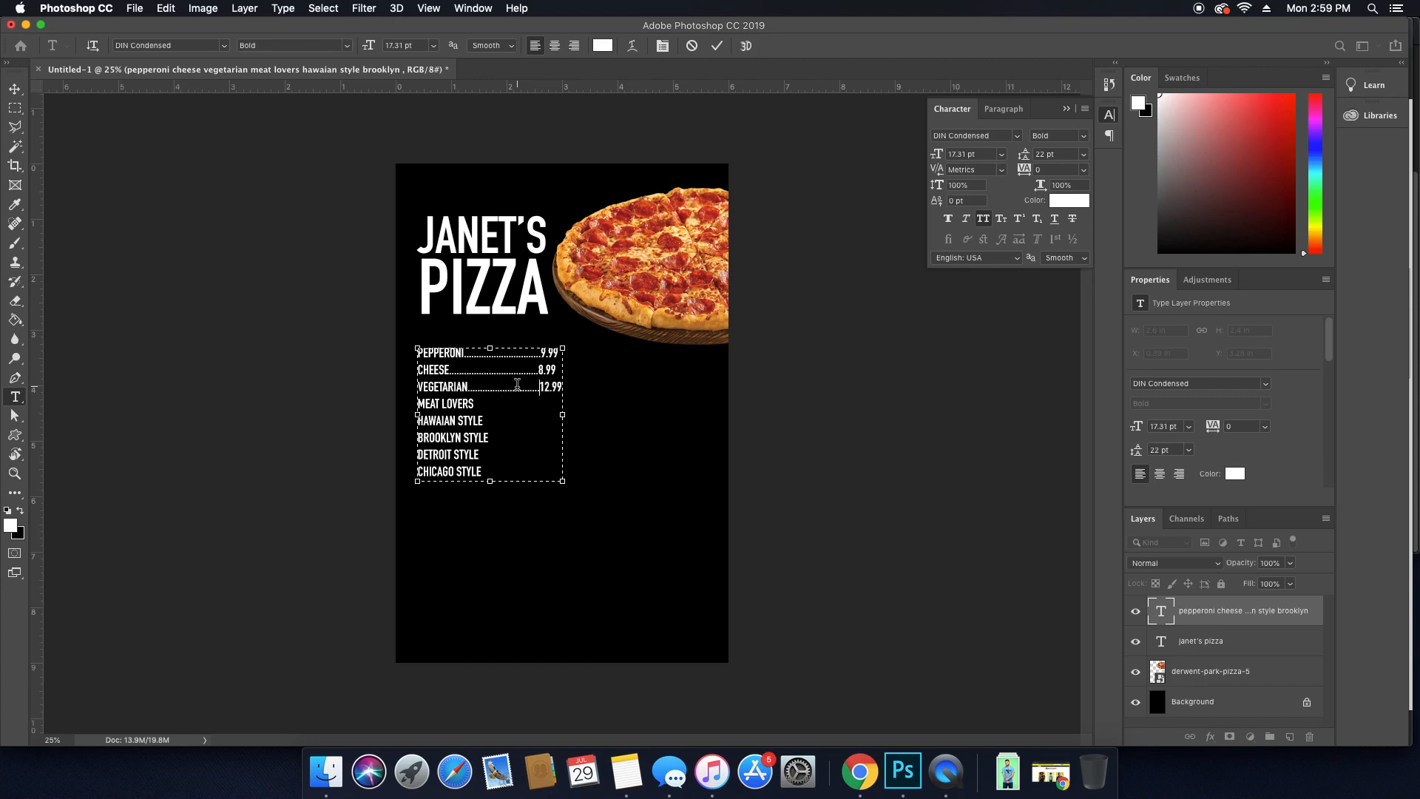
key(BackSpace)
key(Up)
text(..)
Add a dot leader and the price 14.99 to MEAT LOVERS, trimming the dots to keep it on one line.
text(..............................)
key(BackSpace)
key(BackSpace)
key(BackSpace)
text(14.99)
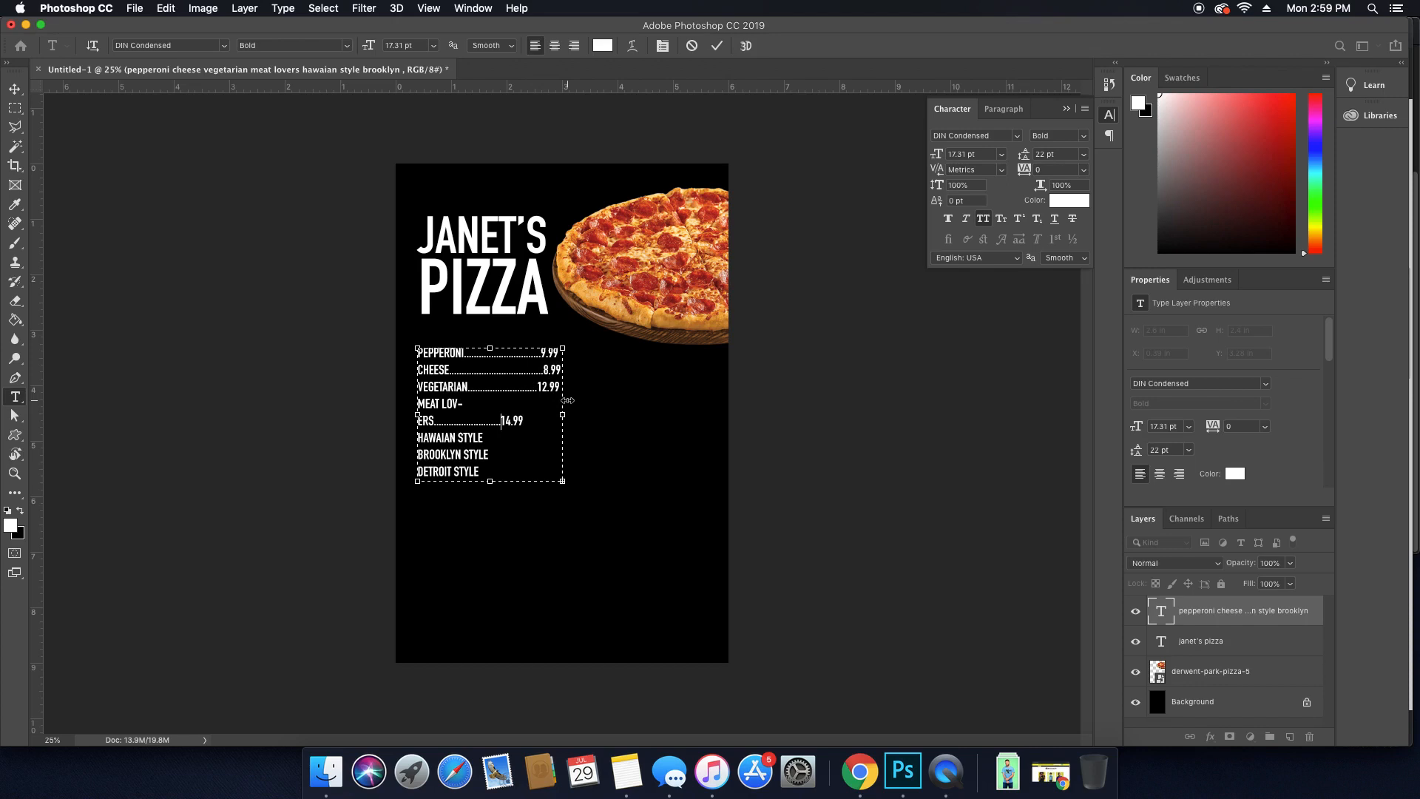
key(BackSpace)
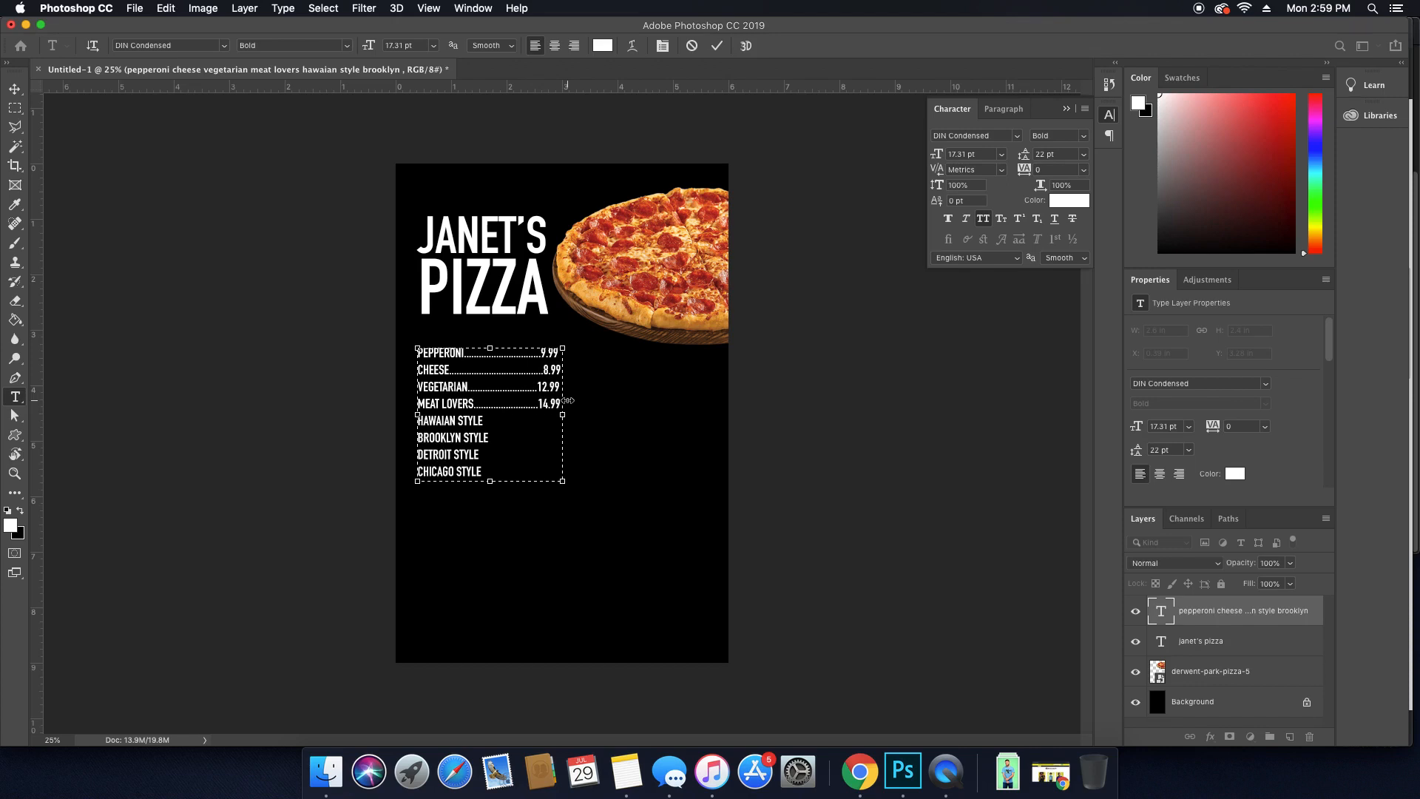
Add a dot leader and the price 12.99 to HAWAIAN STYLE, leaving no blank line after it.
key(Down)
text(.........................)
key(BackSpace)
key(BackSpace)
key(BackSpace)
key(BackSpace)
text(12.99)
key(Return)
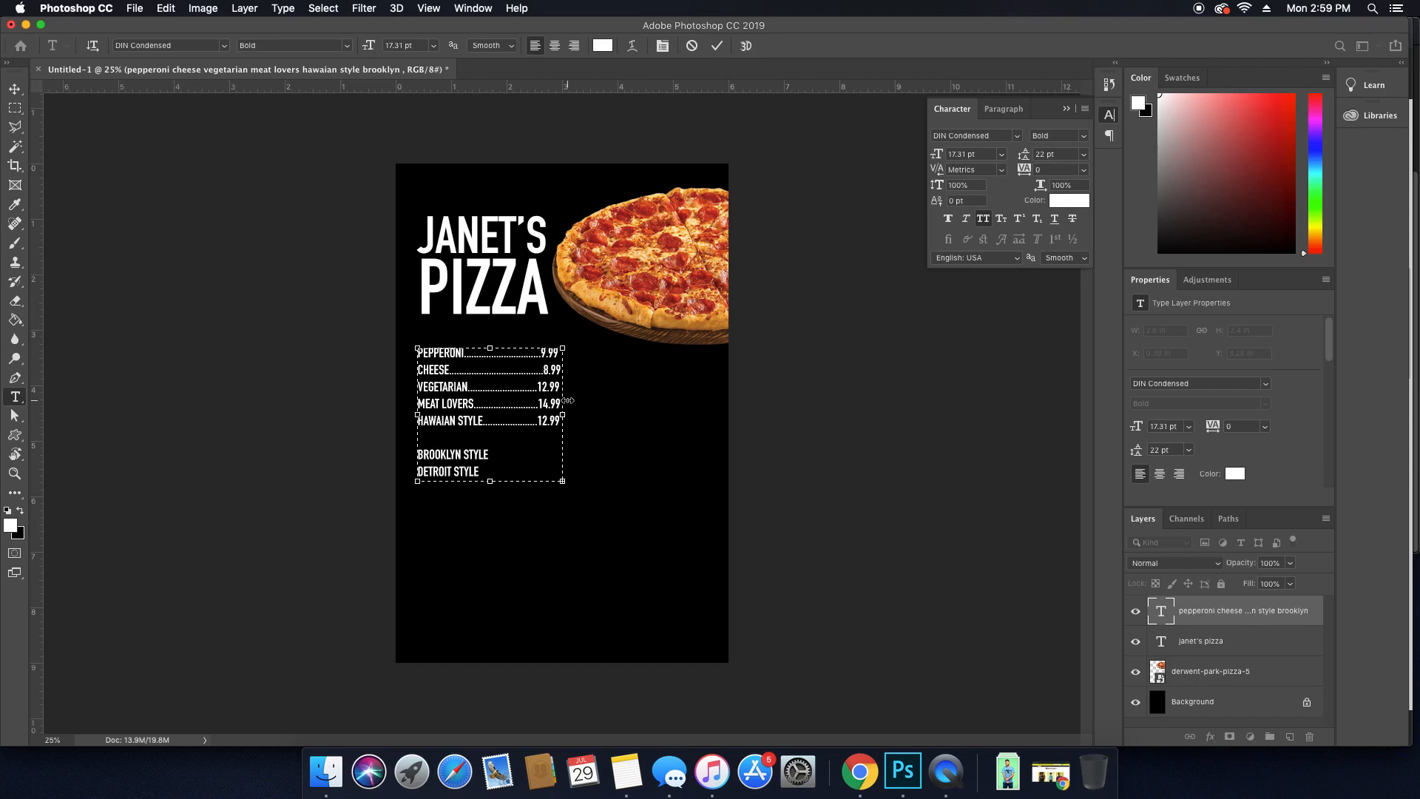
key(BackSpace)
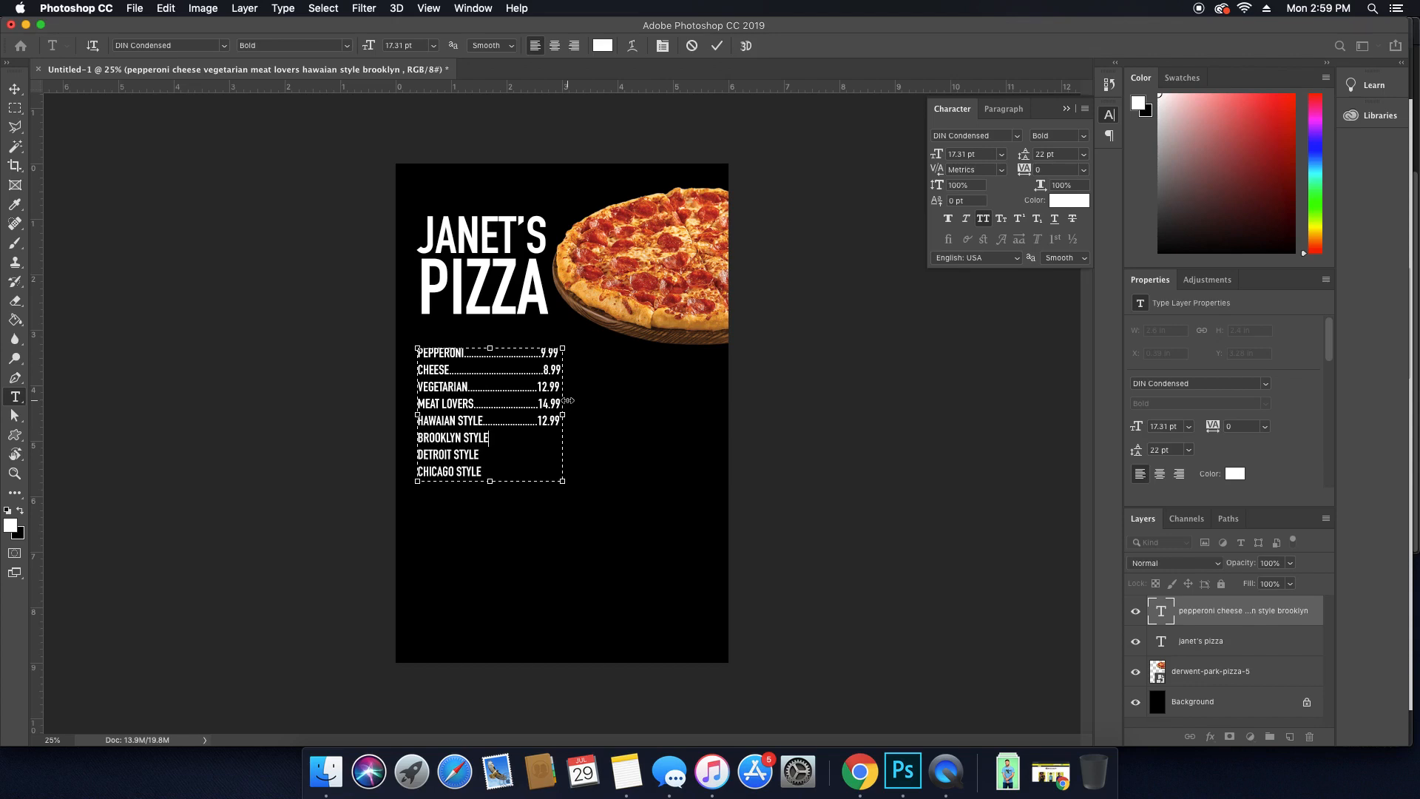
Add a dot leader and the price 11.99 to BROOKLYN STYLE, trimming the dots to fit one line.
text(...........................)
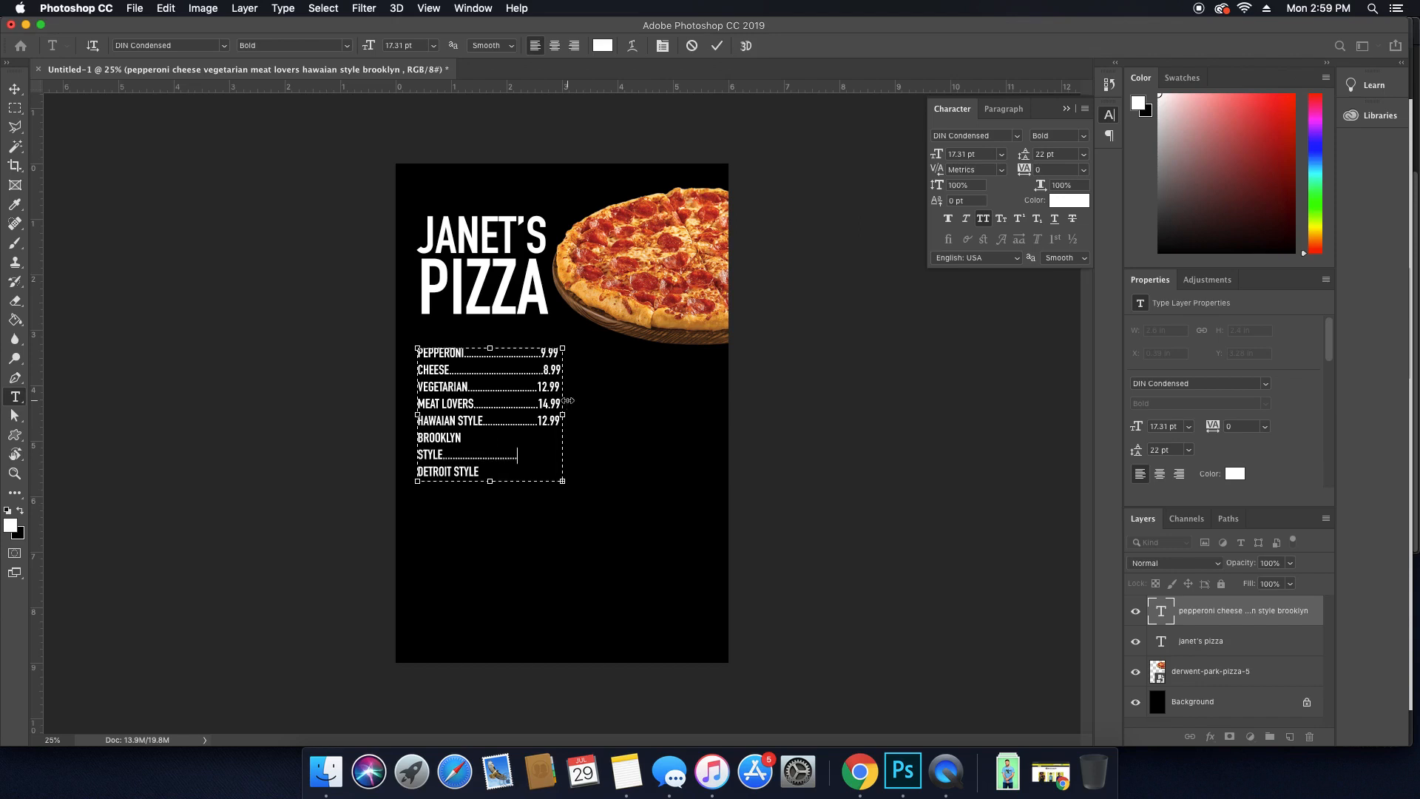
key(BackSpace)
key(BackSpace)
key(BackSpace)
key(BackSpace)
key(BackSpace)
key(BackSpace)
key(BackSpace)
key(BackSpace)
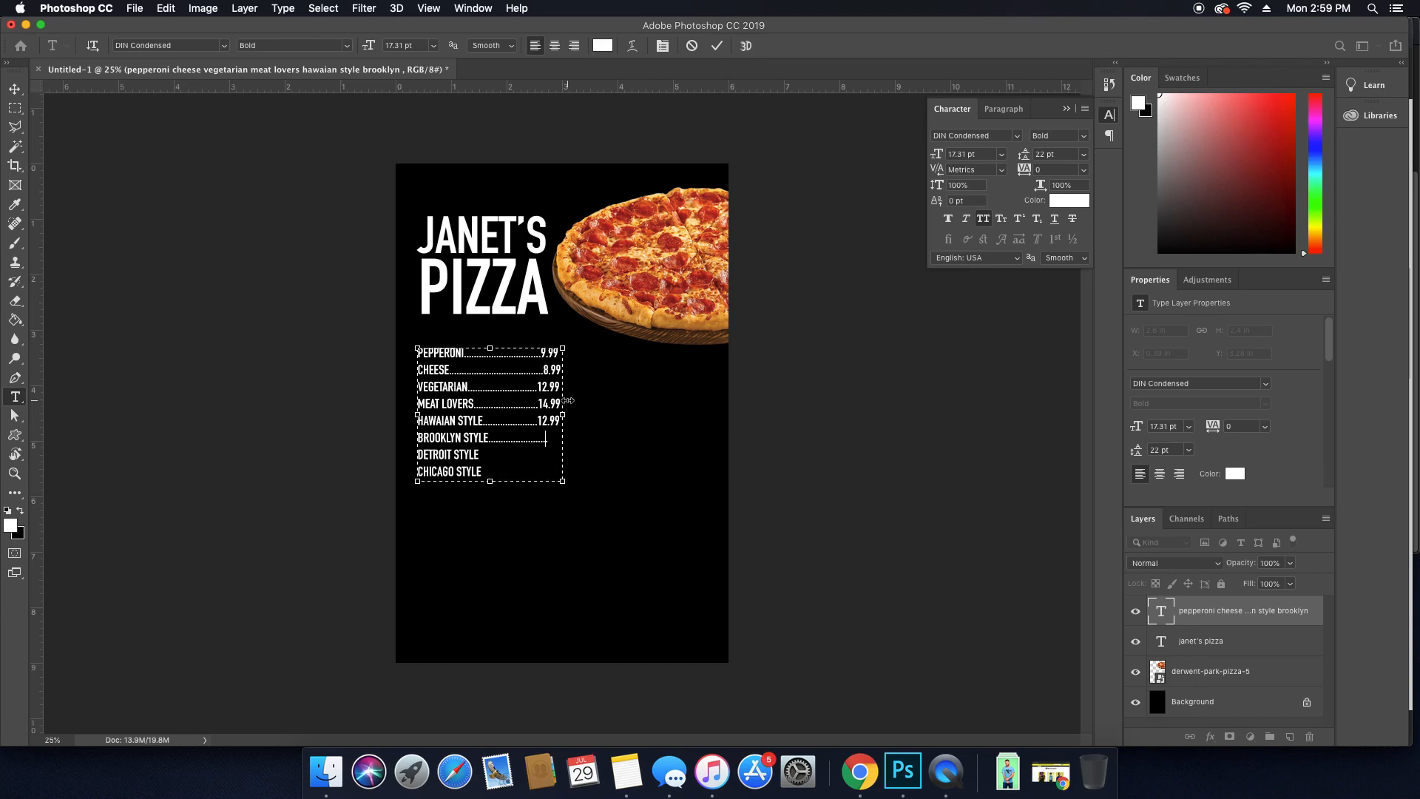
text(12.)
key(BackSpace)
text(.99)
Add dot leaders and prices to the last two items: 12.99 for DETROIT STYLE and 14.99 for CHICAGO STYLE.
key(Down)
text(..............................)
key(BackSpace)
key(BackSpace)
key(BackSpace)
key(BackSpace)
text(12.99 CHICAGO STYLE............................)
key(BackSpace)
key(BackSpace)
key(BackSpace)
text(14.99)
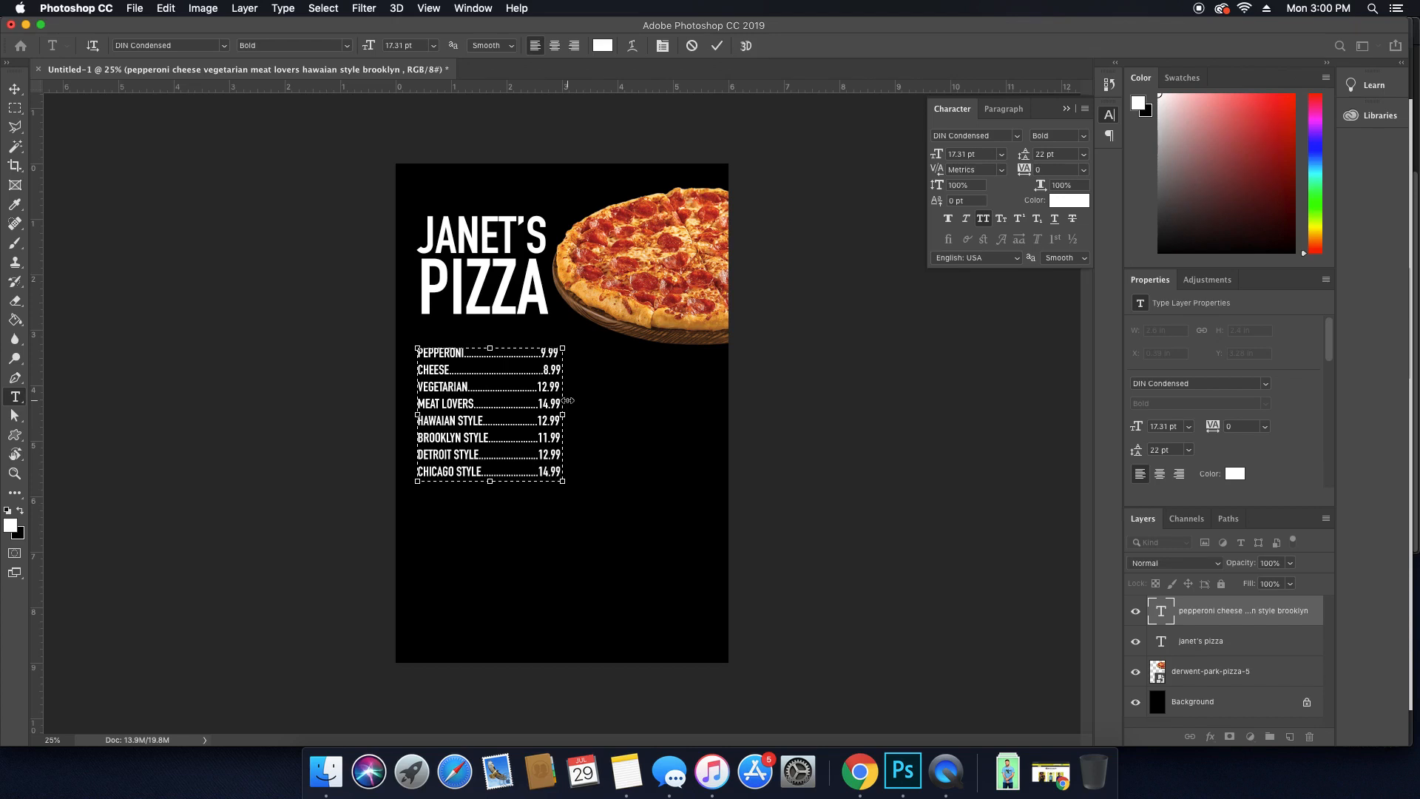
Commit the price list text and move the list down about 0.4 inch.
click(1161, 619)
key(v)
drag(503, 372, 504, 394)
Add a separate "PIZZA" heading and place it above the price list, aligned with the list's left edge.
key(t)
click(457, 340)
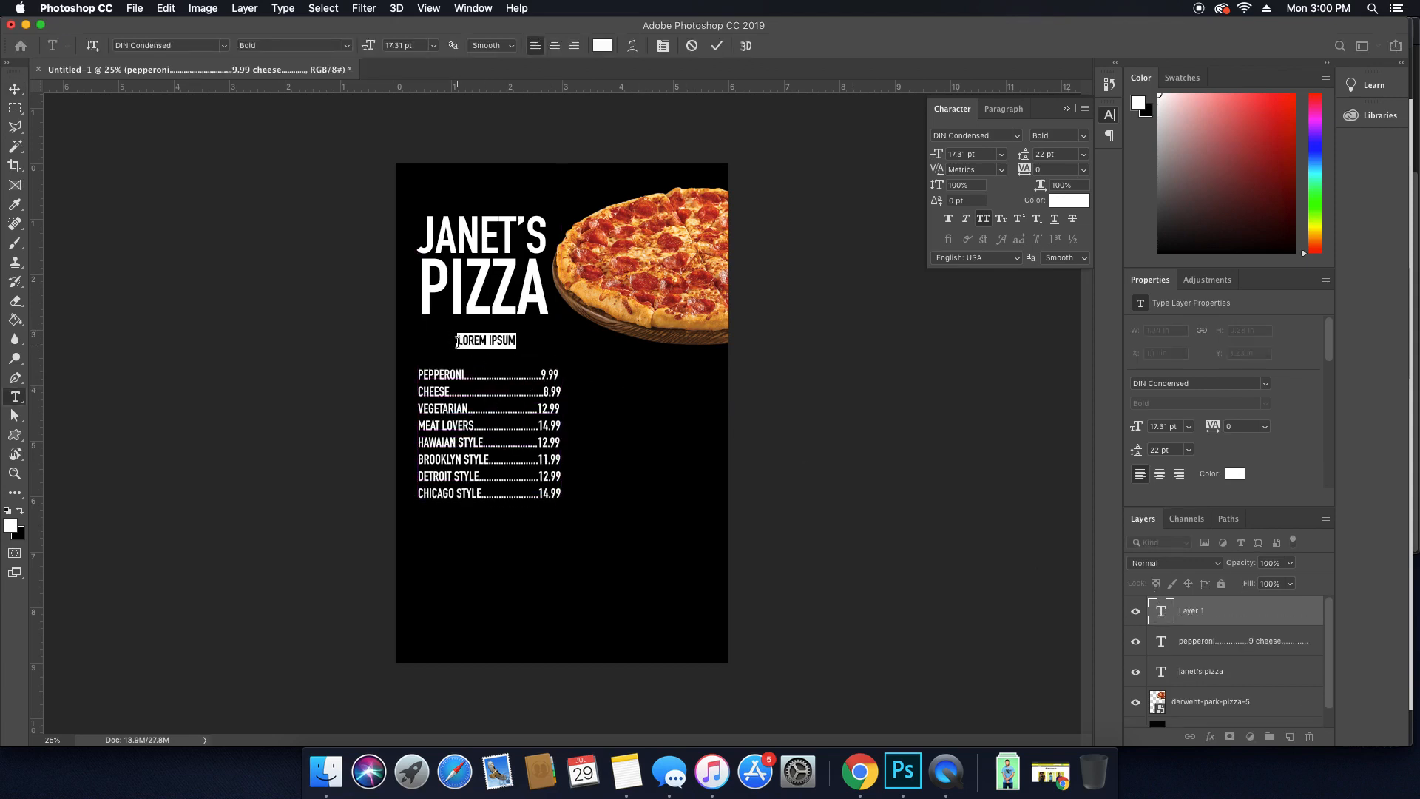
key(BackSpace)
text(pizza)
click(1161, 610)
key(v)
drag(514, 383, 475, 395)
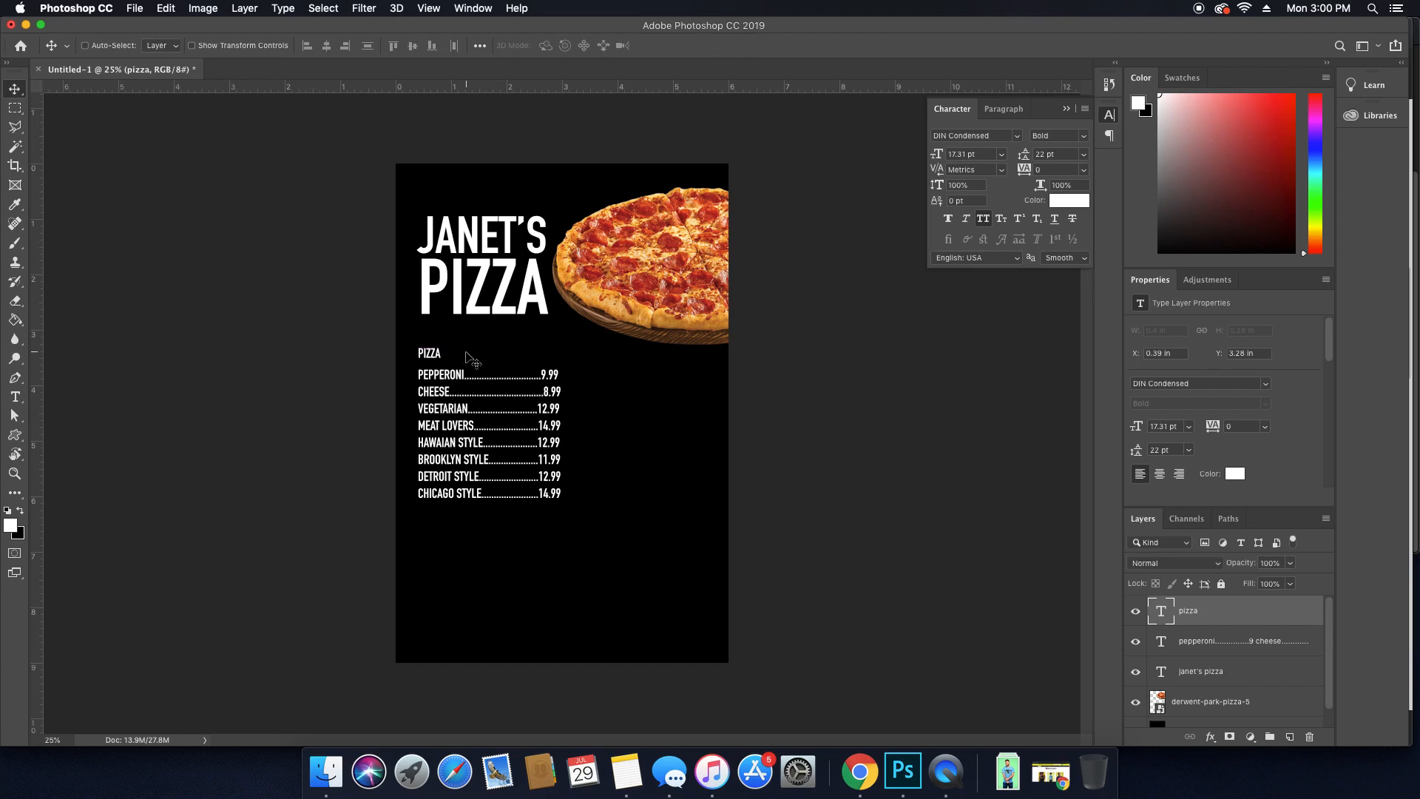
Scale the "PIZZA" heading up to about 158% and nudge it slightly right and down toward the list.
key(ctrl+t)
drag(443, 344, 459, 337)
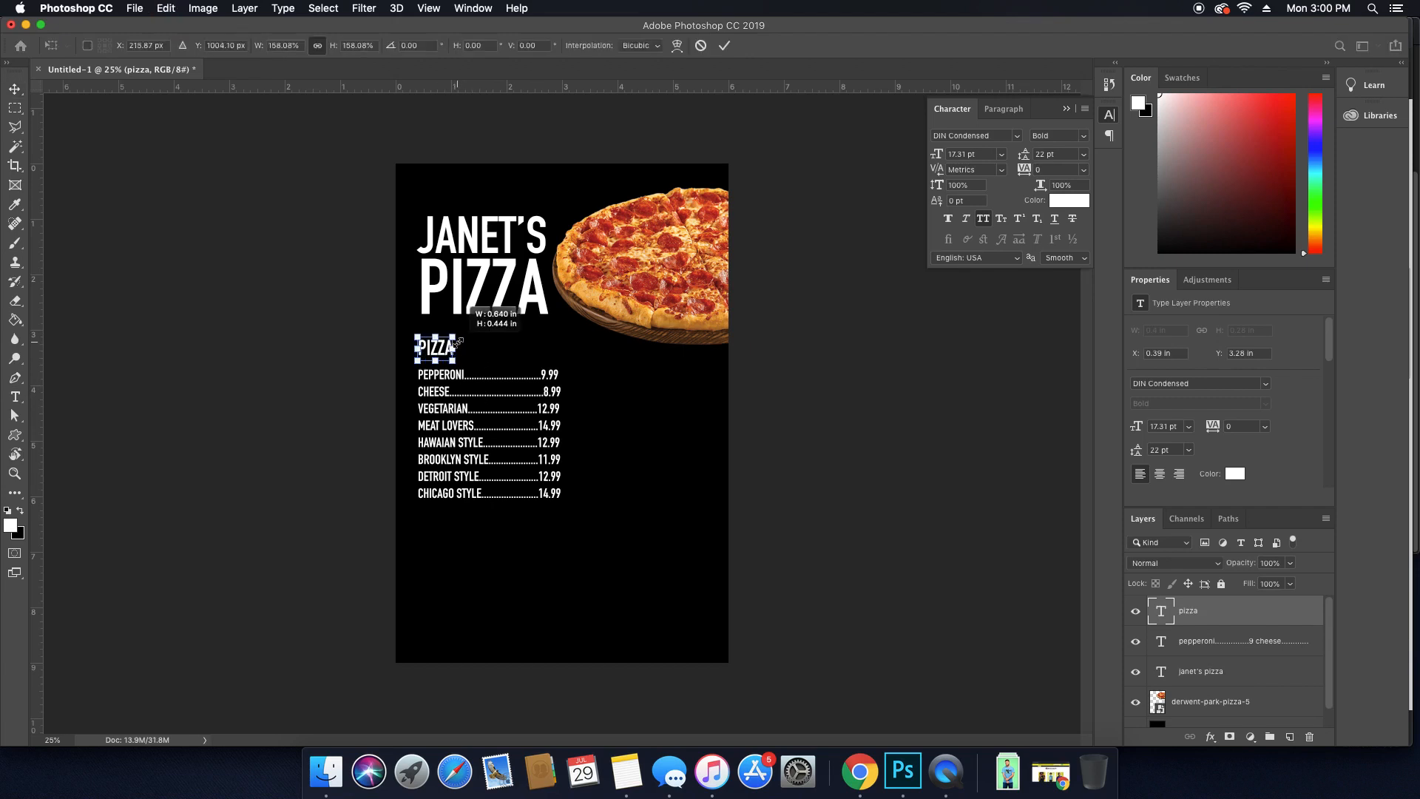
key(Return)
key(Right)
key(Right)
key(Right)
key(Right)
key(Right)
key(Down)
key(Down)
key(Down)
key(Down)
key(Down)
key(Down)
key(Down)
key(Down)
key(Down)
key(Down)
key(Down)
key(Down)
key(Down)
key(Down)
key(Down)
key(Down)
key(Down)
key(Down)
key(Down)
key(Down)
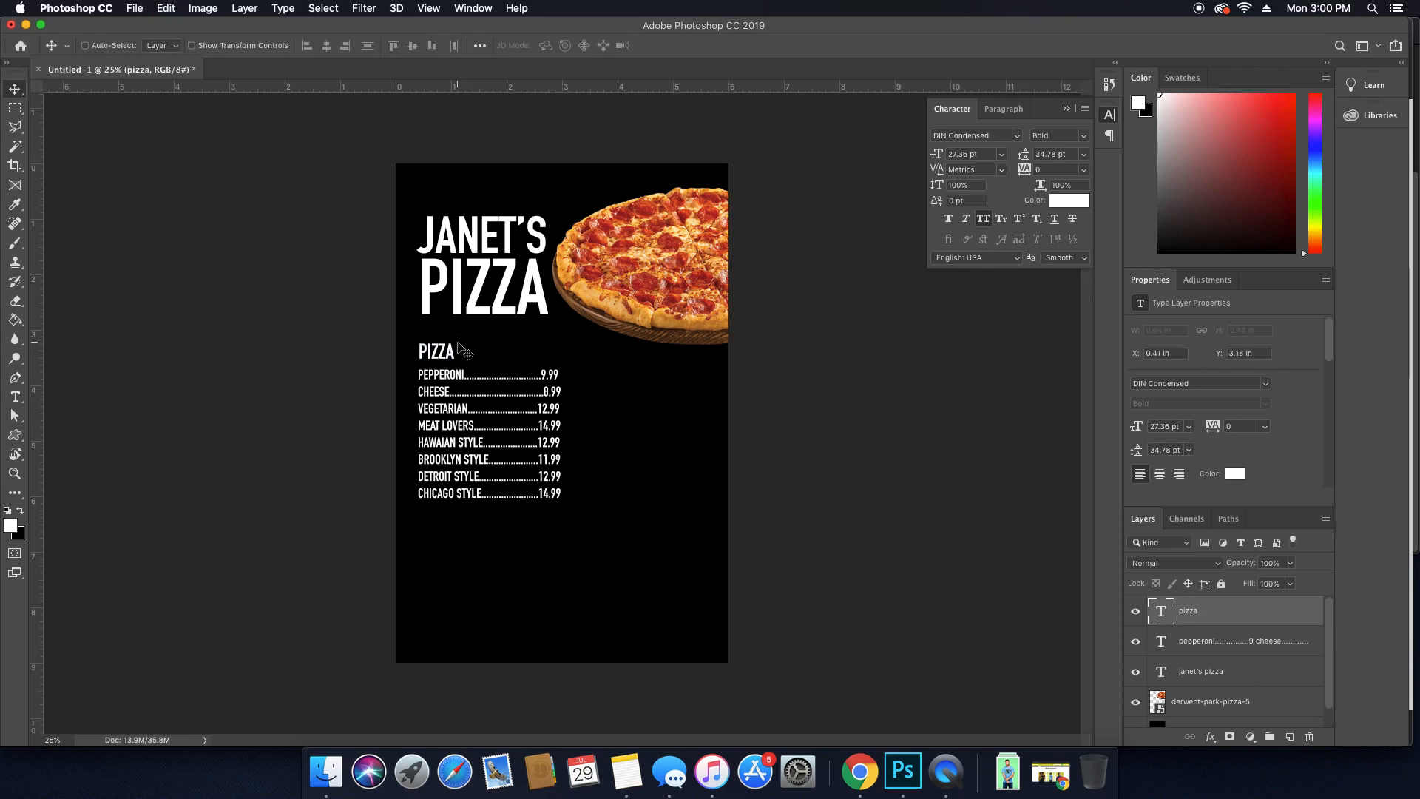
Nudge the "PIZZA" heading slightly up and left so it lines up with the price list's left edge.
drag(442, 351, 443, 484)
key(super+z)
drag(442, 344, 441, 345)
Duplicate the "PIZZA" heading below the price list and change the copy's text to "SIDE ORDERS".
drag(444, 351, 441, 526)
key(t)
double_click(442, 523)
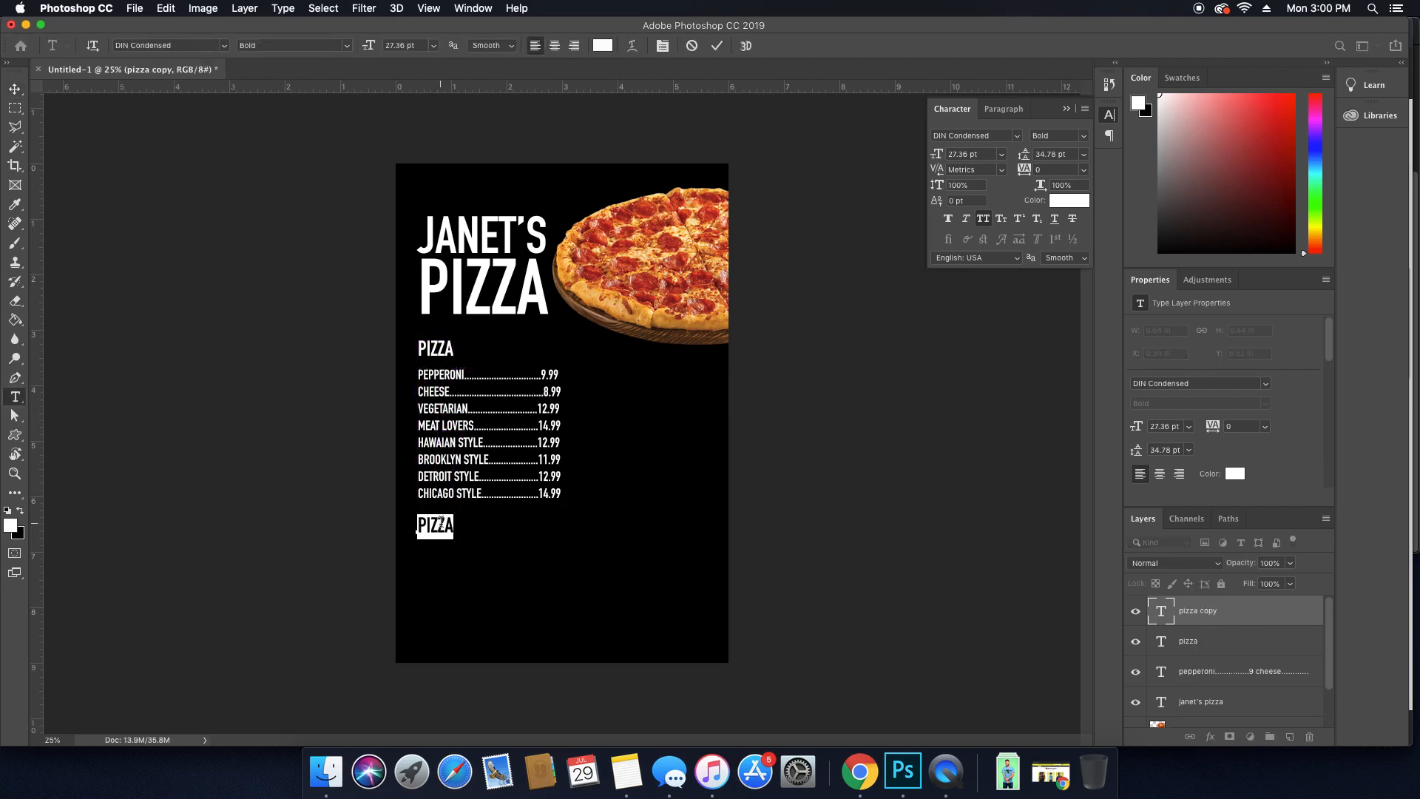
text(SIDE ORDERS)
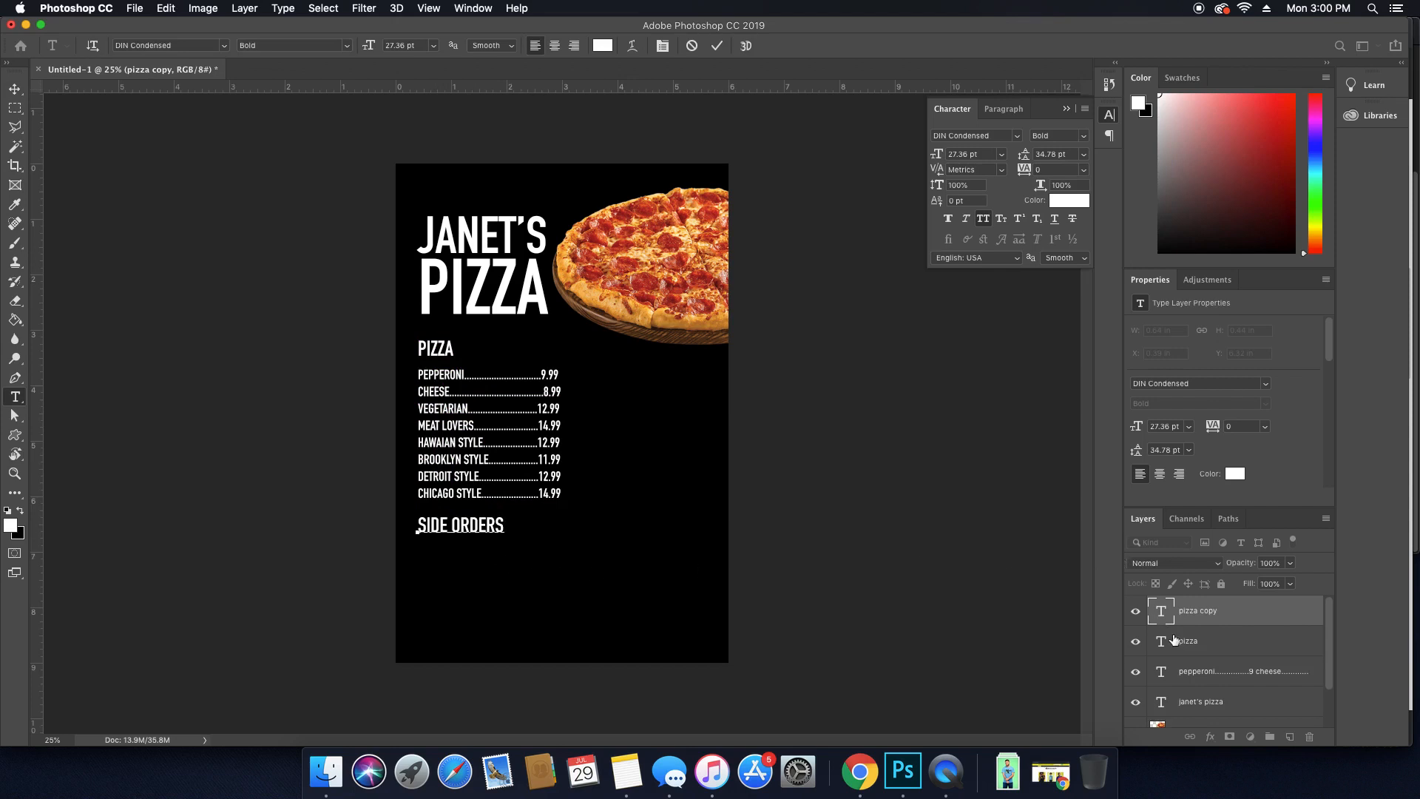
click(1172, 622)
Duplicate the pizza price list and place the copy directly beneath the "SIDE ORDERS" heading.
key(v)
click(470, 440)
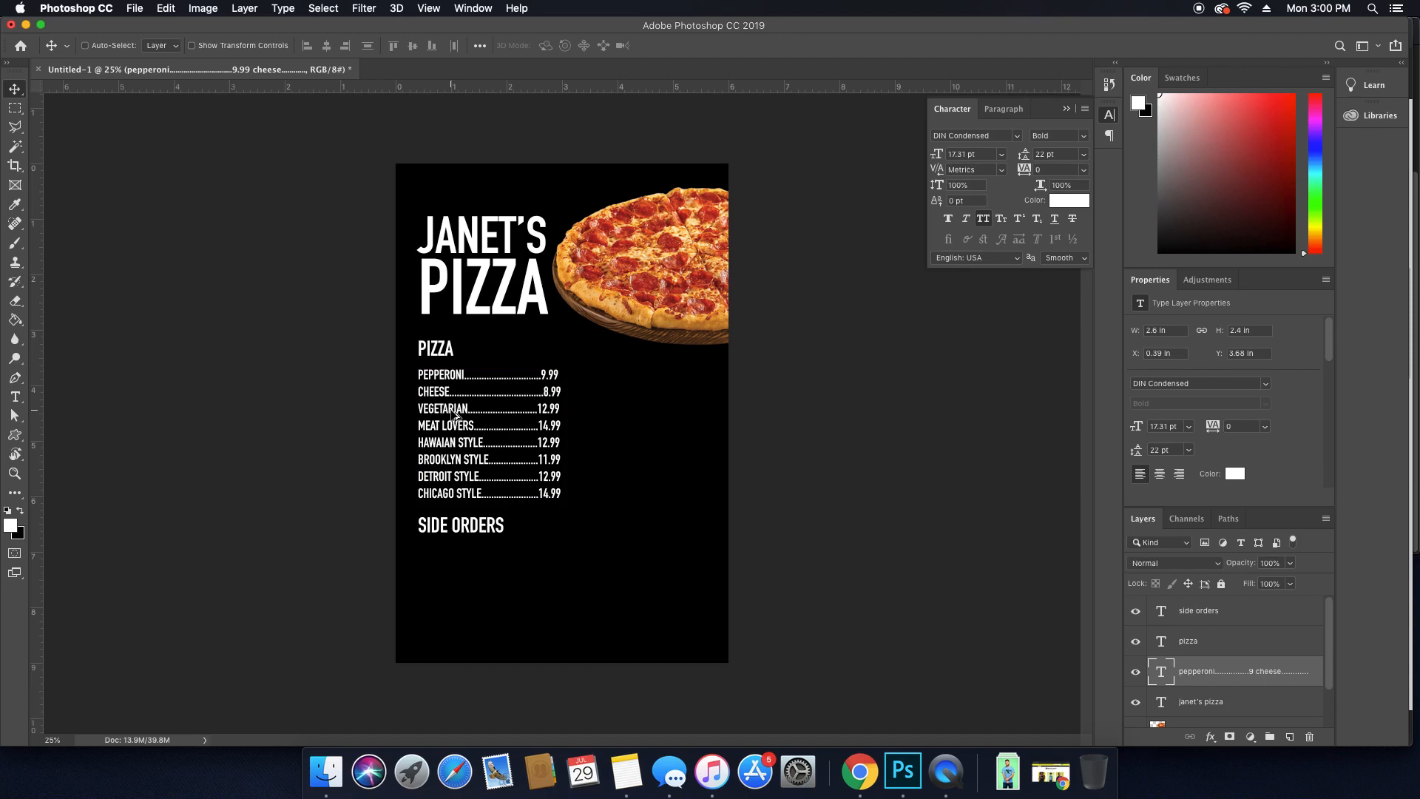
drag(453, 416, 446, 588)
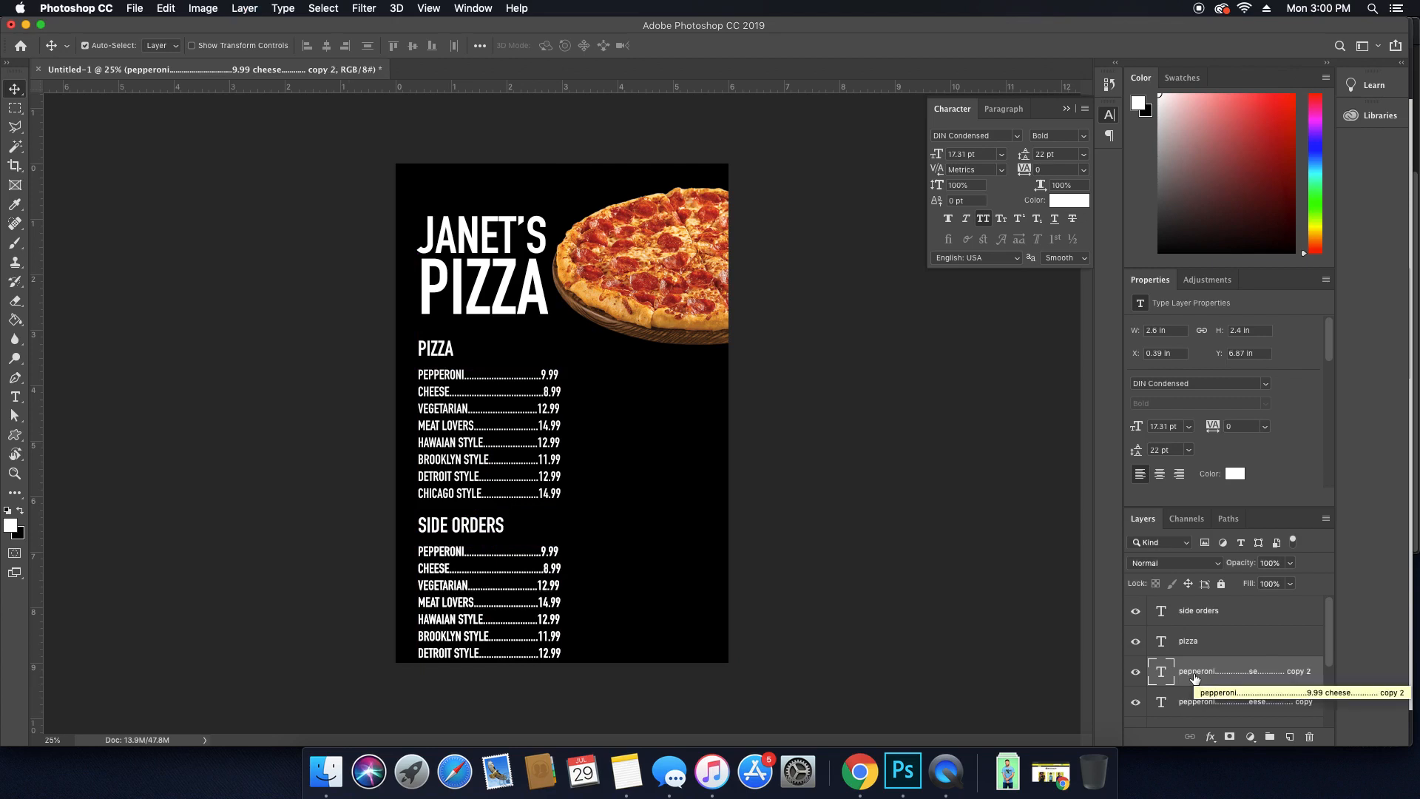
Replace PEPPERONI in the copied list with BREADSTICKS (5) and shorten its dot leader to fit one line.
key(t)
click(458, 551)
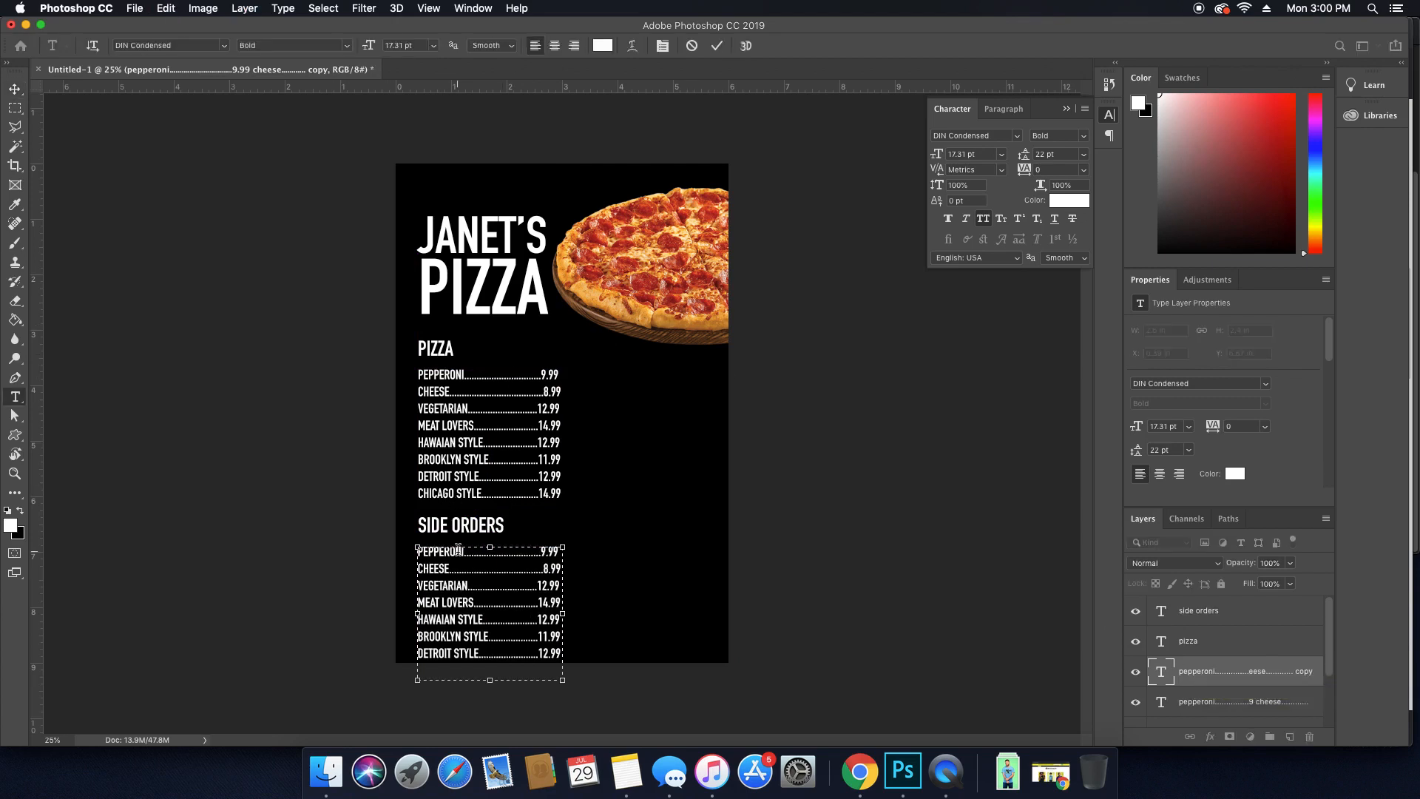
double_click(458, 551)
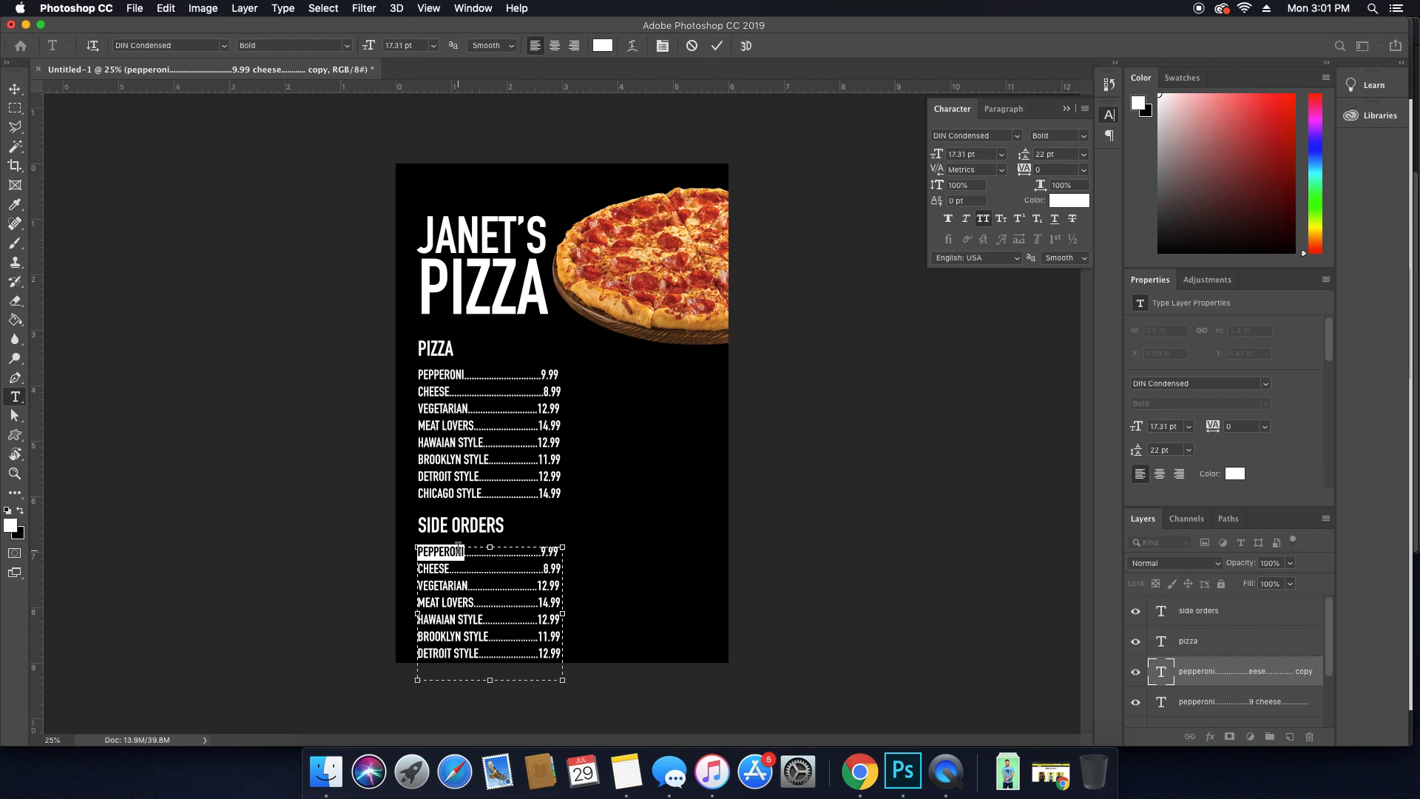
text(BREADSTICKS)
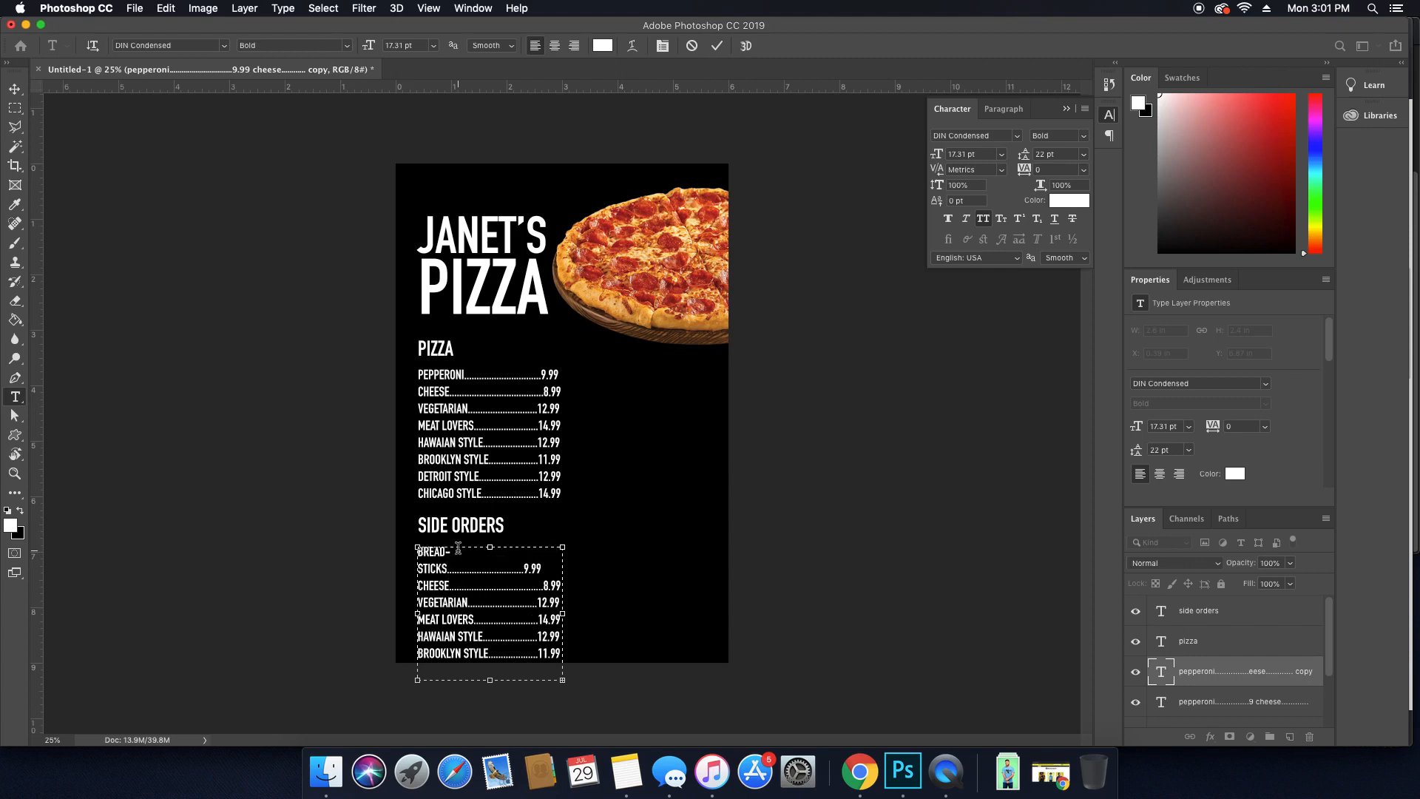
key(Return)
text((5))
key(BackSpace)
key(BackSpace)
key(BackSpace)
key(BackSpace)
key(BackSpace)
key(BackSpace)
key(BackSpace)
key(BackSpace)
key(BackSpace)
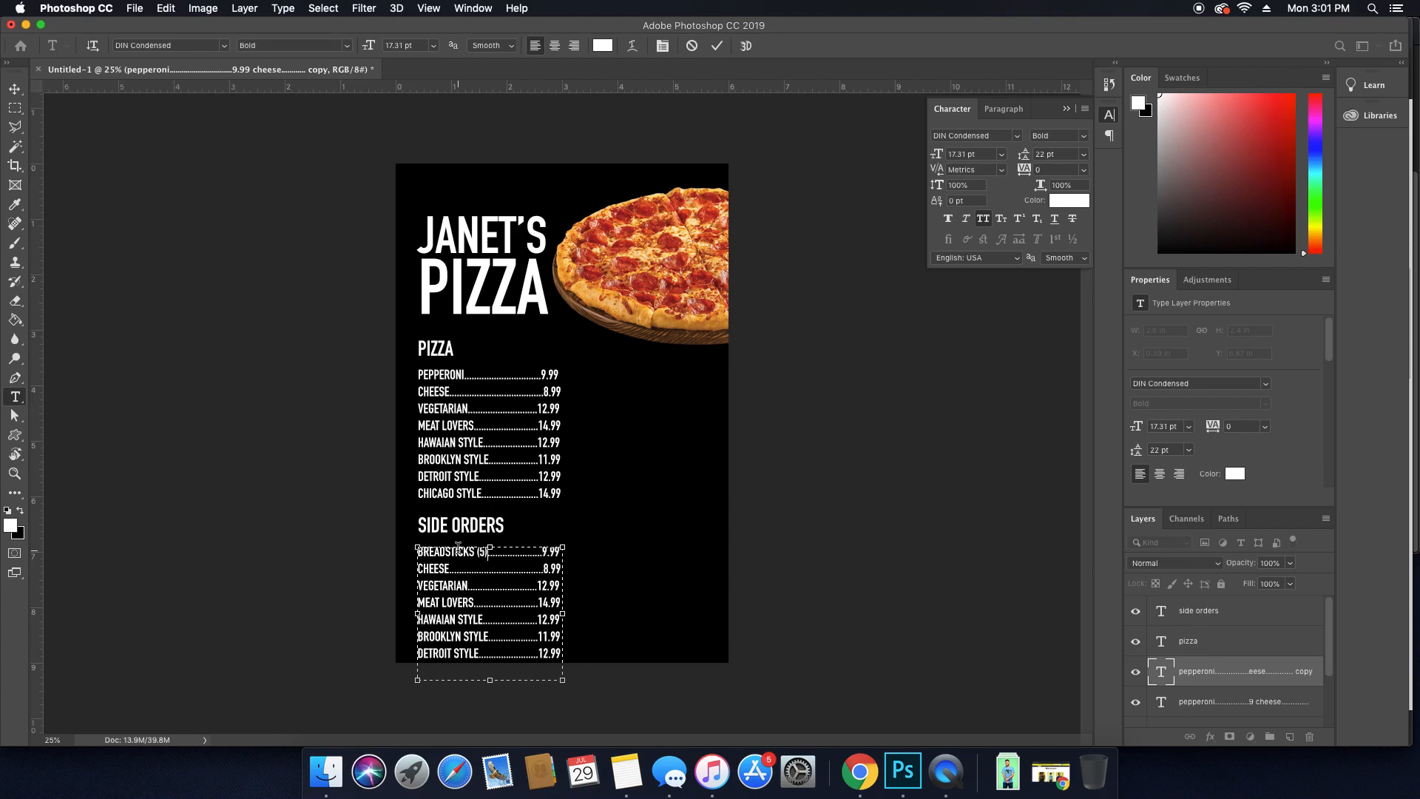
Even out the breadsticks dot leader and set the price to 5.99.
text(.)
drag(545, 551, 548, 555)
text(6)
text(5)
Replace CHEESE with WINGS(6) and VEGETARIAN with WINGS (10) in the side orders list, adjusting the dot leaders to fit.
double_click(435, 565)
text(wings(6))
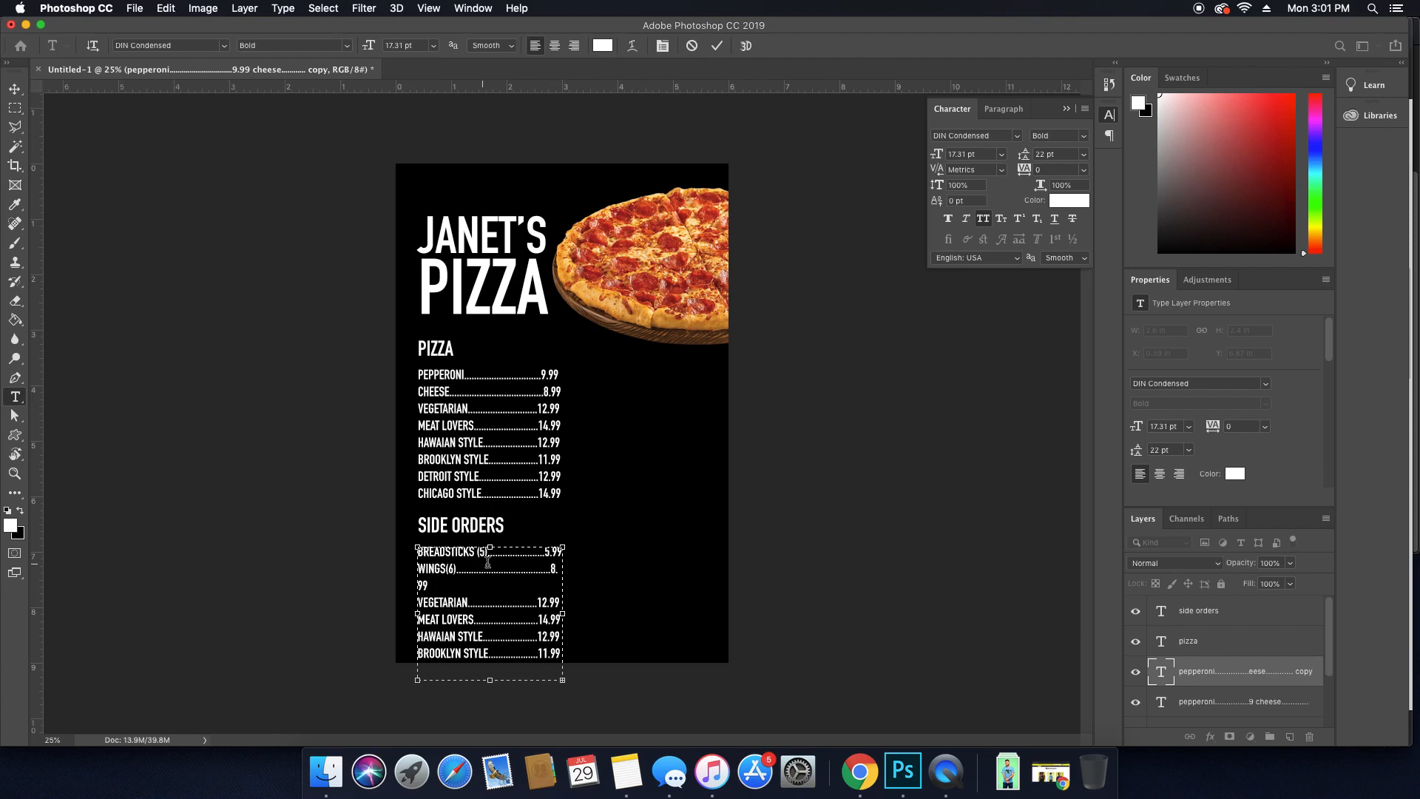
click(499, 563)
key(BackSpace)
key(BackSpace)
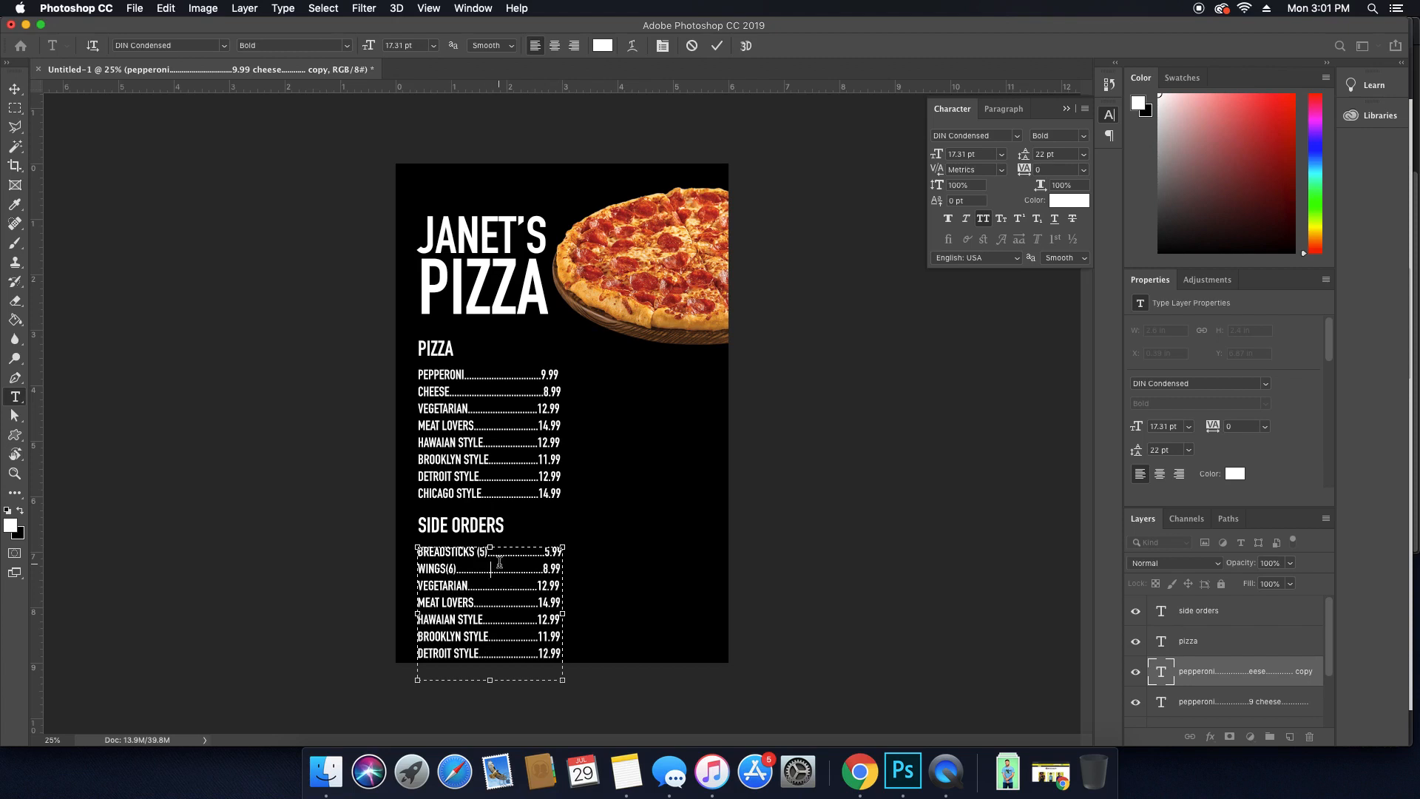
double_click(451, 585)
text(WINGS (10)..)
Replace MEAT LOVERS in the side orders list with COOKIES, price it at 2.99 and lengthen its dot leader.
drag(474, 601, 414, 602)
click(446, 603)
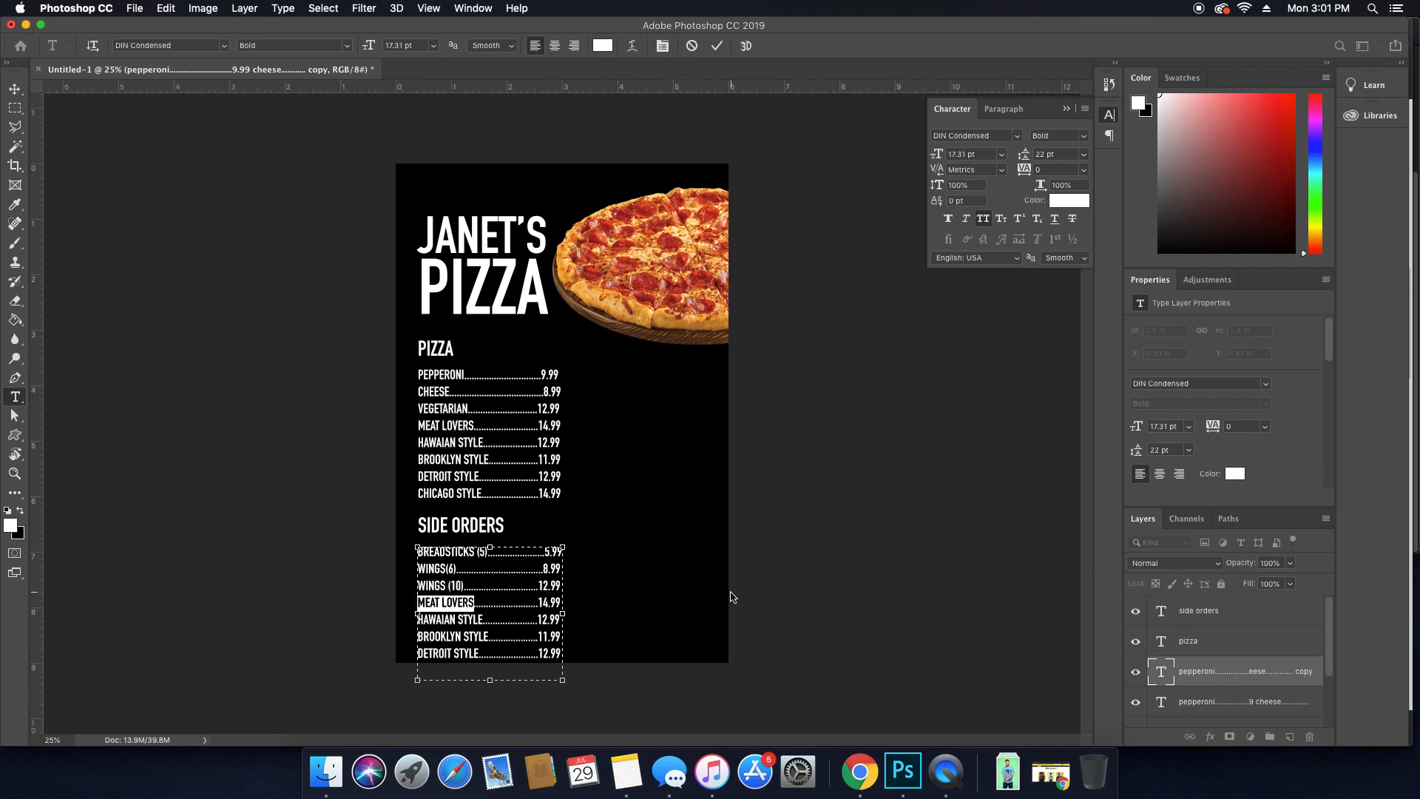
text(COOKIES)
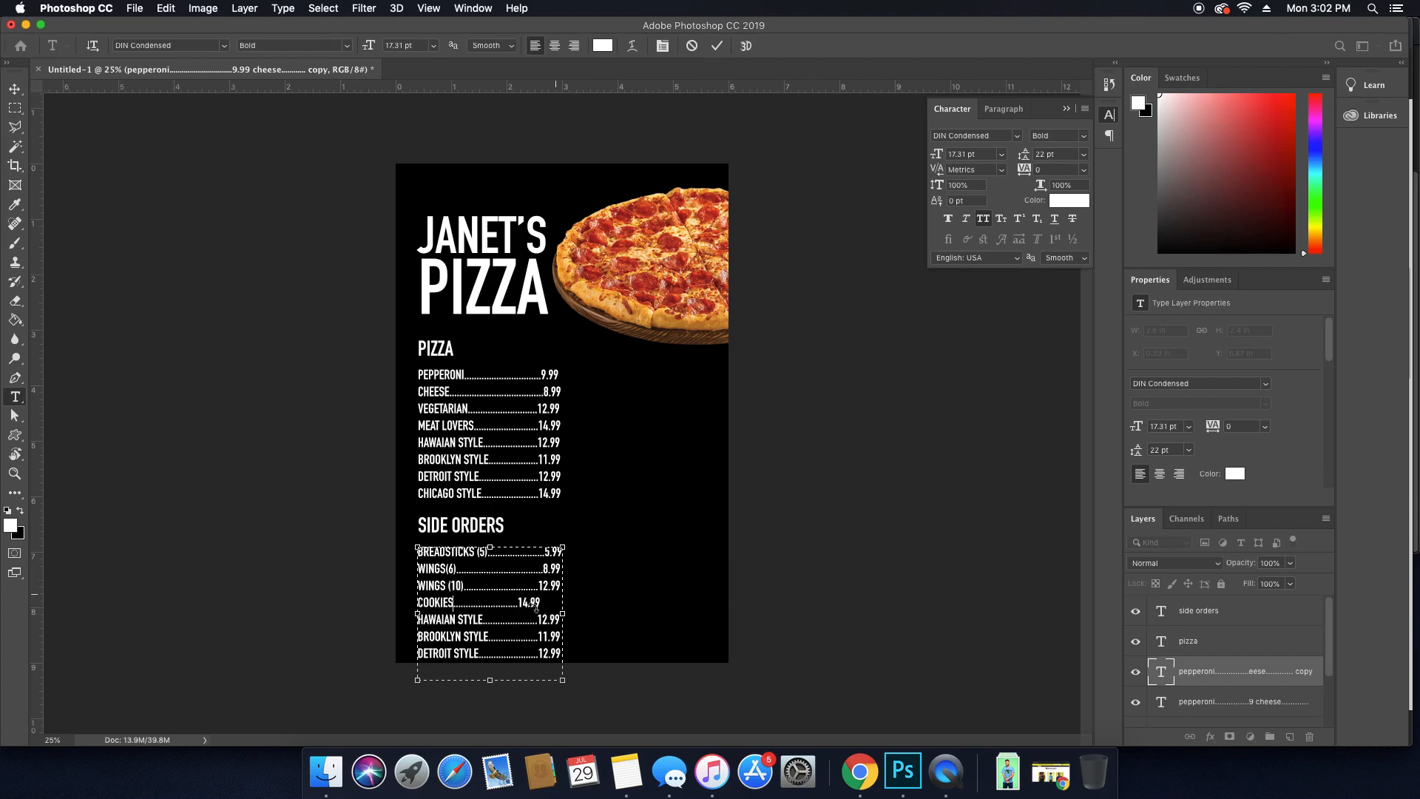
drag(518, 601, 527, 603)
text(2)
key(Left)
text(......)
Add the quantity (4) after COOKIES, space out WINGS (6), and adjust the dot leaders so the prices align.
click(452, 601)
text((4))
click(453, 600)
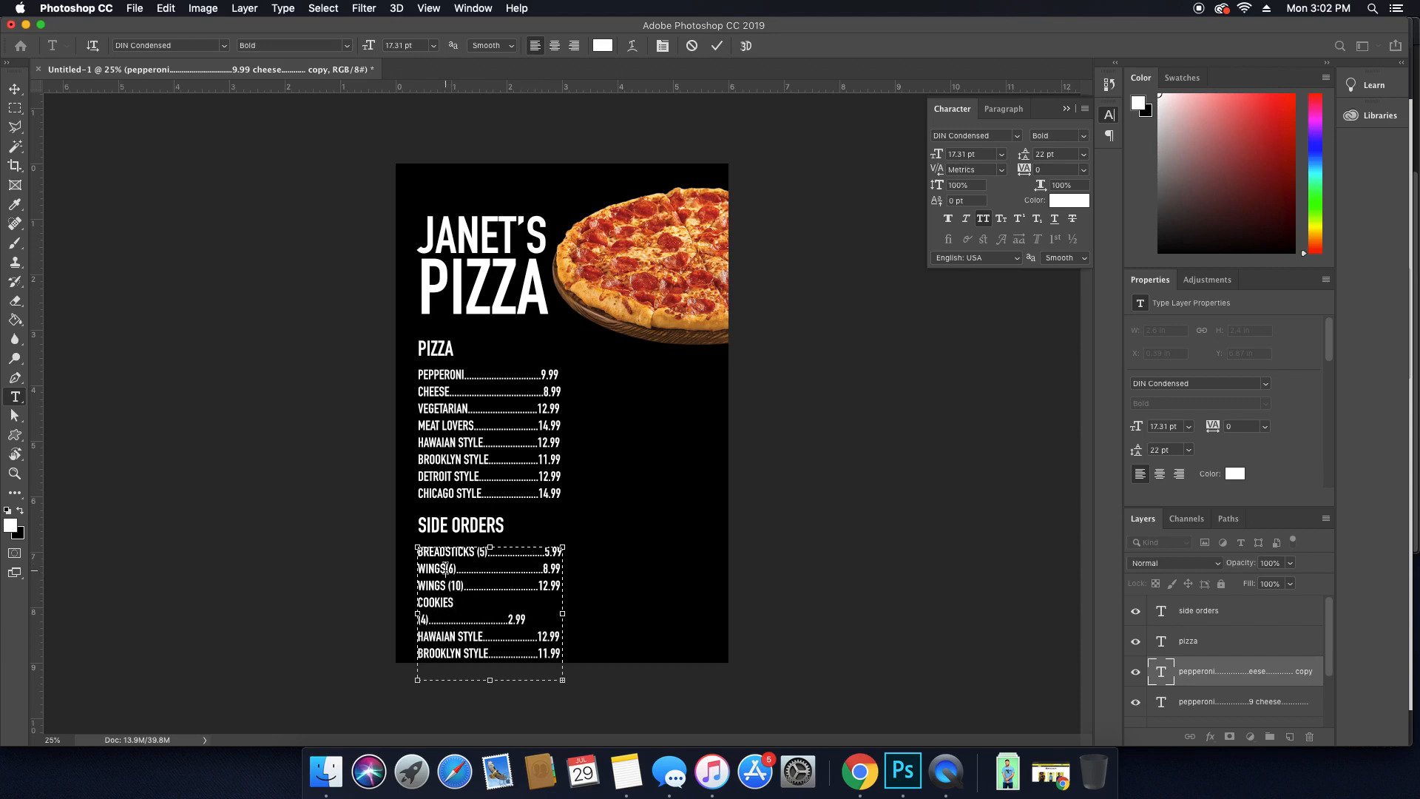
click(445, 568)
click(473, 584)
key(BackSpace)
key(BackSpace)
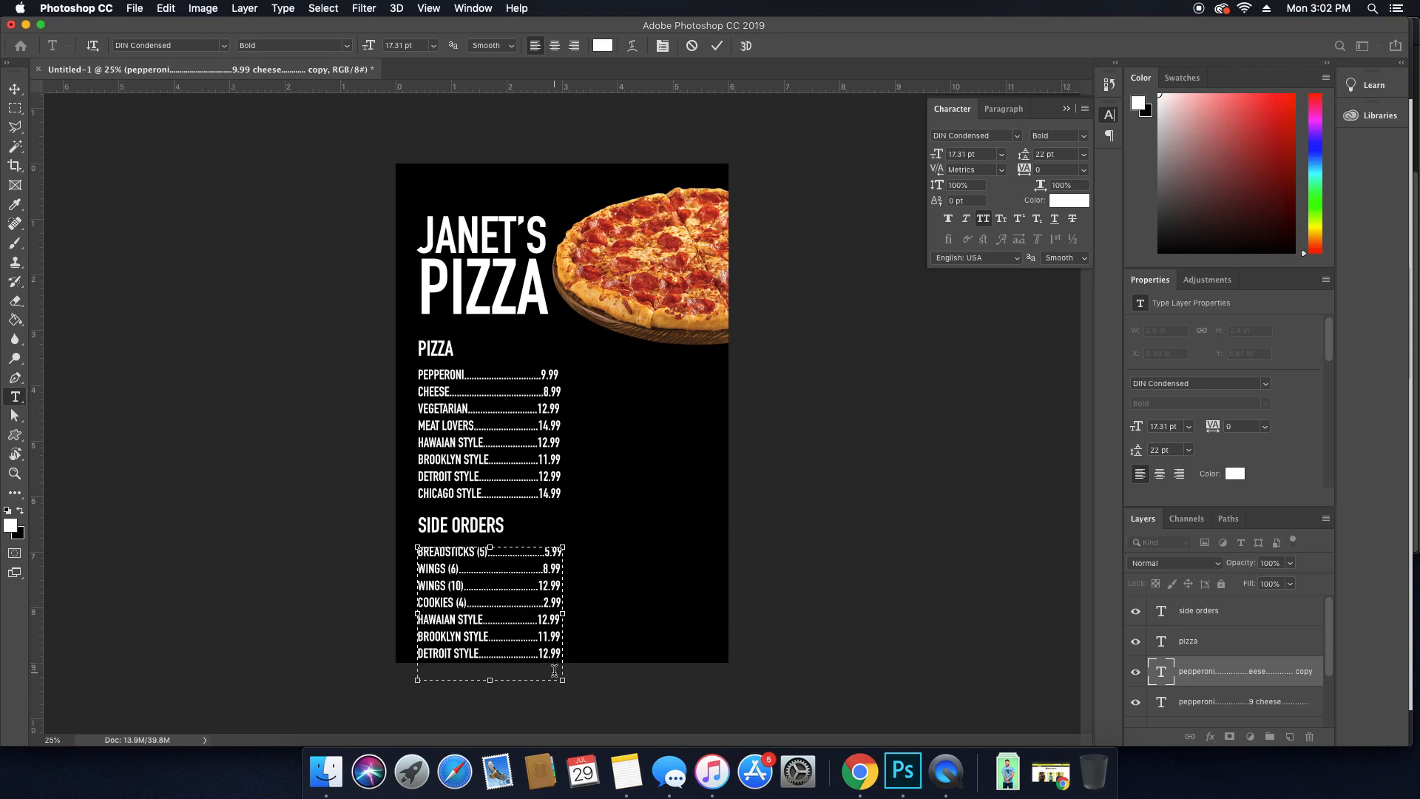
Delete the leftover Hawaiian, Brooklyn, Detroit and Chicago style lines from the side orders list.
drag(553, 670, 410, 621)
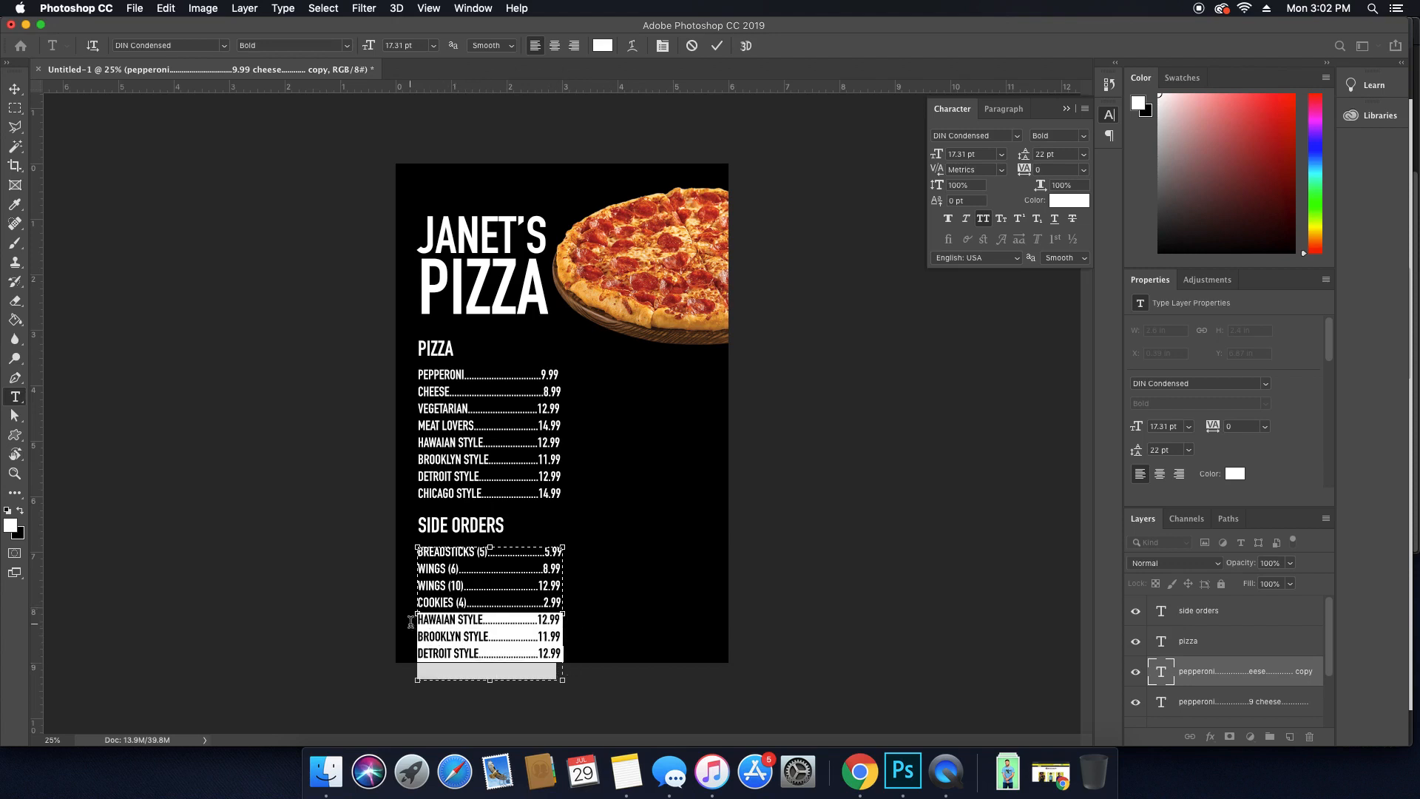
key(BackSpace)
key(shift+Right)
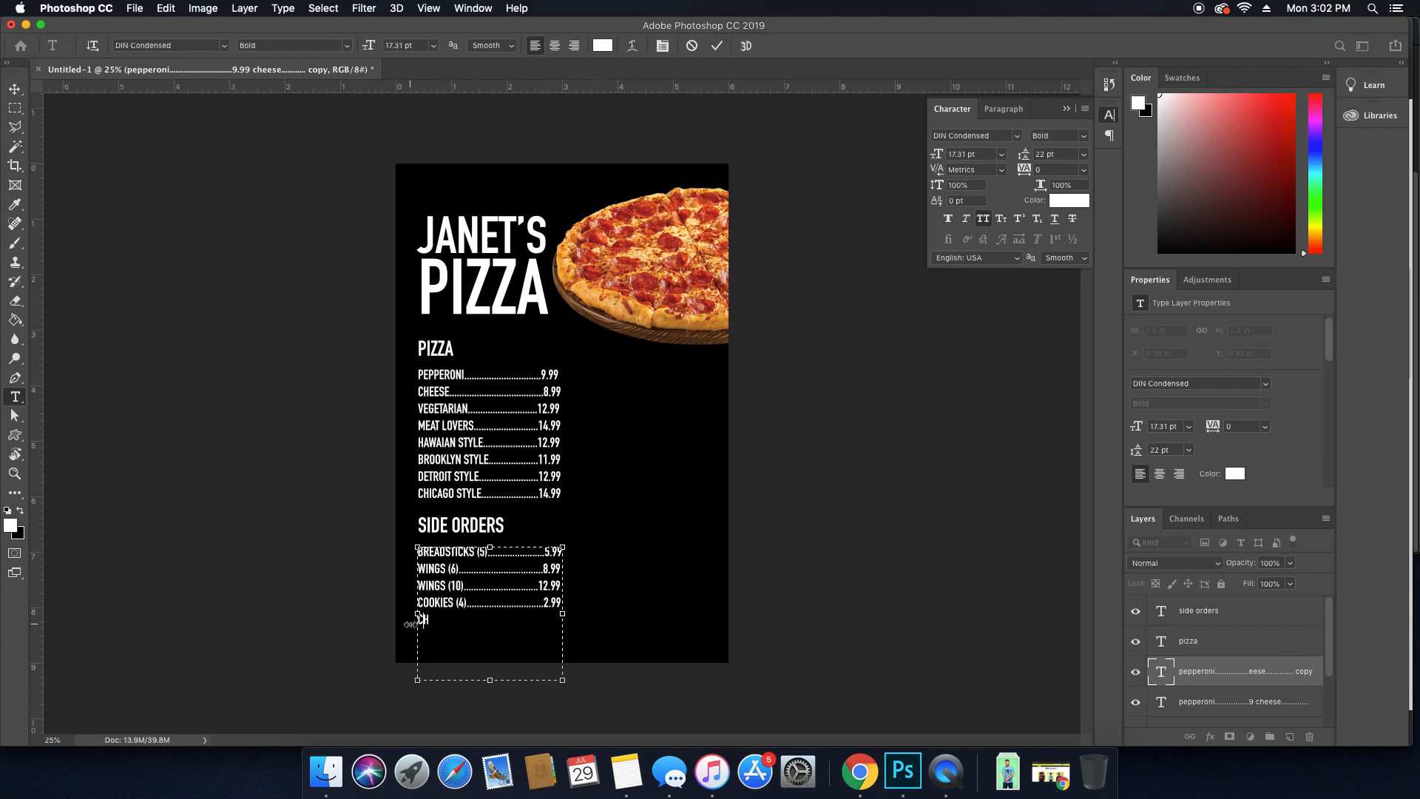
key(BackSpace)
Duplicate the WINGS (6) line onto its own new line in the side orders list.
triple_click(424, 569)
text(..............................)
key(super+z)
key(super+c)
key(Right)
key(super+v)
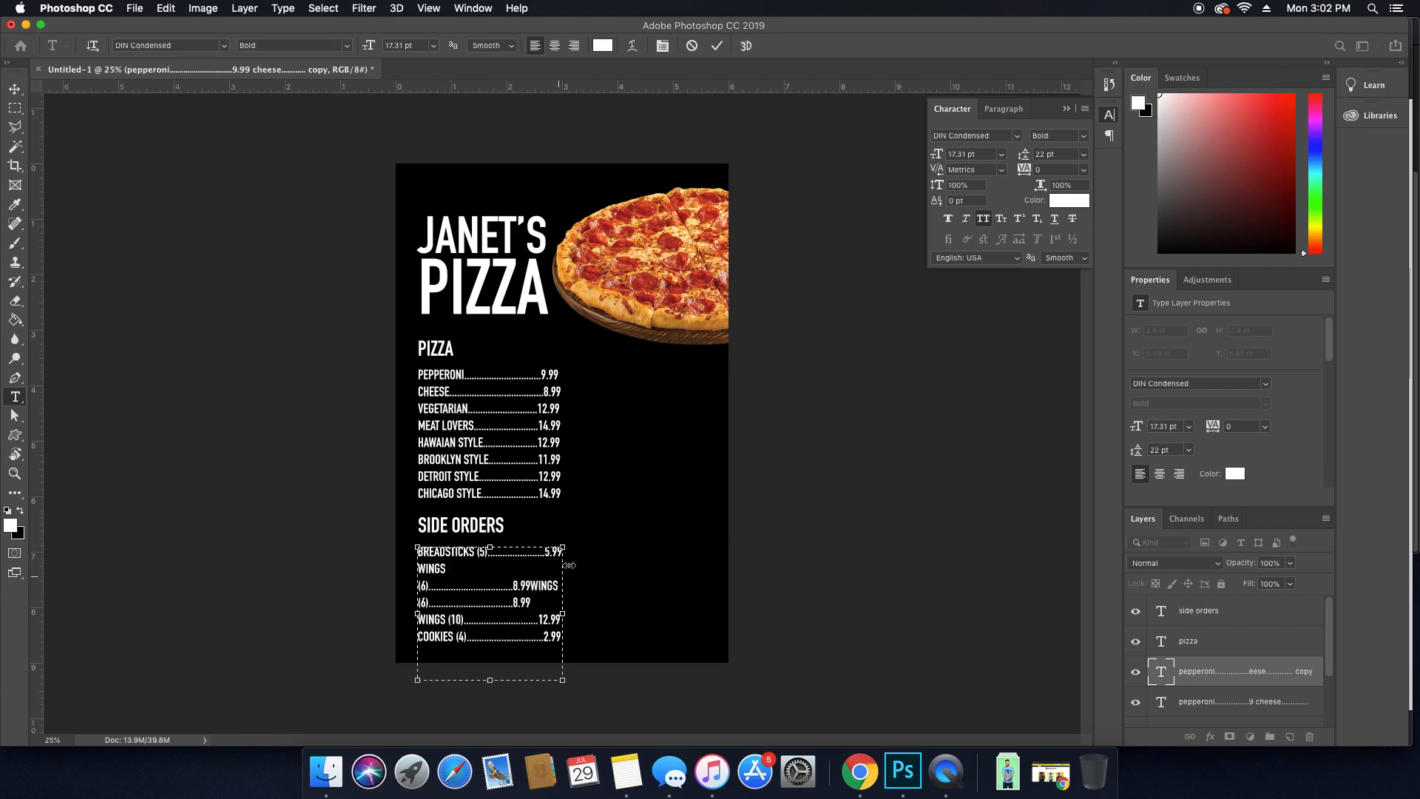
key(Return)
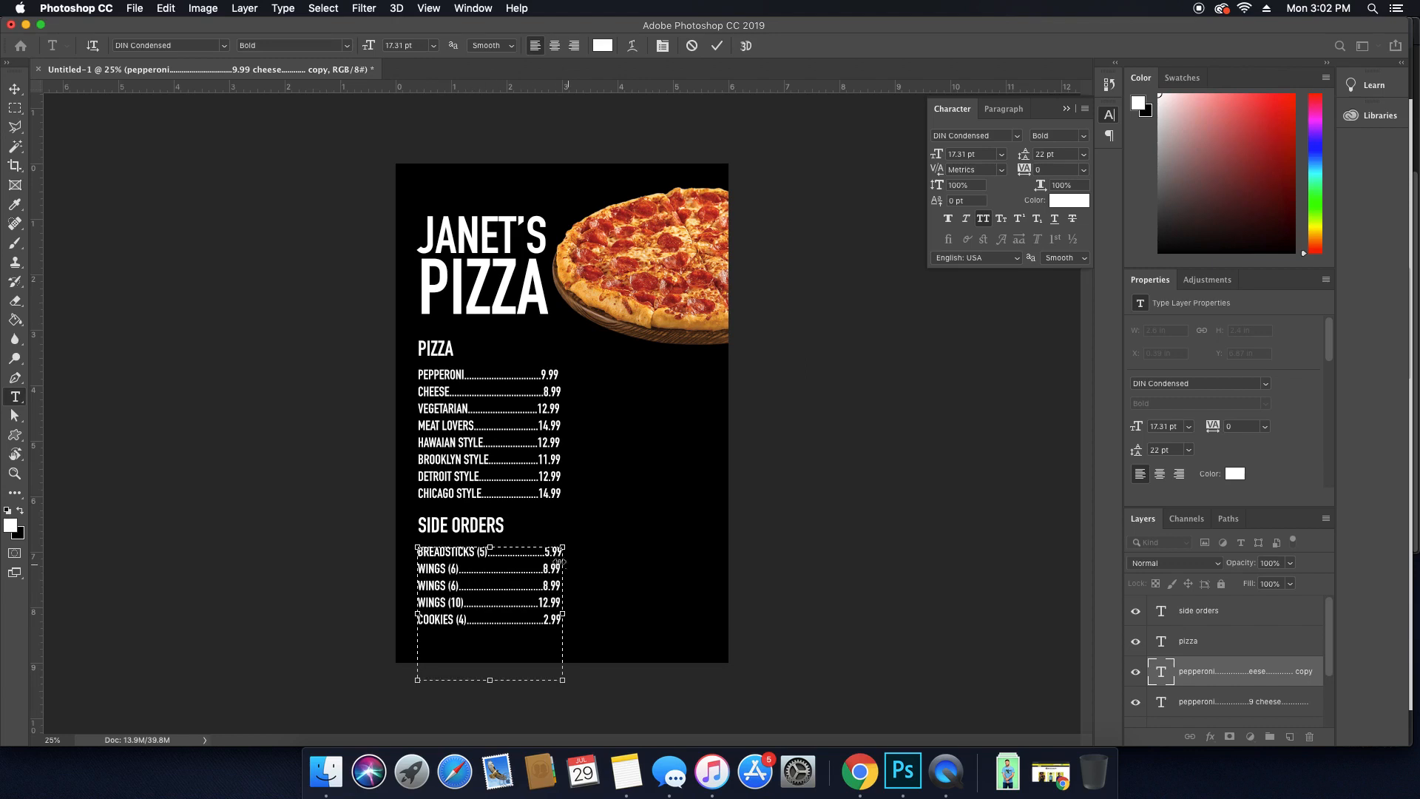
Change the first WINGS (6) line to CHEESE BREAD (6), shorten its dot leader to fit one line, and commit the text.
double_click(434, 568)
text(CHEESE BREAD)
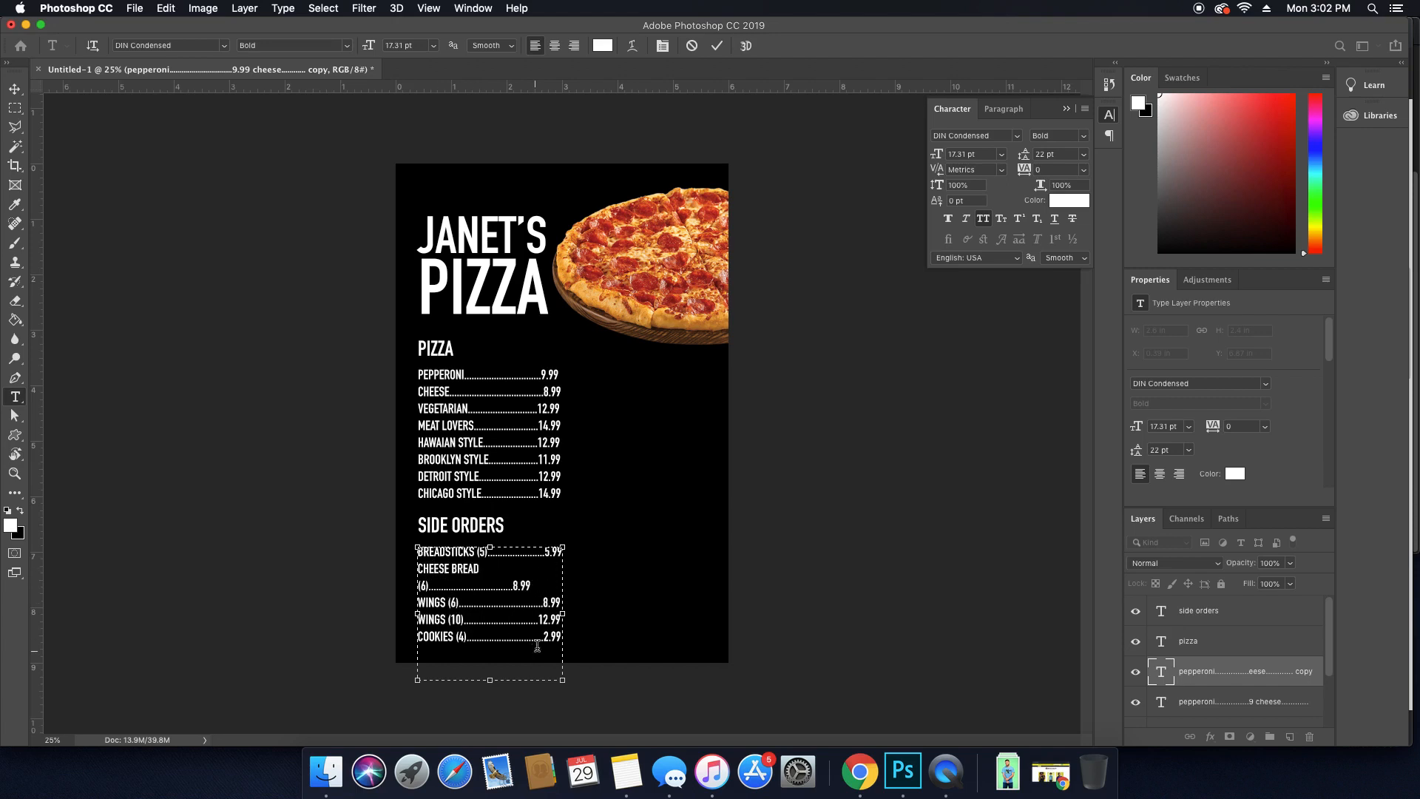
click(475, 582)
key(BackSpace)
key(BackSpace)
key(BackSpace)
key(BackSpace)
key(BackSpace)
key(BackSpace)
key(BackSpace)
key(BackSpace)
key(BackSpace)
key(BackSpace)
key(BackSpace)
key(BackSpace)
key(BackSpace)
key(BackSpace)
key(BackSpace)
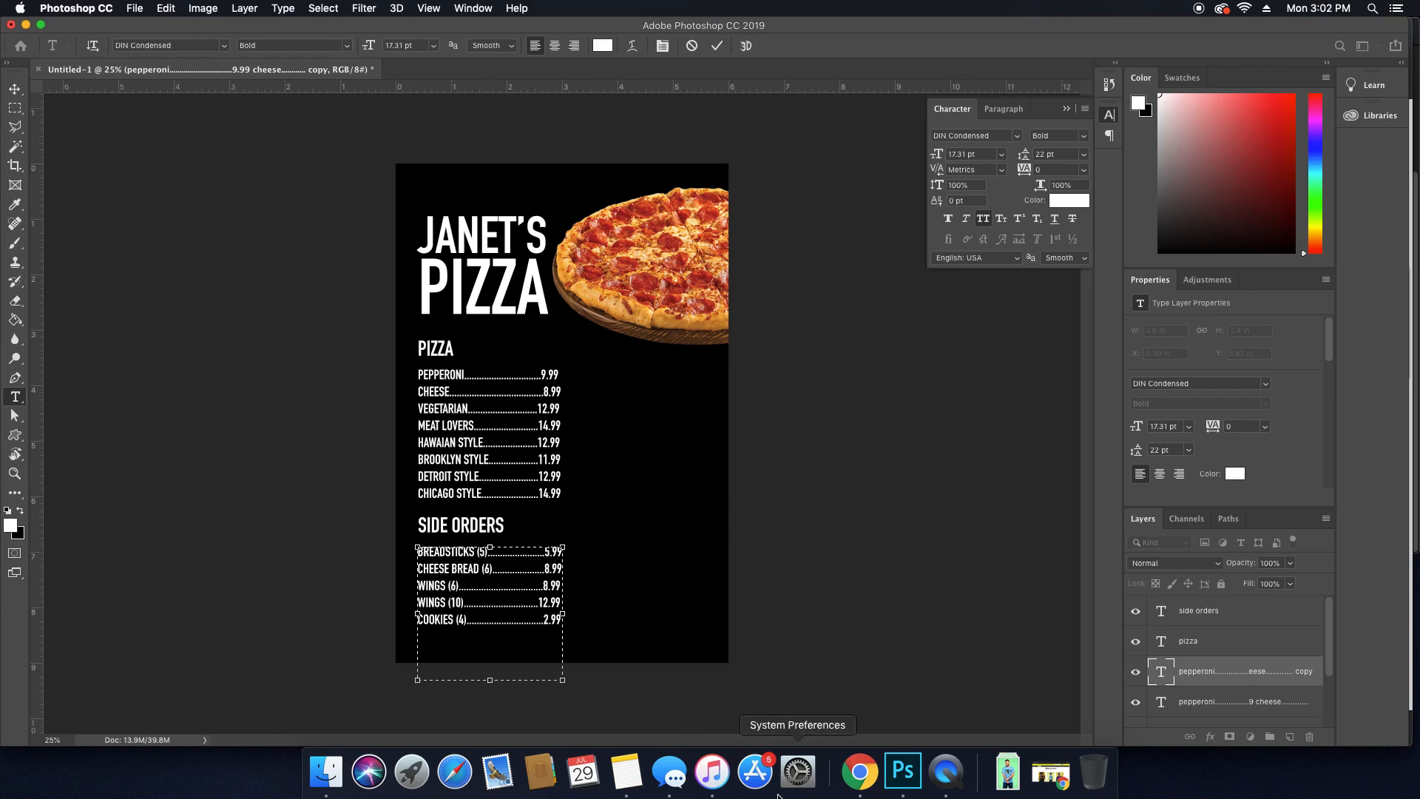
click(1165, 671)
Duplicate the "SIDE ORDERS" heading to the right at the same height and change the copy's text to "DRINKS".
key(v)
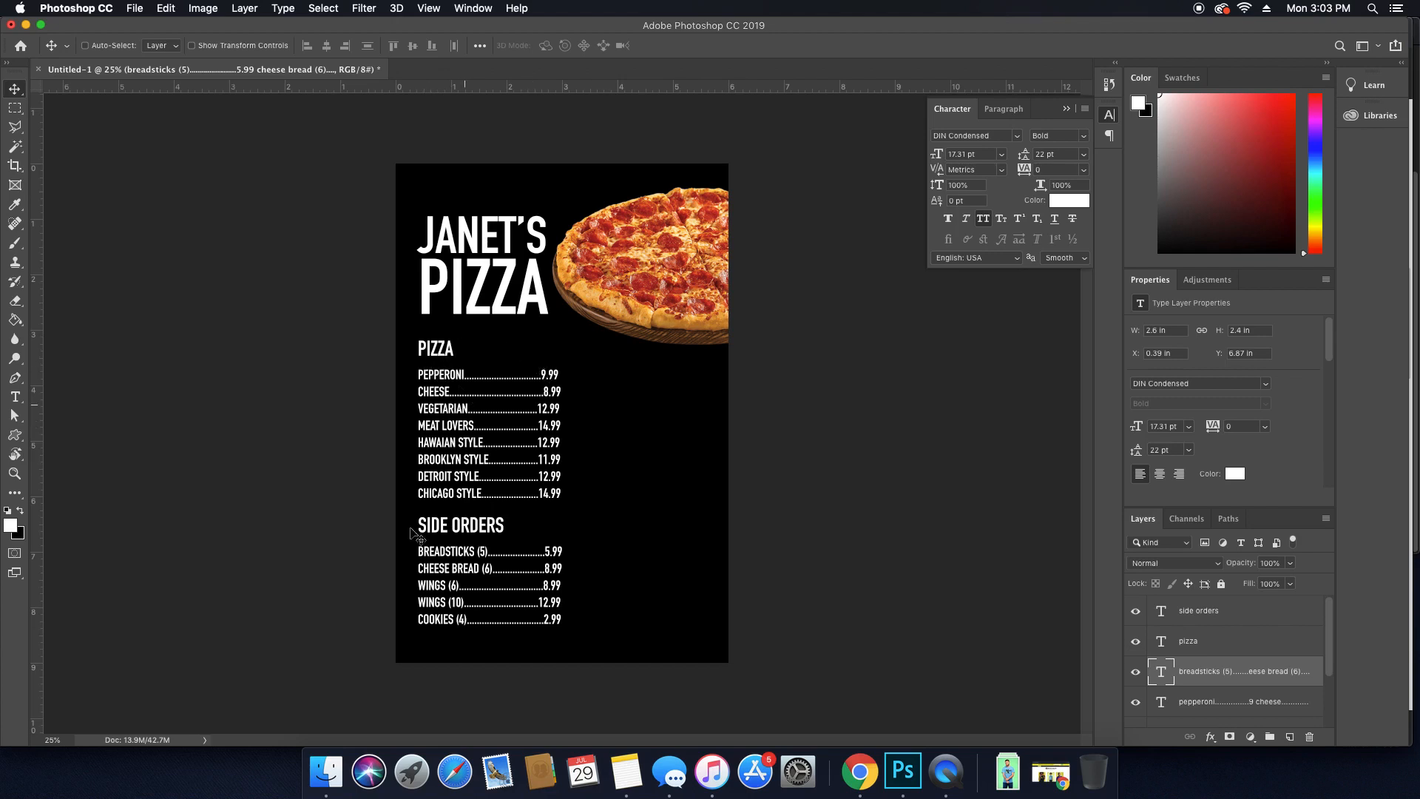
click(453, 533)
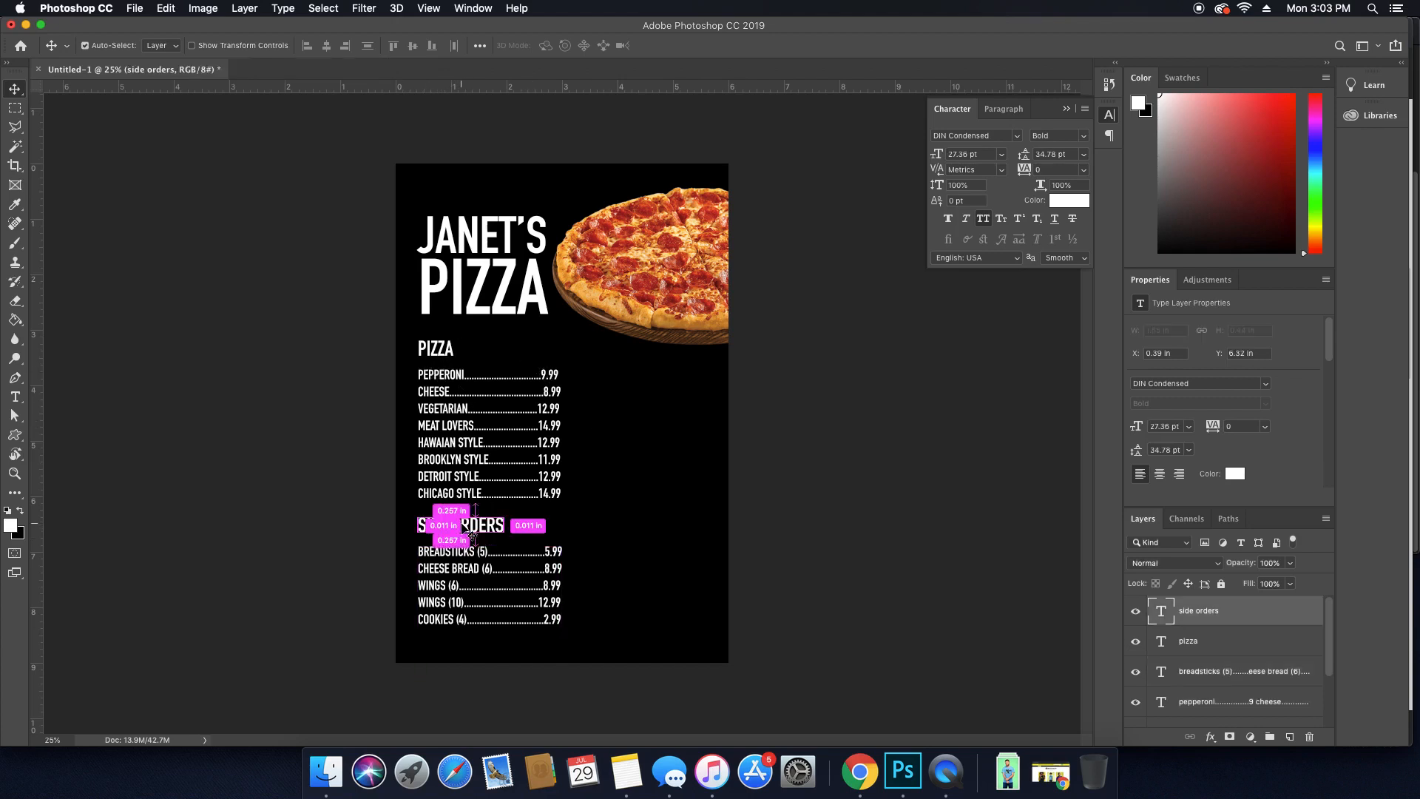
drag(463, 527, 634, 525)
key(t)
triple_click(633, 524)
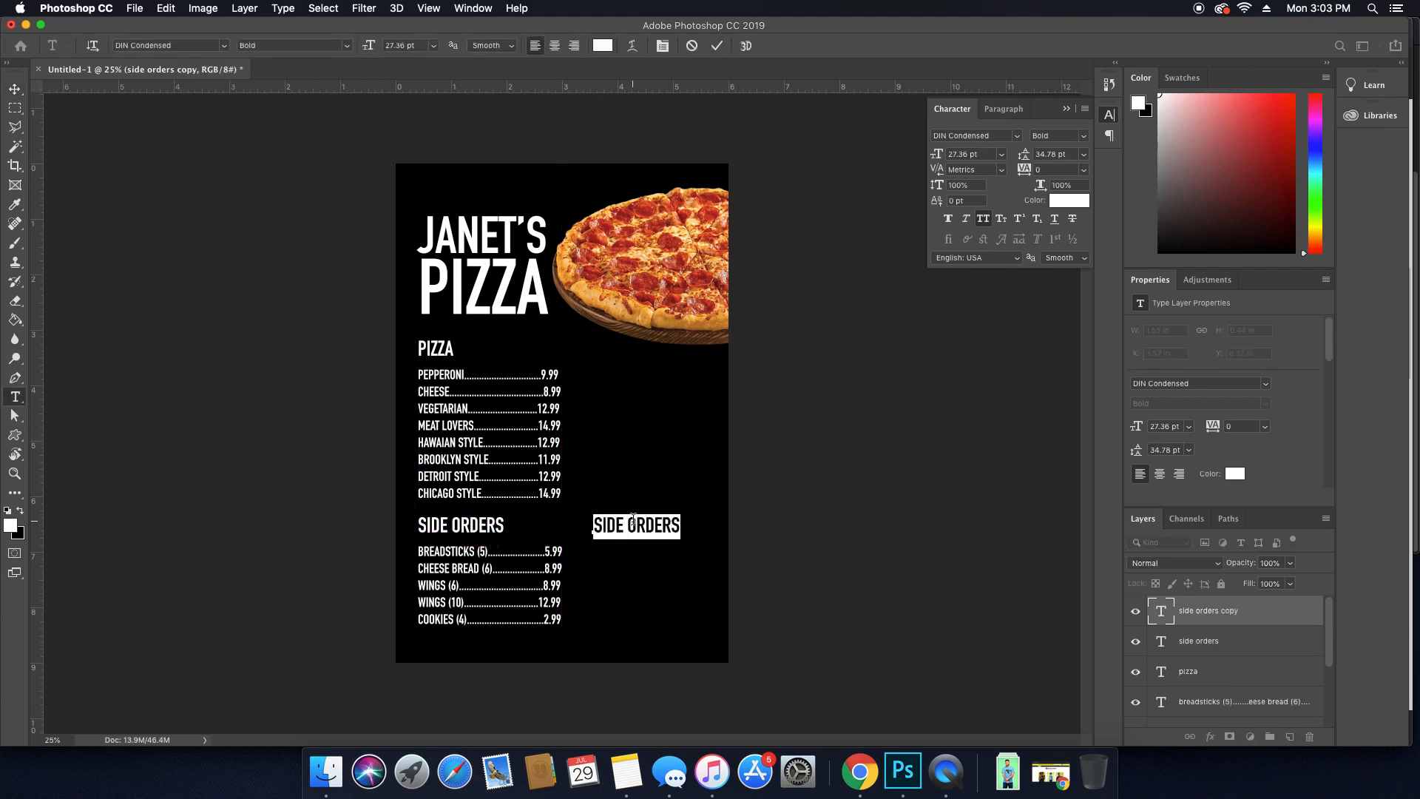
text(drinks)
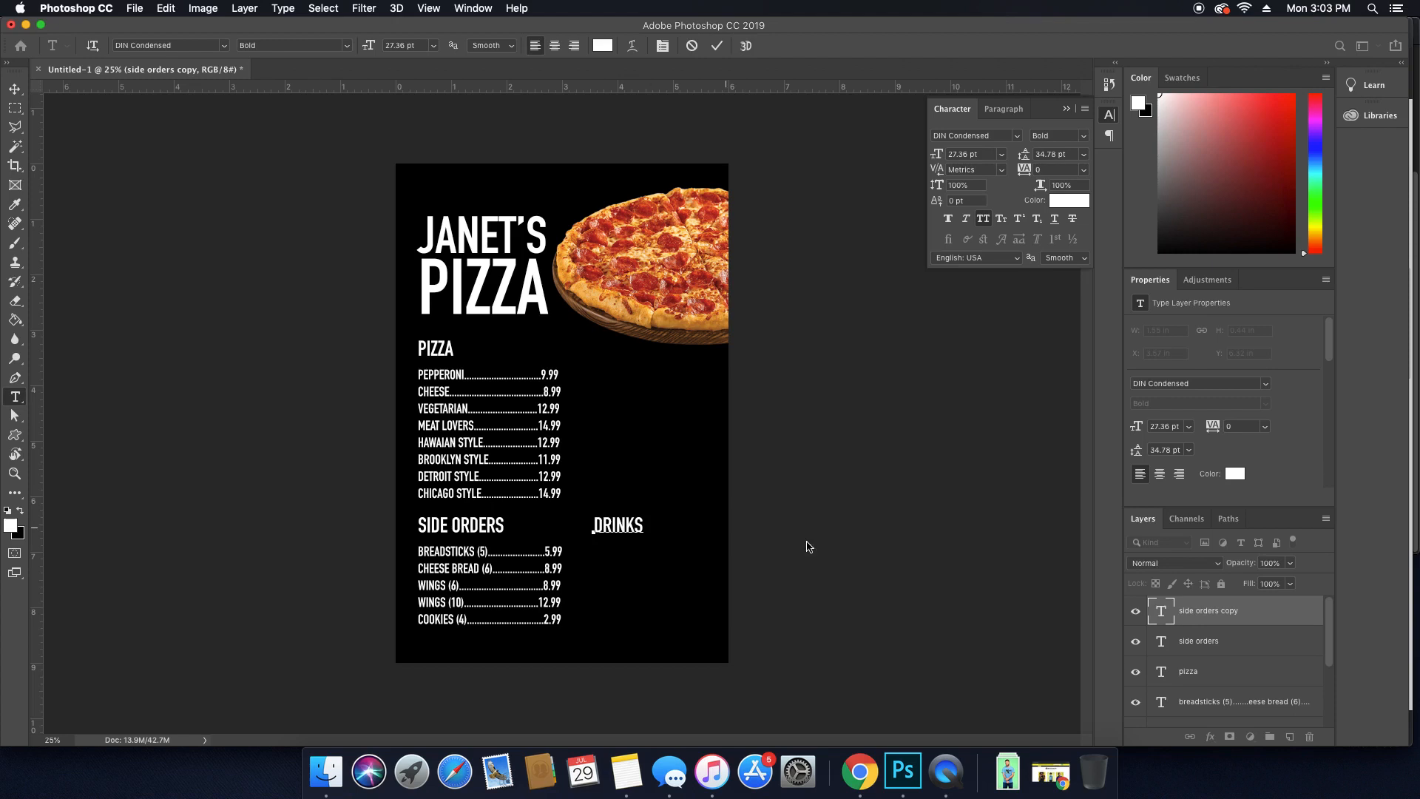
click(1165, 618)
Duplicate the side orders list and place the copy directly beneath the "DRINKS" heading.
key(v)
super+click(457, 555)
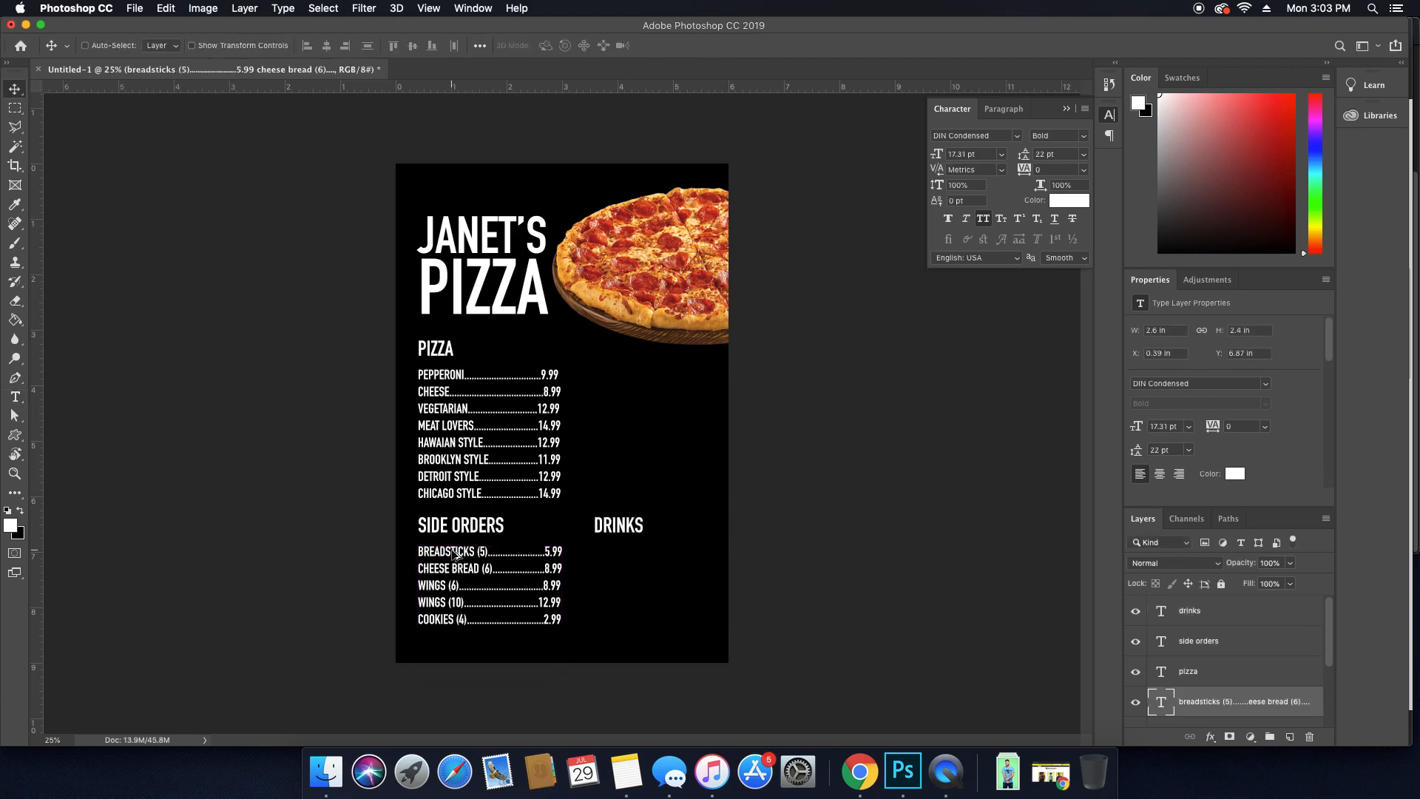
drag(455, 553, 634, 565)
Replace the breadsticks entry under DRINKS with 2 LITER, a lengthened dot leader and the price 2.15.
key(t)
click(629, 547)
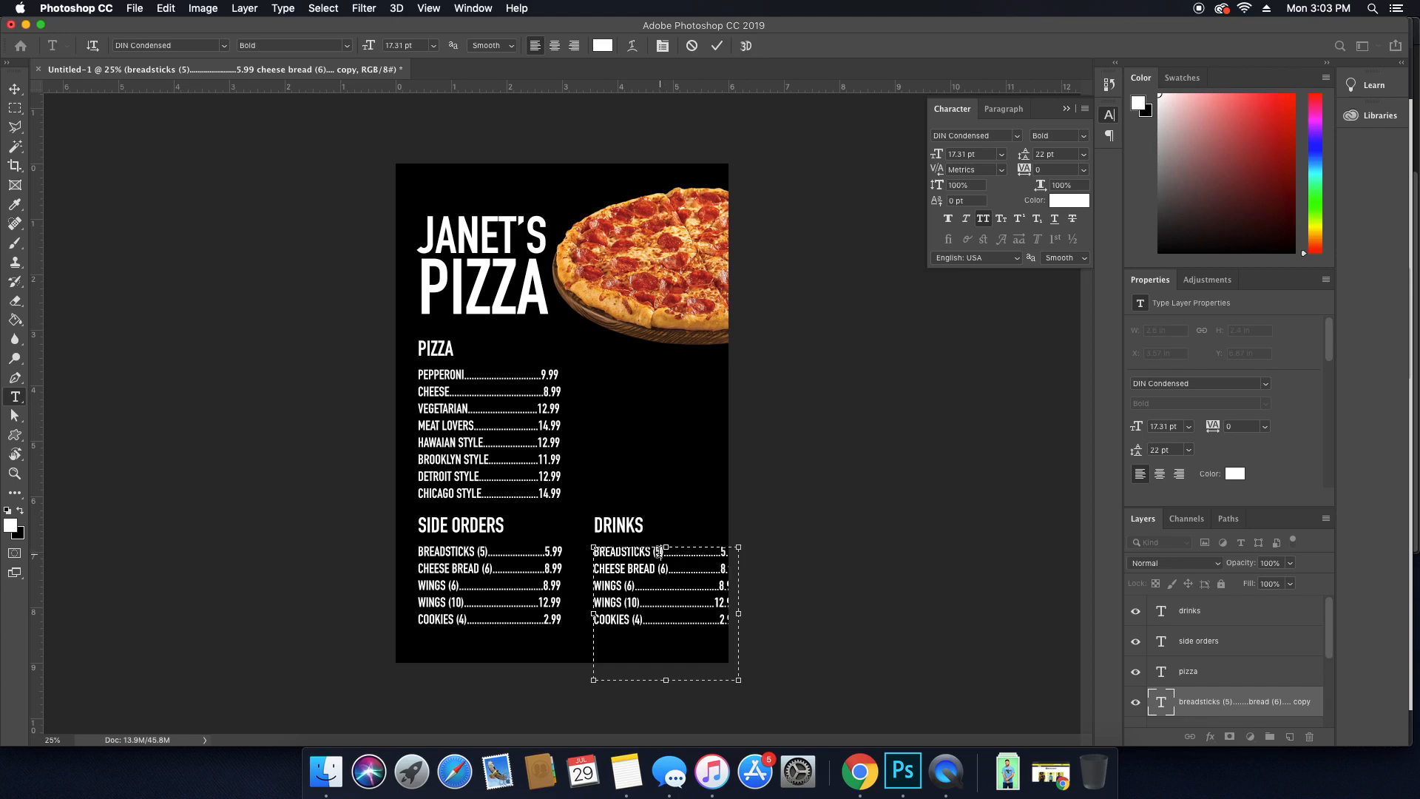
drag(658, 552, 516, 493)
key(BackSpace)
text(2 lit)
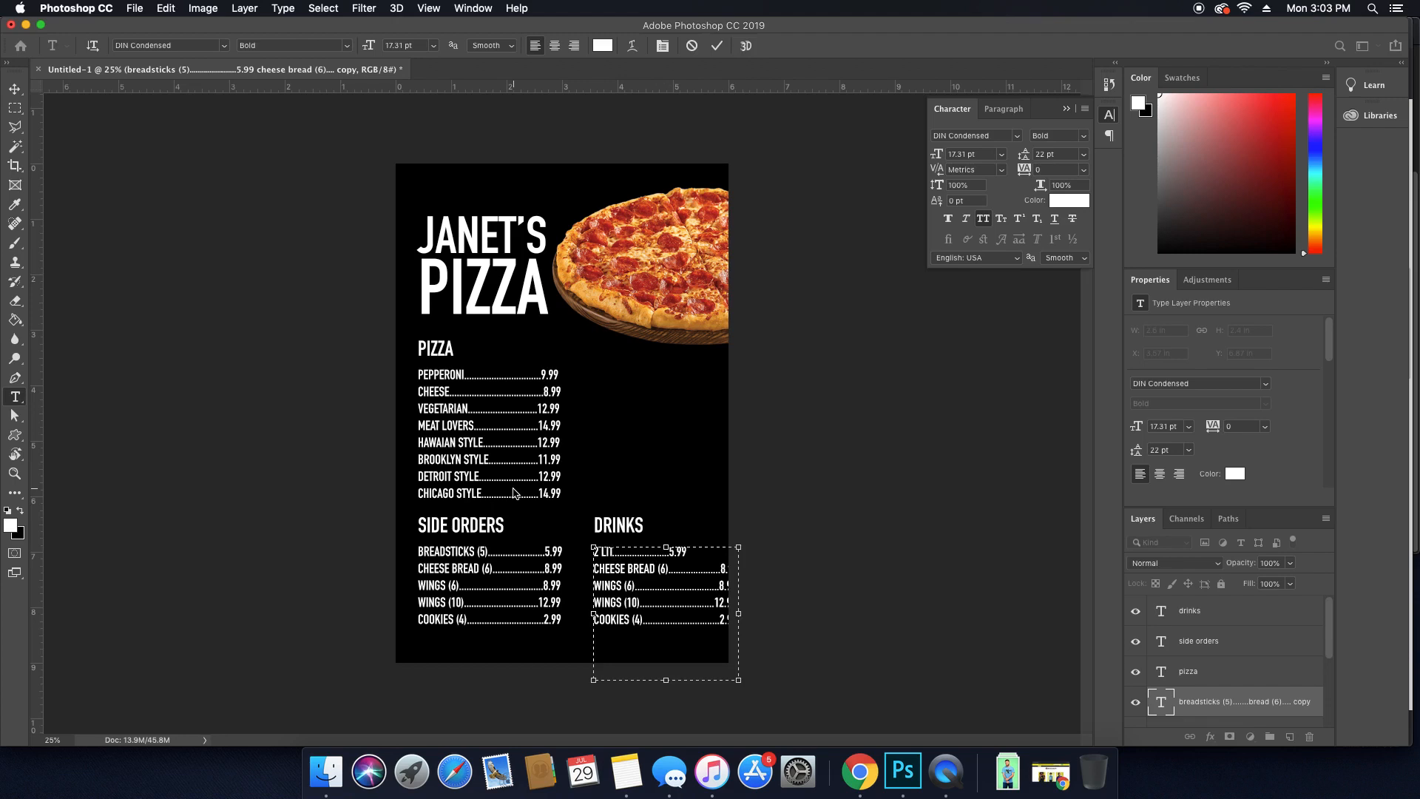
text(er)
mouse_move(682, 552)
mouse_down()
mouse_move(733, 561)
mouse_move(683, 551)
mouse_up()
key(BackSpace)
text(.........................2.)
Replace the cheese bread entry under DRINKS with BEER (DOMESTIC) priced at 4.99.
drag(669, 568, 589, 563)
text(BEER)
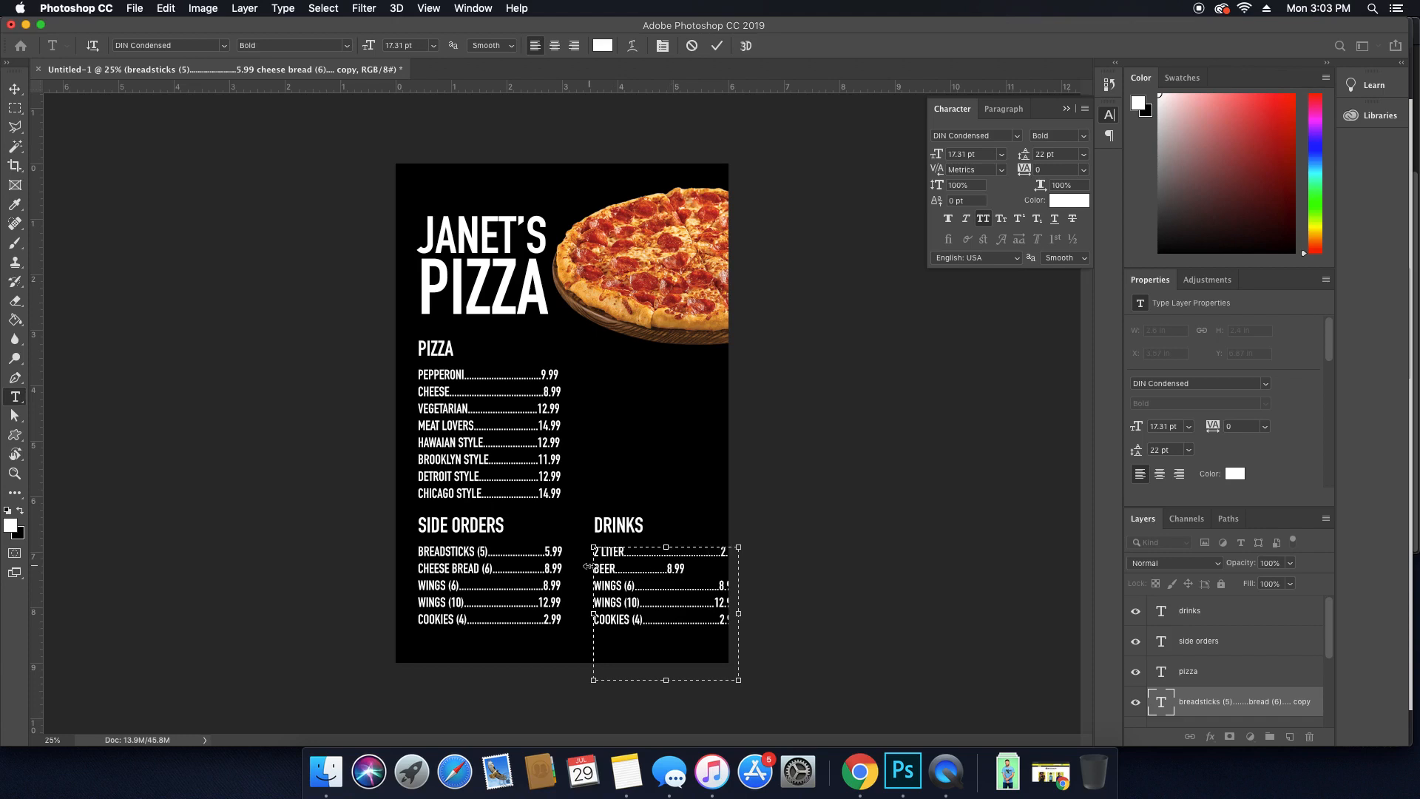
text( ()
key(BackSpace)
key(BackSpace)
text((DOMESTIC))
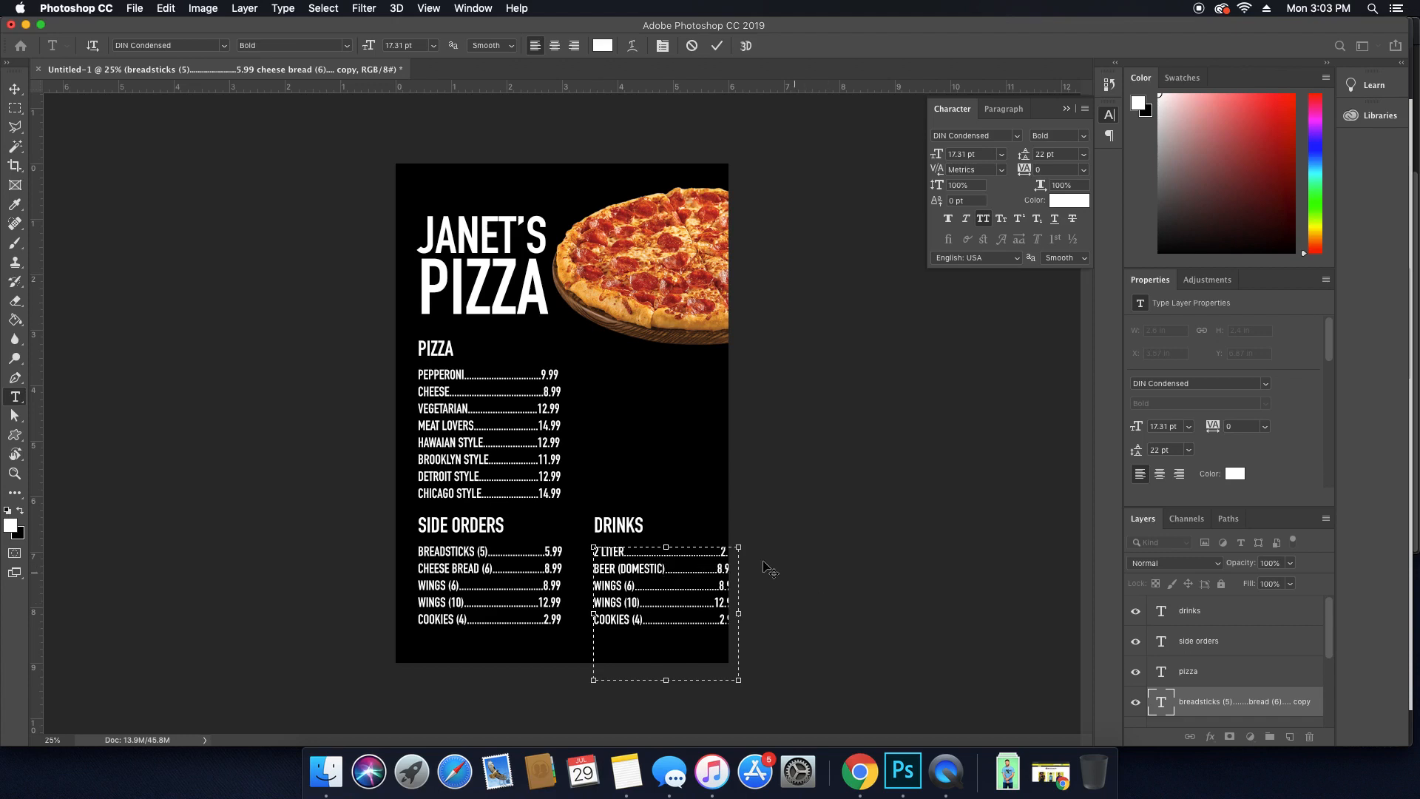
drag(716, 568, 741, 568)
text(3)
Replace the WINGS (6) entry under DRINKS with BEER (IMPORTED), shorten its dot leader and set the price to 6.99.
drag(634, 586, 593, 586)
text(BEER (IMPORTED))
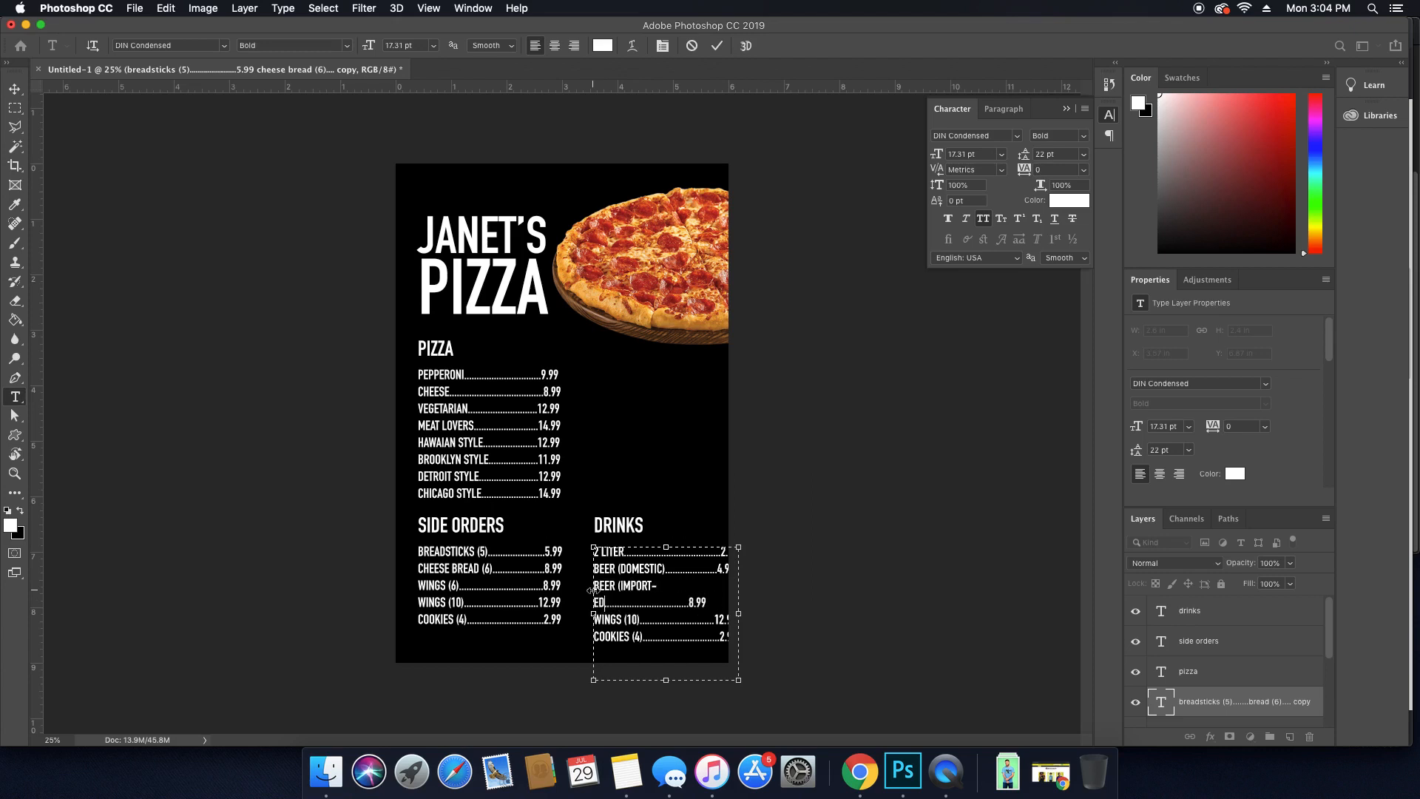
key(Delete)
key(Delete)
key(Delete)
key(Delete)
key(Delete)
key(Delete)
key(Delete)
key(Delete)
key(Delete)
key(Delete)
key(Delete)
key(Delete)
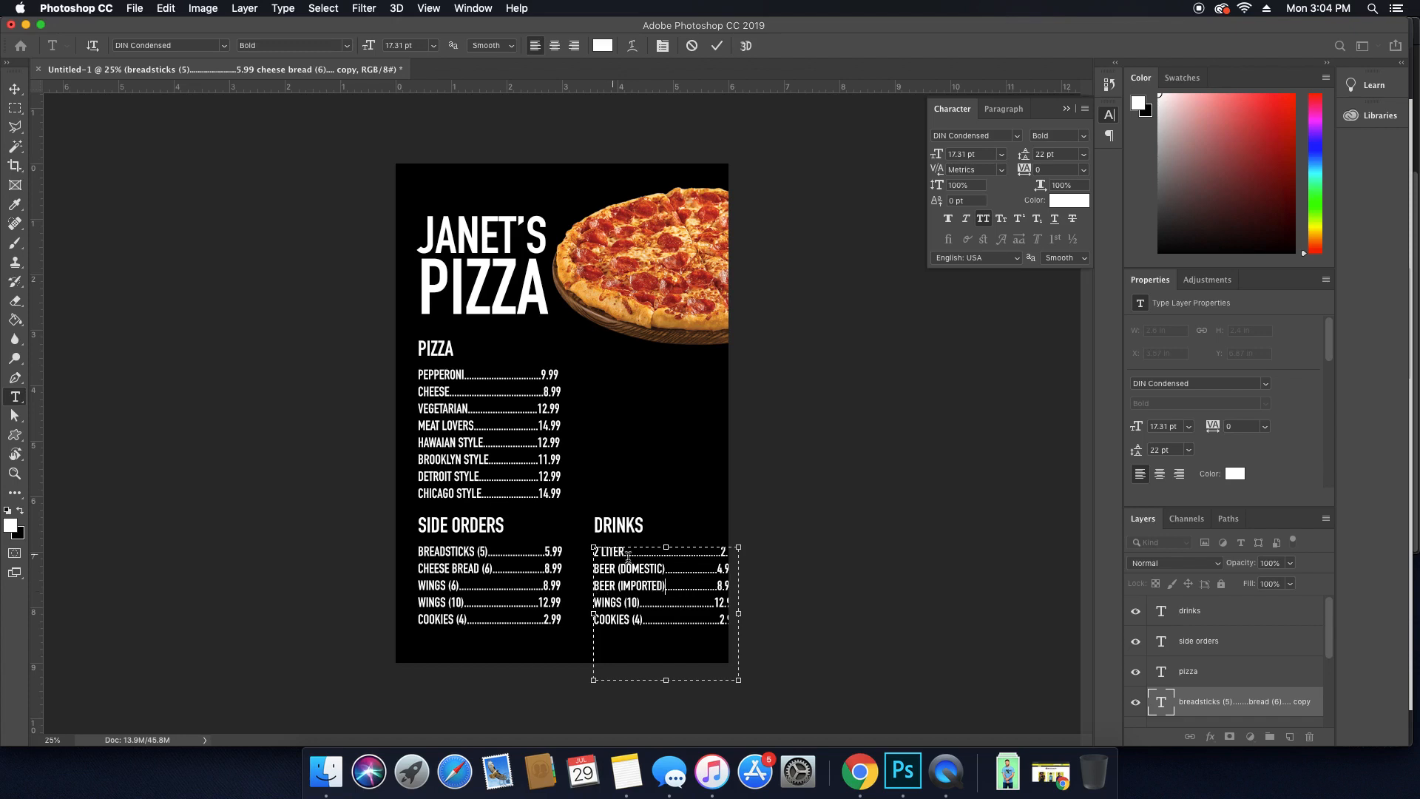
drag(716, 585, 728, 587)
text(6)
Delete the leftover wings and cookies lines from the drinks list and commit the text.
drag(596, 597, 809, 668)
key(BackSpace)
click(1179, 701)
Move the "DRINKS" heading and its list together about 0.3 inch left and 0.3 inch down.
key(v)
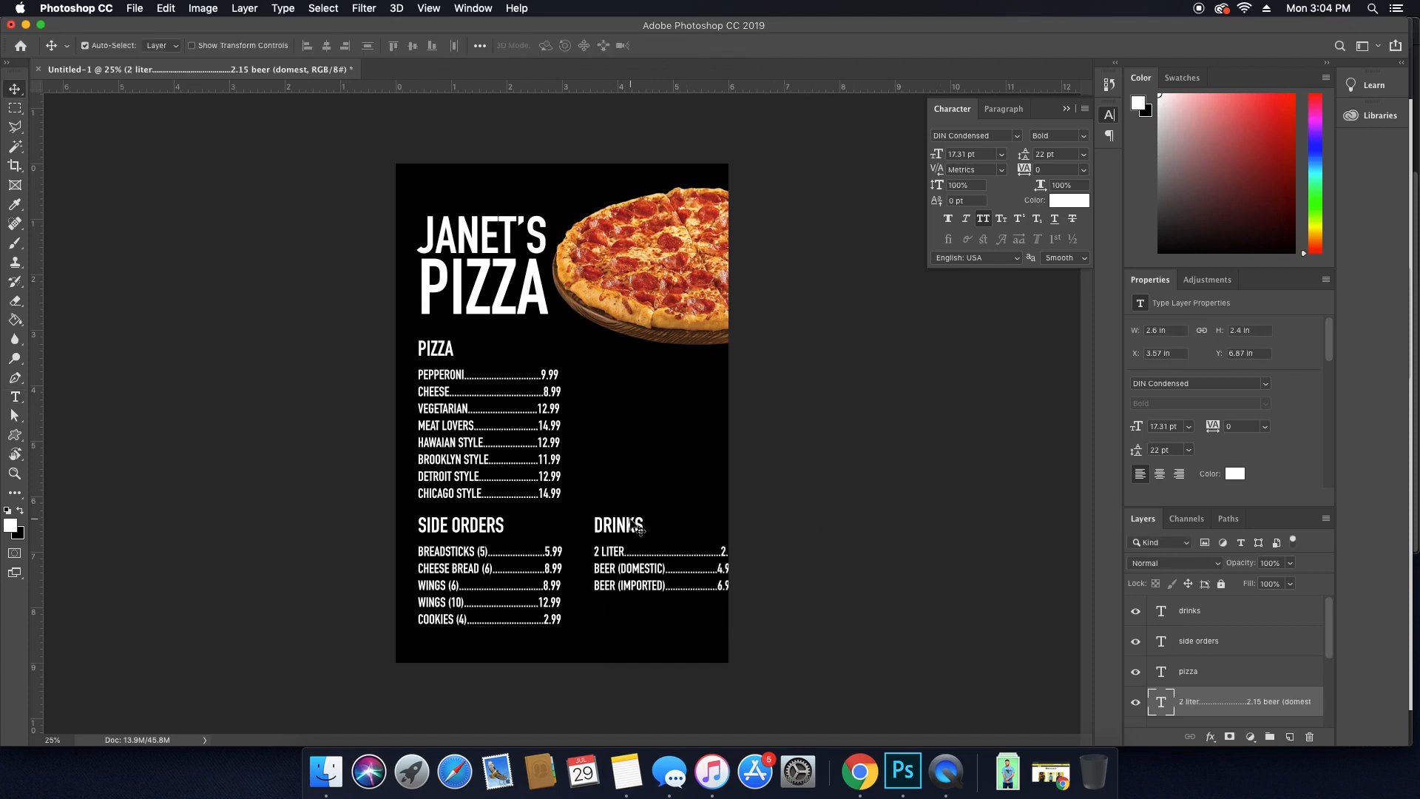
ctrl+shift+click(639, 527)
drag(653, 530, 642, 540)
Shorten the dot leaders of all three drink lines so their prices align farther from the page's right edge.
key(t)
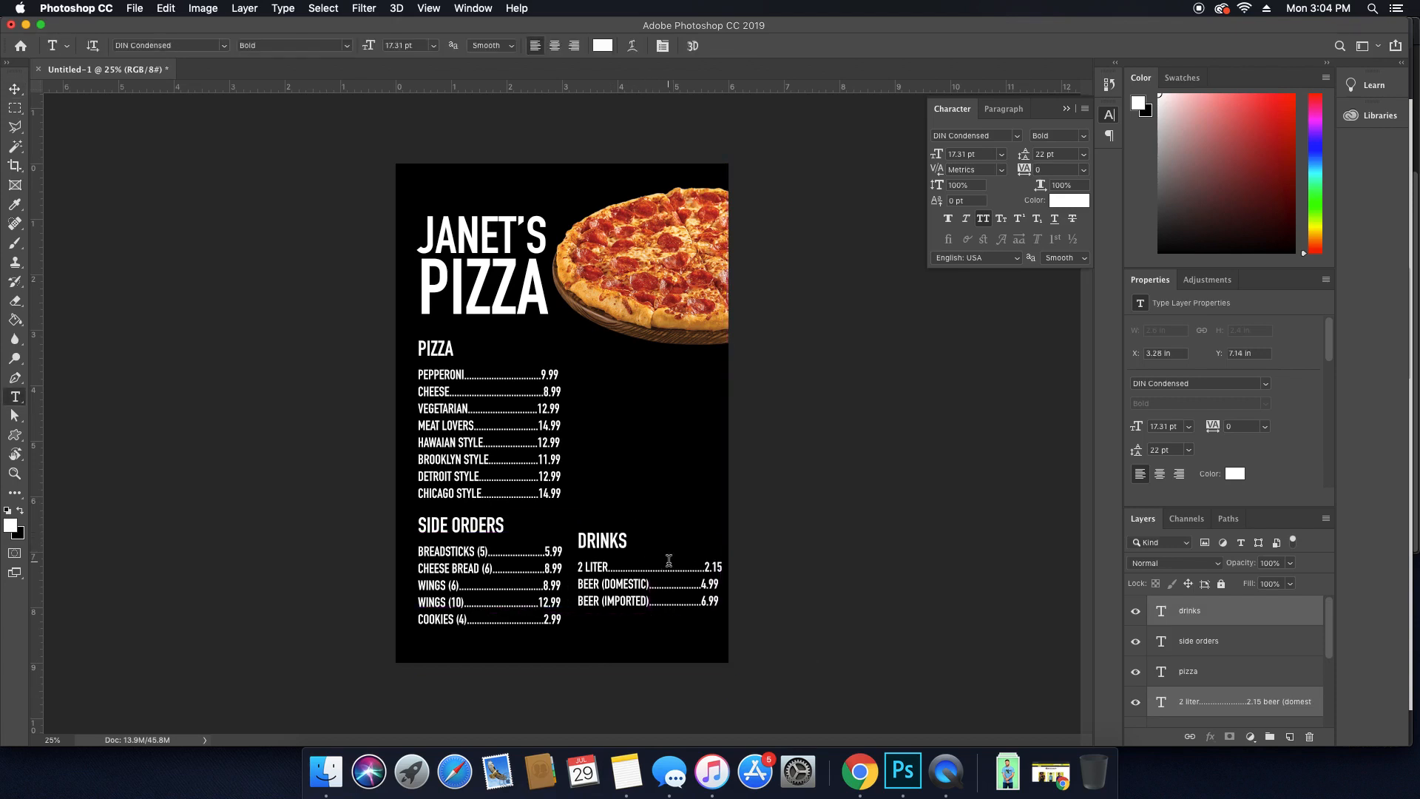
click(669, 565)
key(BackSpace)
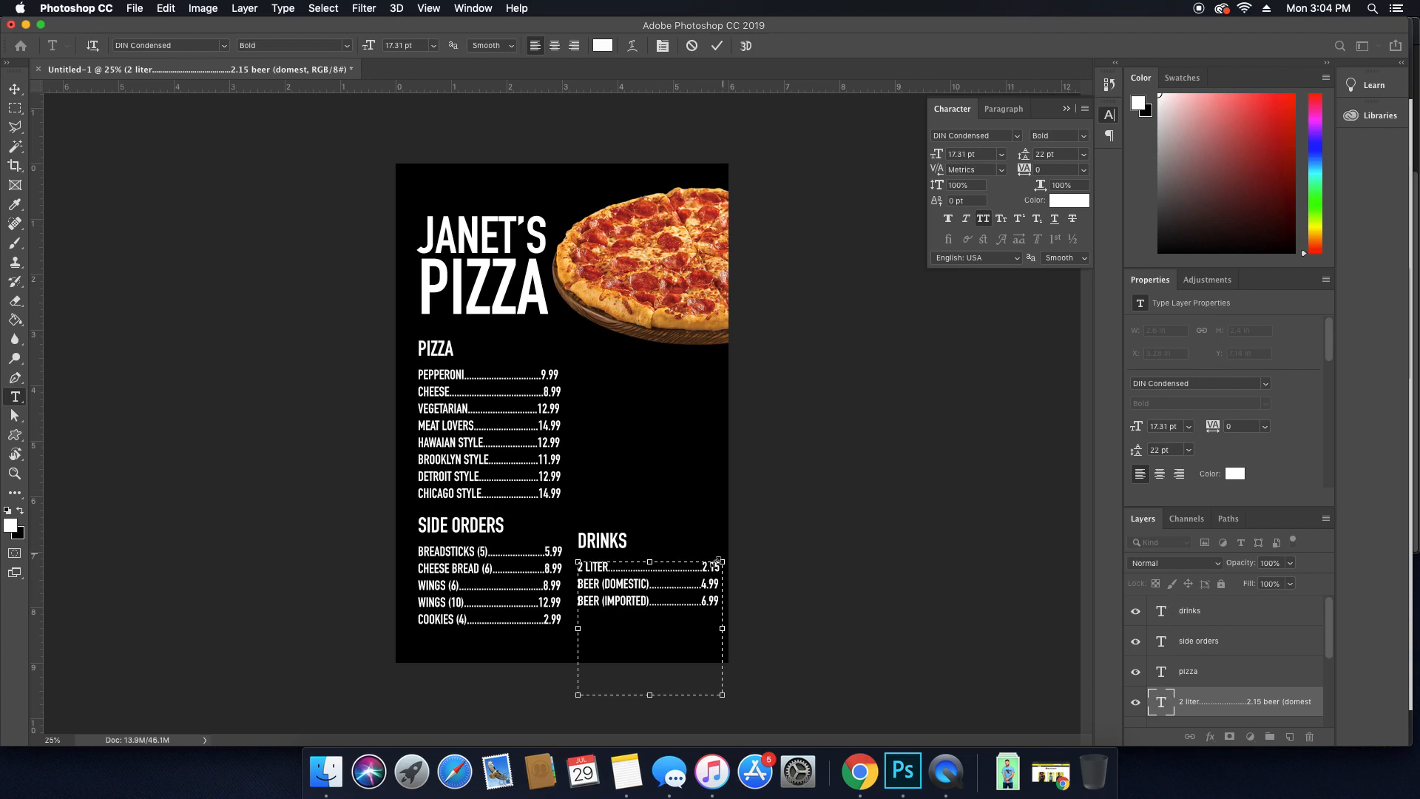
key(BackSpace)
key(BackSpace)
key(BackSpace)
key(BackSpace)
key(BackSpace)
key(BackSpace)
key(BackSpace)
click(687, 583)
key(BackSpace)
key(BackSpace)
key(BackSpace)
key(BackSpace)
key(BackSpace)
key(BackSpace)
key(BackSpace)
key(BackSpace)
key(BackSpace)
key(BackSpace)
key(BackSpace)
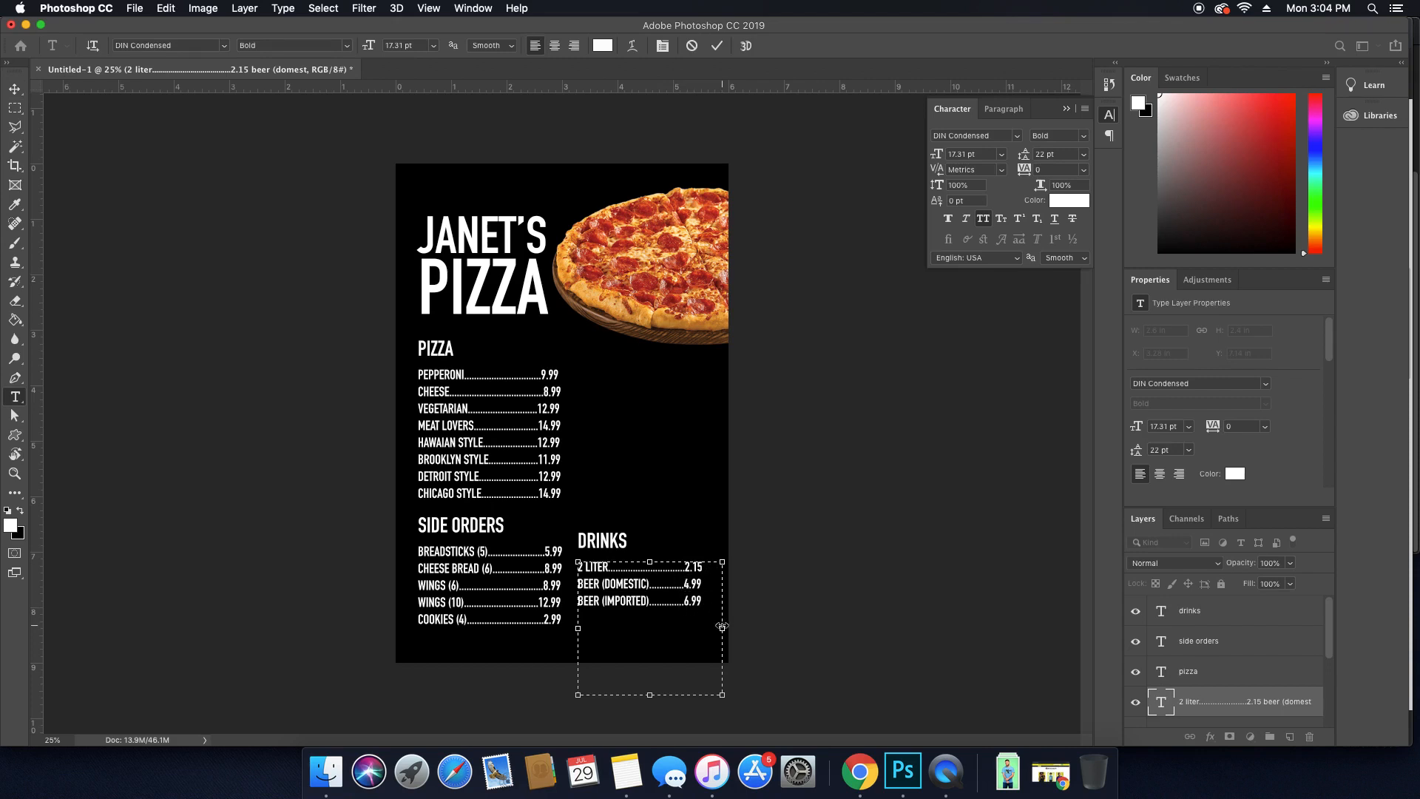
Narrow the drinks list's text box to about 2.29 inches wide and raise the DRINKS heading and list about 0.3 inch, level with SIDE ORDERS.
drag(721, 626, 704, 627)
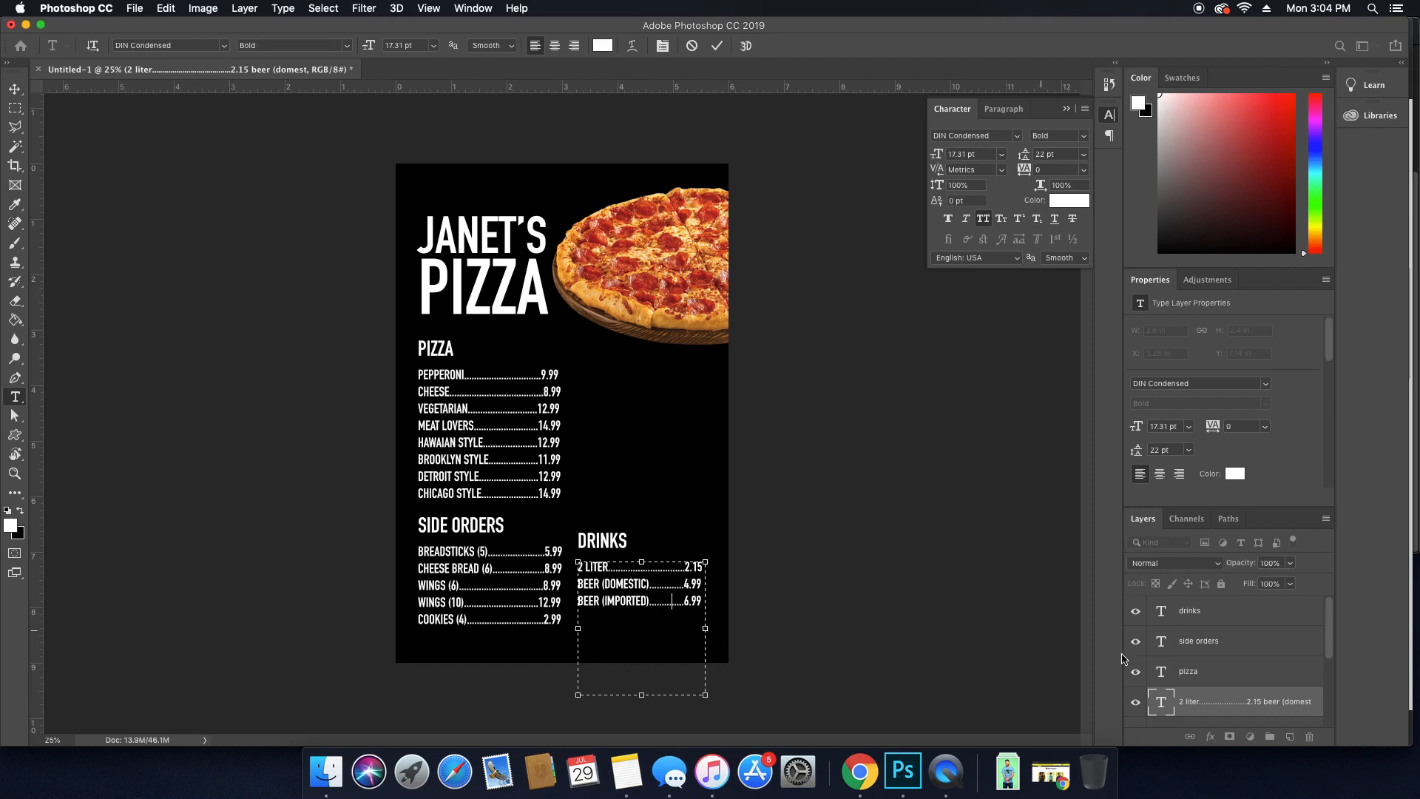
click(1168, 695)
key(v)
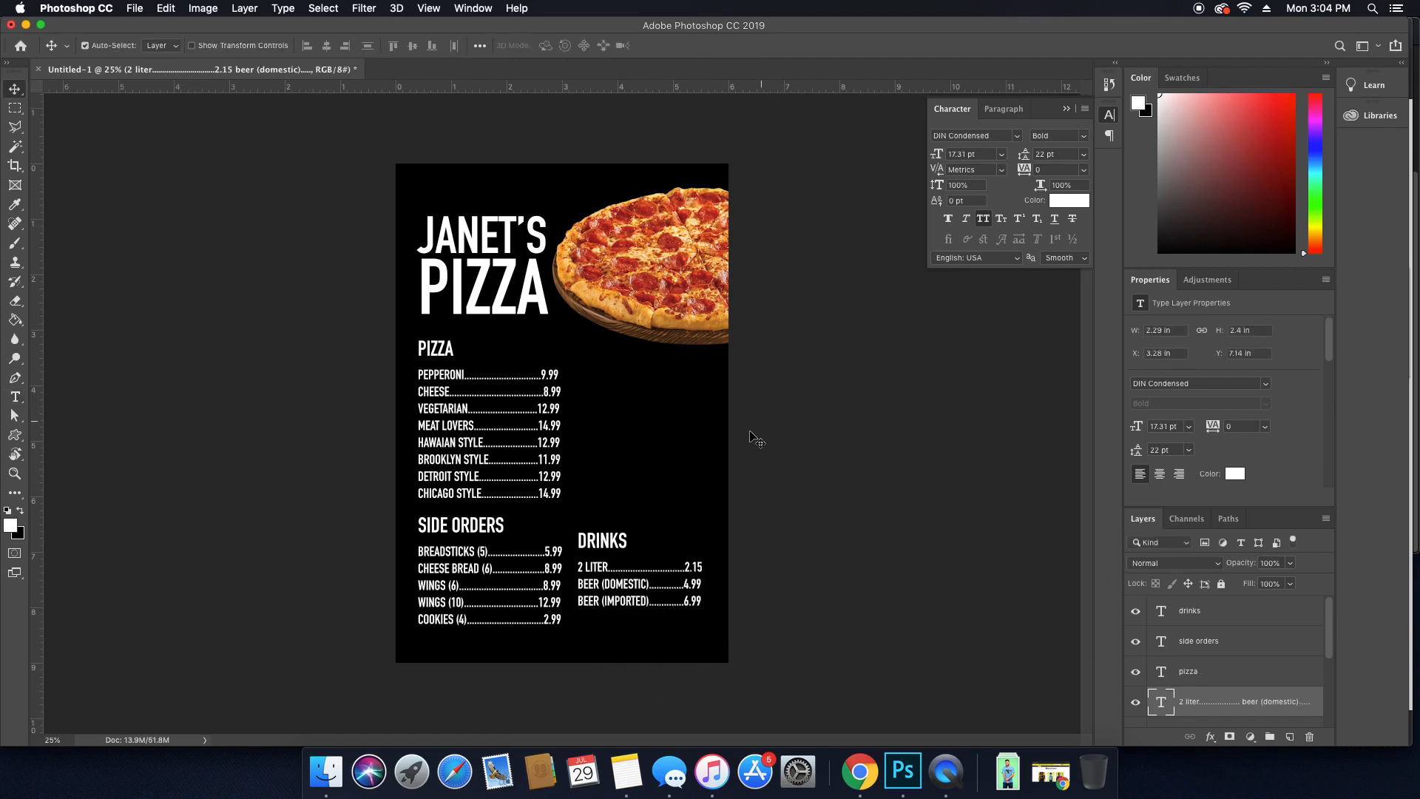
drag(627, 588, 627, 572)
click(832, 562)
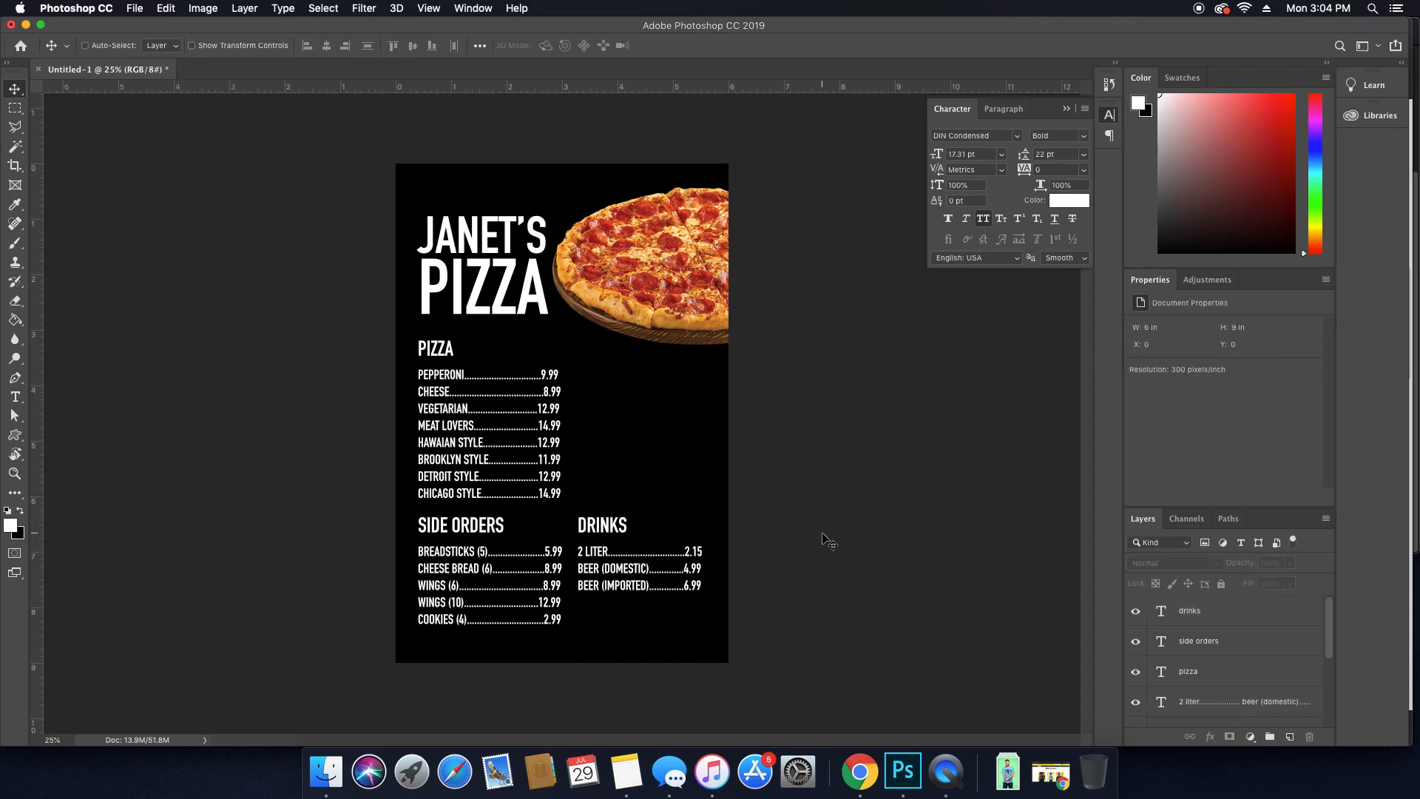
Duplicate the DRINKS heading below the drinks list and replace the copy's text with the restaurant's phone number.
key(t)
key(v)
drag(589, 531, 664, 628)
key(t)
double_click(665, 628)
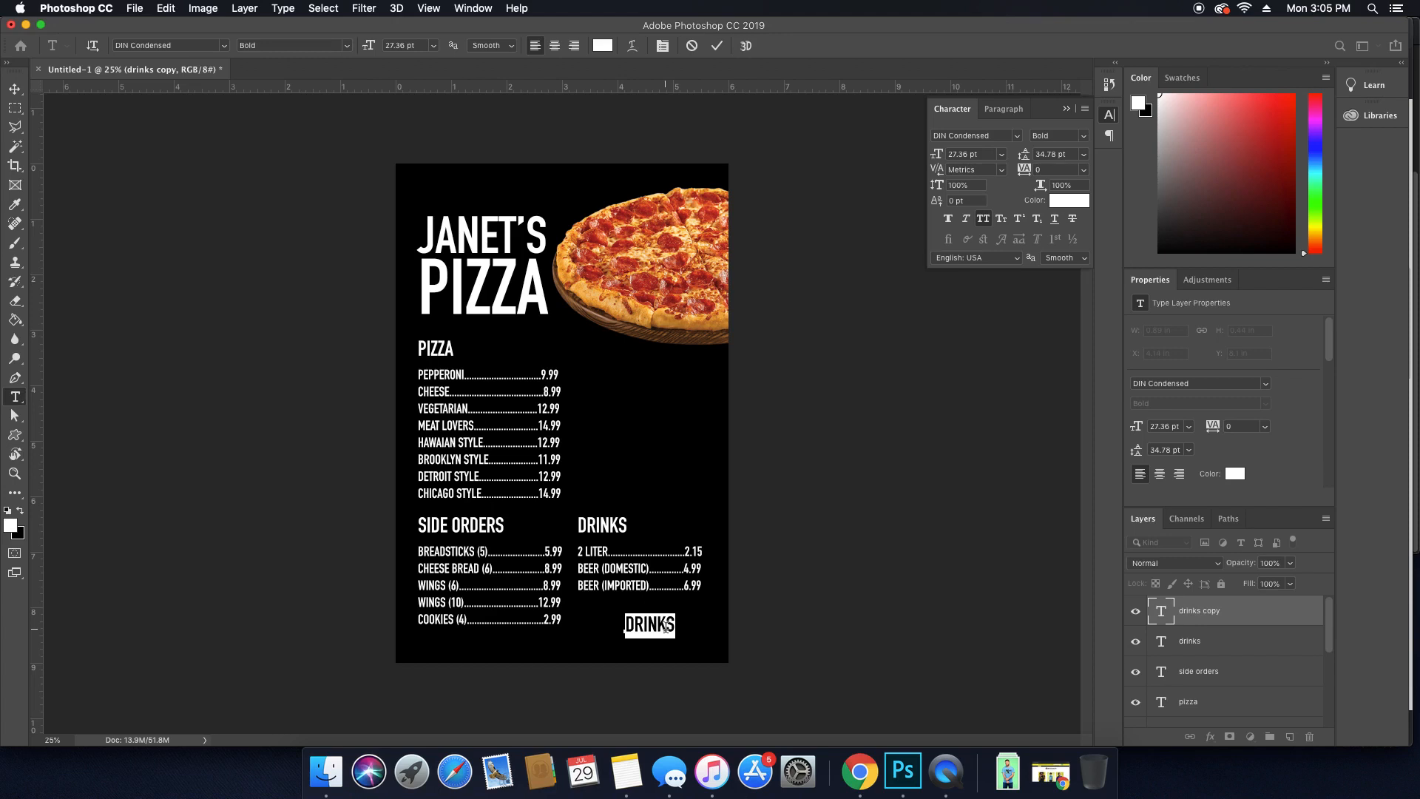
text(213)
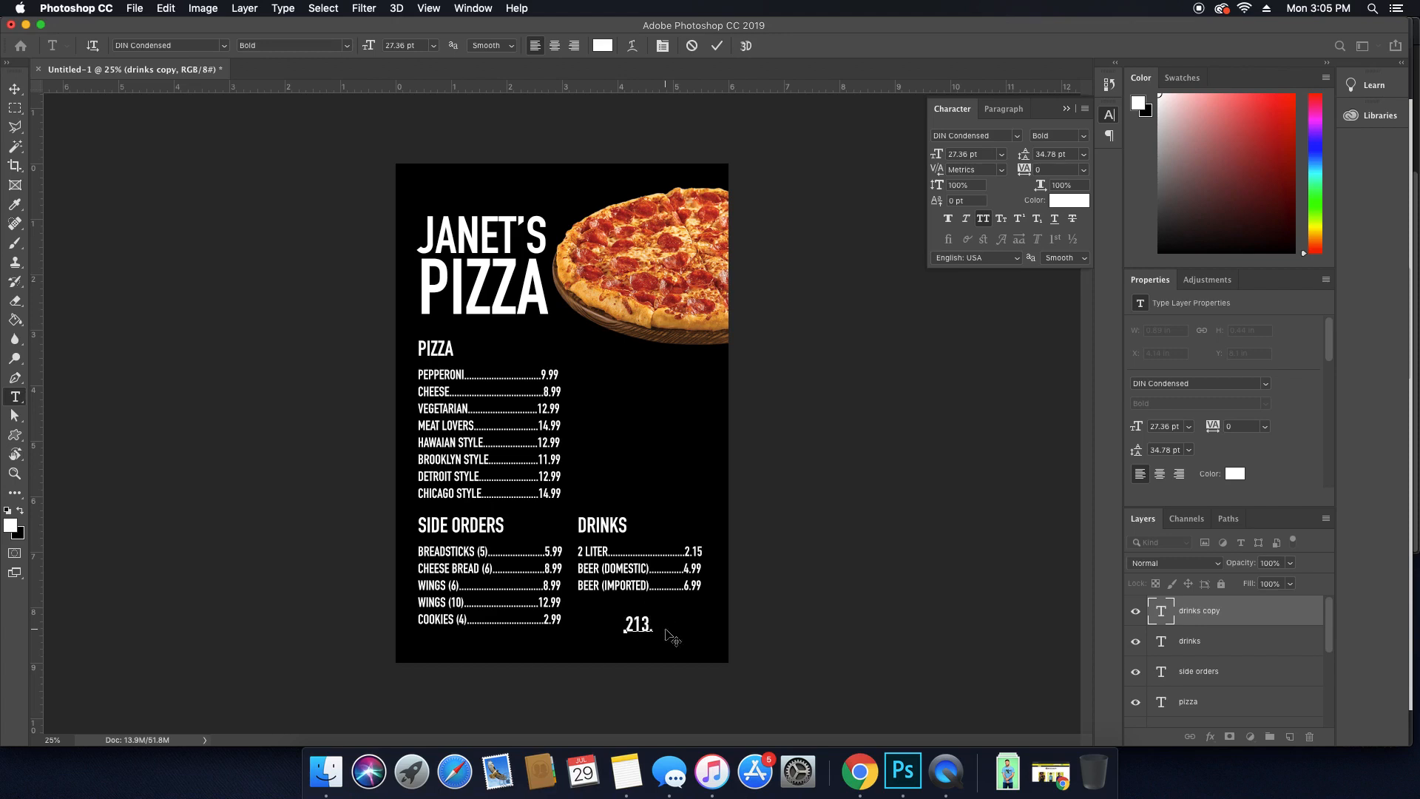
text(.888.8888)
click(1163, 620)
Enlarge the phone number with Free Transform to about 39.5 pt, extending it leftward beneath the drinks list.
key(super+t)
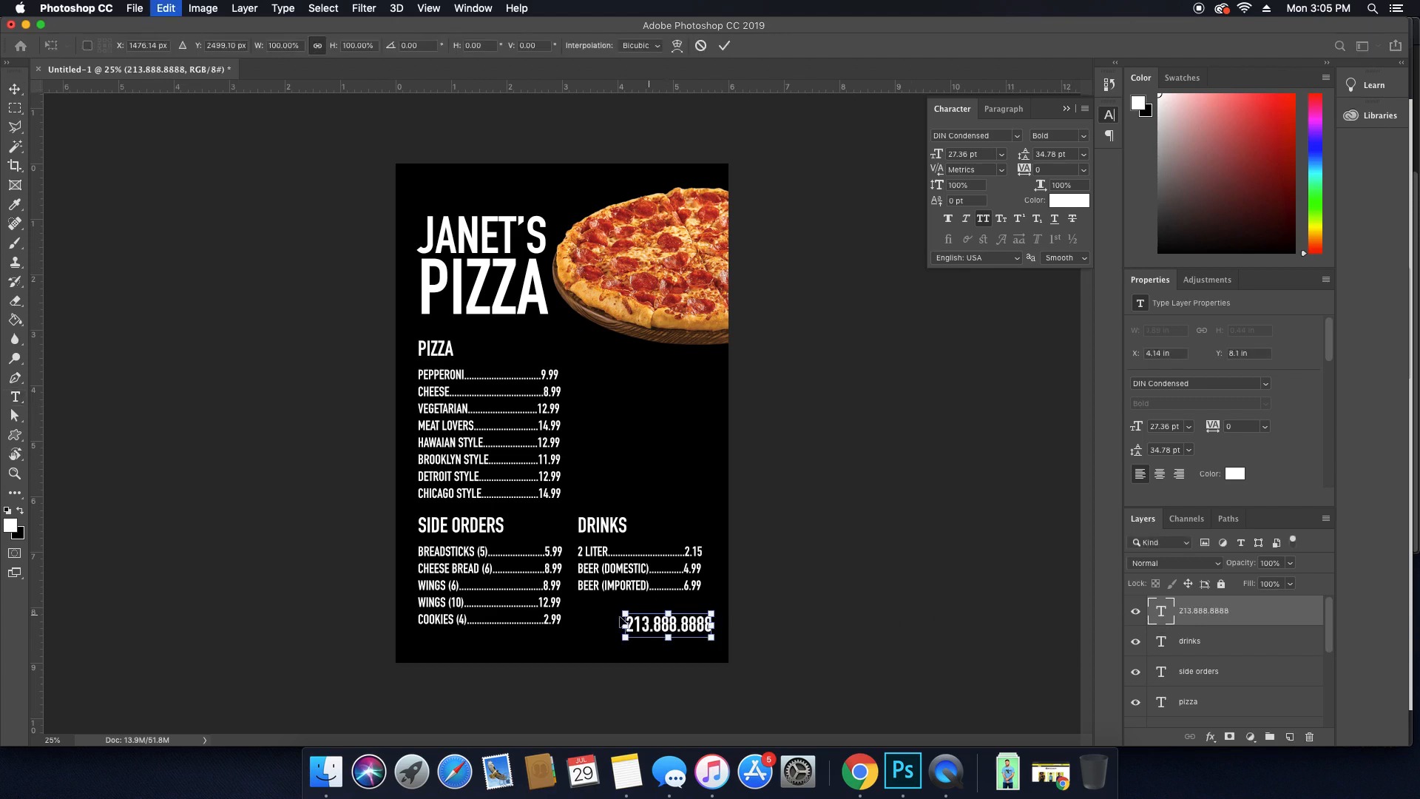
drag(623, 633, 663, 633)
key(Return)
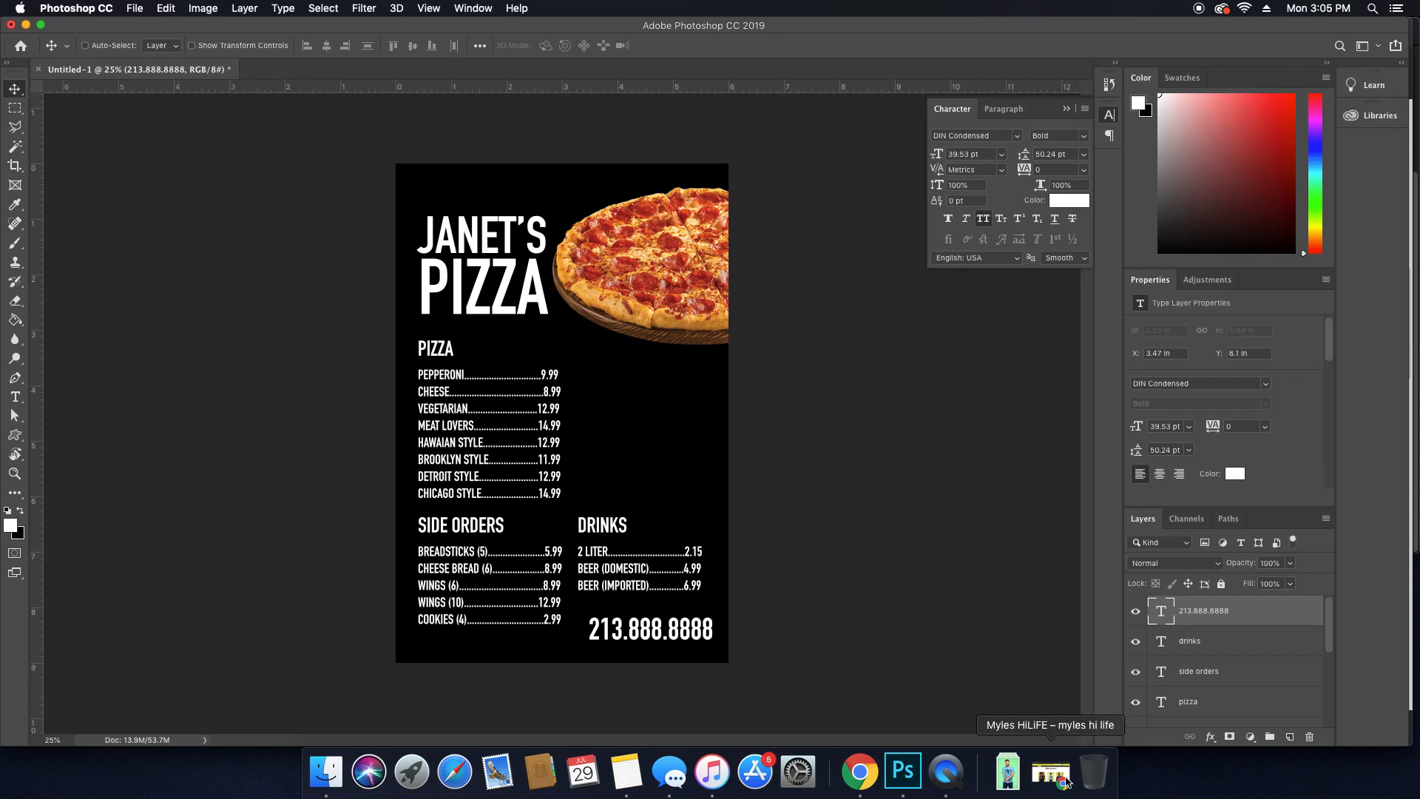
Append "(12 INCH)" to the PIZZA heading above the pizza price list.
key(super)
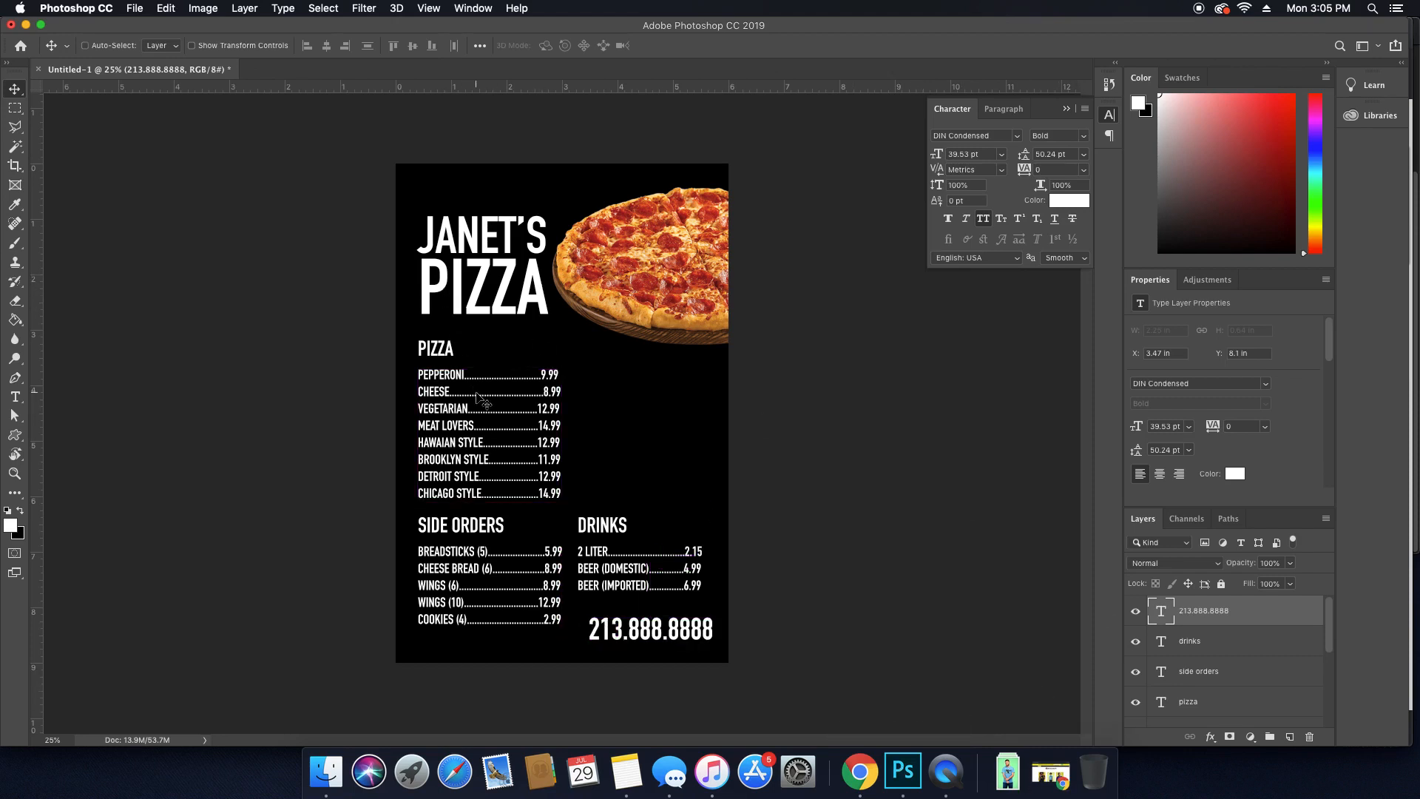
key(super)
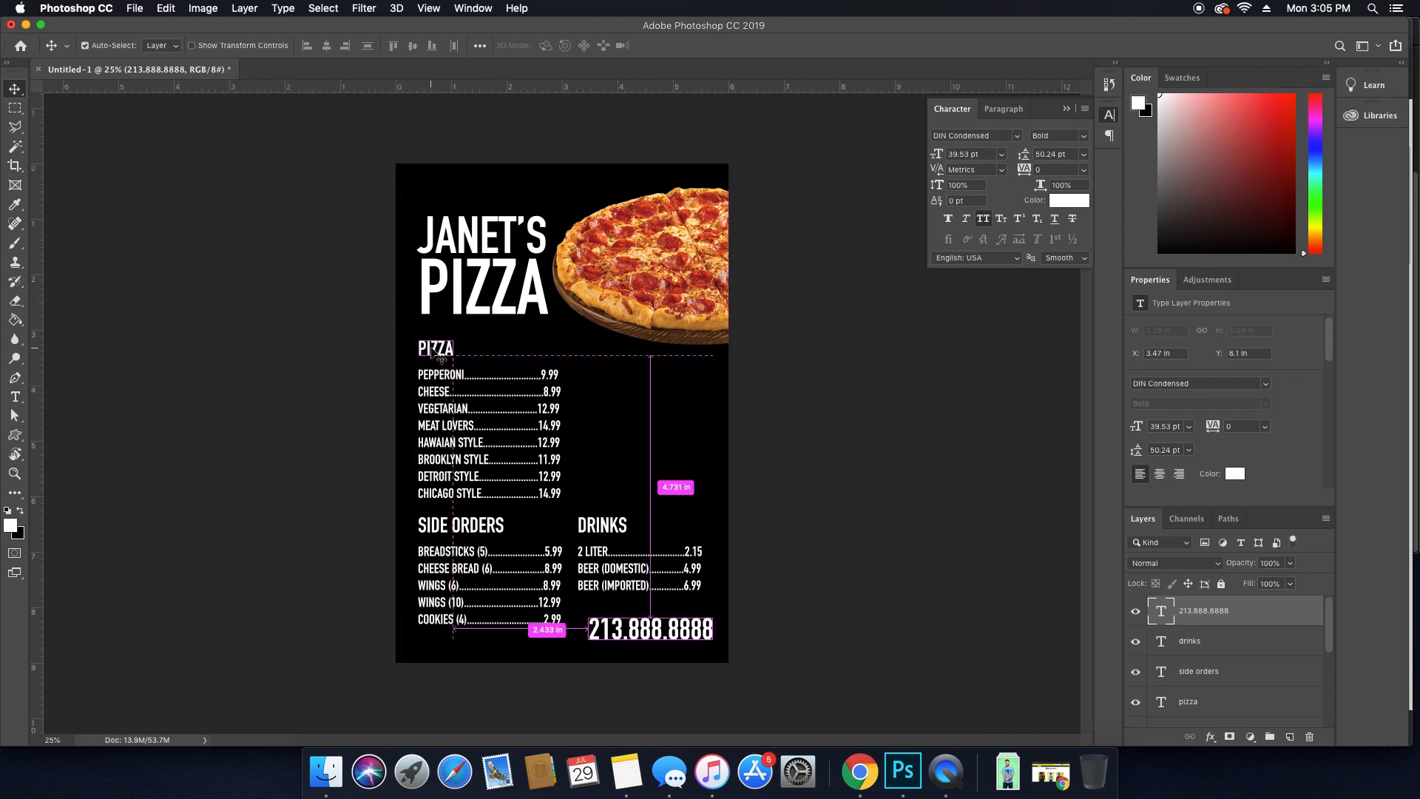
click(435, 360)
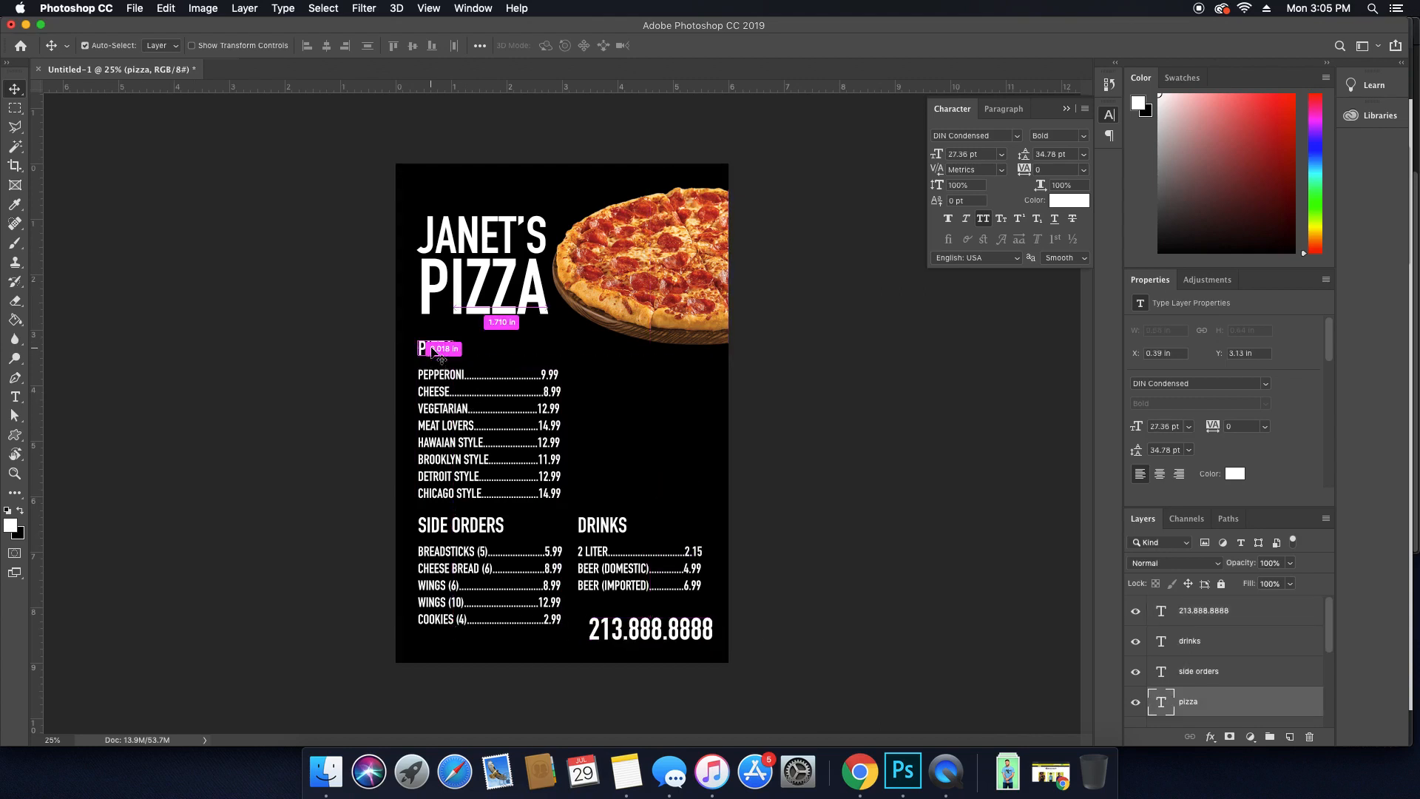
click(613, 528)
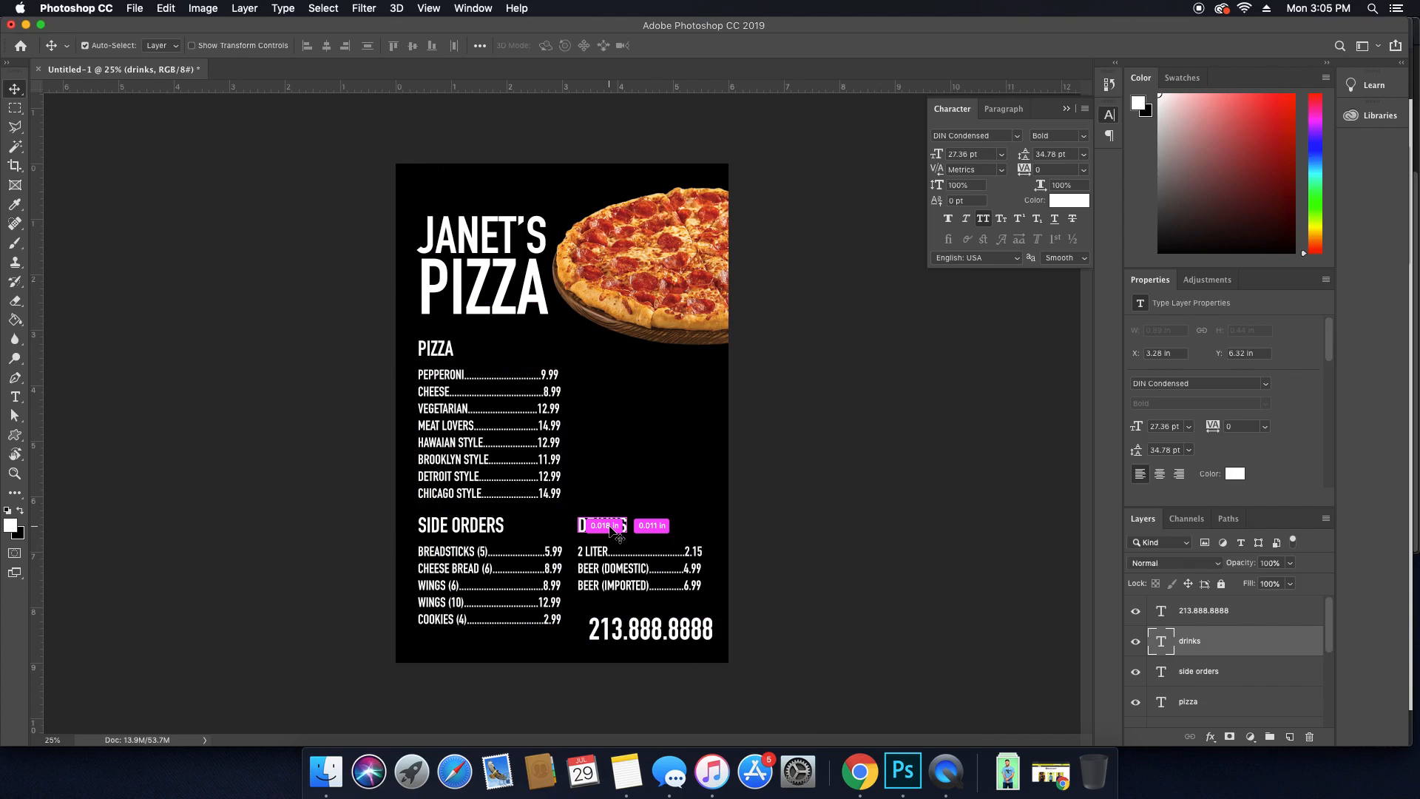
key(t)
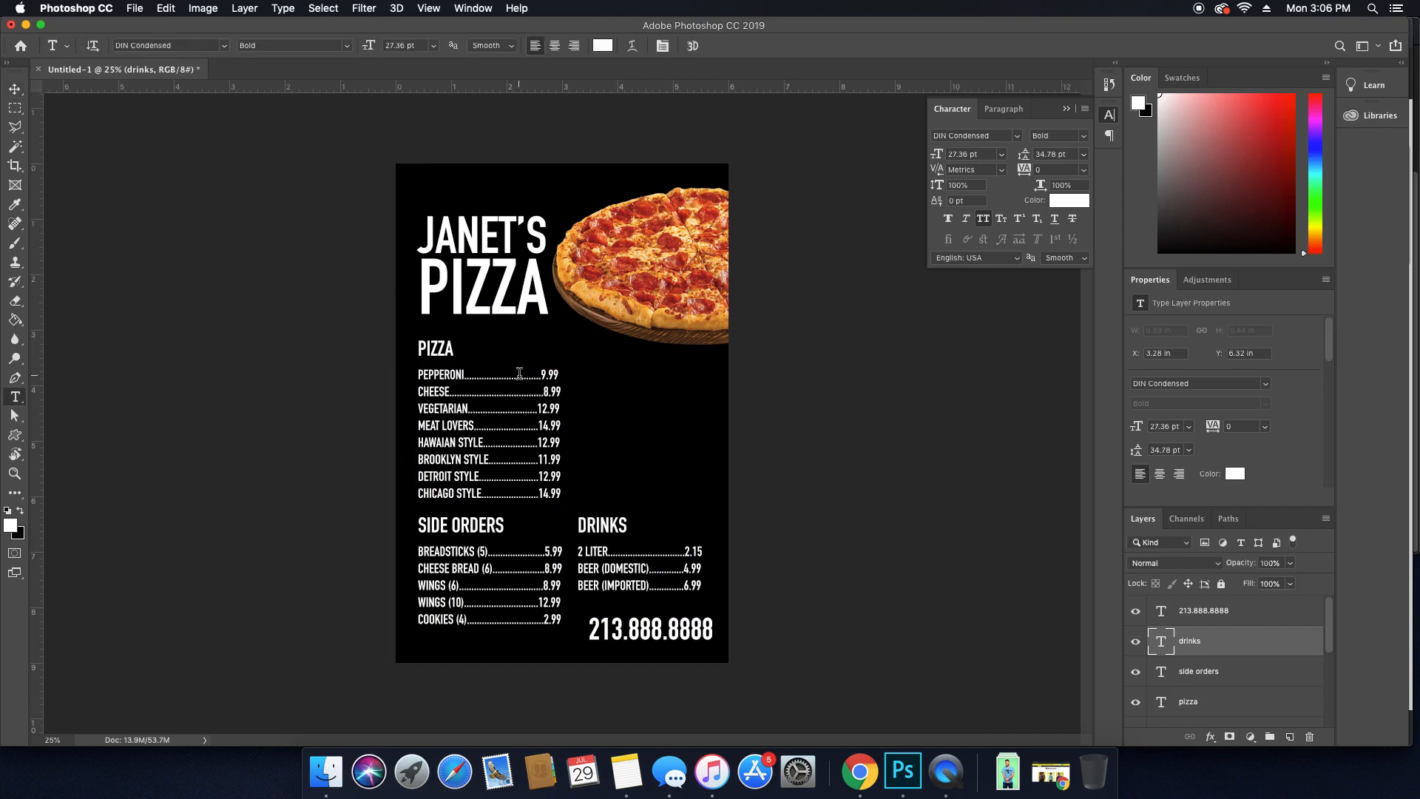
click(453, 348)
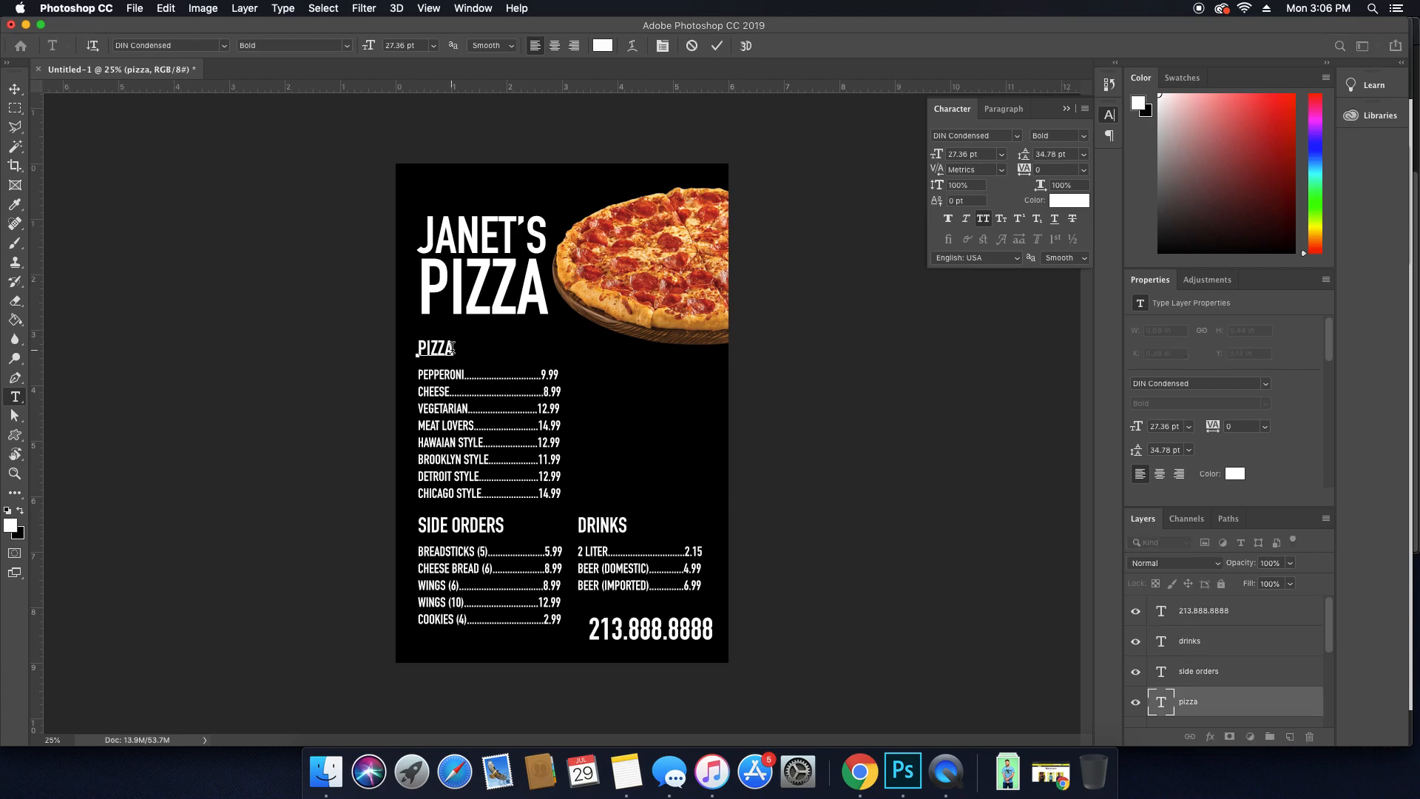
text((12 INCH))
Reduce only the "(12 INCH)" part of the heading to 16.36 pt and commit the text.
drag(452, 348, 523, 353)
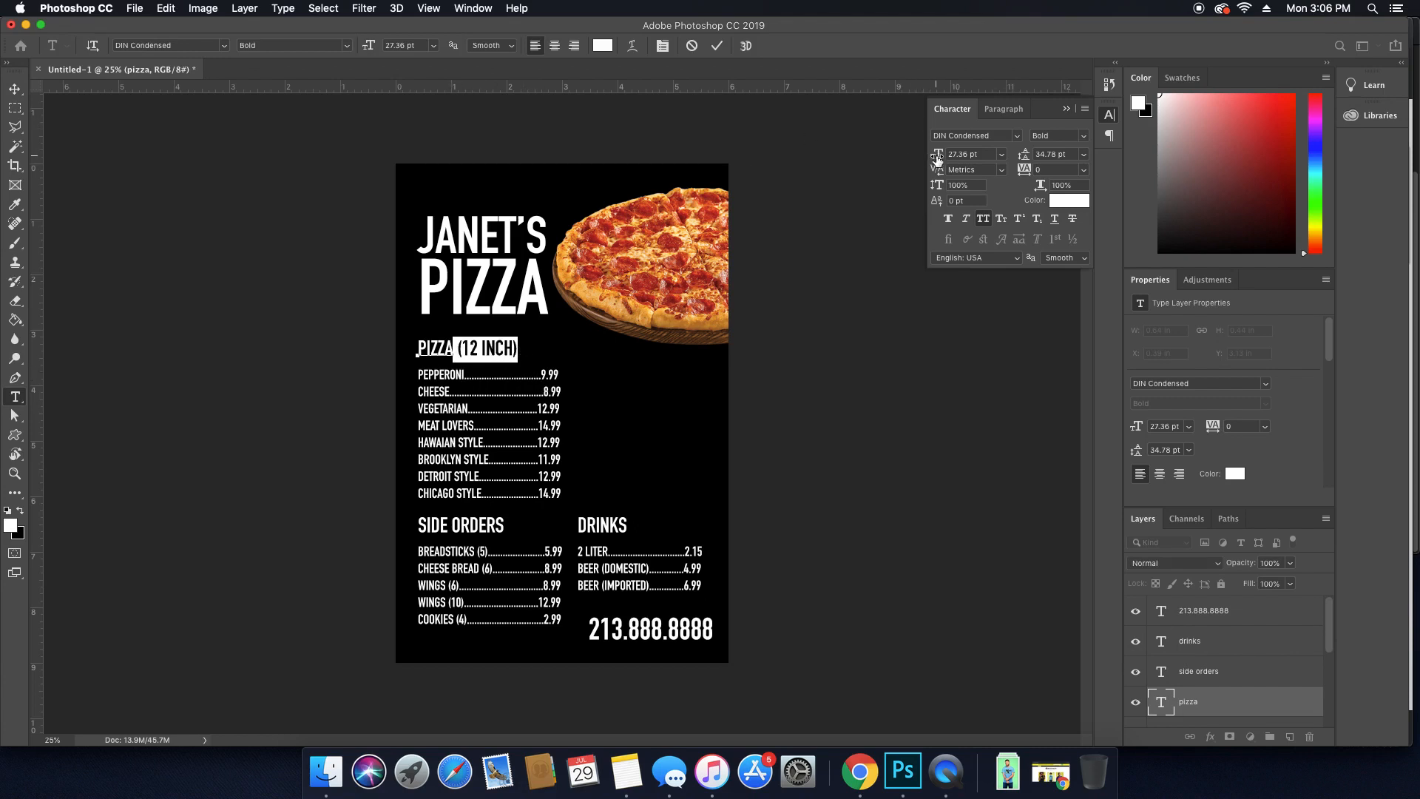
drag(938, 158, 927, 162)
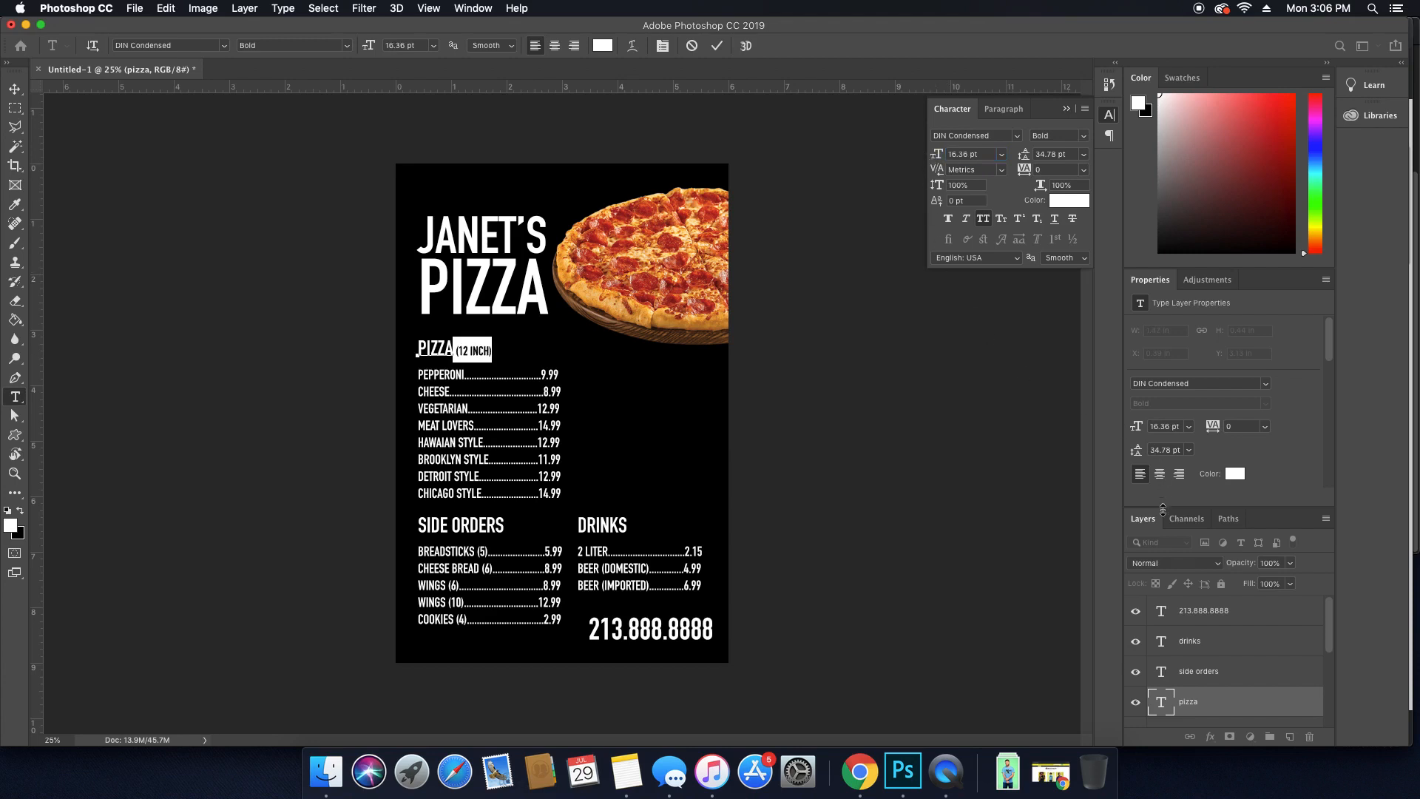
click(1169, 705)
key(v)
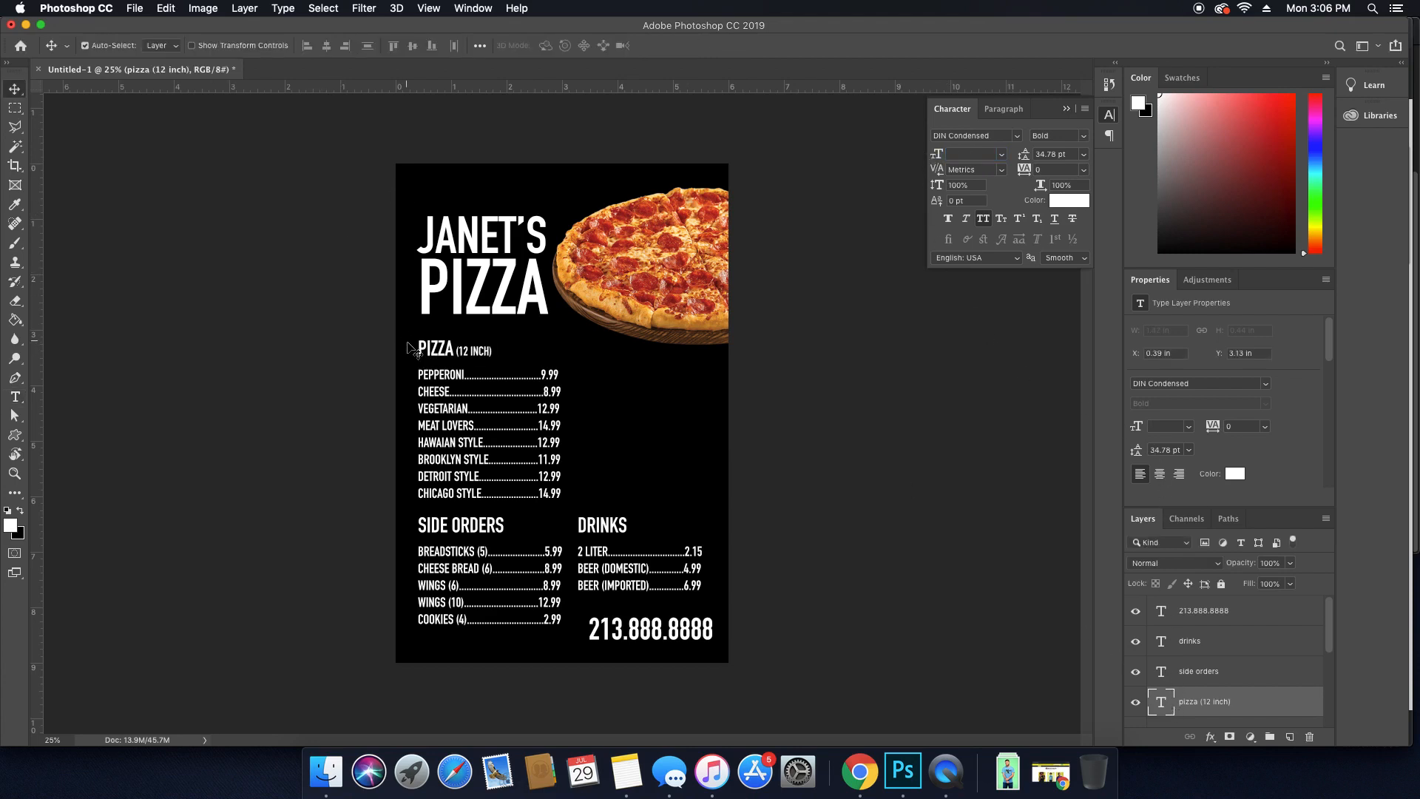
Duplicate the PIZZA (12 INCH) heading and its price list about 2.89 inches to the right, and change the copied heading's size to 6 INCH.
shift+super+click(431, 379)
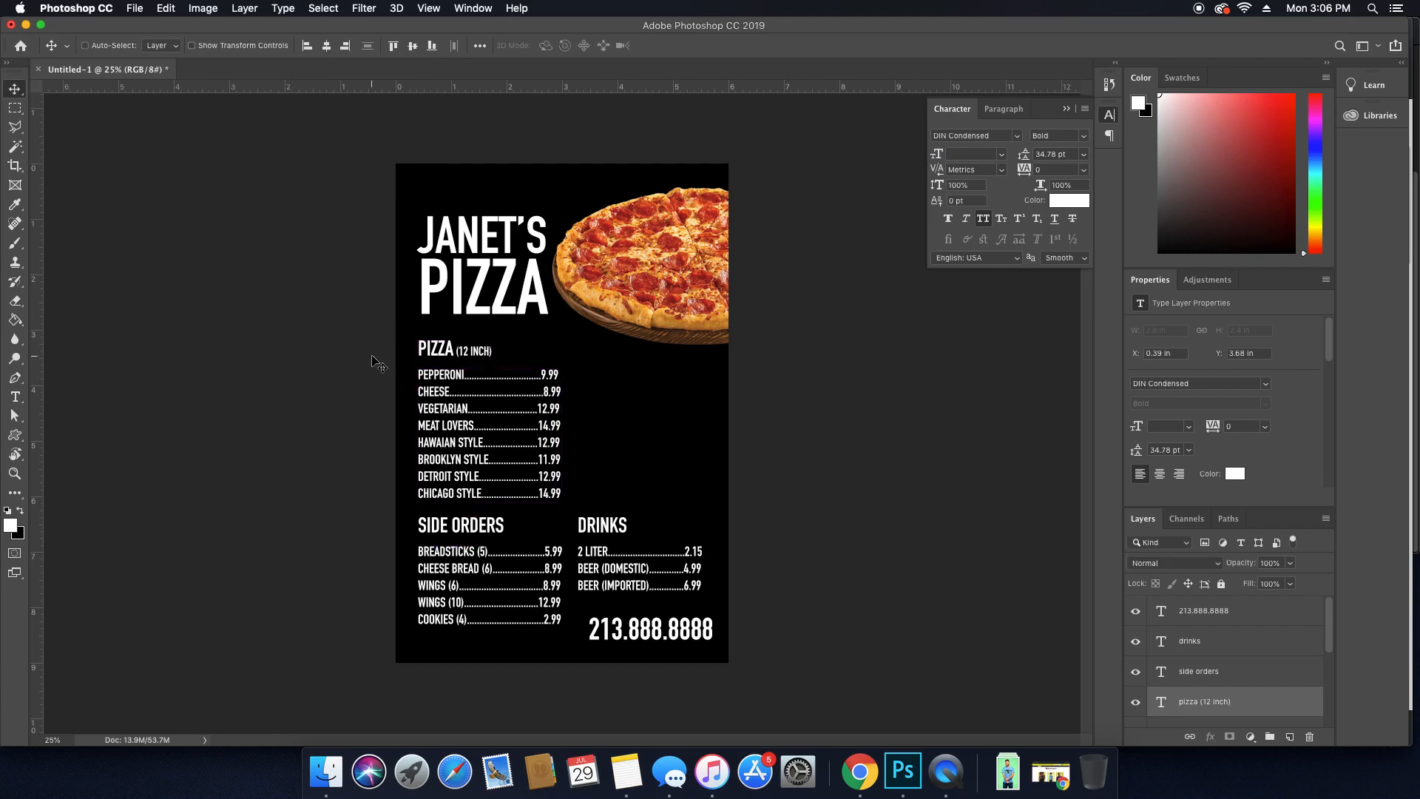
drag(425, 401, 583, 403)
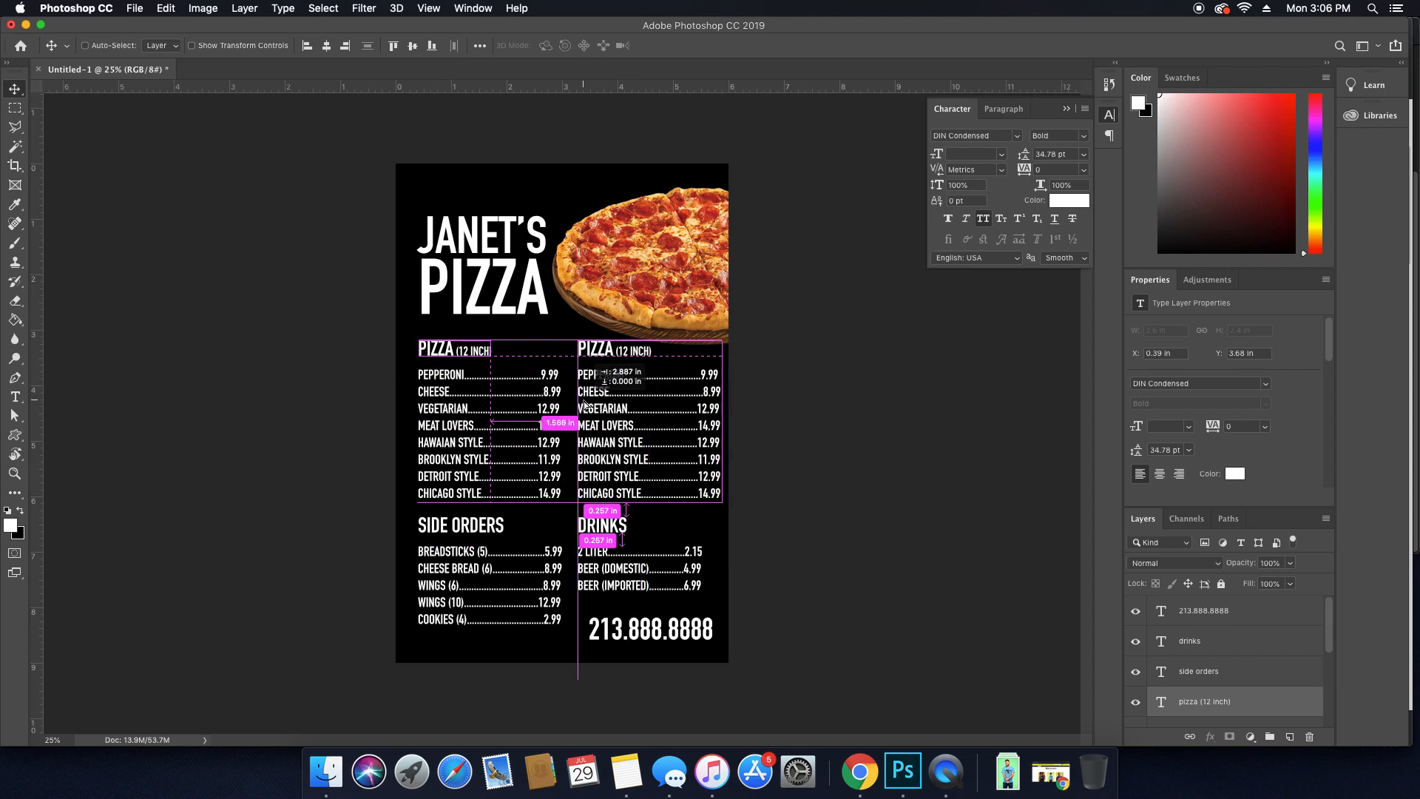
key(t)
double_click(622, 349)
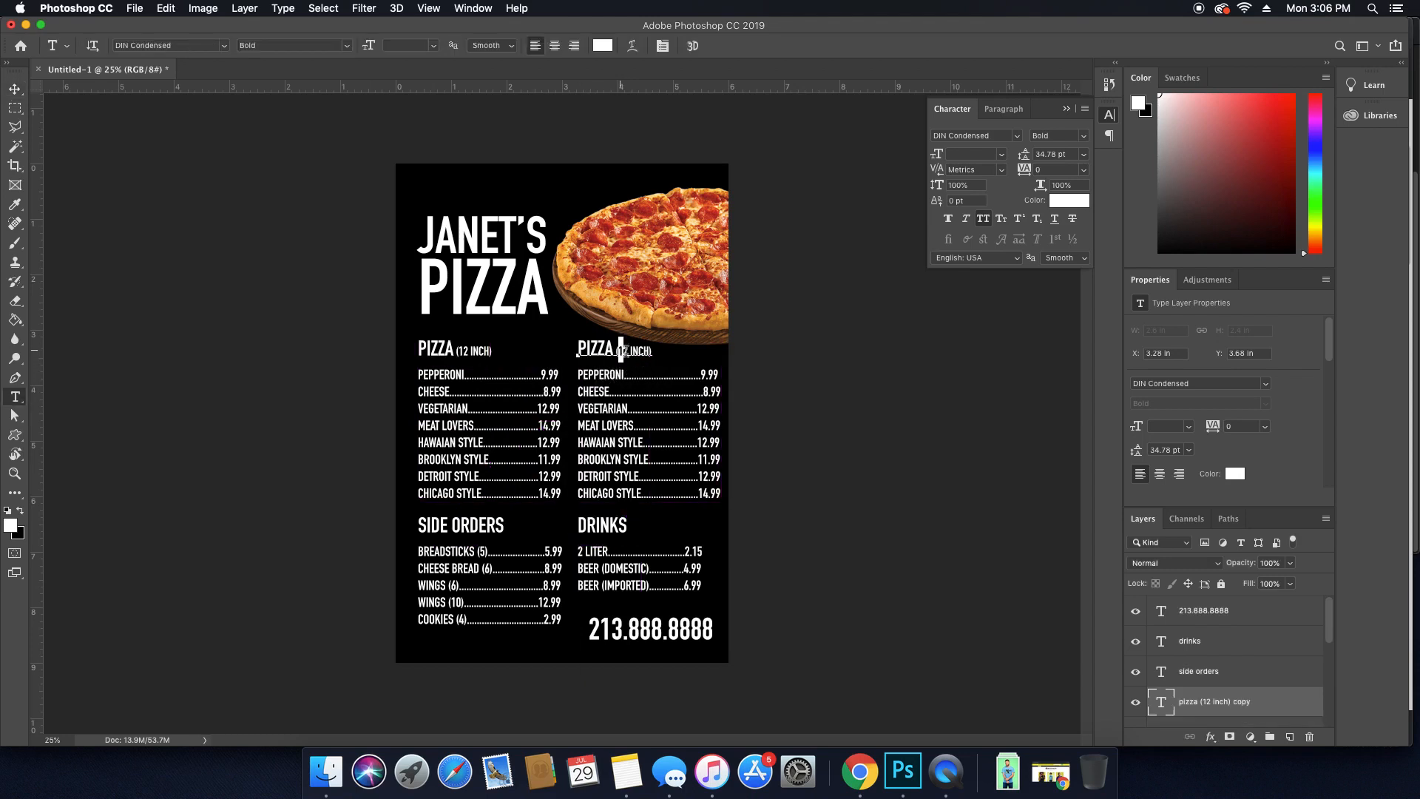
text(6)
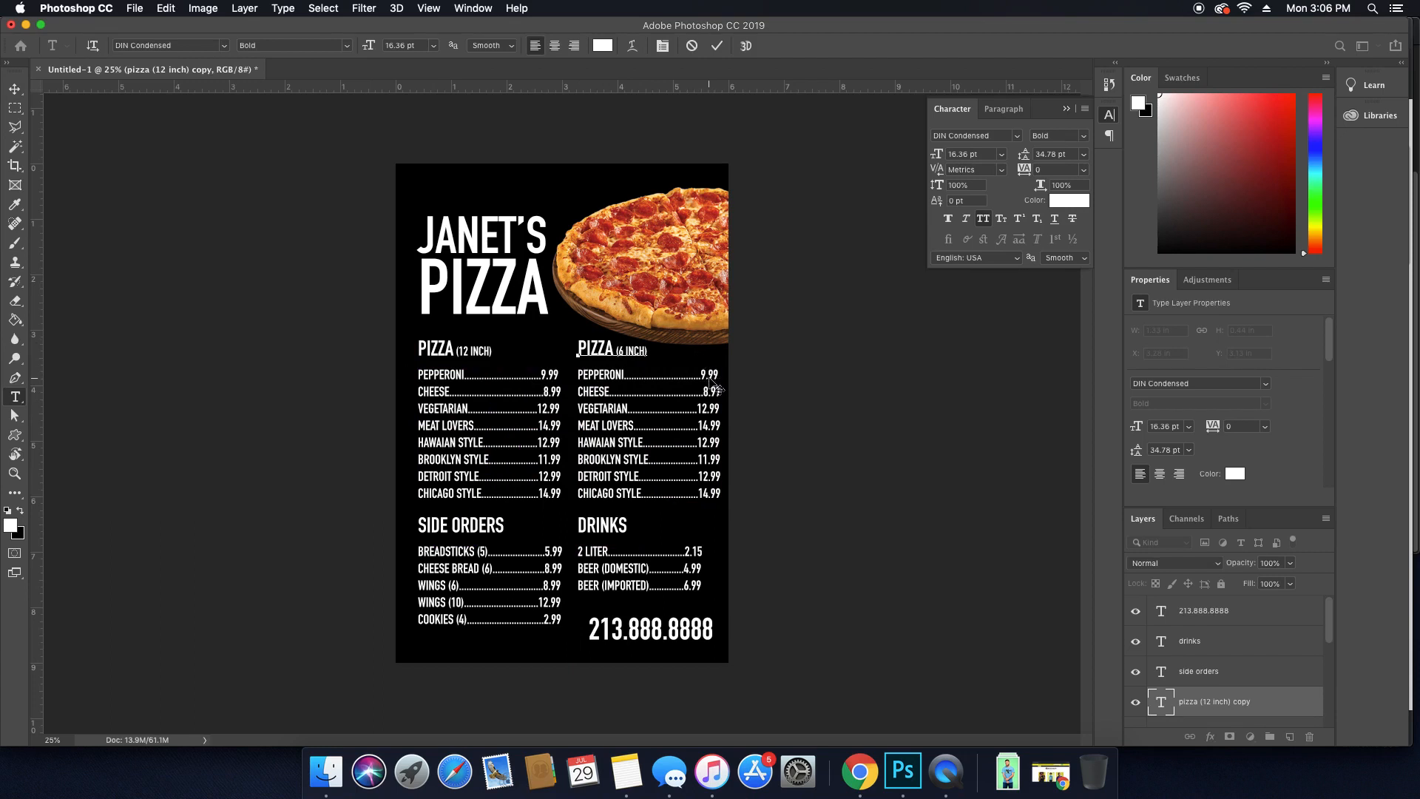
key(ctrl+Return)
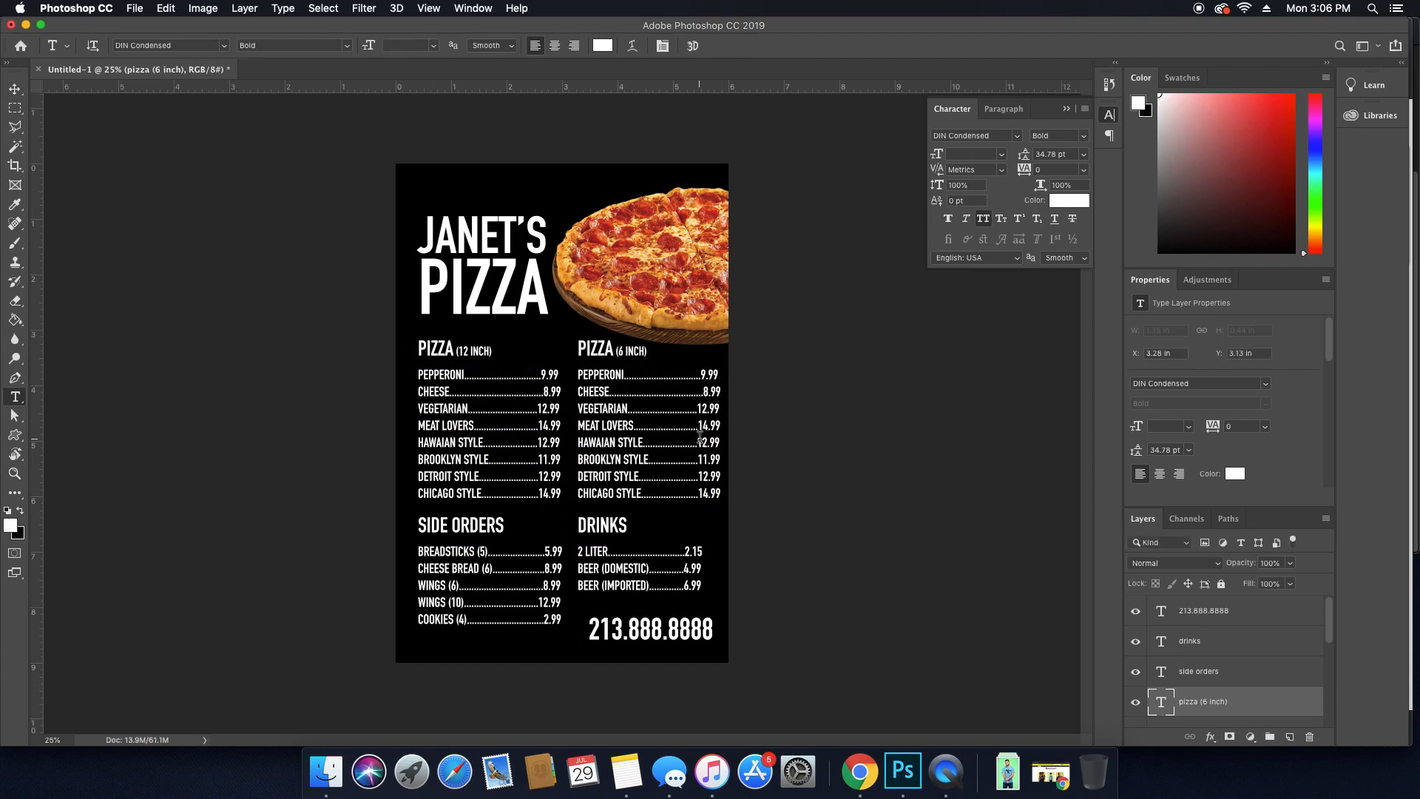
Set the 6-inch prices to 6.99 for pepperoni, 5.99 for cheese, 9.99 for vegetarian, 10.99 for meat lovers and 9.99 for Hawaiian style.
click(702, 374)
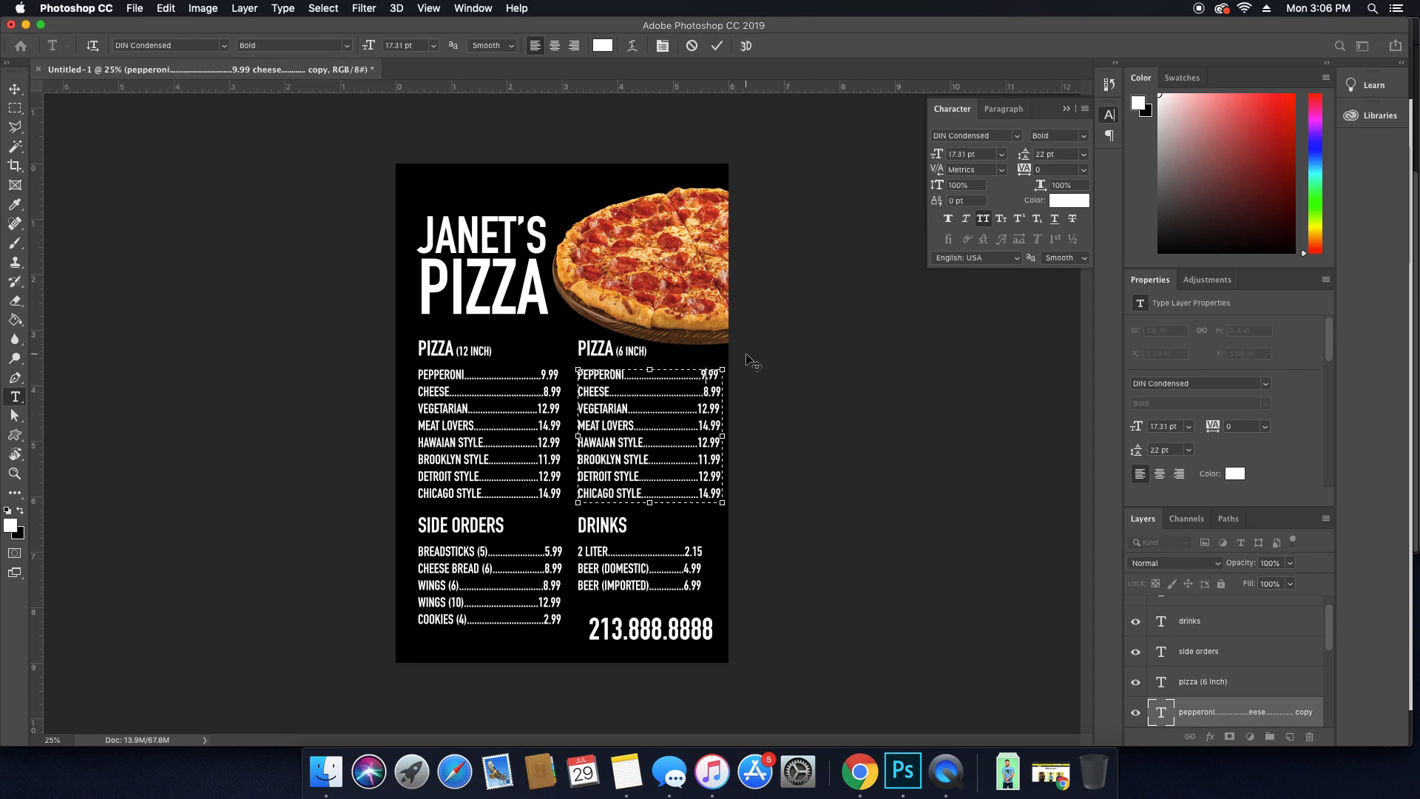
key(BackSpace)
text(6)
drag(707, 409, 699, 408)
text(9)
text(10)
text(9)
Set the 6-inch prices to 8.99 for Brooklyn style, 9.99 for Detroit style and 10.99 for Chicago style, and commit the text.
drag(707, 460, 698, 459)
text(8)
drag(708, 476, 700, 475)
text(9)
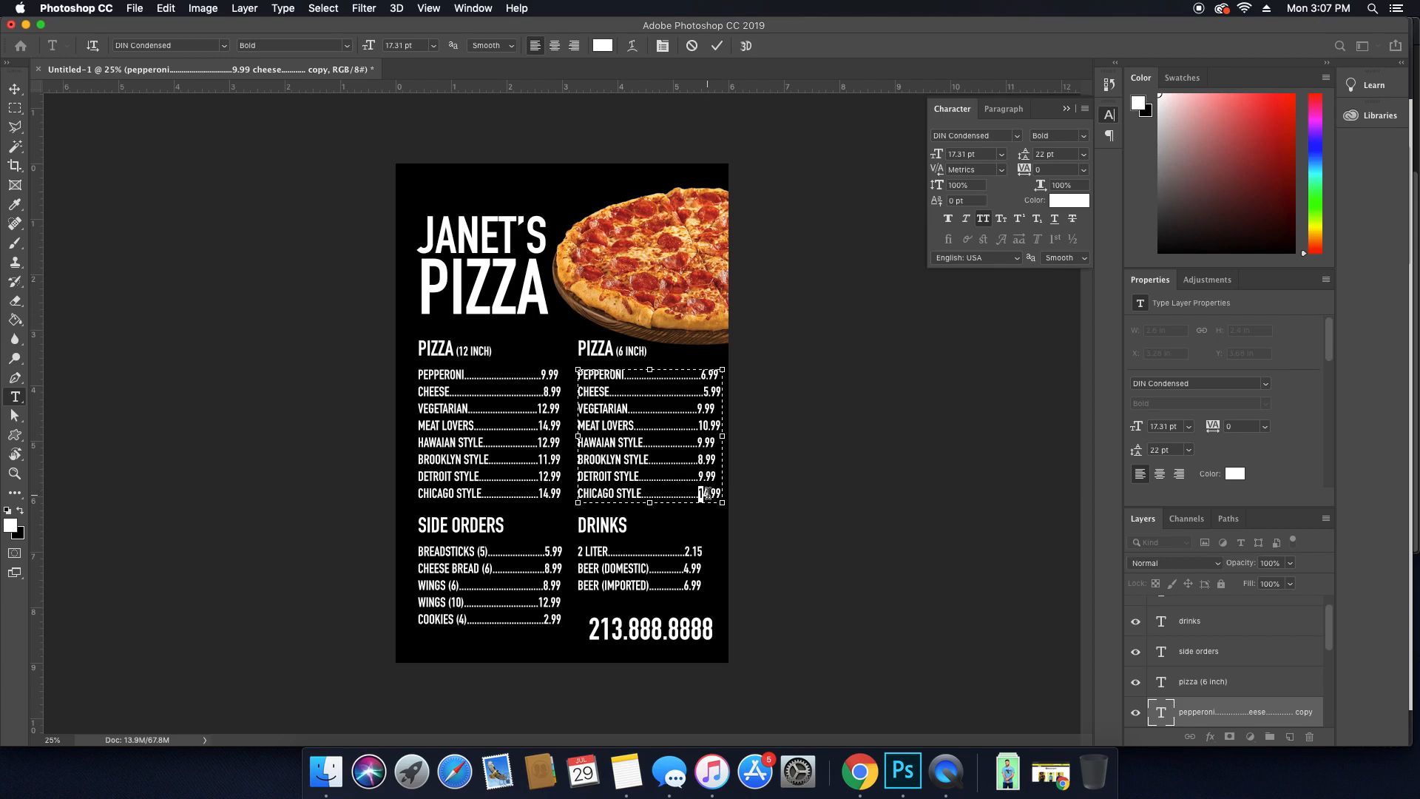
drag(708, 494, 704, 494)
click(794, 515)
key(v)
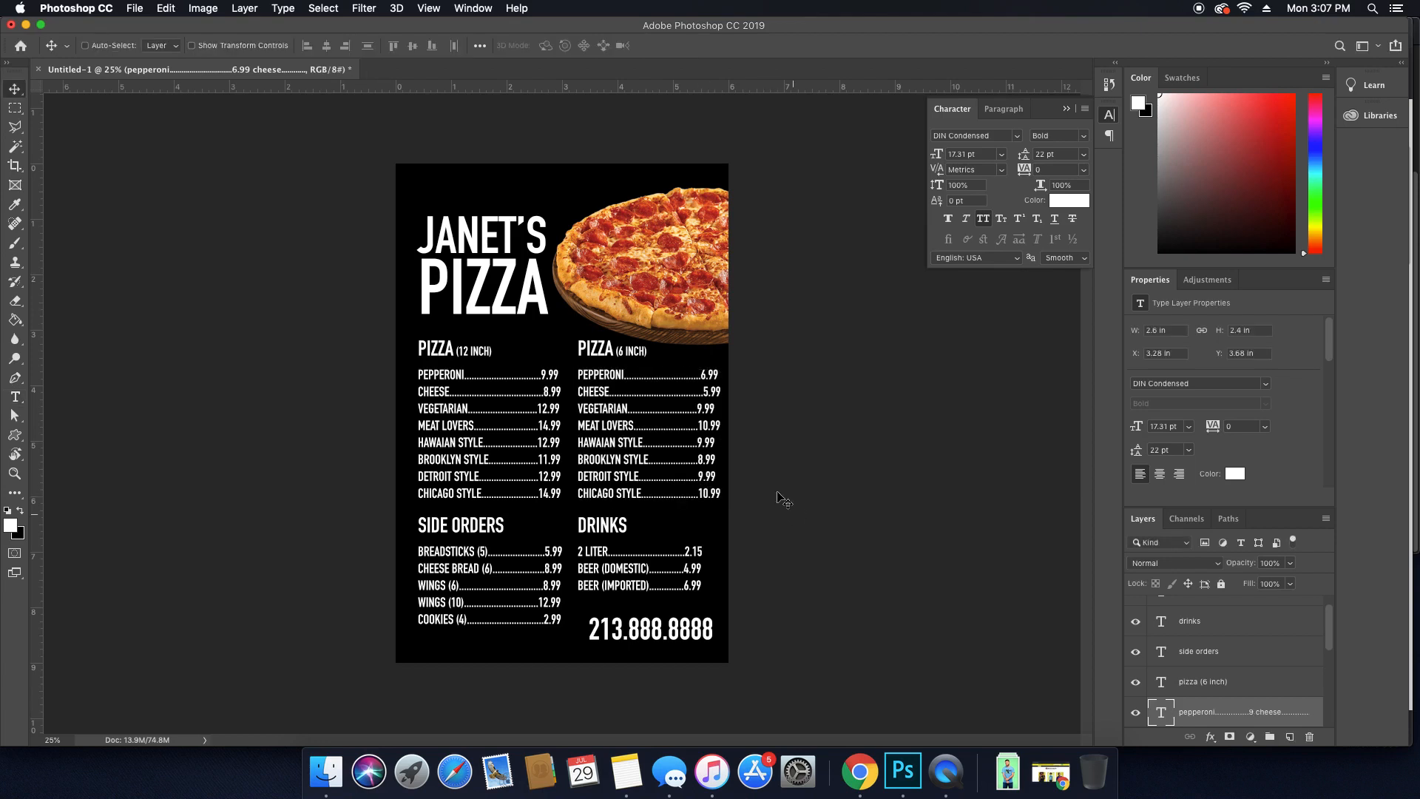
Set the 6-inch Chicago style and meat lovers prices to 9.99 and shorten the pepperoni and cheese dot leaders to align the price column.
key(t)
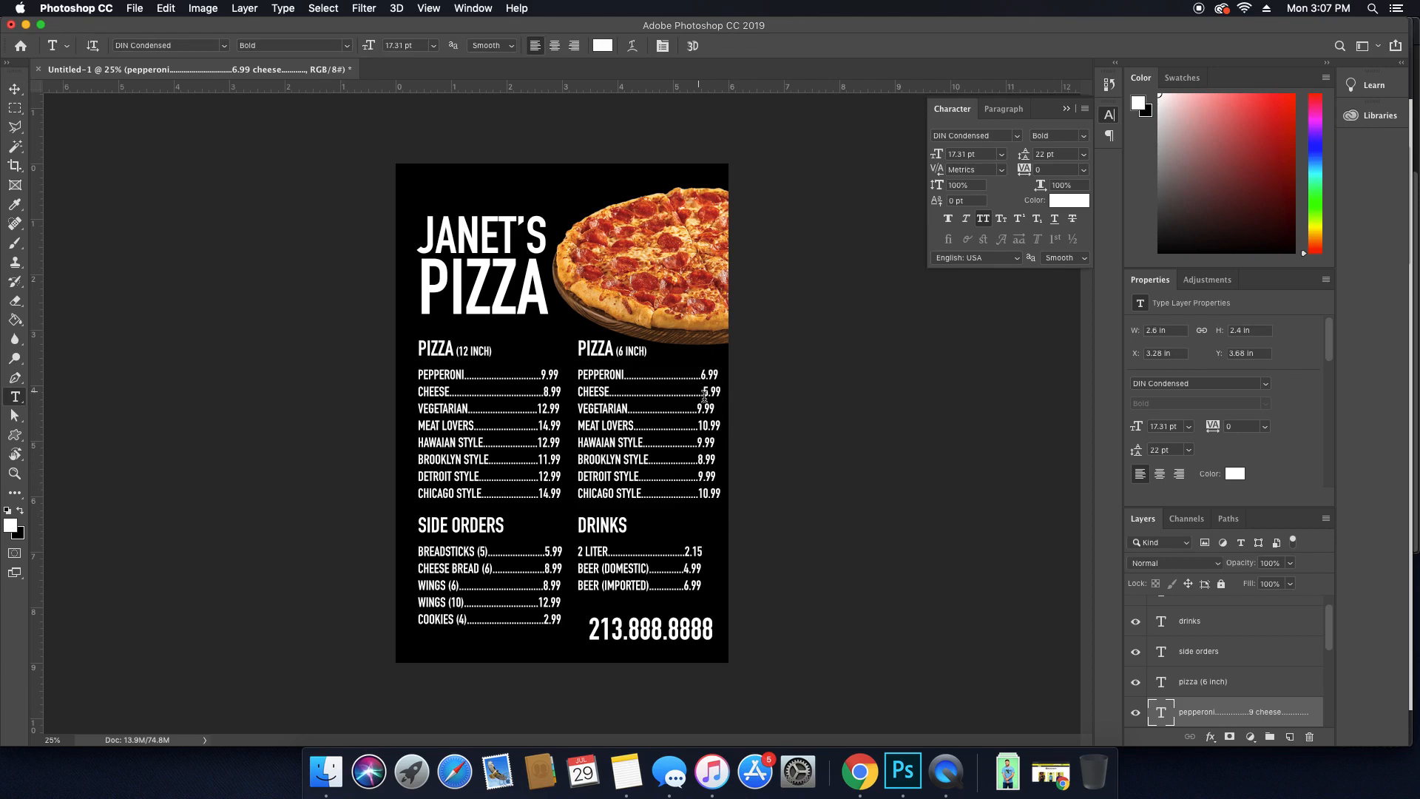
click(707, 491)
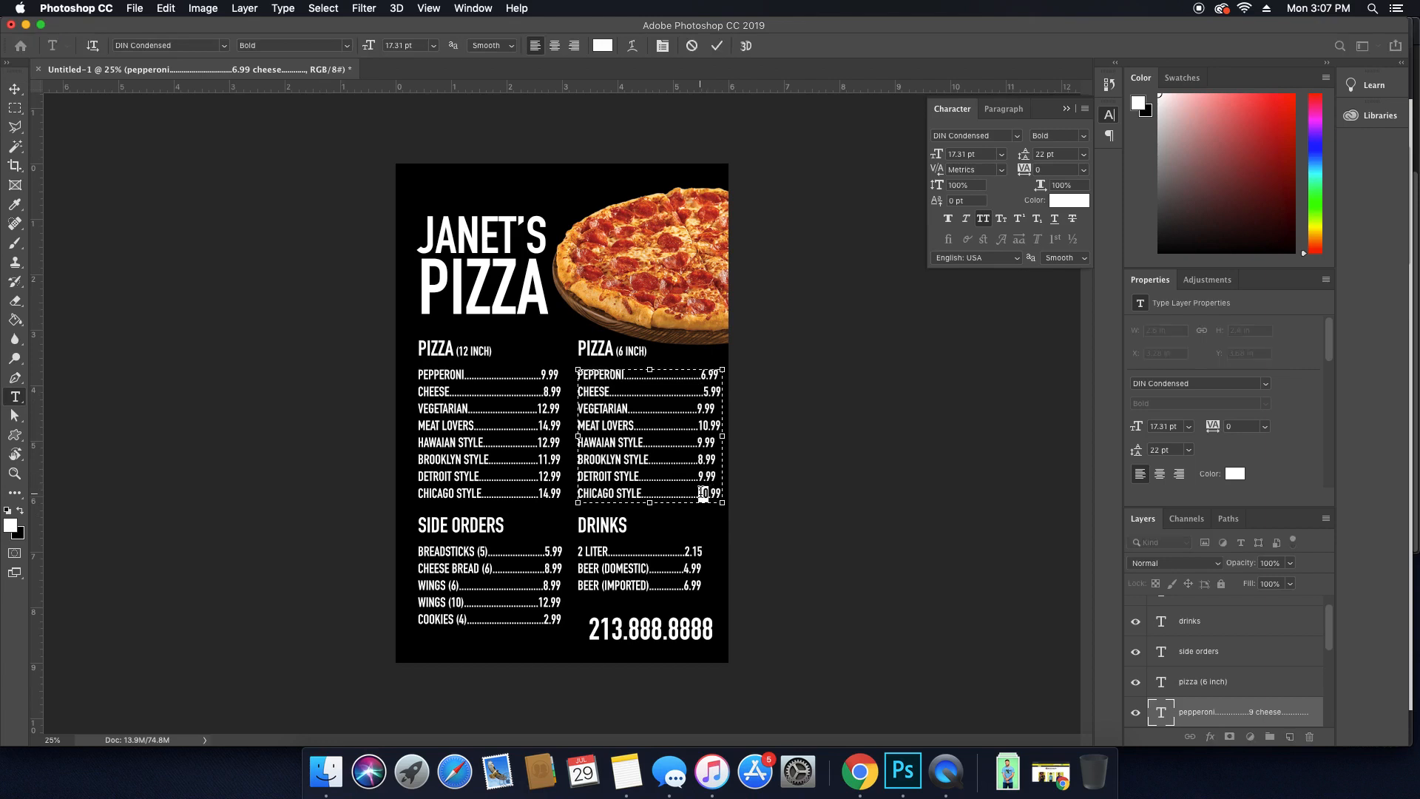
text(9)
drag(699, 426, 705, 426)
text(9)
key(BackSpace)
key(BackSpace)
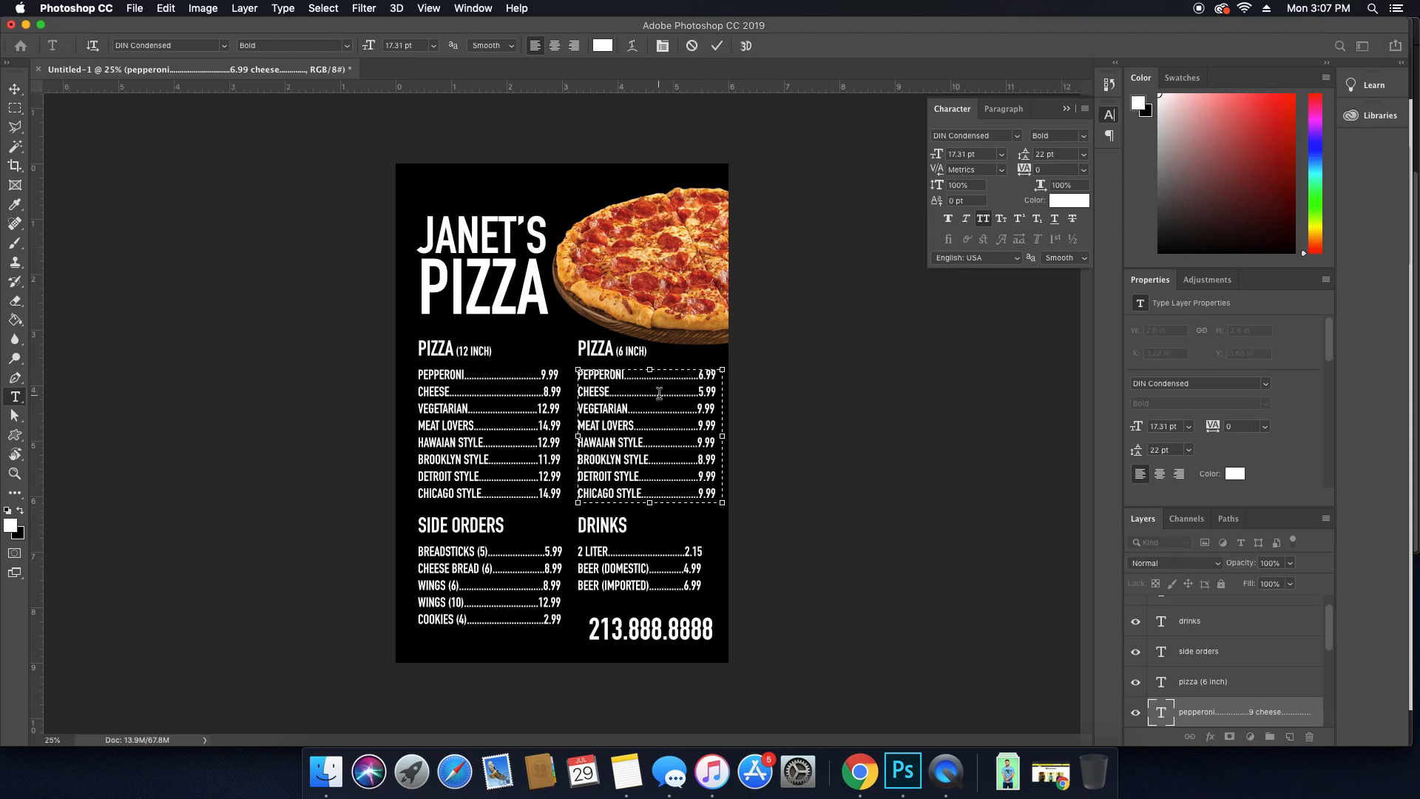
Apply Justify Last Centered alignment to the whole 6-inch pizza price list and commit it.
key(super+a)
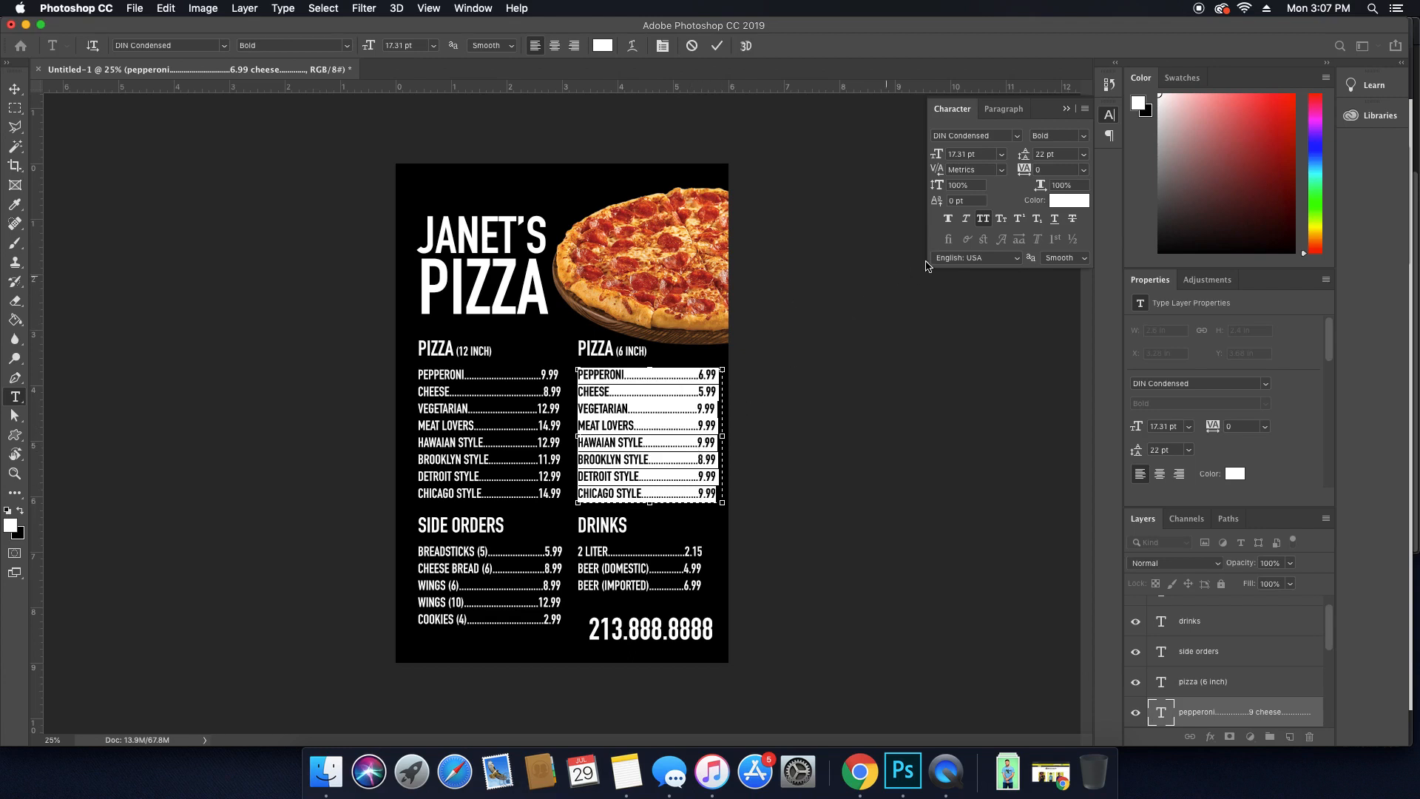
click(1003, 109)
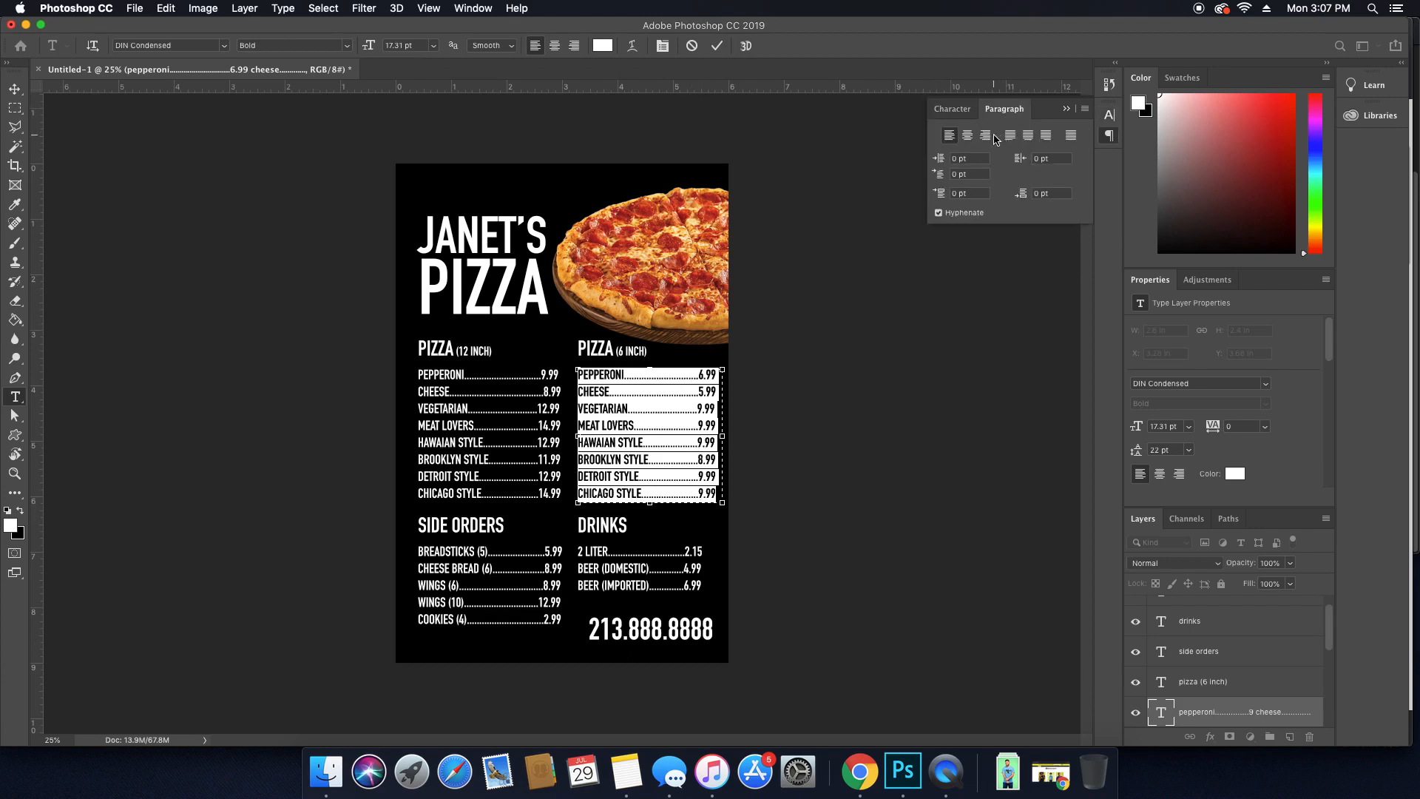
click(1028, 135)
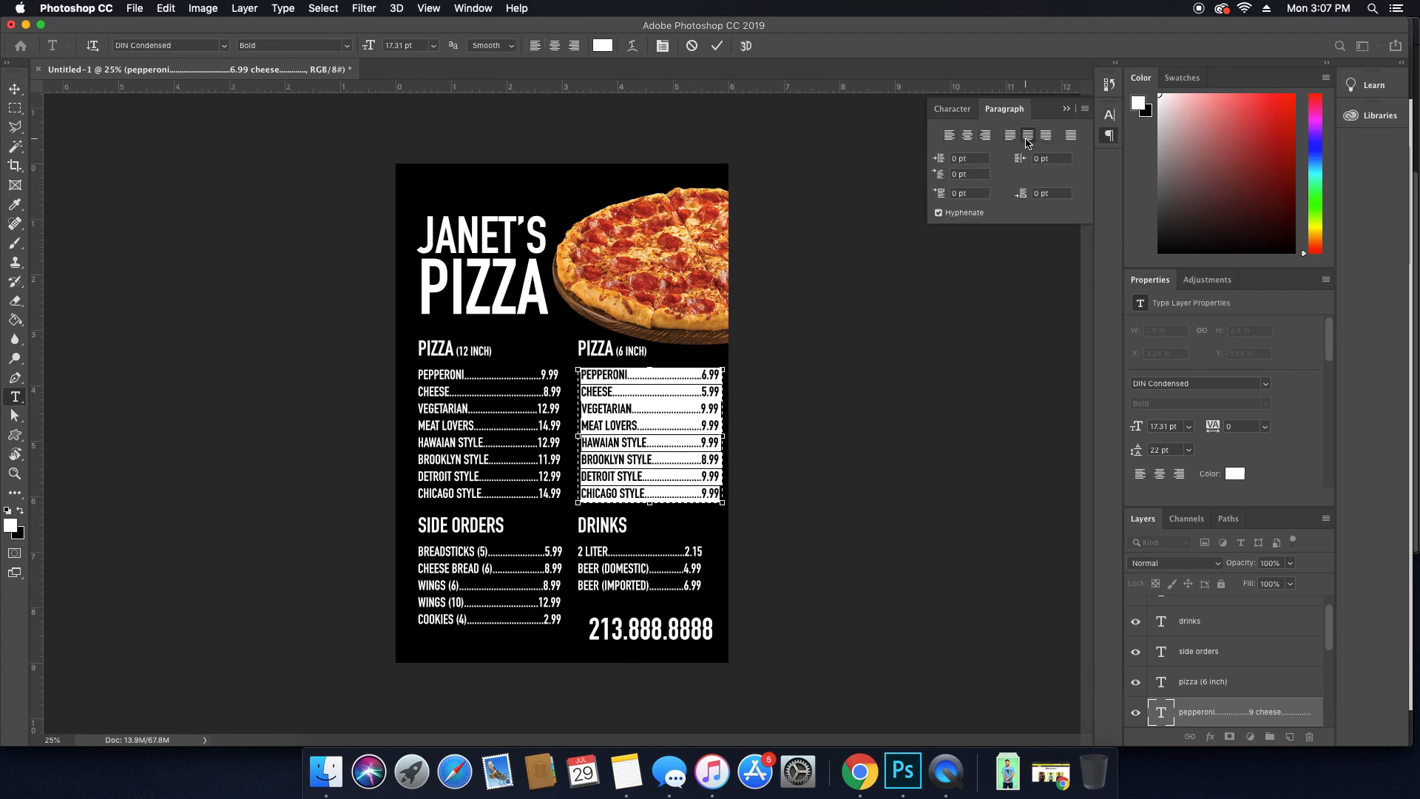
click(642, 413)
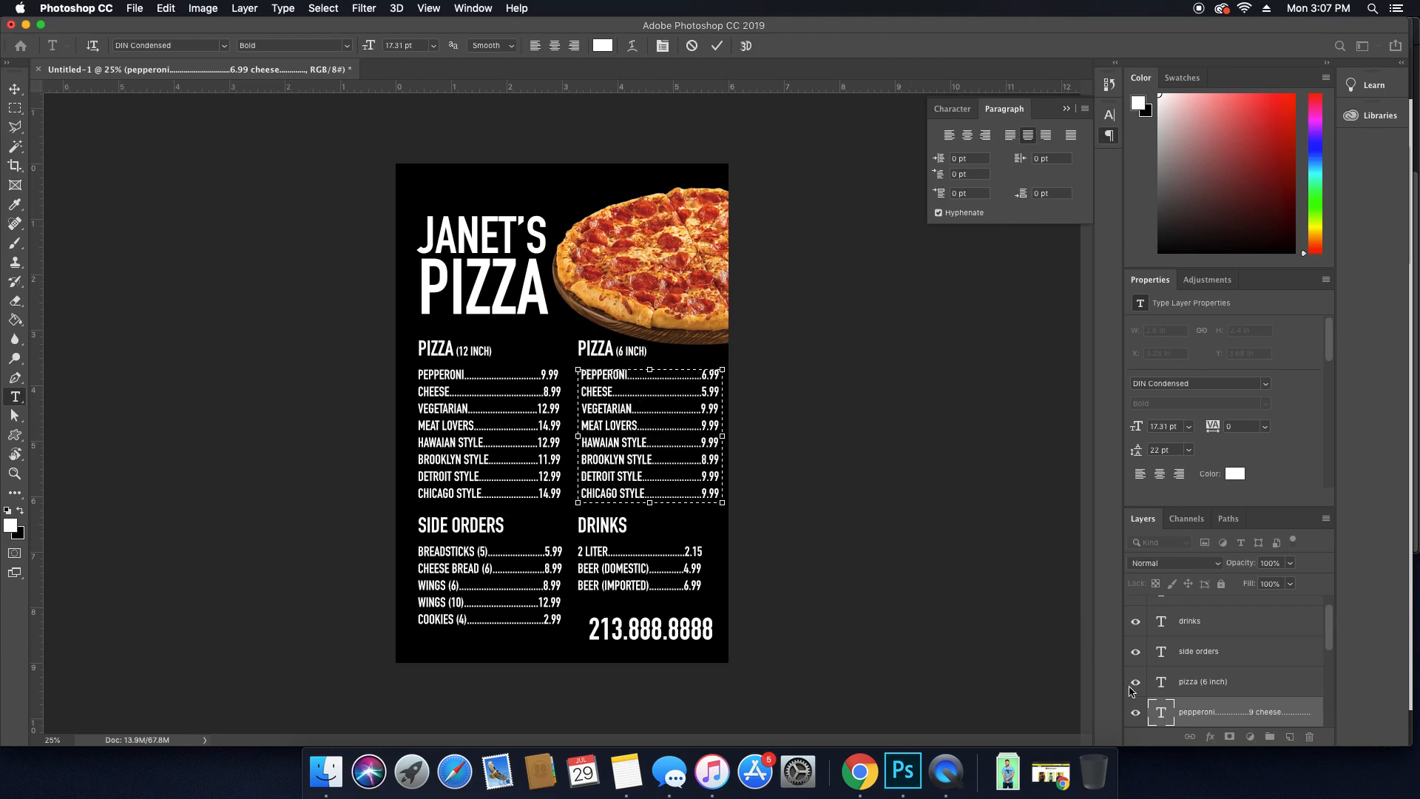
click(1156, 708)
Apply the same Justify Last Centered alignment to all lines of the 12-inch pizza price list and commit it.
click(471, 441)
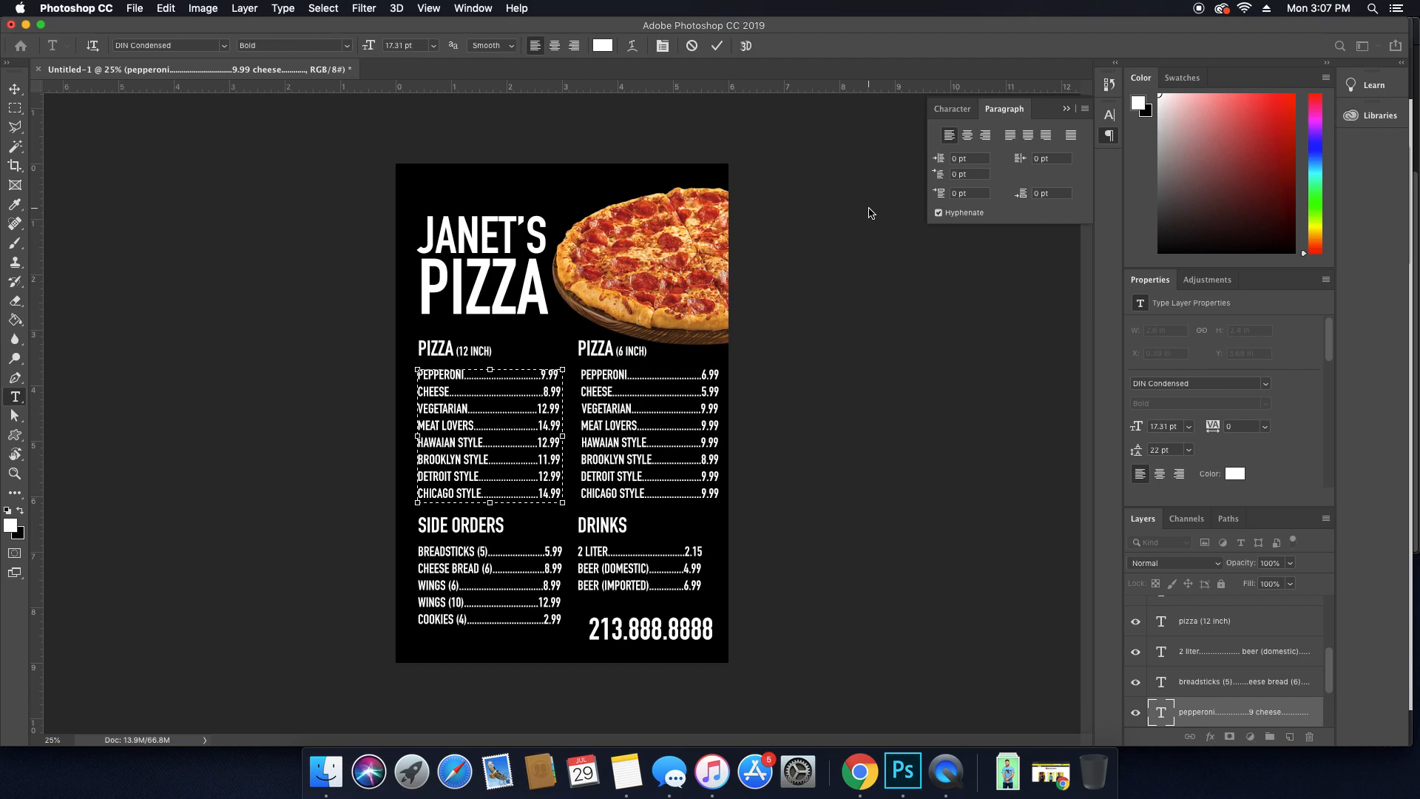
key(super+a)
click(1027, 138)
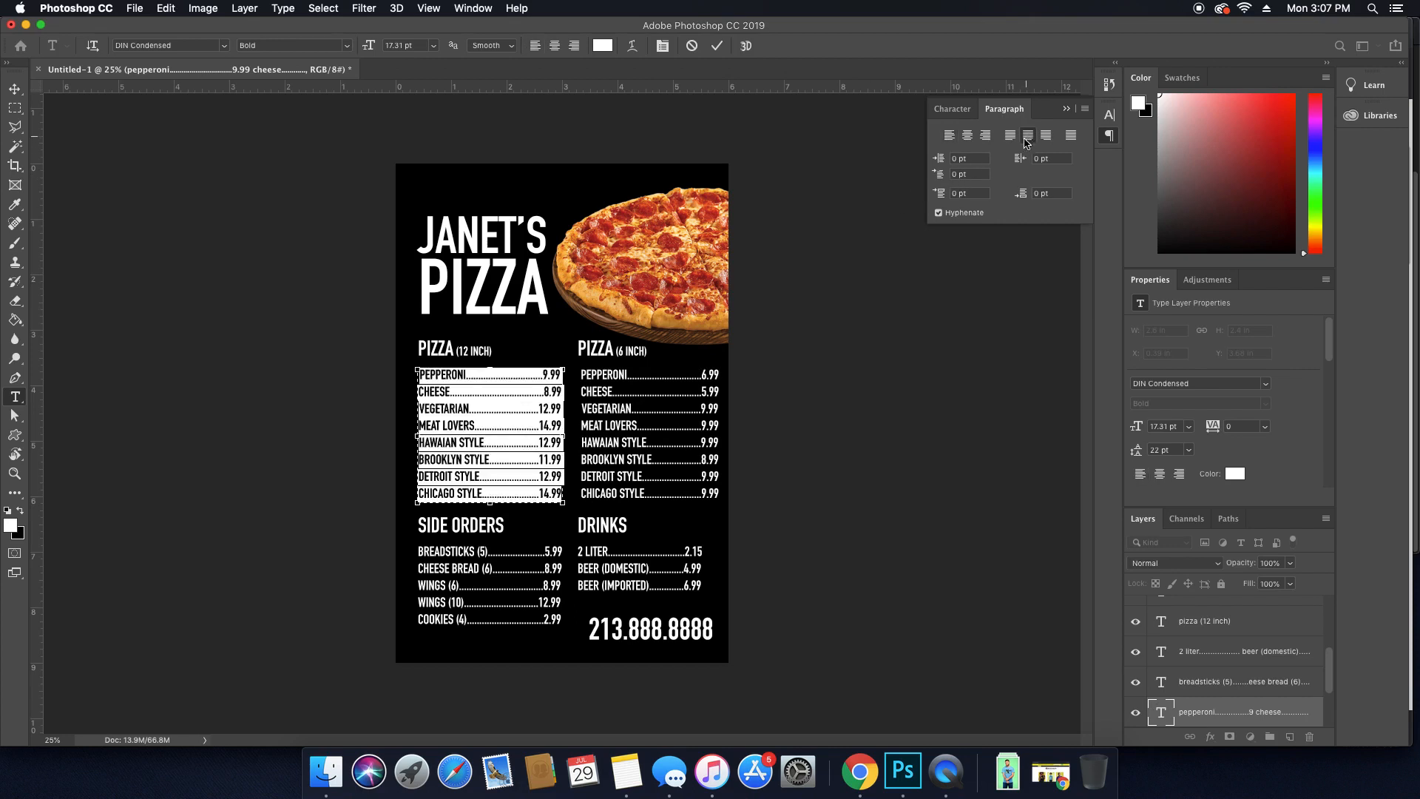
key(super+Return)
key(v)
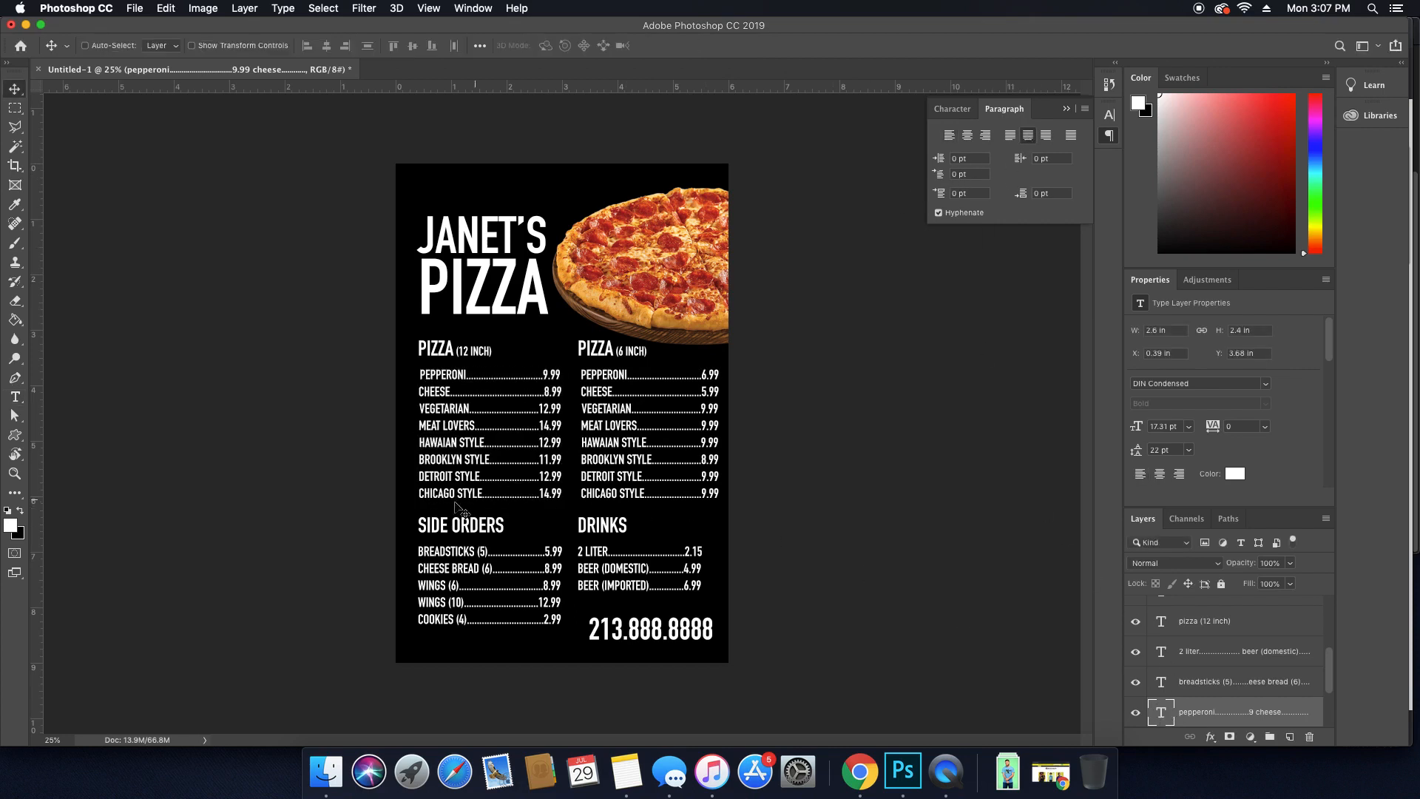
key(t)
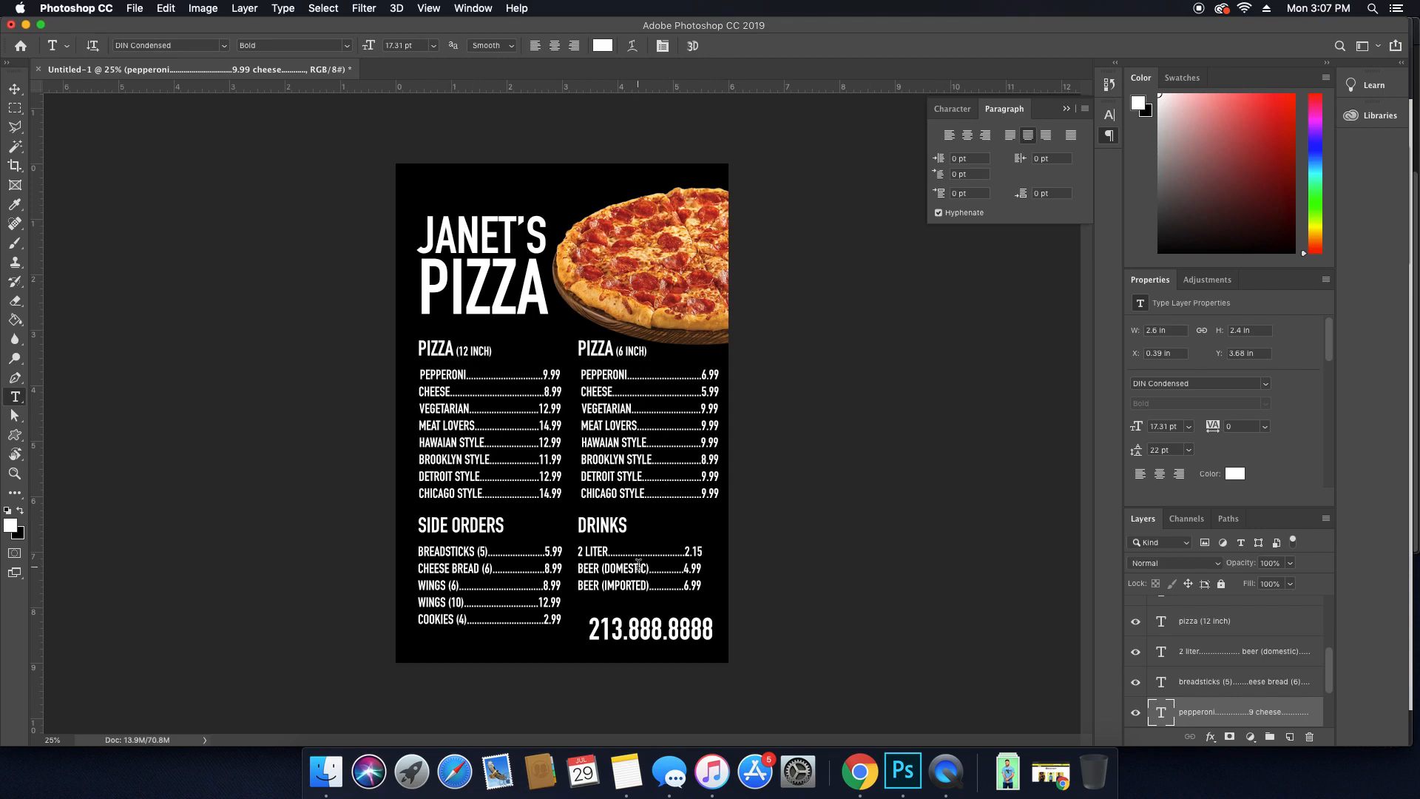
Apply Justify Last Centered alignment to all lines of the drinks price list and commit it.
click(638, 567)
key(super+a)
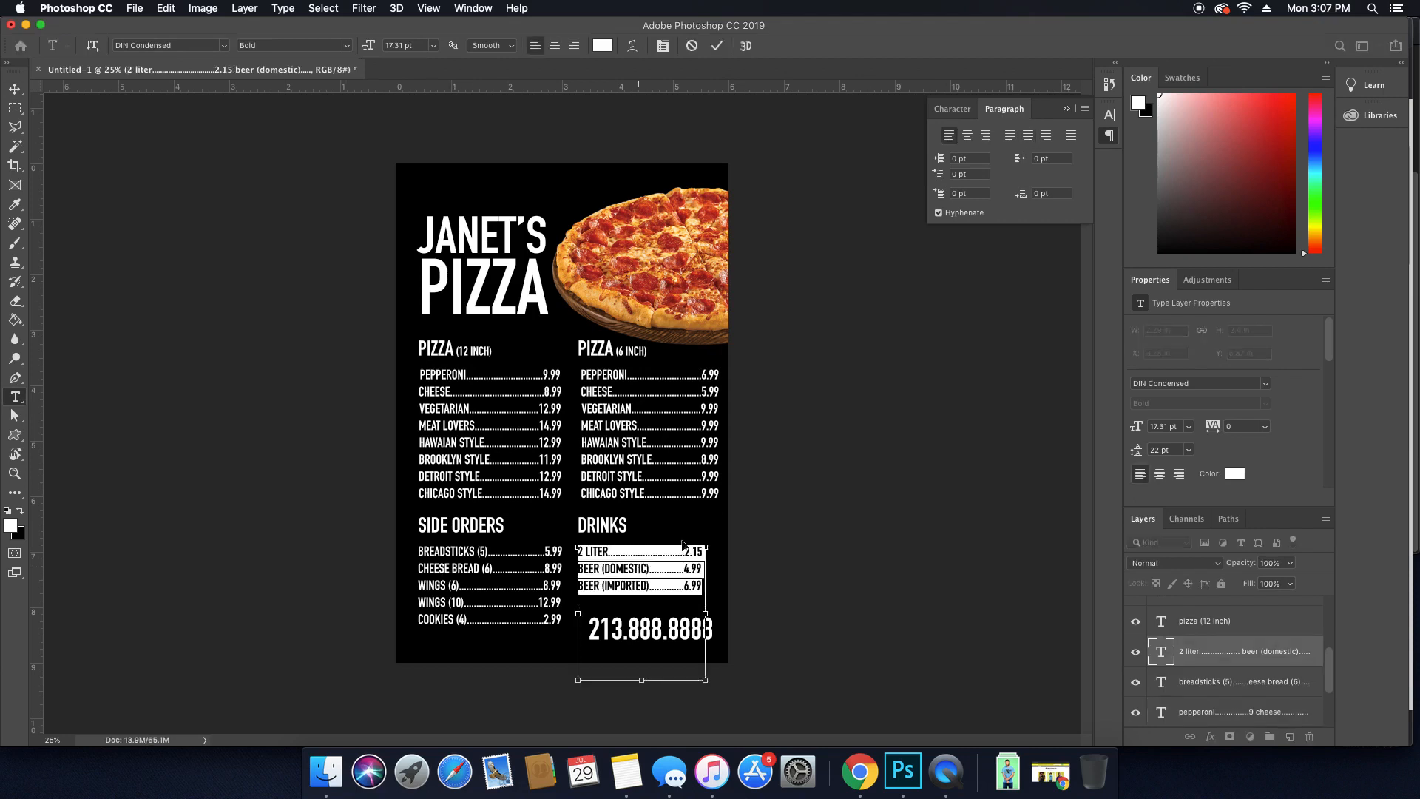
click(1028, 136)
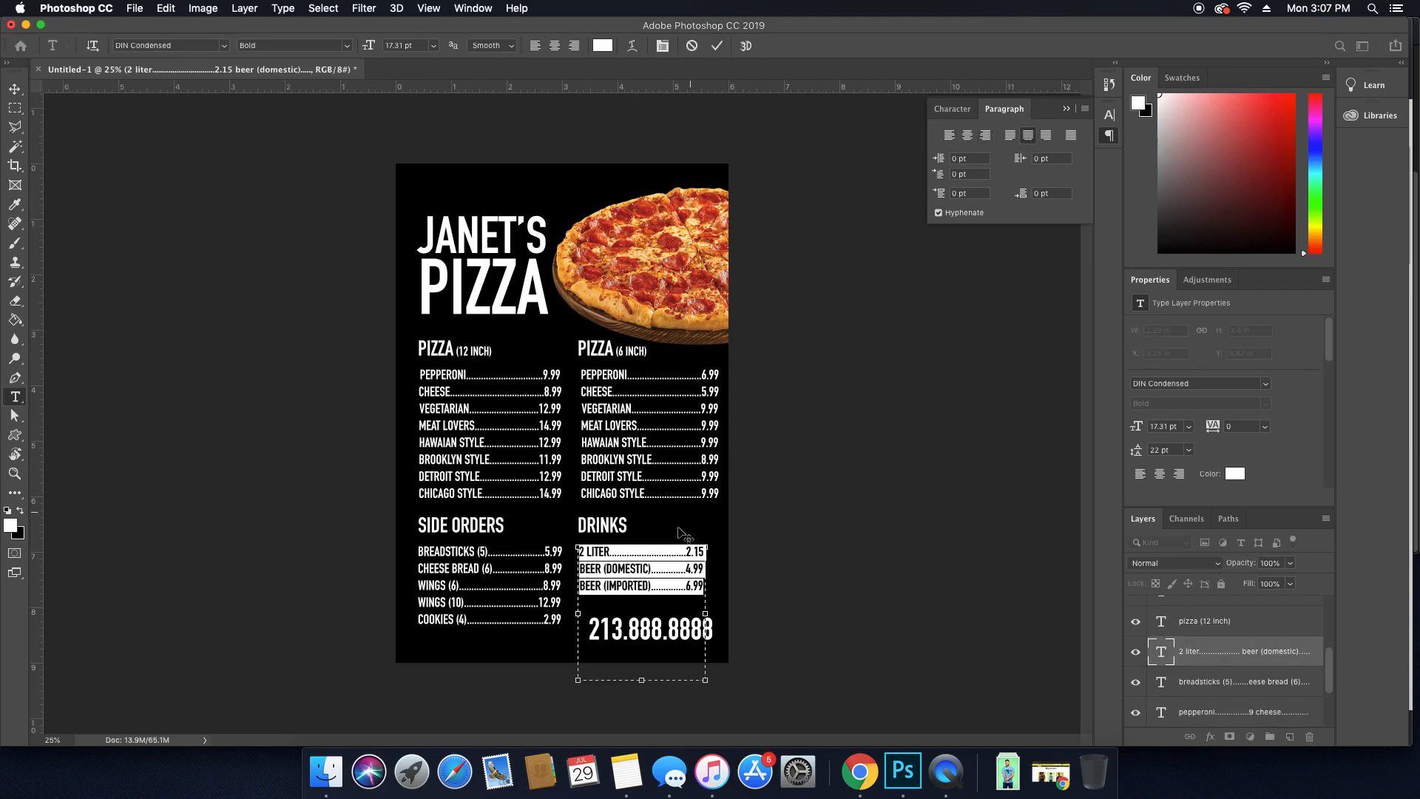
click(1163, 658)
key(v)
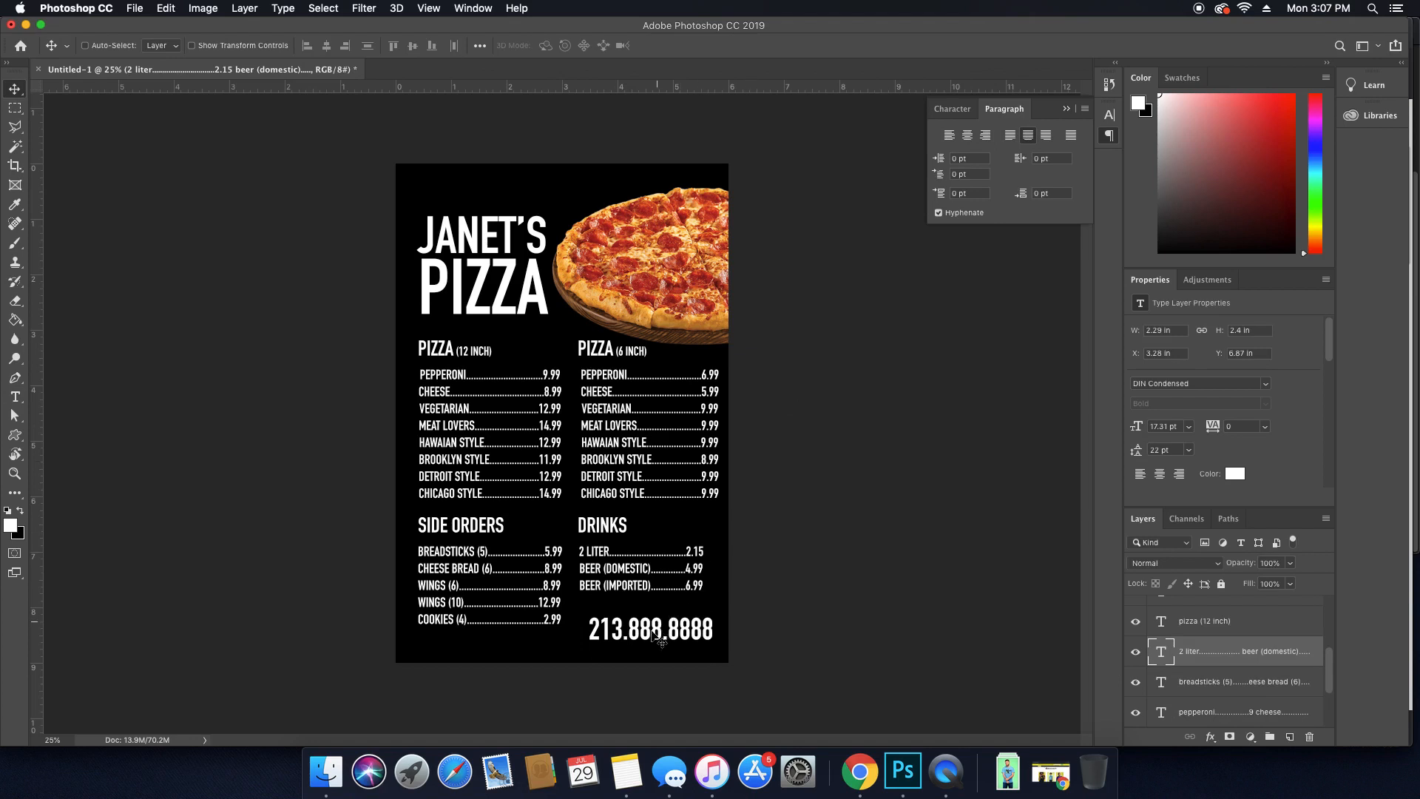
Duplicate the phone number beneath the side orders and replace the copy's text with the restaurant's street address.
key(super)
super+click(665, 640)
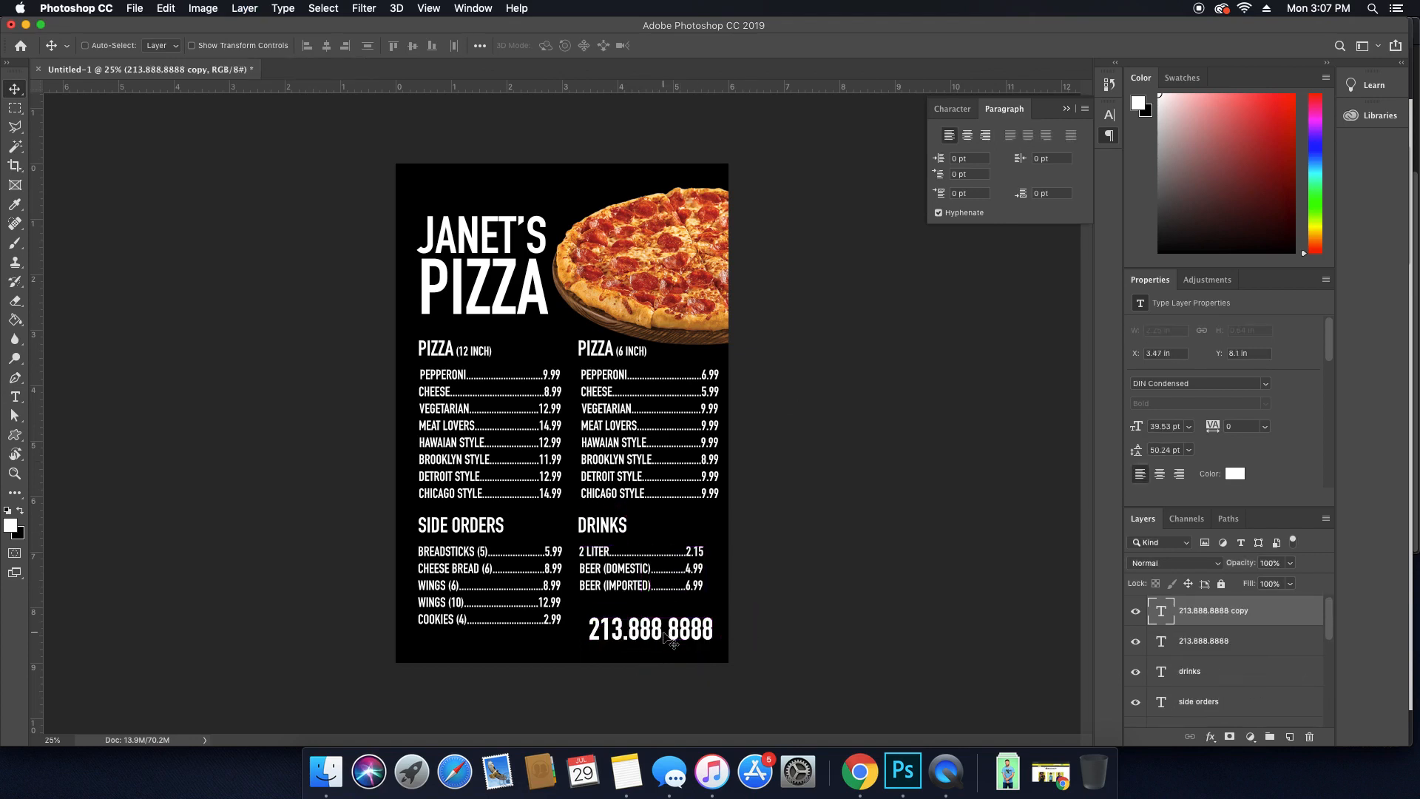
drag(666, 641, 499, 633)
double_click(499, 633)
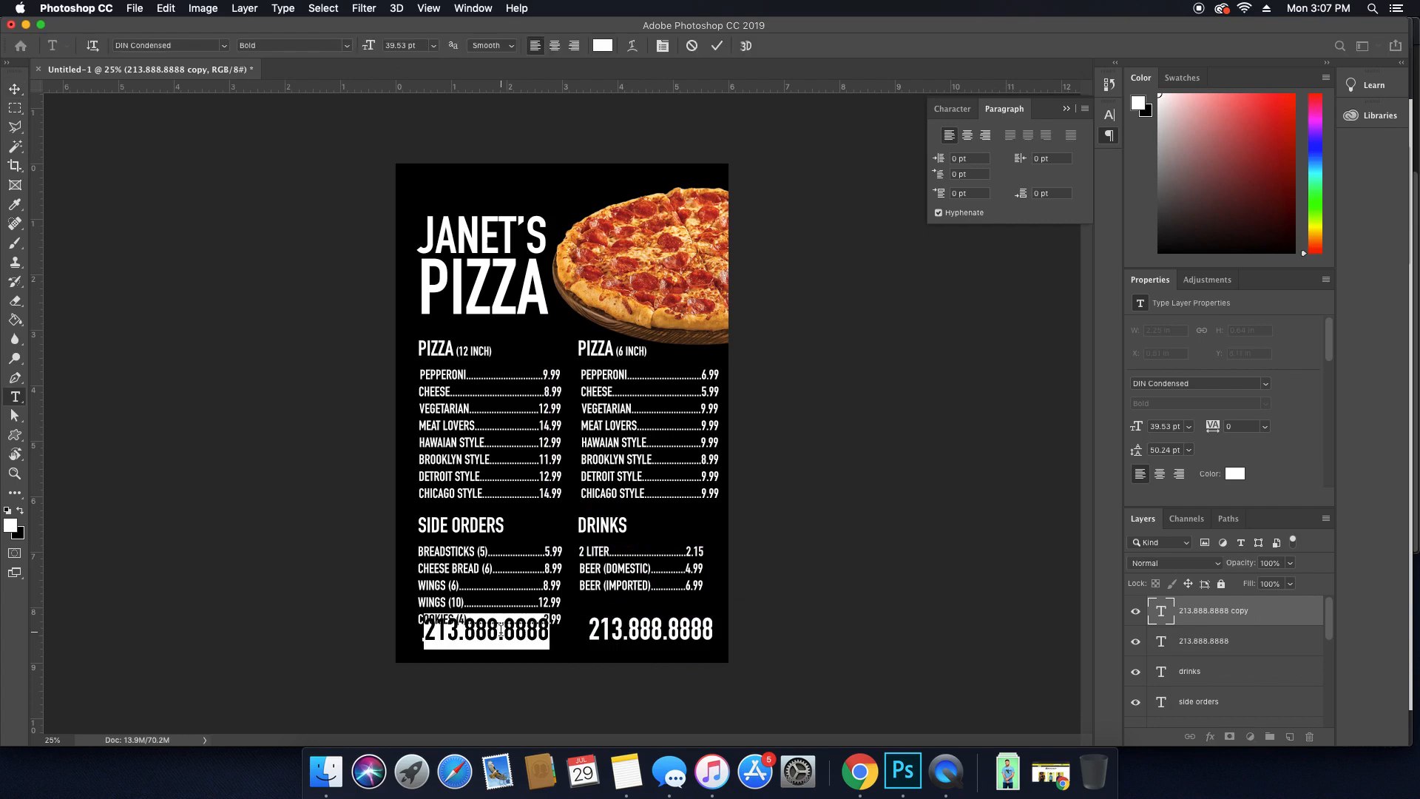
text(123)
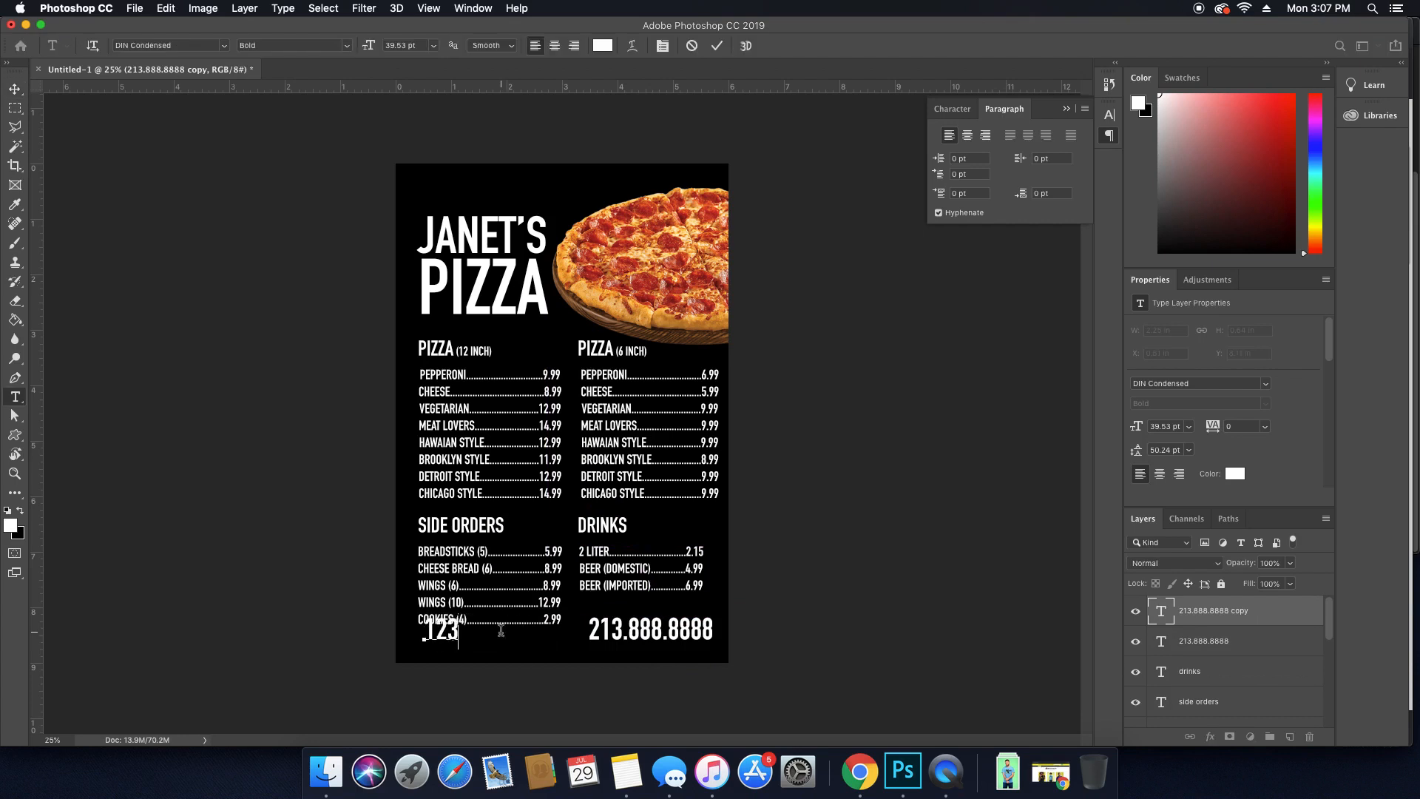
text(4 PIZZA STREET, PIZZA CITY)
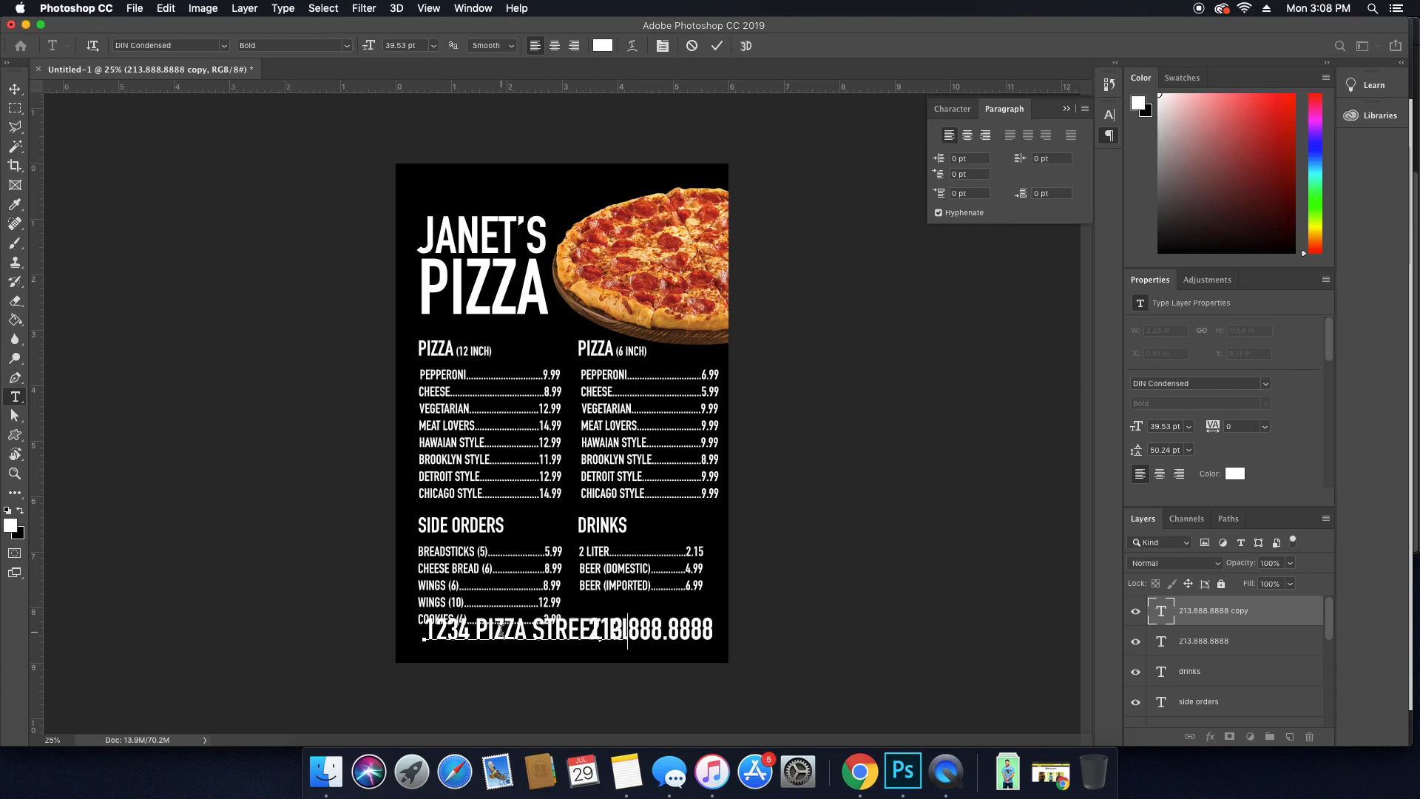
text(, U)
Reduce the whole address line to 16.53 pt, commit it and align it with the side orders column's left edge.
key(super+a)
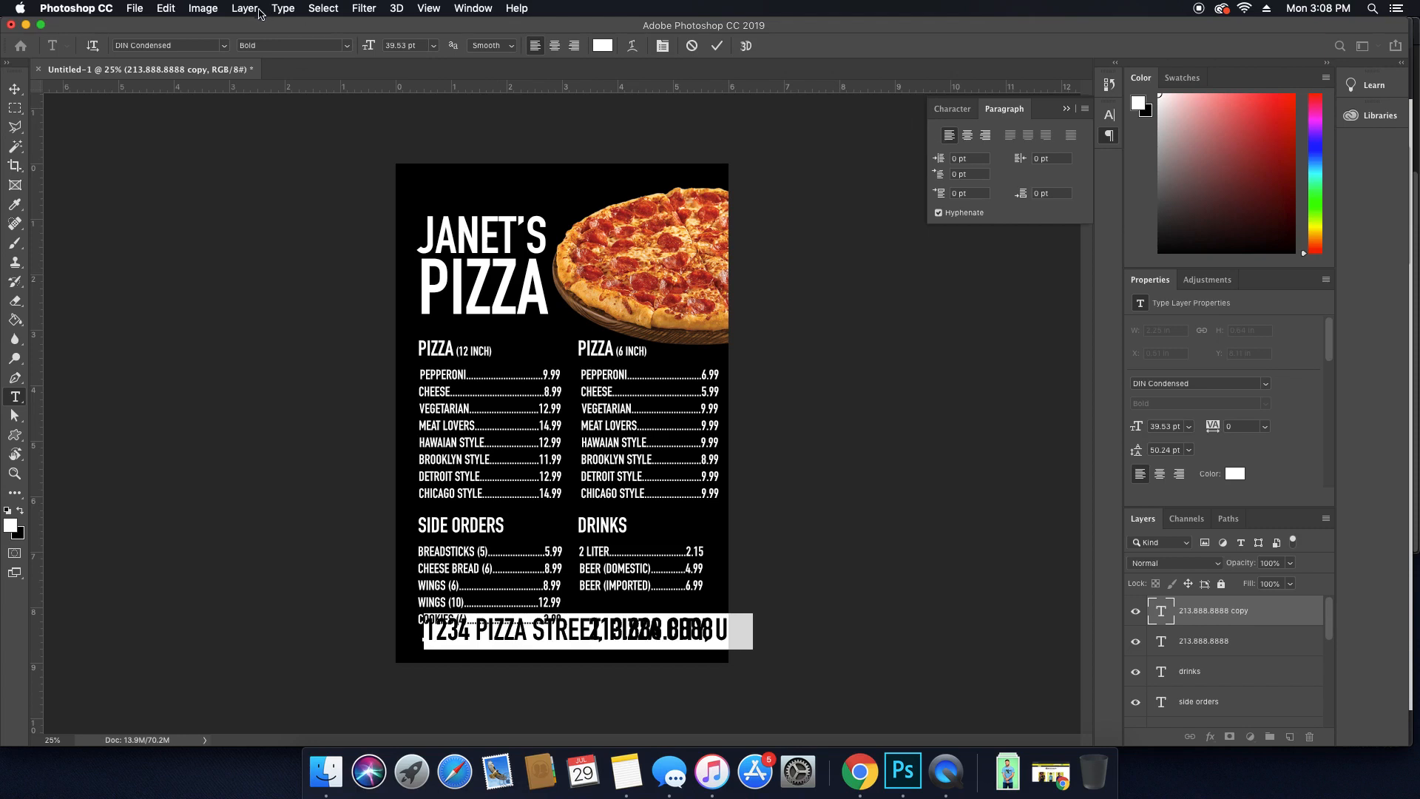
drag(368, 46, 348, 46)
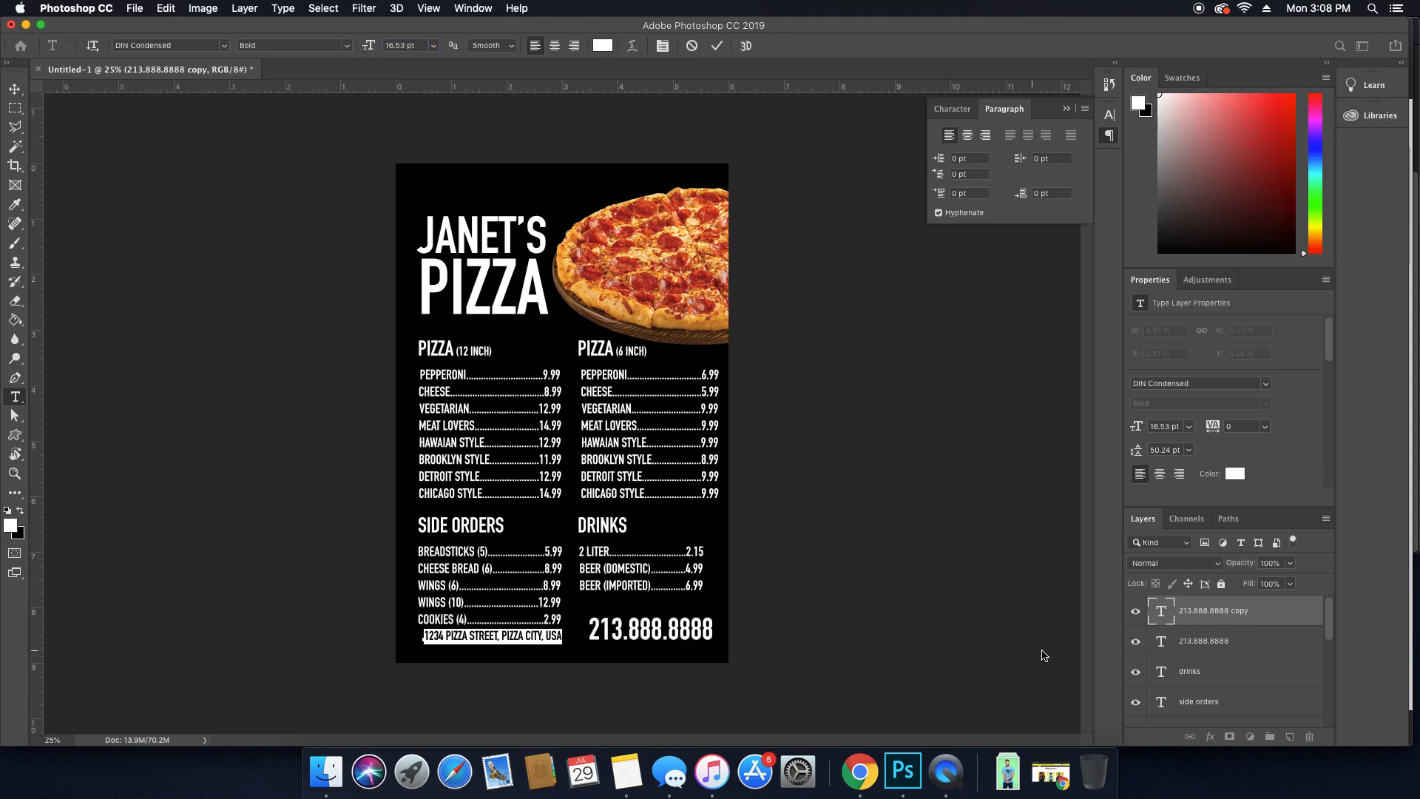
click(1164, 613)
key(v)
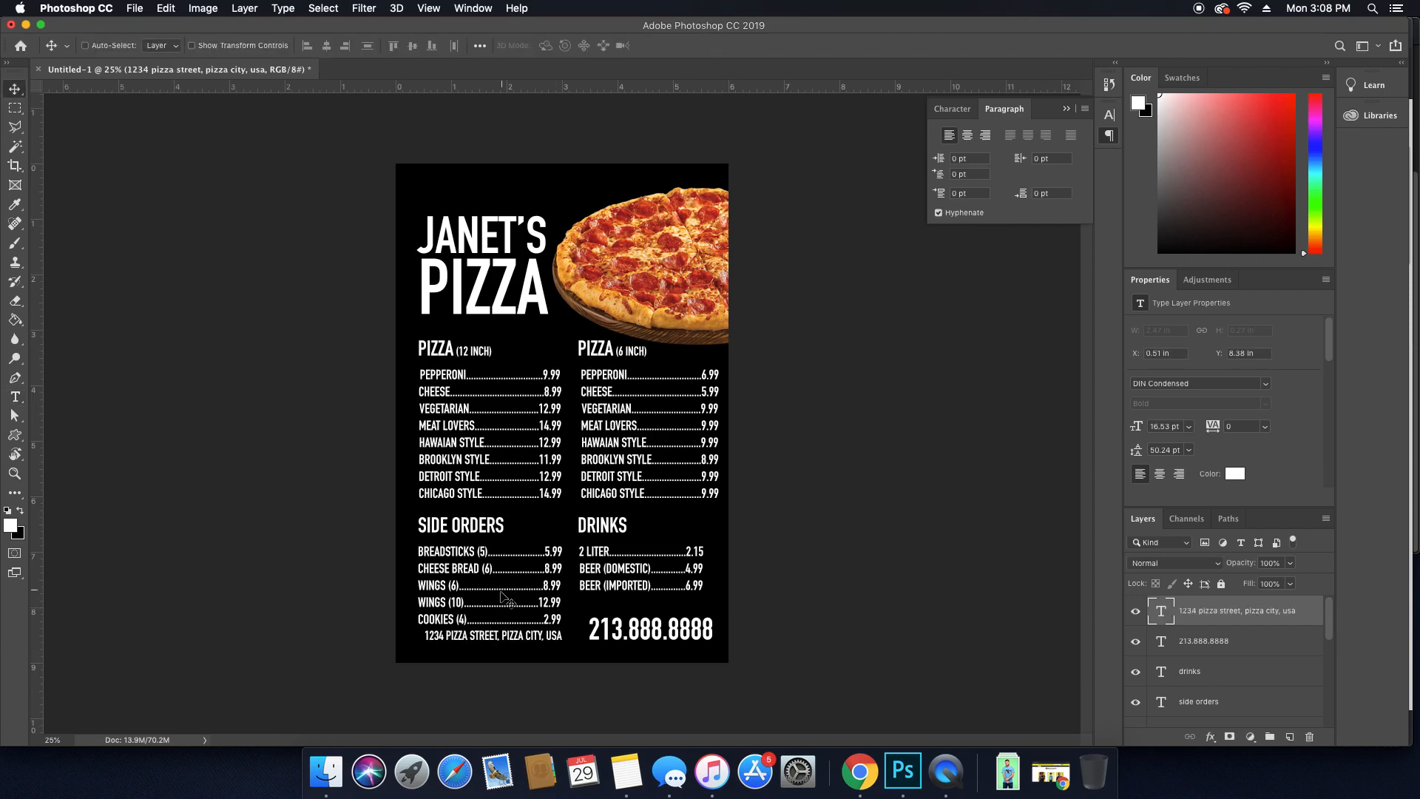
drag(503, 591, 481, 578)
Move the side orders section up, including its heading, and shift it up again together with the 12-inch pizza heading and list.
super+click(470, 592)
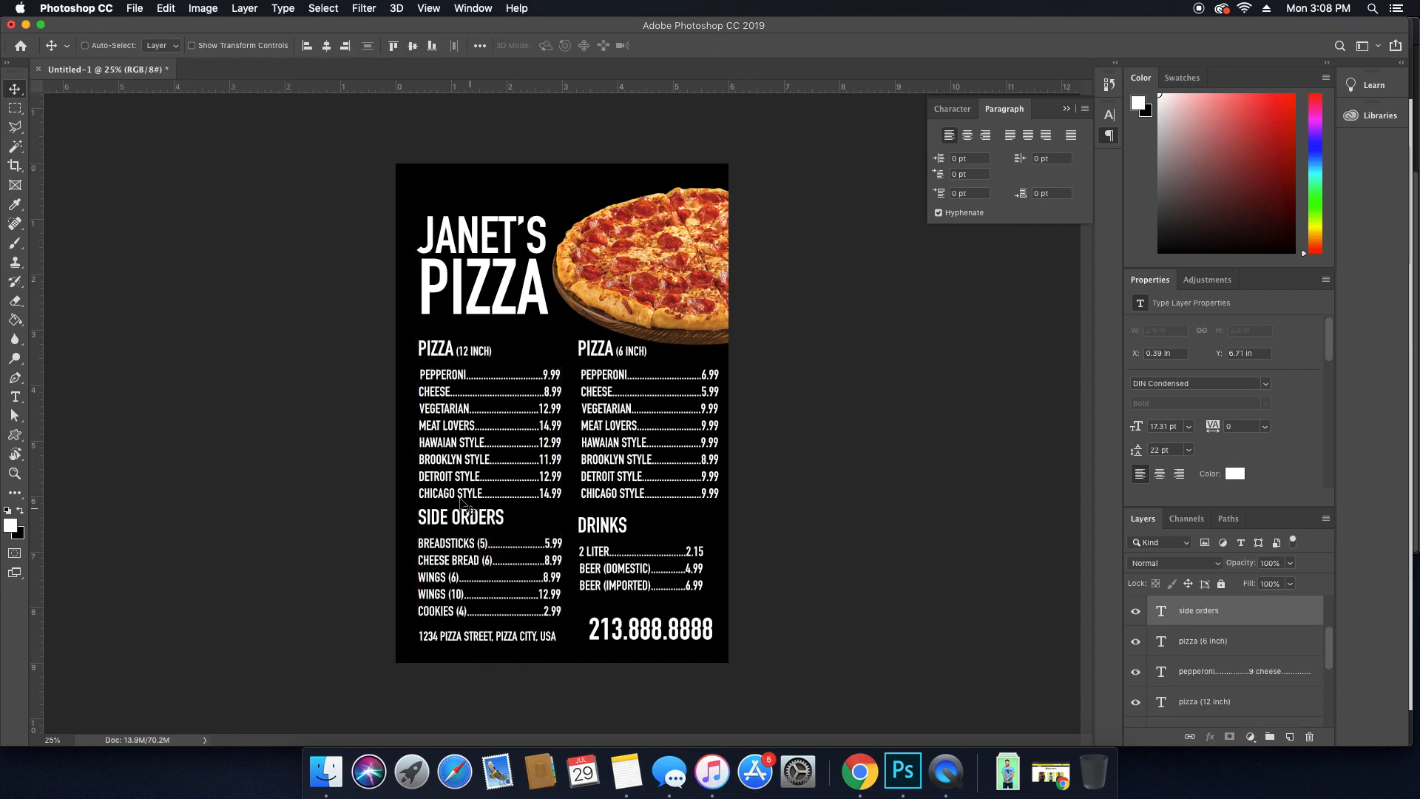
shift+click(453, 354)
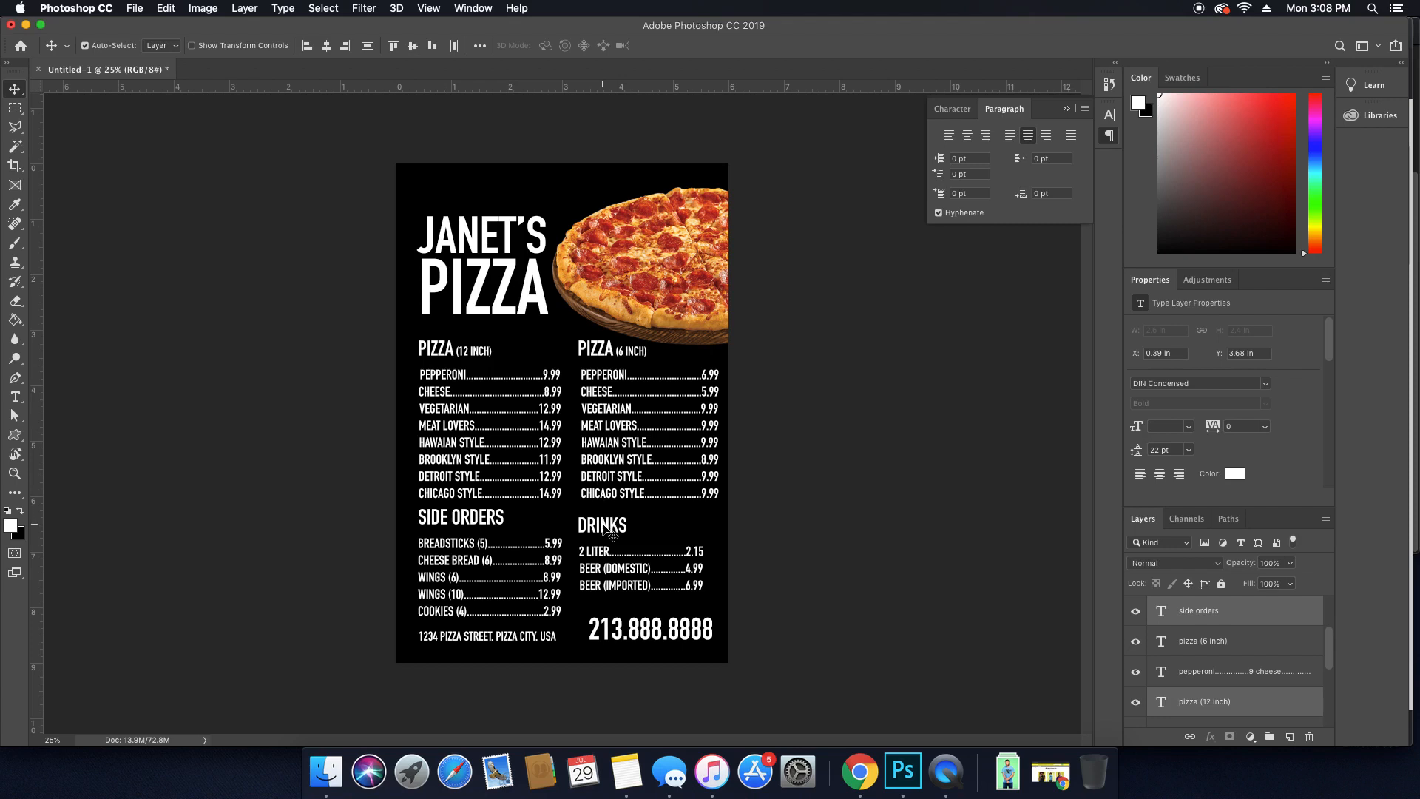
drag(528, 484, 528, 476)
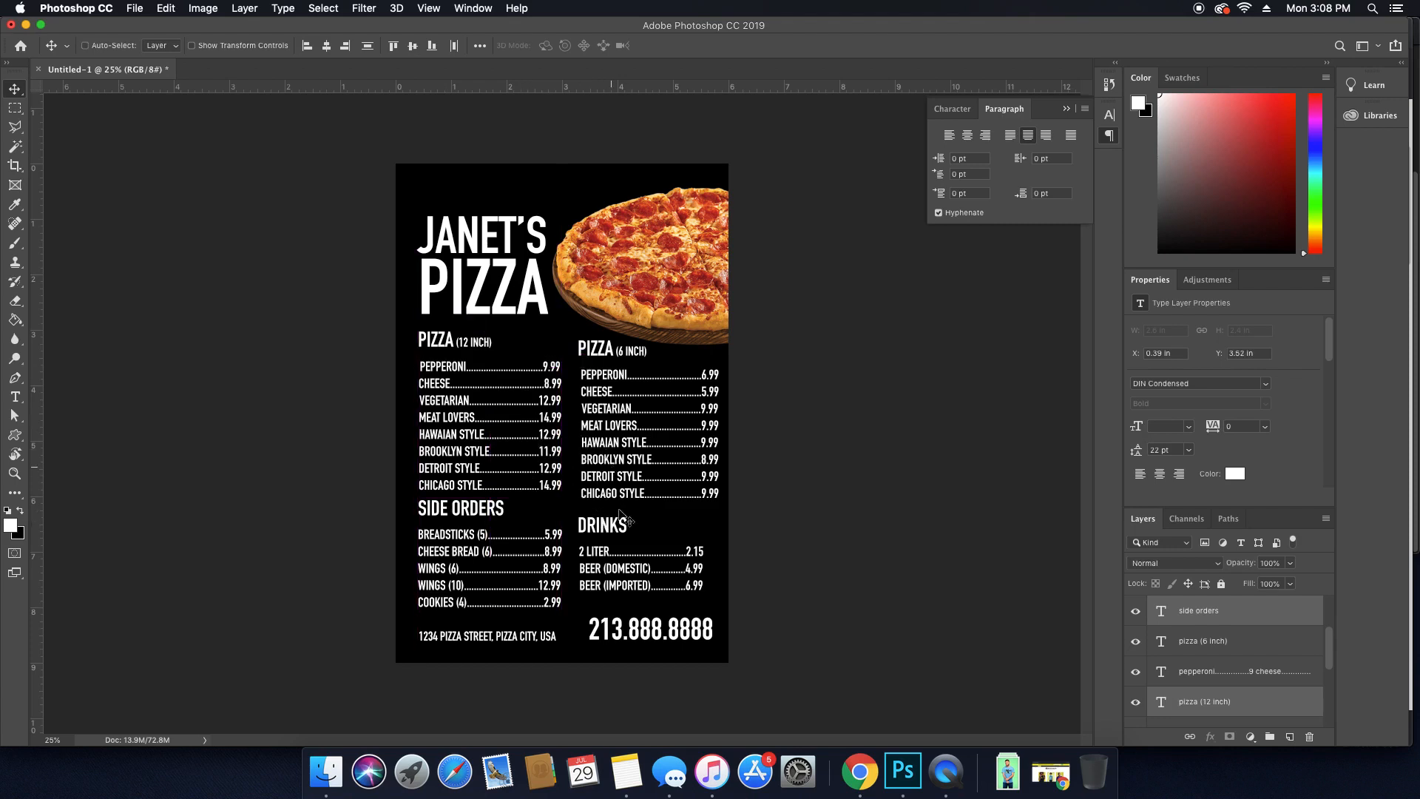
Move the Drinks heading slightly up and its price list up about 0.17 in to follow it.
drag(606, 526, 607, 520)
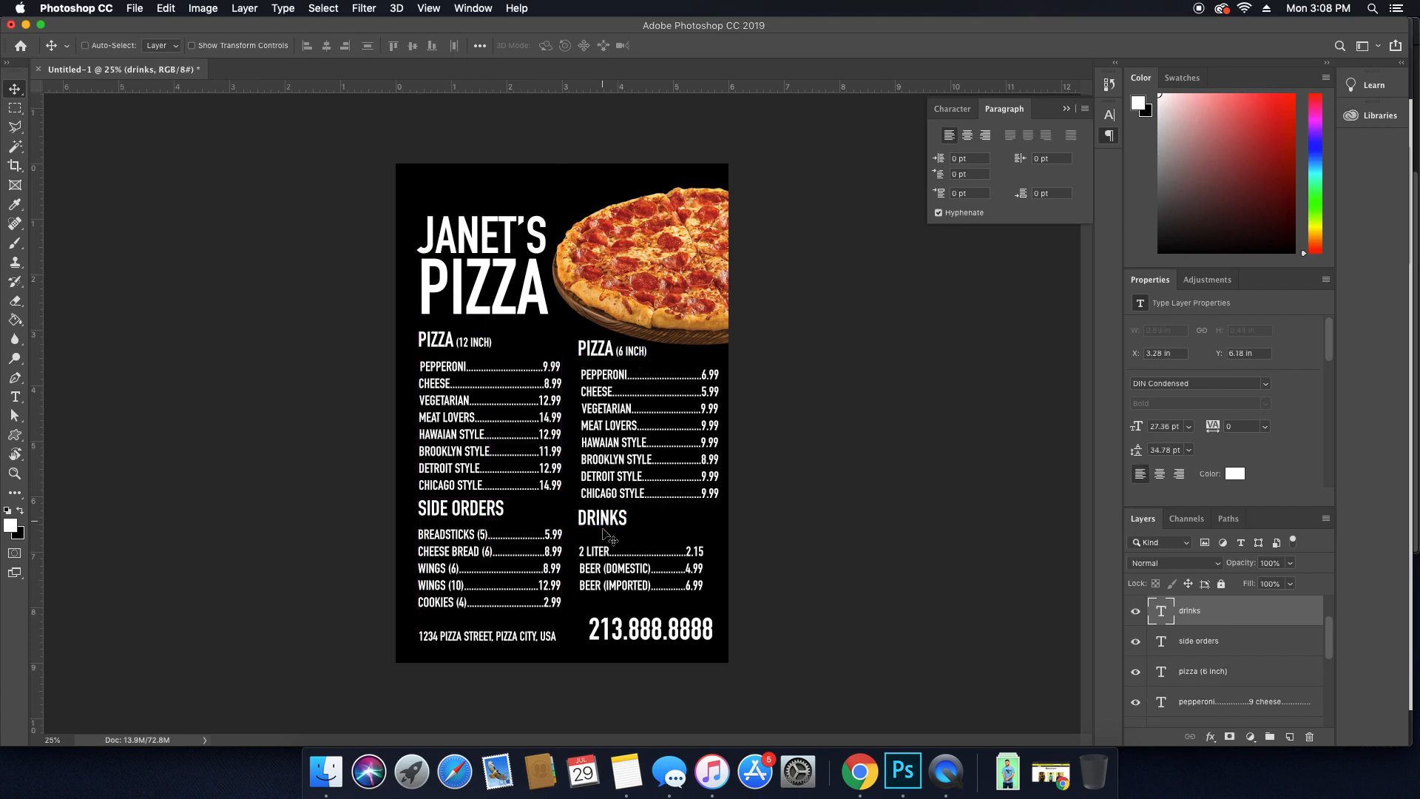
drag(605, 571, 604, 562)
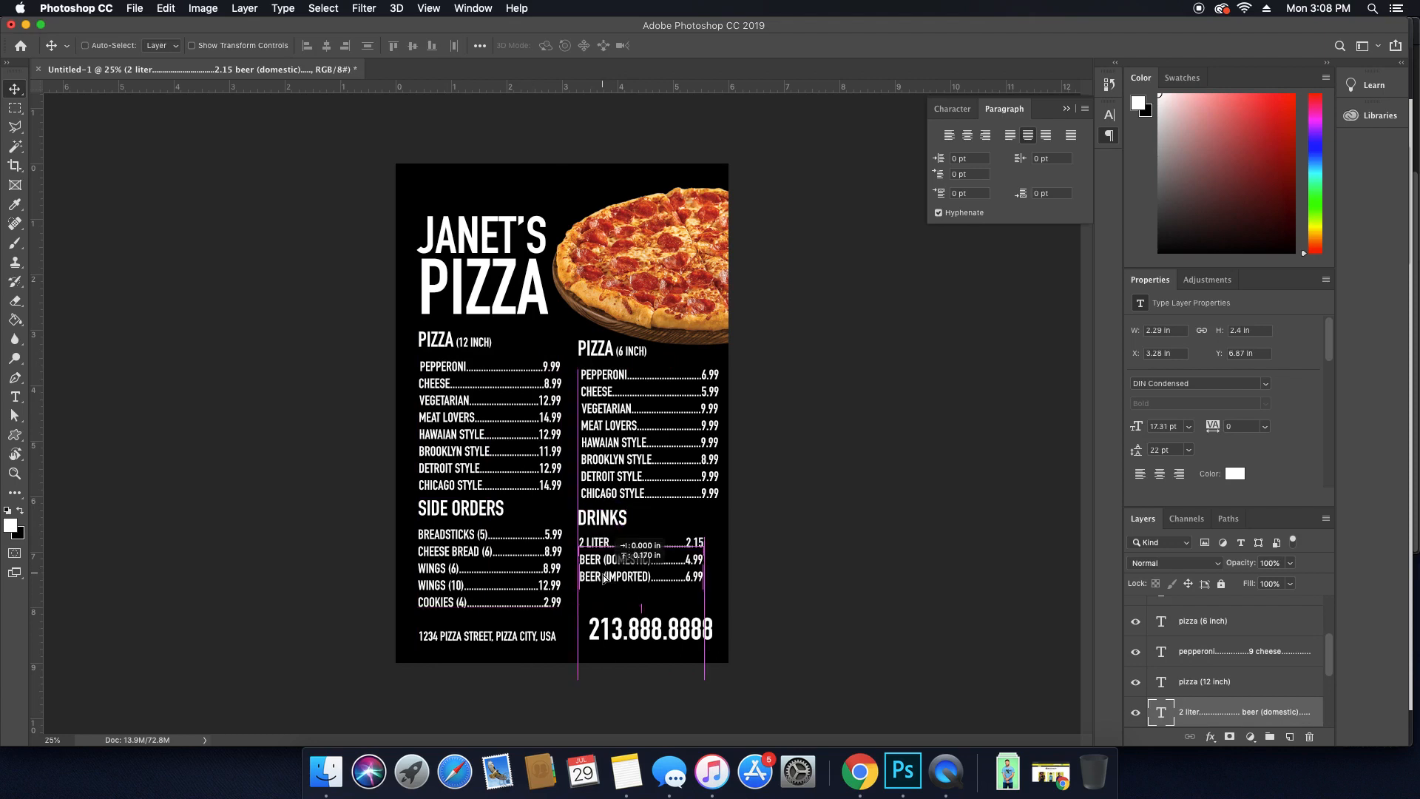
key(super)
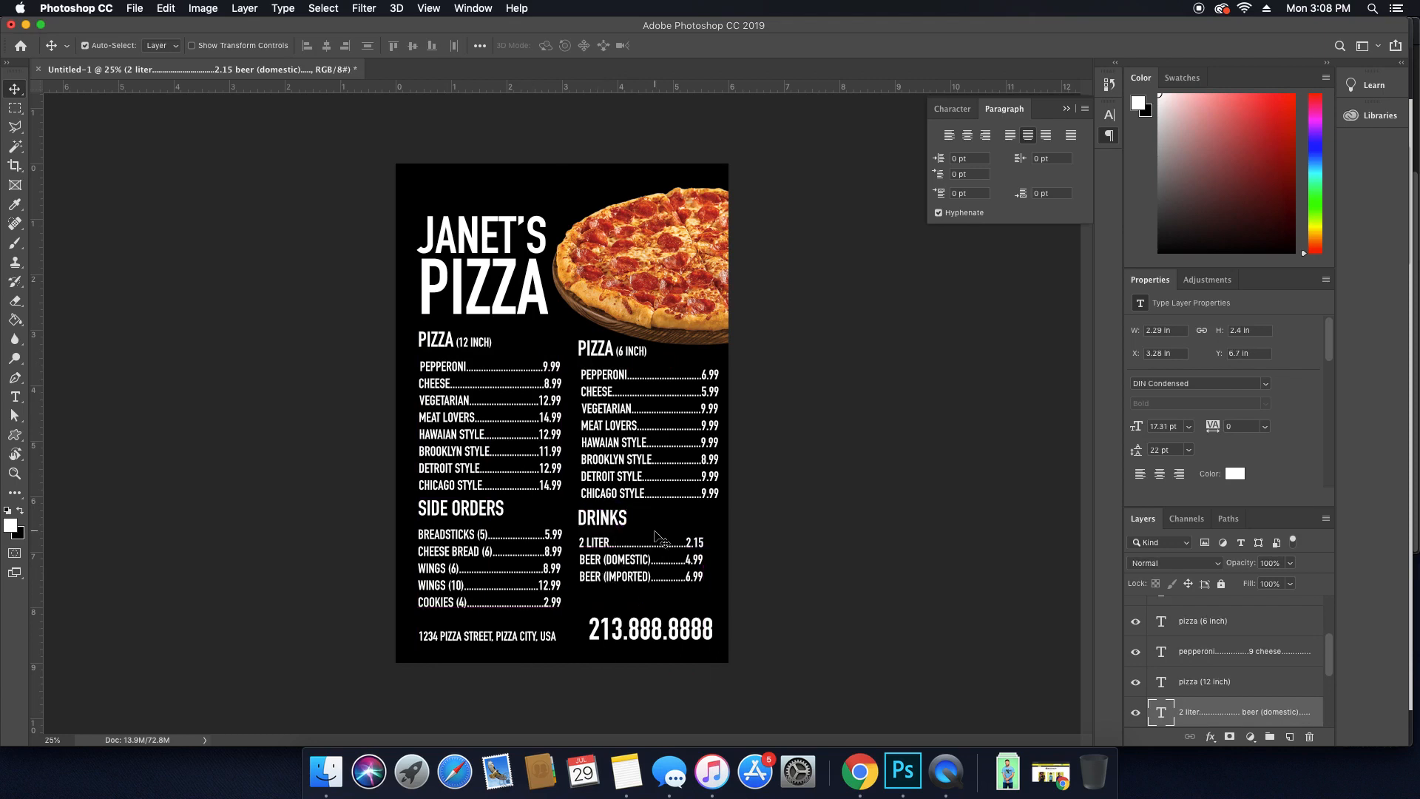
Leave the address text unchanged and move the phone number about 0.12 in left and 0.05 in down.
double_click(520, 634)
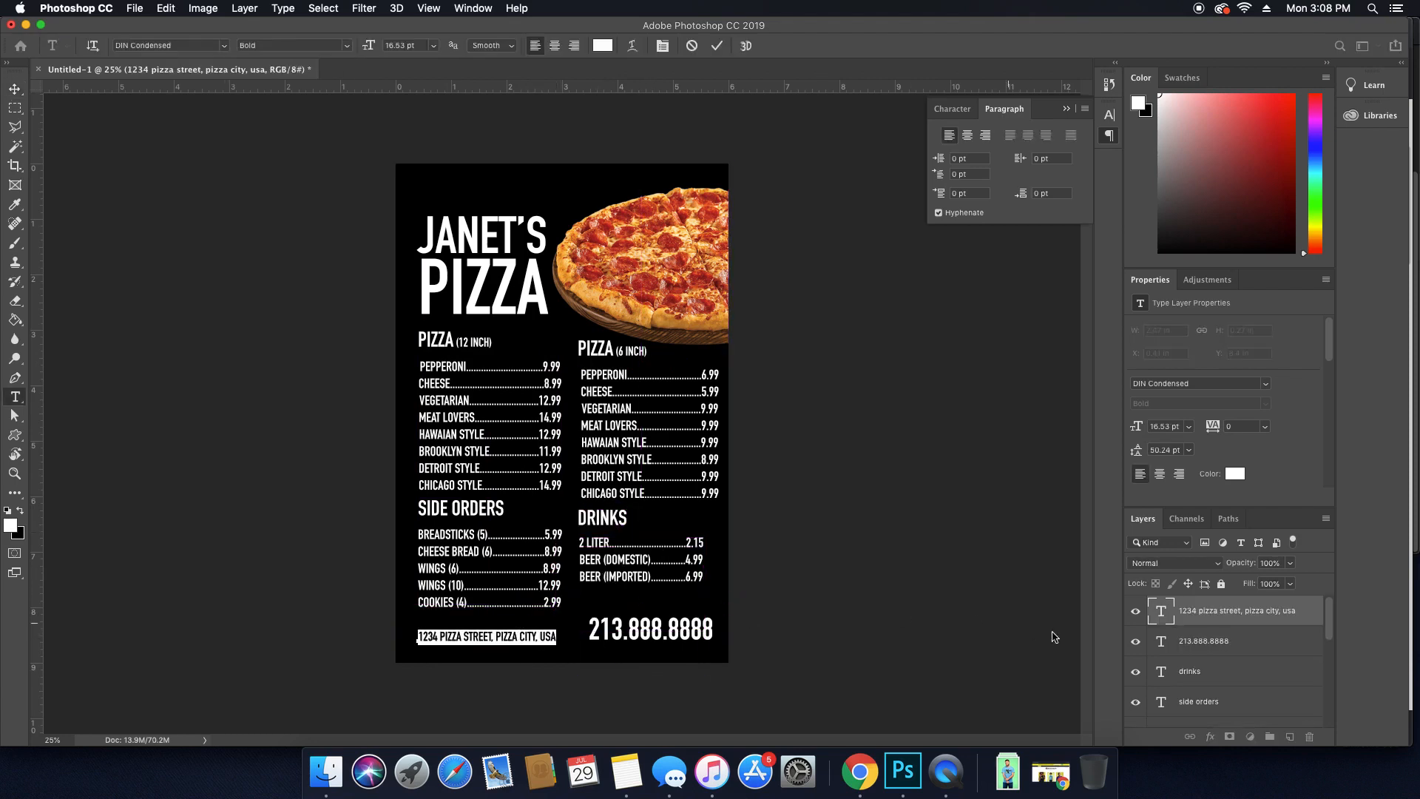
key(Escape)
super+click(701, 631)
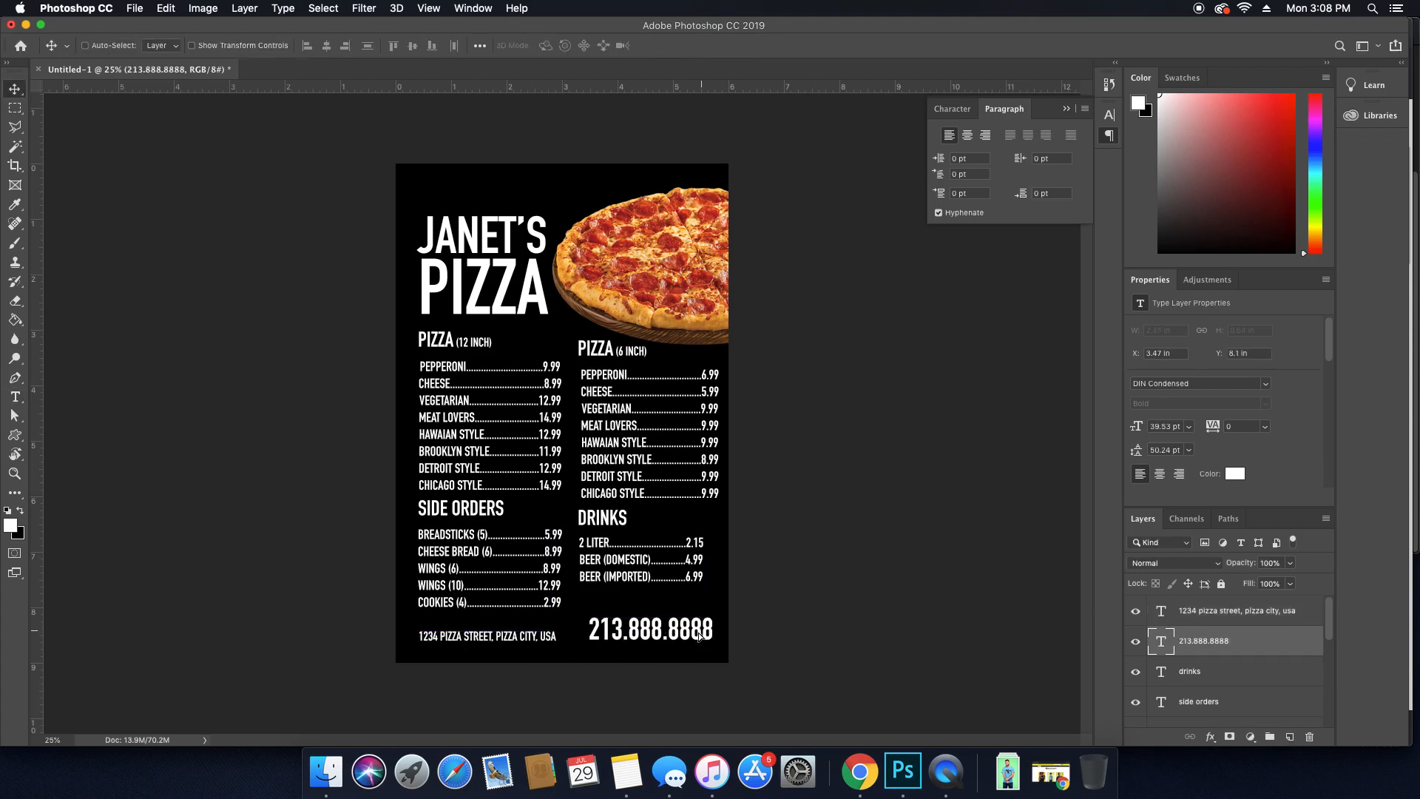
drag(702, 632, 697, 634)
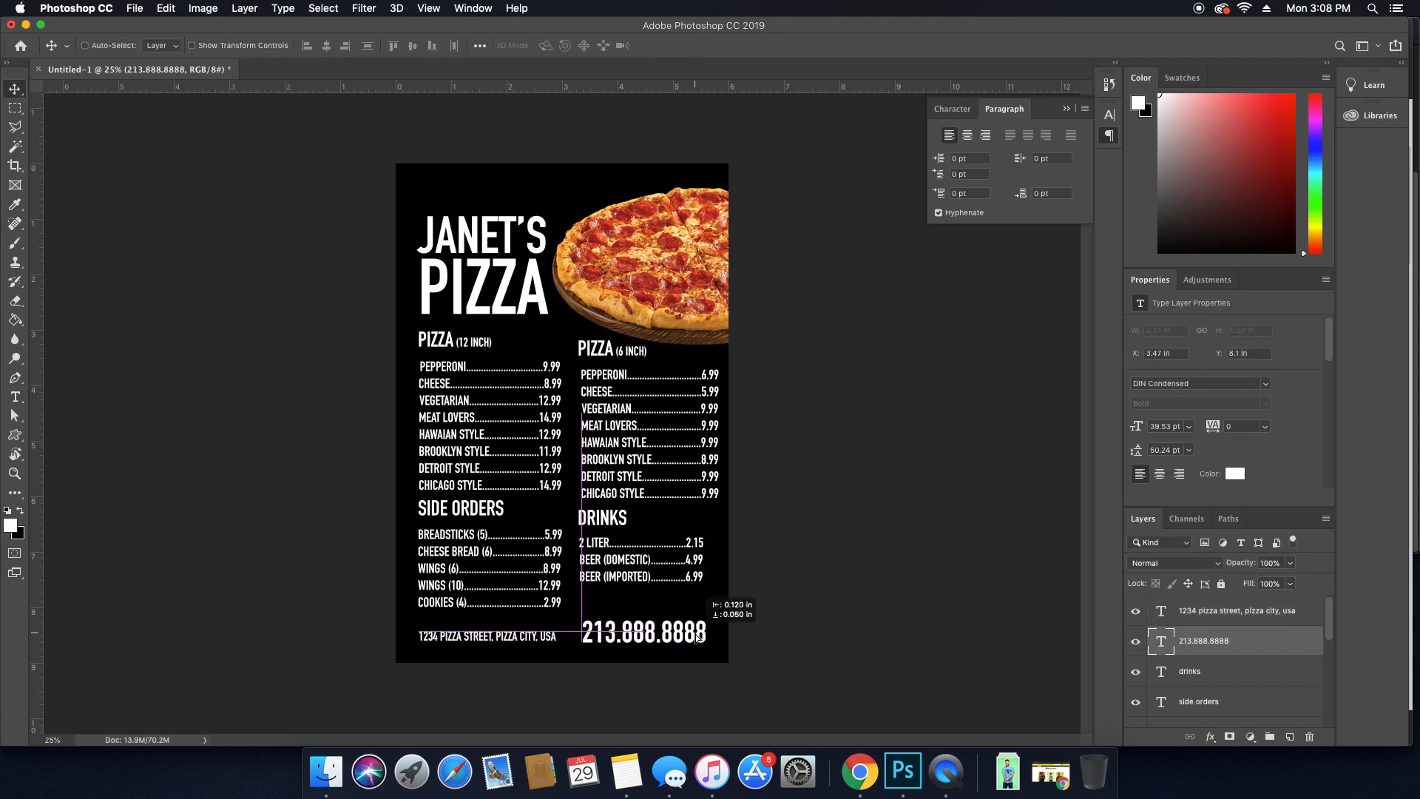
Duplicate the address line above the phone number and replace the copy's text with "Yes, we deliver!".
super+click(505, 637)
drag(505, 638, 662, 608)
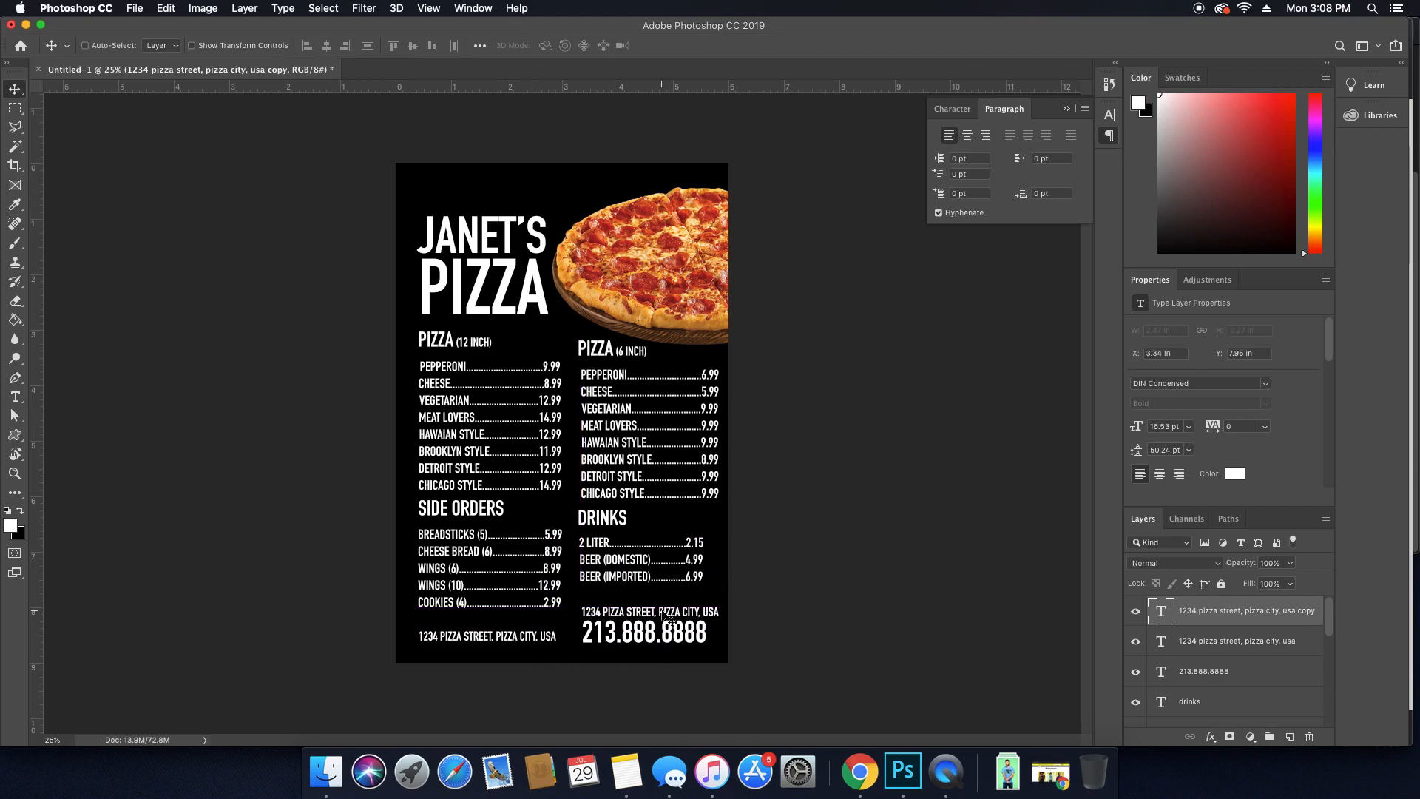
double_click(662, 609)
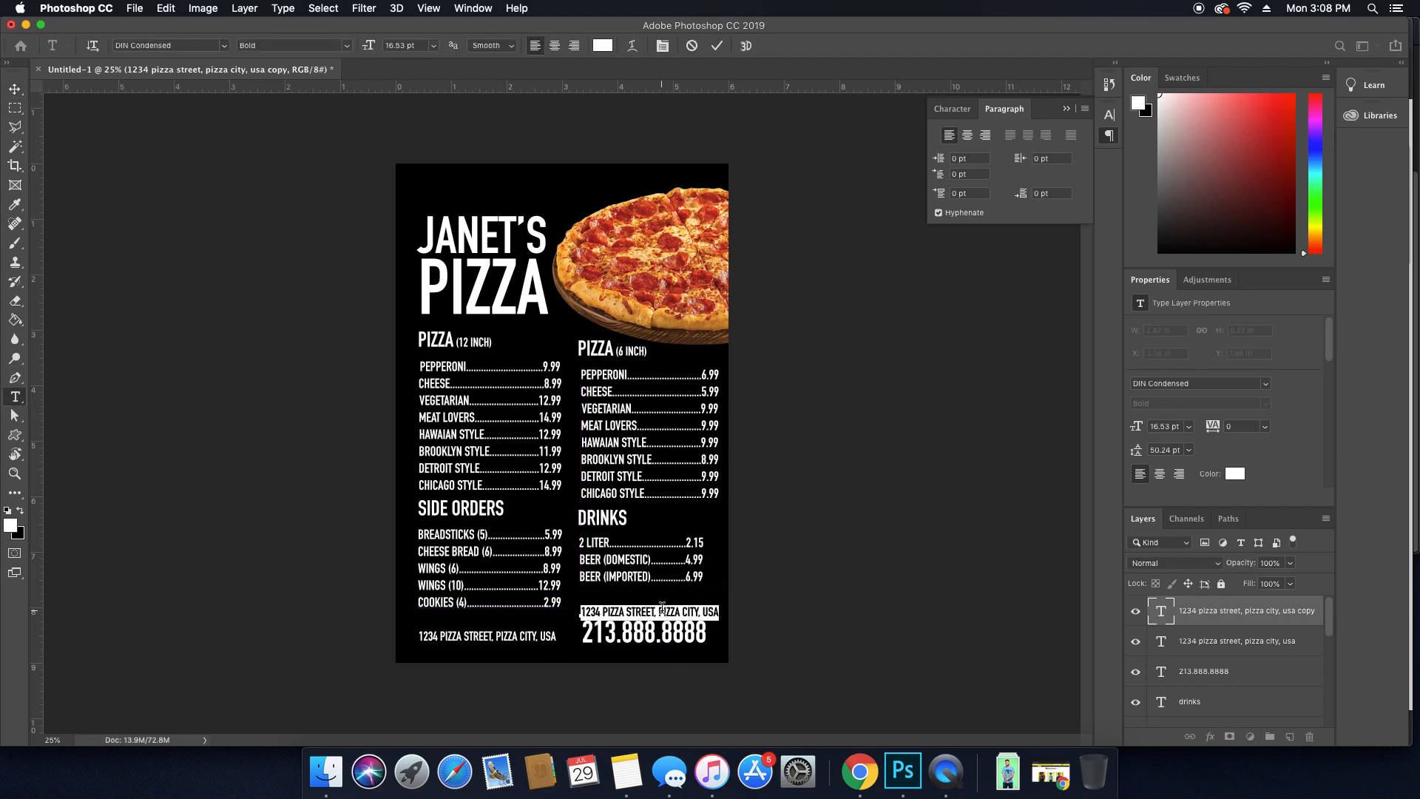
text(YES, WE DELIVER!)
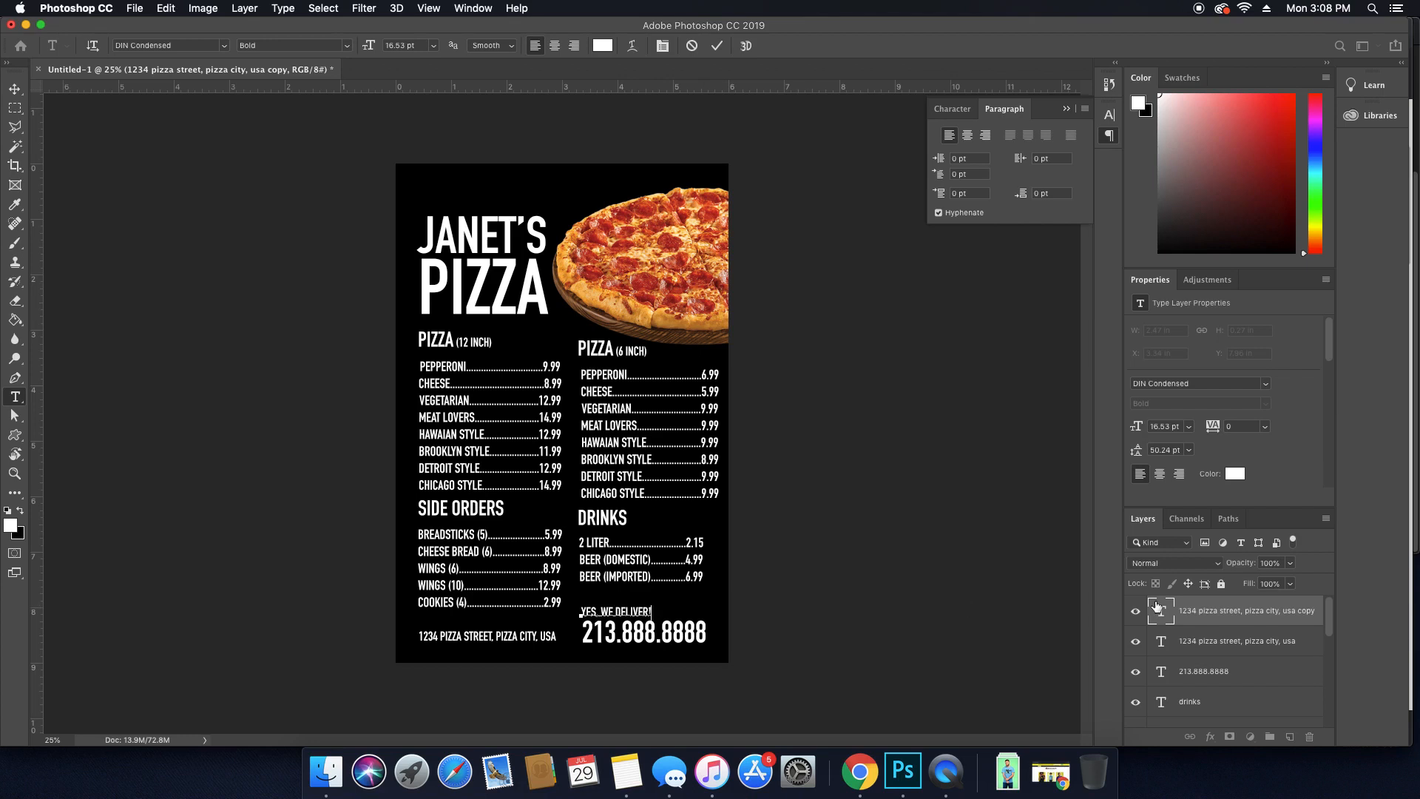
Apply Faux Italic to the "Yes, we deliver!" line and align it with the phone number's right end.
double_click(1159, 608)
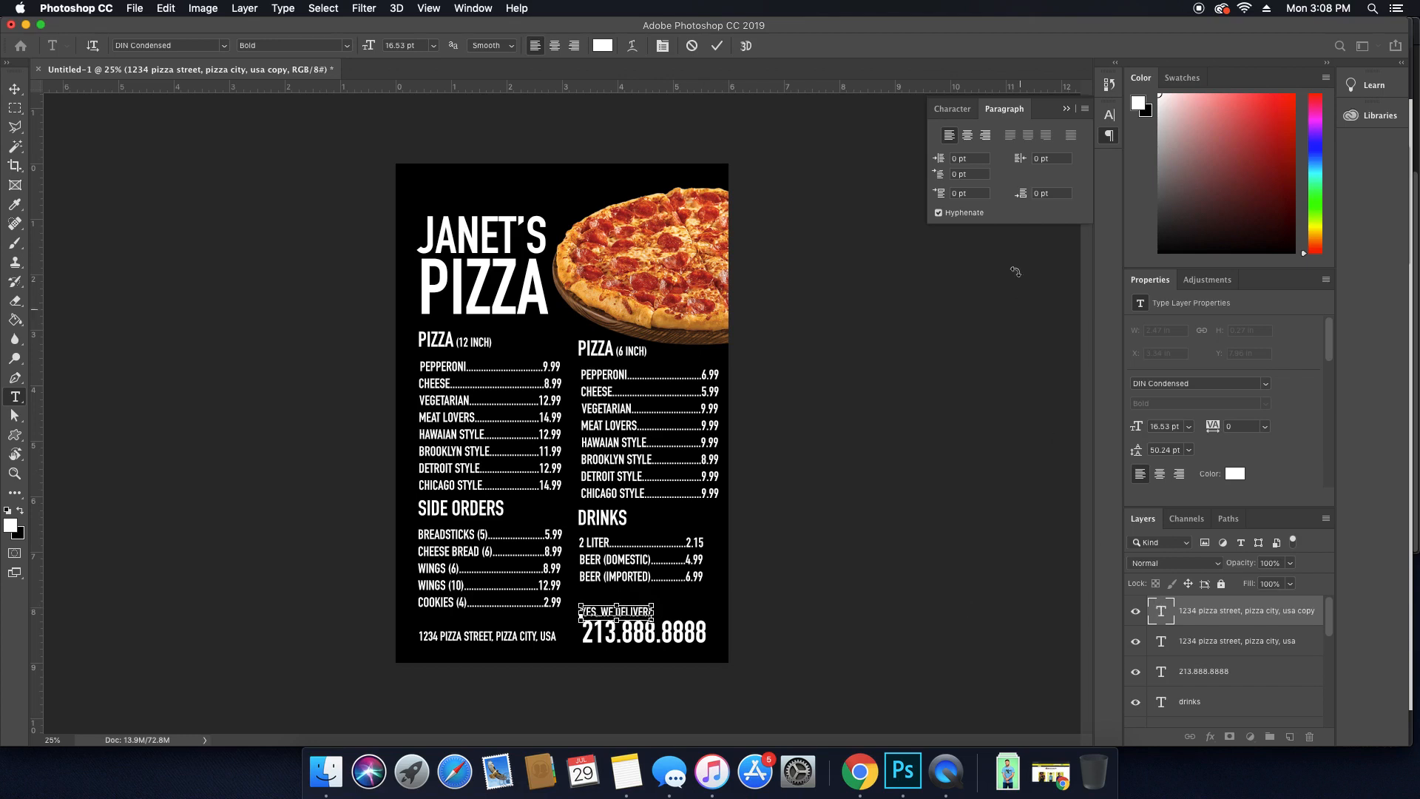
click(952, 108)
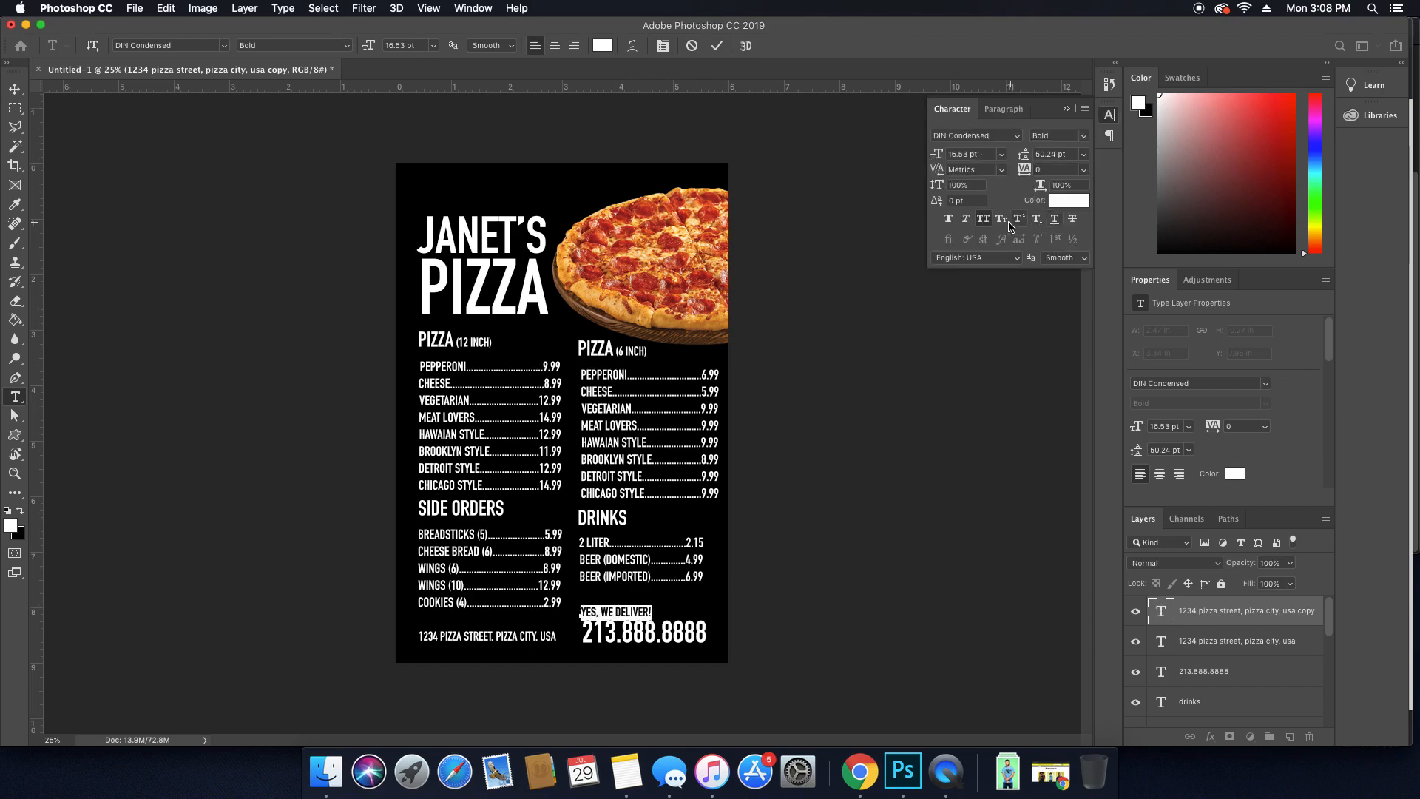
click(965, 218)
key(Escape)
key(v)
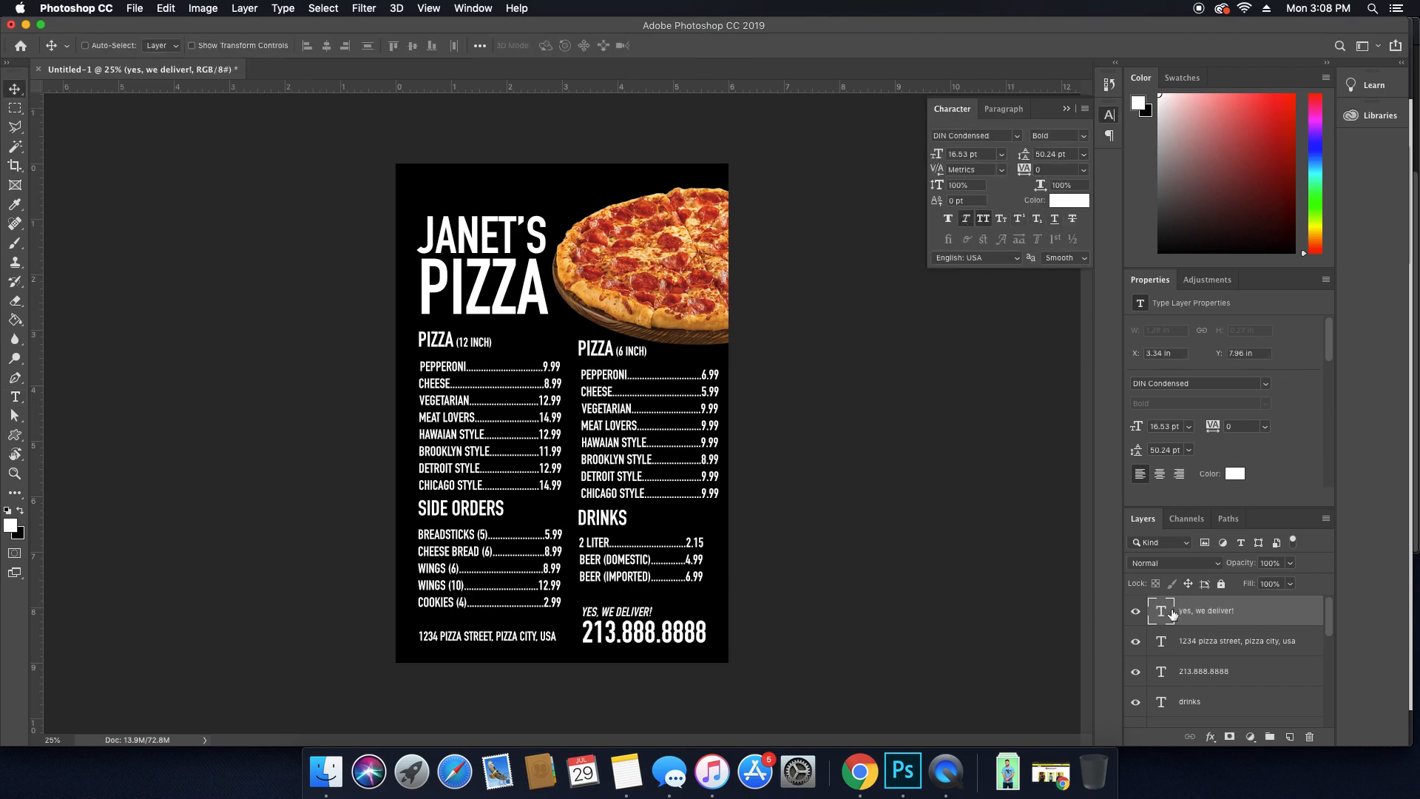
drag(663, 600, 712, 603)
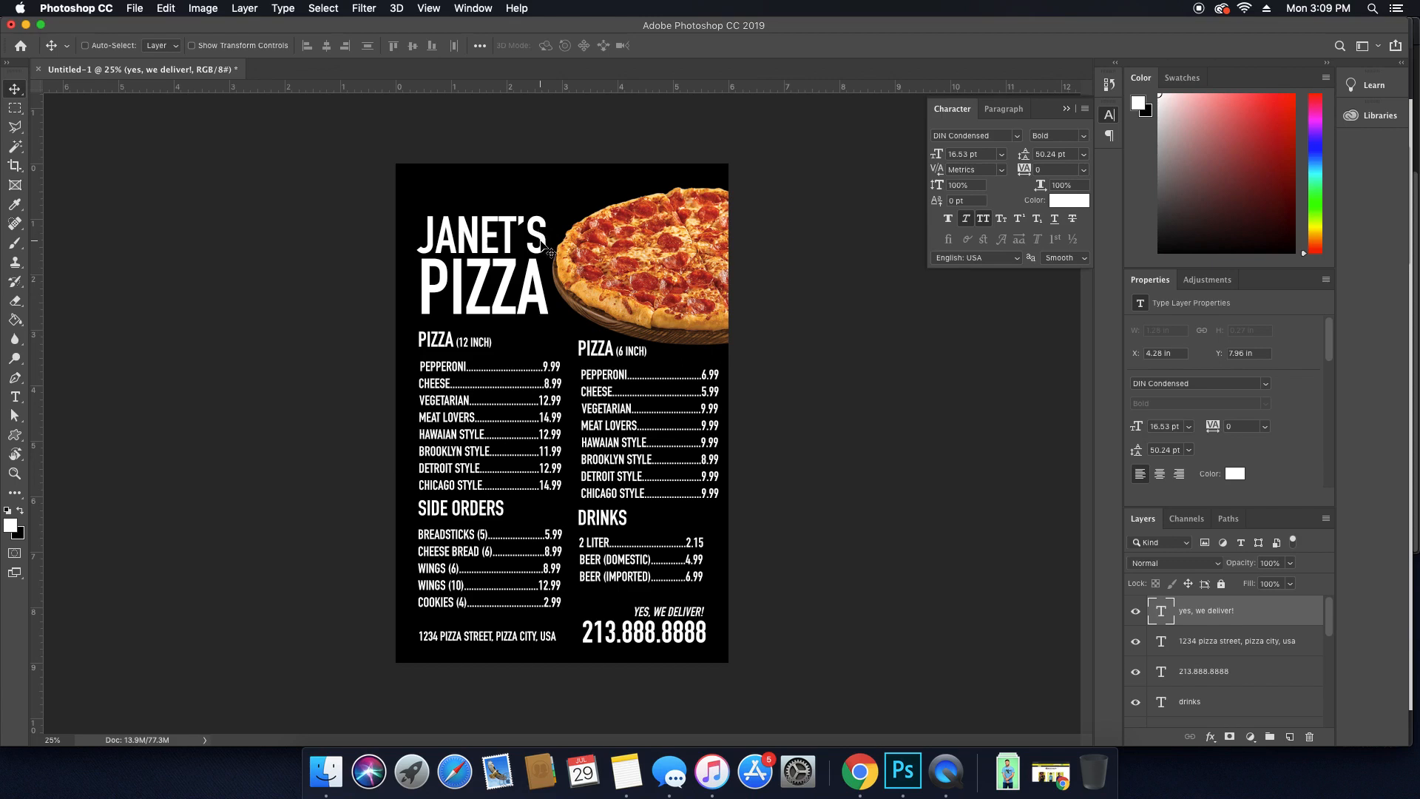
Scale the pizza image down to about 44% and move it up to about X 2.75 in, Y 0.44 in.
super+click(649, 252)
key(super+t)
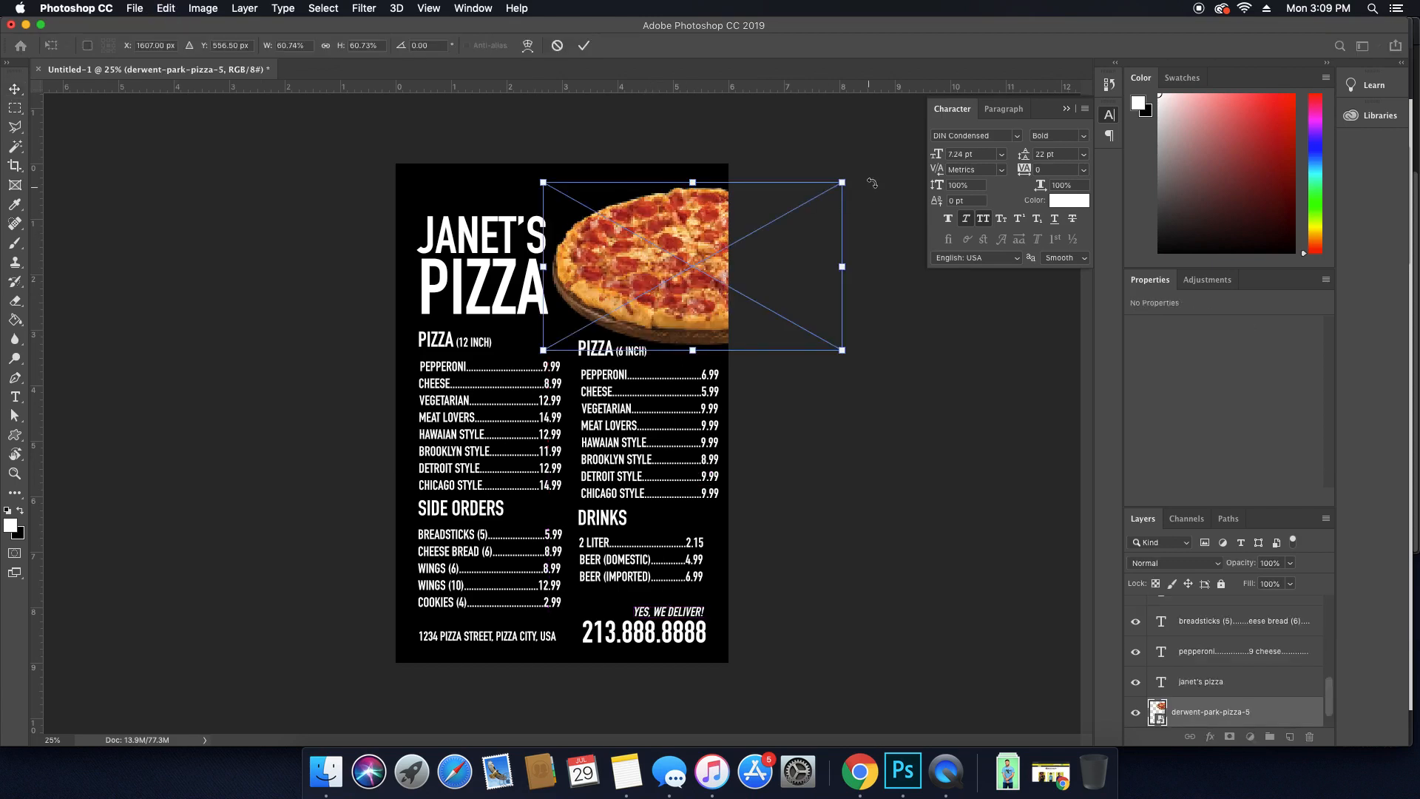
drag(848, 184, 759, 215)
key(Return)
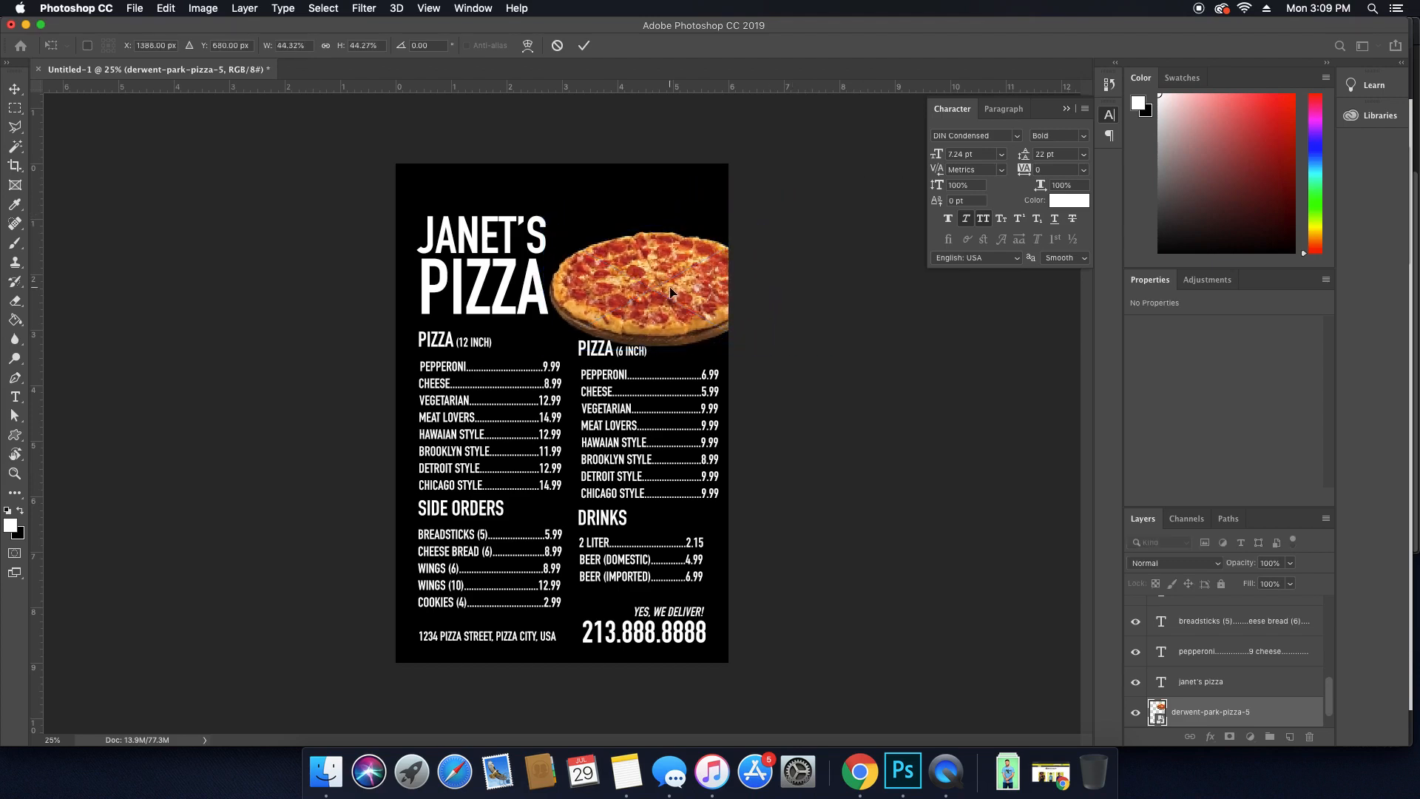
drag(669, 286, 681, 260)
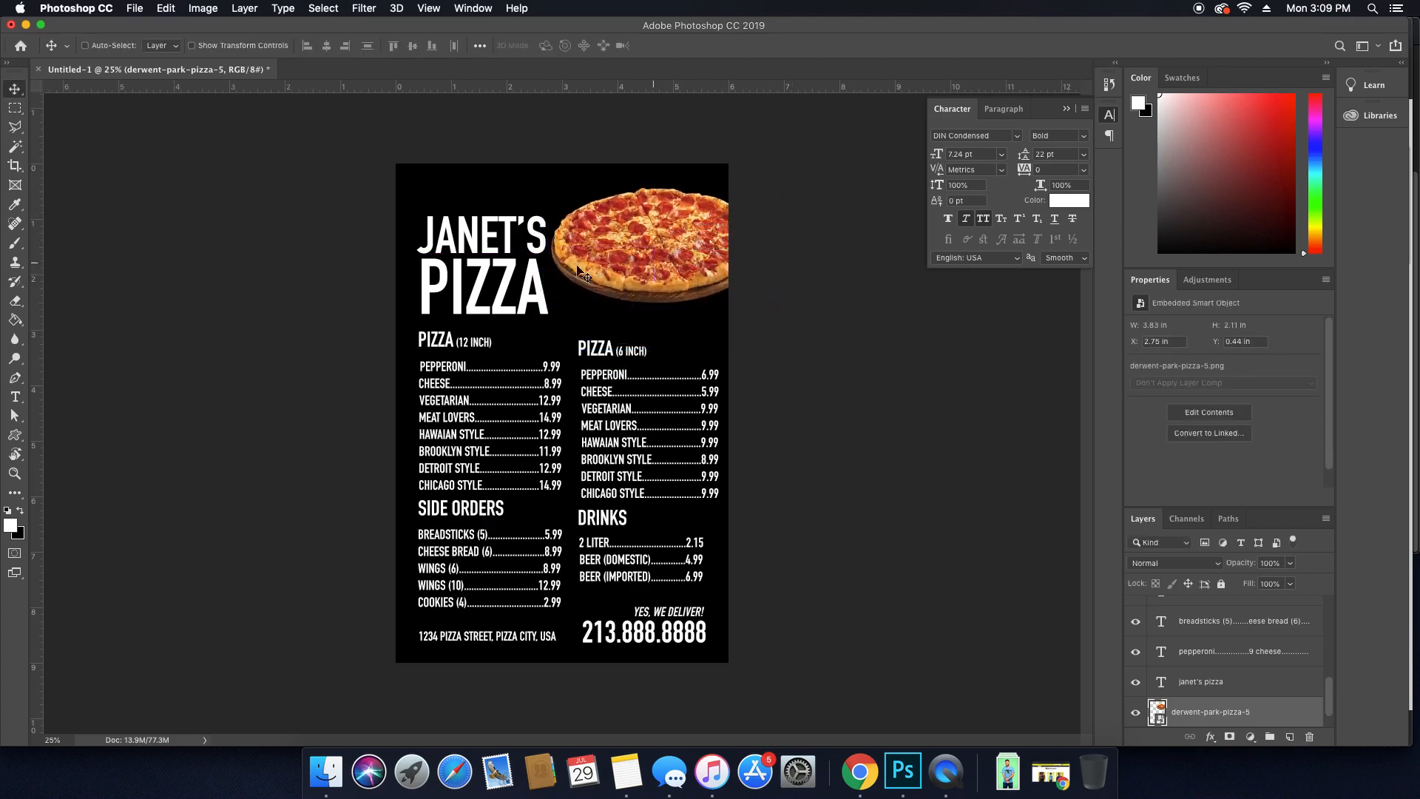
Move the menu title up beside the pizza image, recolour only the word "Janet's" golden yellow and commit the text.
super+click(529, 281)
drag(528, 281, 497, 238)
double_click(499, 240)
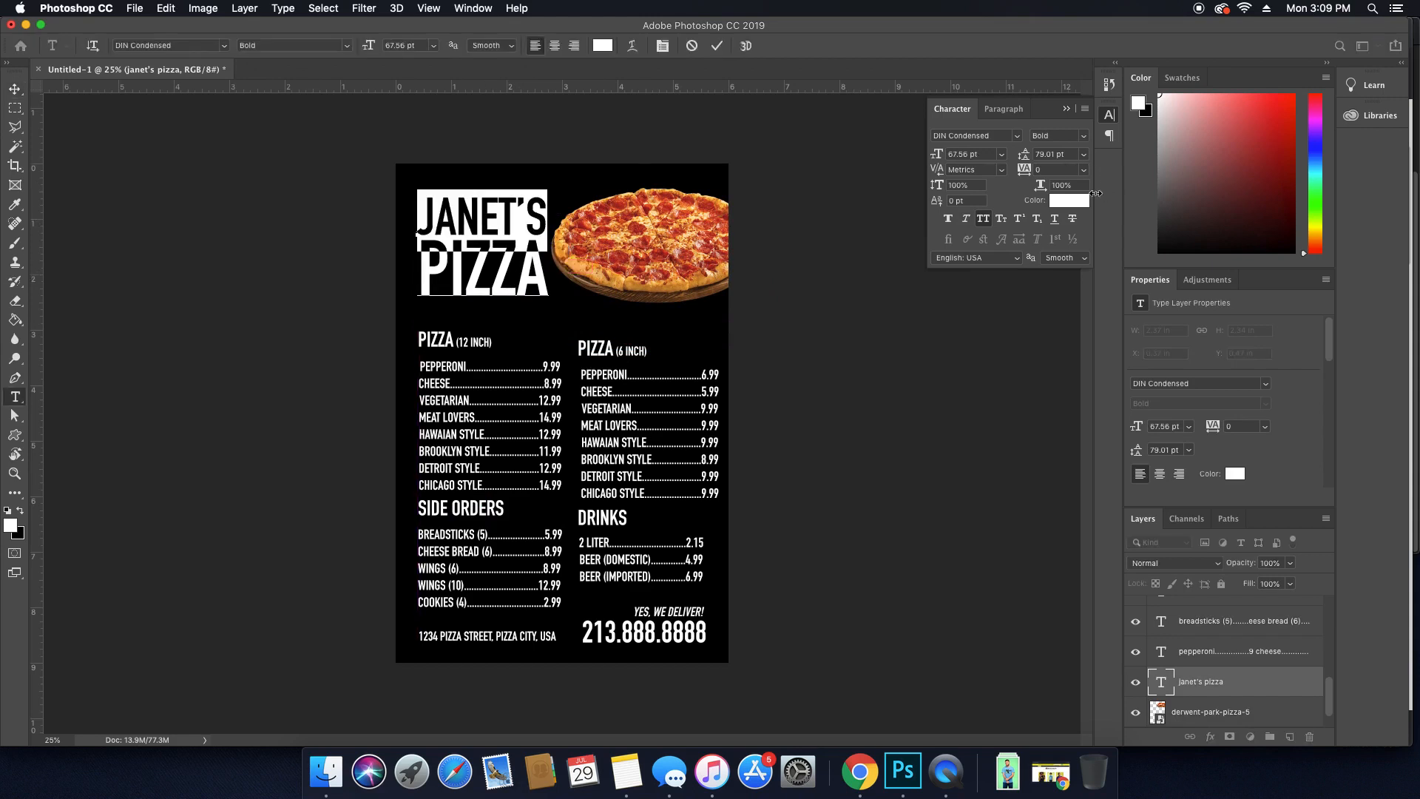
click(1082, 200)
click(973, 466)
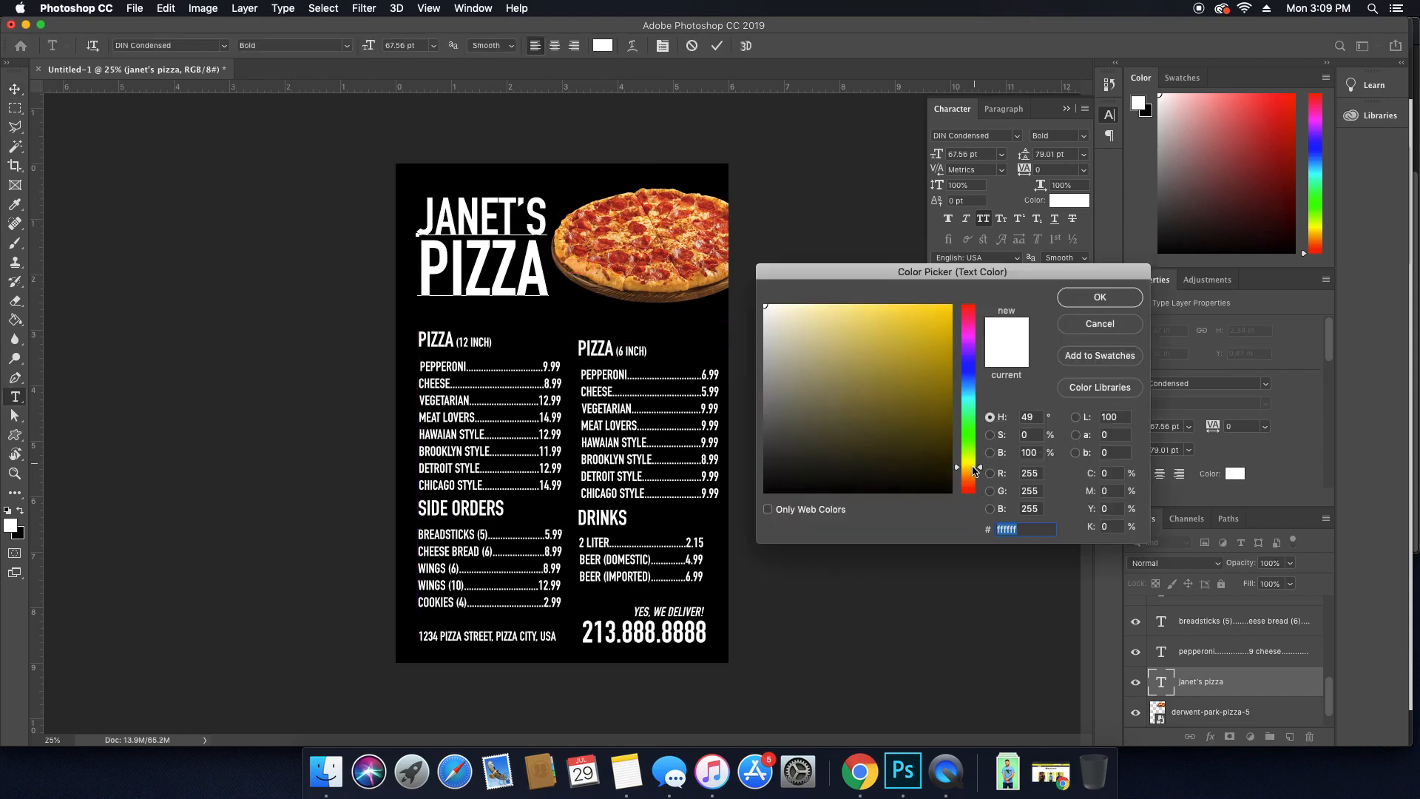
drag(936, 401, 949, 311)
click(1100, 297)
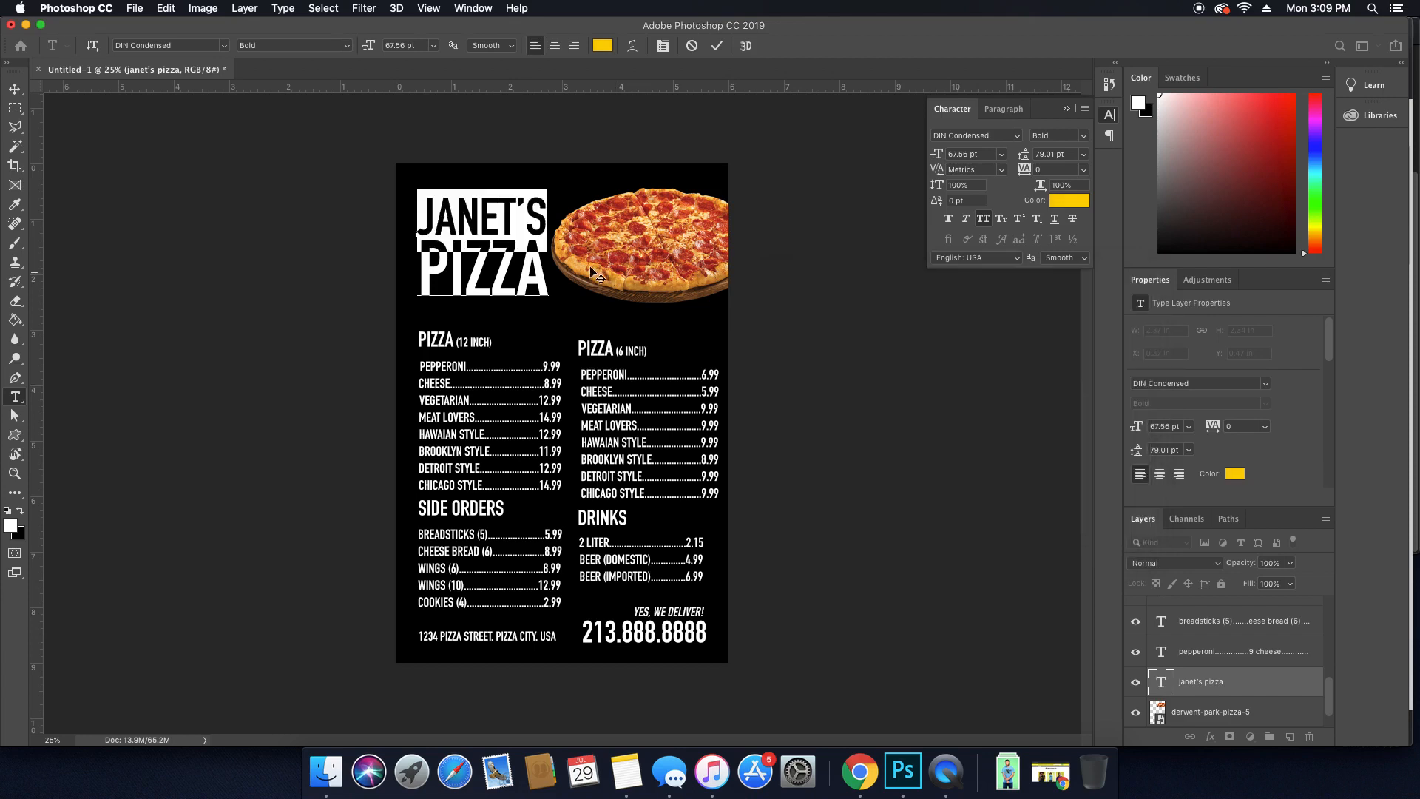
click(530, 216)
click(1159, 684)
key(v)
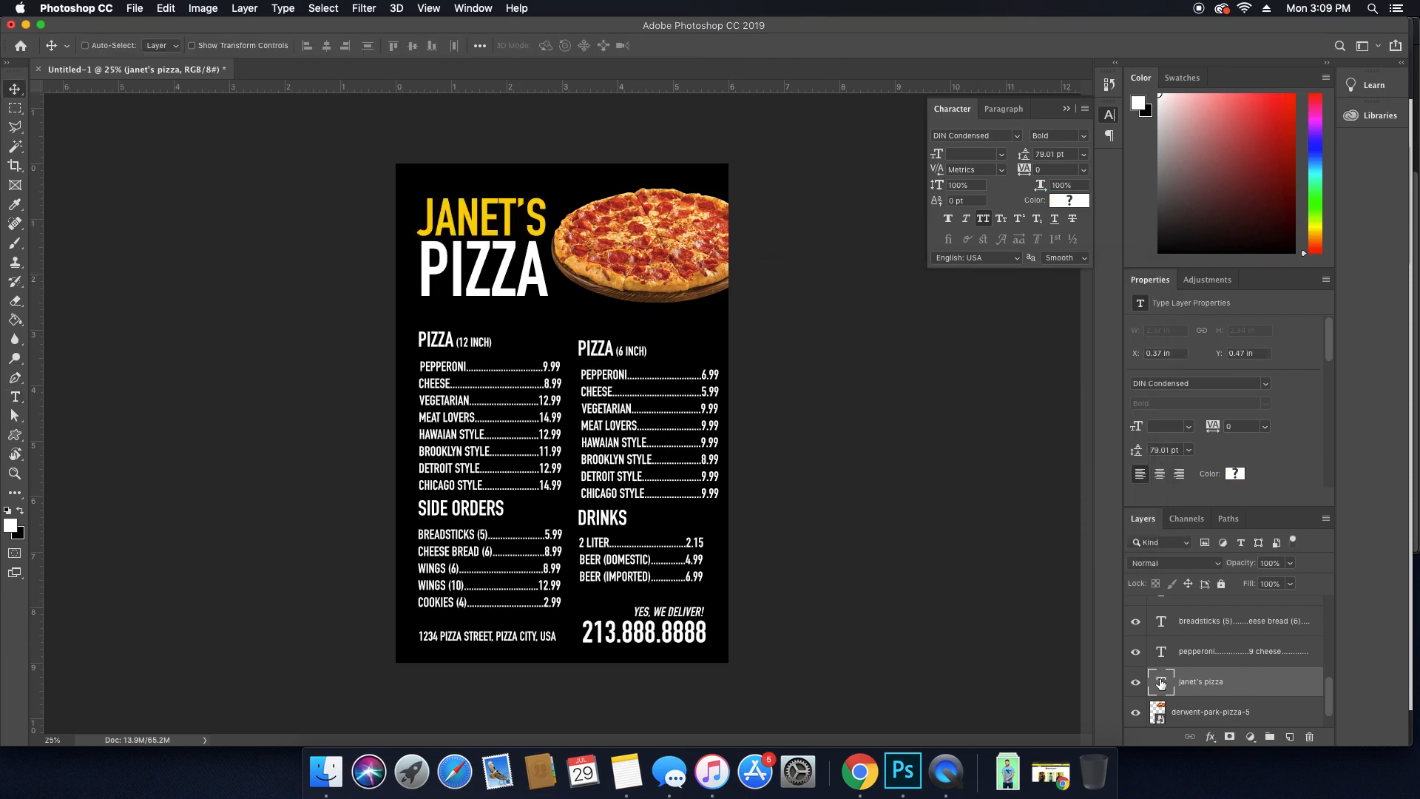
Recolour the four section headings and the phone number golden yellow (ffd200), sampled from the word "Janet's" in the title.
super+click(471, 336)
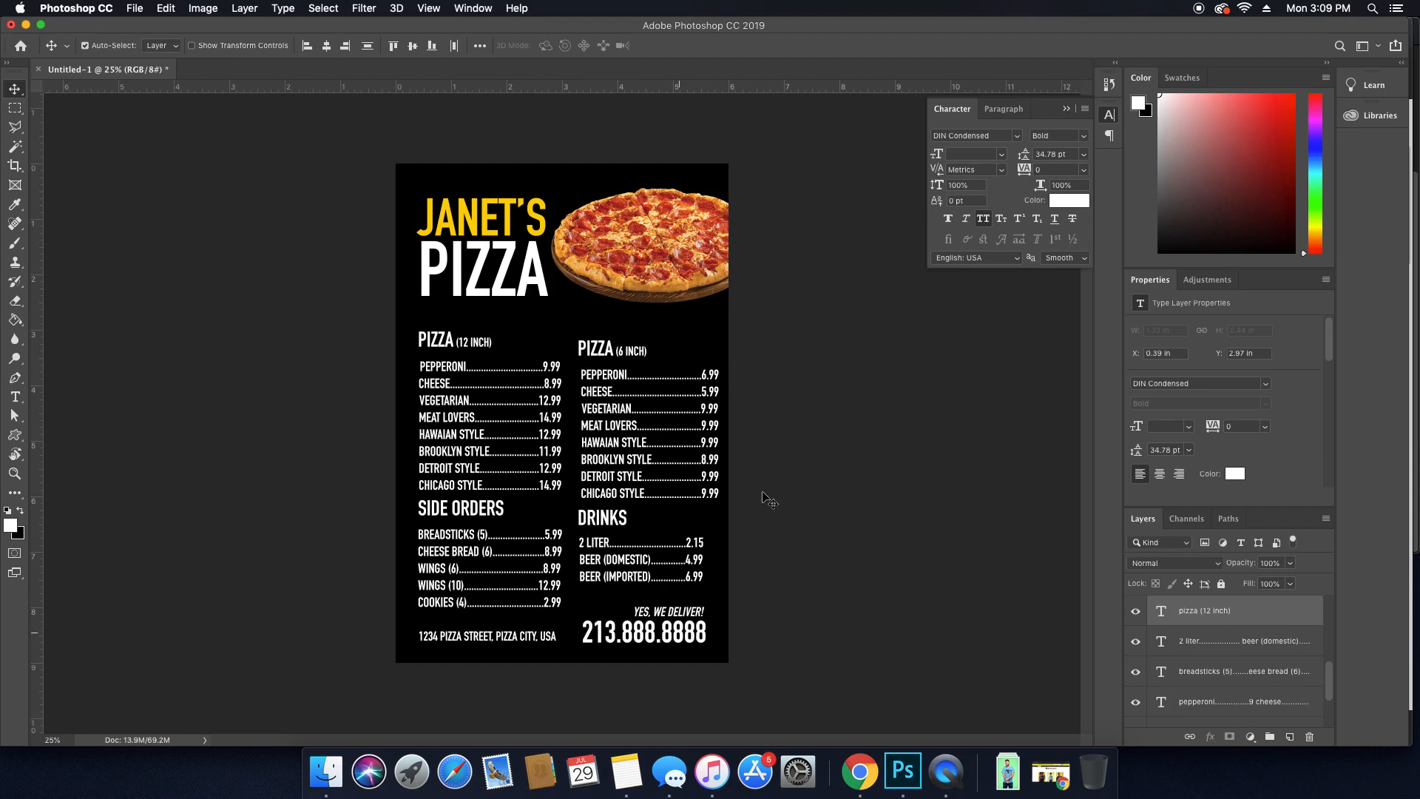
click(1074, 200)
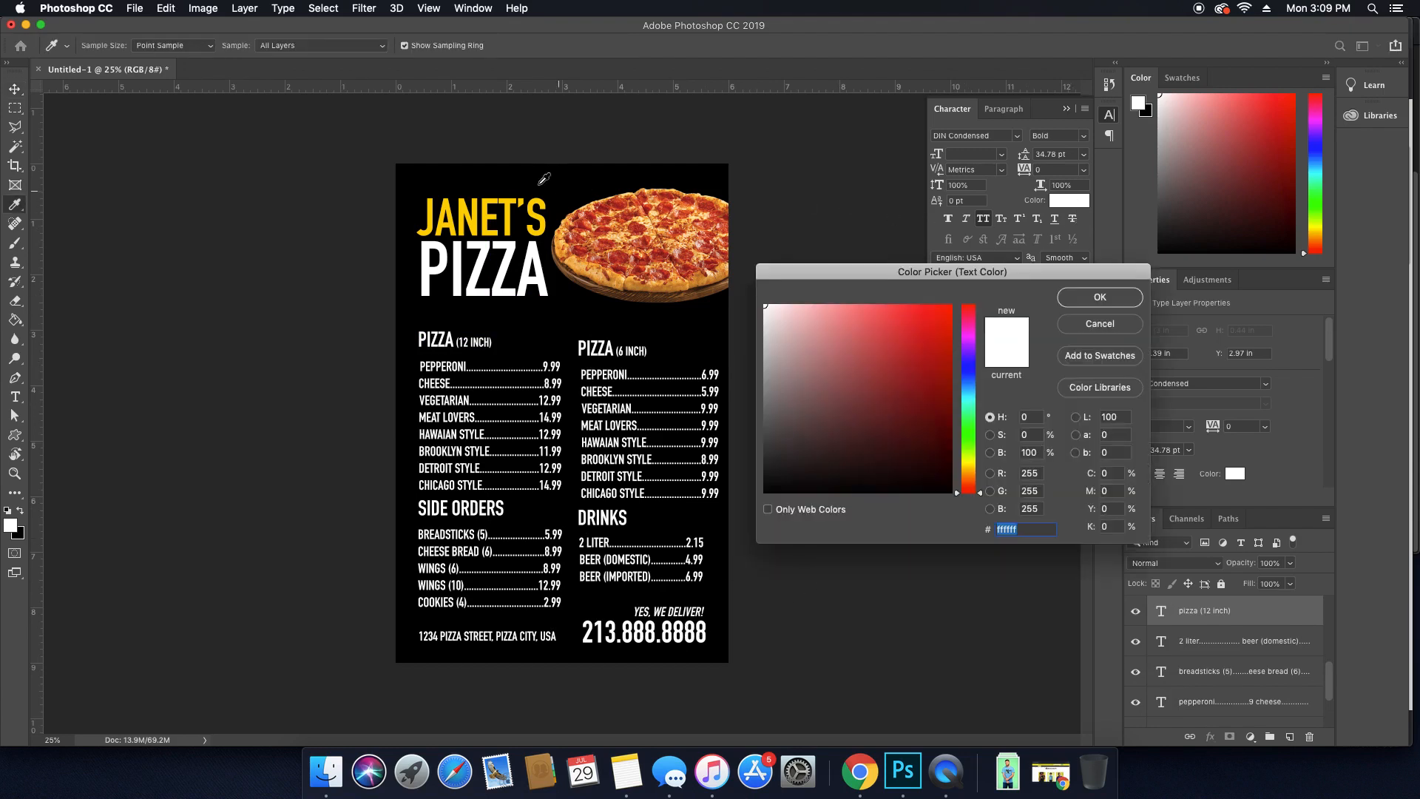
click(510, 203)
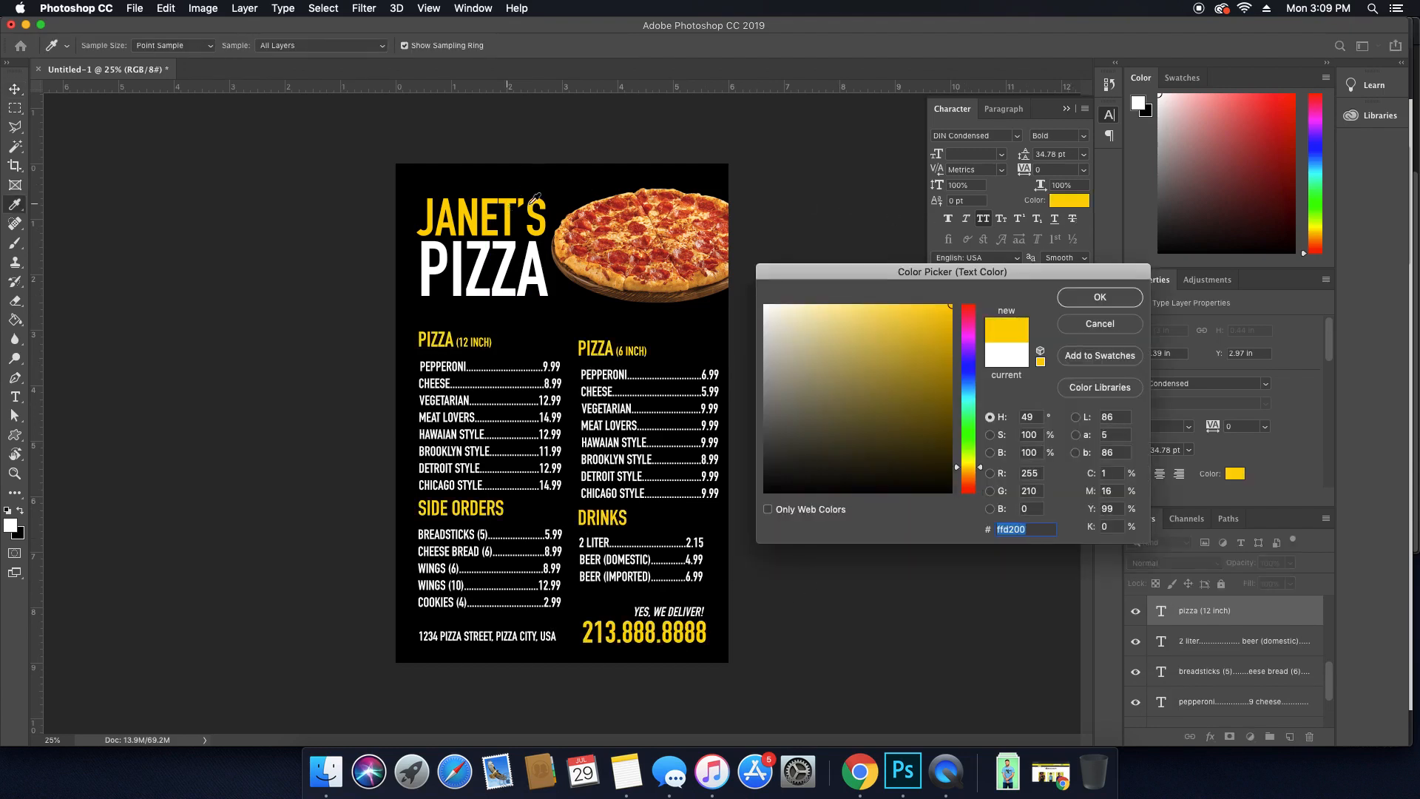
click(1100, 295)
click(858, 372)
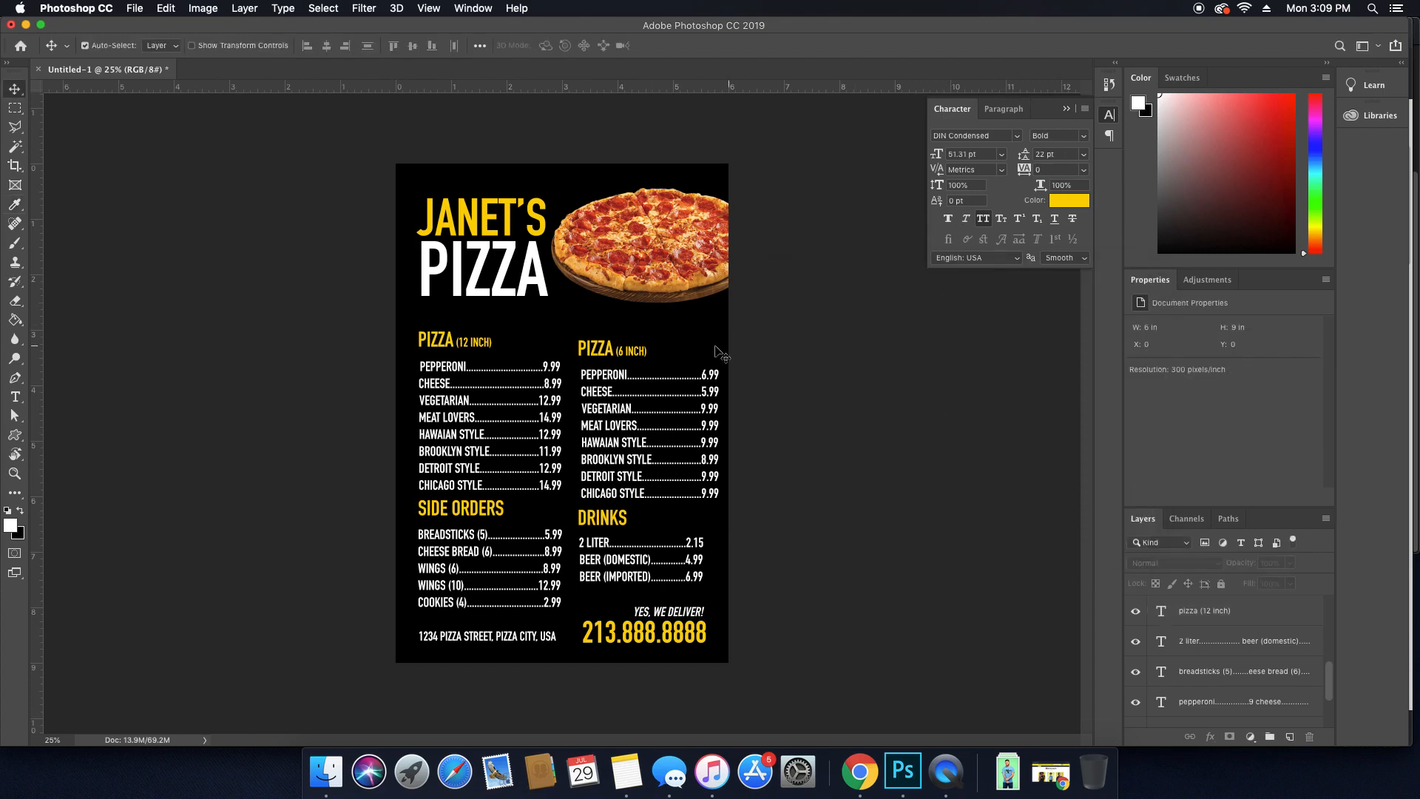
Recolour the address line golden yellow (ffd200) by sampling the word "Janet's" in the title.
click(618, 349)
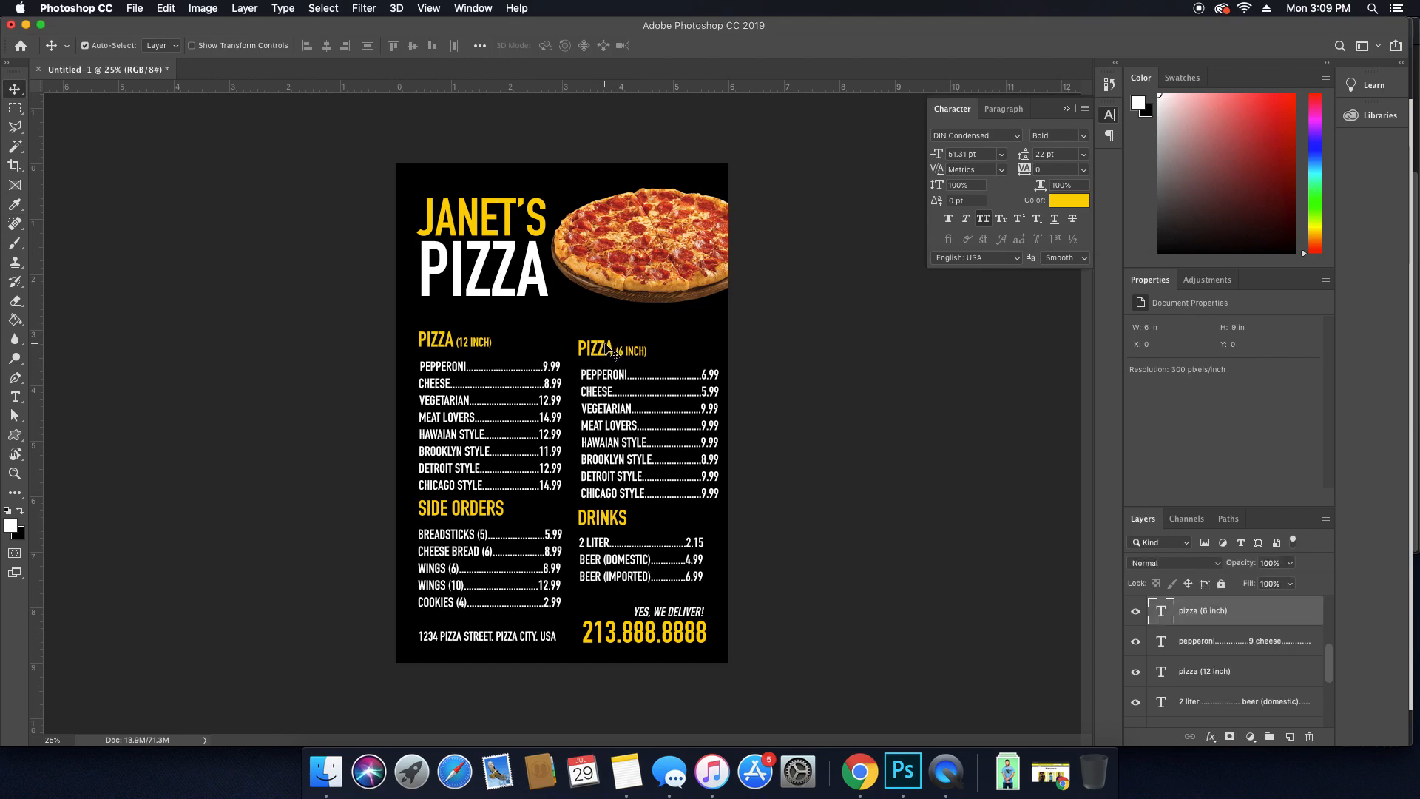
shift+click(446, 342)
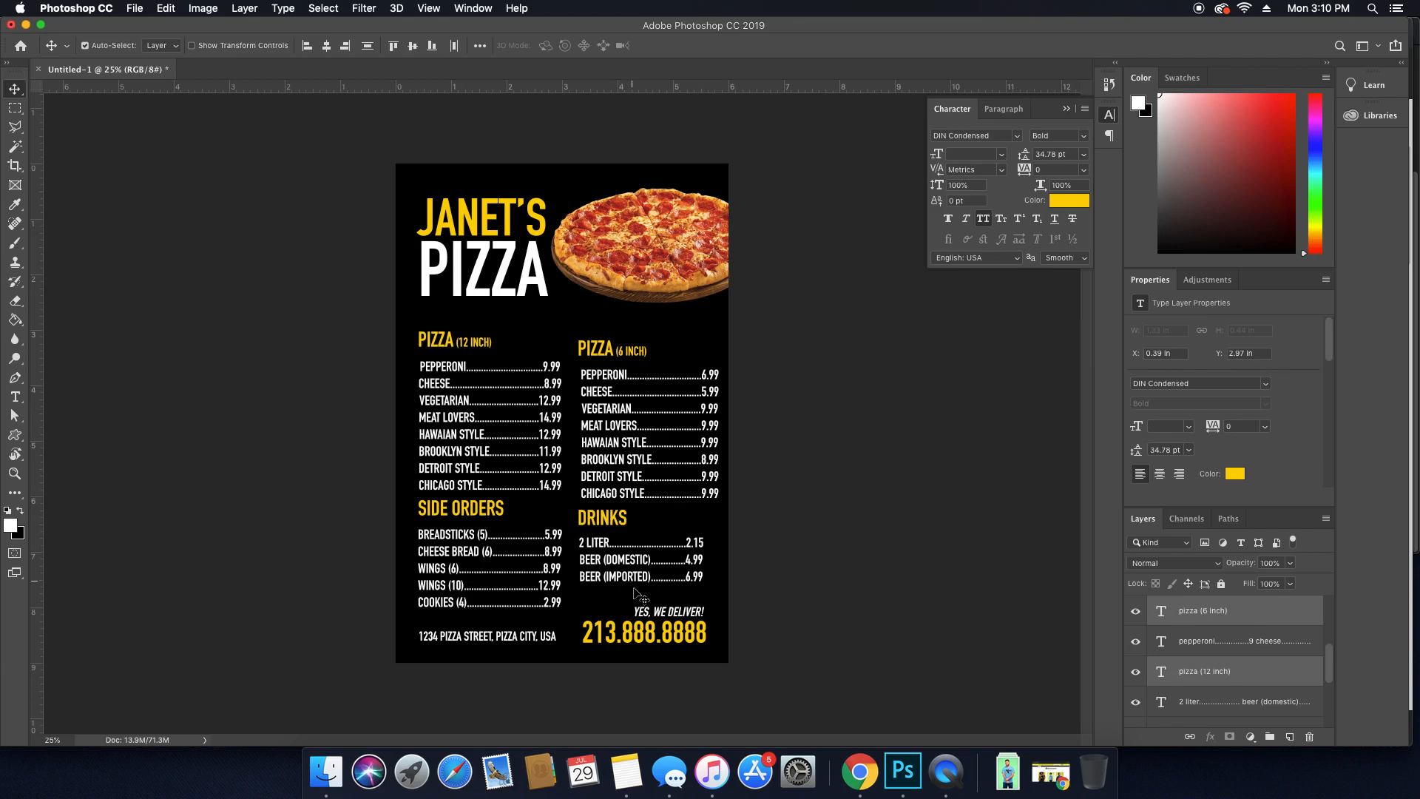
shift+super+click(545, 639)
click(1072, 201)
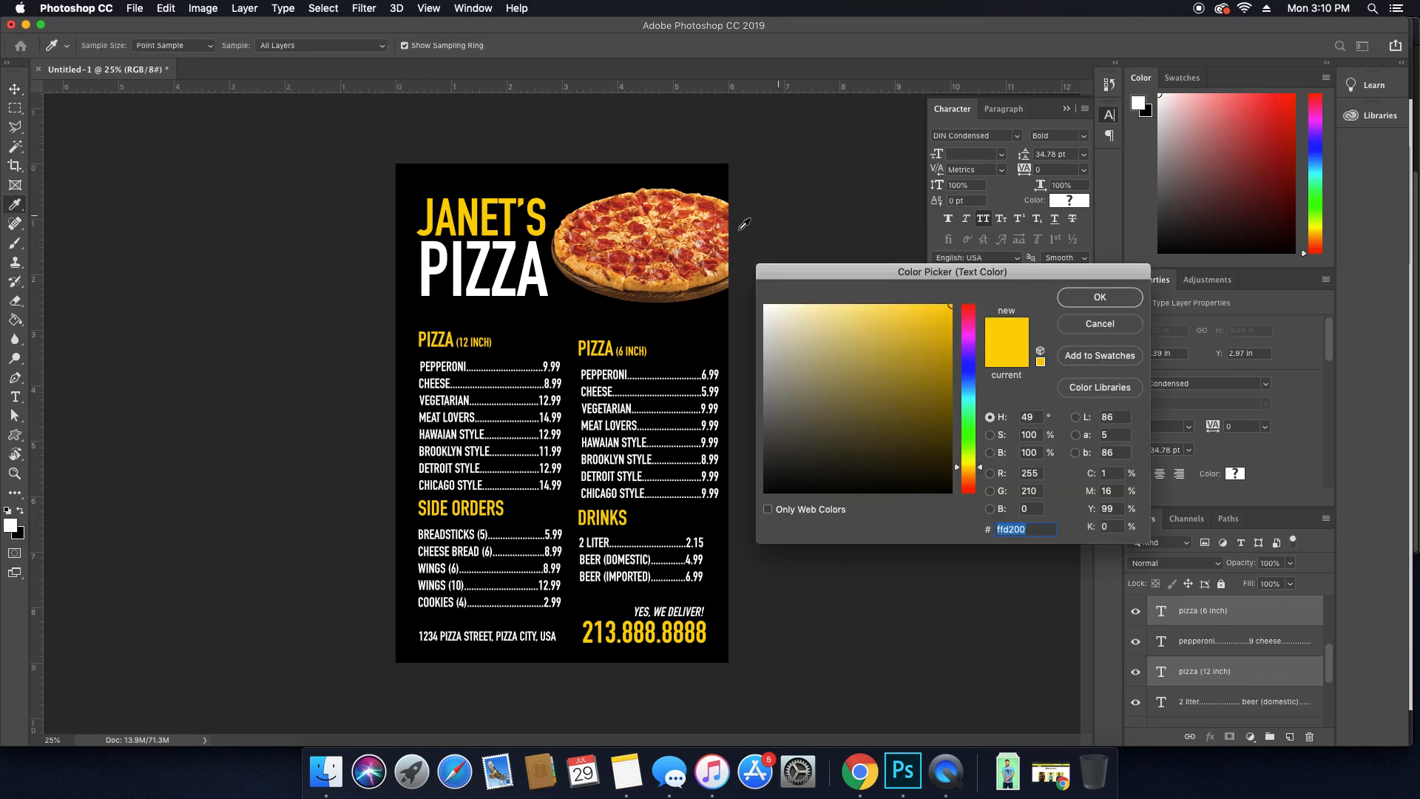
click(515, 197)
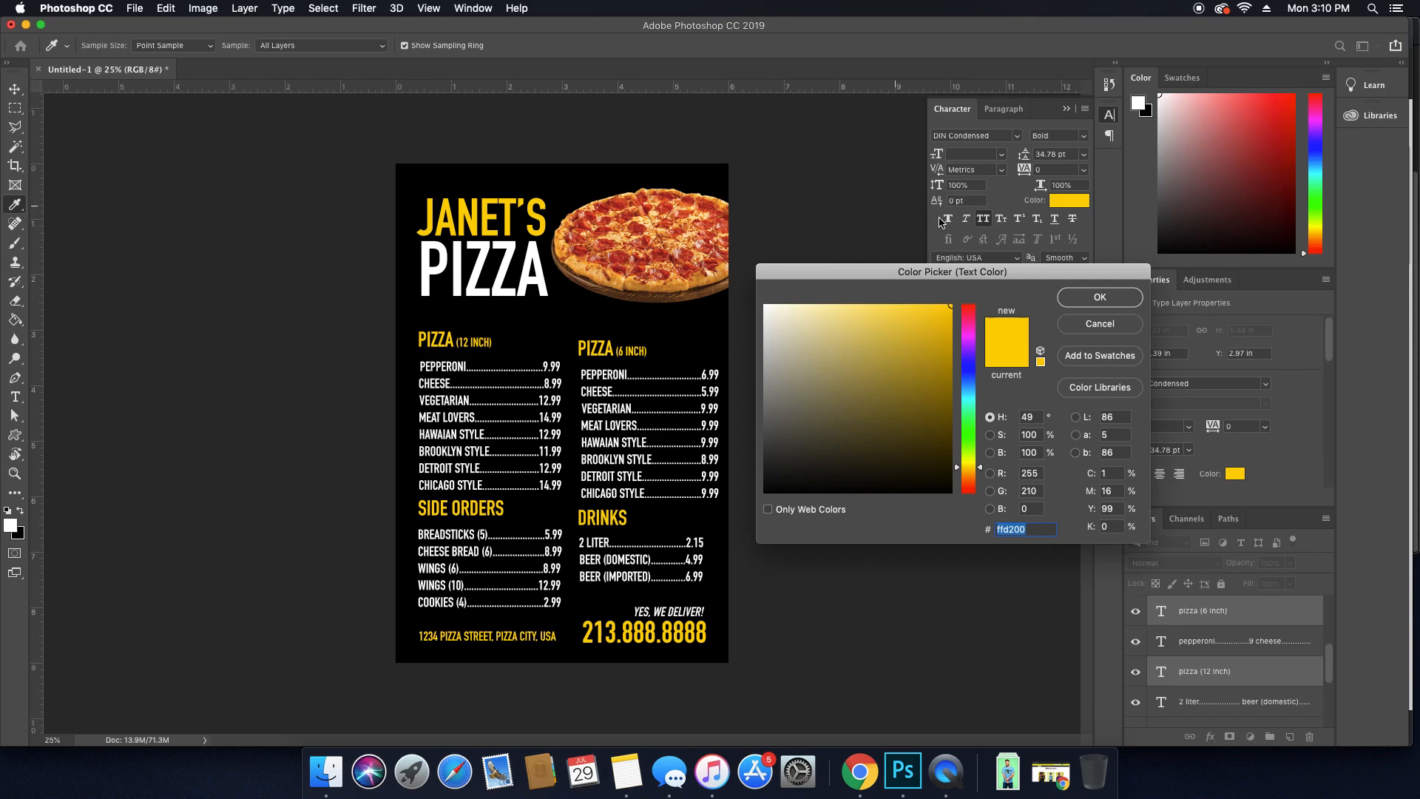
click(1099, 297)
click(861, 442)
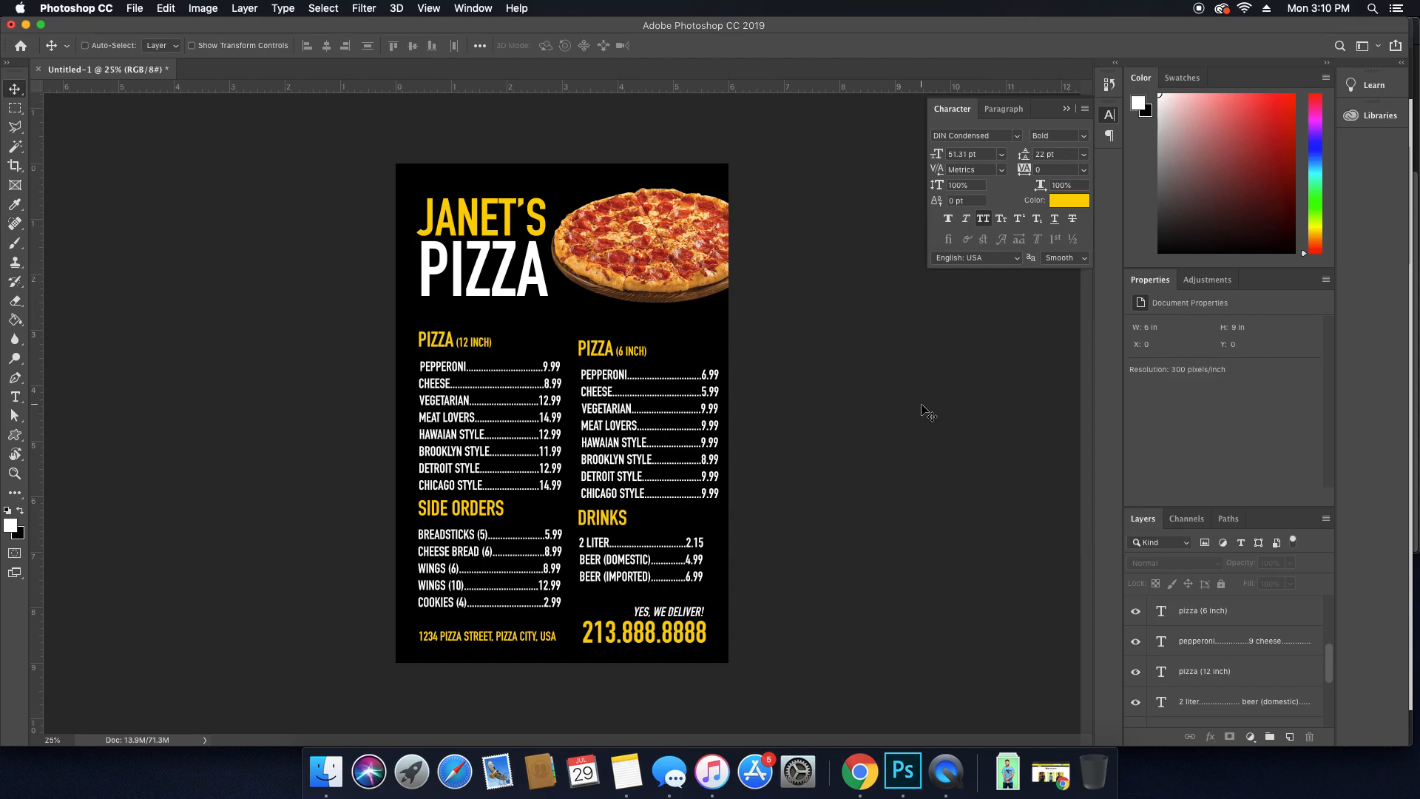
Fill the whole "Janet's Pizza" title text with the black background colour.
click(473, 218)
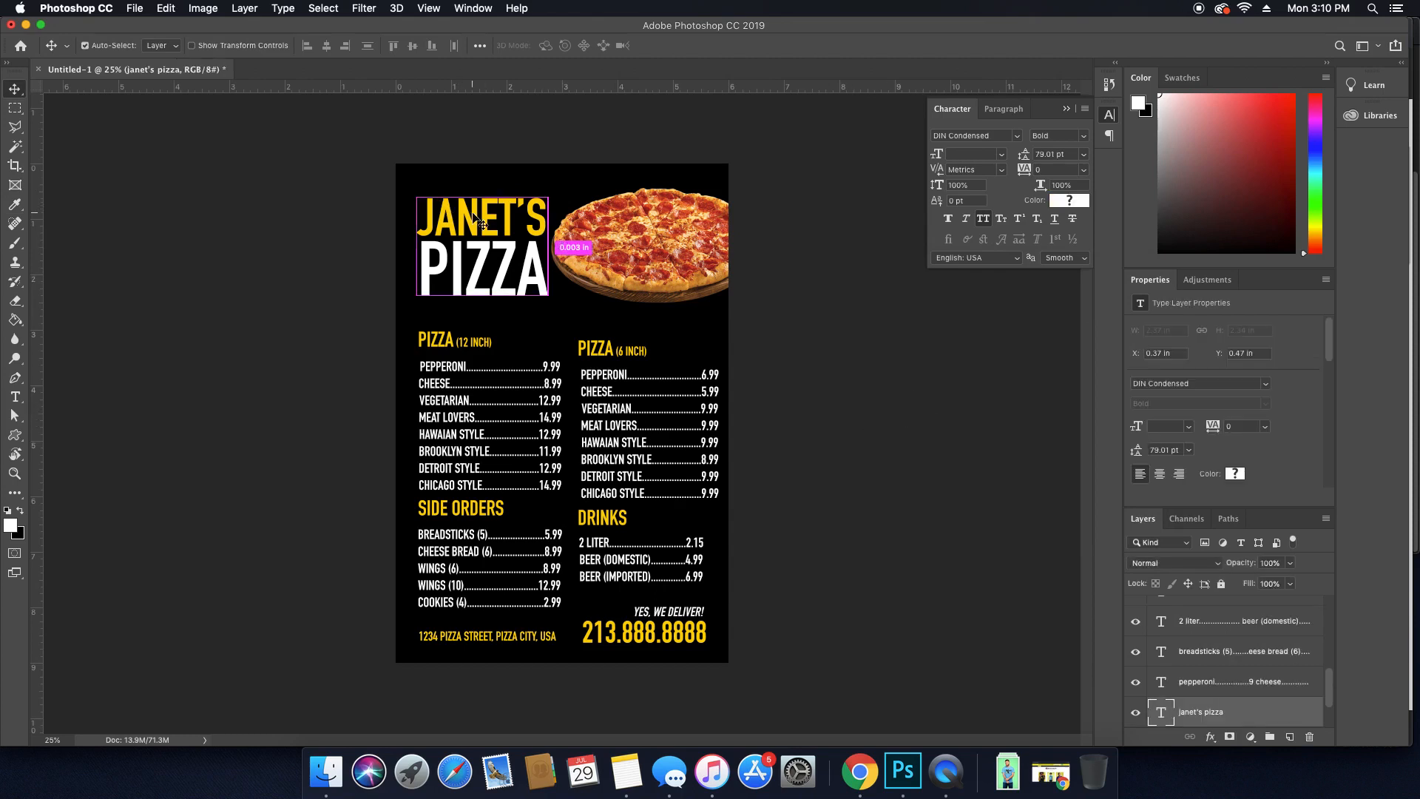
key(x)
key(super)
key(x)
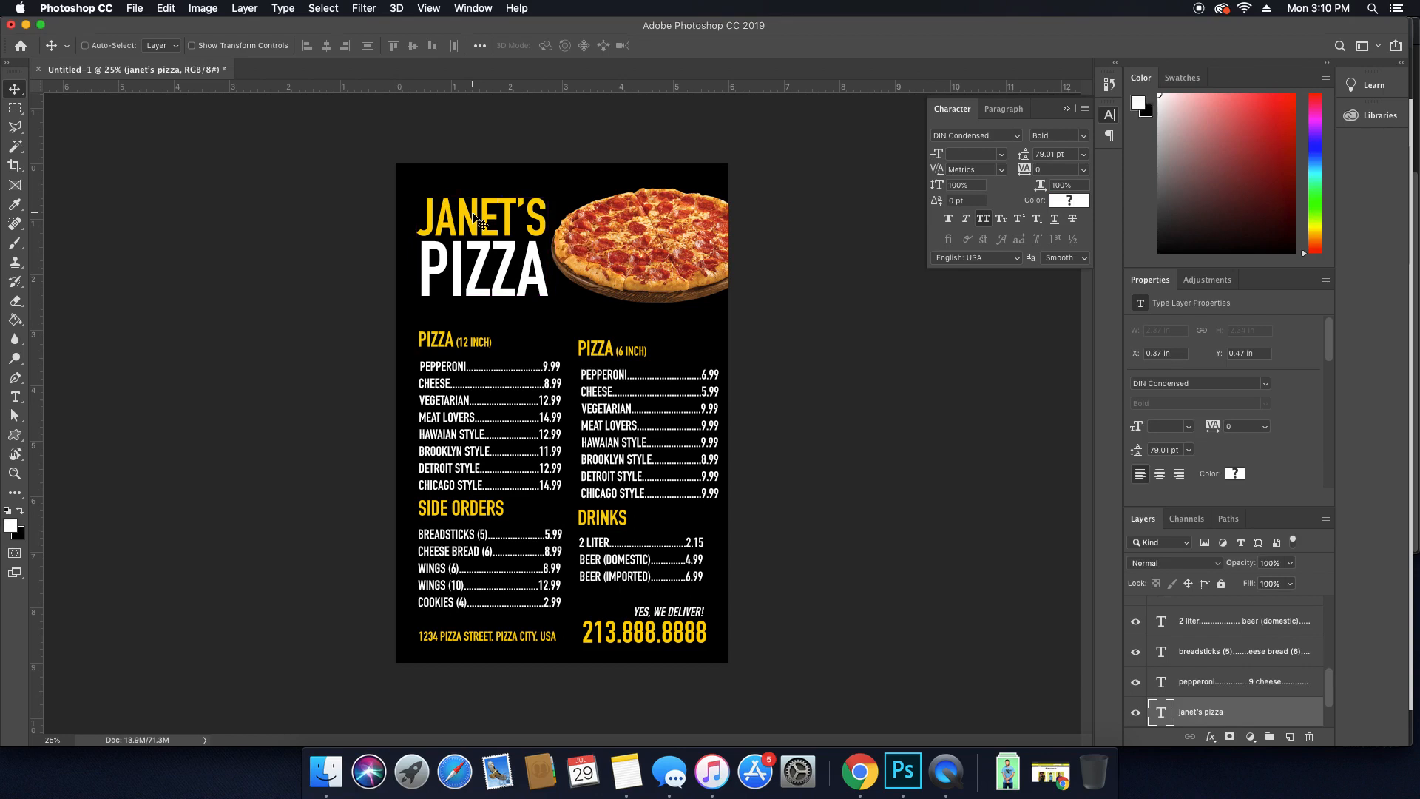
key(super+BackSpace)
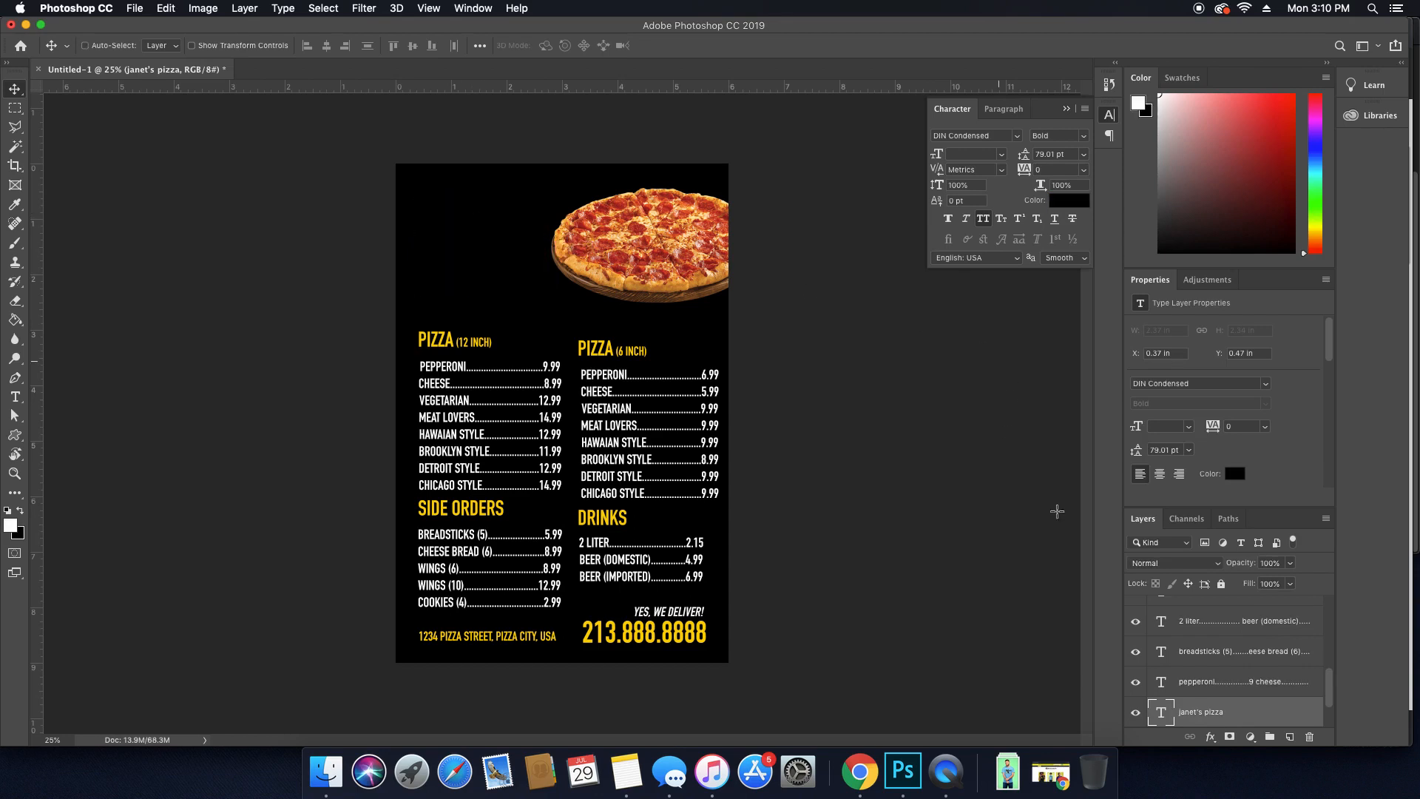
Draw a golden yellow rectangle about 1225 × 714 px behind the title, running off the page's left edge, and send it beneath the pizza image.
key(u)
scroll(1253, 723, down, 1)
click(1257, 710)
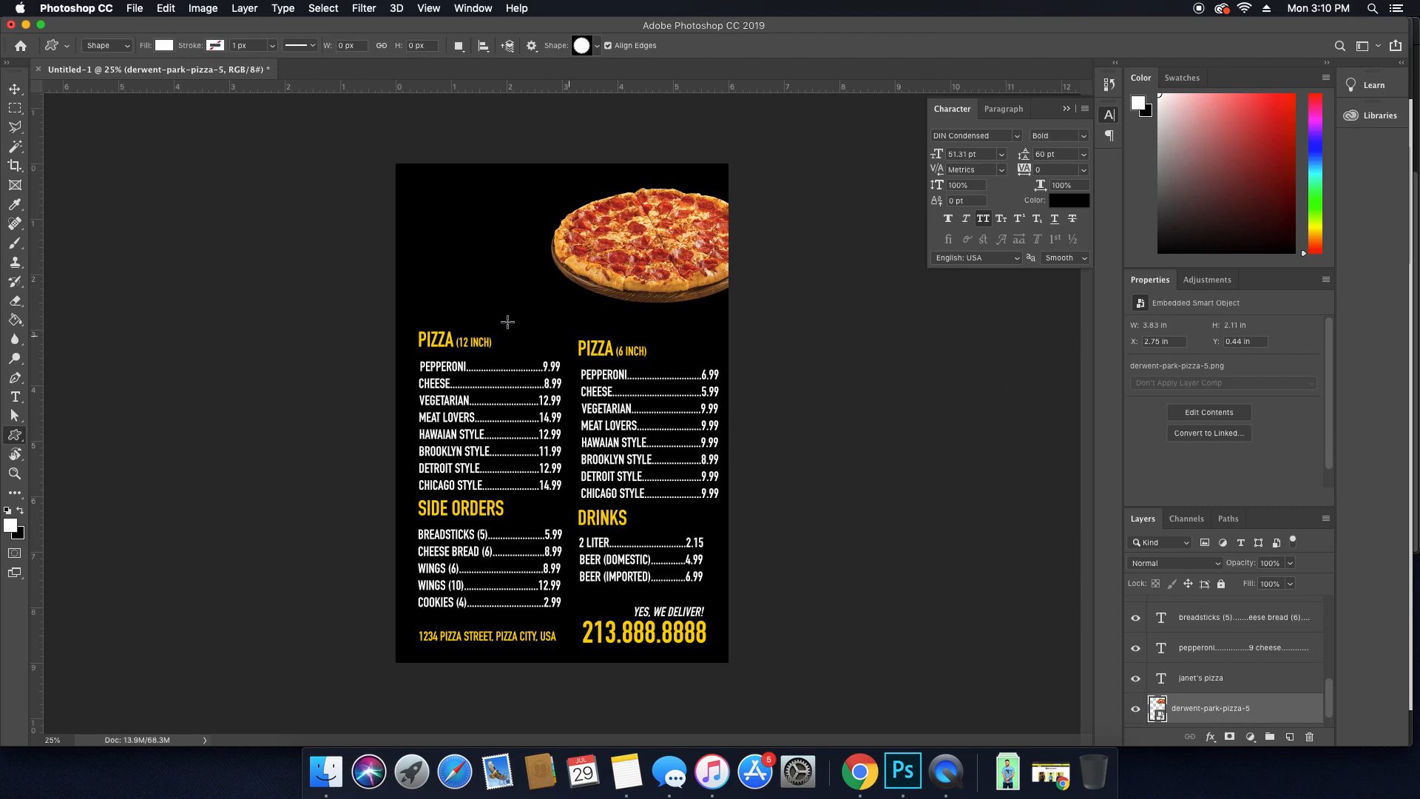
key(shift+u)
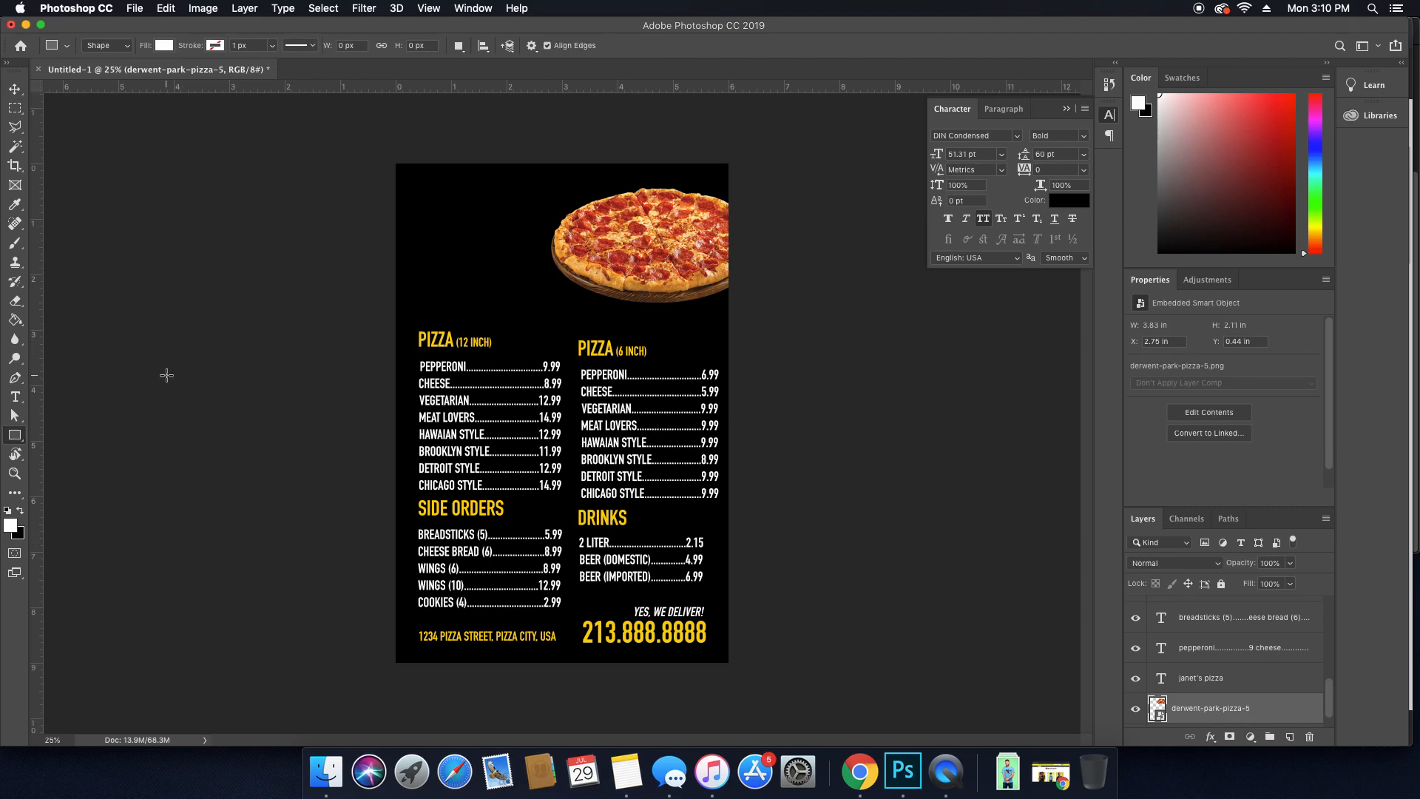
right_click(14, 439)
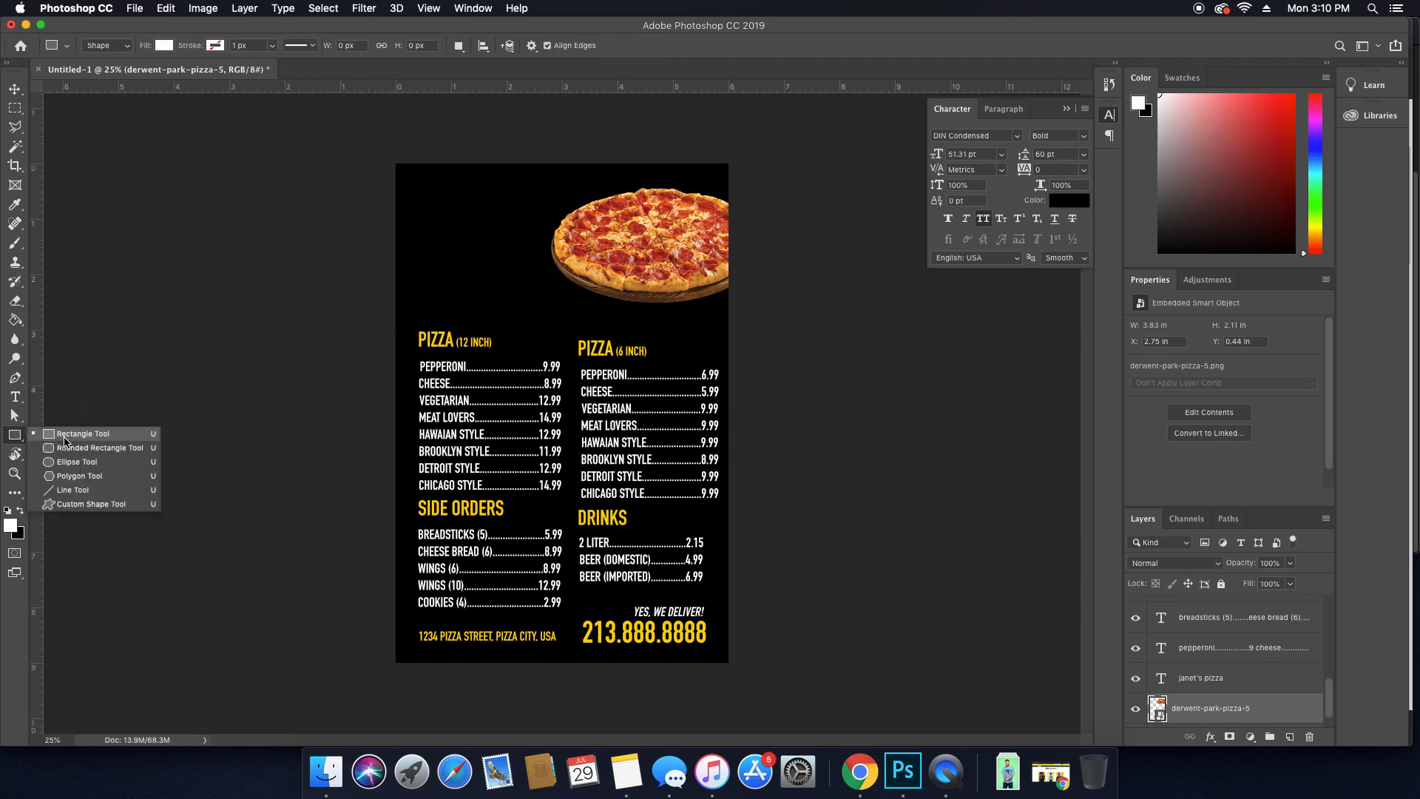
click(65, 440)
click(10, 525)
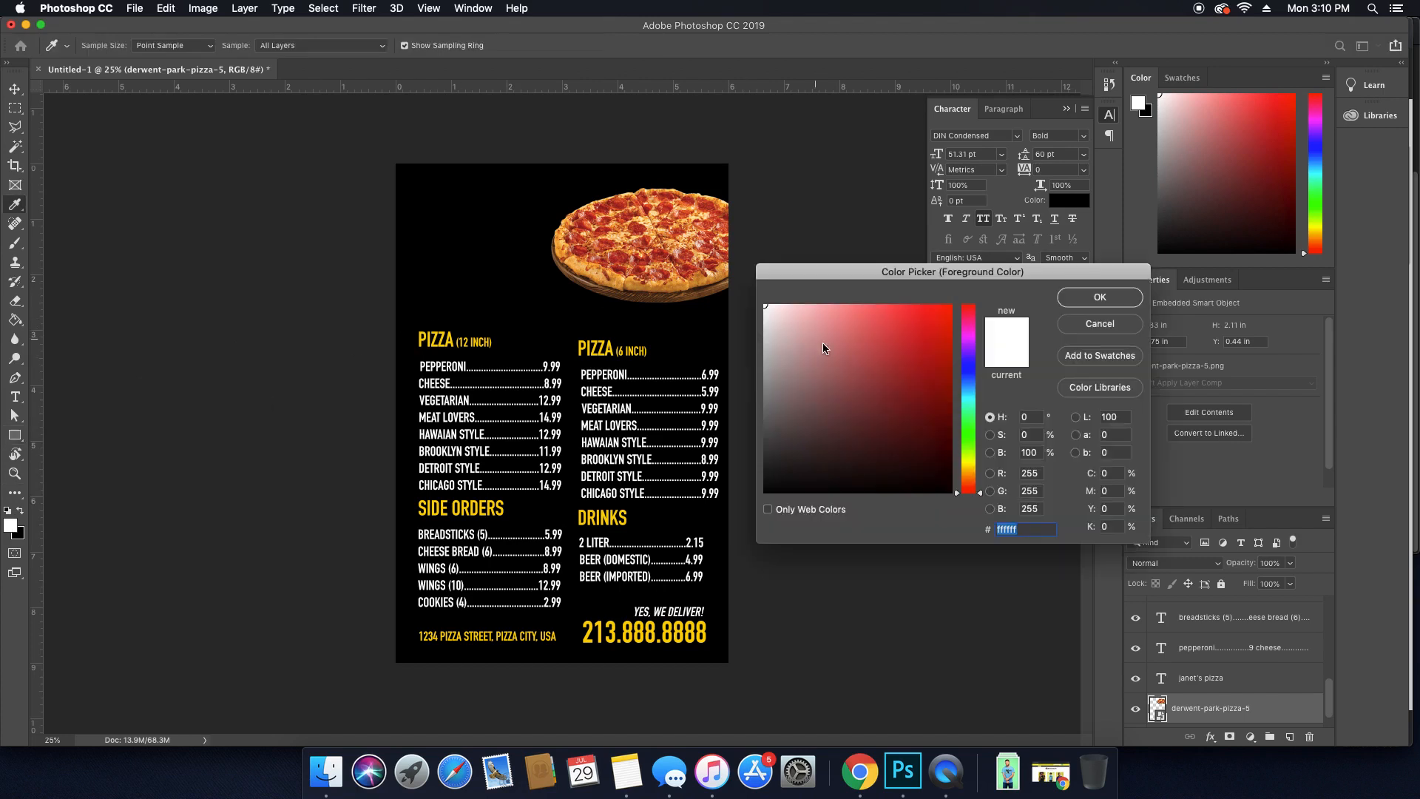
click(674, 623)
click(1098, 297)
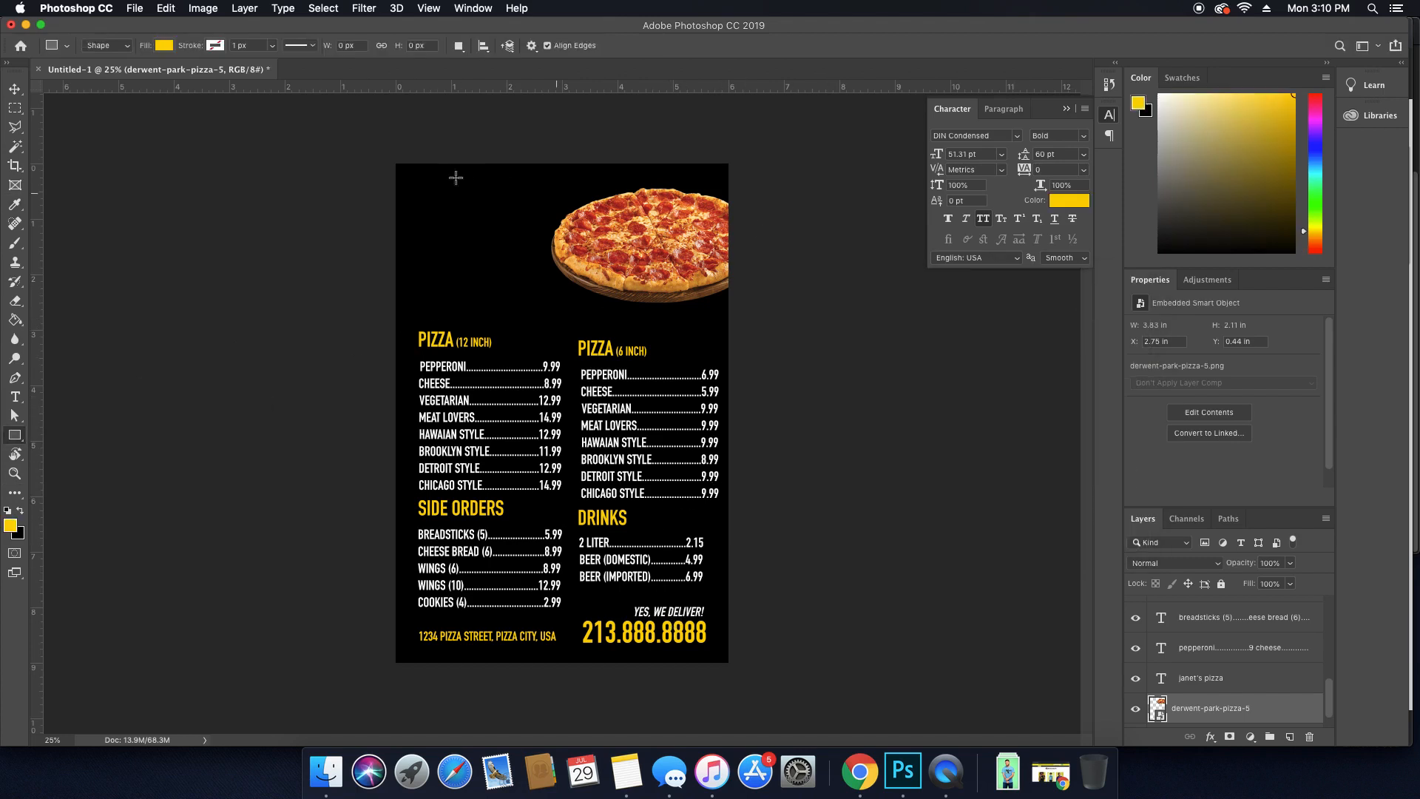
drag(332, 178, 559, 310)
key(v)
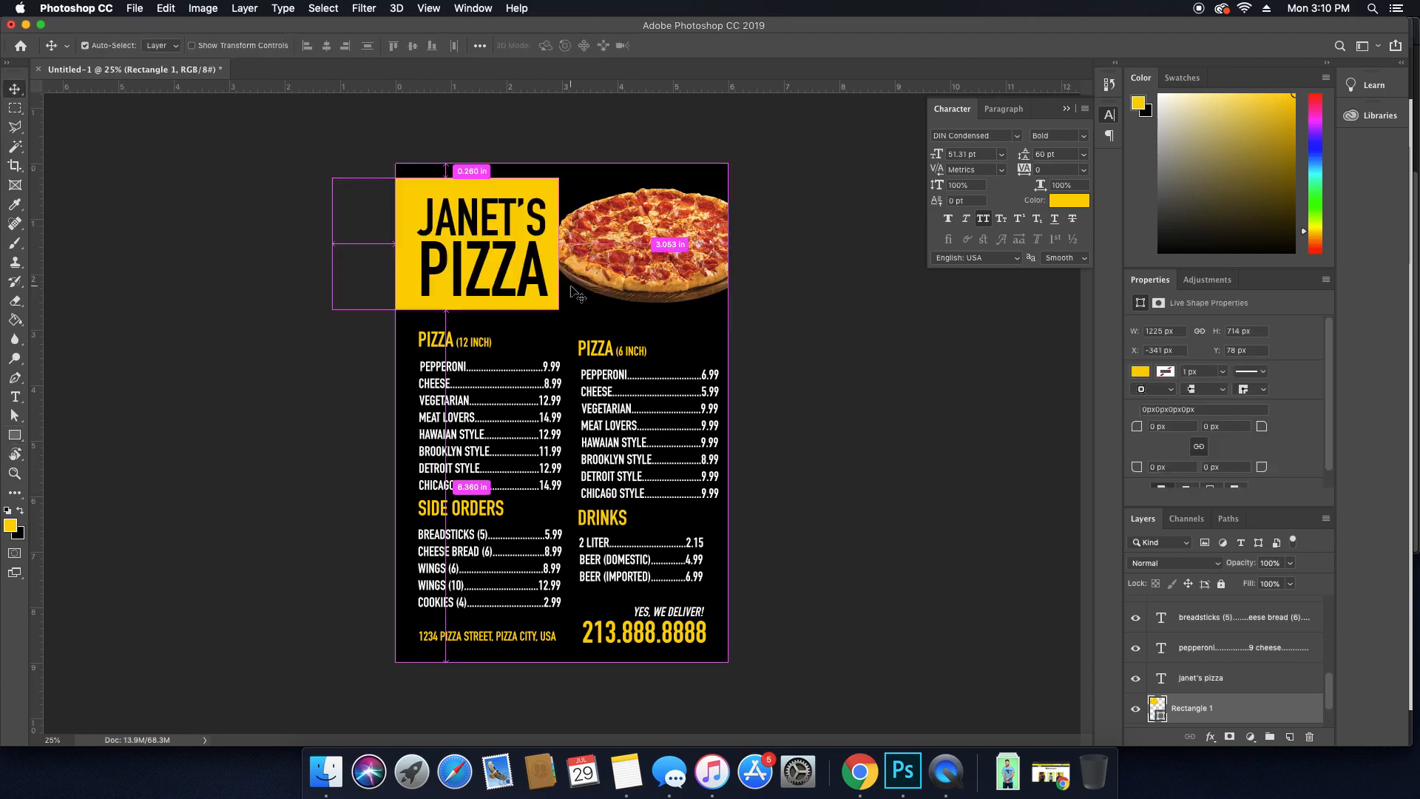
key(super+bracketleft)
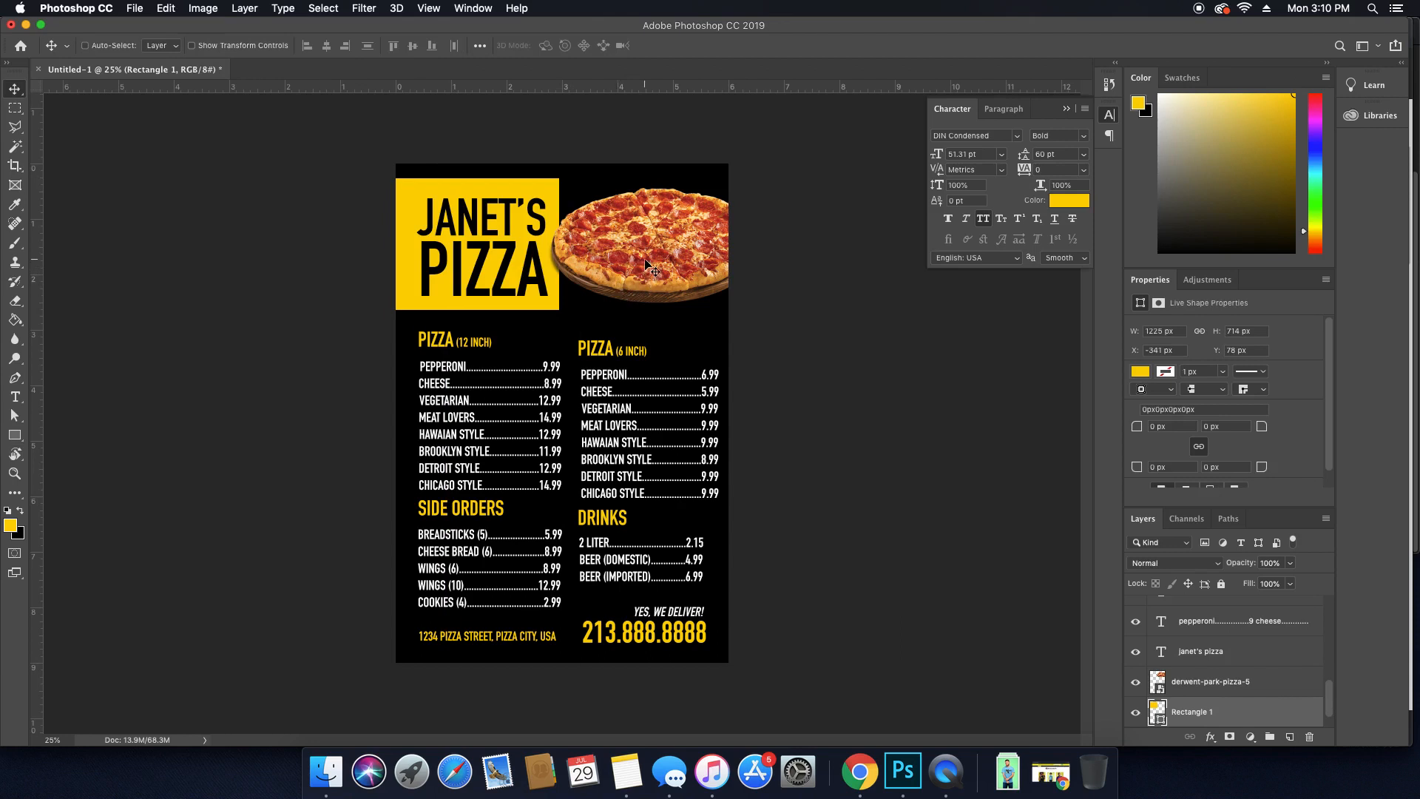
Set the title's word "Pizza" in Cocogoose Regular at 54.48 pt with 44.01 pt leading, and centre the title in the yellow block.
double_click(524, 259)
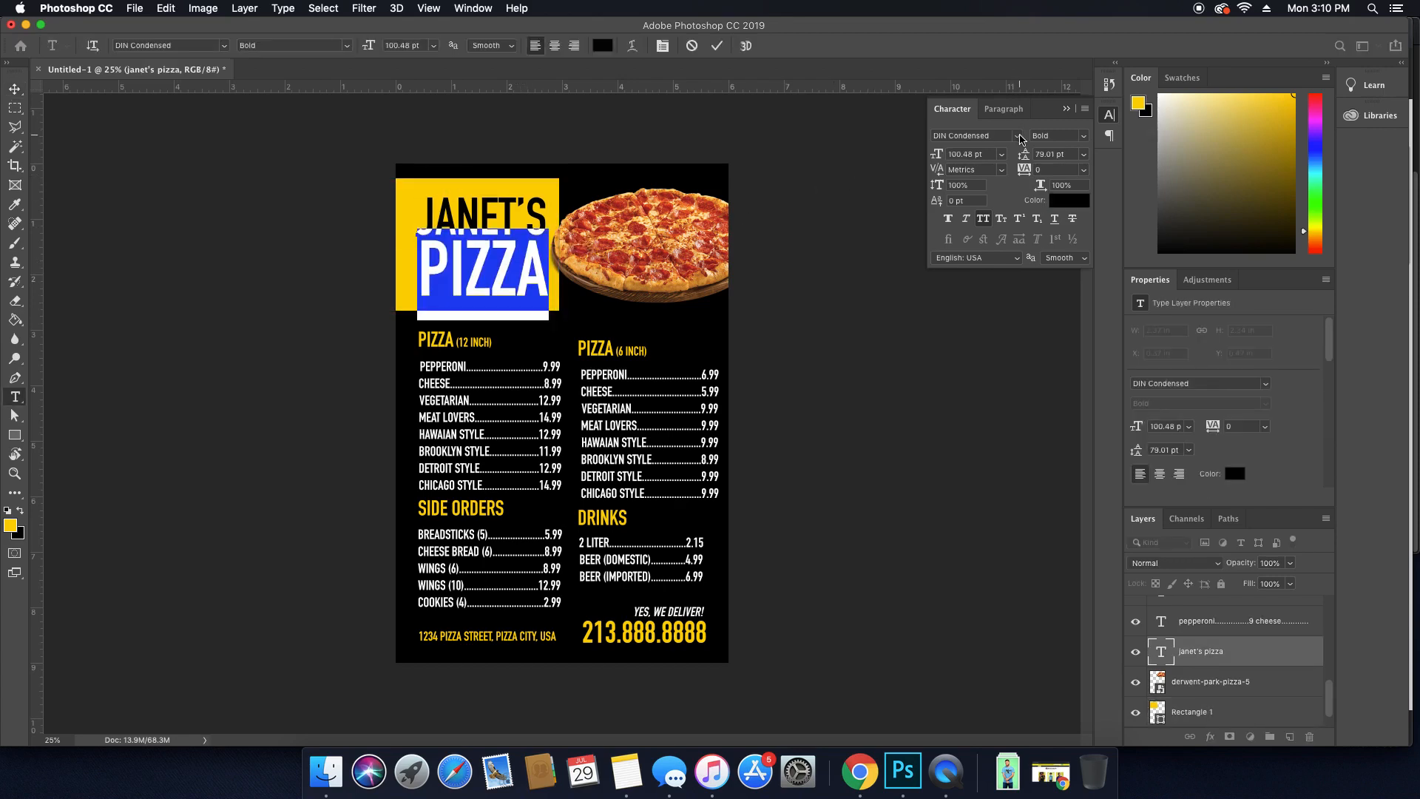
click(1018, 137)
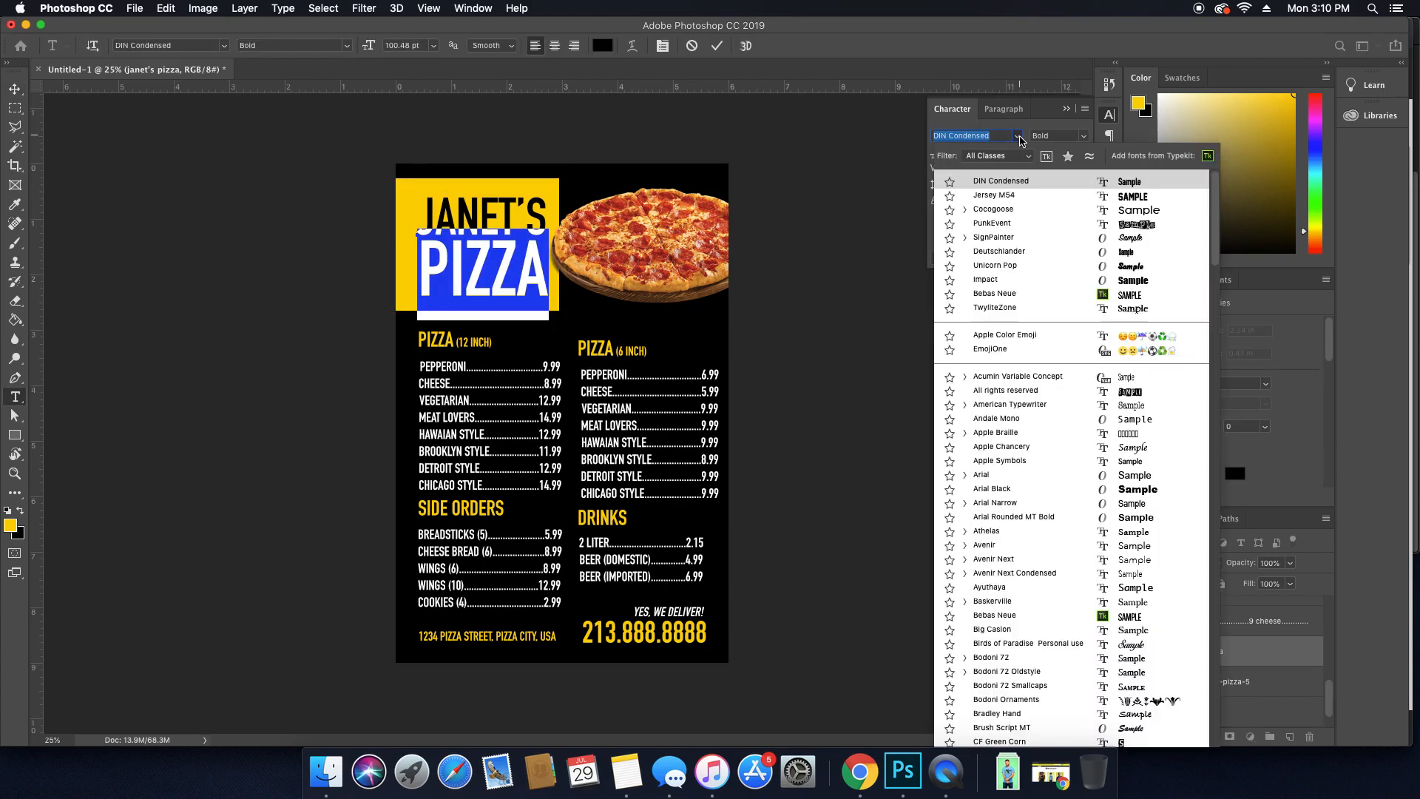
click(1023, 210)
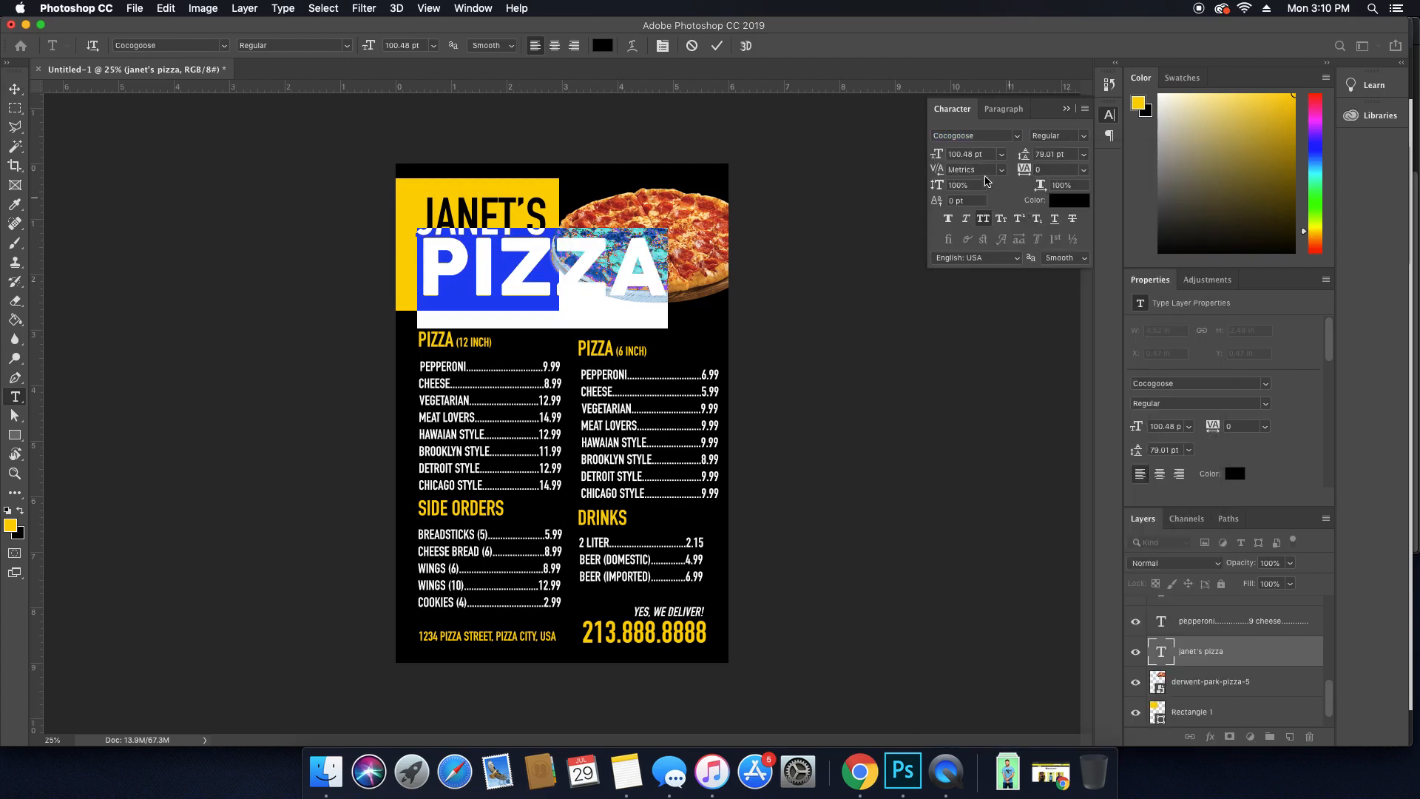
drag(939, 155, 902, 163)
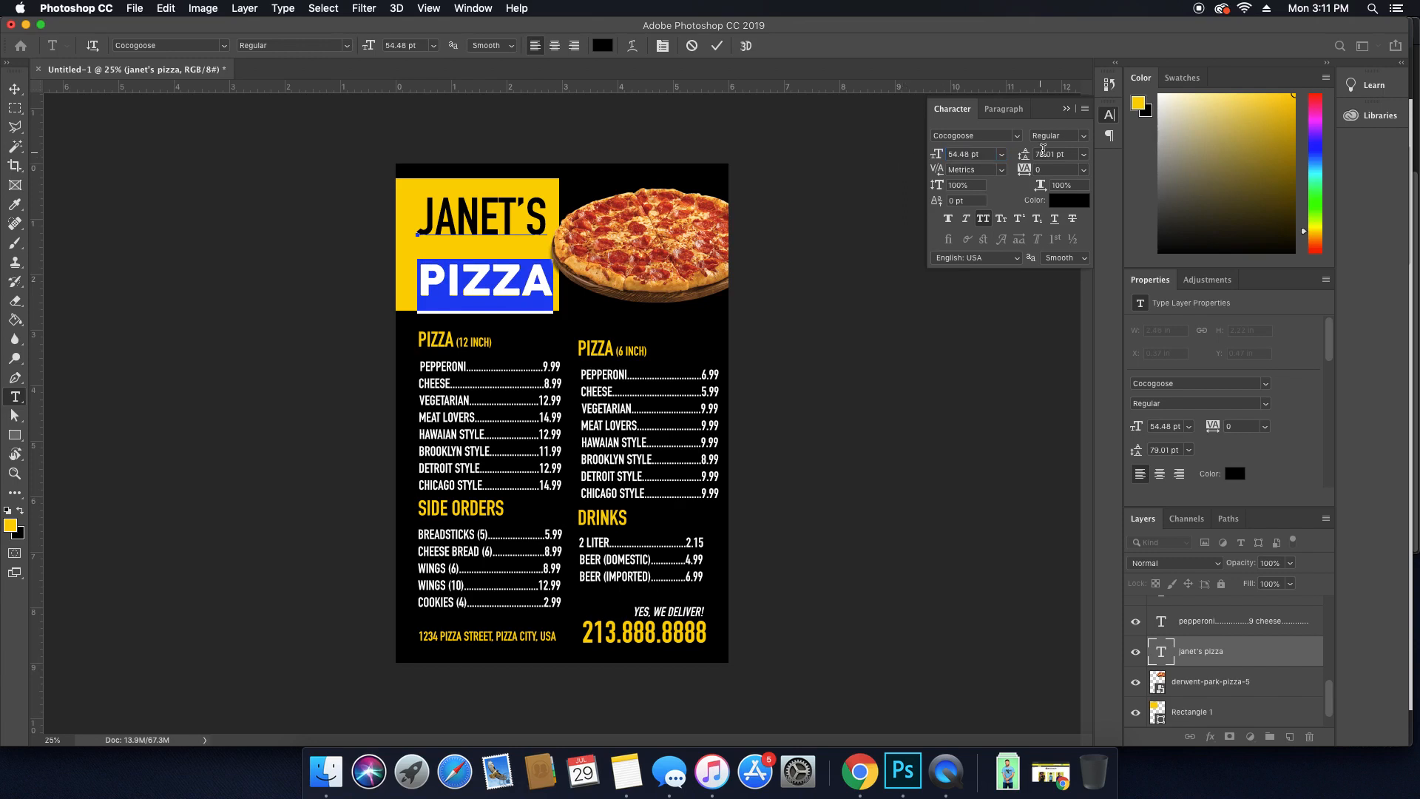
drag(1024, 154, 1004, 163)
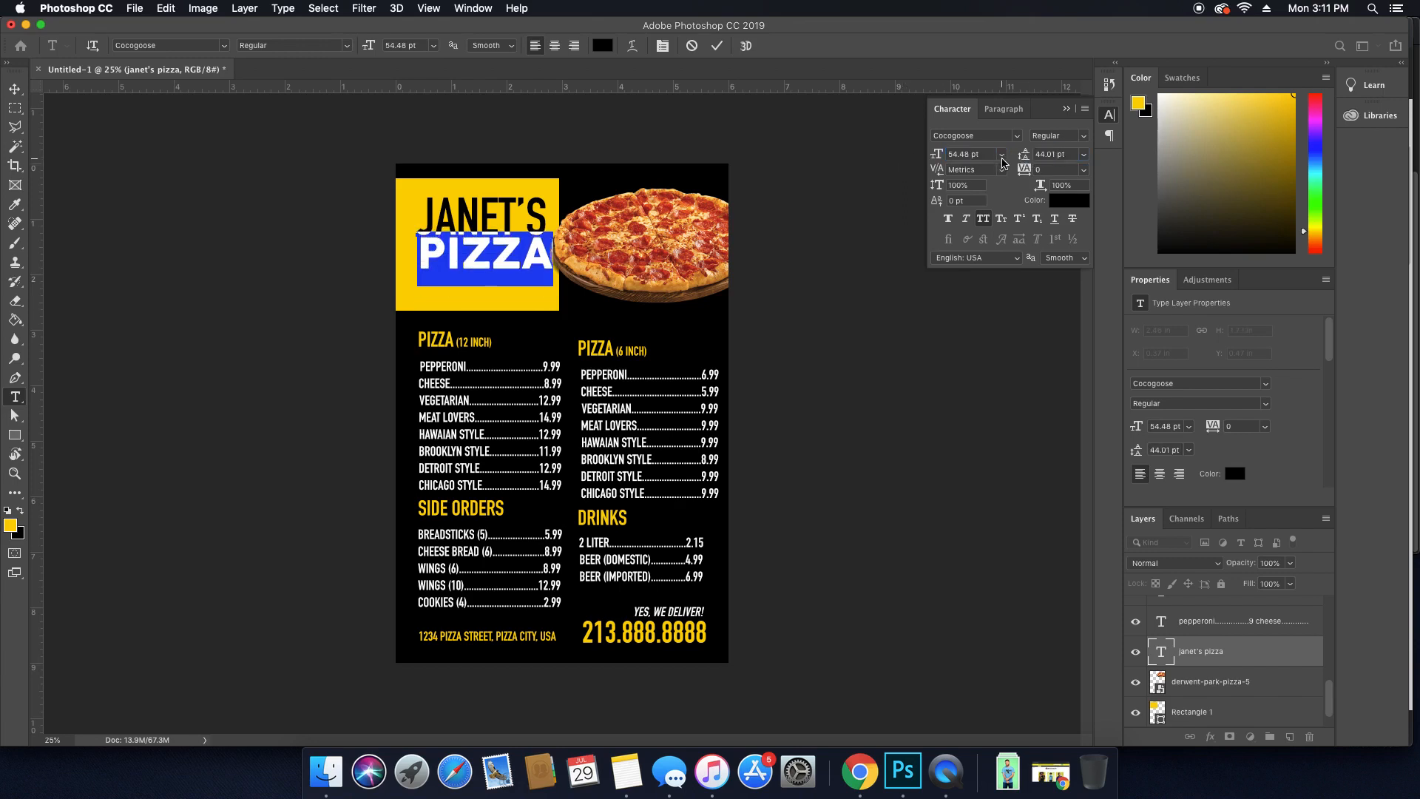
key(Escape)
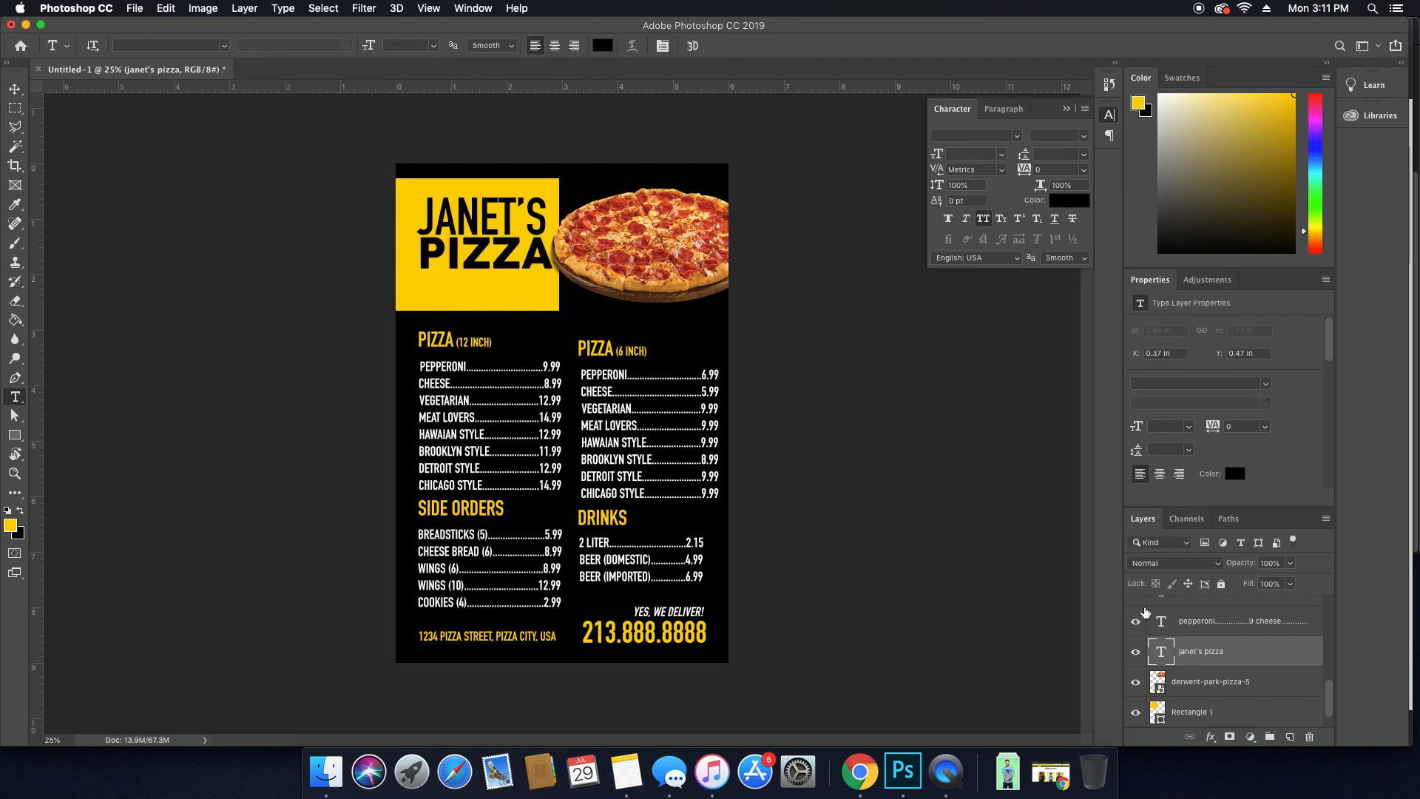
key(v)
drag(575, 191, 568, 203)
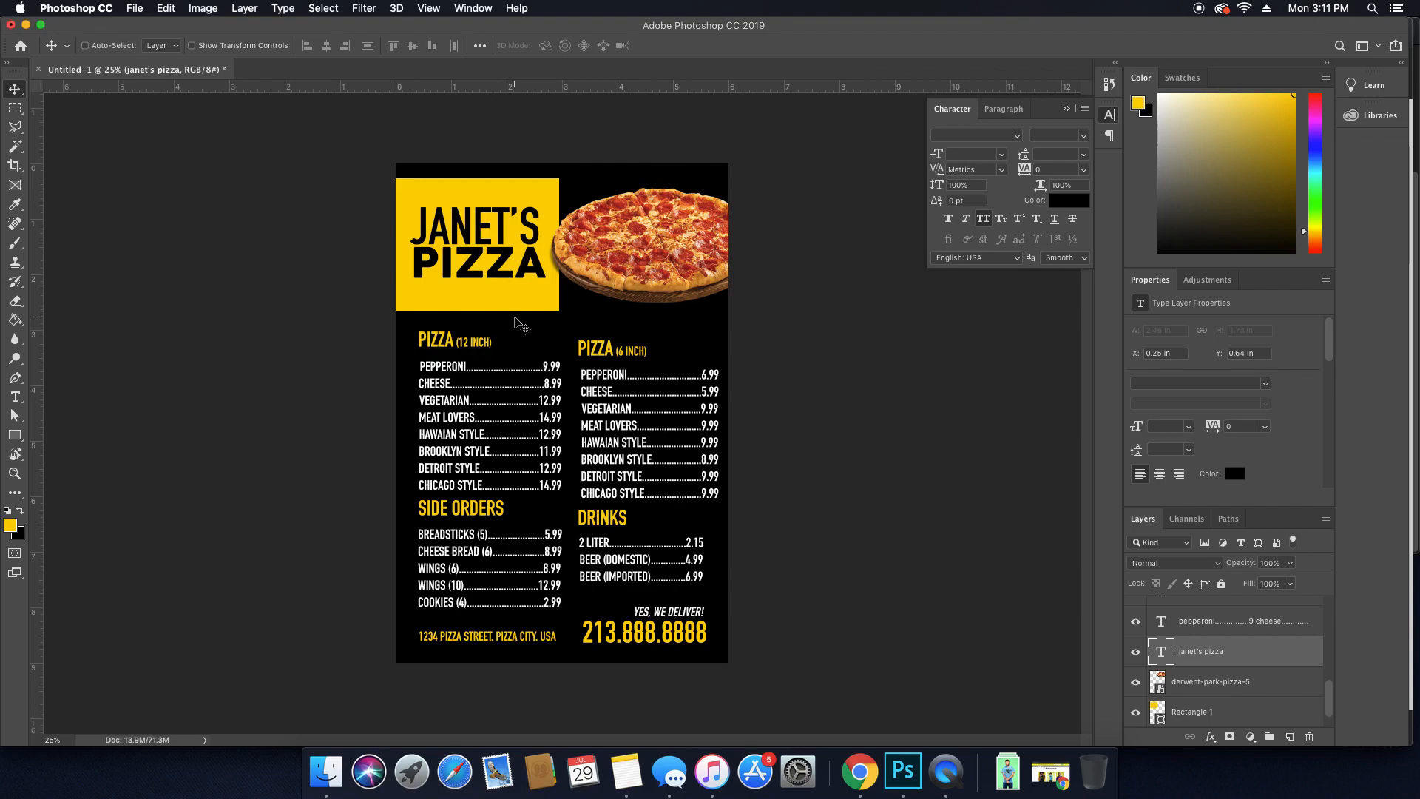
Outline the letter A of "PIZZA" in the title with a triangular Polygonal Lasso selection.
key(z)
drag(543, 259, 623, 274)
key(v)
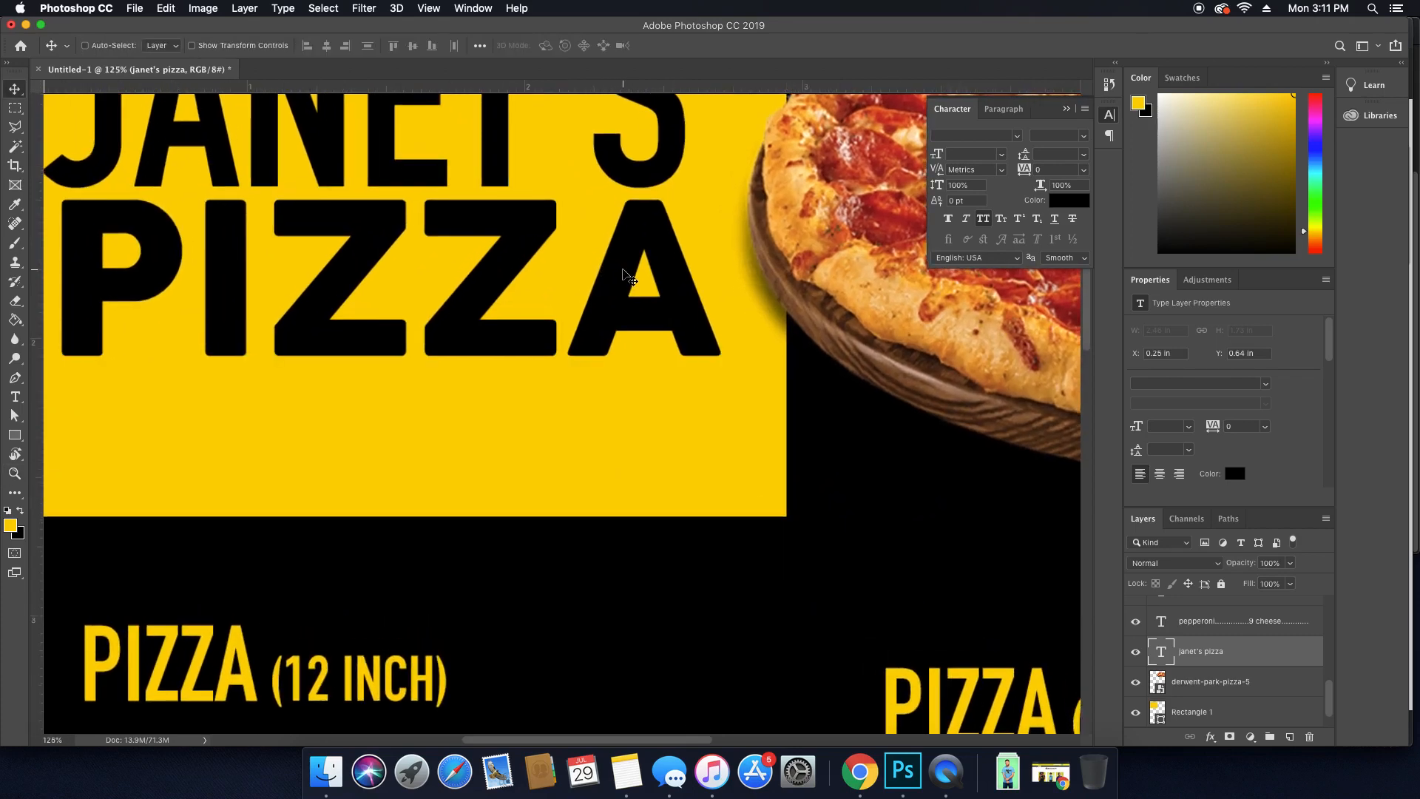
key(l)
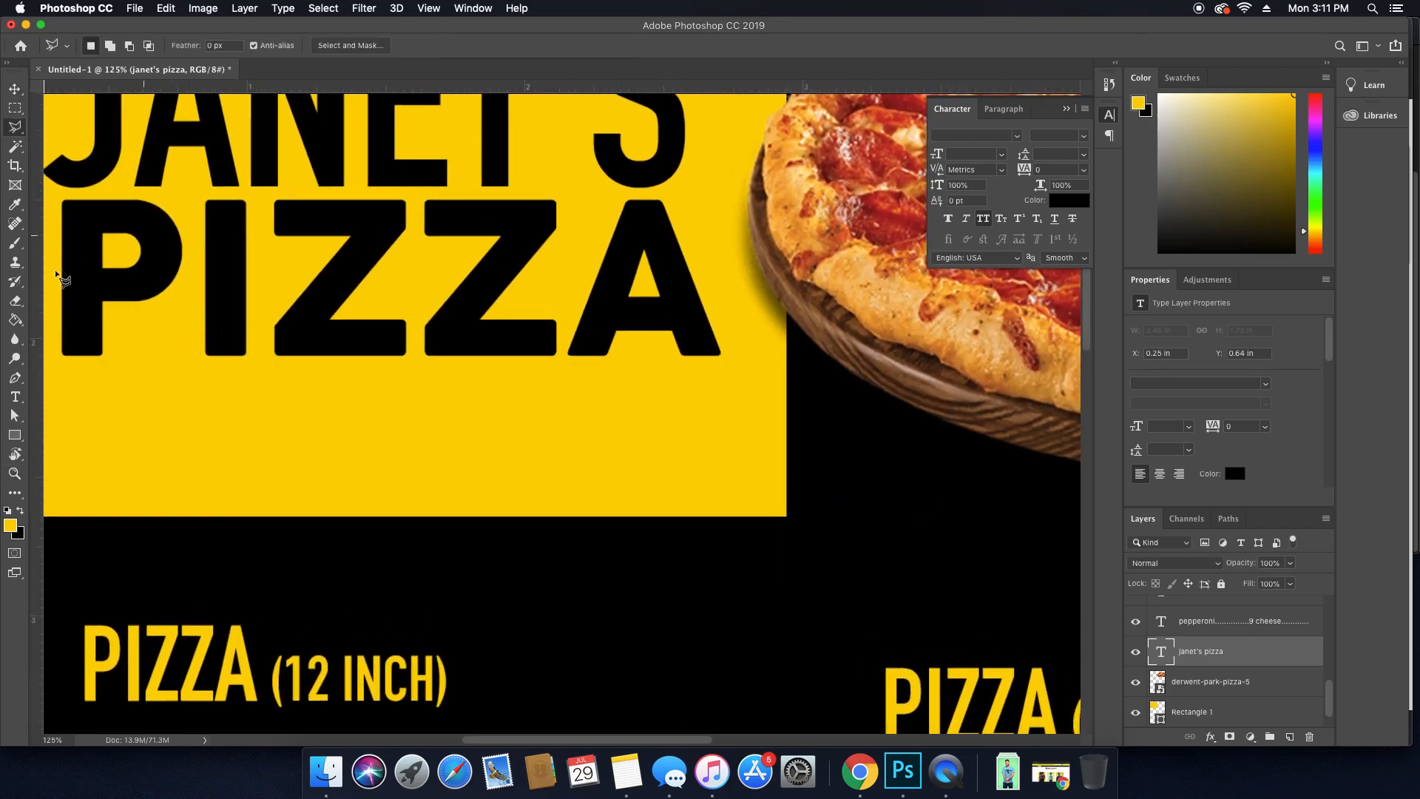
drag(15, 127, 50, 134)
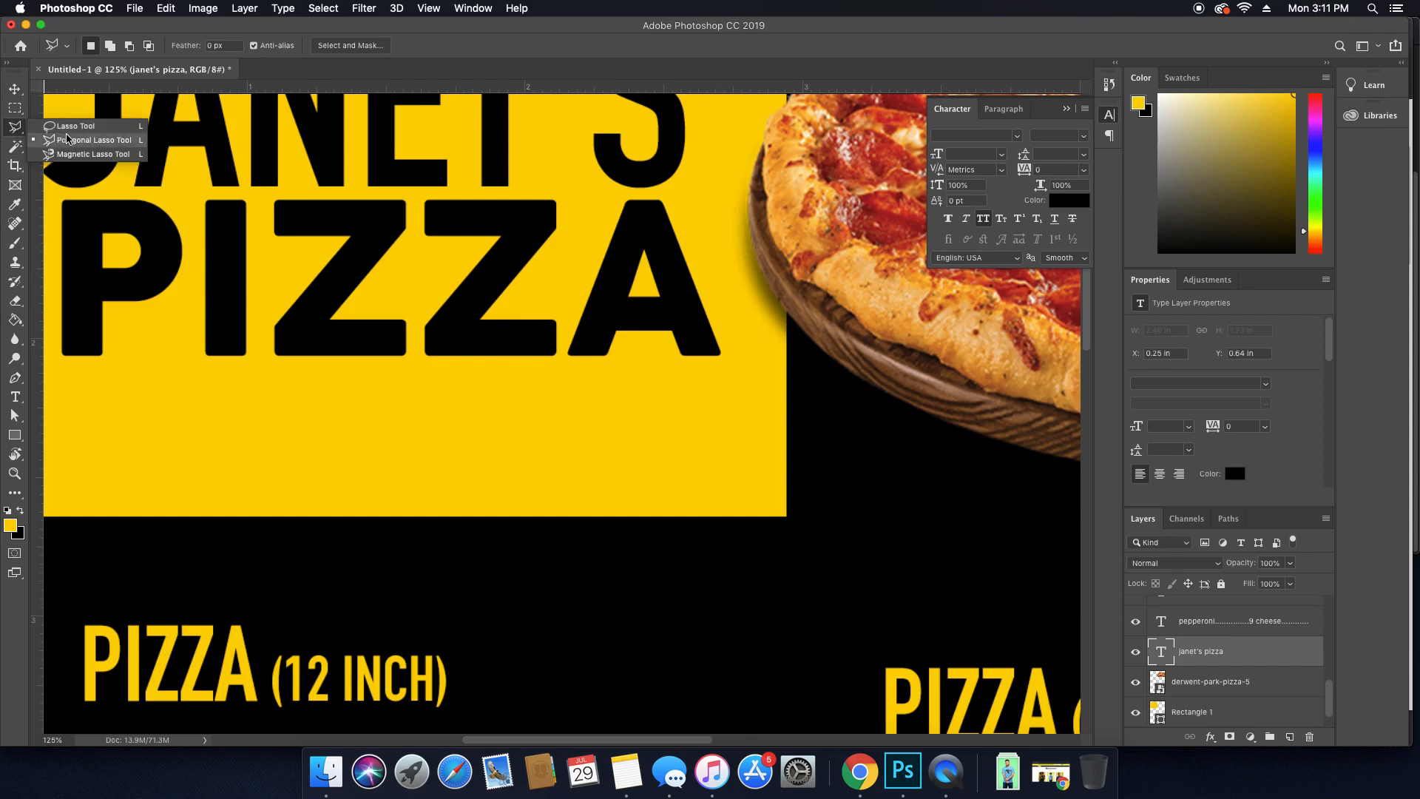
click(70, 142)
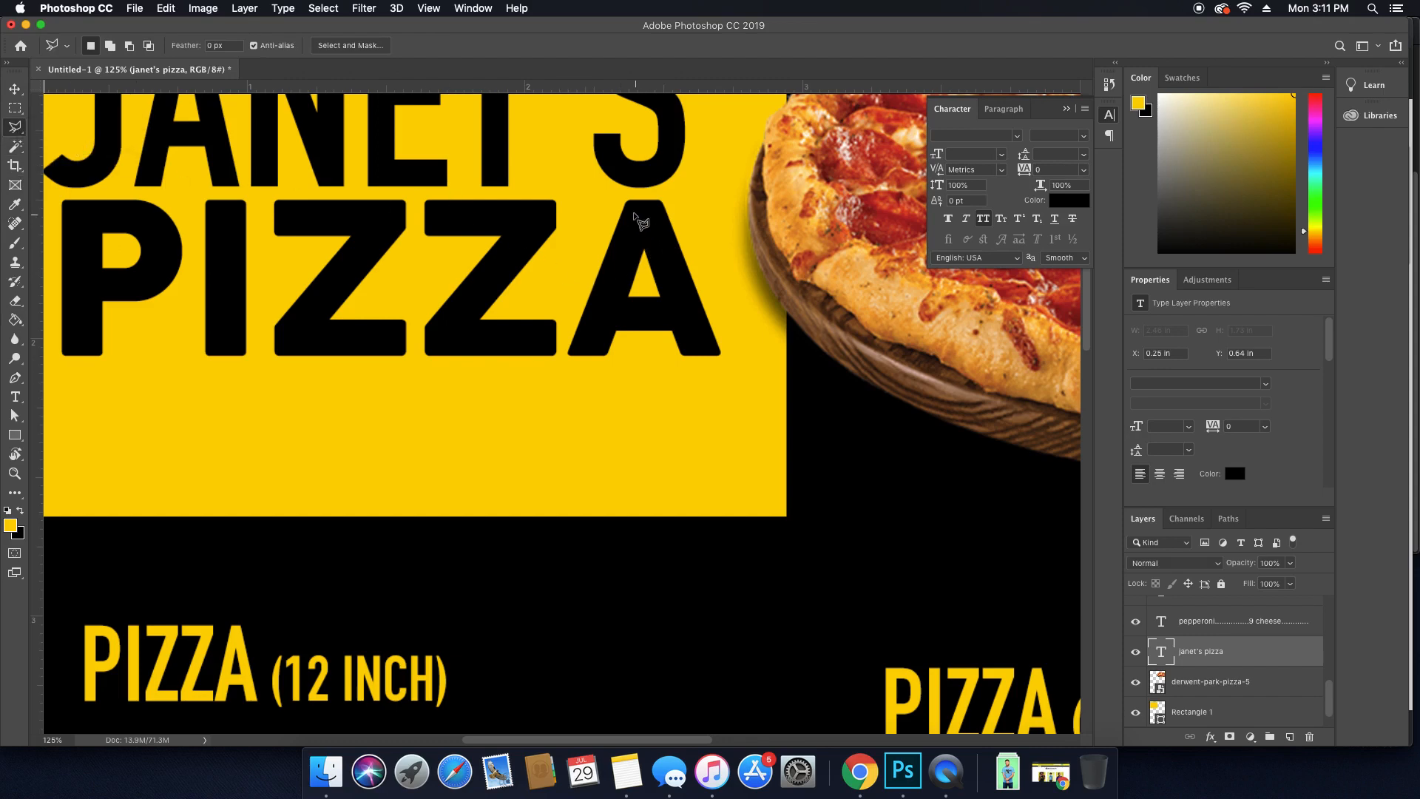
click(631, 212)
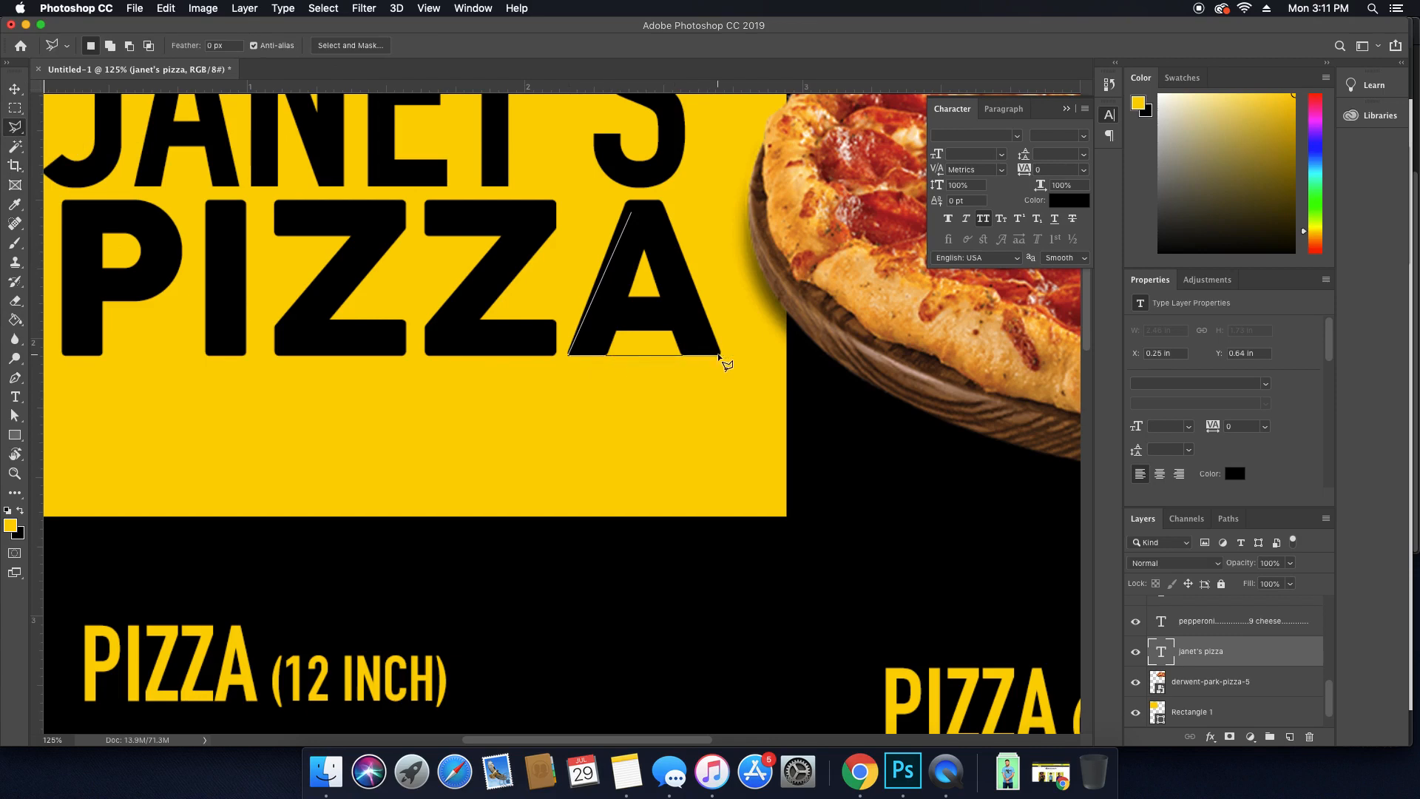
click(718, 355)
click(631, 213)
Fill the triangular selection over the letter A with black on a new layer, and deselect it.
click(1289, 736)
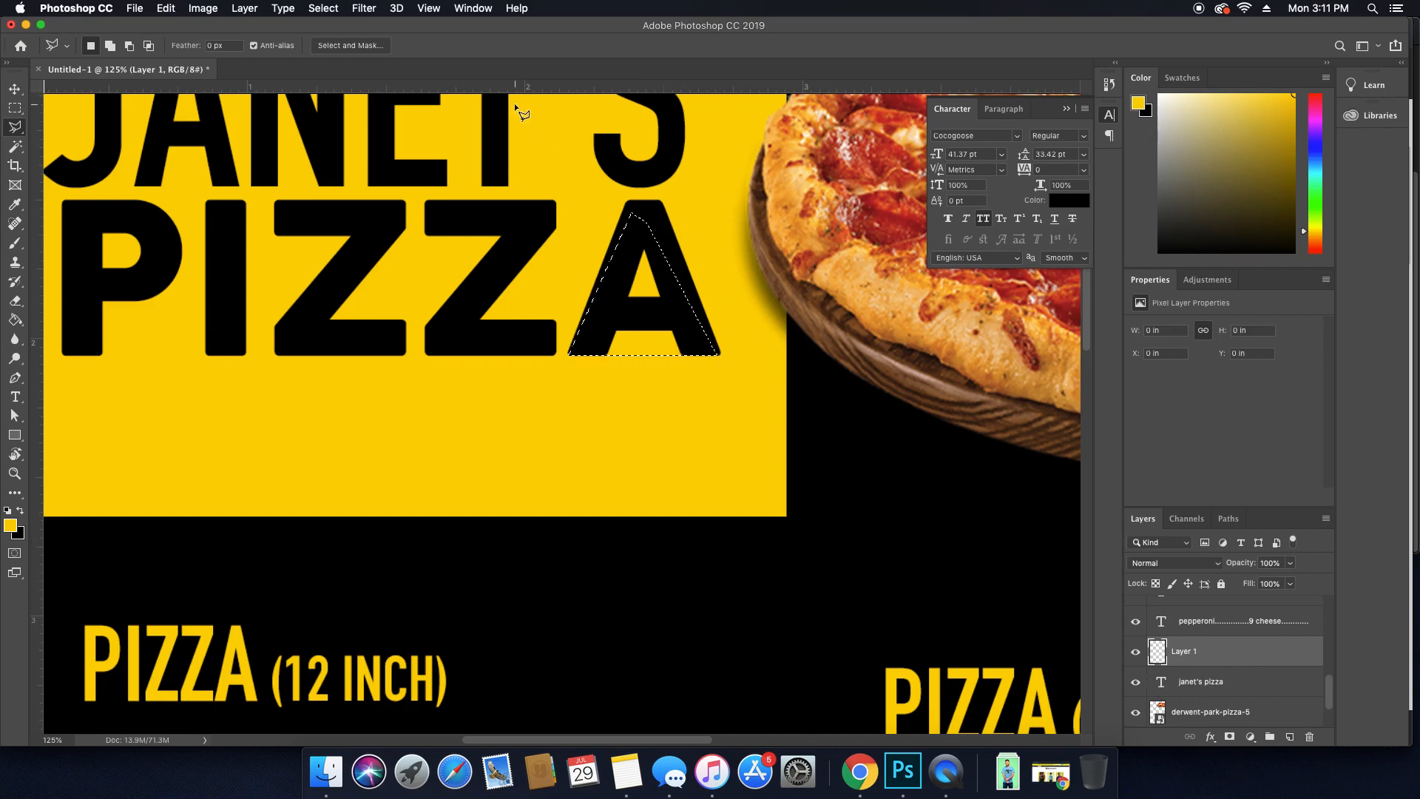
key(v)
click(202, 8)
mouse_move(166, 7)
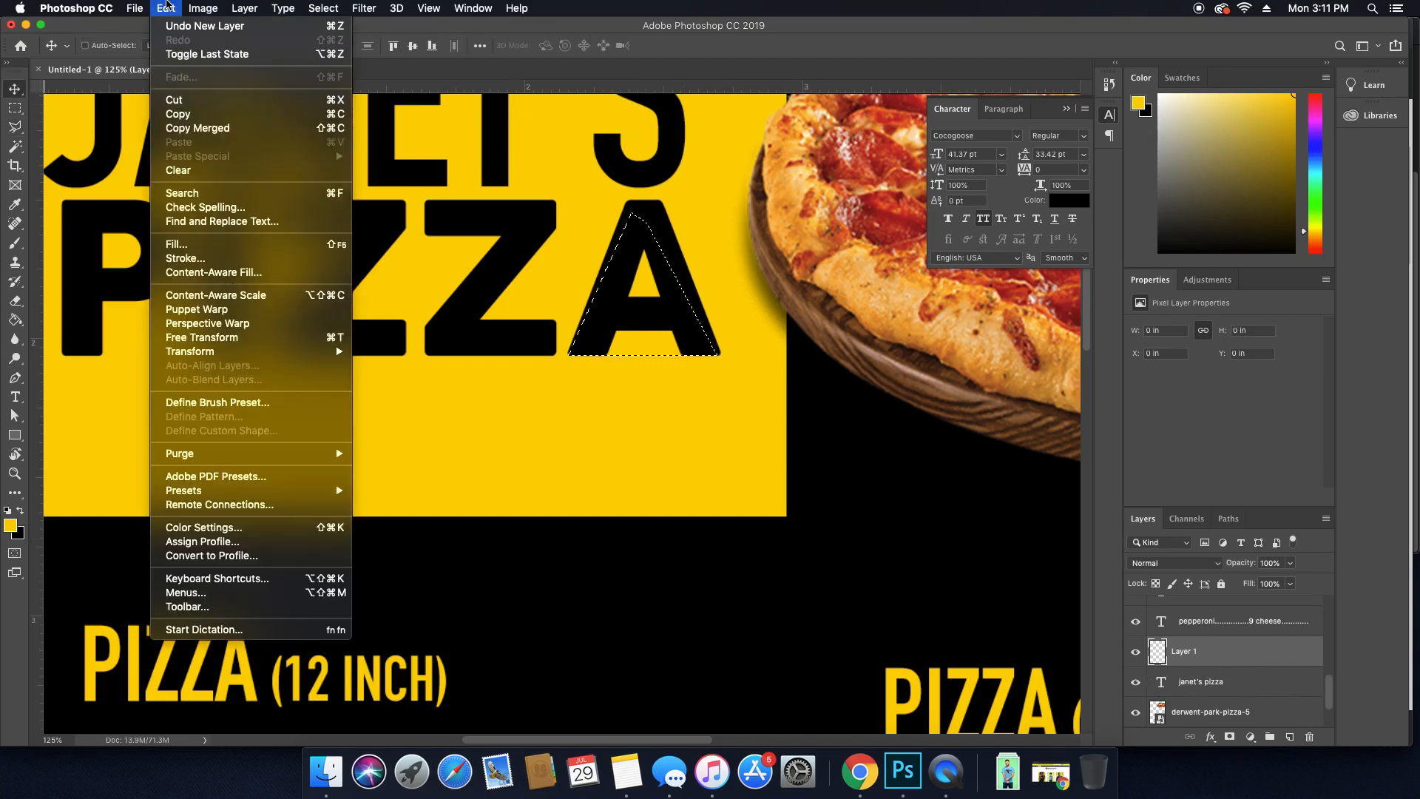
click(172, 6)
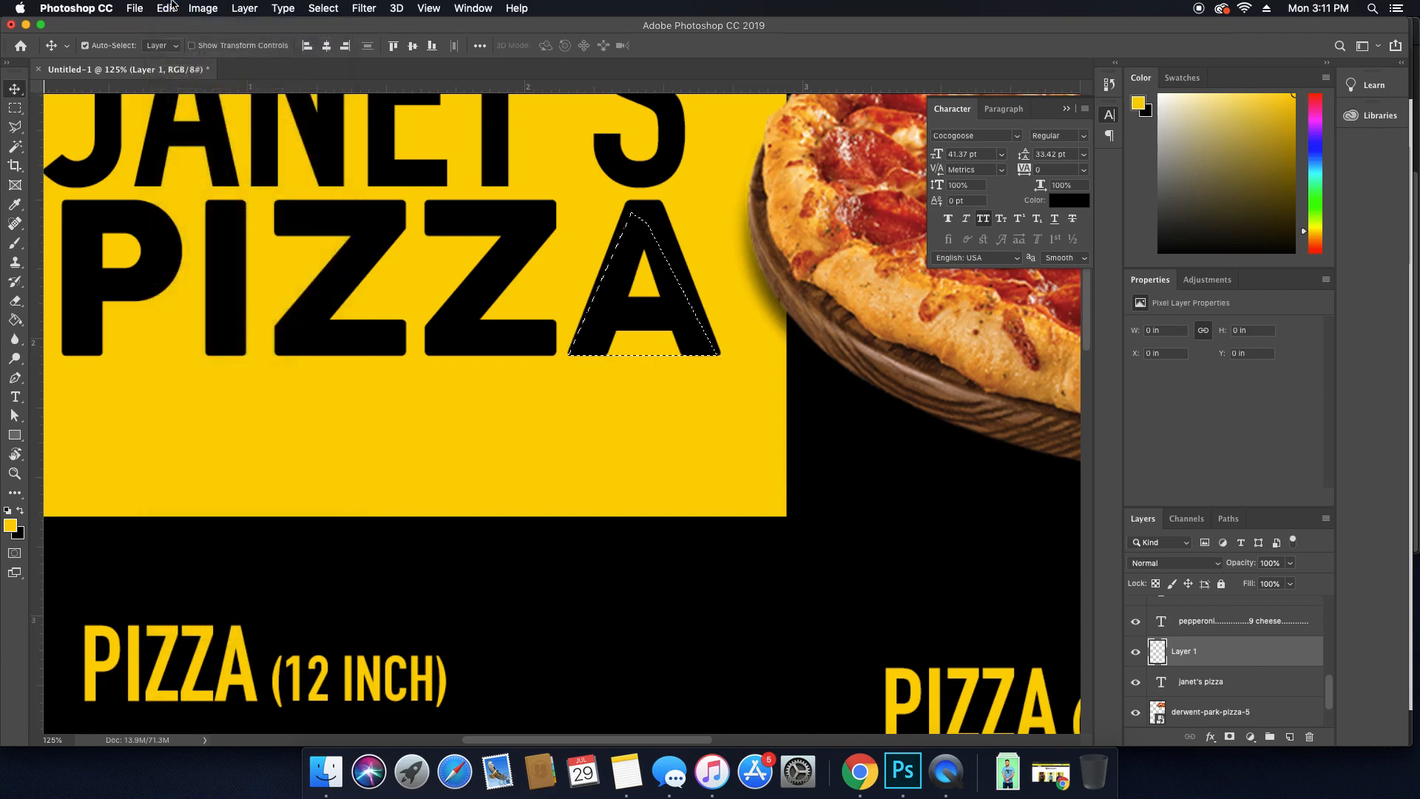
key(super+BackSpace)
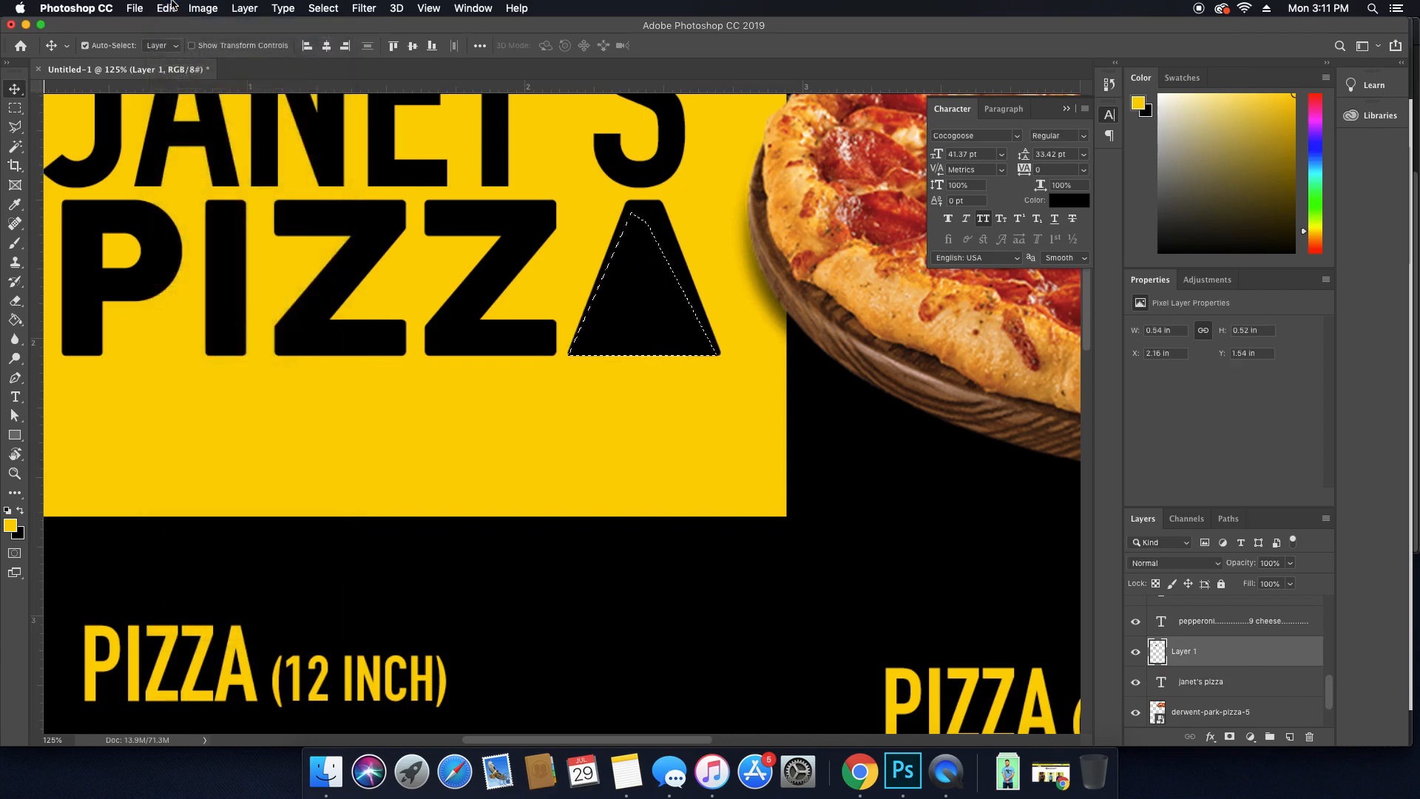
key(super+d)
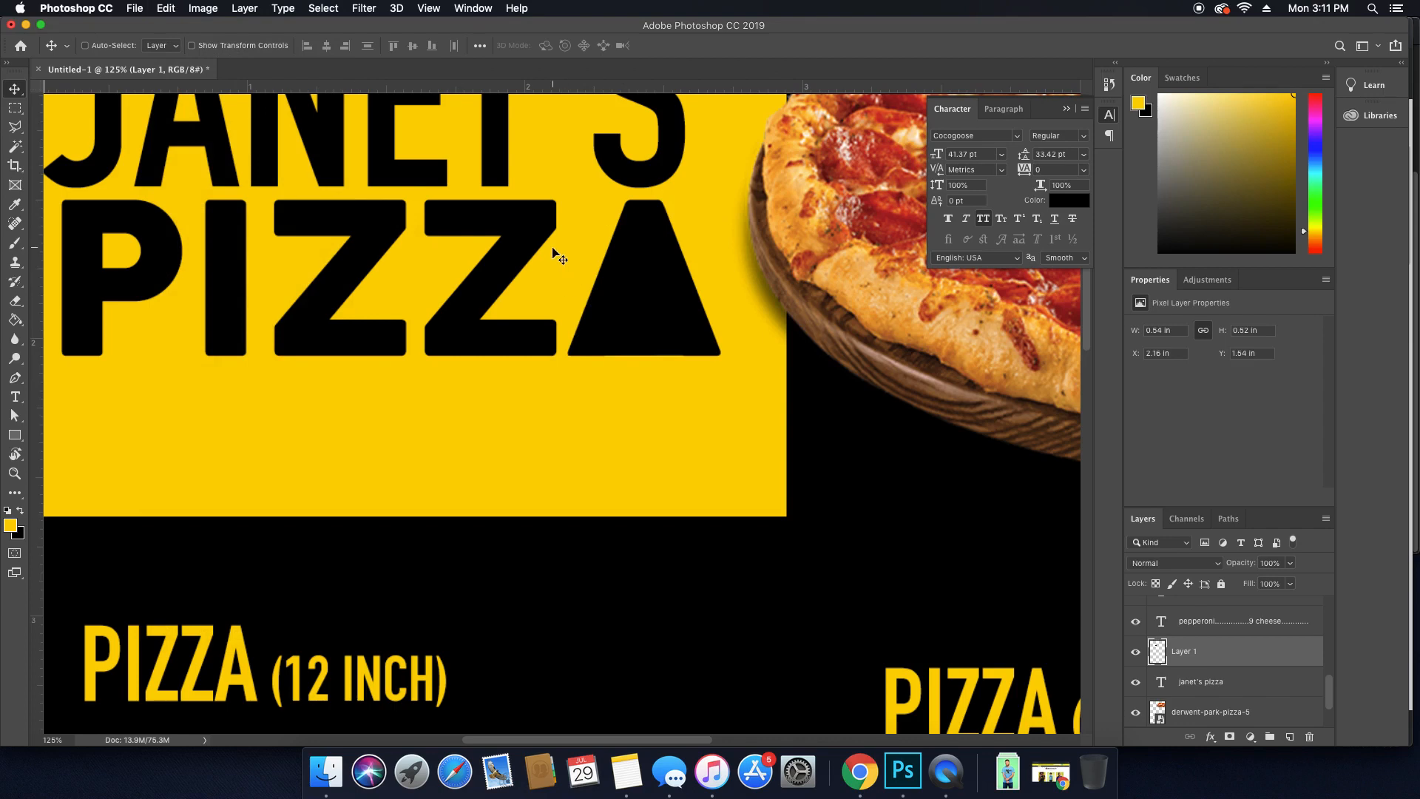
Make the black triangle's layer active and start the Rectangle tool for adding a shape above it.
click(1209, 684)
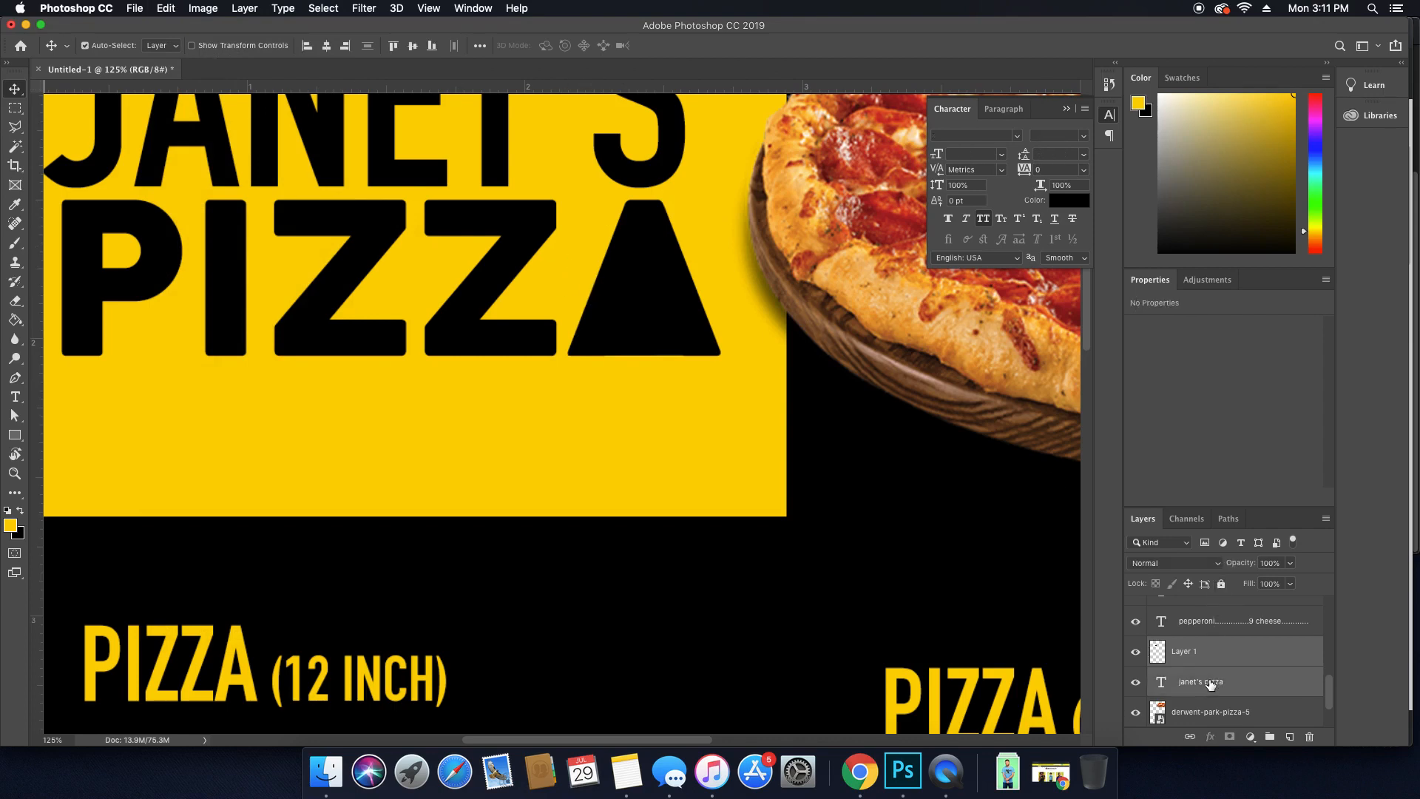
click(1212, 661)
key(u)
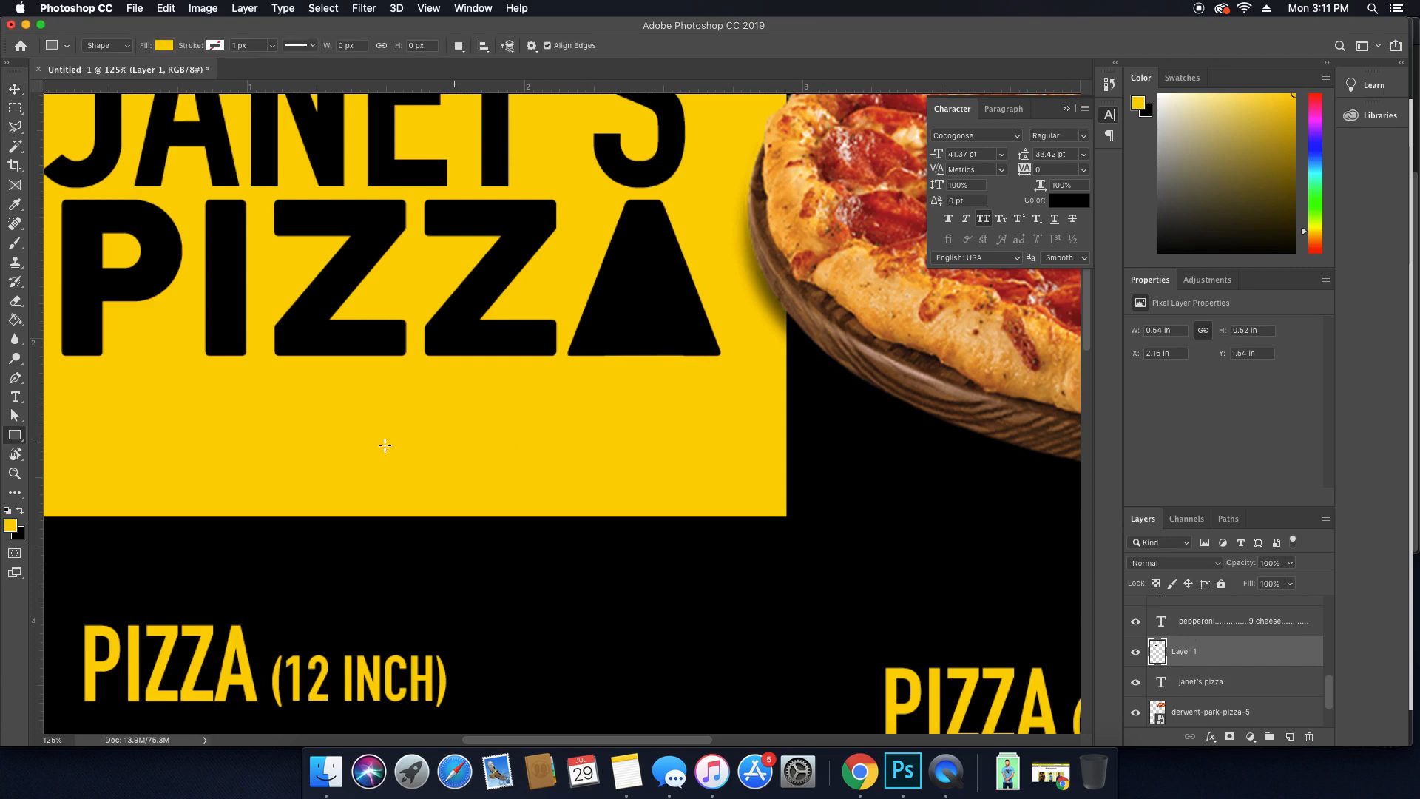
Draw an orange-filled circle about 28 px wide on the final A of PIZZA and place a copy nearer its base.
right_click(16, 436)
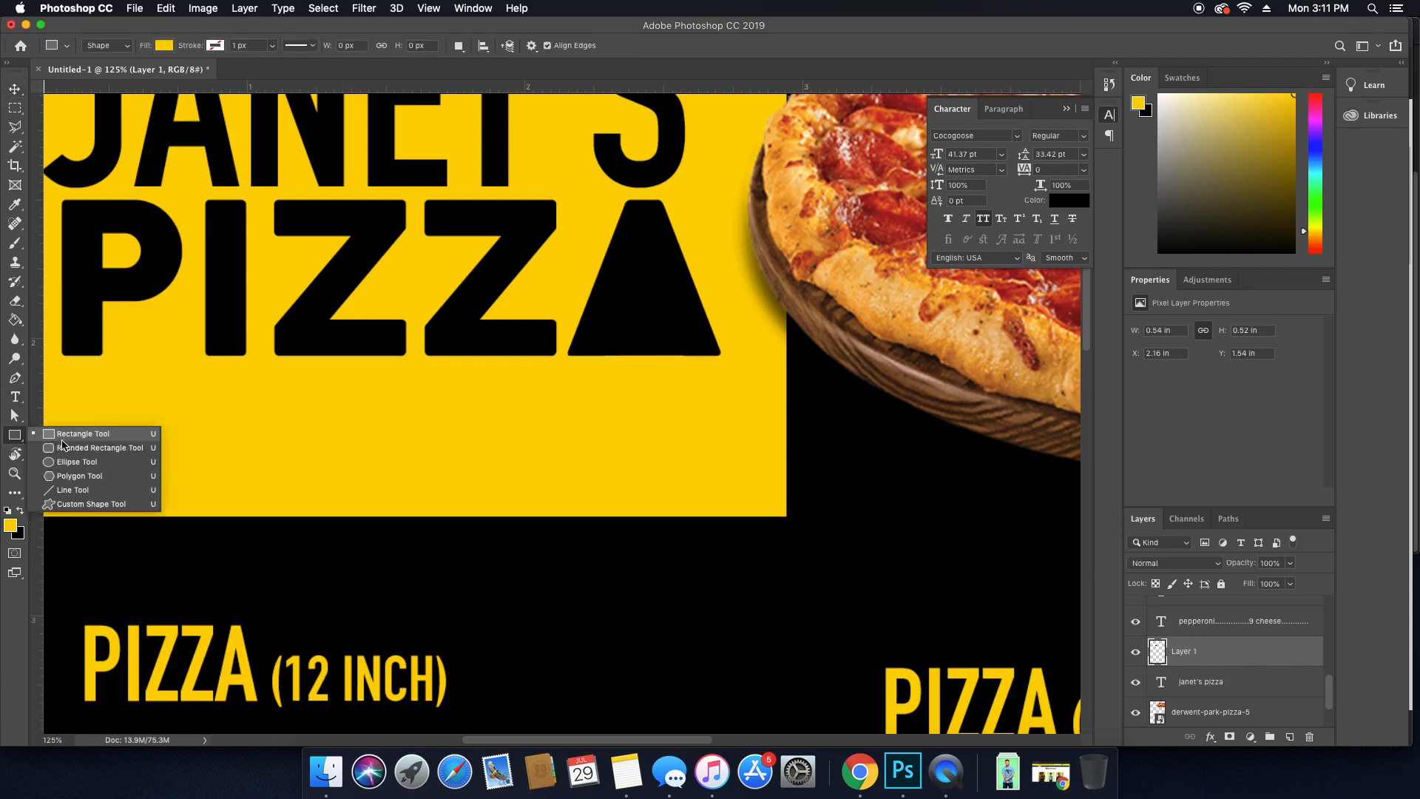
click(77, 462)
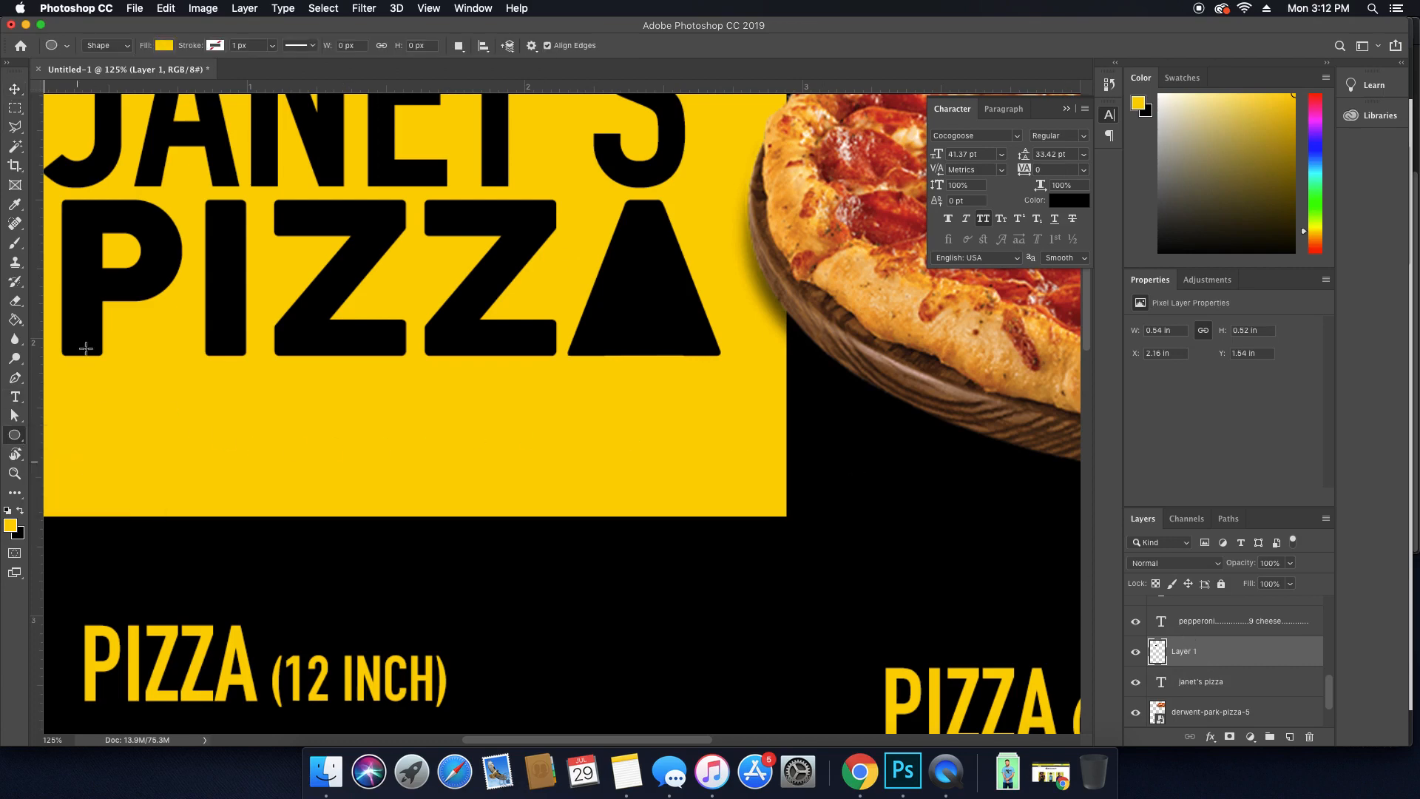
click(164, 46)
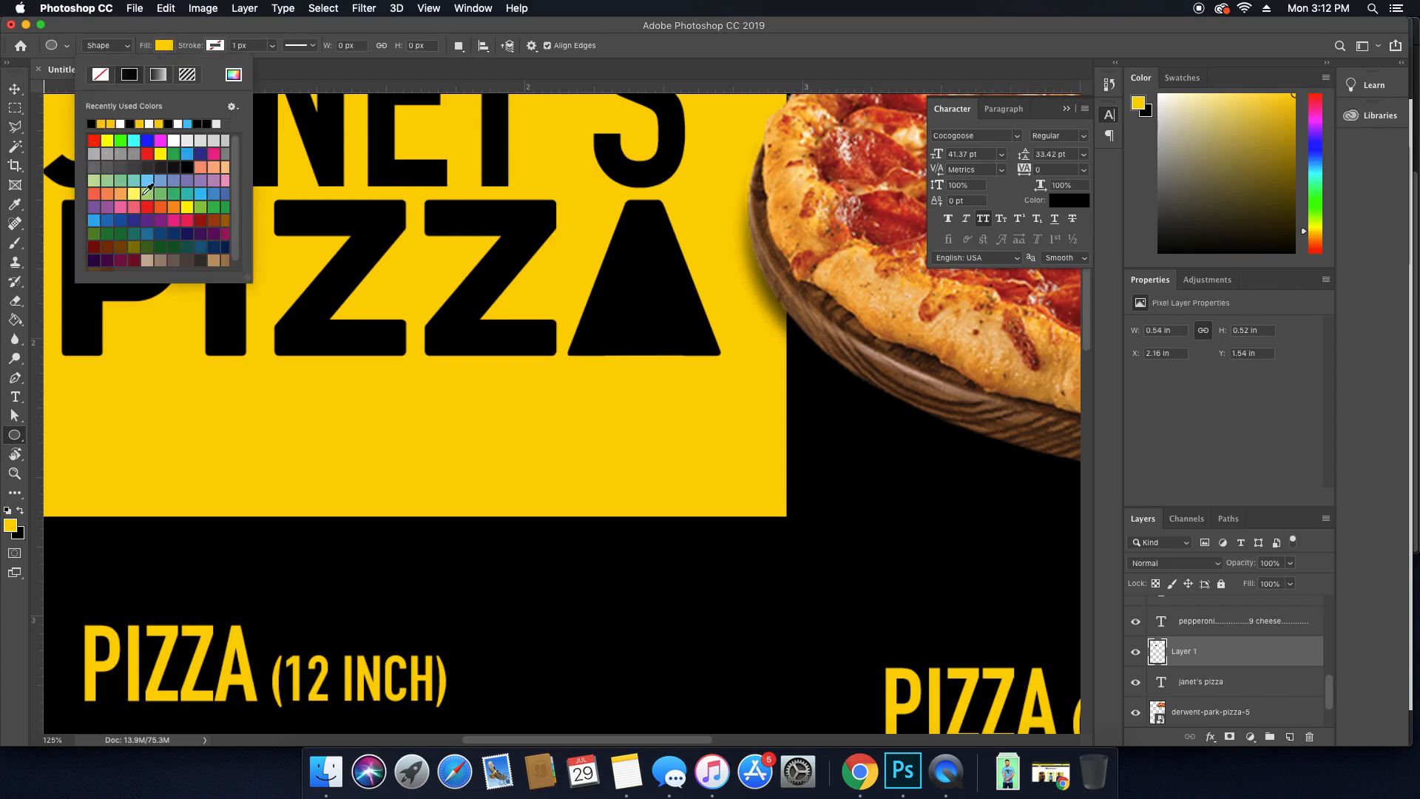
click(159, 202)
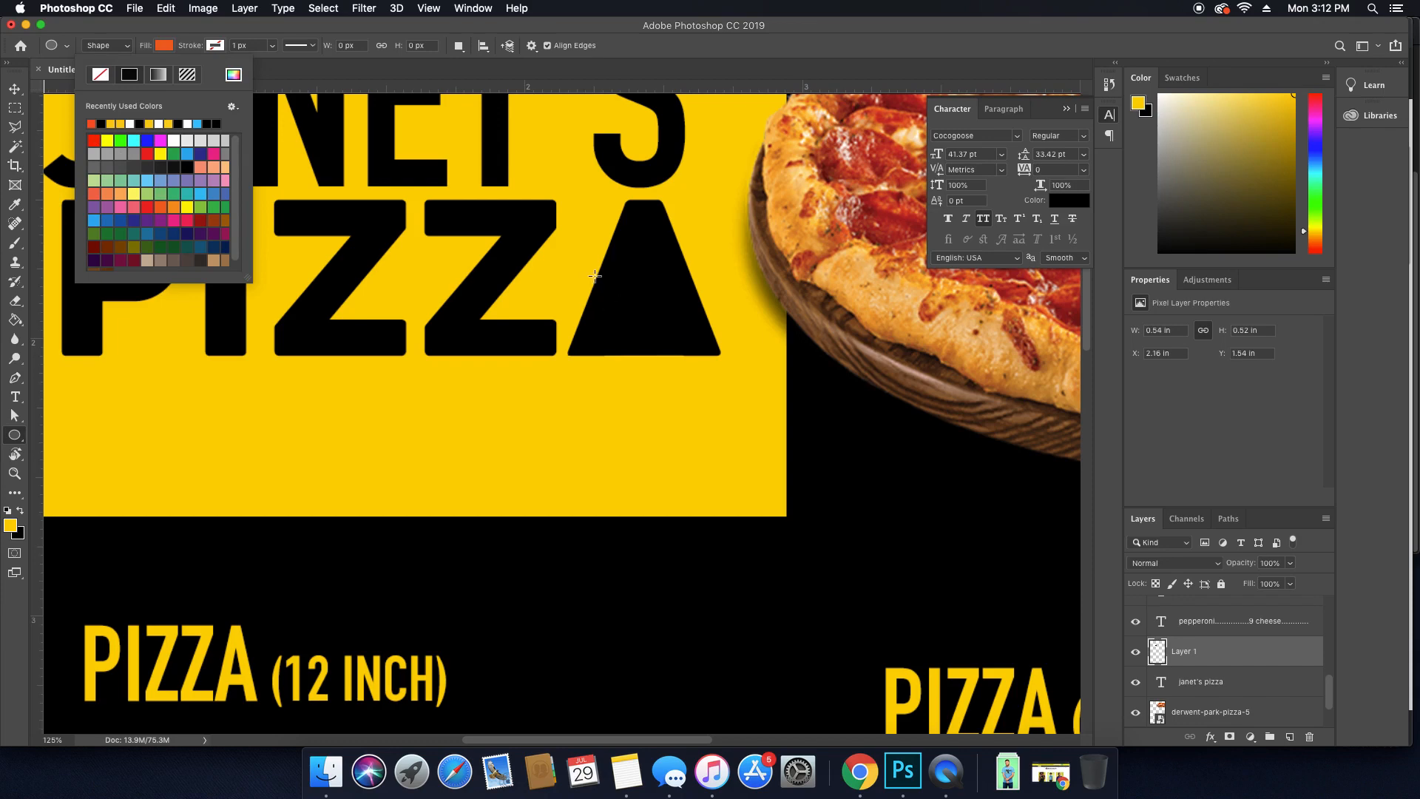
drag(602, 283, 686, 305)
key(v)
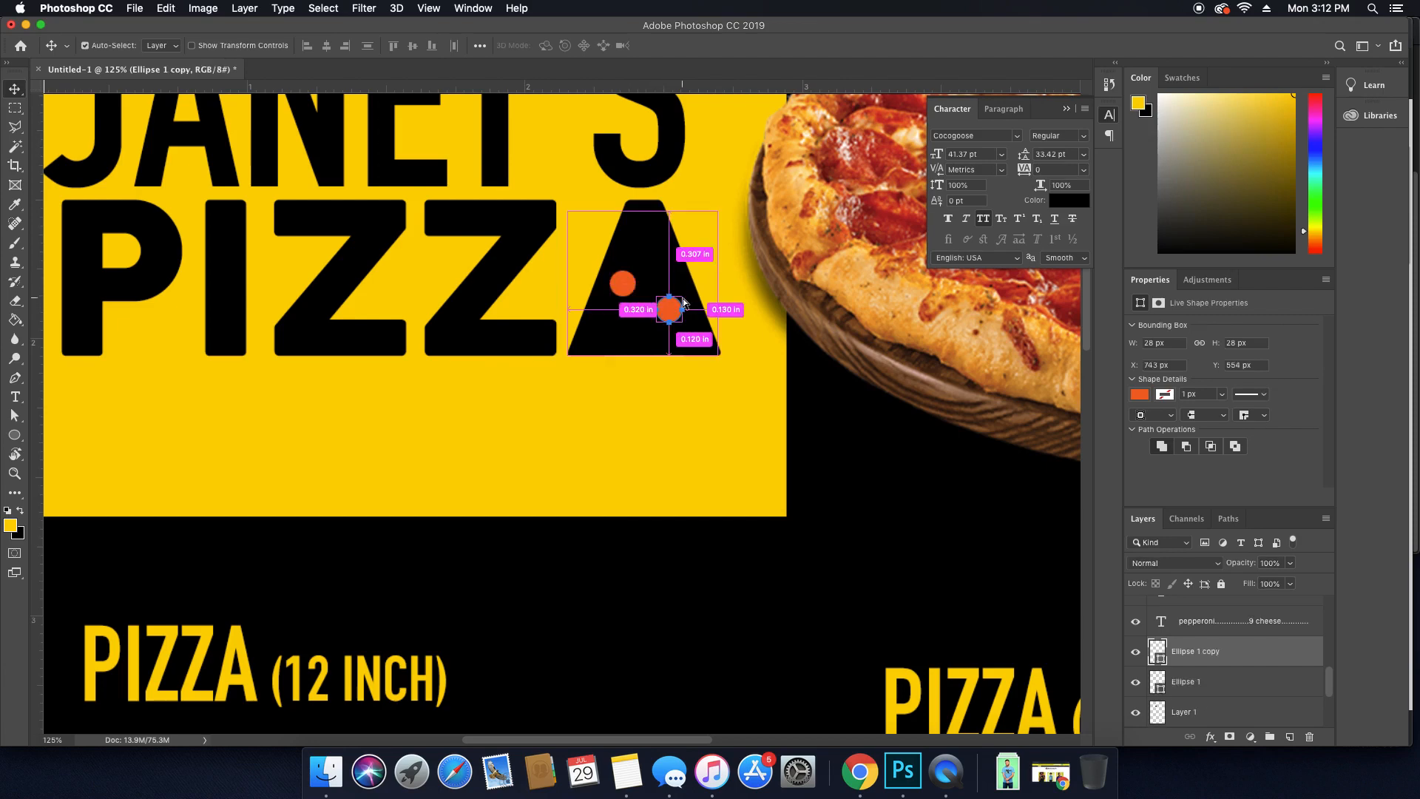
Try enlarging the copied circle to 45 px and placing another copy near the tip of the A.
key(super+t)
drag(682, 296, 650, 237)
key(Return)
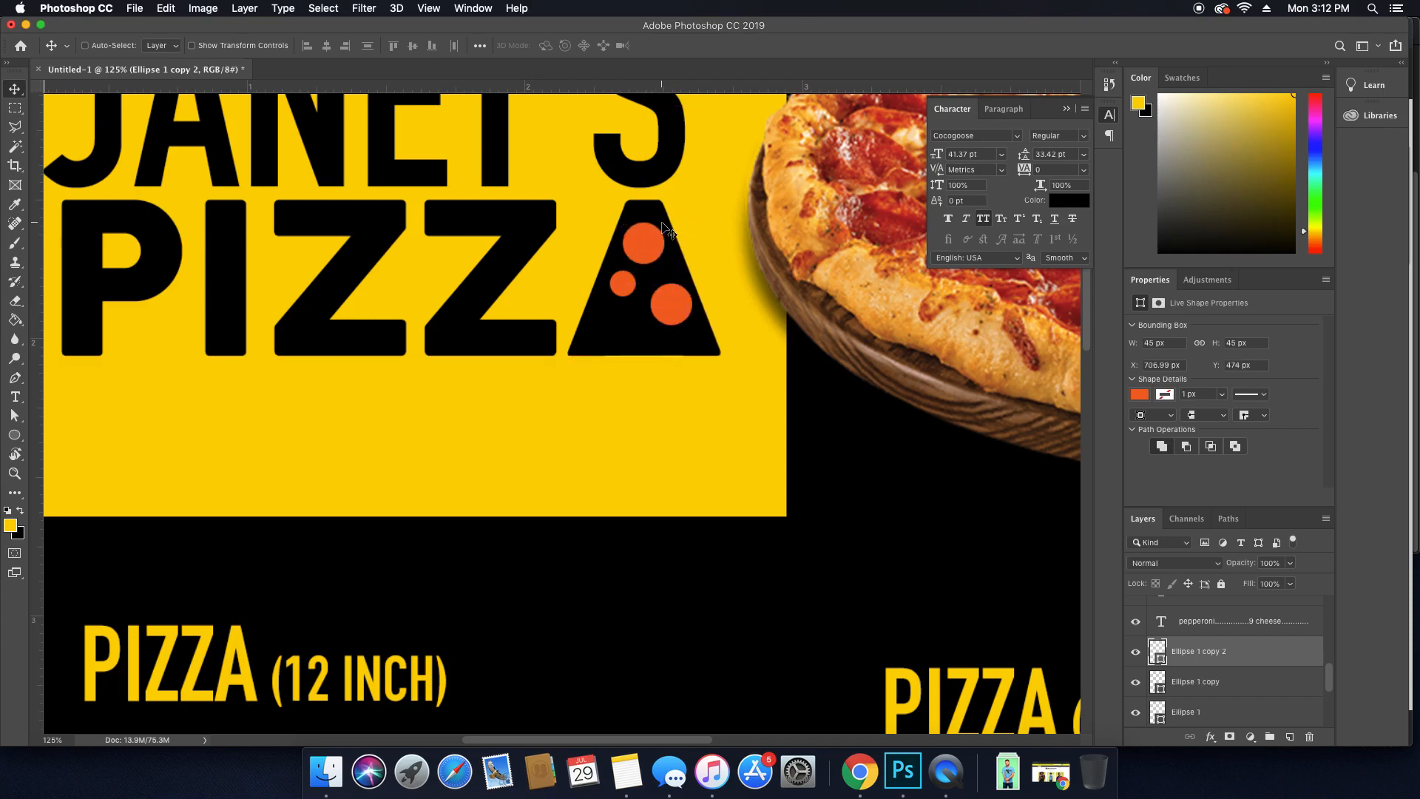
key(super+z)
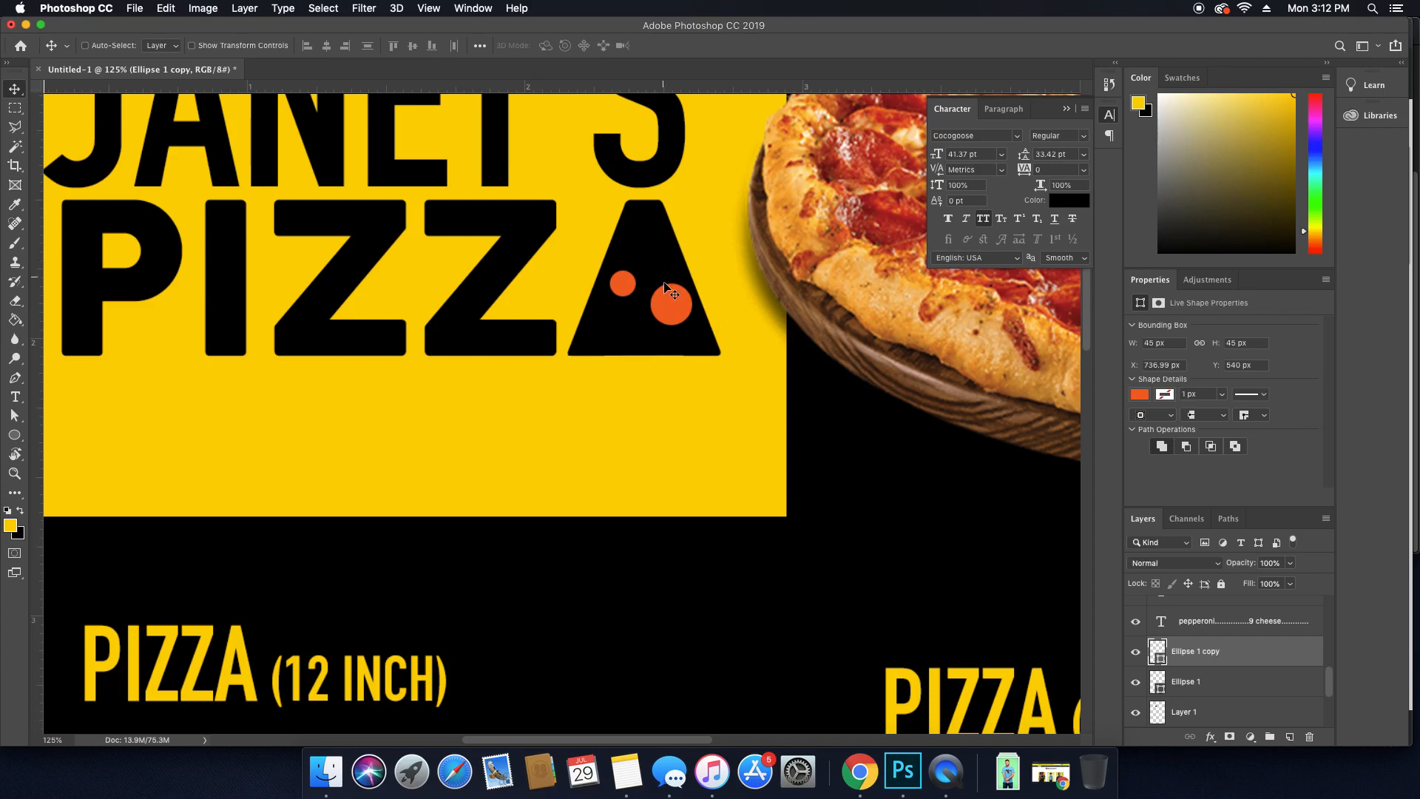
key(super+z)
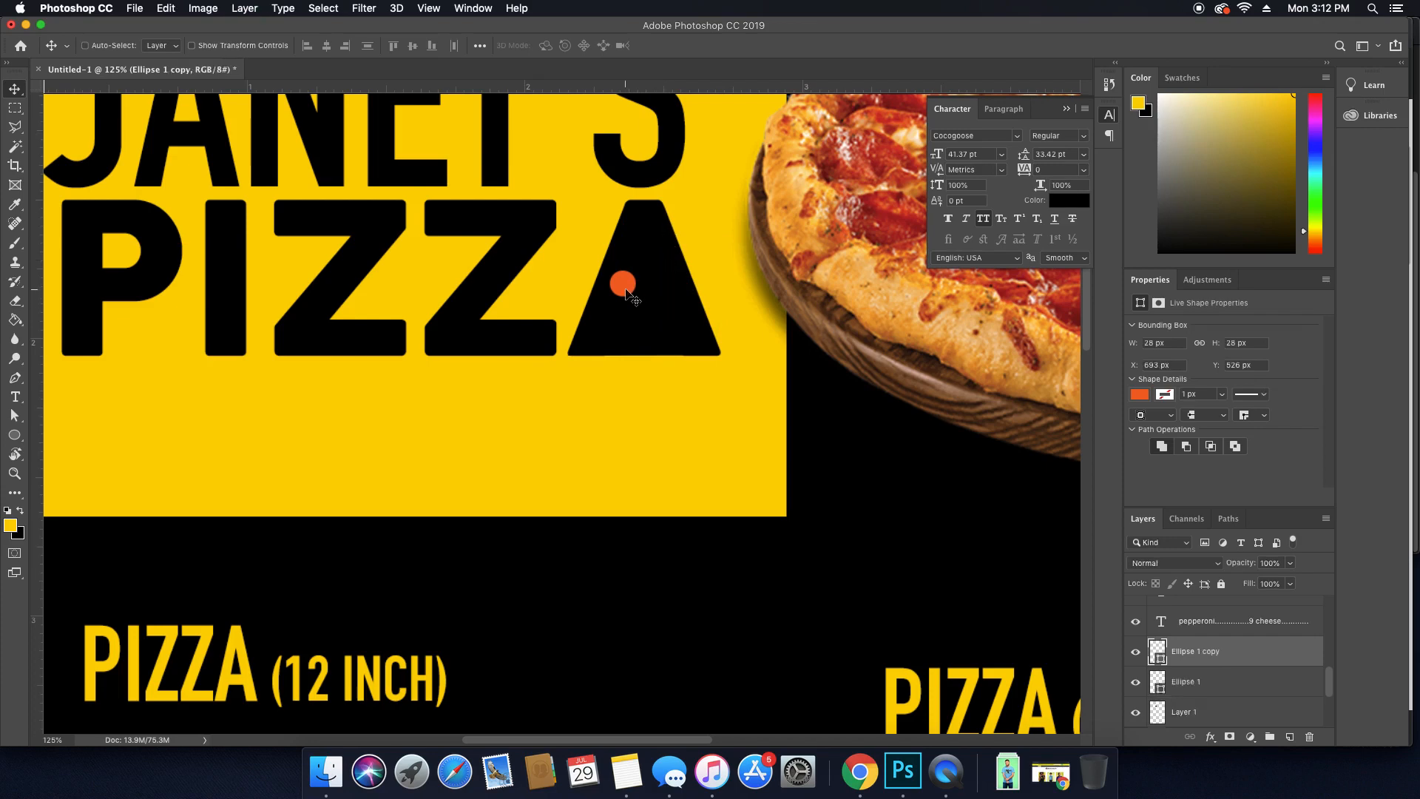
Spread copies of the orange circle over the A to make five dots, and merge all the ellipse layers into one.
drag(627, 294, 629, 238)
key(super+j)
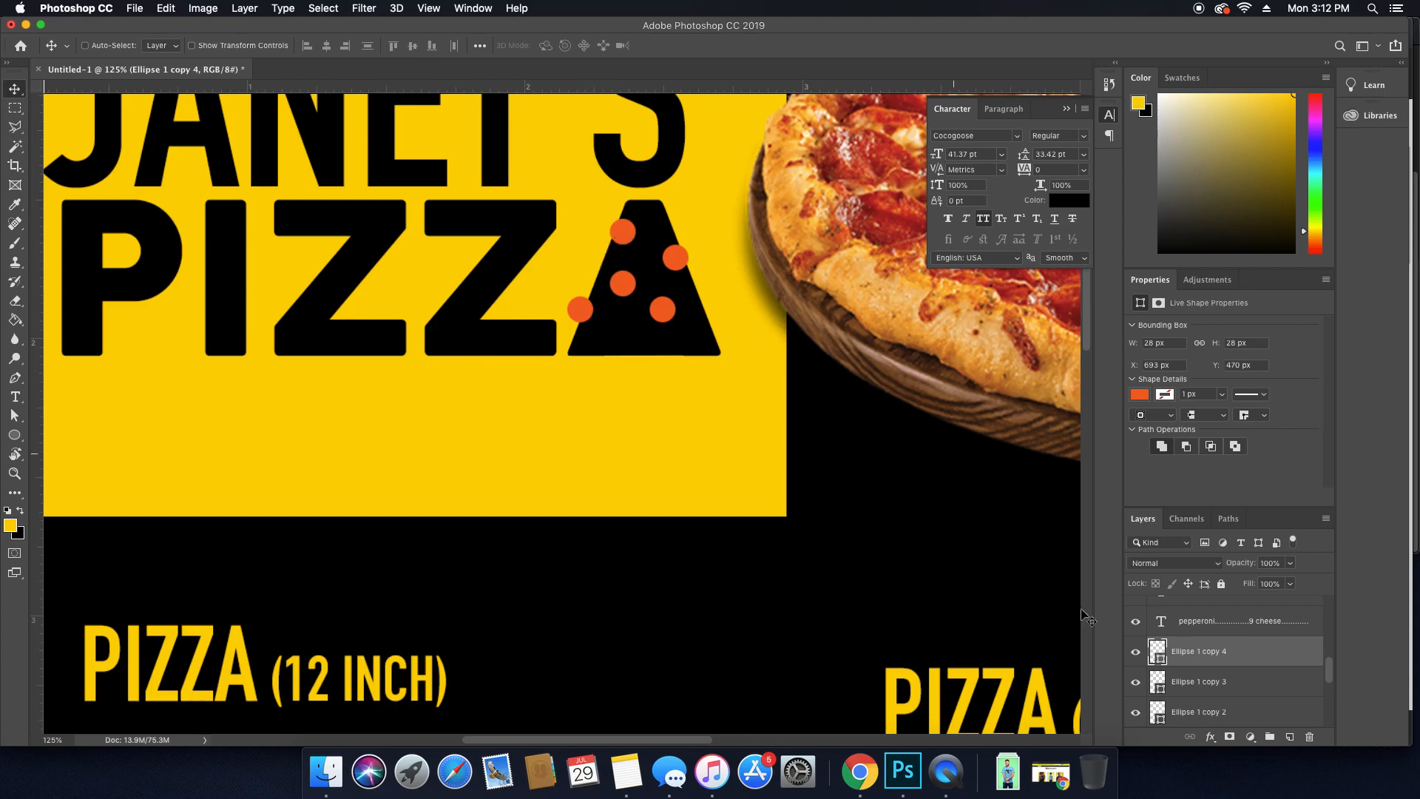
scroll(1235, 639, down, 2)
scroll(1235, 640, down, 1)
shift+click(1232, 695)
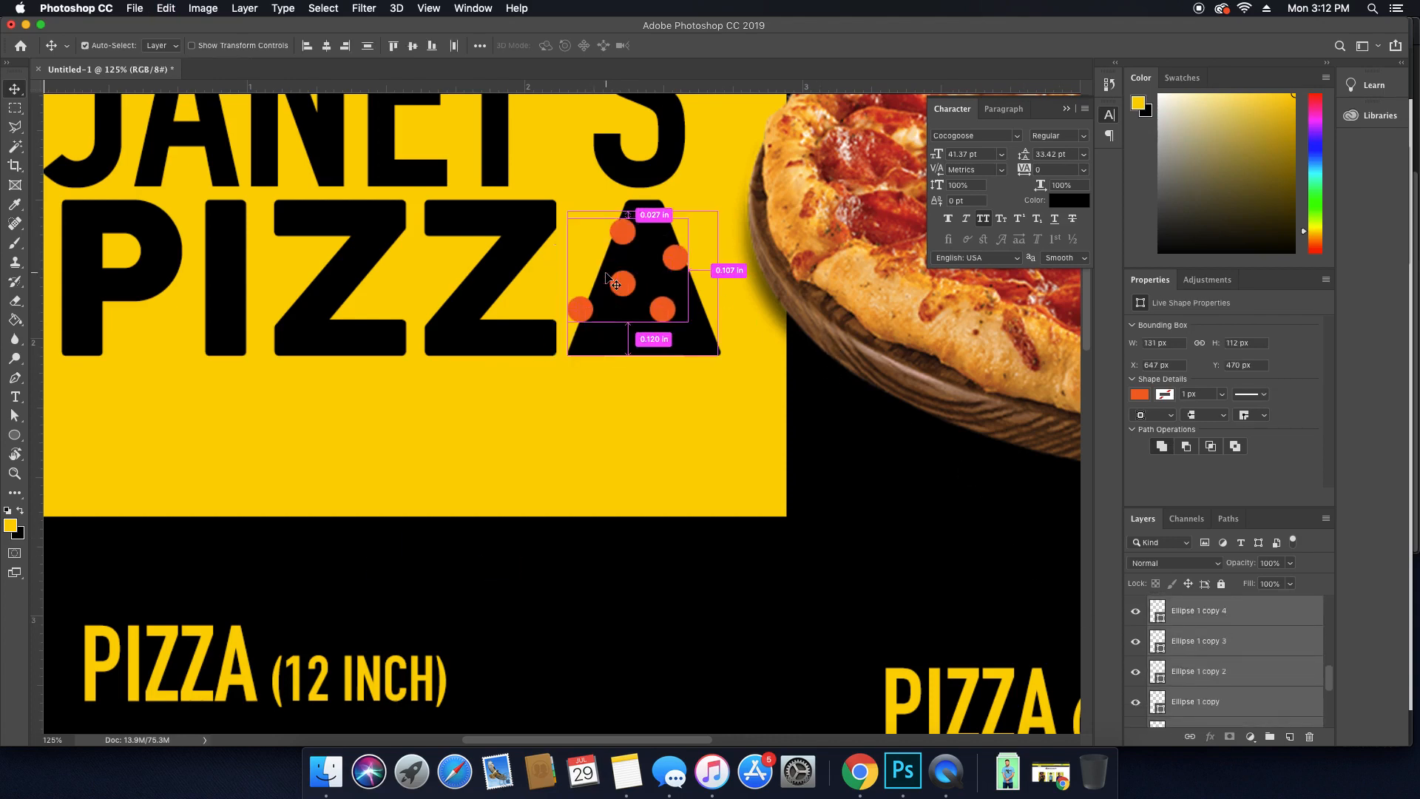
key(super+e)
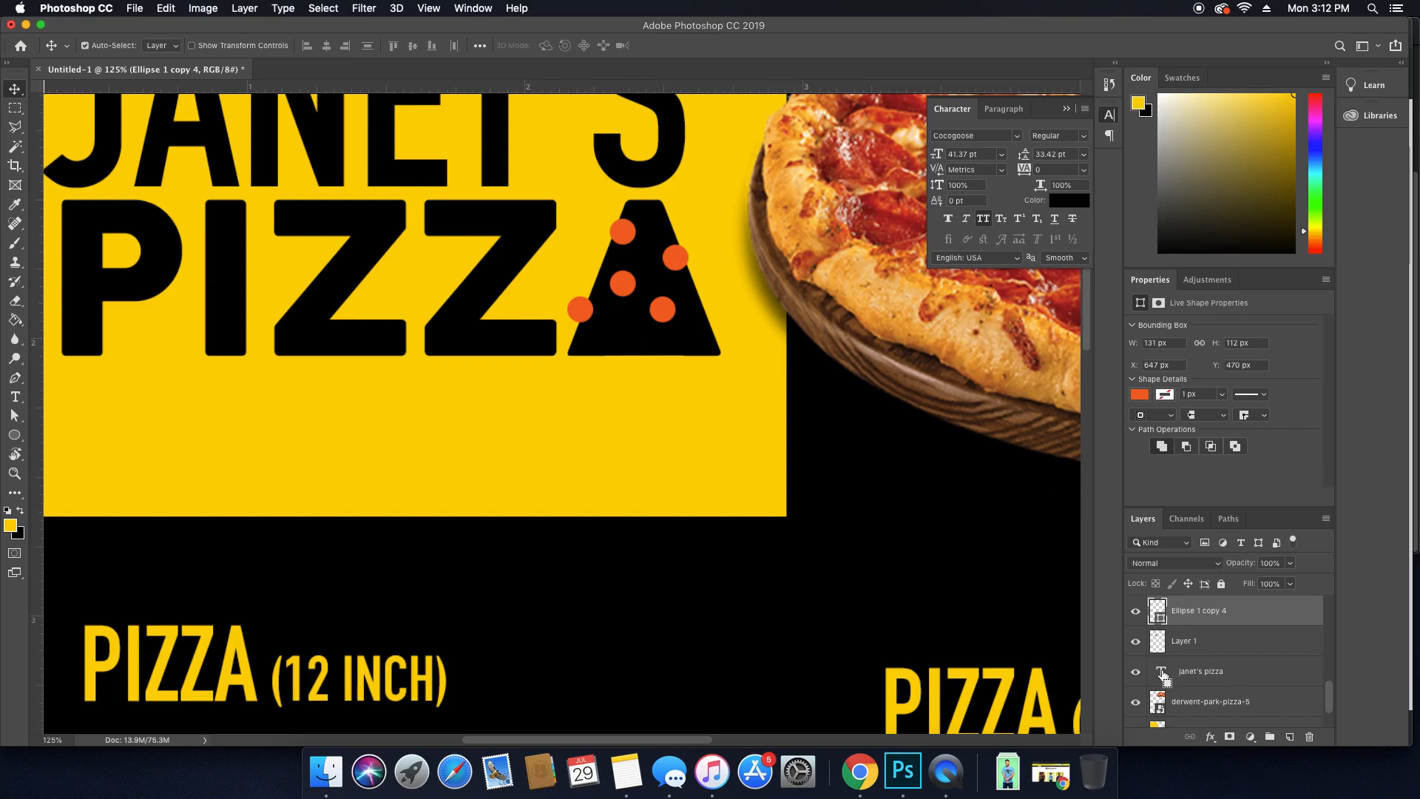
Mask the merged dots layer with the outlines of the title lettering and the A so nothing spills outside the letter.
super+click(1158, 642)
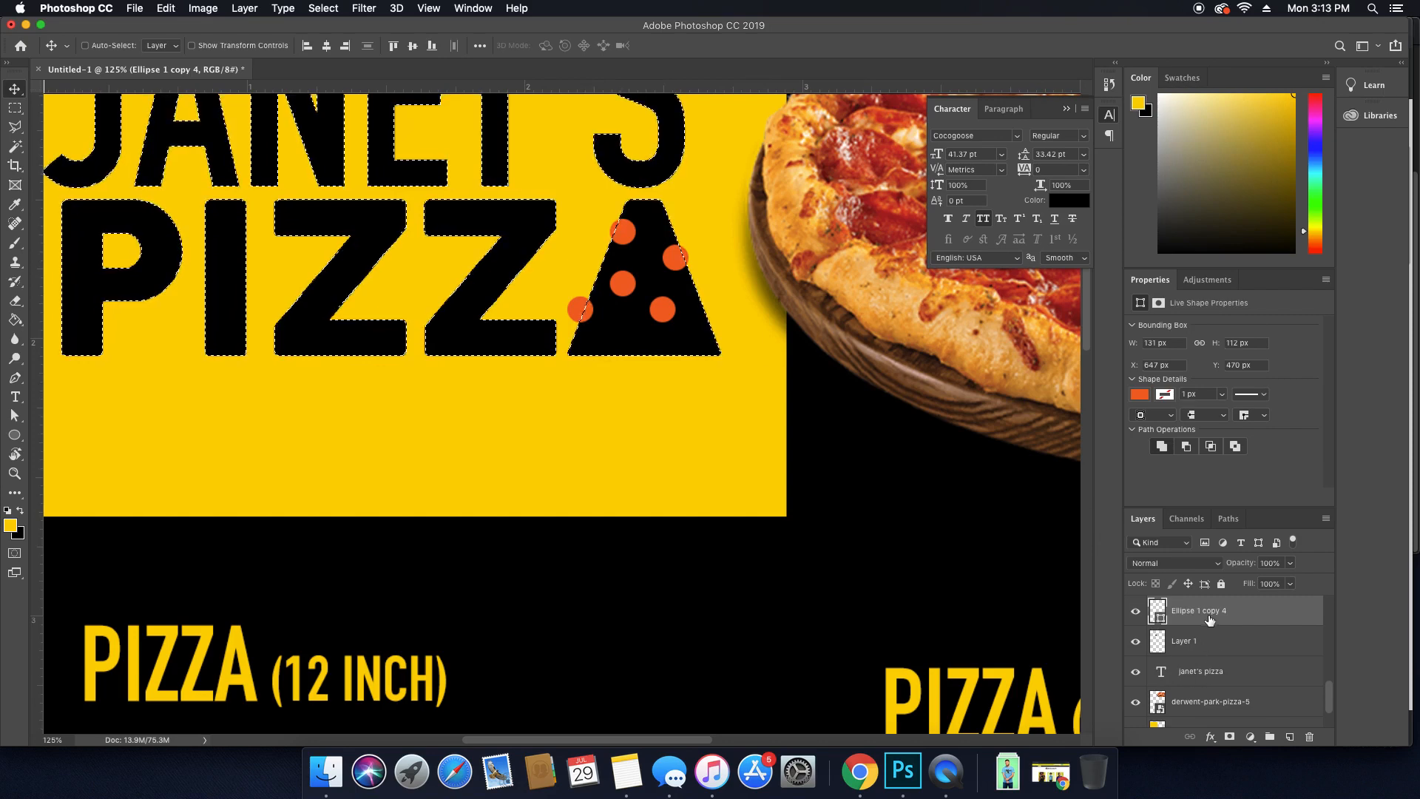
click(1230, 737)
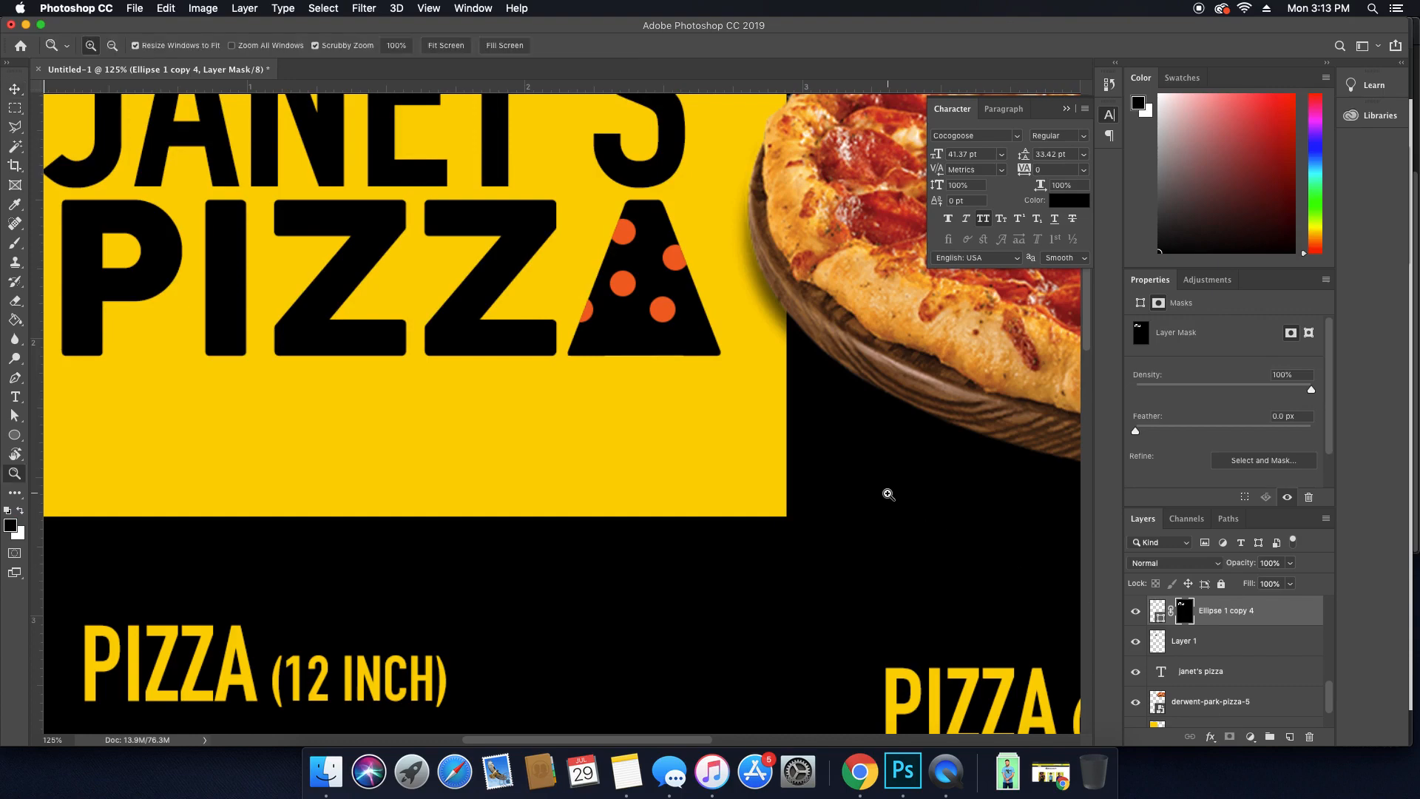
key(super+minus)
key(super+minus)
key(super+minus)
key(super+minus)
key(super+minus)
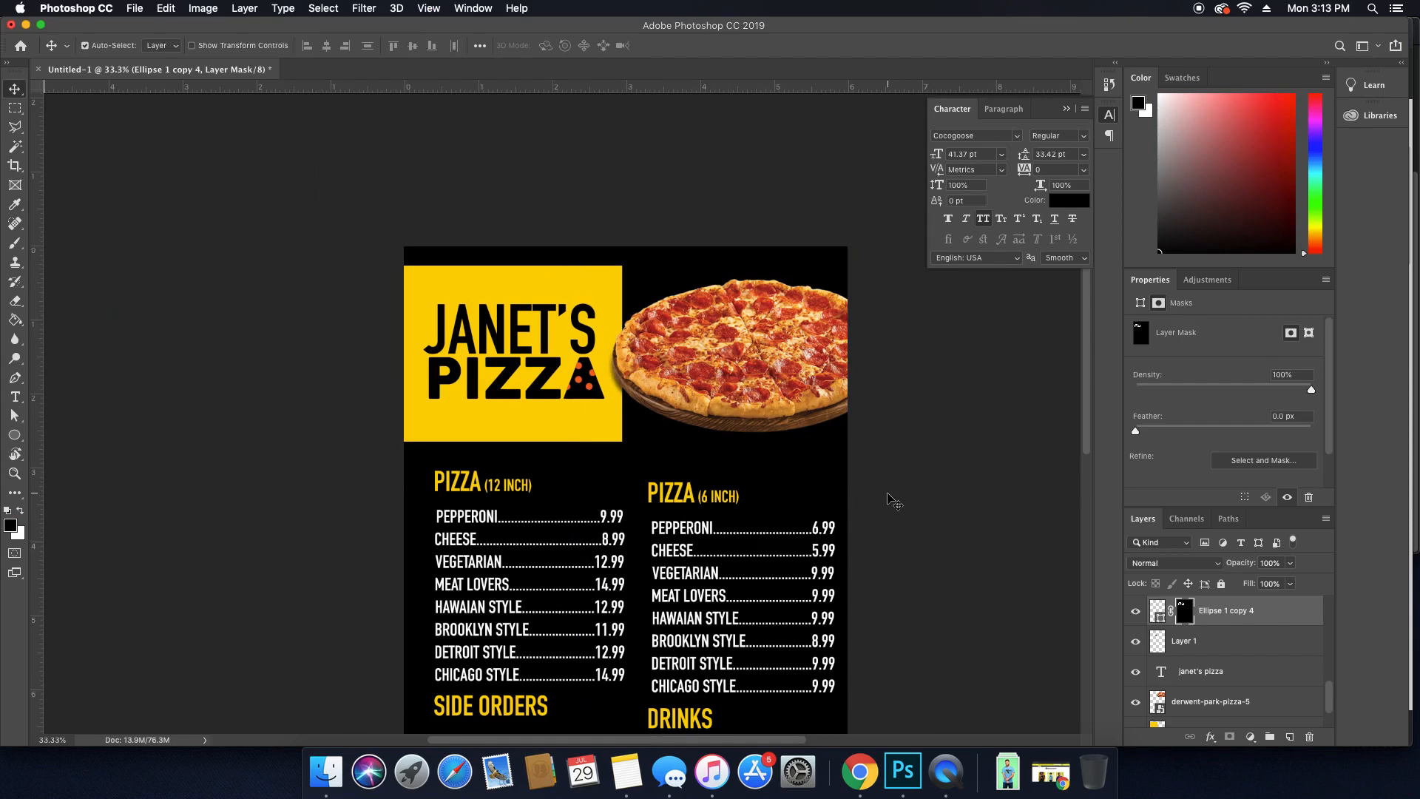
Unlink the dots layer from its mask and reposition the dots to X 671 px, Y 473 px, centred in the A.
key(super+plus)
key(super+plus)
key(super+plus)
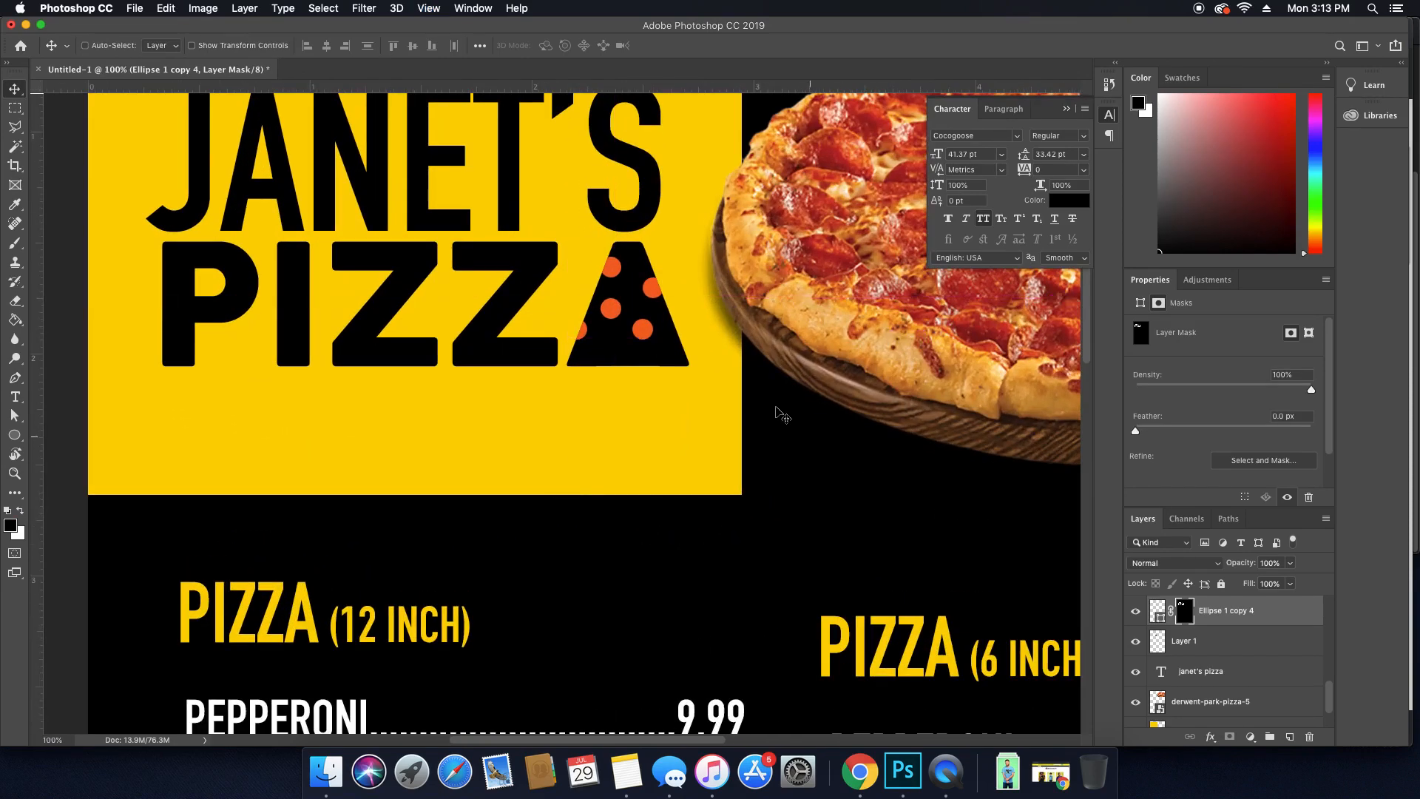
click(1159, 611)
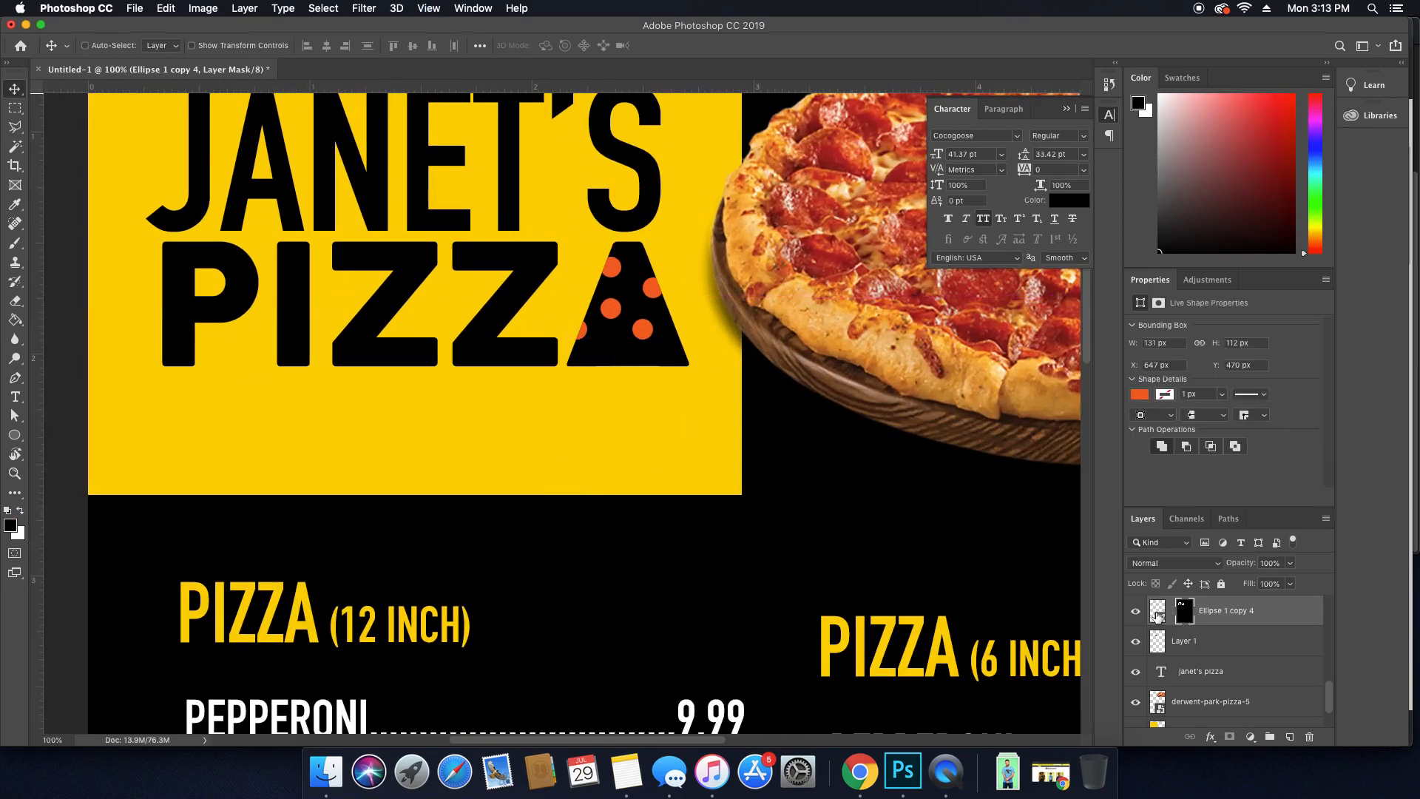
drag(611, 341, 756, 340)
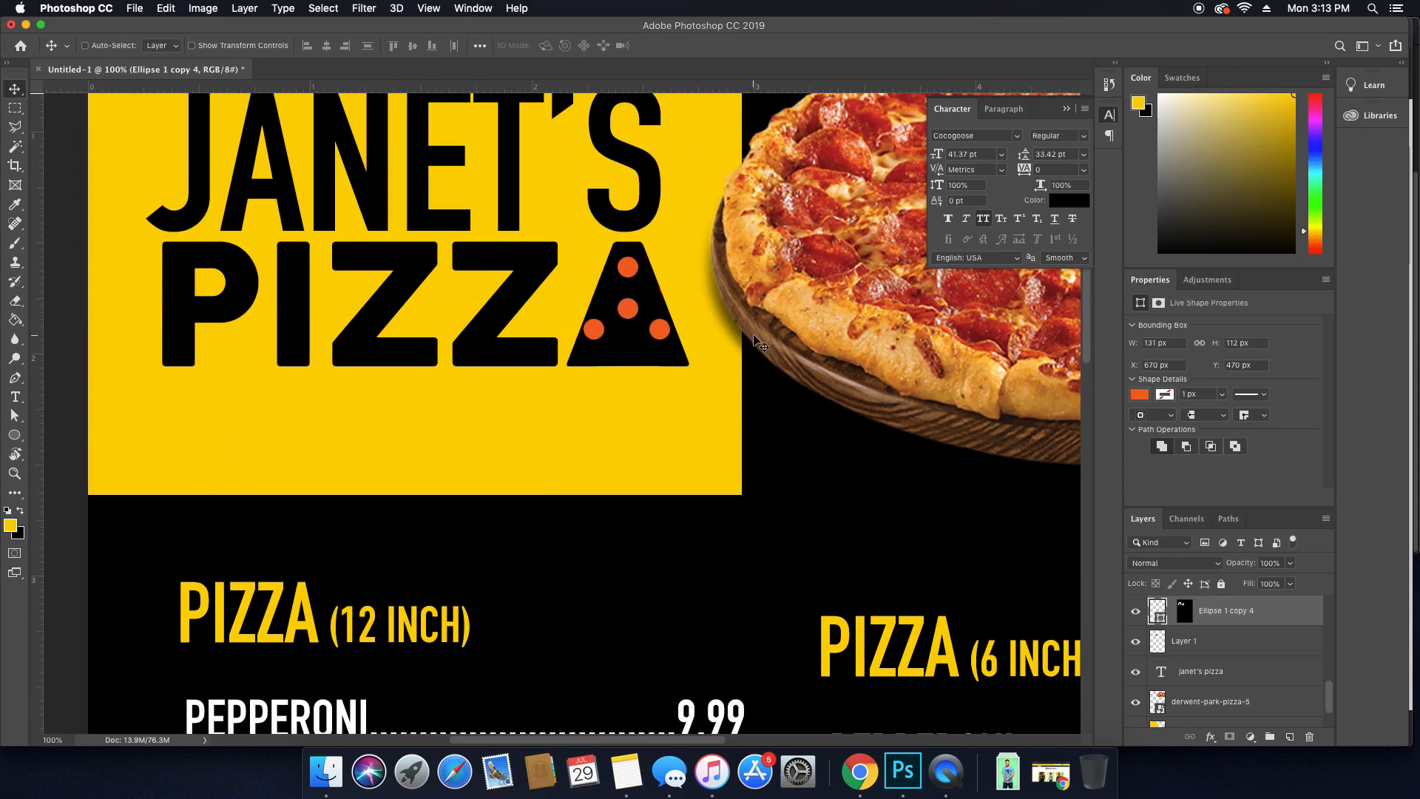
key(Down)
key(Down)
key(Right)
key(super+minus)
key(super+minus)
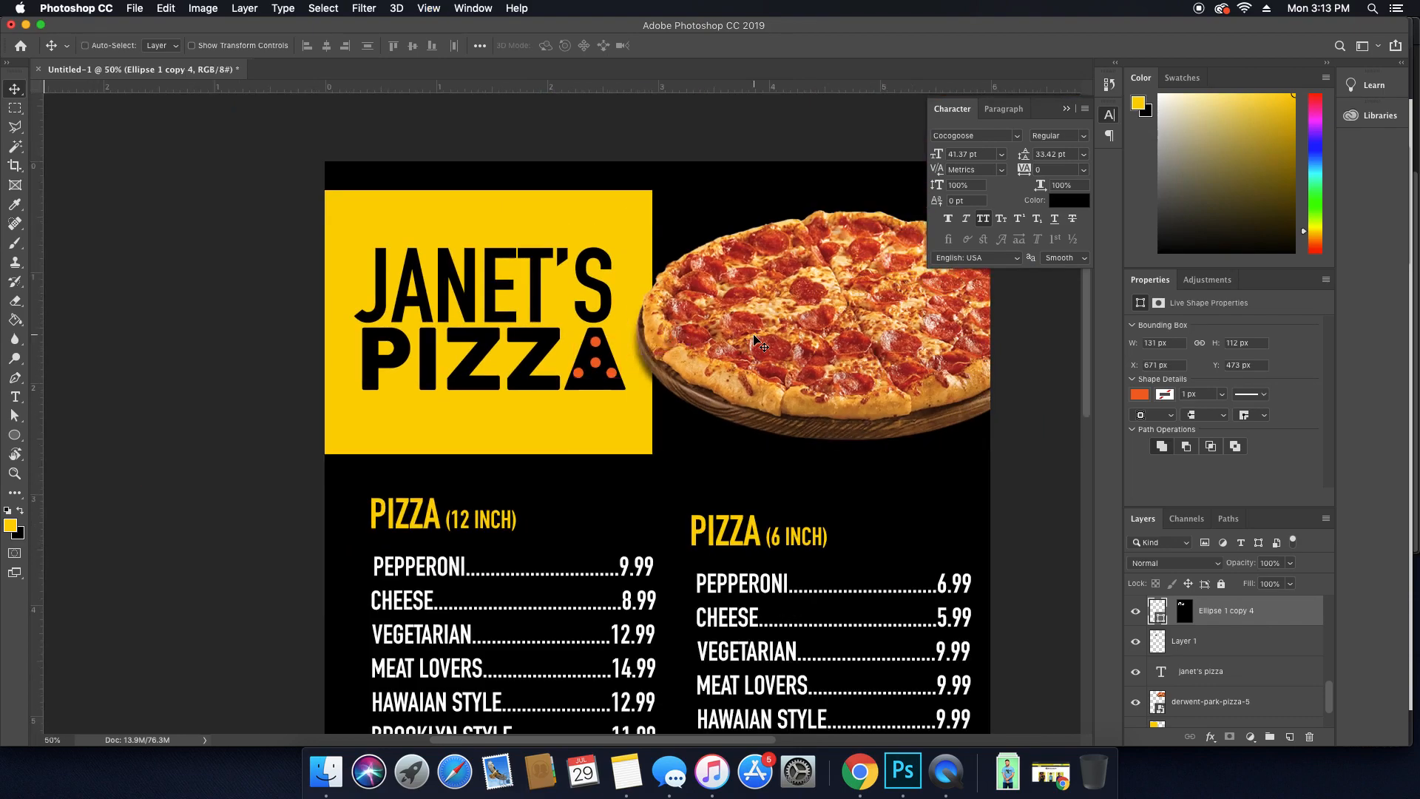
Merge the dots, the A shape and the title text into one layer, and check it by hiding and showing it.
key(z)
drag(625, 375, 700, 371)
key(v)
shift+click(1229, 650)
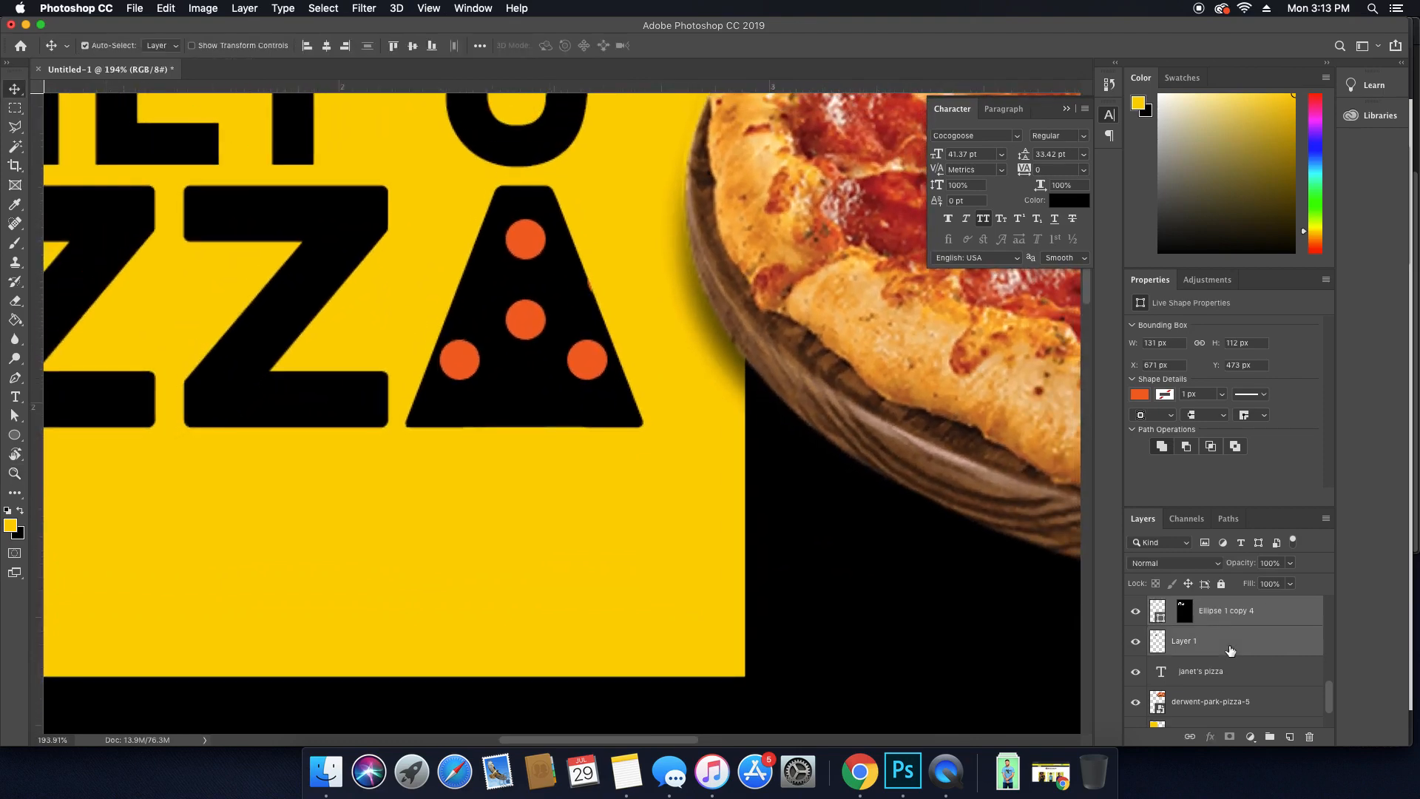
key(super+e)
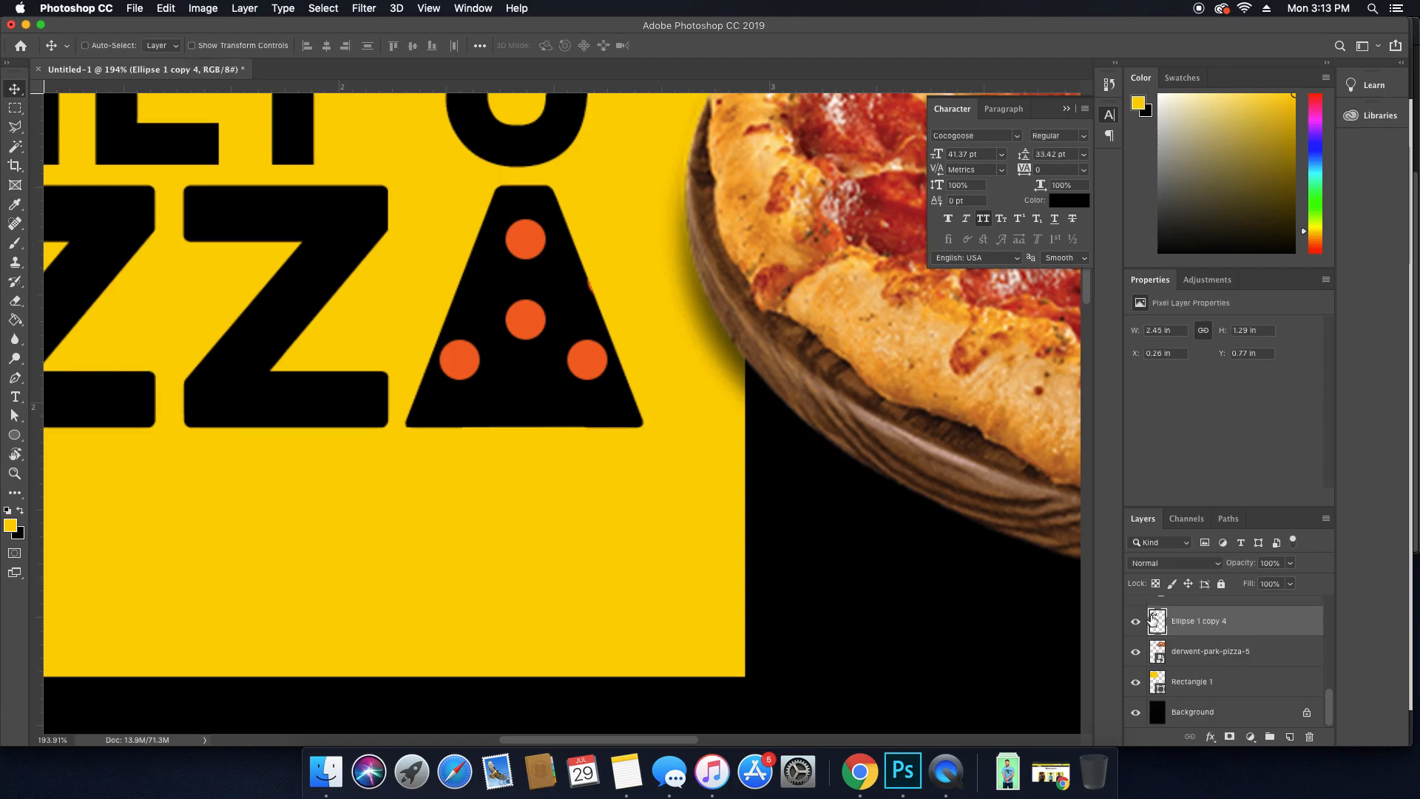
key(super+minus)
key(super+minus)
key(super+minus)
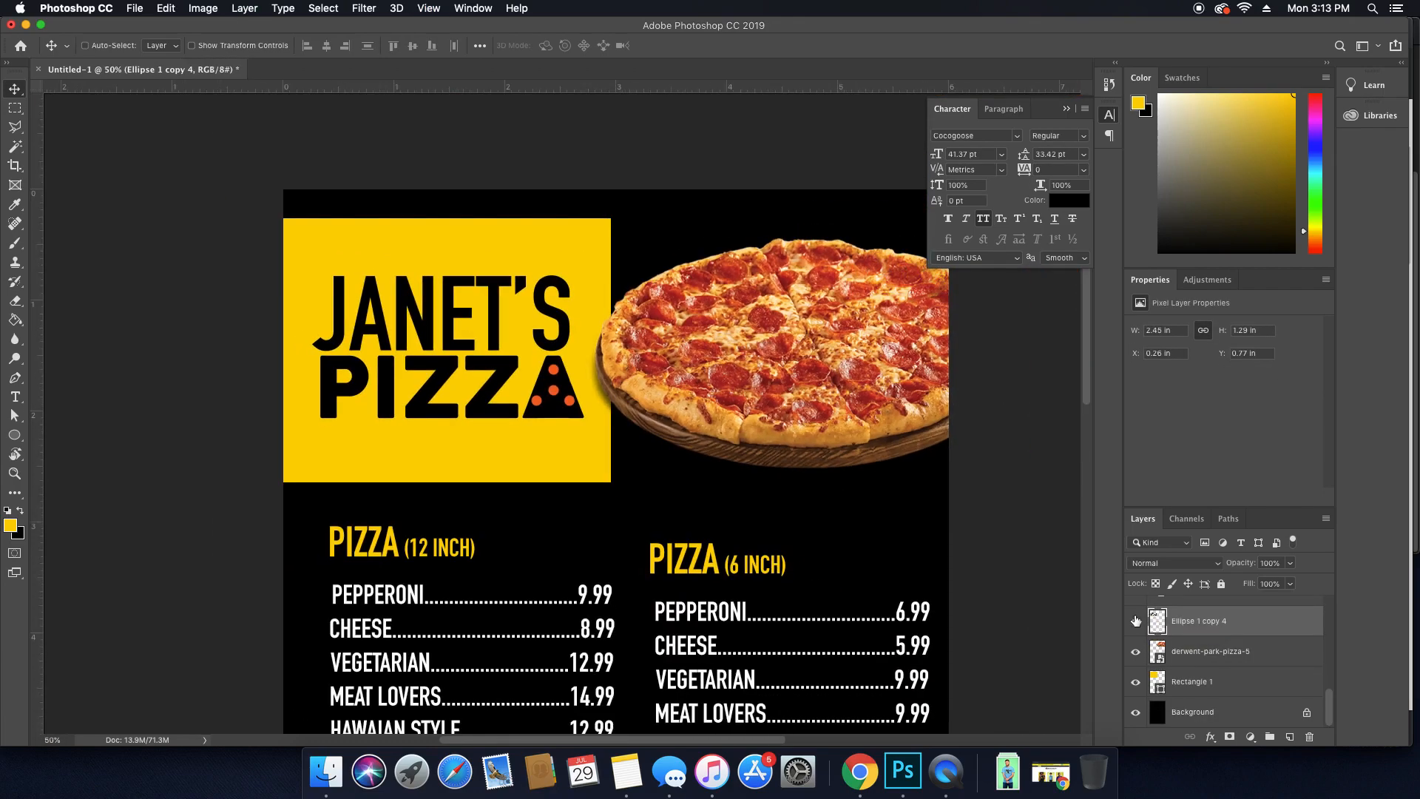
click(1135, 621)
click(1135, 621)
Cut a thin horizontal strip out of the A just below the lowest dots to form the crust line, and deselect.
key(super+plus)
key(super+plus)
key(super+plus)
key(super+plus)
key(super+plus)
key(super+plus)
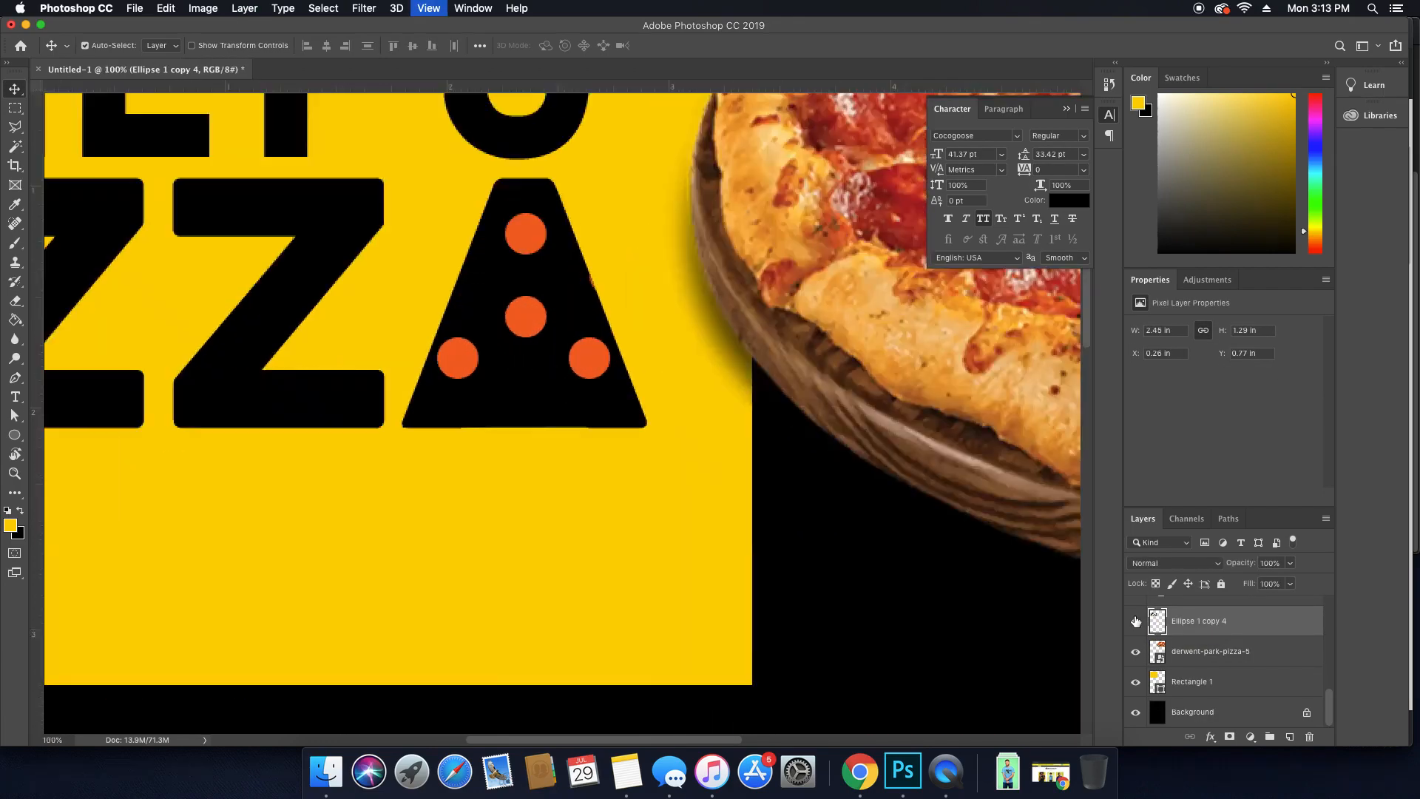
click(14, 434)
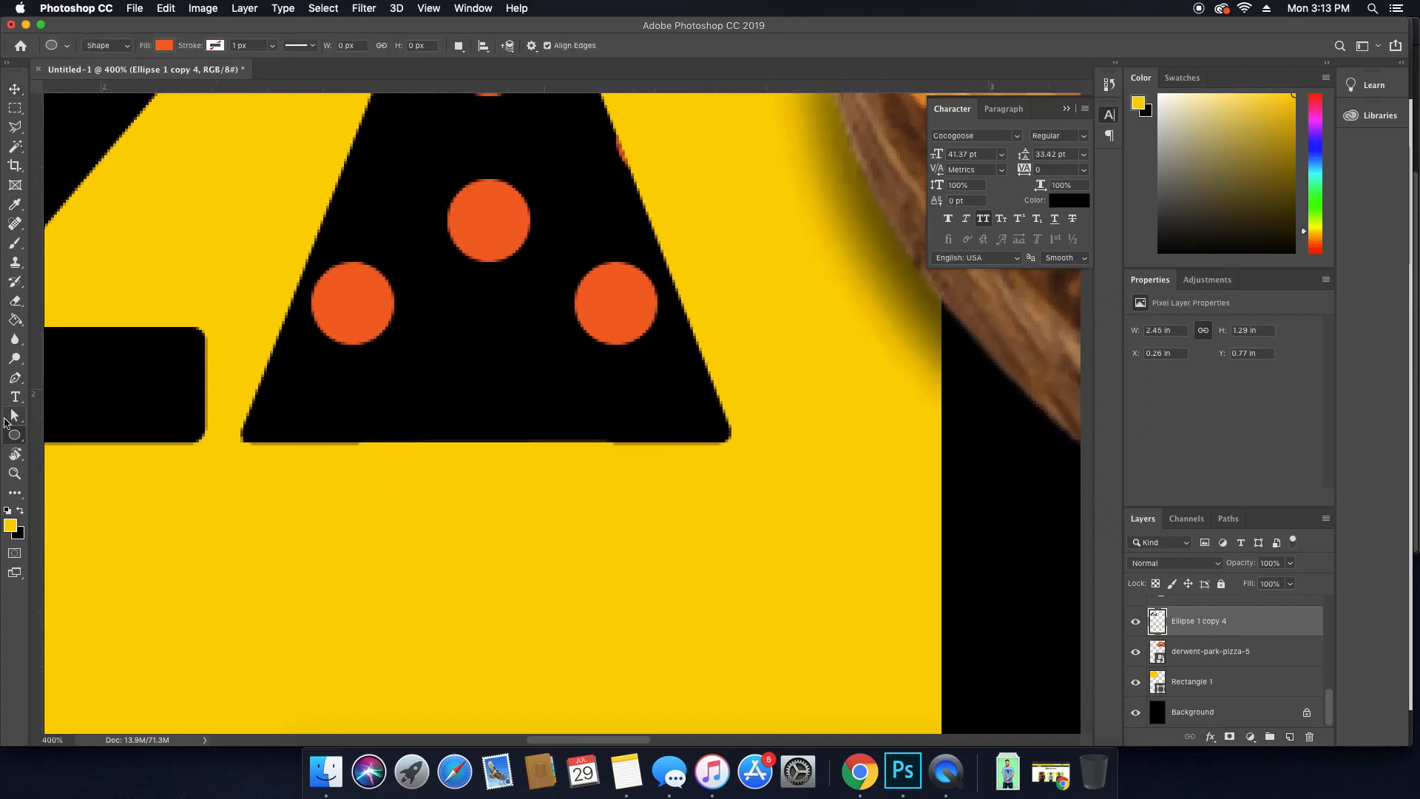
key(m)
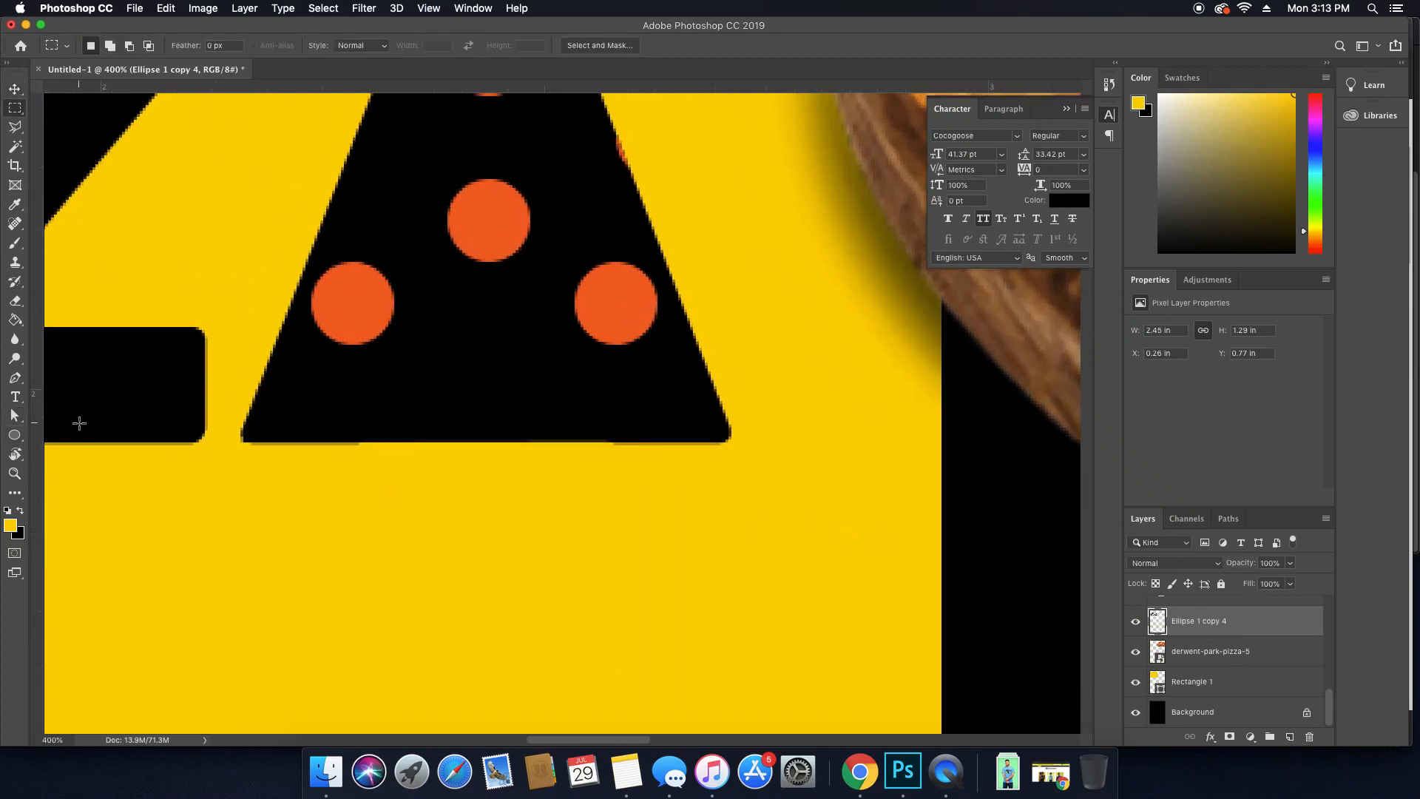
drag(14, 109, 85, 109)
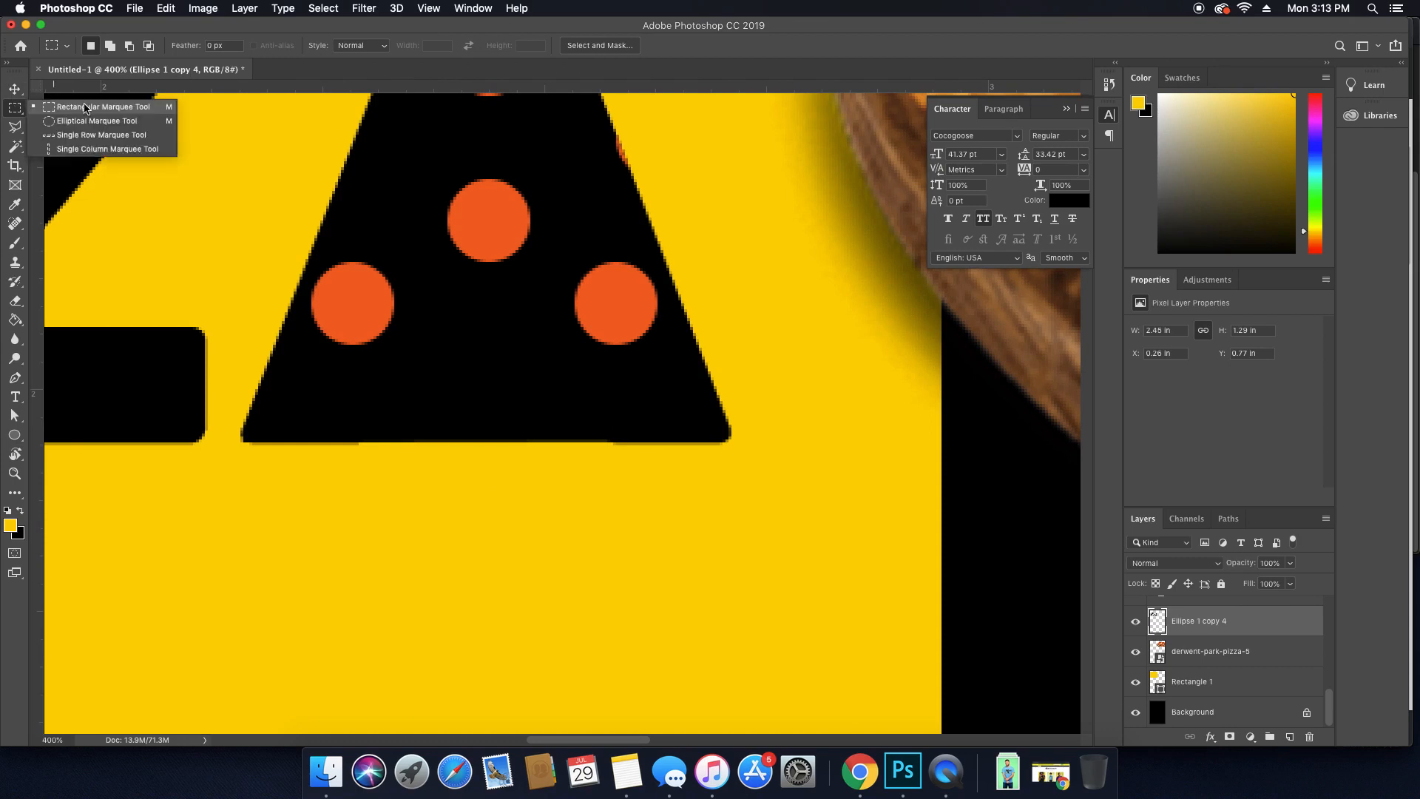
click(88, 110)
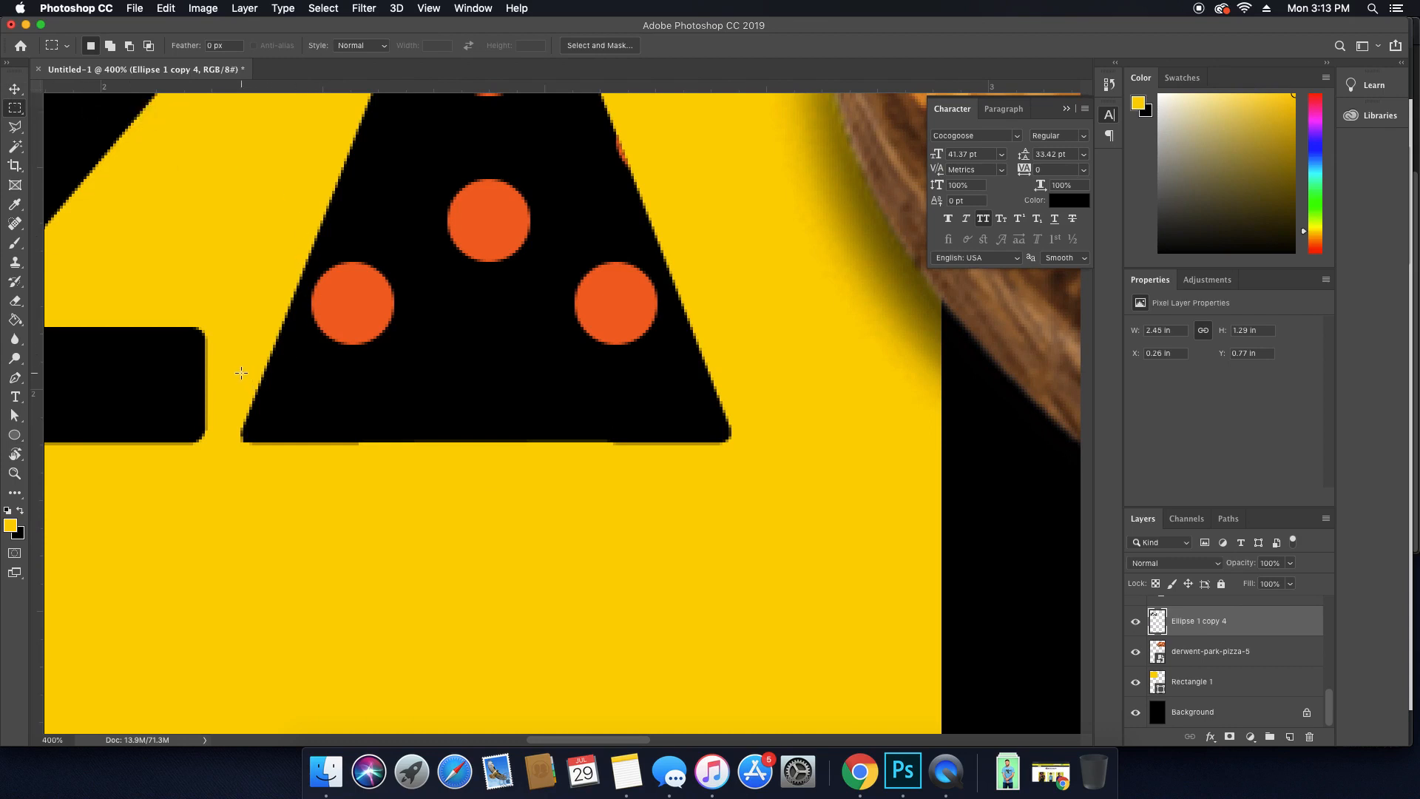
drag(234, 370, 750, 375)
key(Delete)
key(super+d)
key(v)
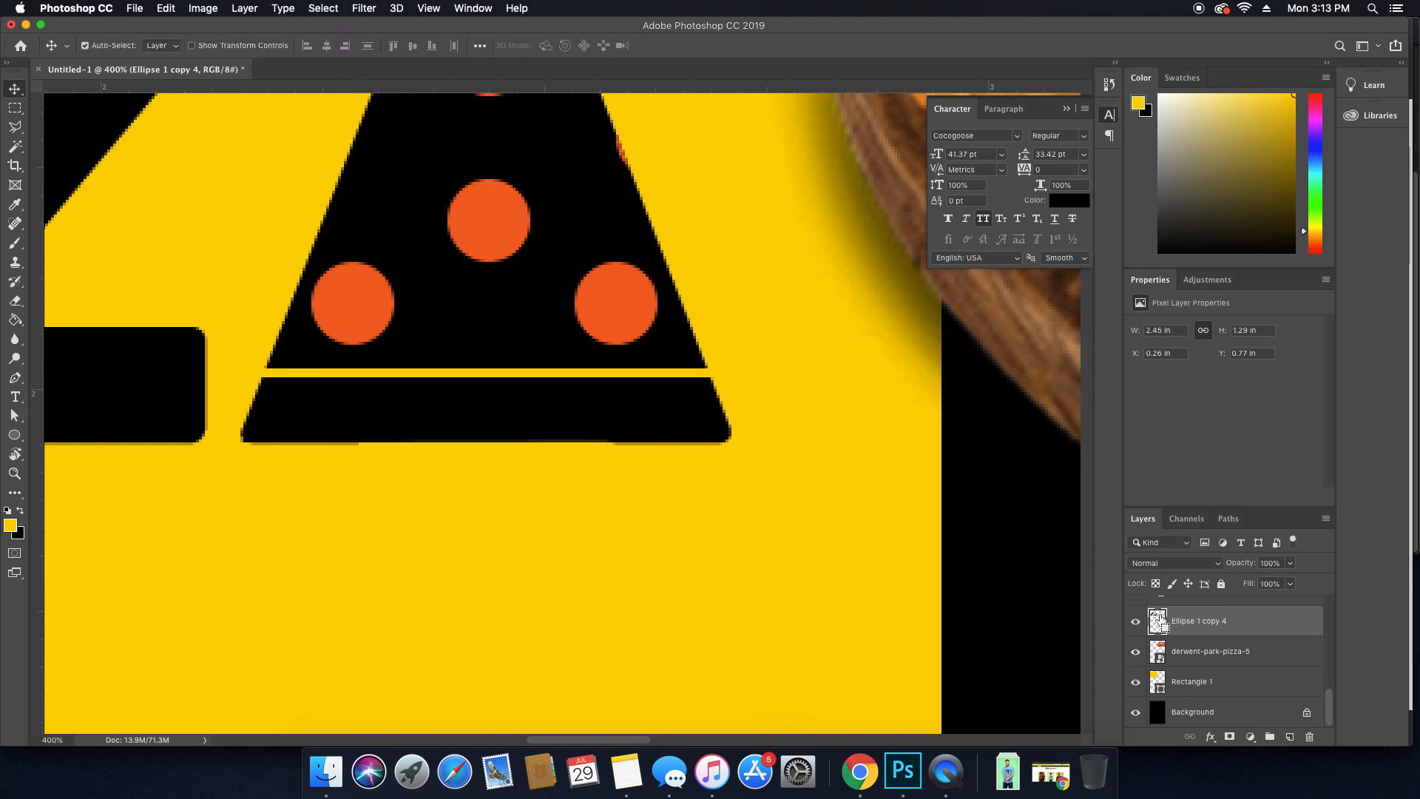
Examine the pizza-slice A and its crust line up close and within the whole menu header.
key(super+minus)
key(super+minus)
key(super+minus)
key(super+minus)
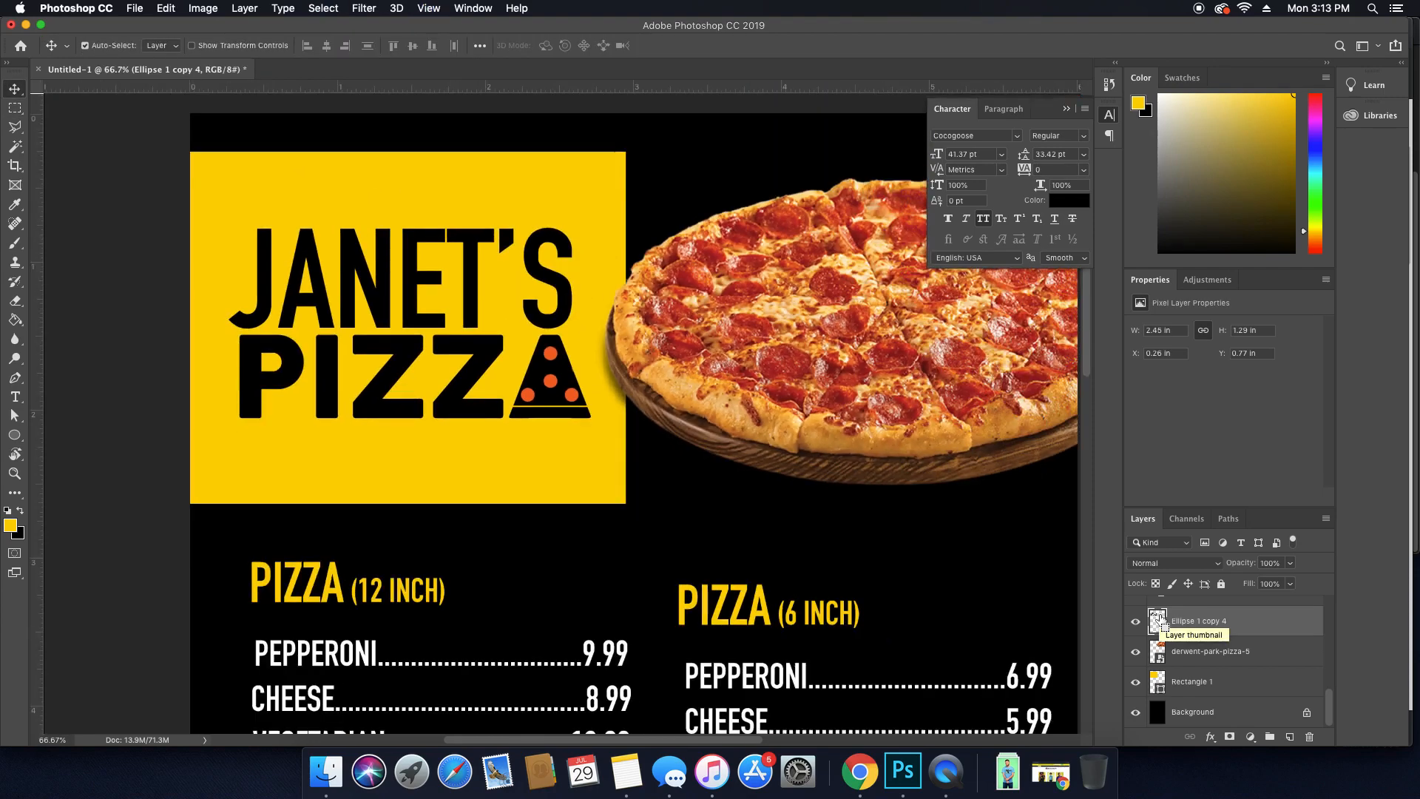
key(super+plus)
key(super+plus)
key(super+plus)
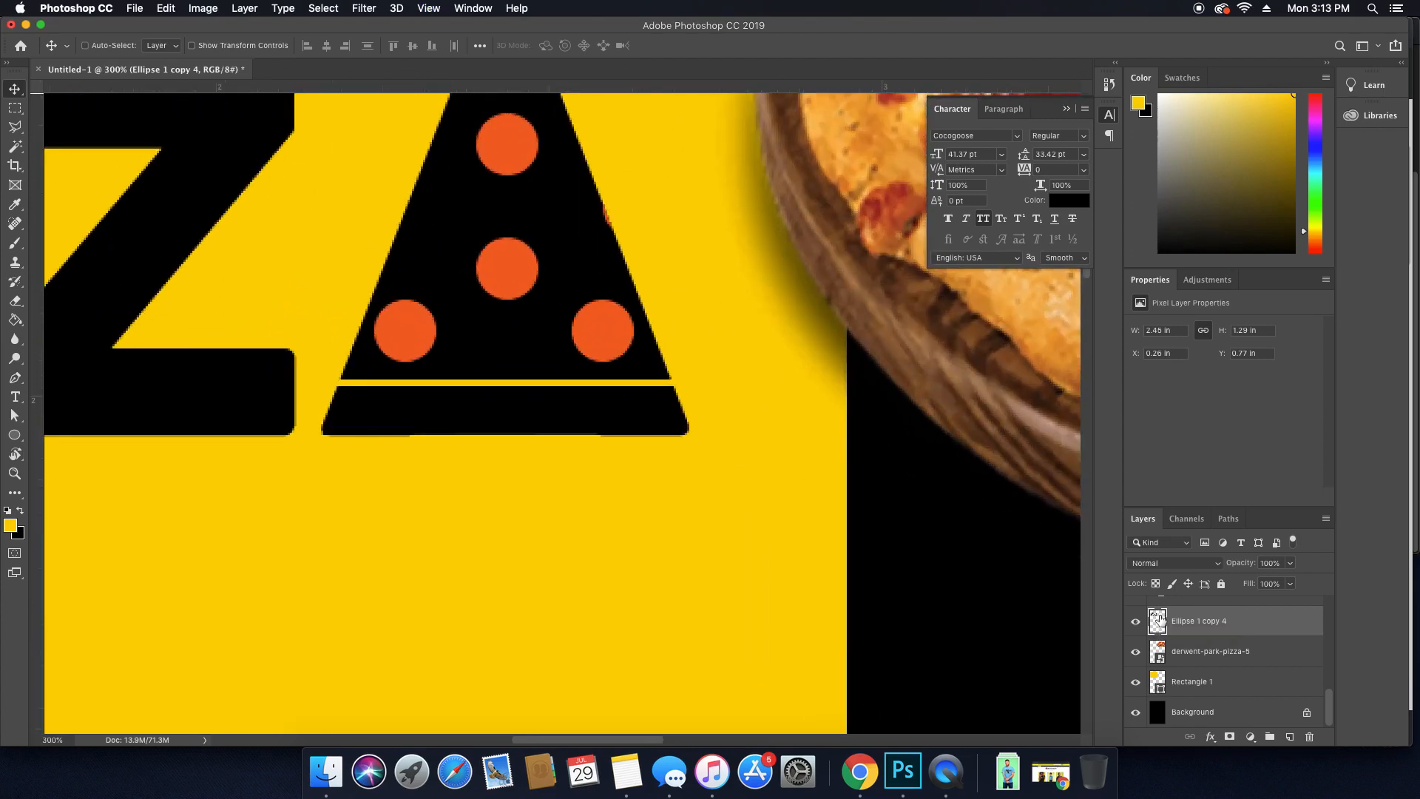
drag(643, 317, 758, 388)
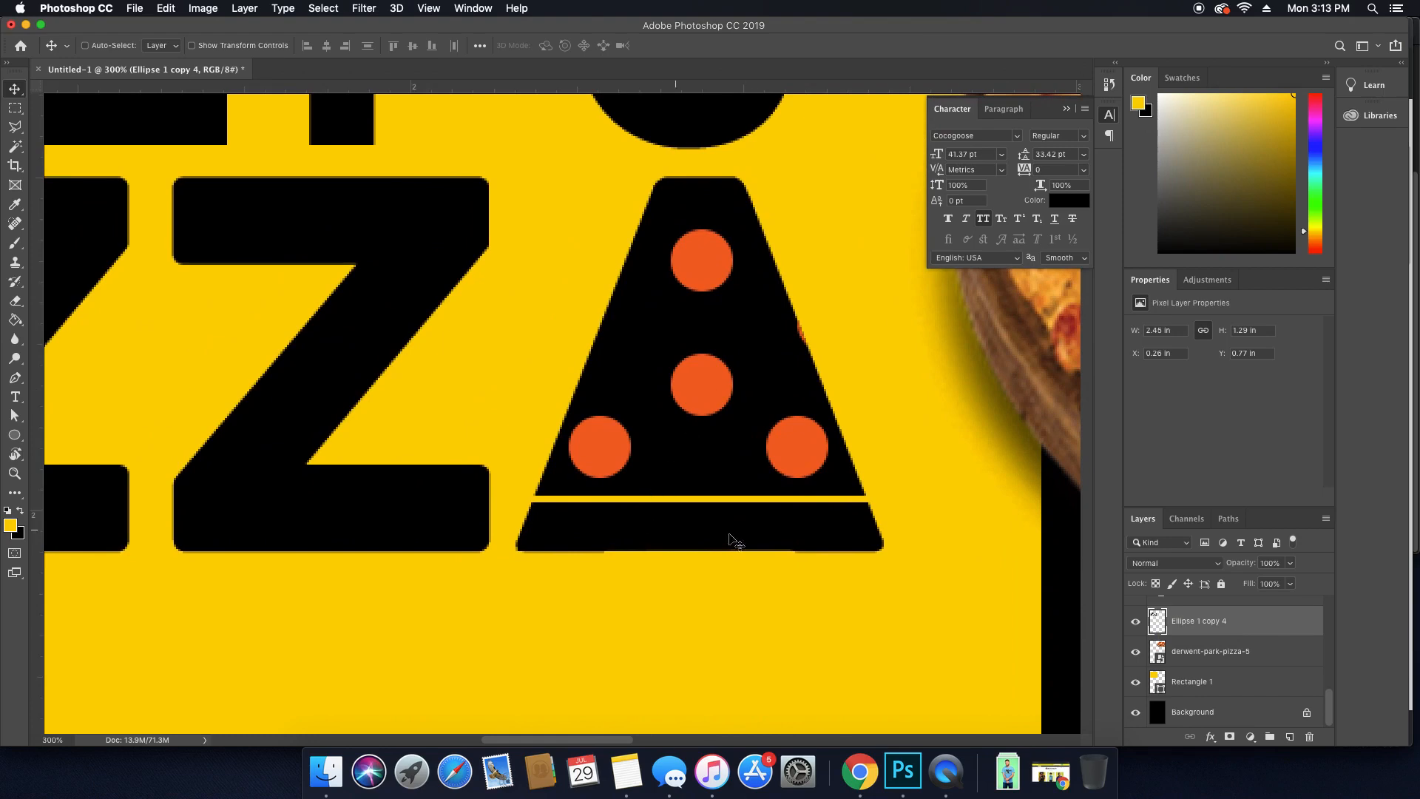
key(super+minus)
key(super+minus)
key(super+minus)
key(super+minus)
key(super+minus)
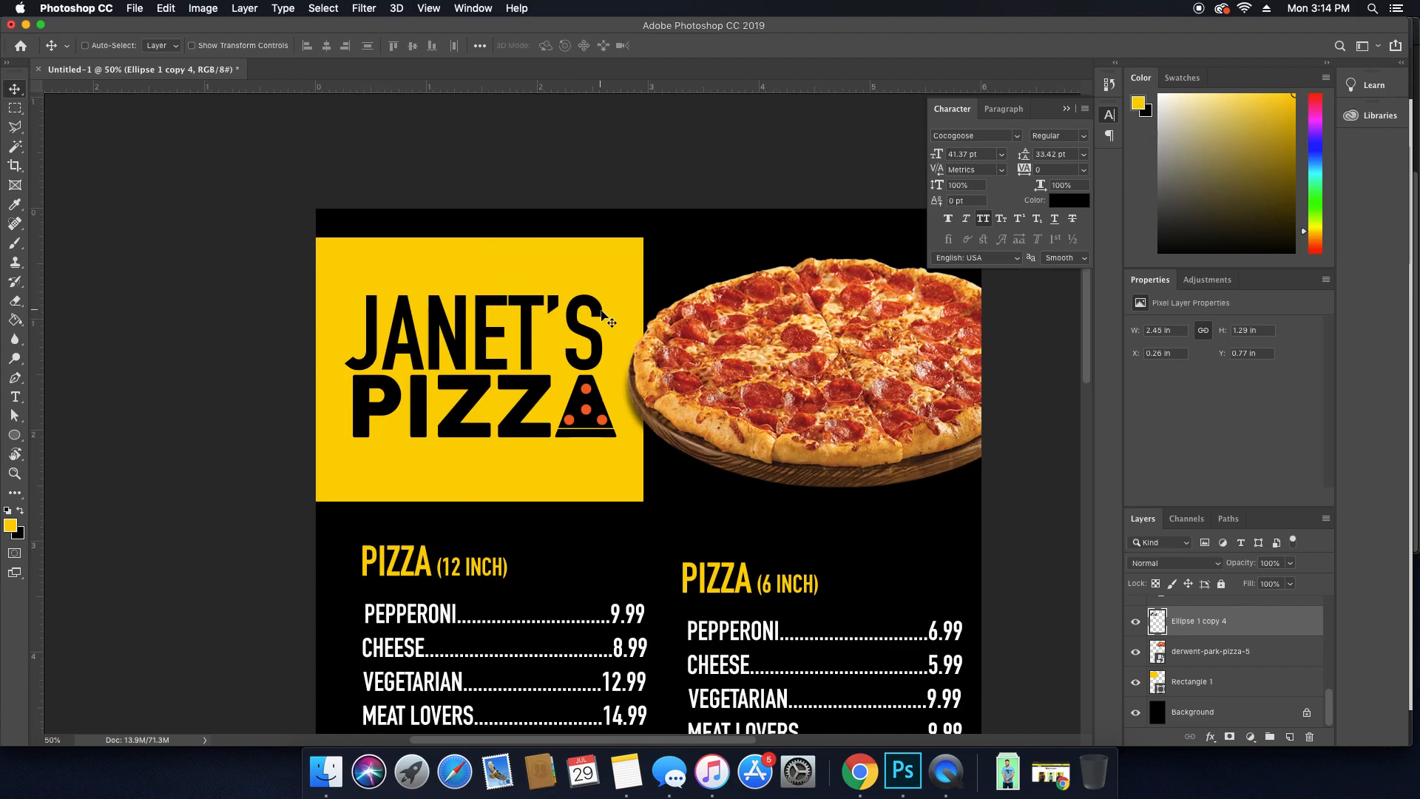
key(super+minus)
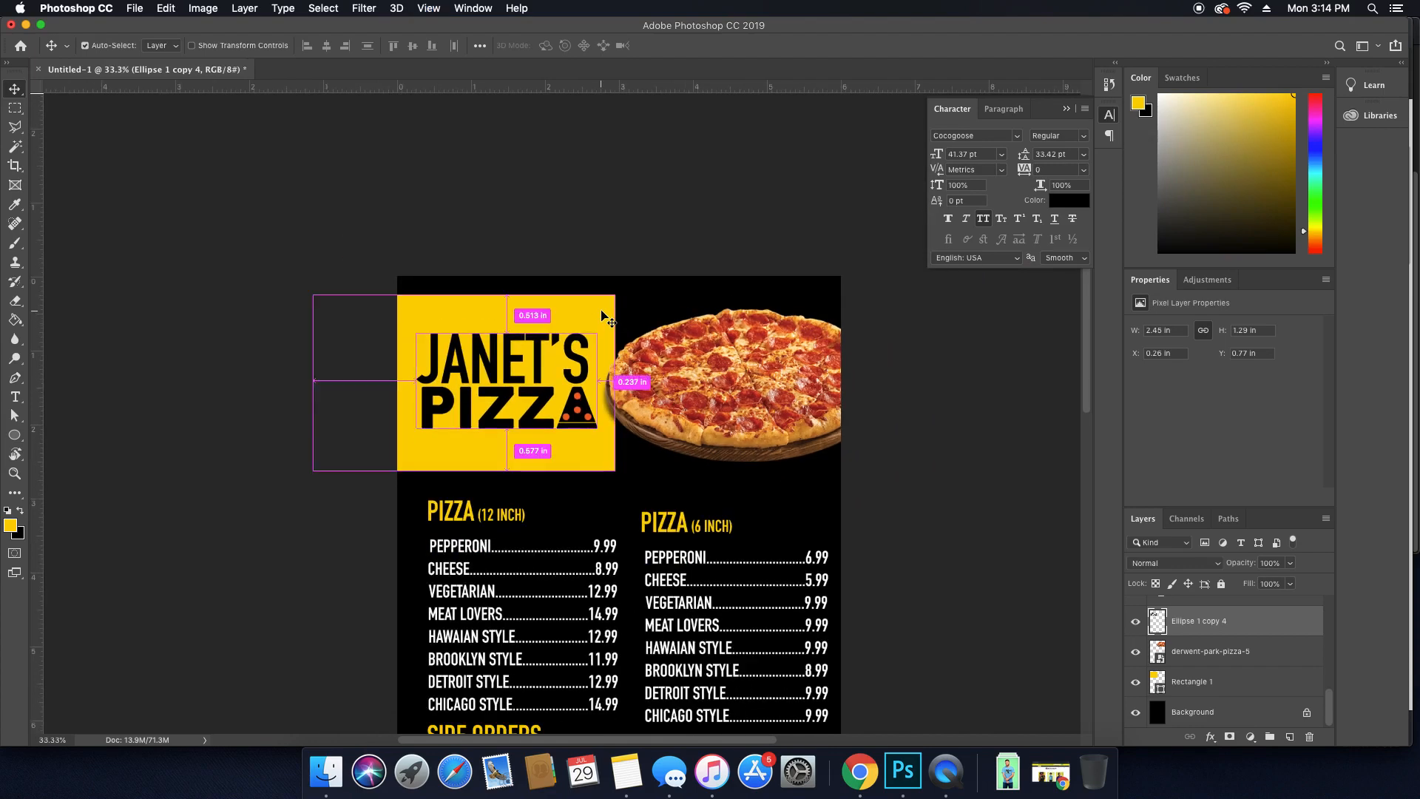
Change the fill of the yellow header rectangle behind the title to orange ffa800.
key(super+equal)
super+click(604, 279)
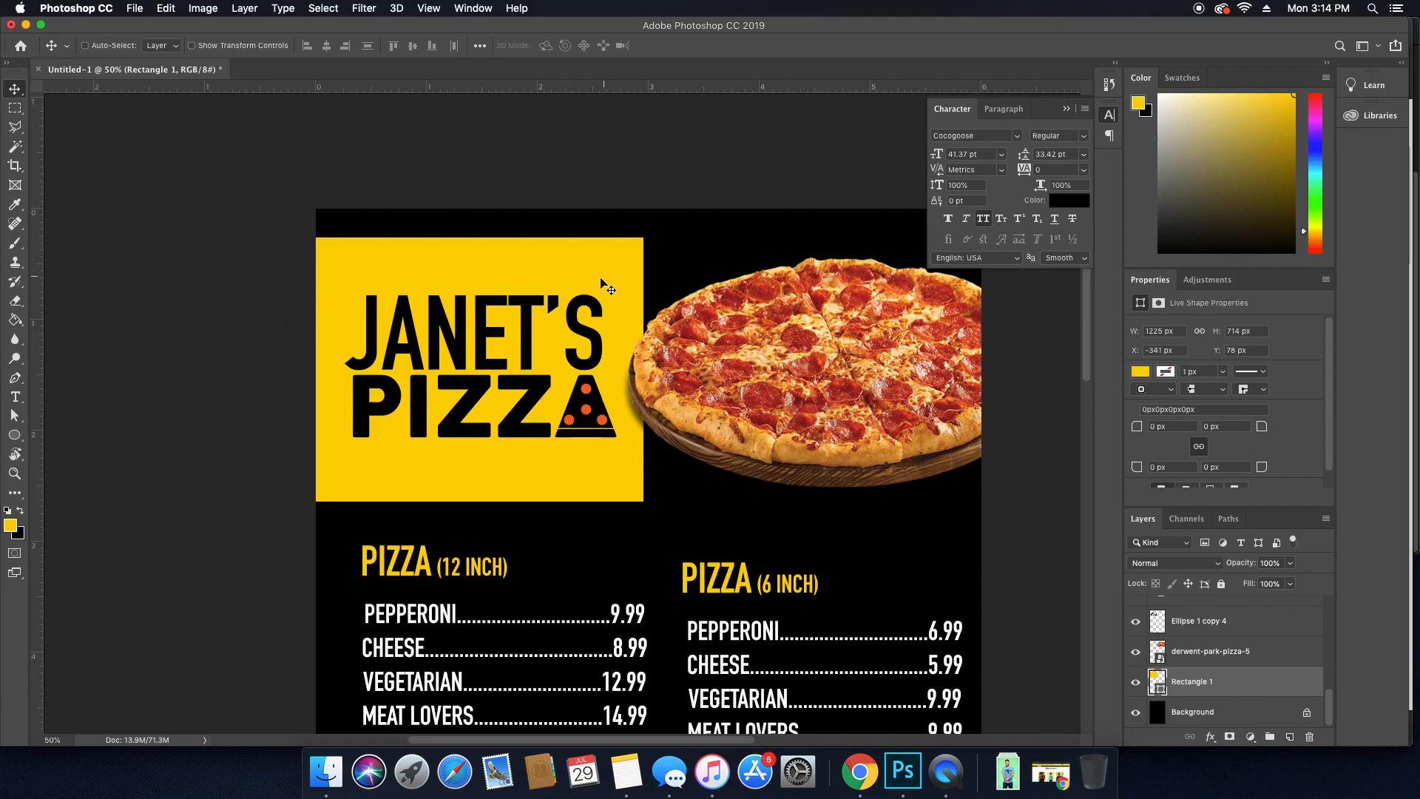
double_click(1157, 680)
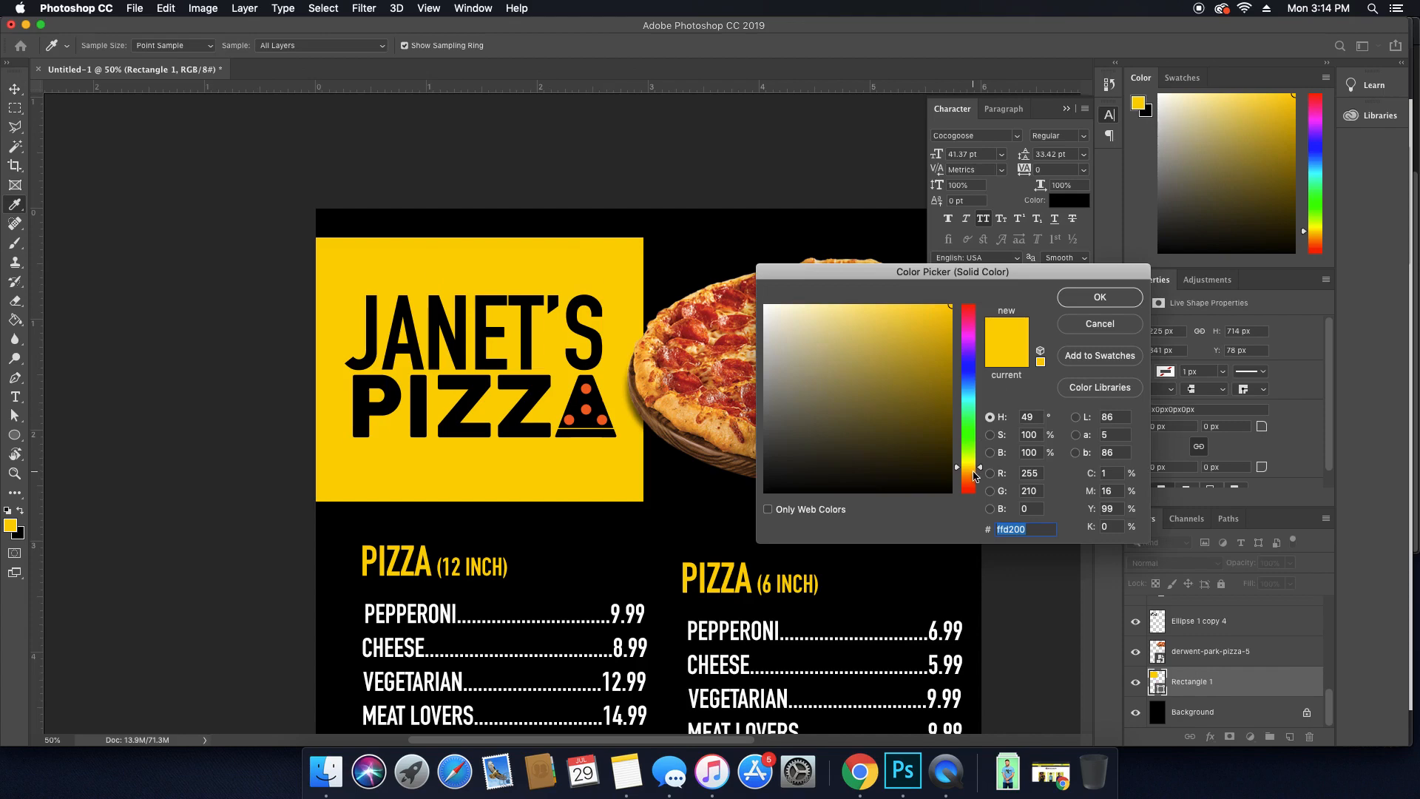
drag(973, 471, 973, 474)
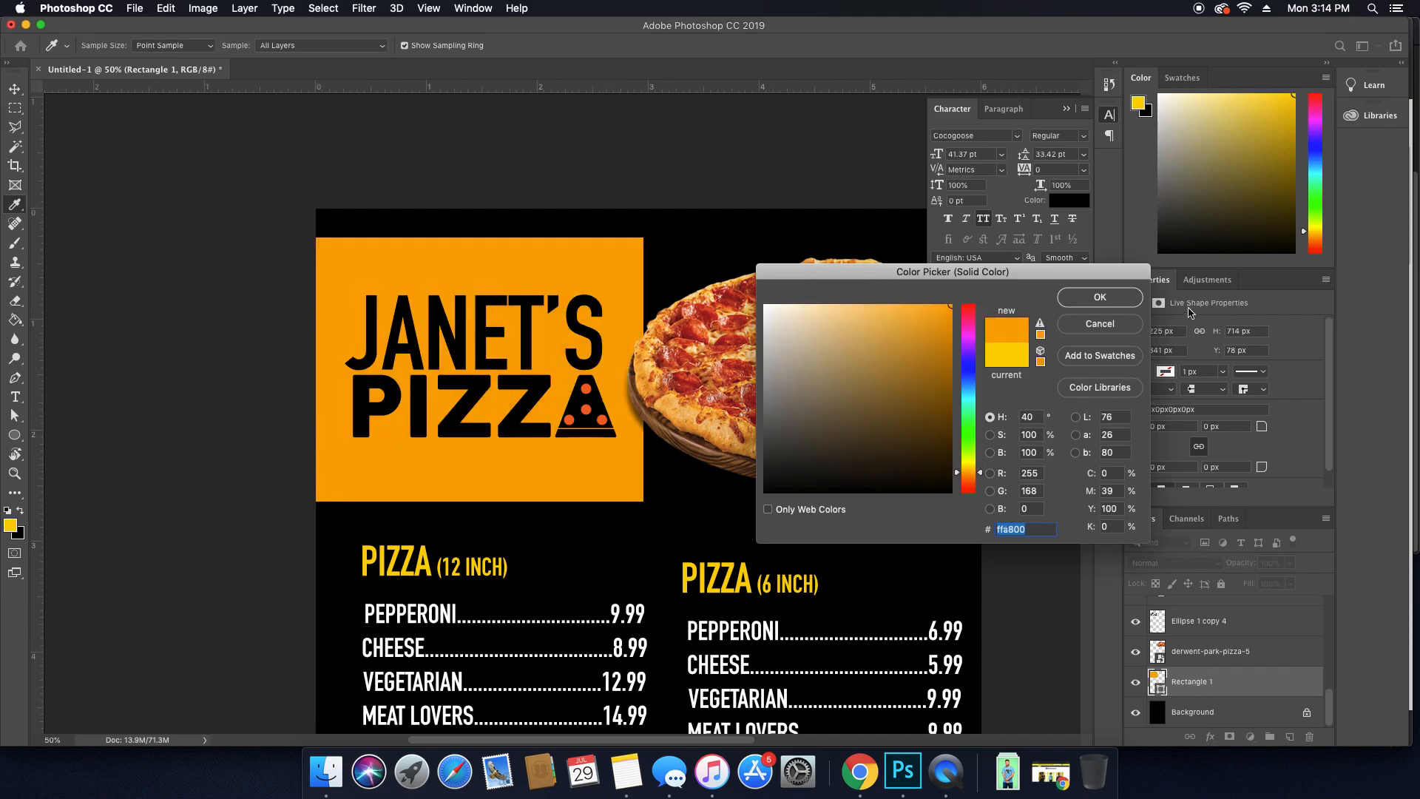
click(1099, 298)
Add a Gradient Overlay to the header rectangle in Normal mode at 100% opacity and reset its settings to default.
double_click(1241, 684)
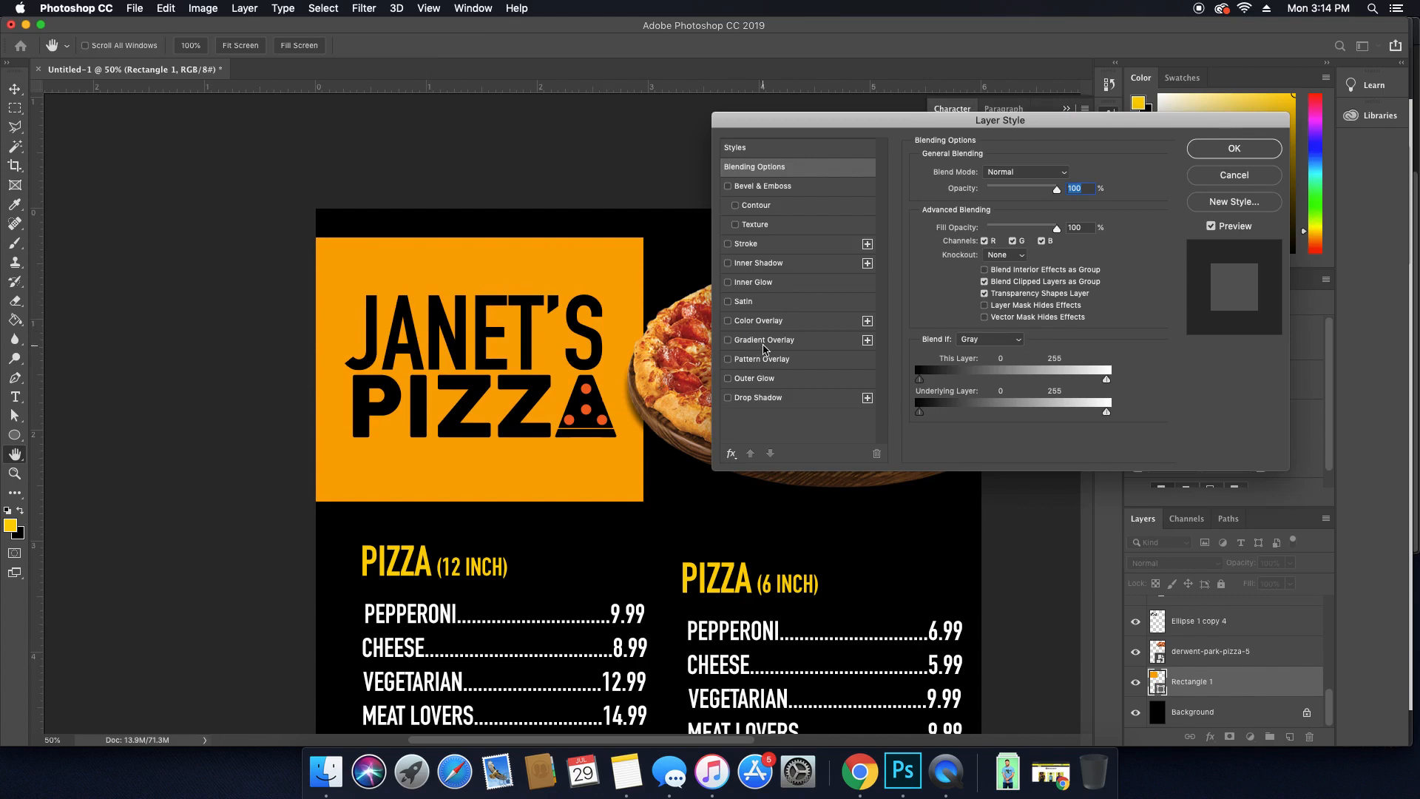
click(765, 340)
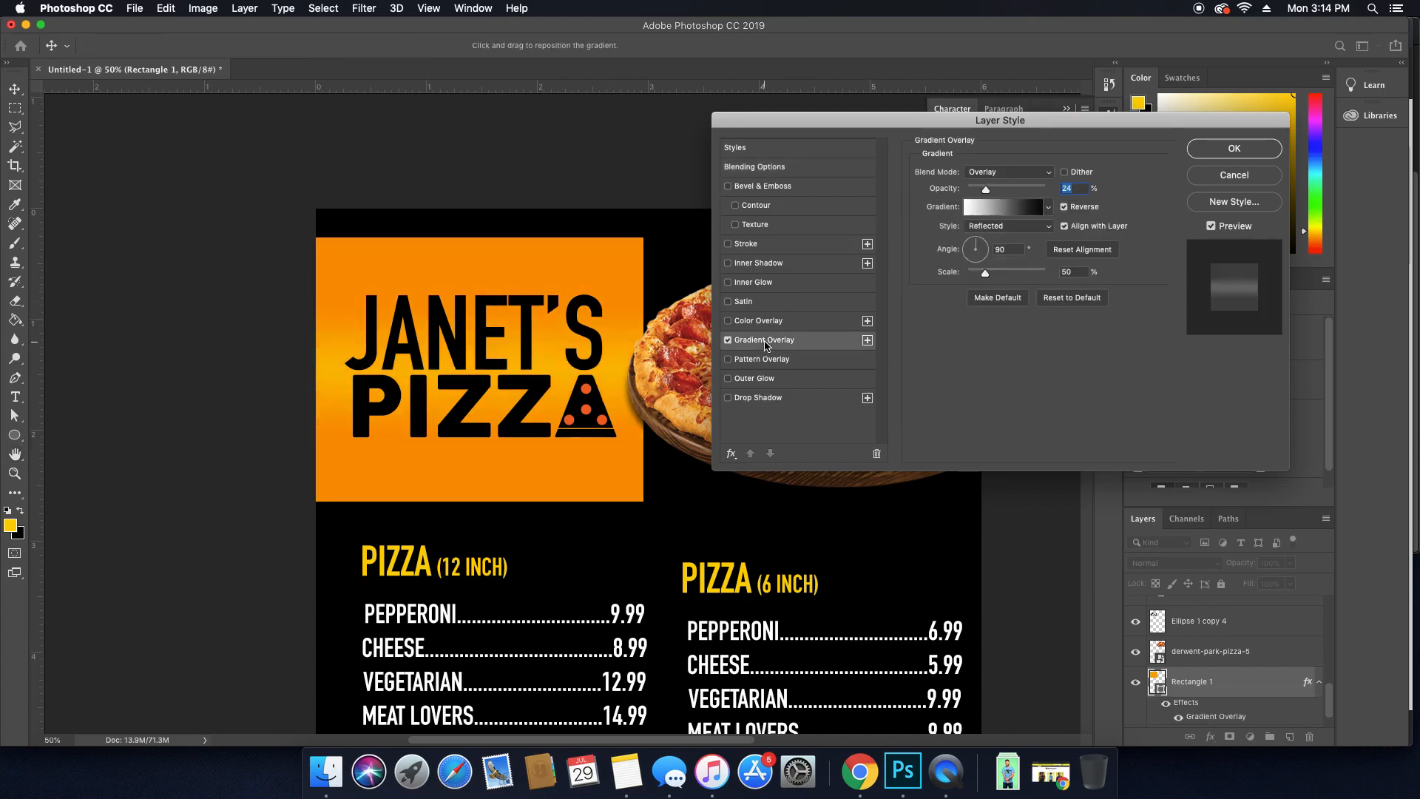
click(1018, 176)
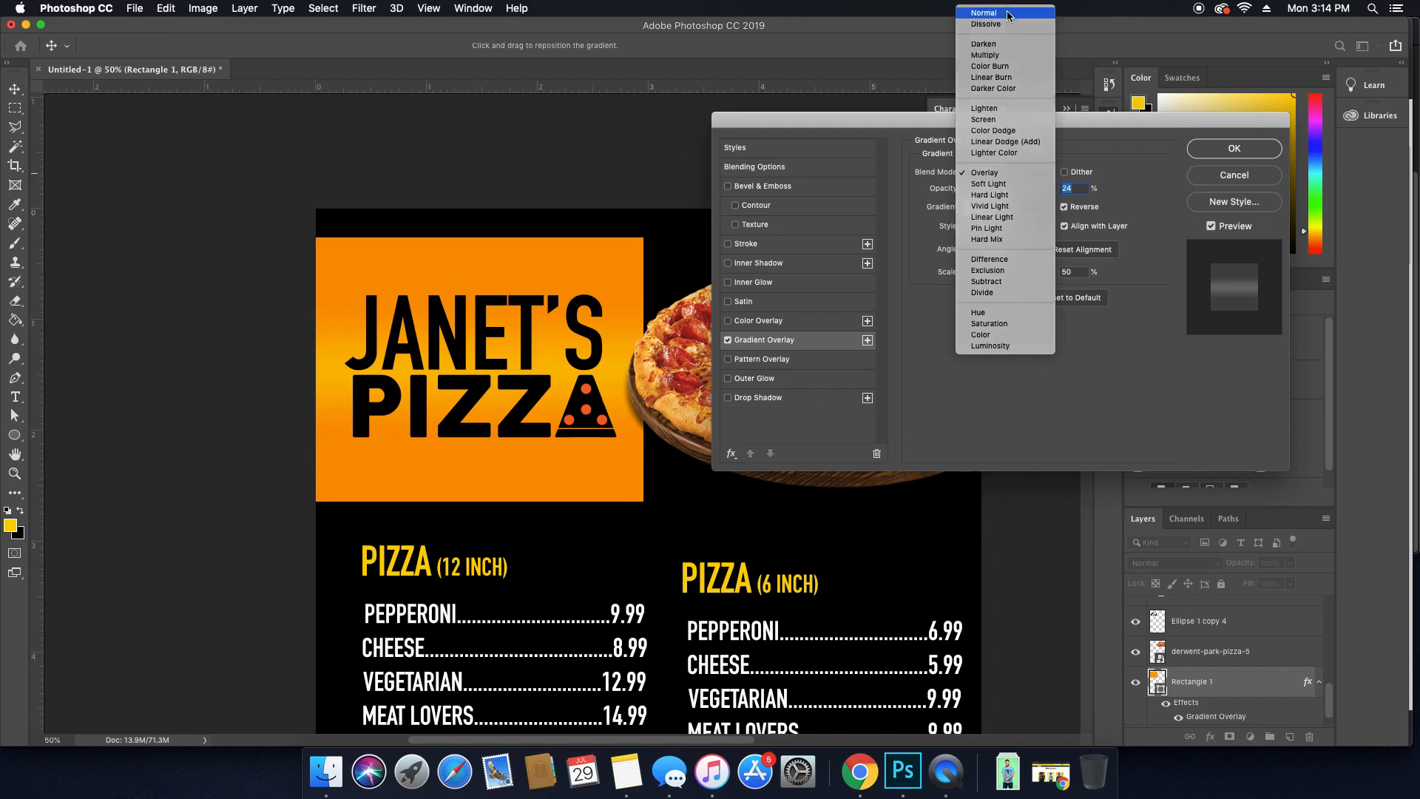
click(1008, 15)
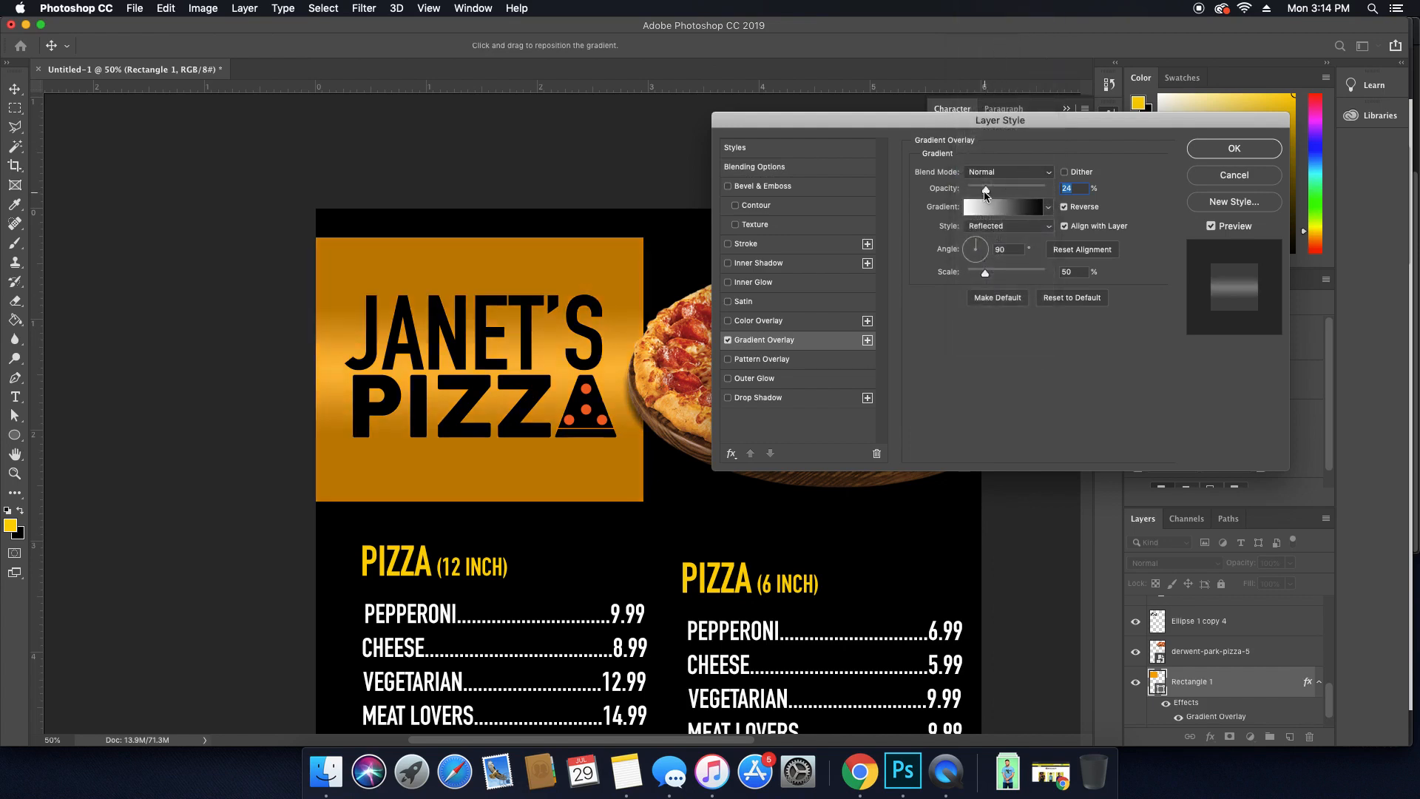
drag(985, 194, 1050, 194)
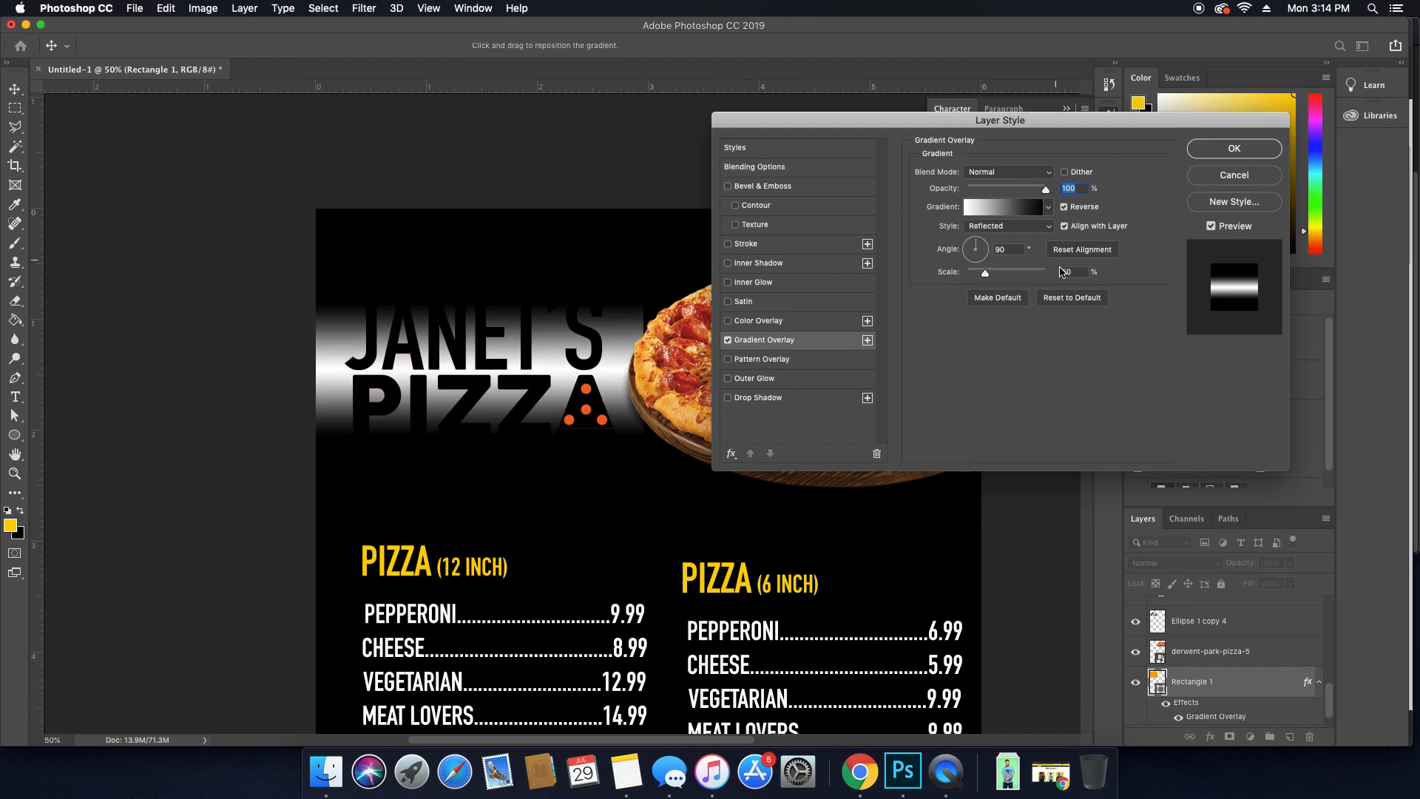
click(1071, 298)
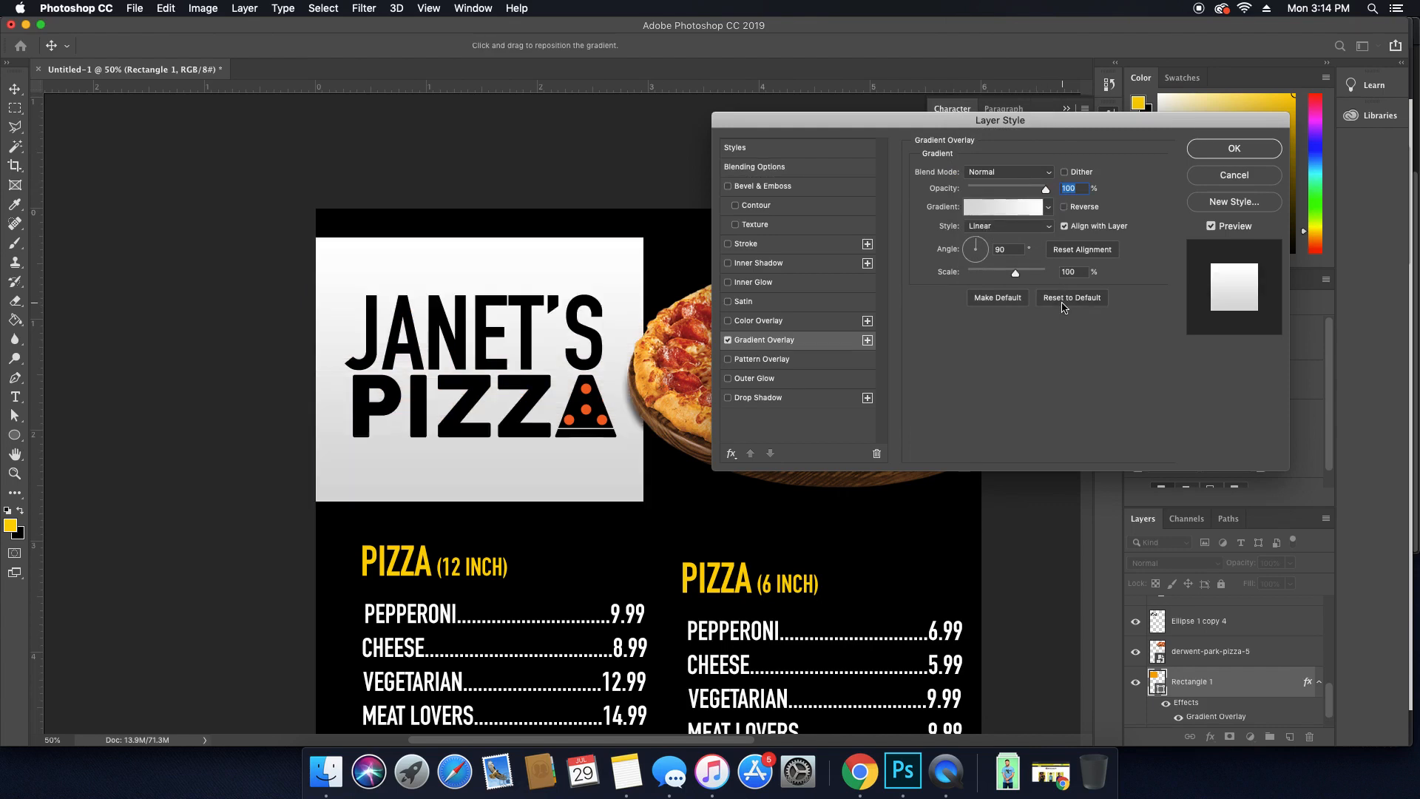
Apply the black-to-white preset to the header rectangle's gradient overlay.
click(1049, 208)
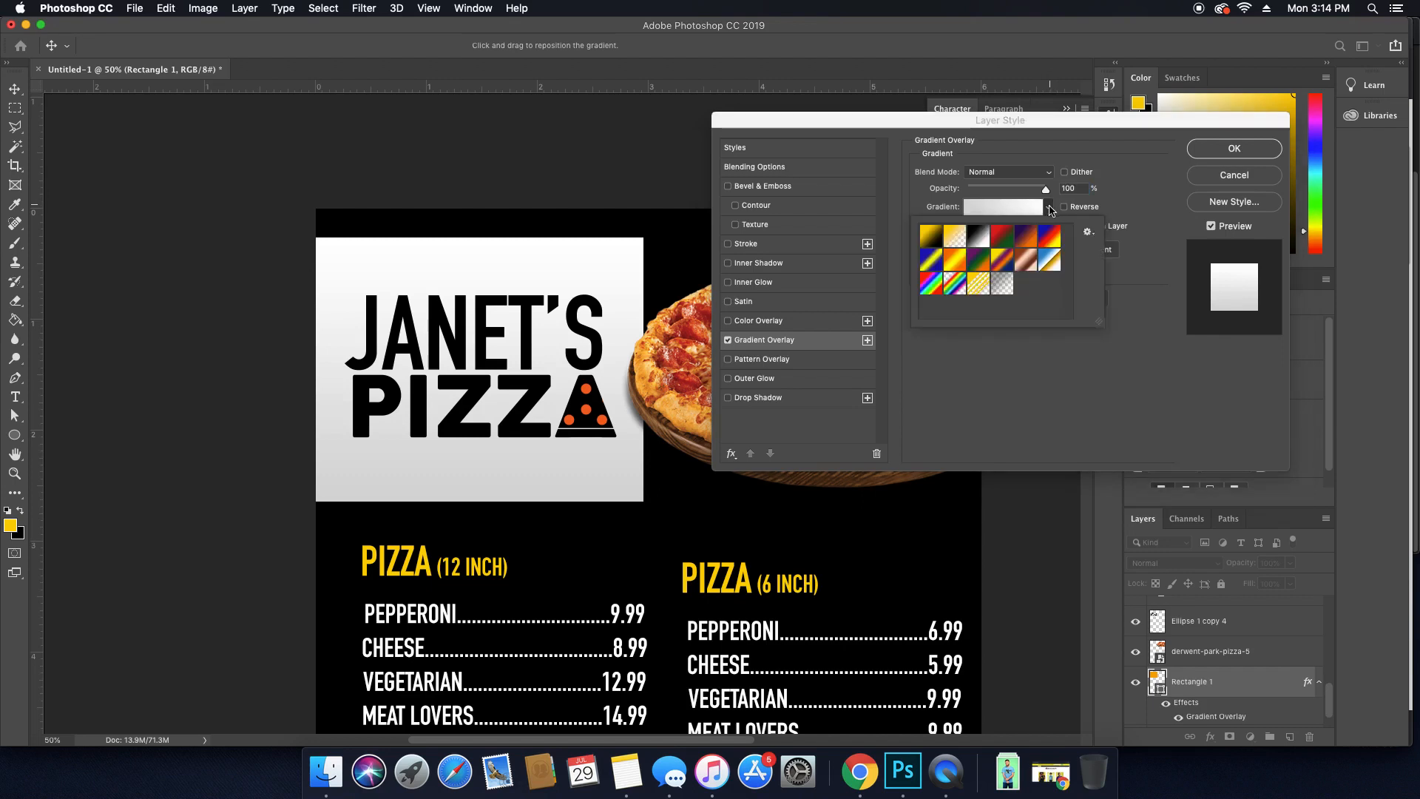
click(1050, 208)
click(1050, 210)
click(980, 236)
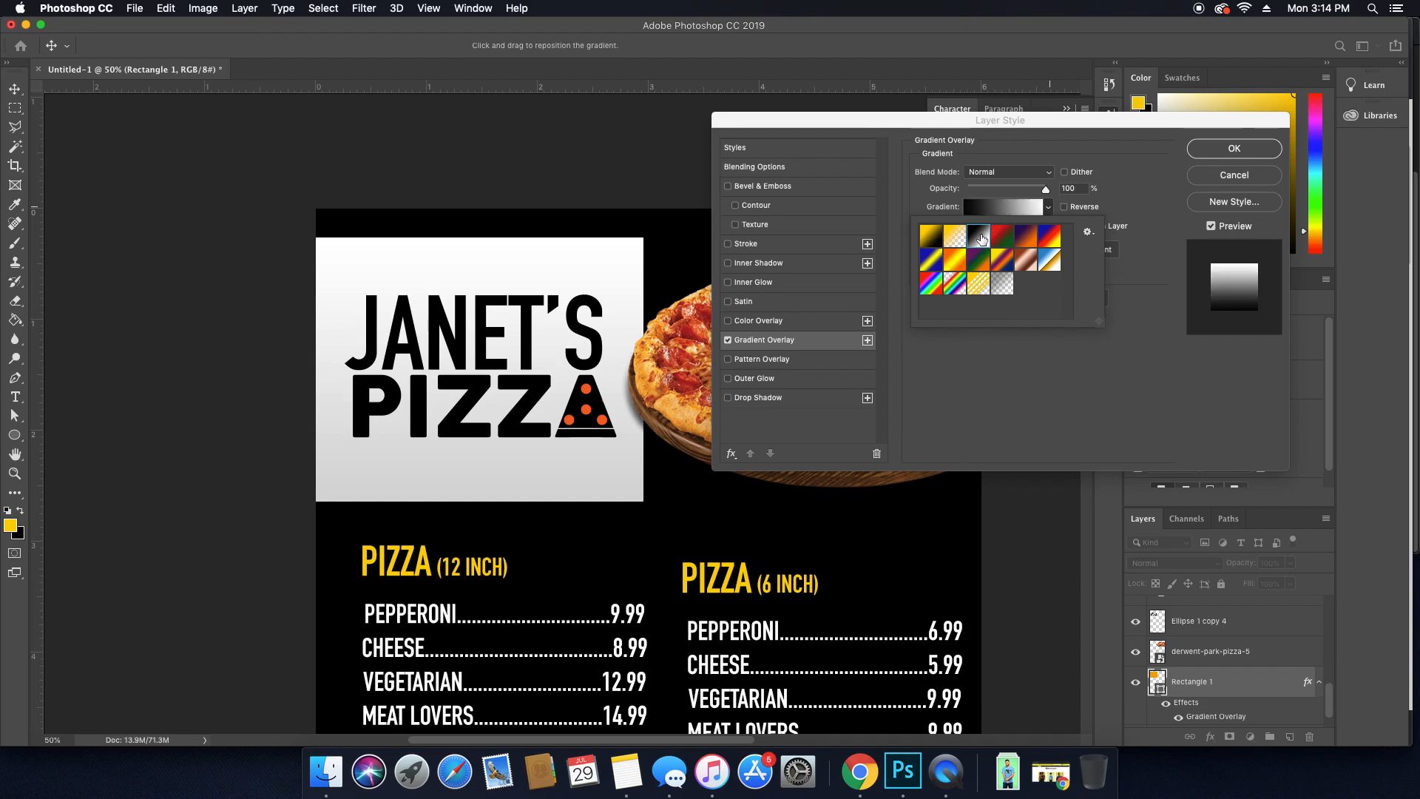
click(1049, 211)
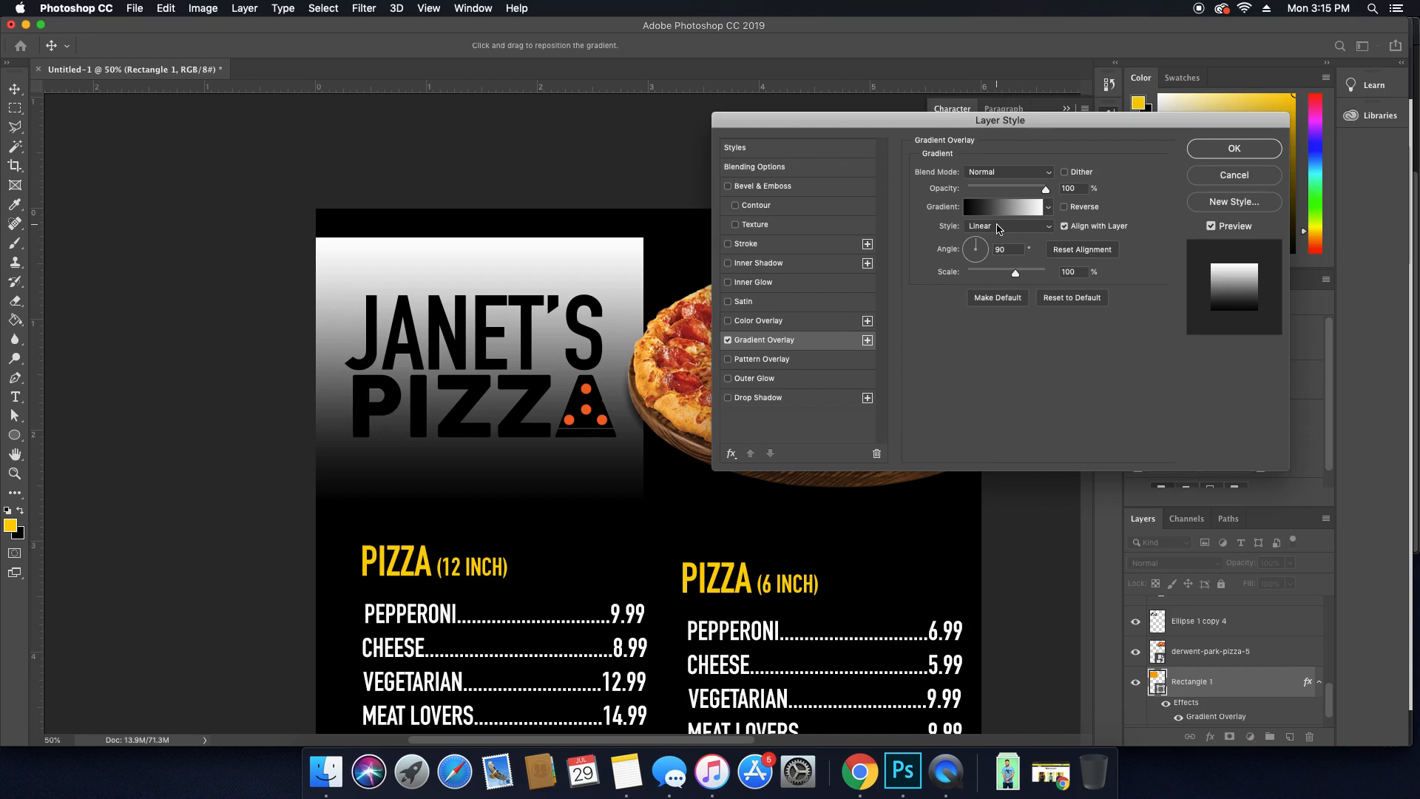
Make the gradient overlay radial, centre it behind the title text and reverse it.
click(998, 227)
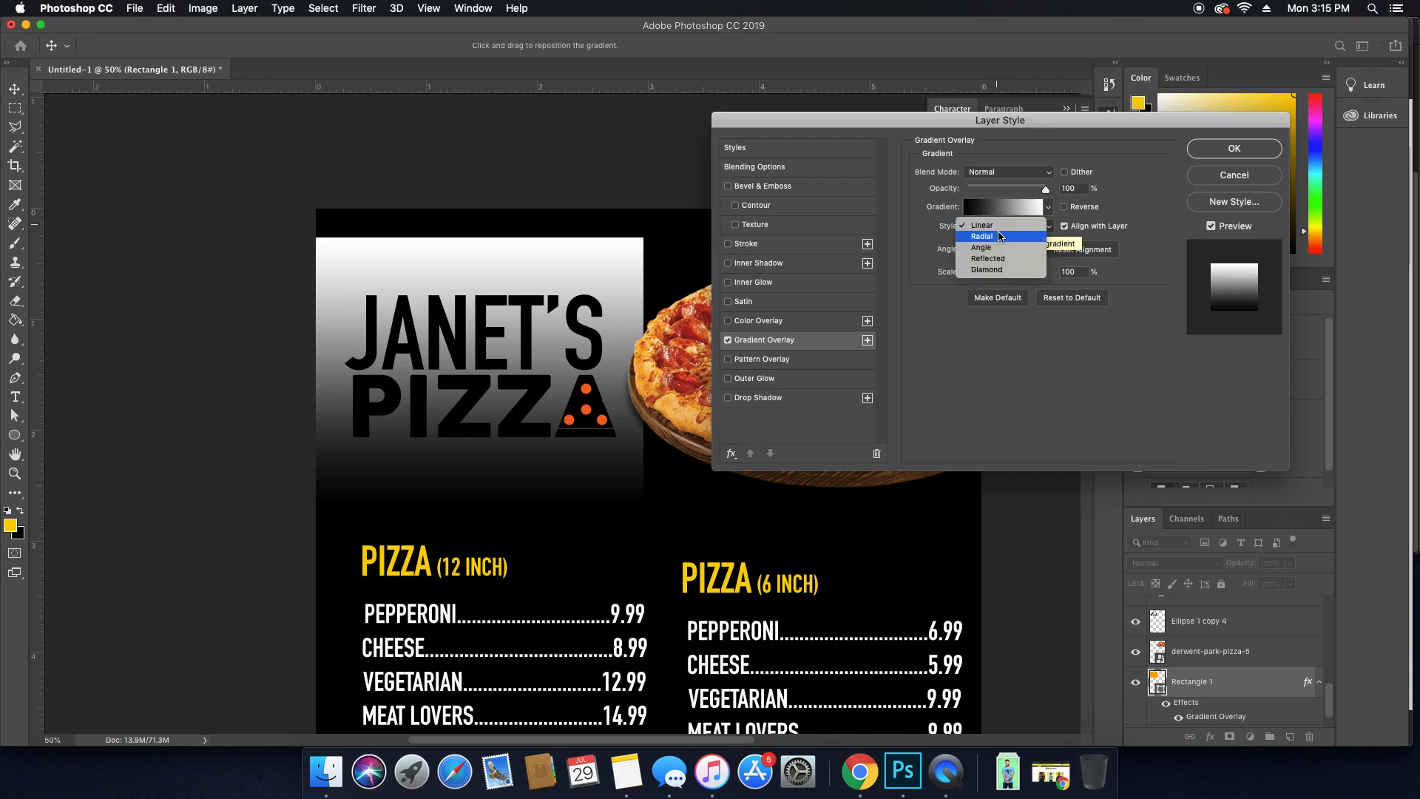
click(998, 236)
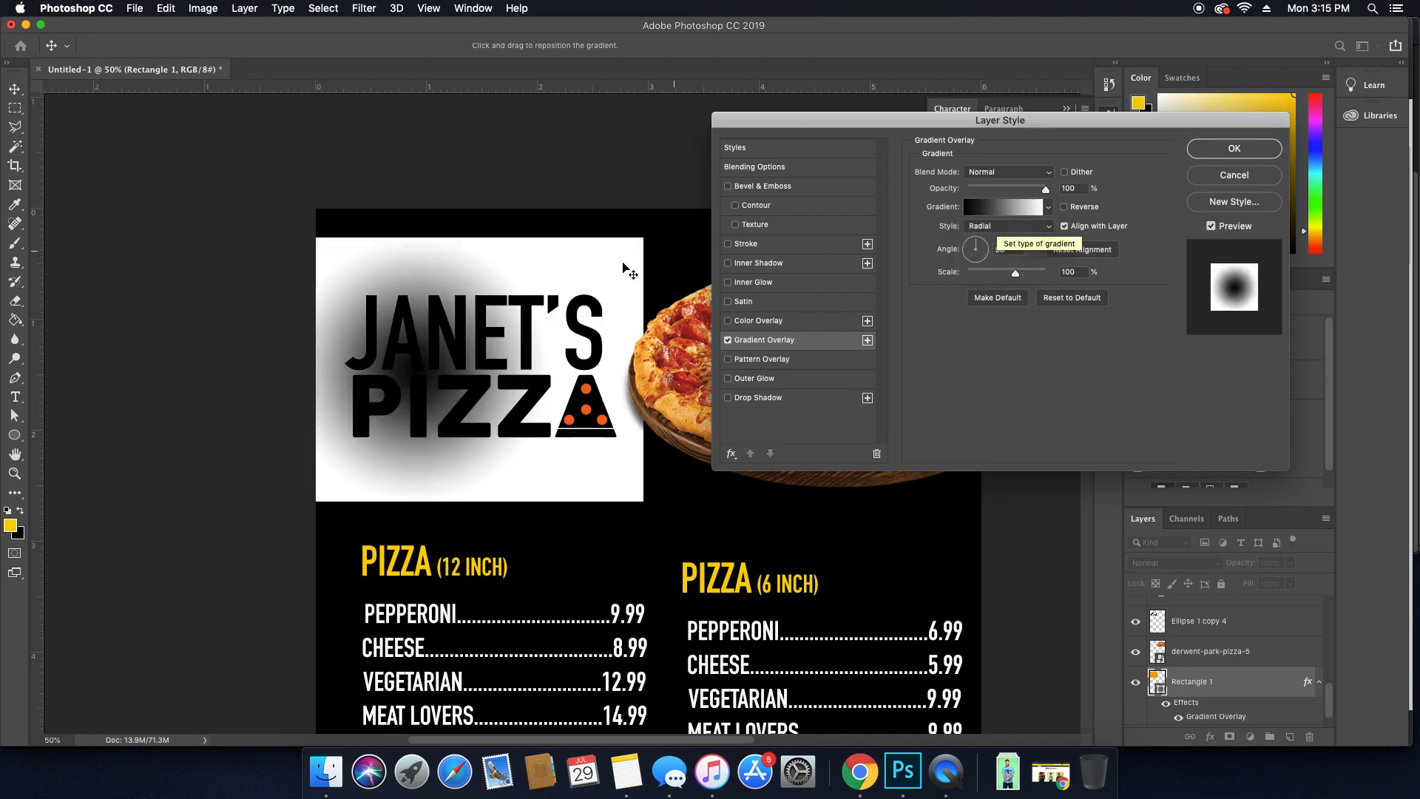
drag(413, 368, 470, 364)
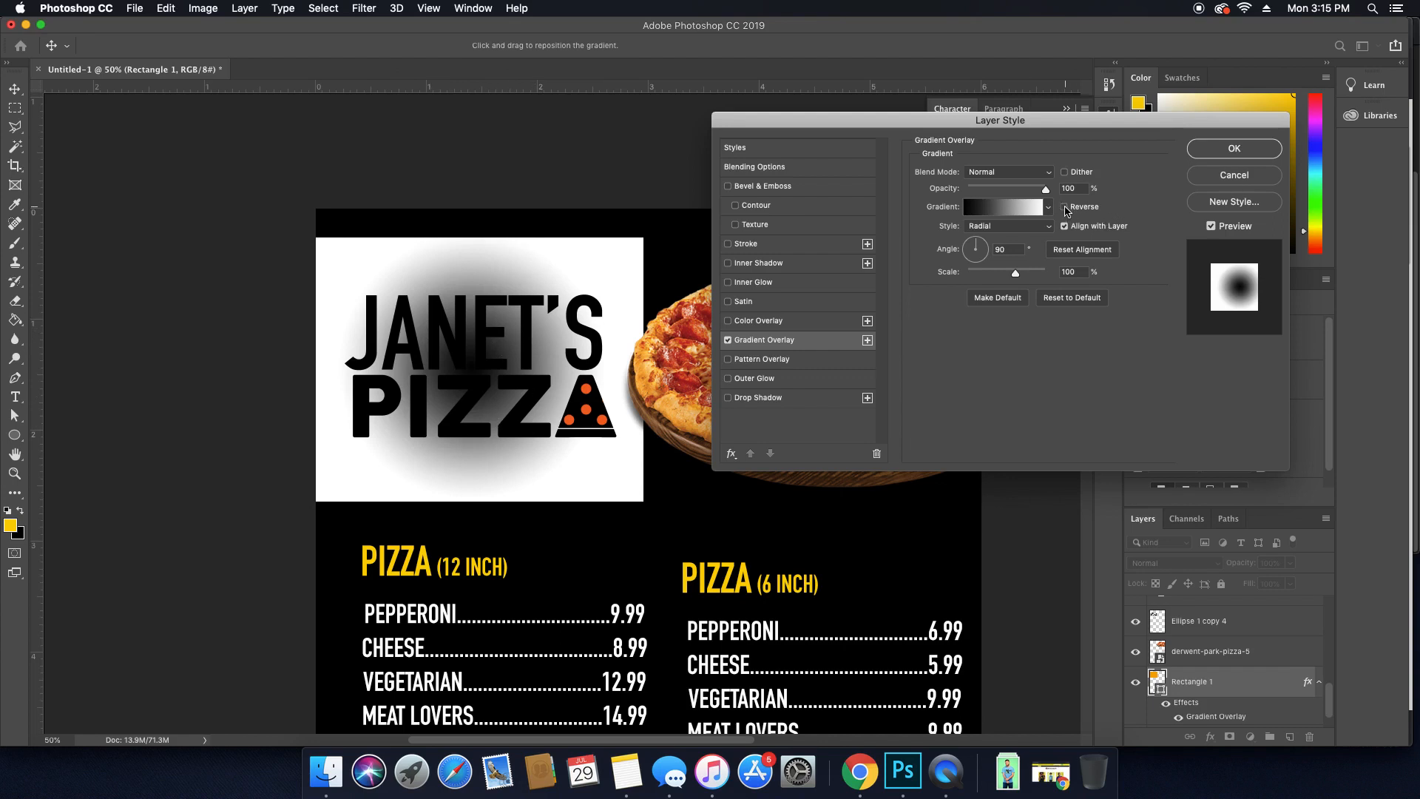
click(1065, 208)
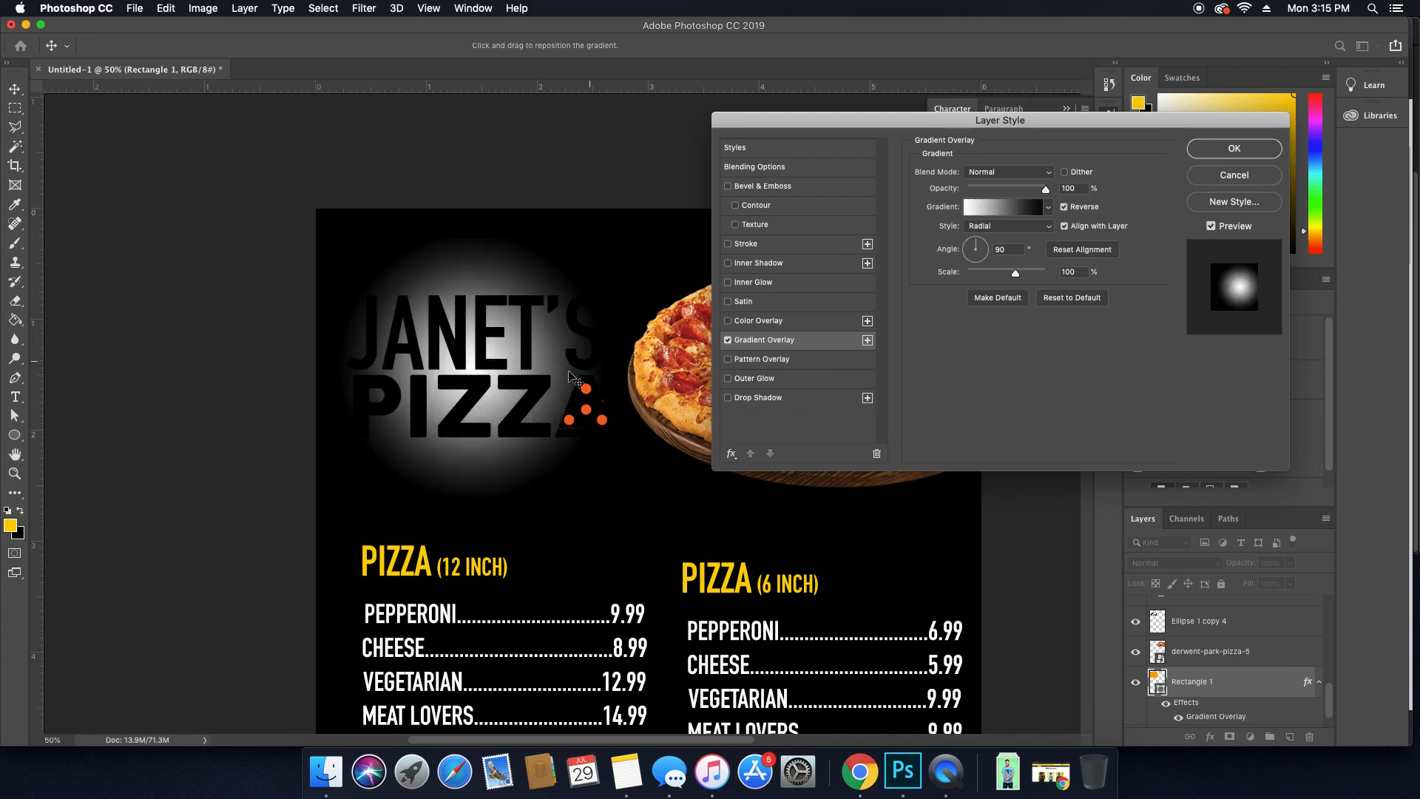
Set the gradient overlay to Overlay blend mode, 23% opacity and 150% scale, and apply the layer style.
click(1027, 173)
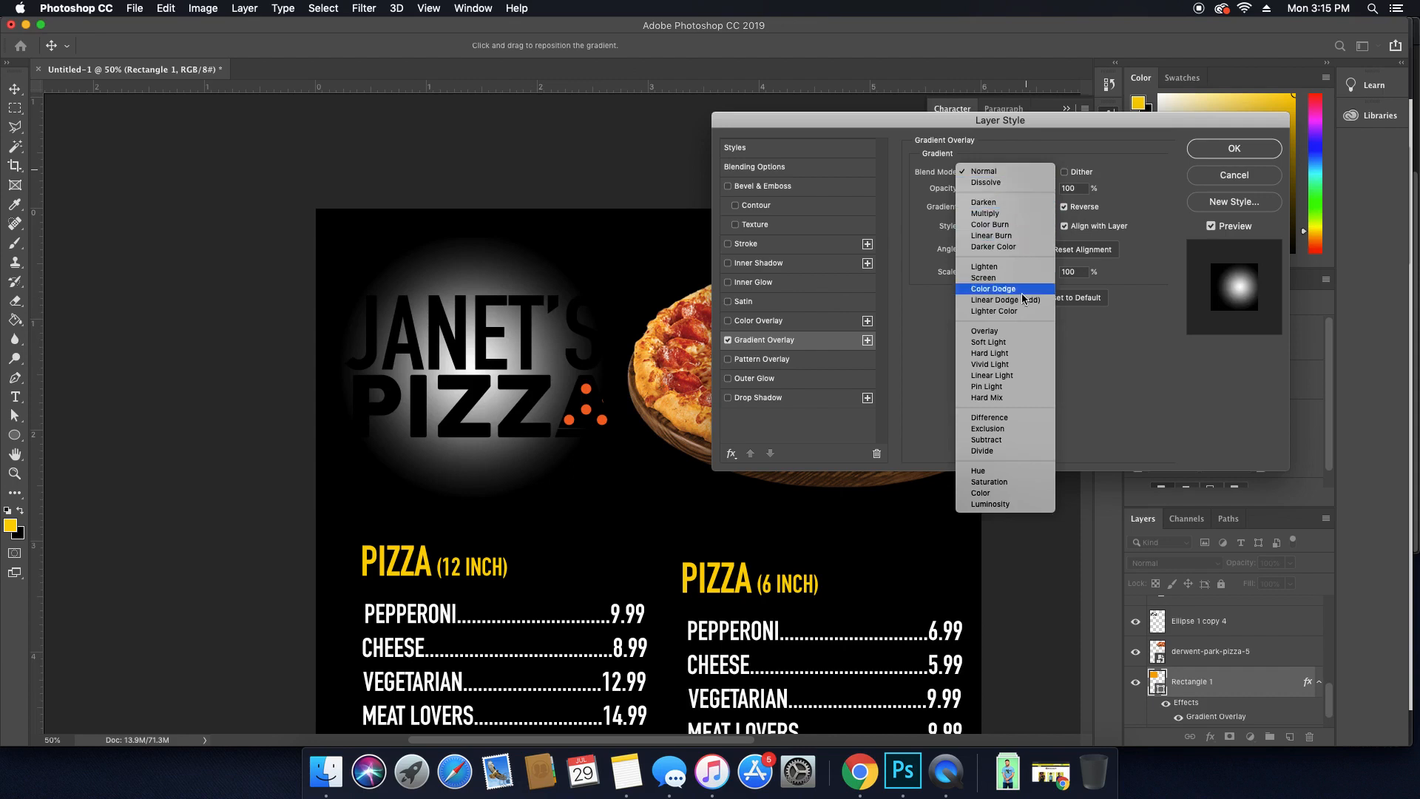
click(1018, 330)
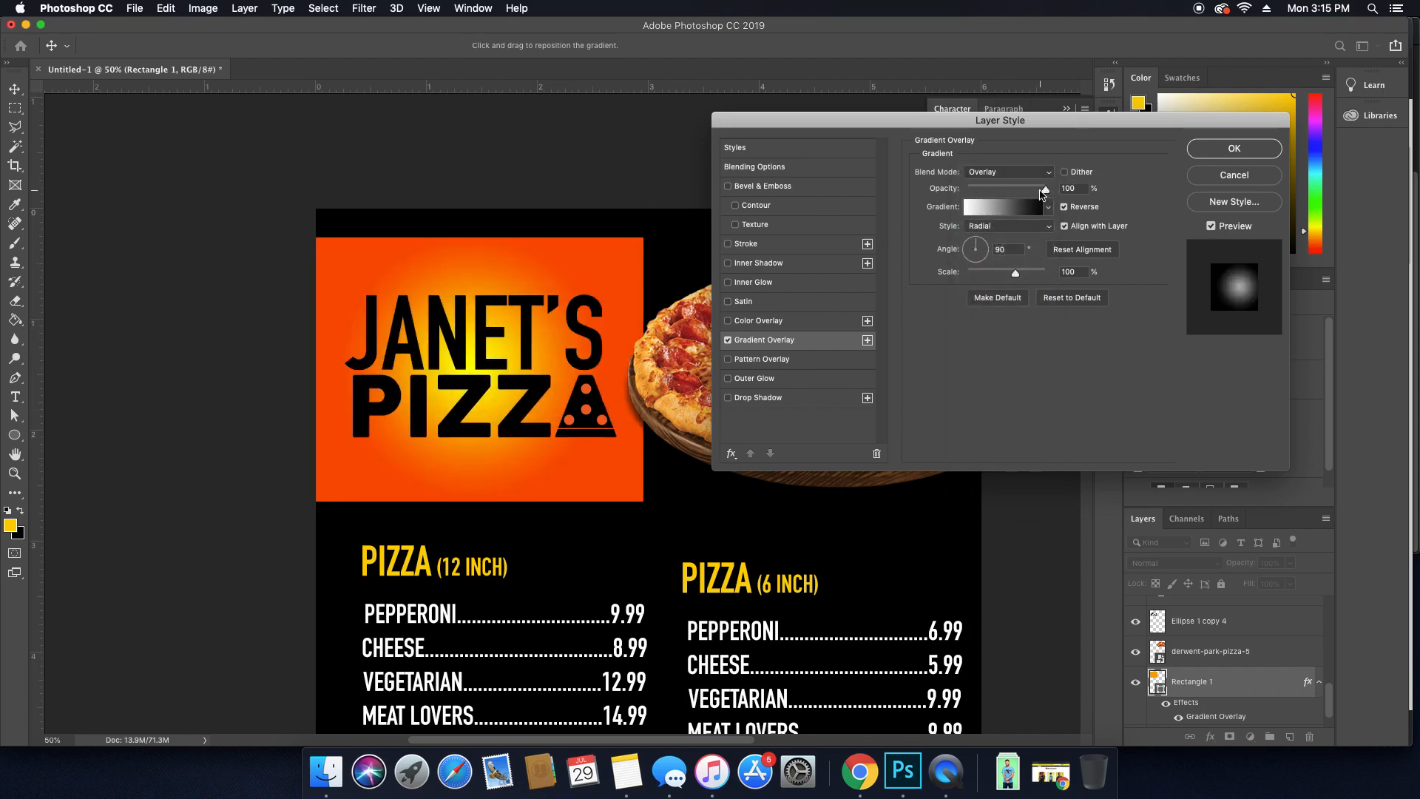
drag(1043, 190, 990, 193)
drag(1015, 273, 1045, 273)
mouse_move(979, 190)
mouse_down()
mouse_move(1062, 194)
mouse_move(976, 194)
mouse_move(1062, 203)
mouse_move(987, 206)
mouse_up()
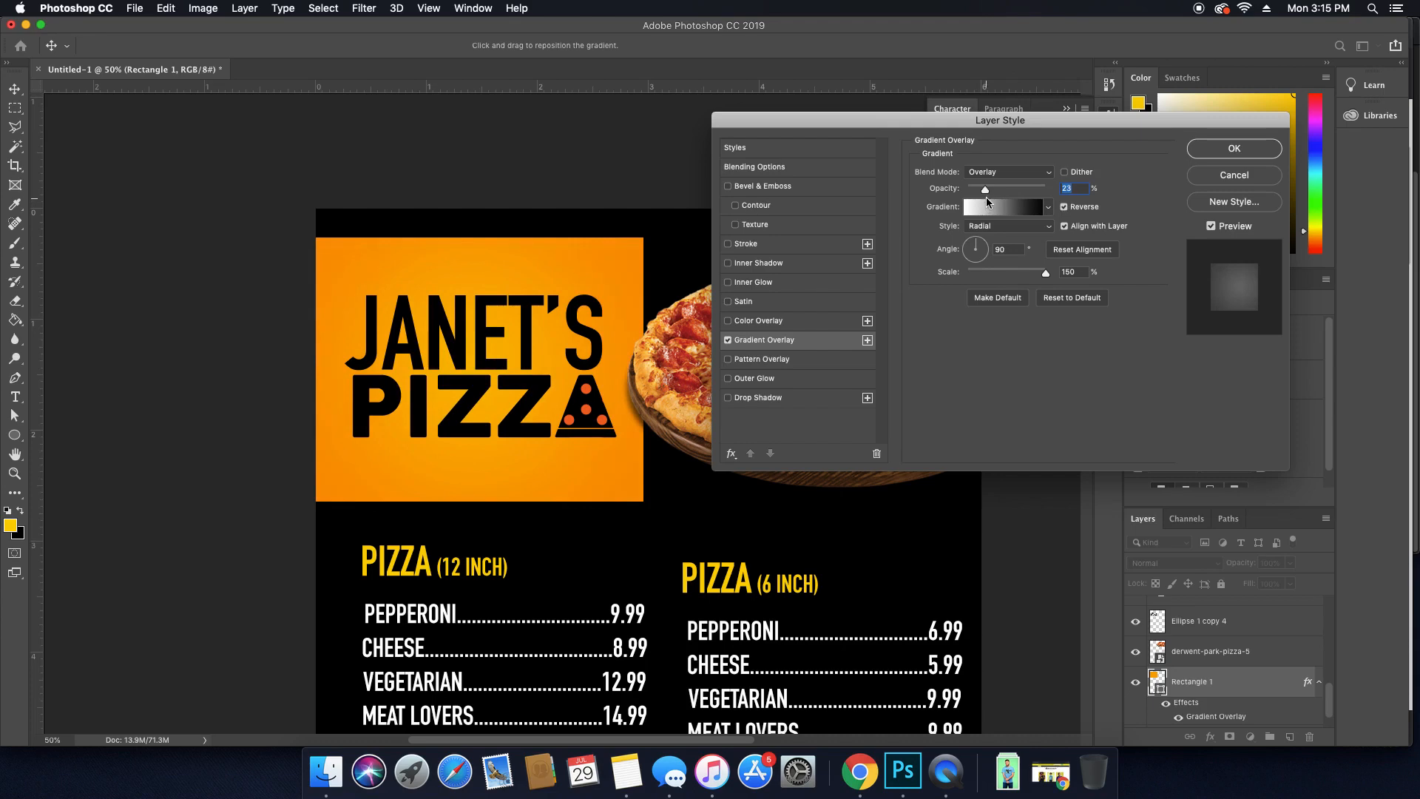
click(1249, 151)
click(1249, 150)
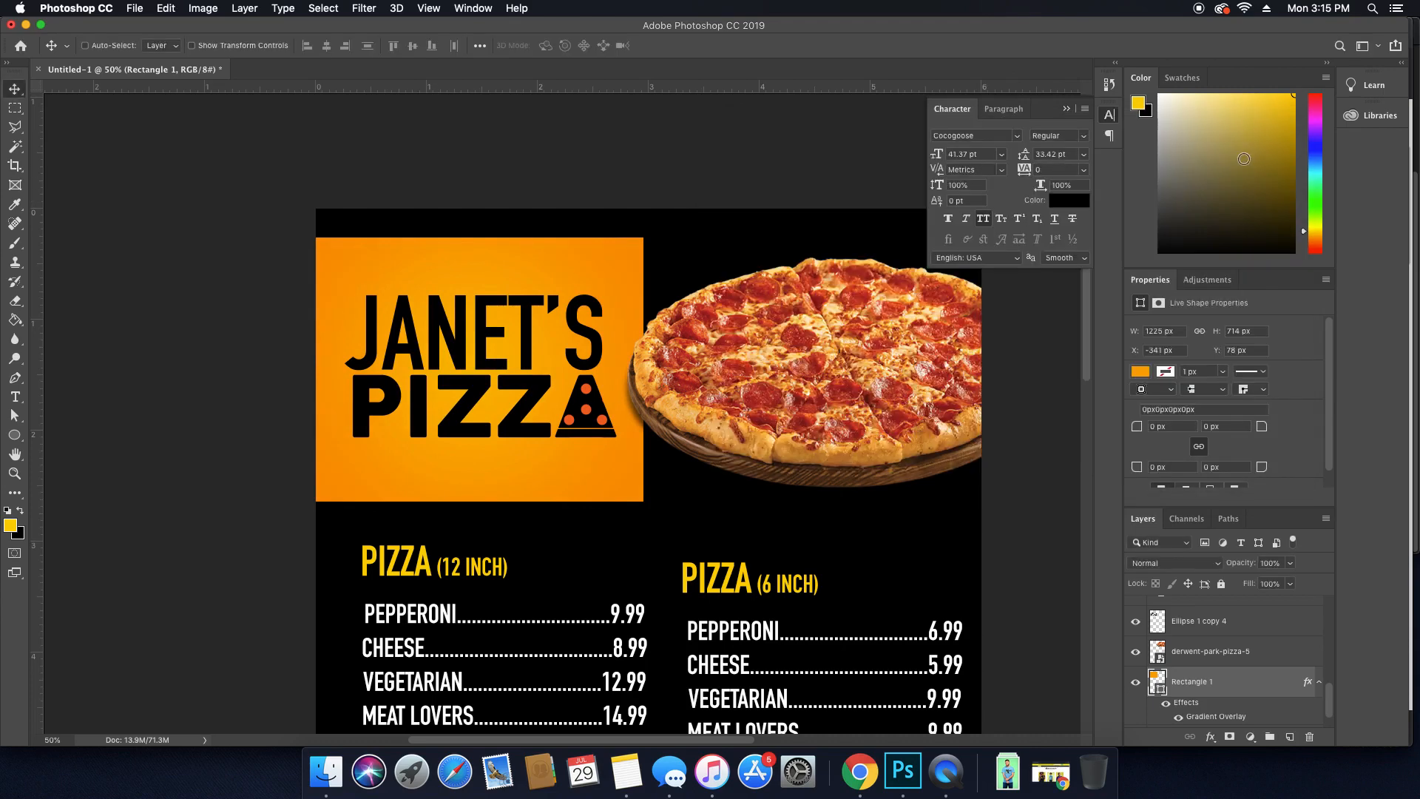
Examine the complete menu layout with the orange header, from the logo down to the contact details.
key(super+minus)
key(super+minus)
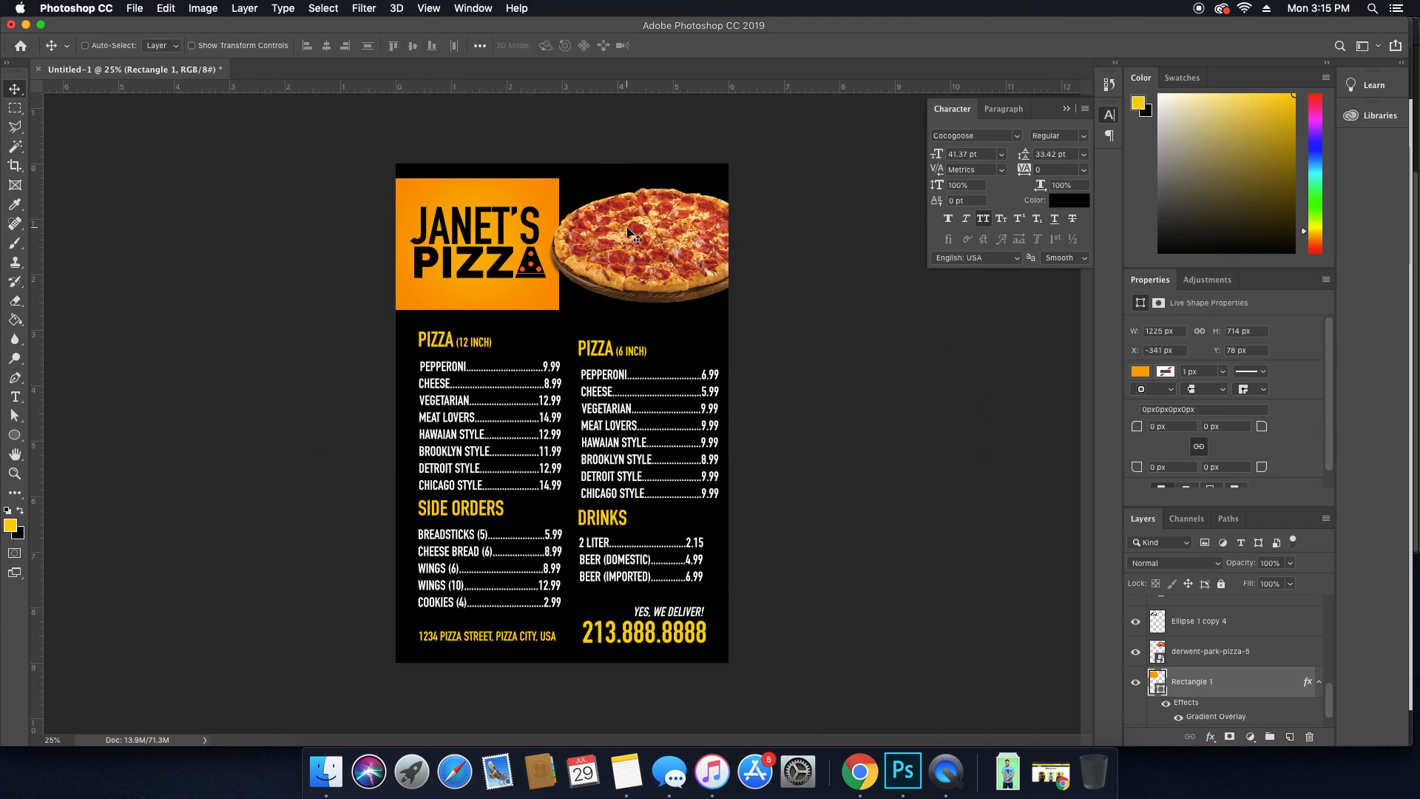
key(z)
drag(554, 316, 563, 316)
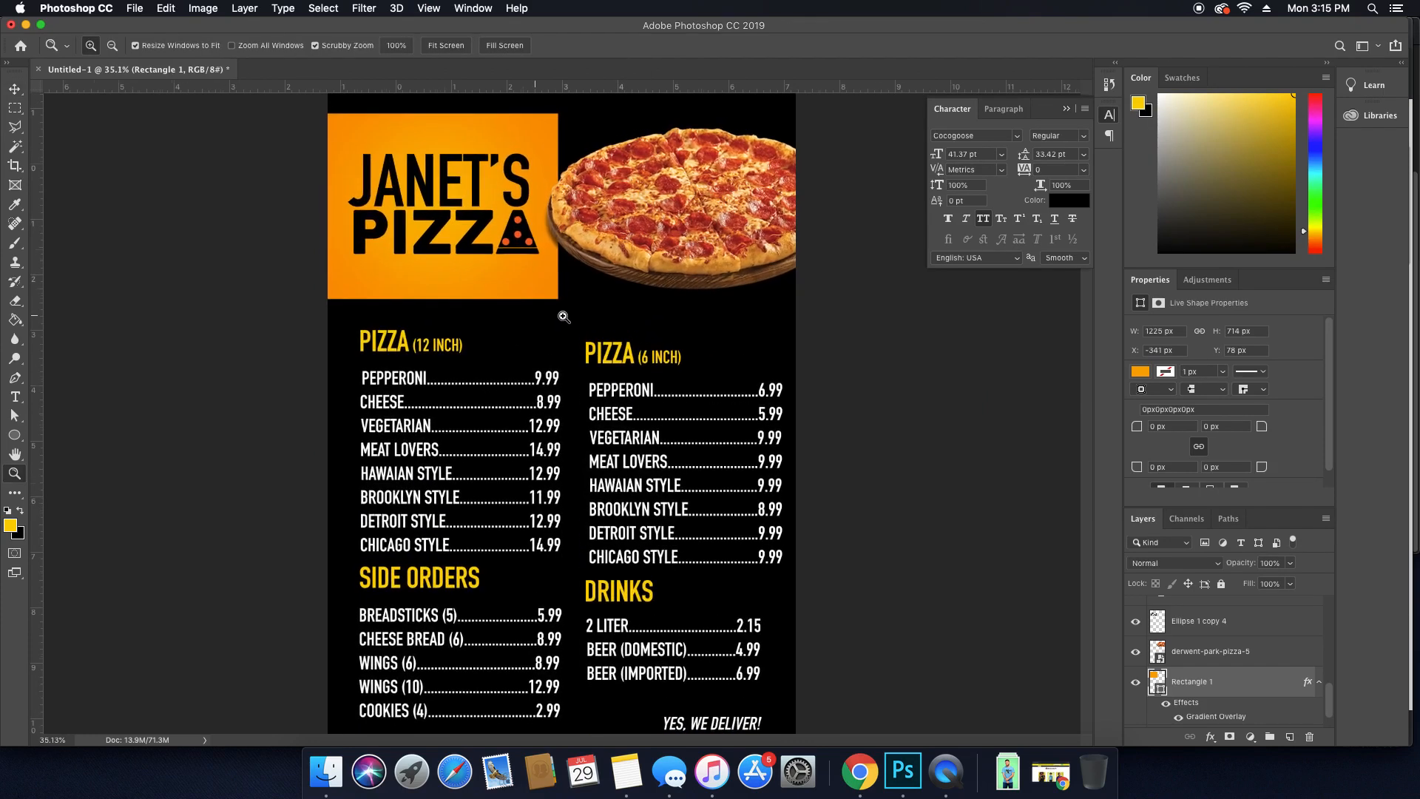
key(v)
drag(592, 374, 604, 311)
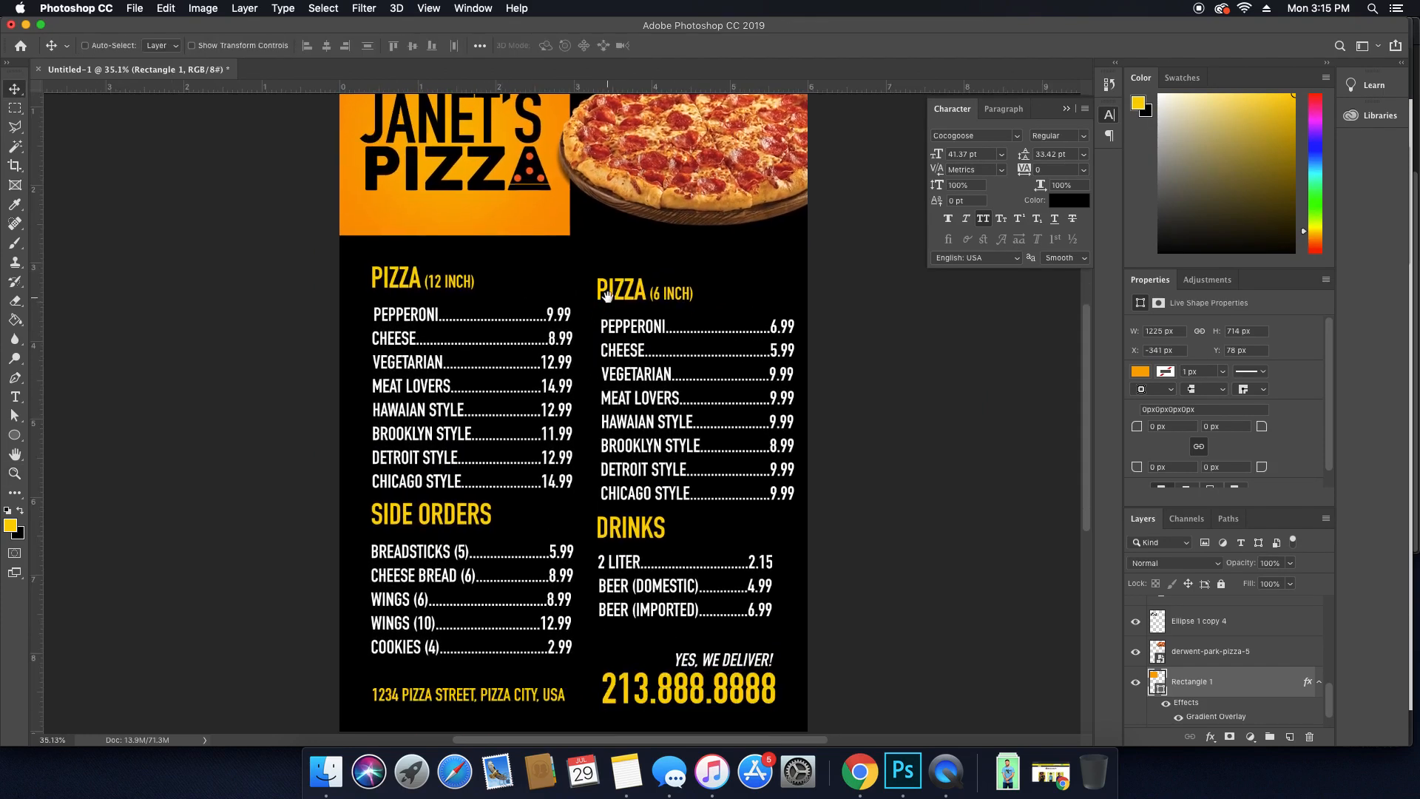
scroll(607, 294, down, 2)
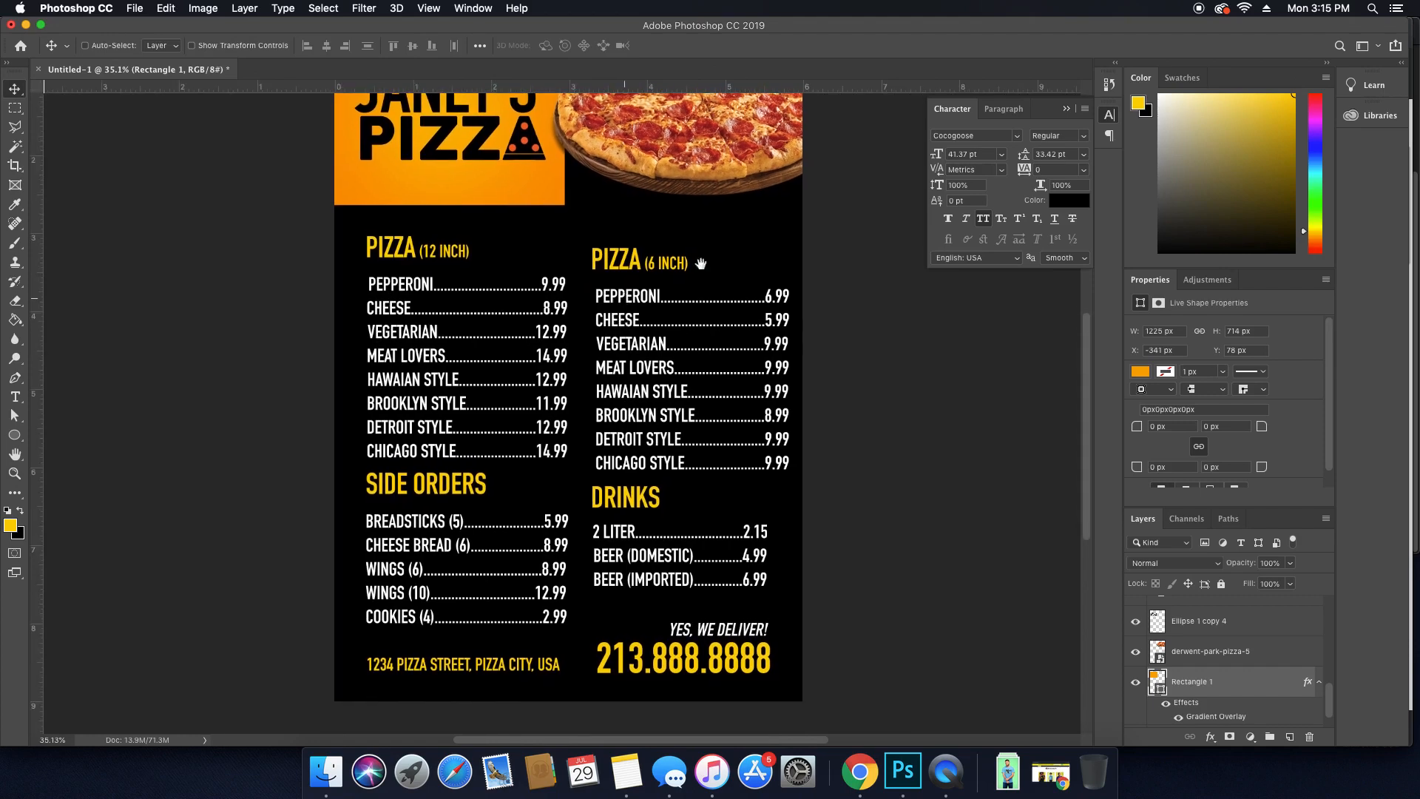
scroll(614, 301, up, 2)
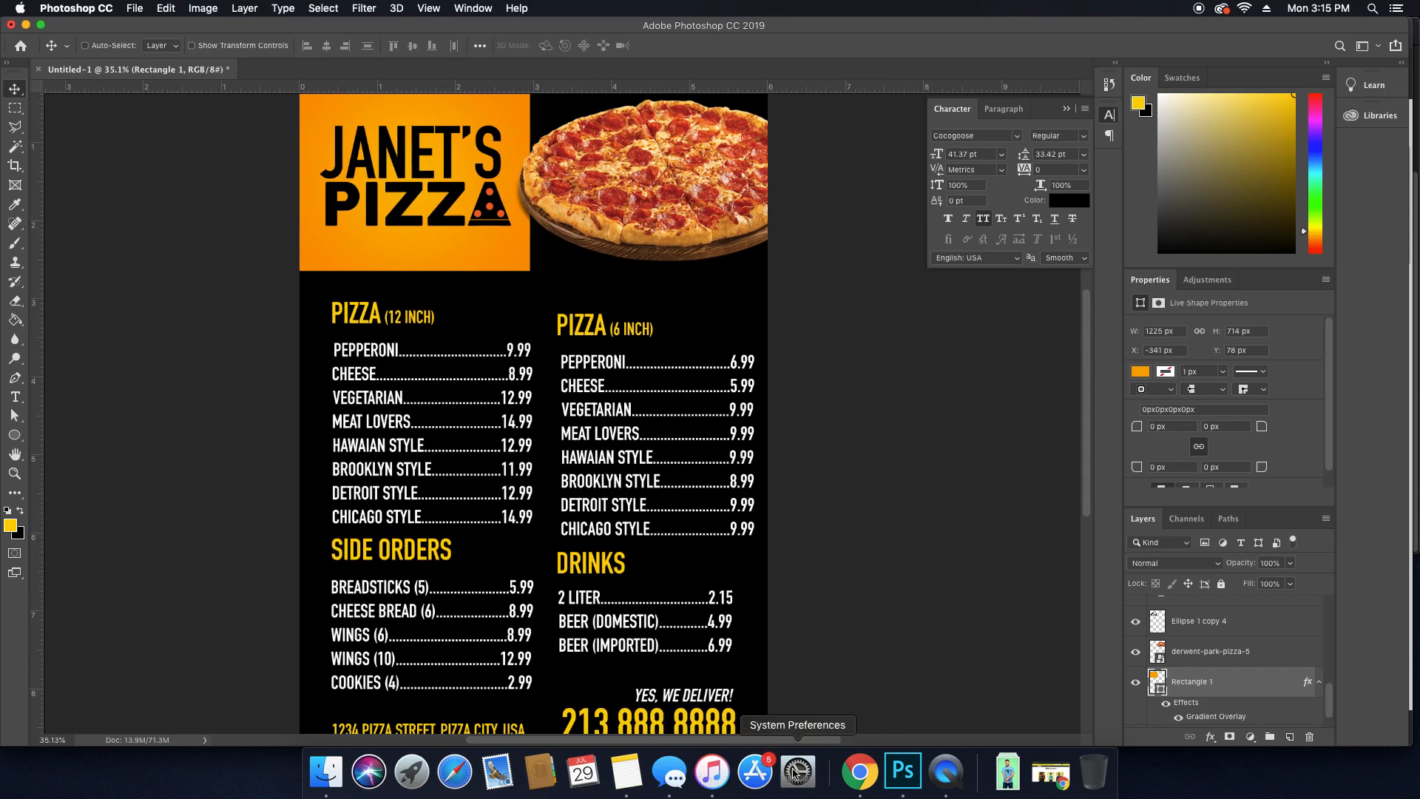
Switch to Chrome and search Google for "scanlines texture" in a new tab.
click(873, 778)
key(super+t)
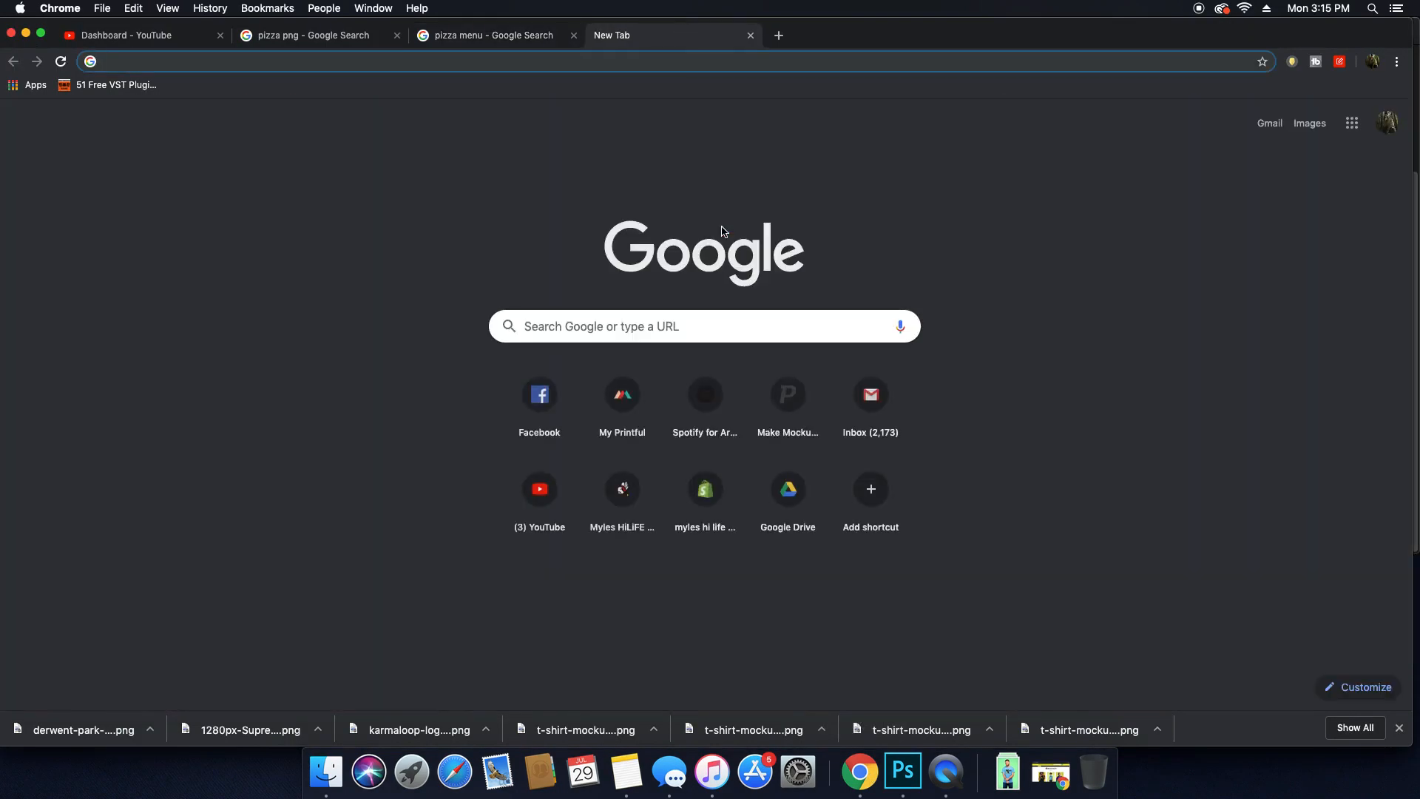
text(scanlines)
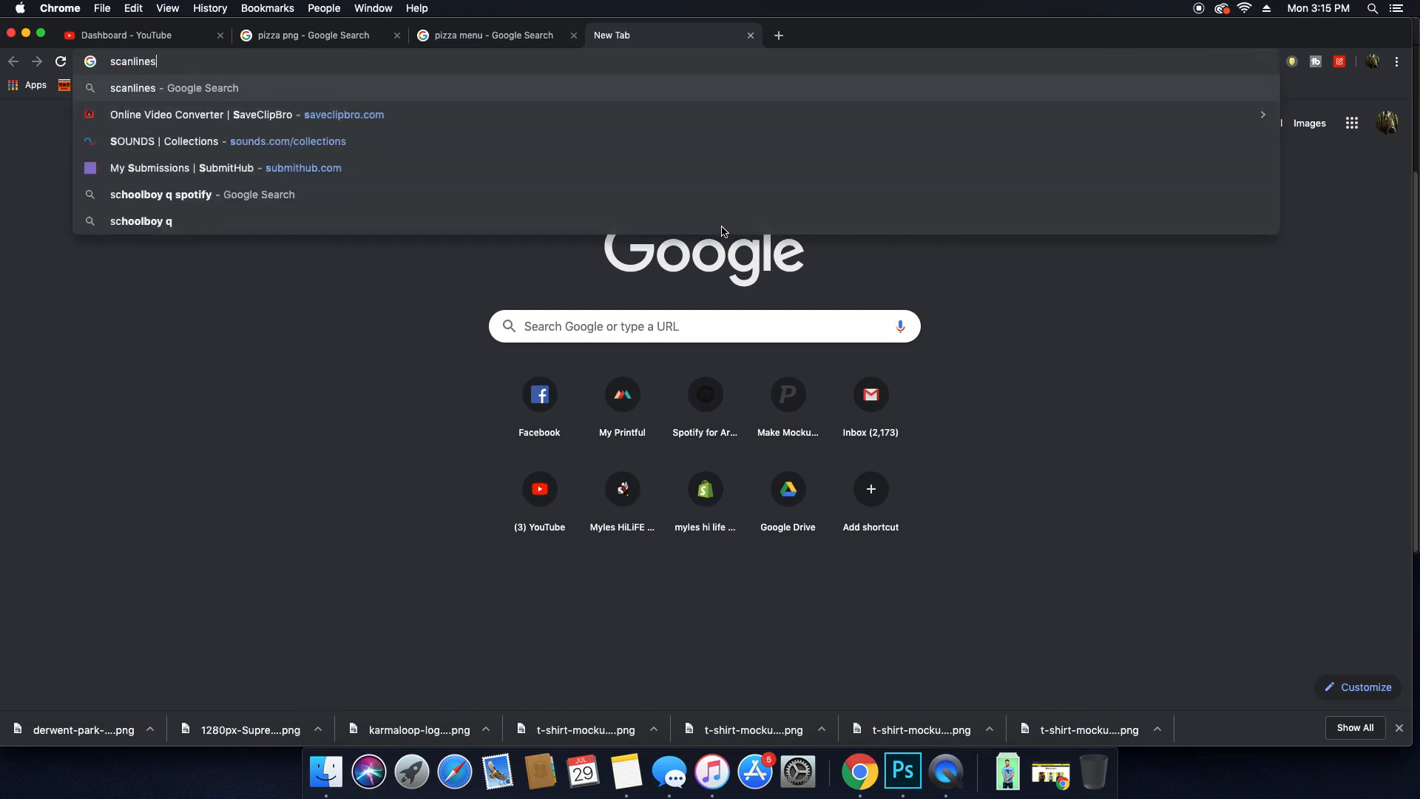
text( t)
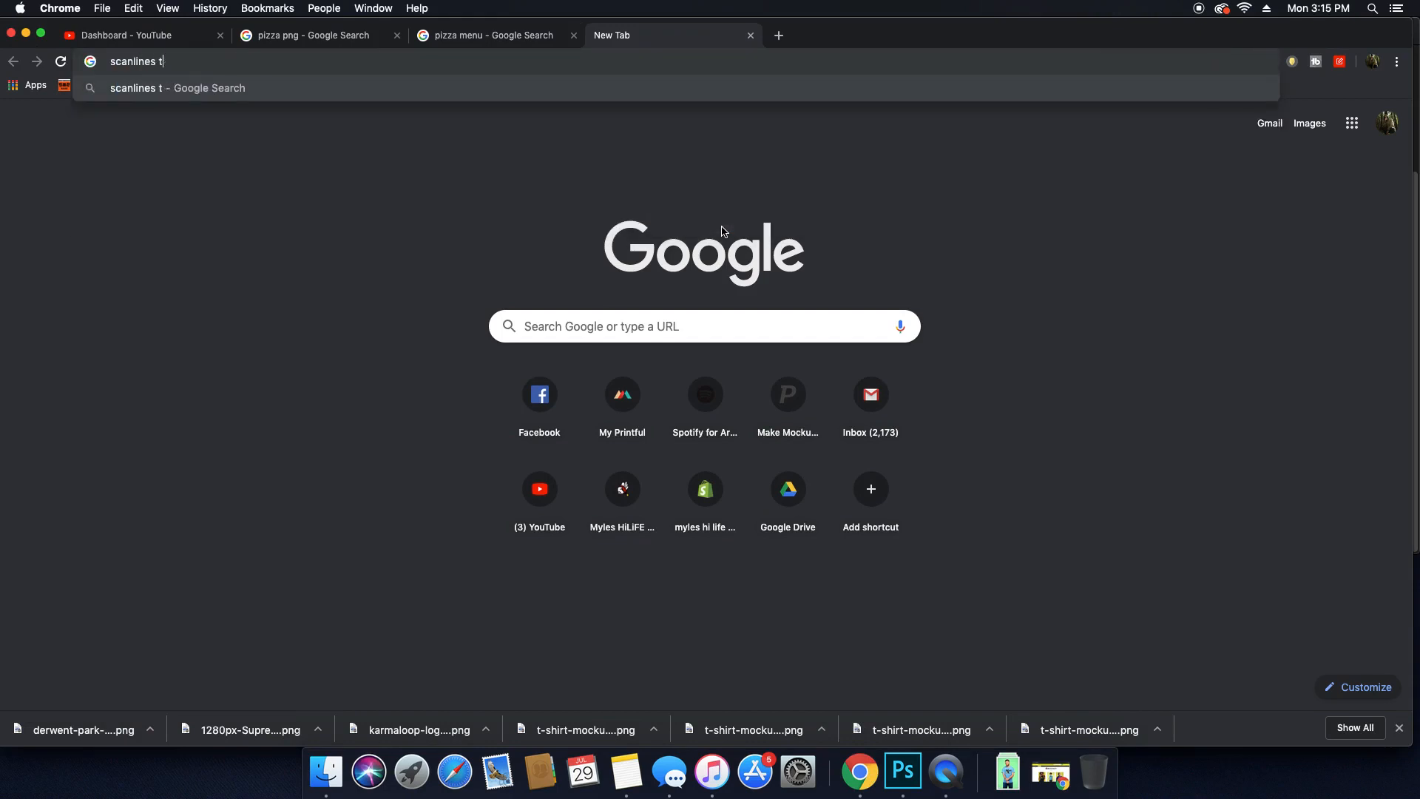
text(exture)
key(Return)
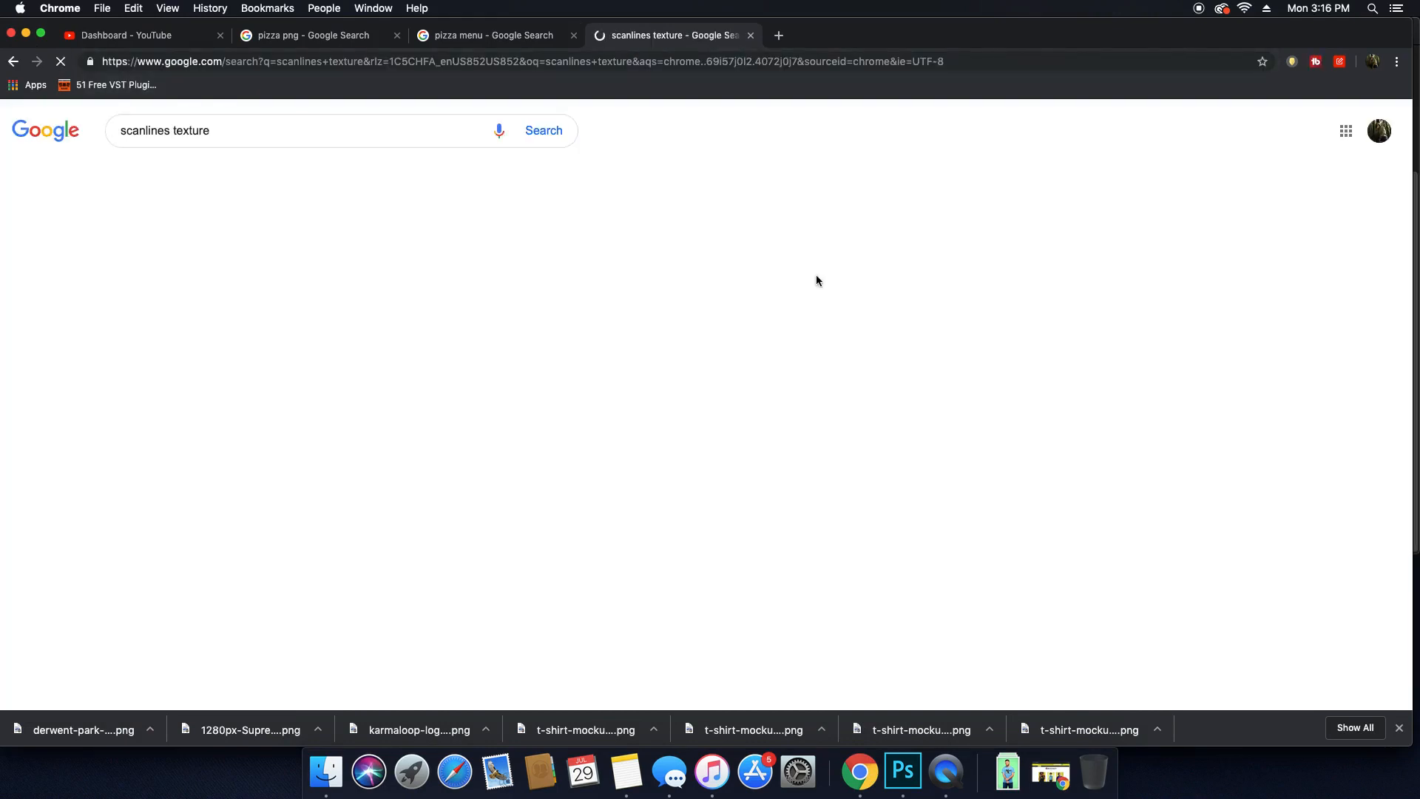
Open the first image result, the interlaced TV scan lines from Photoshop Cafe, and copy the picture.
click(180, 184)
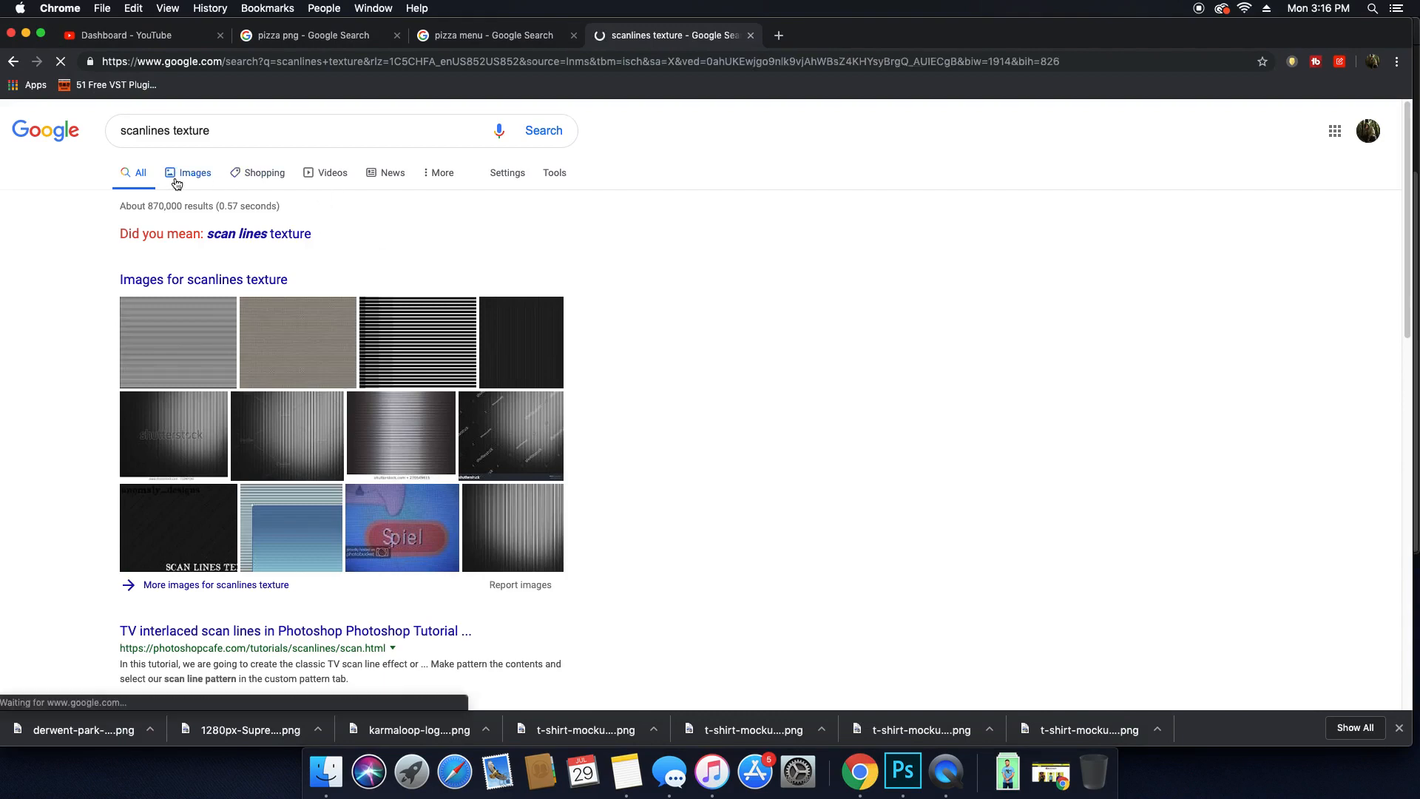
click(57, 370)
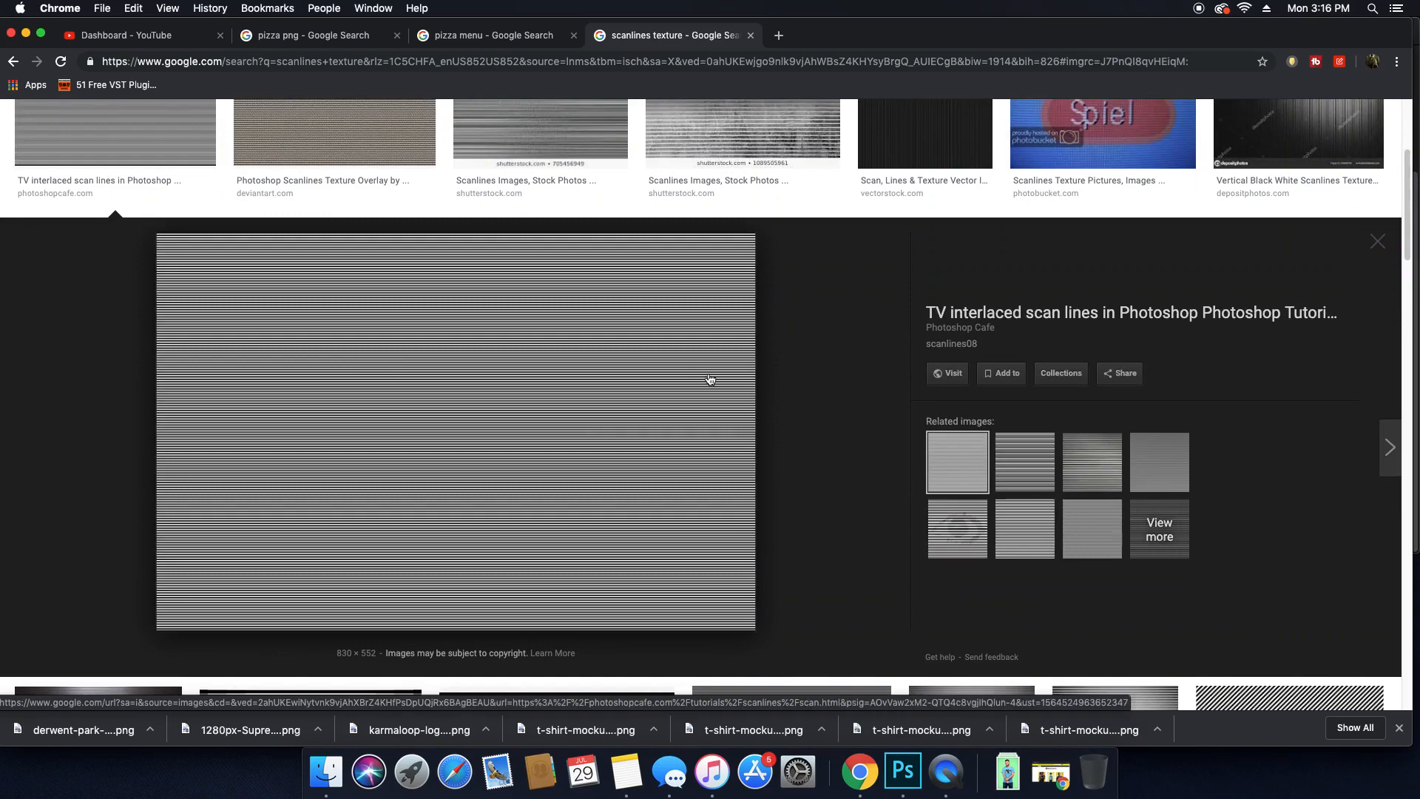
scroll(714, 378, up, 3)
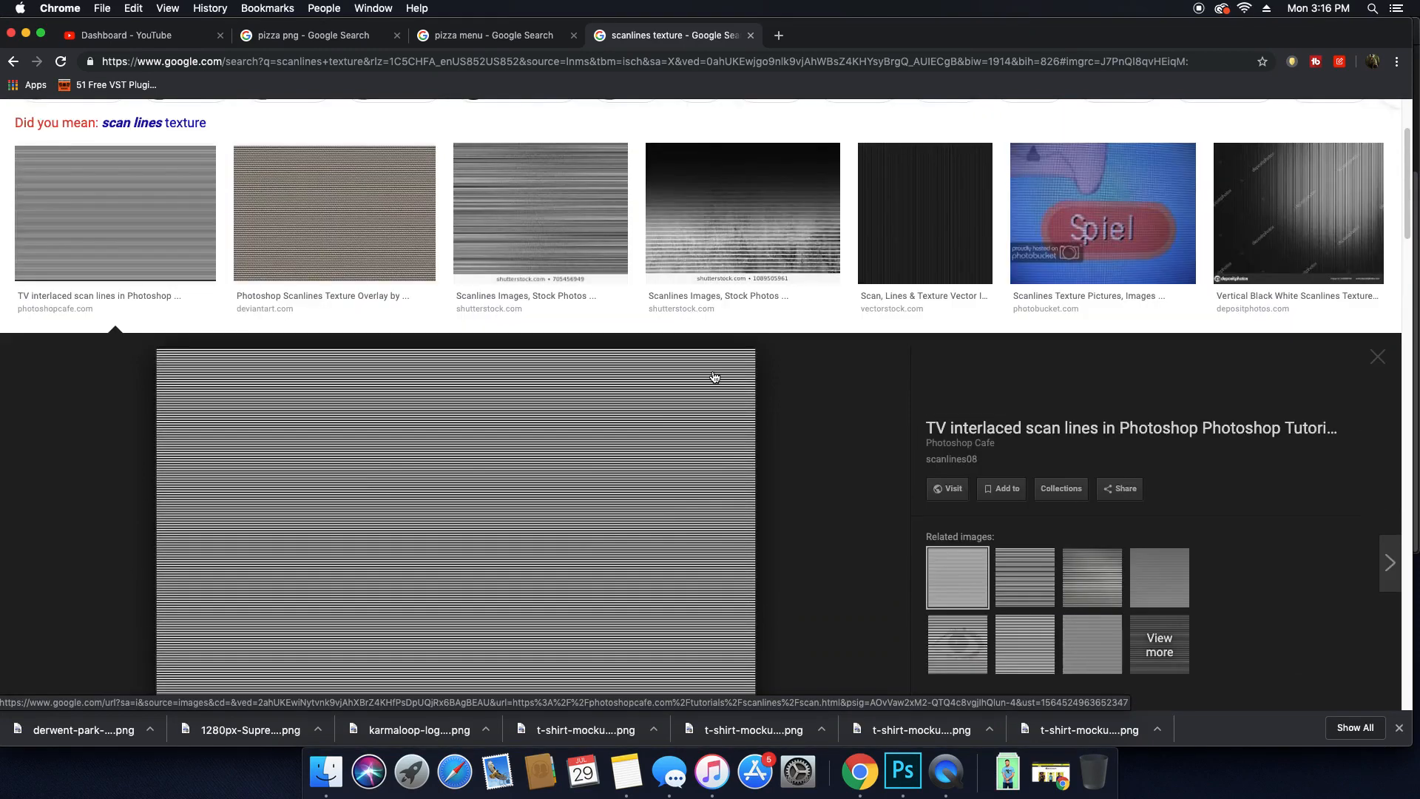
right_click(661, 418)
click(719, 542)
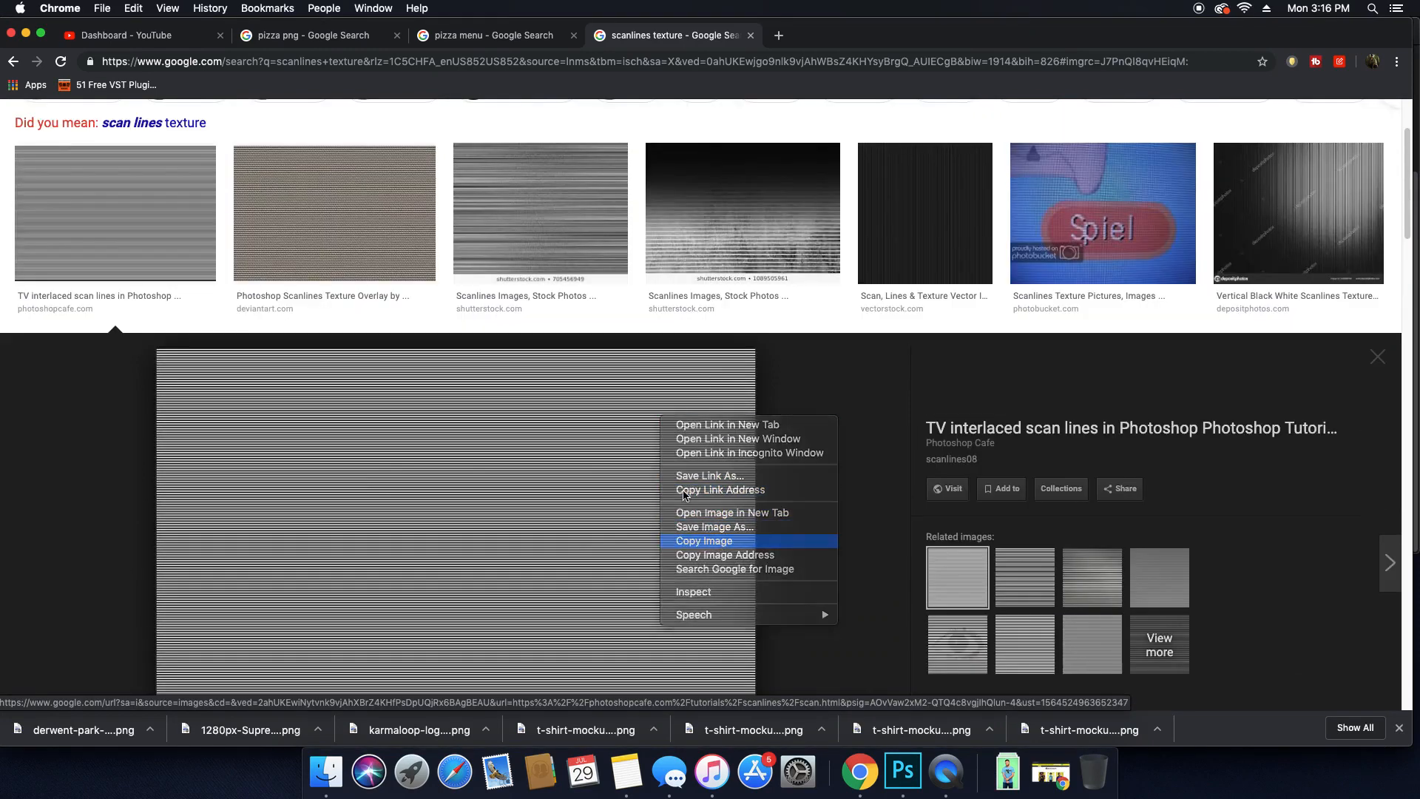
Switch to Photoshop, paste the scanlines image directly above the Background layer, and enlarge it to about 165%.
click(902, 772)
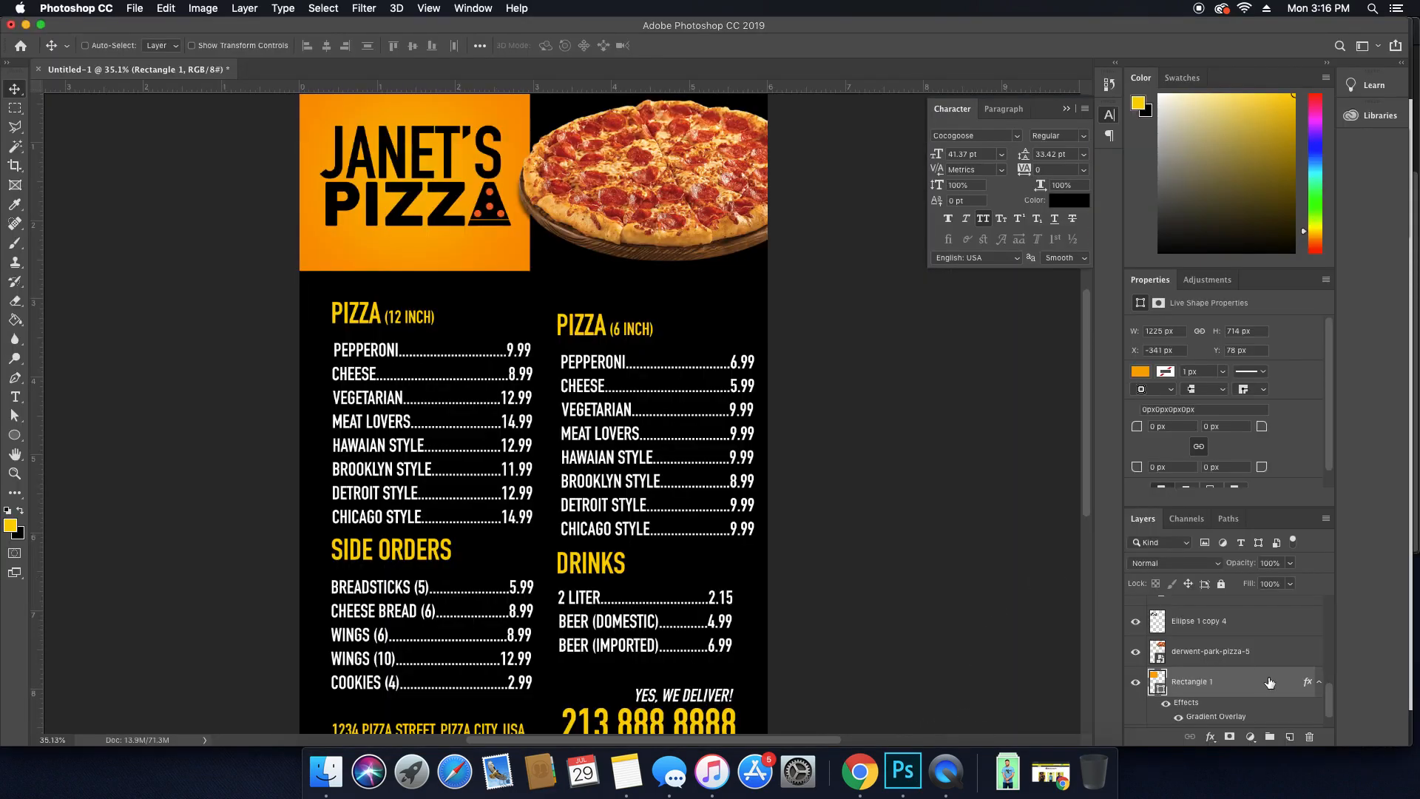
scroll(1235, 682, down, 1)
click(1187, 715)
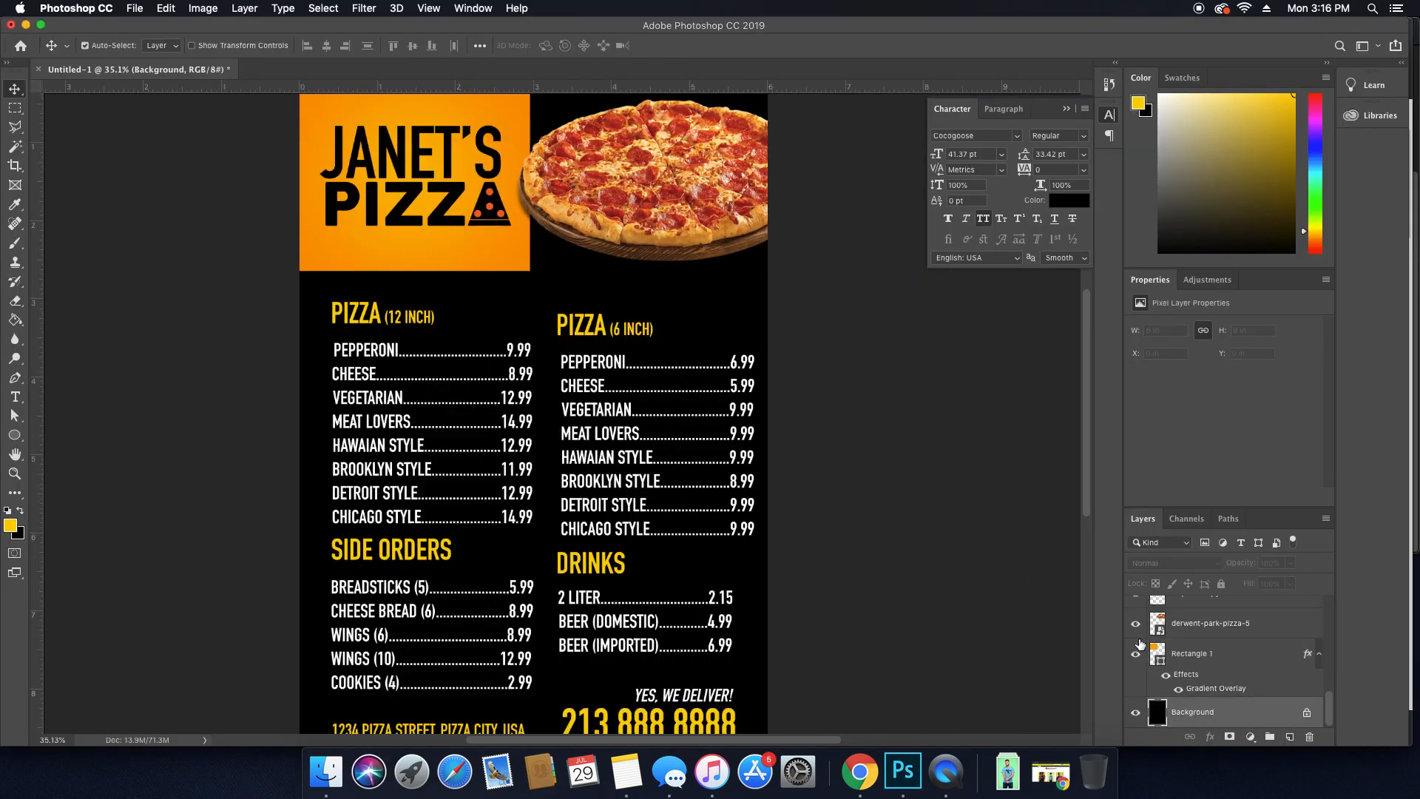
key(super+v)
key(super+t)
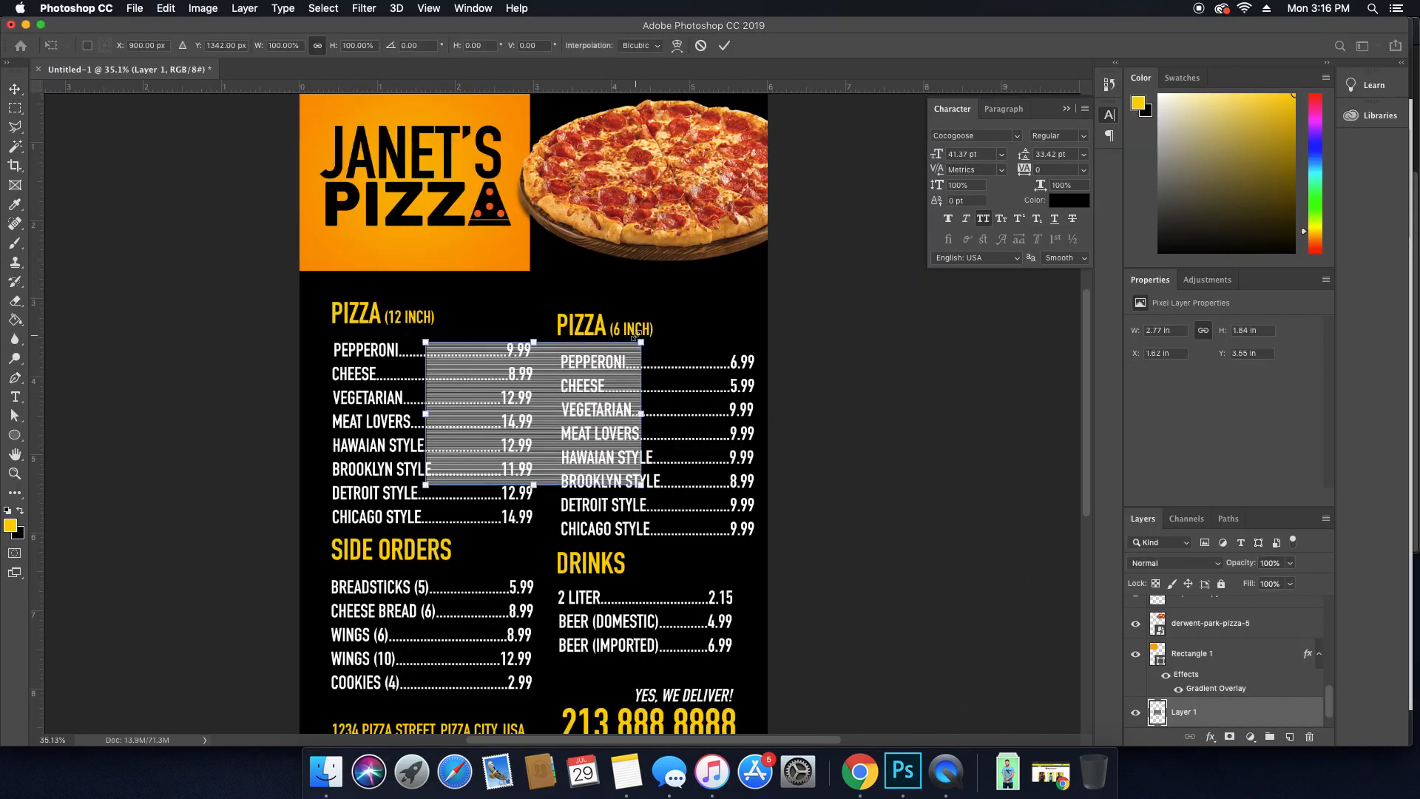
drag(637, 337, 782, 249)
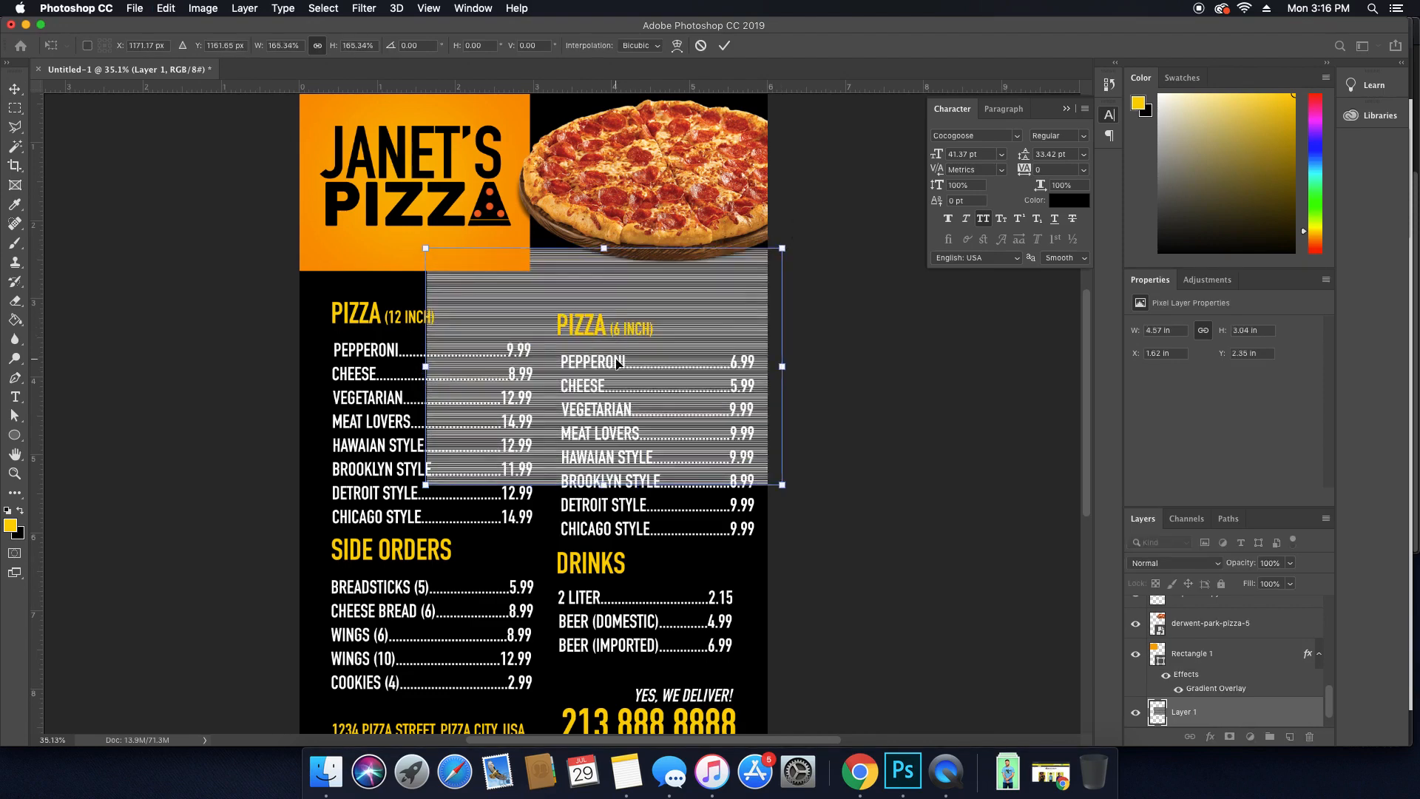
key(Return)
Stretch the scanlines image horizontally to about 7.33 in so it spans the full page width.
key(super+t)
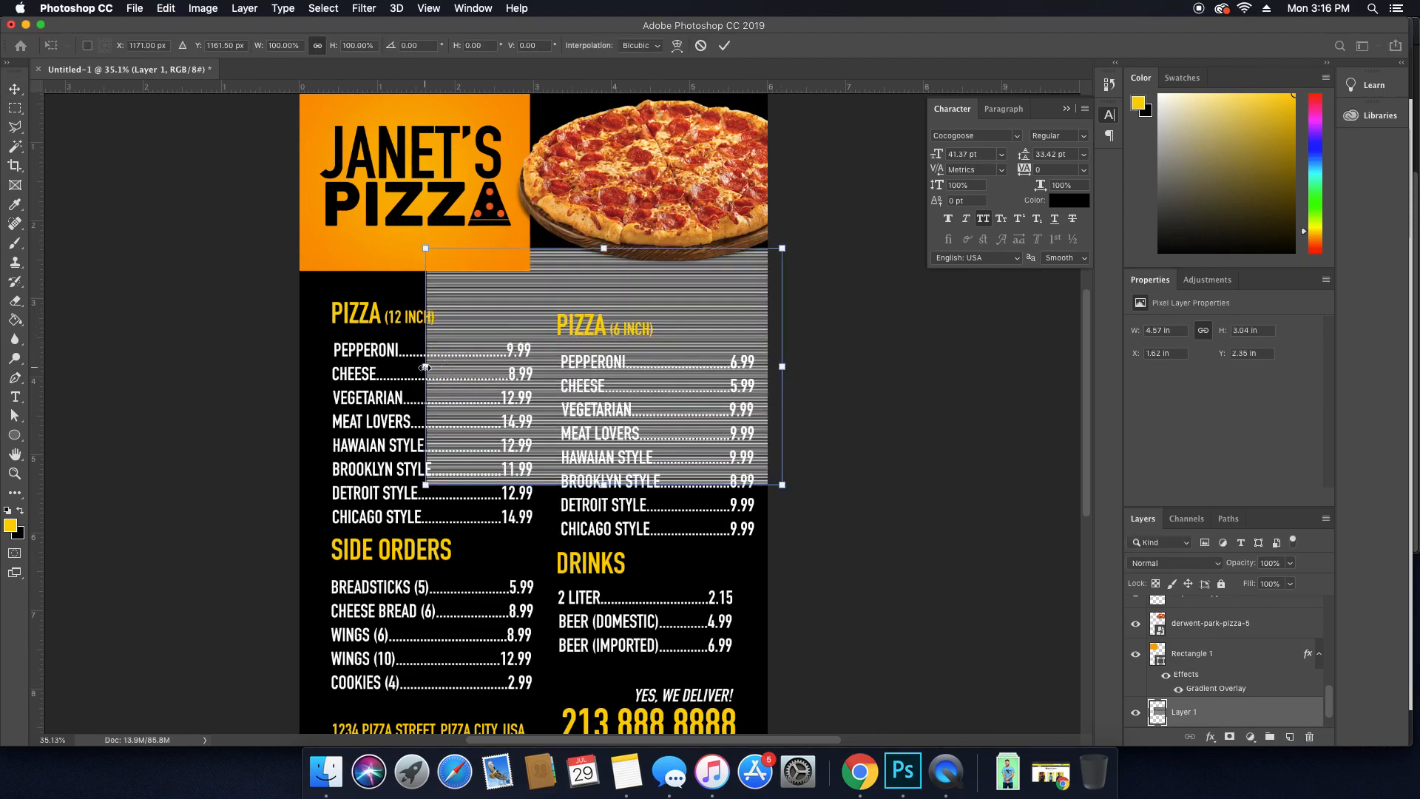
drag(426, 366, 213, 390)
key(Return)
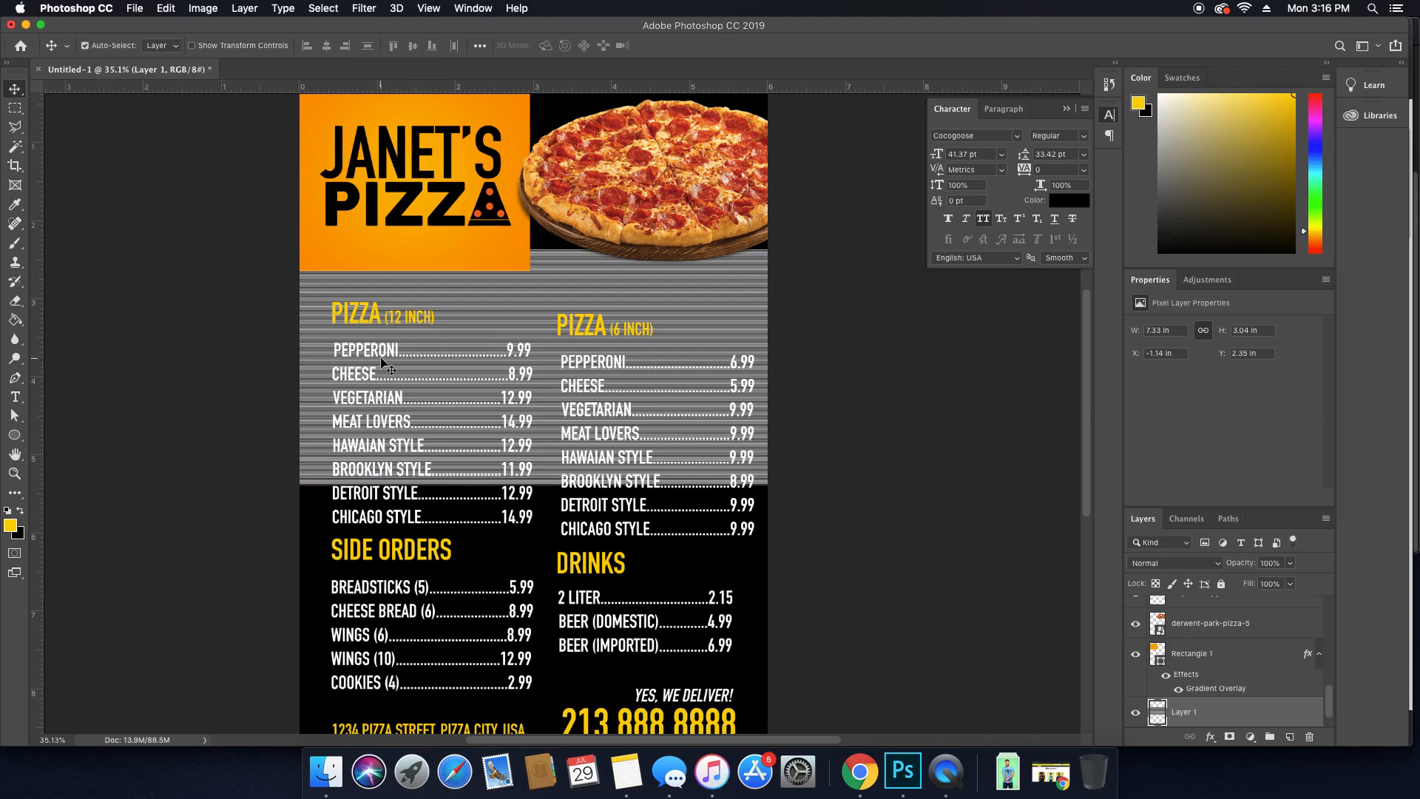
Duplicate the scanlines vertically until they cover the entire menu page, merging the copies into a single layer.
key(super+j)
drag(523, 400, 525, 550)
key(super+e)
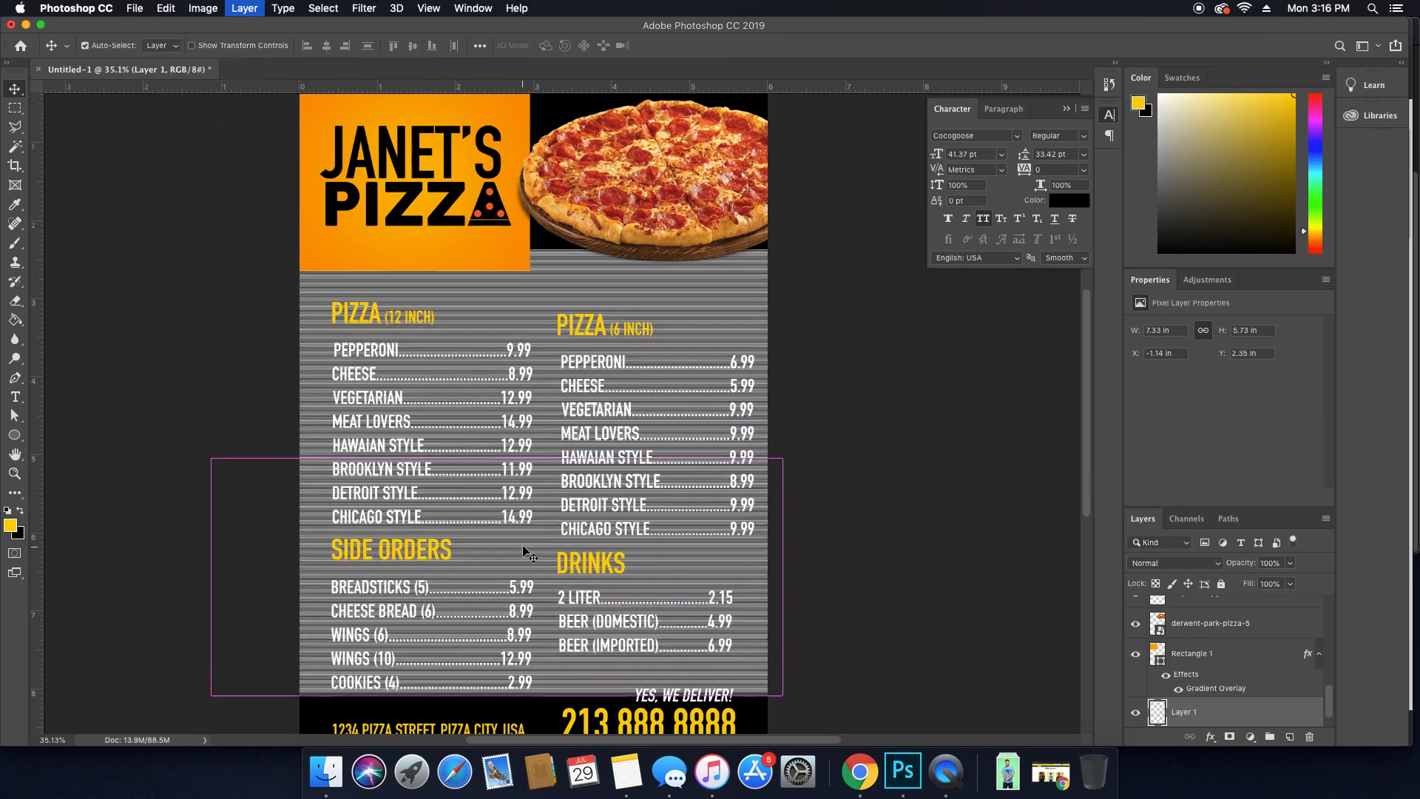
key(super+minus)
key(super+minus)
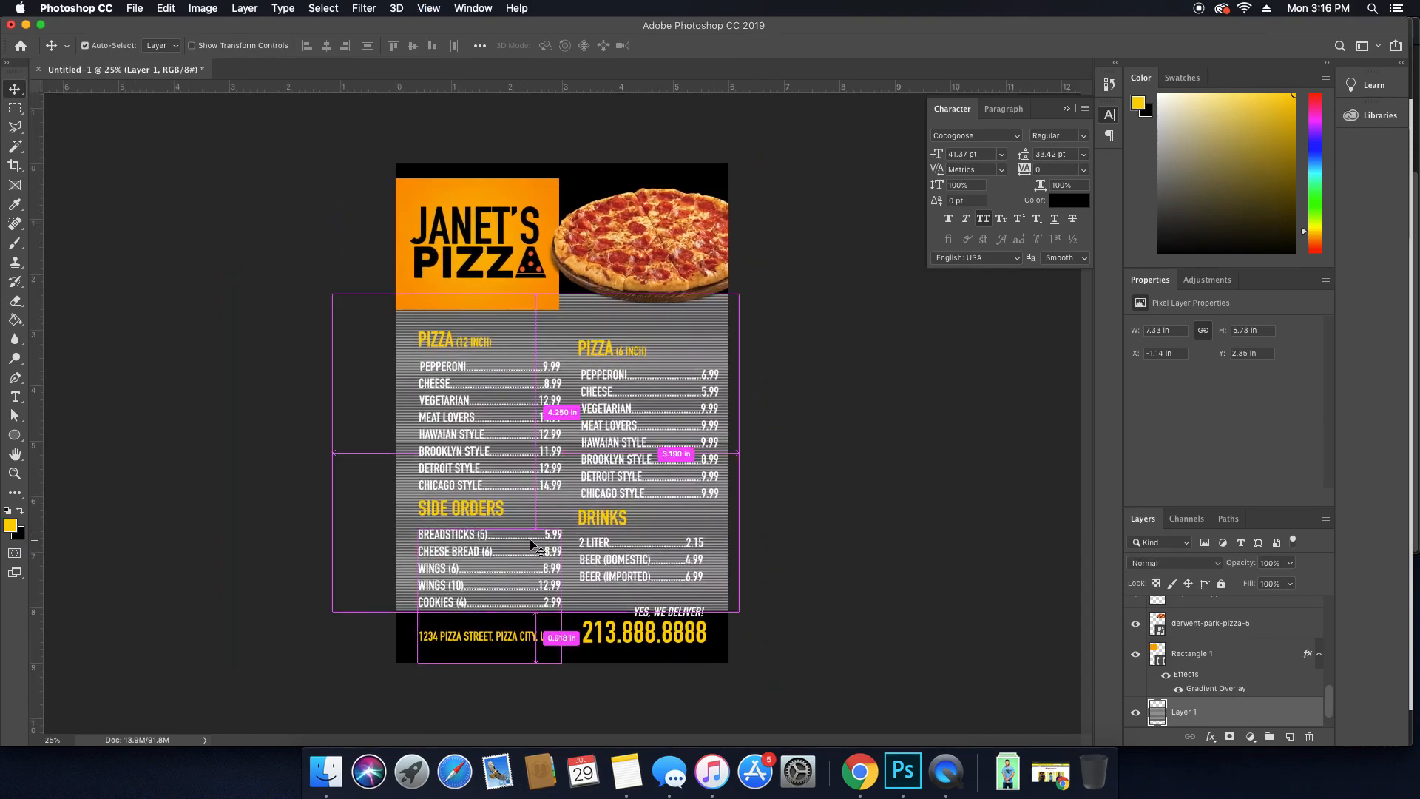
drag(577, 529, 576, 384)
key(super+j)
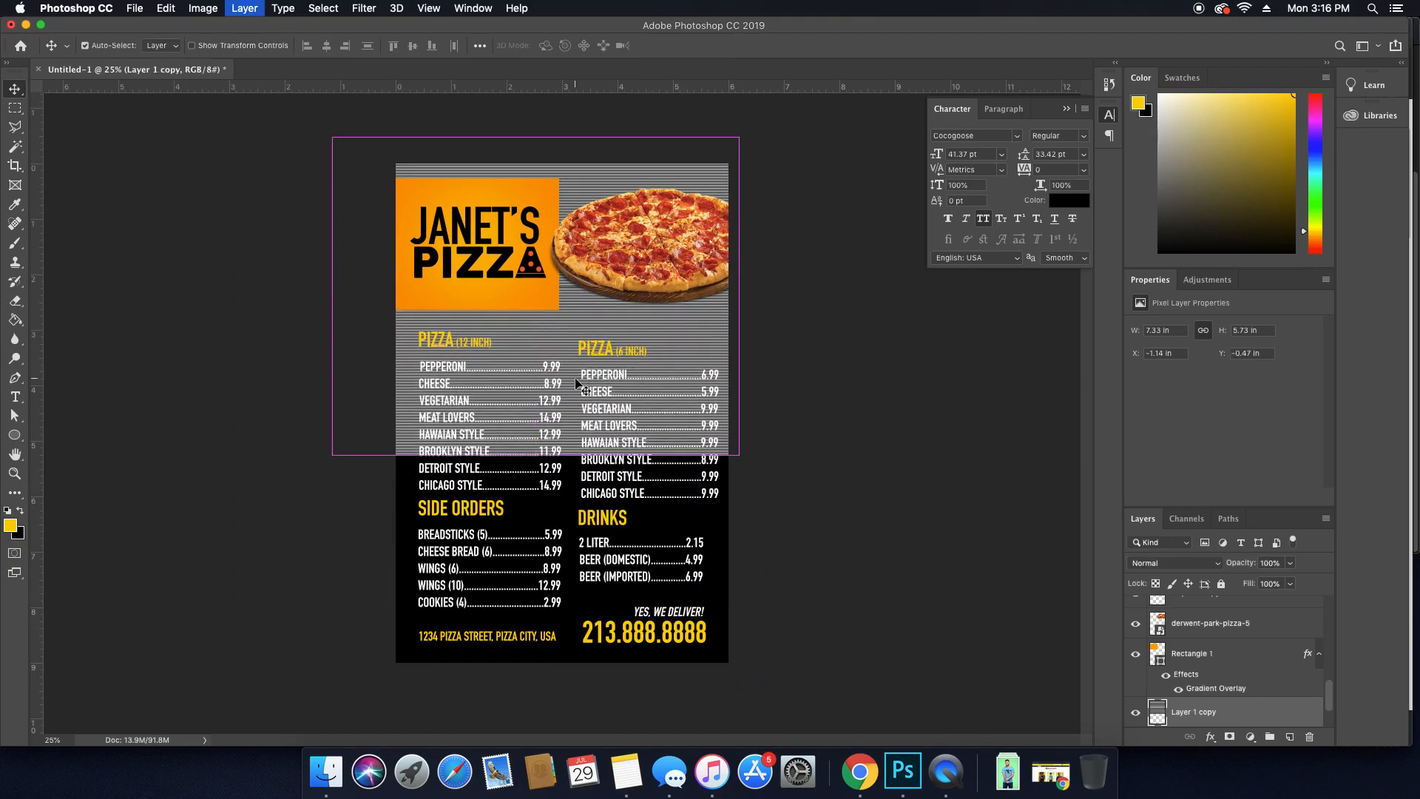
drag(584, 328, 586, 544)
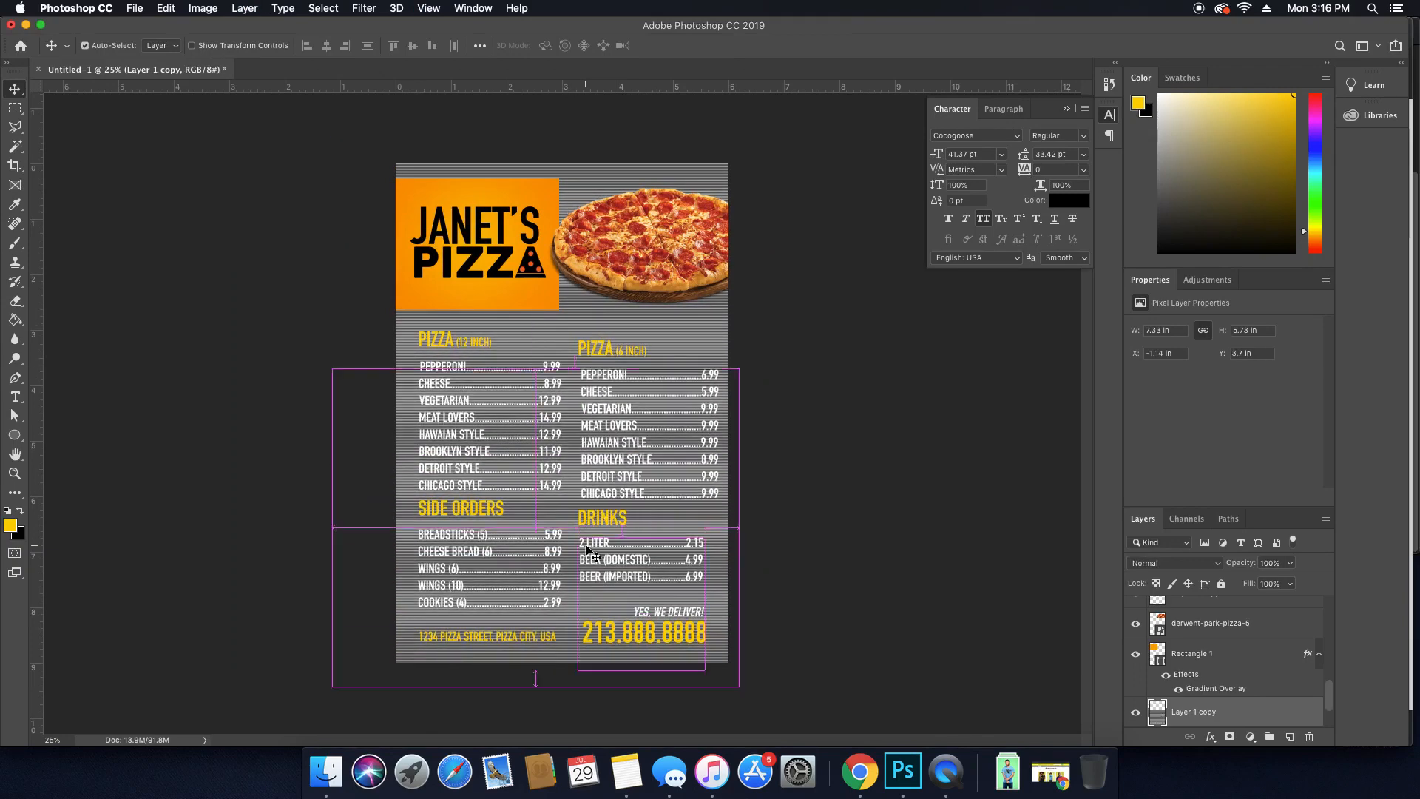
key(super+e)
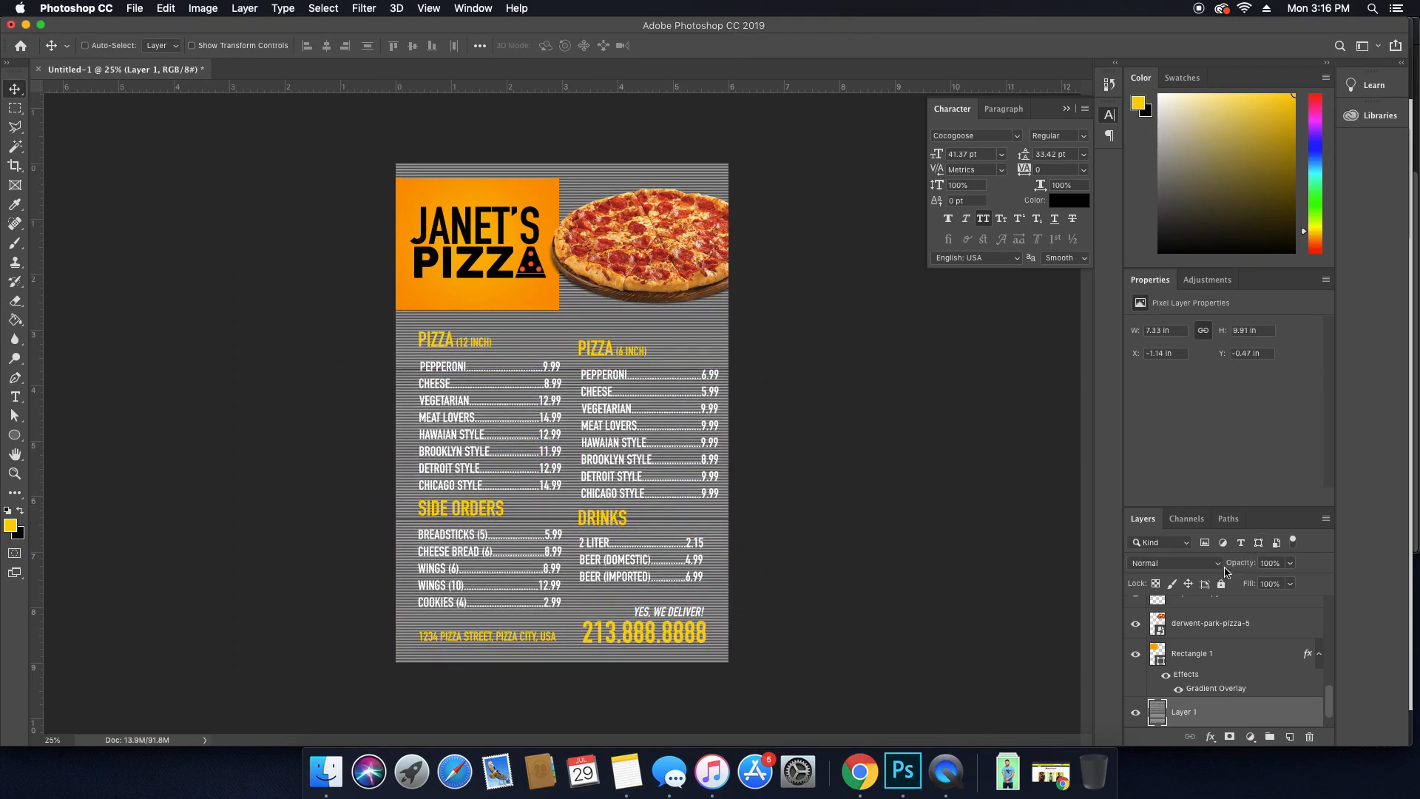
Lower the scanlines layer's opacity to 33% and check the texture behind the menu text.
drag(1246, 567, 1195, 567)
key(super+equal)
key(super+equal)
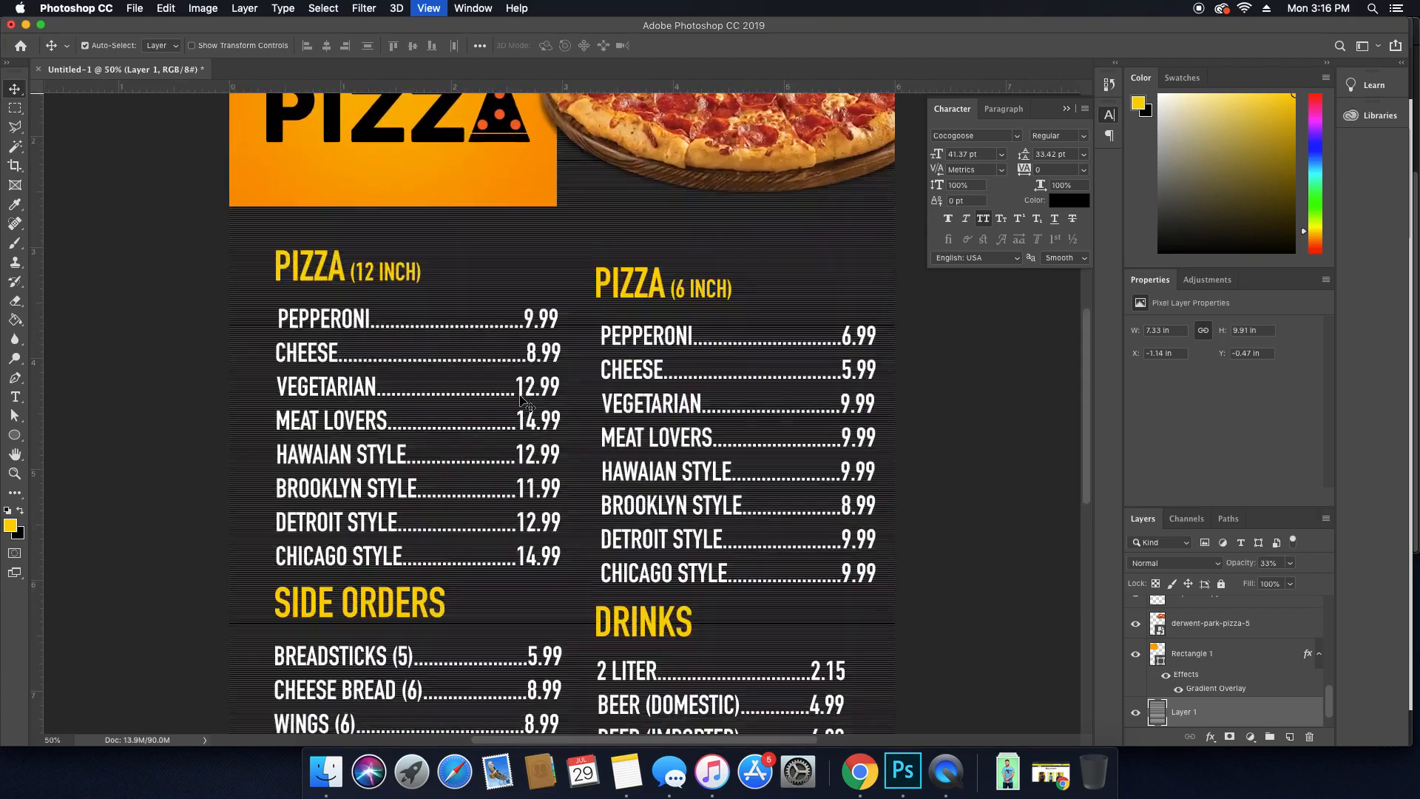
key(super+equal)
key(super+equal)
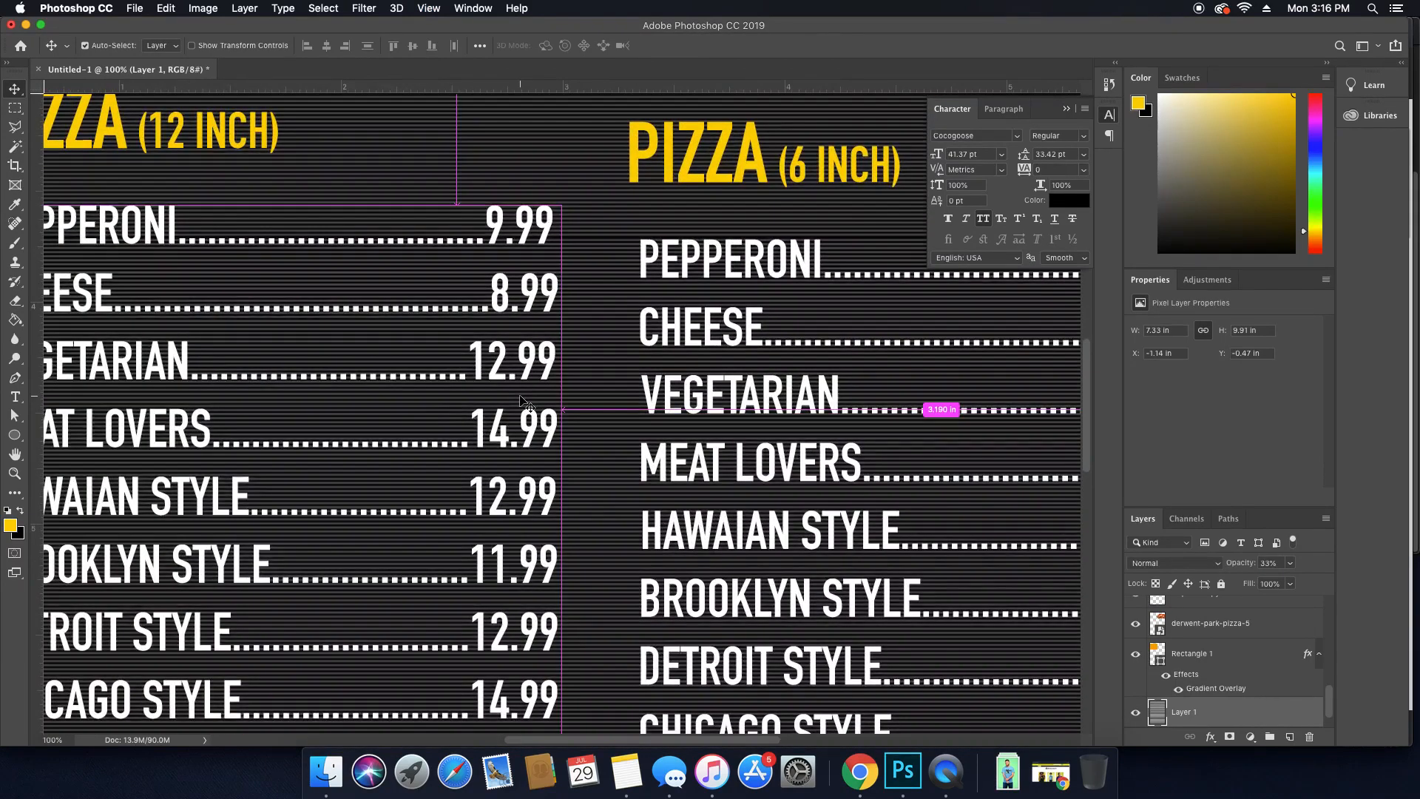
Transform the scanlines layer to 341% height for thicker lines, keeping its width at 100%.
key(super+minus)
key(super+minus)
key(super+minus)
key(super+minus)
key(super+t)
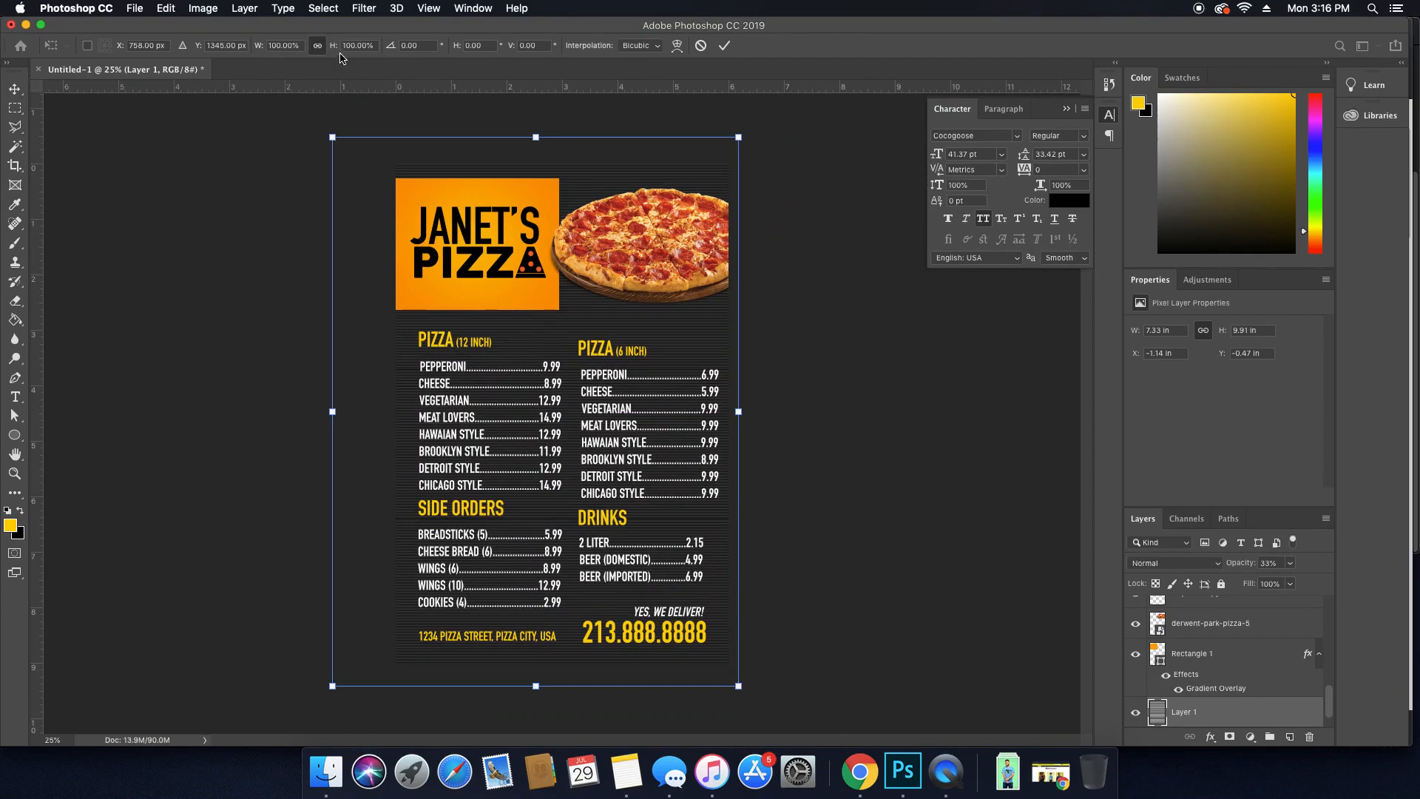
drag(332, 46, 564, 150)
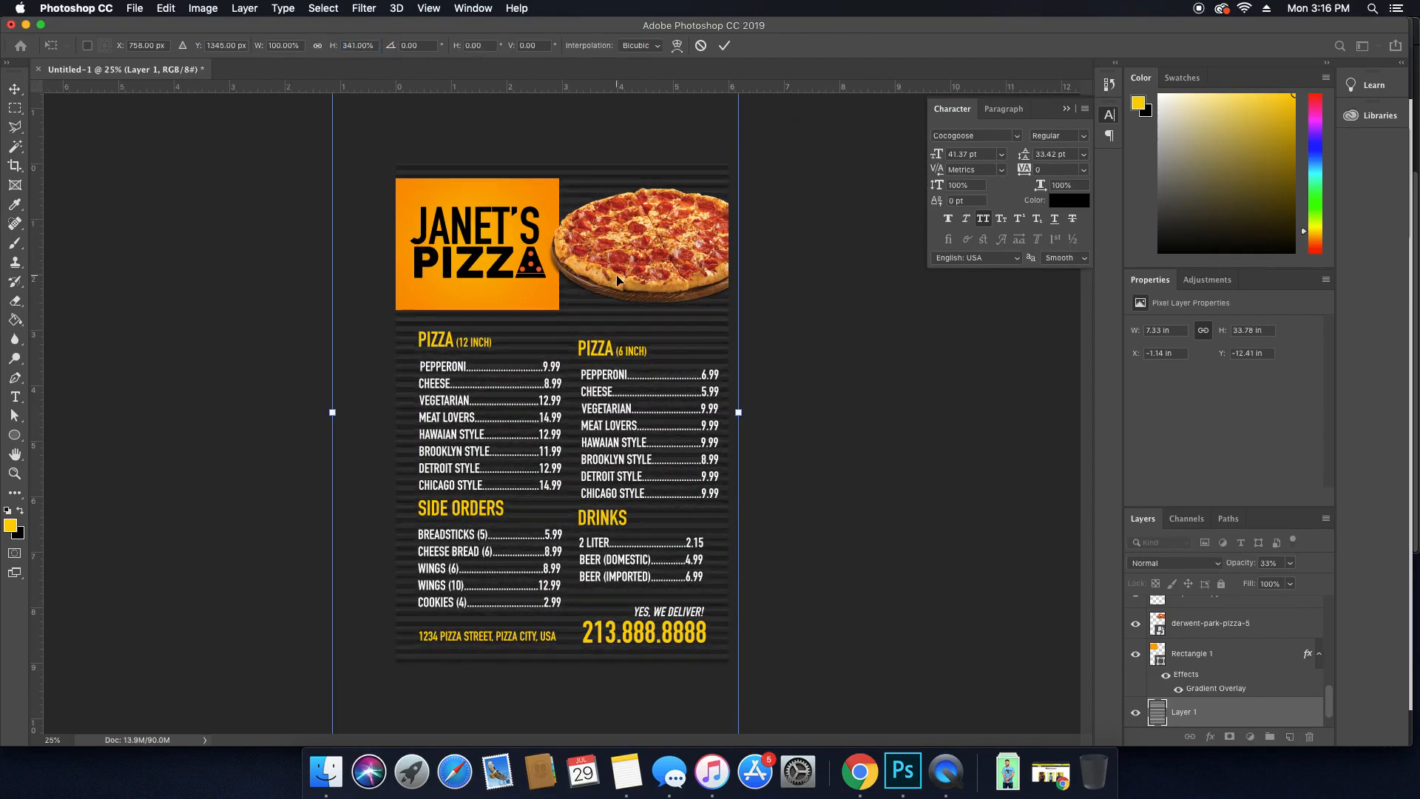
key(Return)
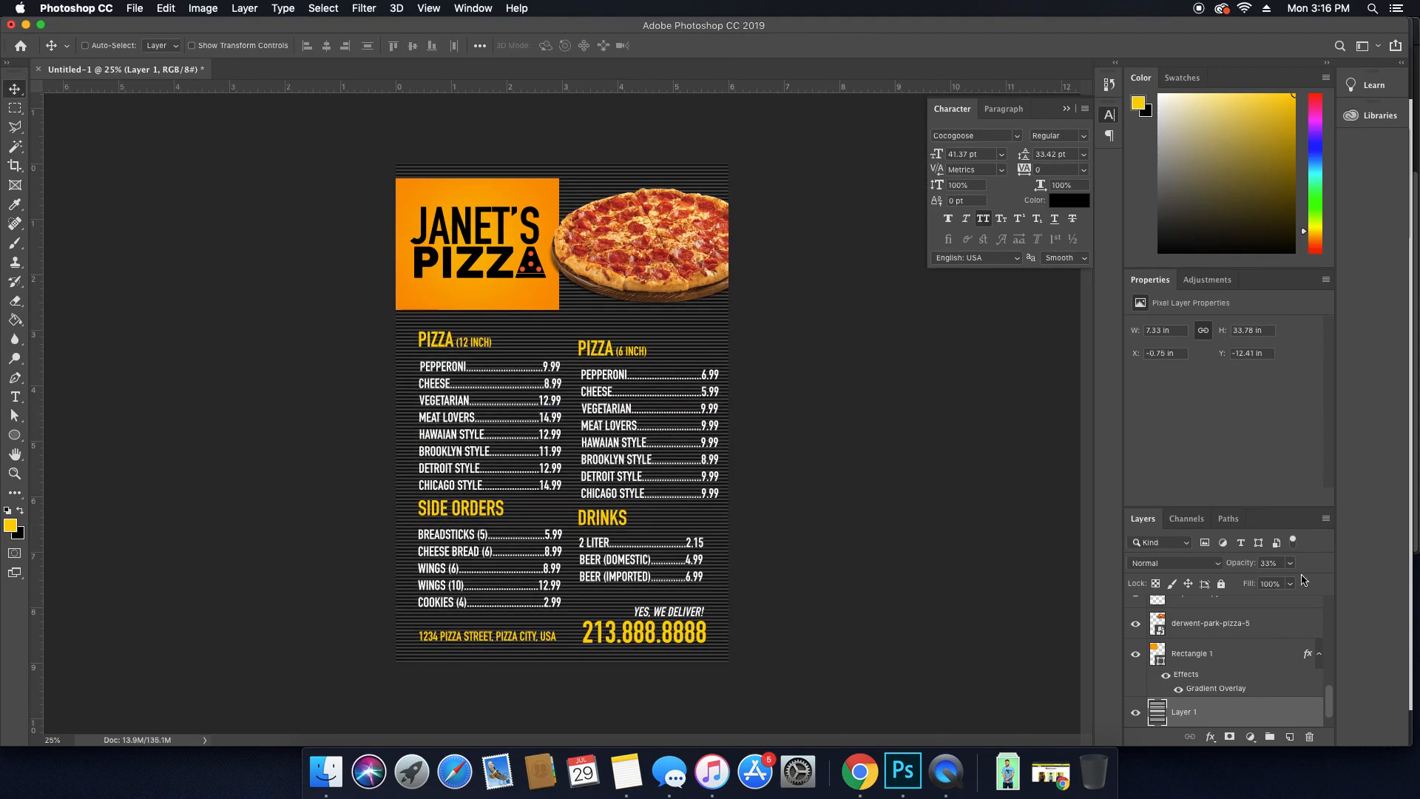
Lower the scanlines layer's opacity to 18% and check how the texture looks on the menu.
drag(1247, 568, 1236, 568)
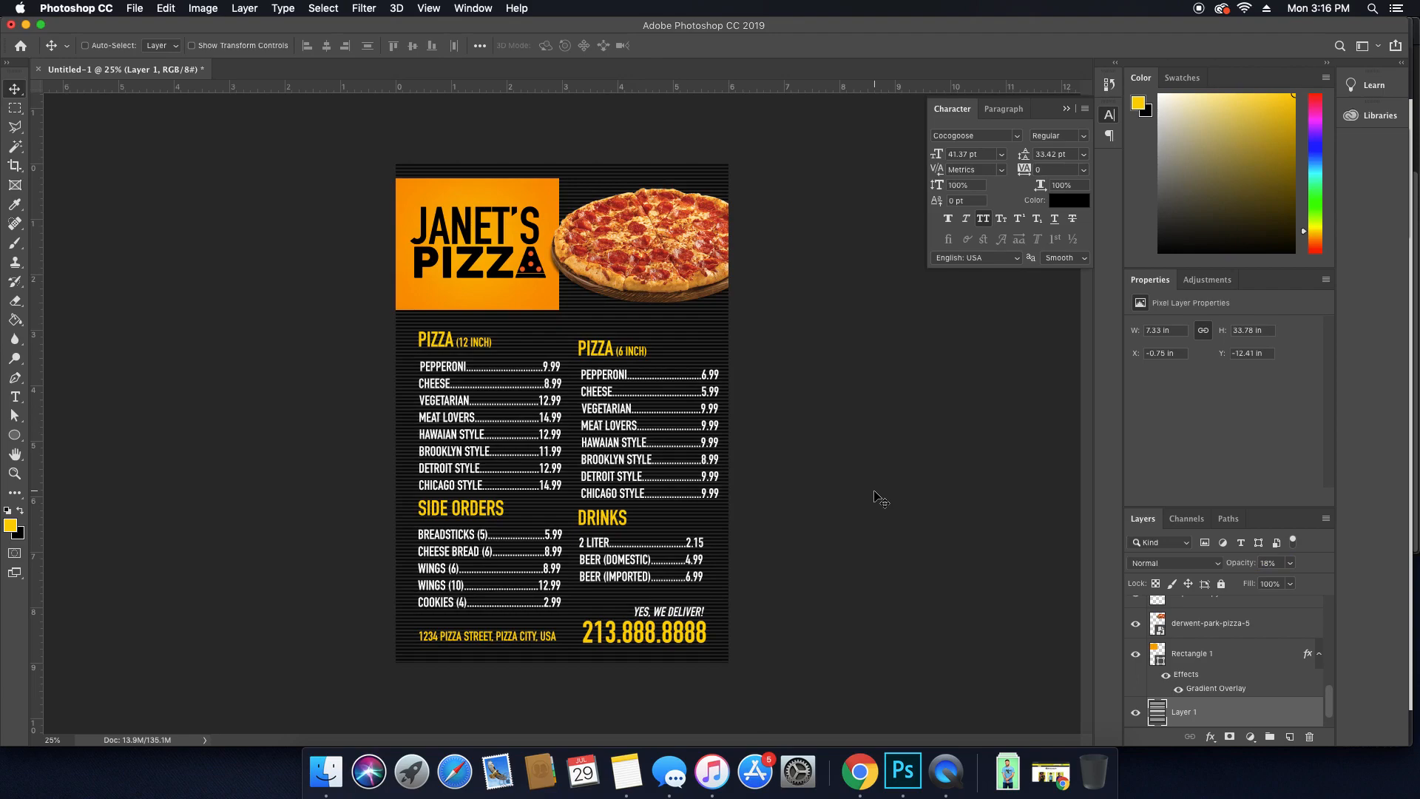
key(super+plus)
key(super+plus)
key(super+minus)
key(super+minus)
key(super+plus)
key(super+plus)
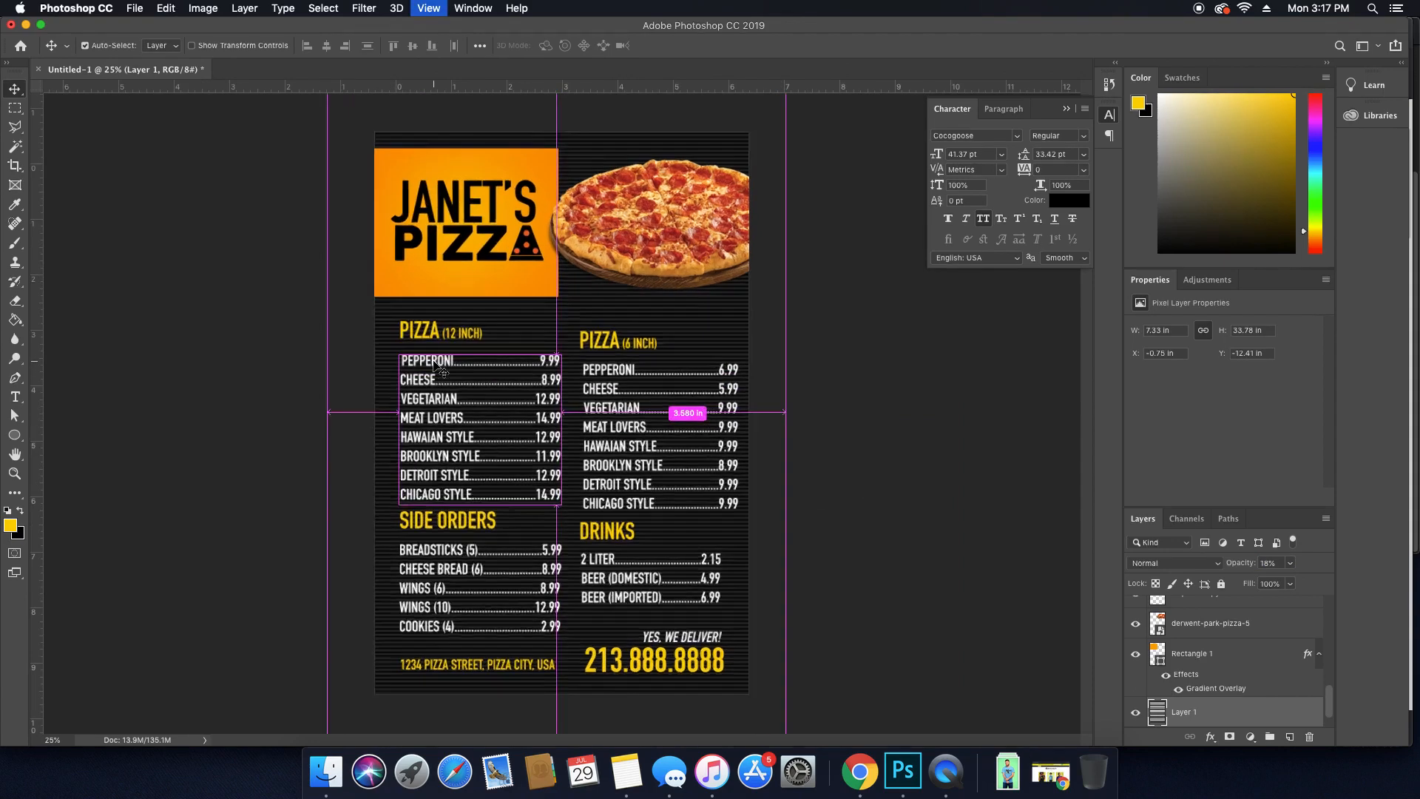
Add the text line "The cheesiest pizza on the planet" below the logo in the orange header.
scroll(436, 366, up, 5)
key(t)
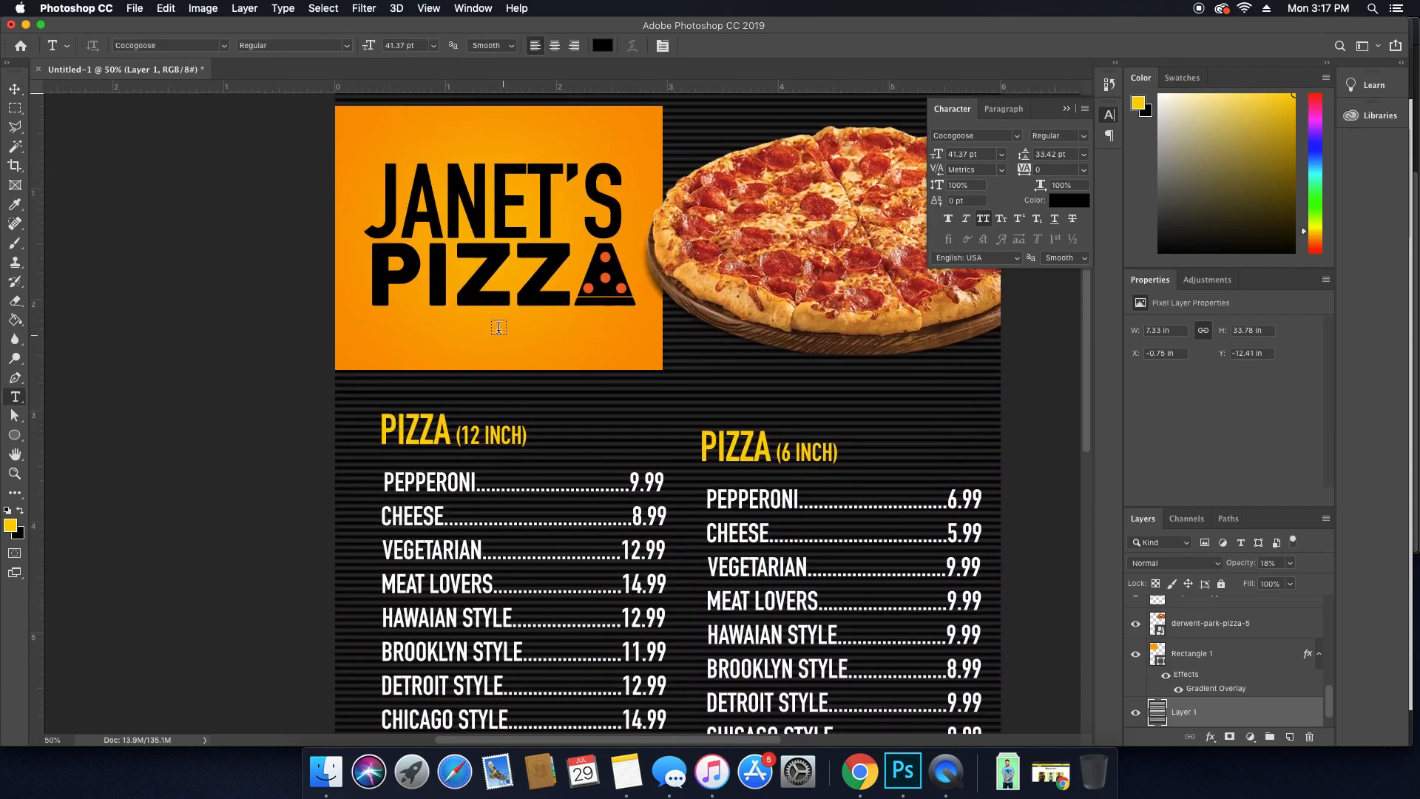
click(497, 326)
text(homemad)
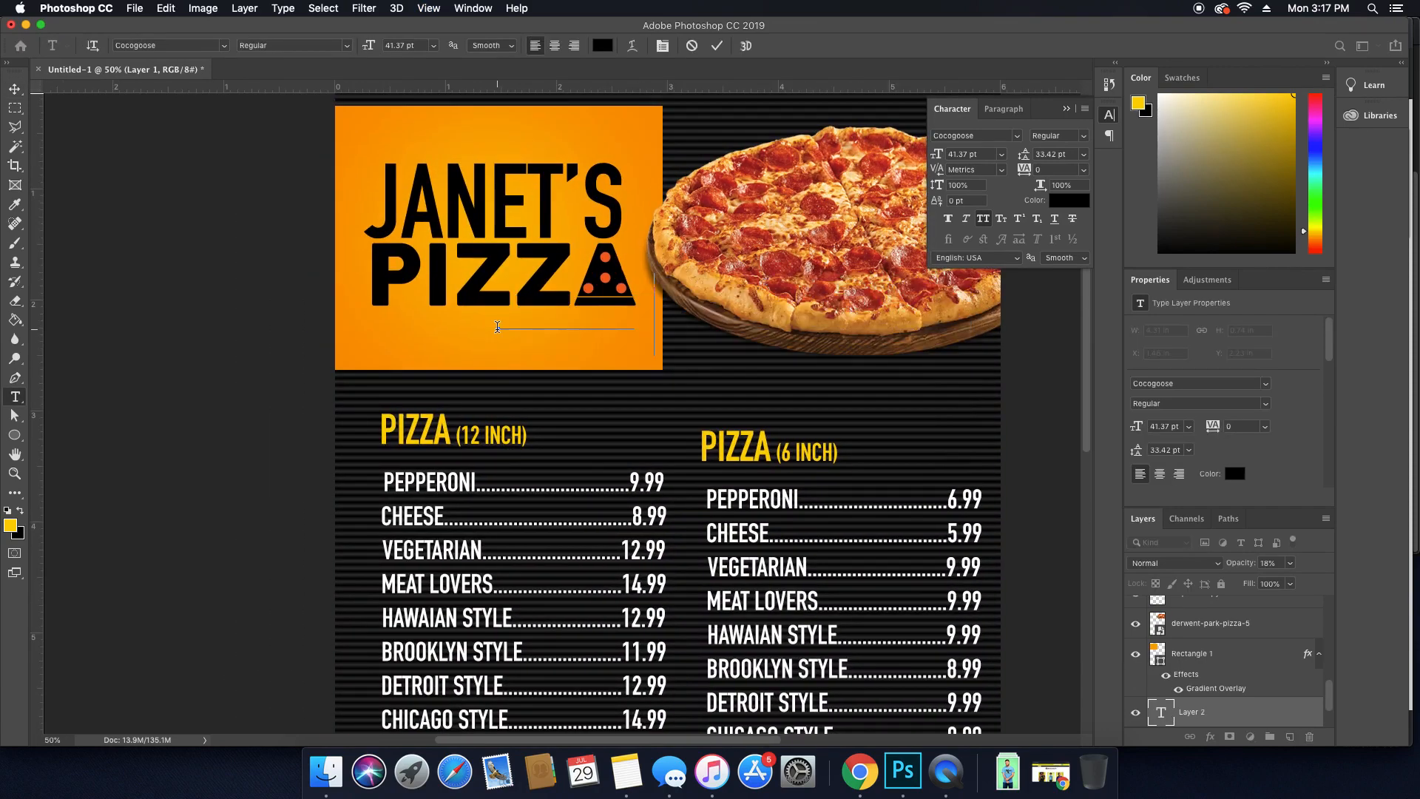
text(& f)
key(super+a)
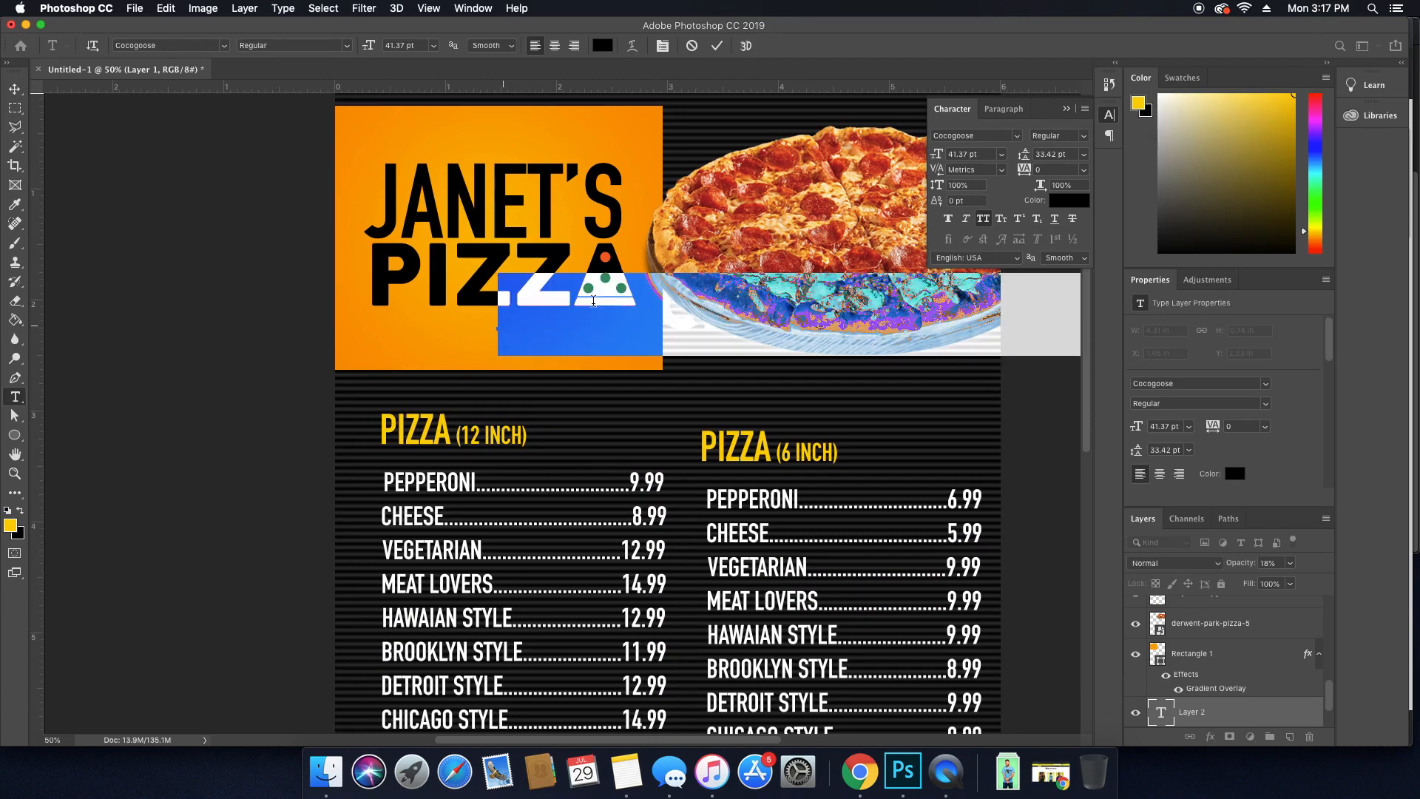
click(1181, 712)
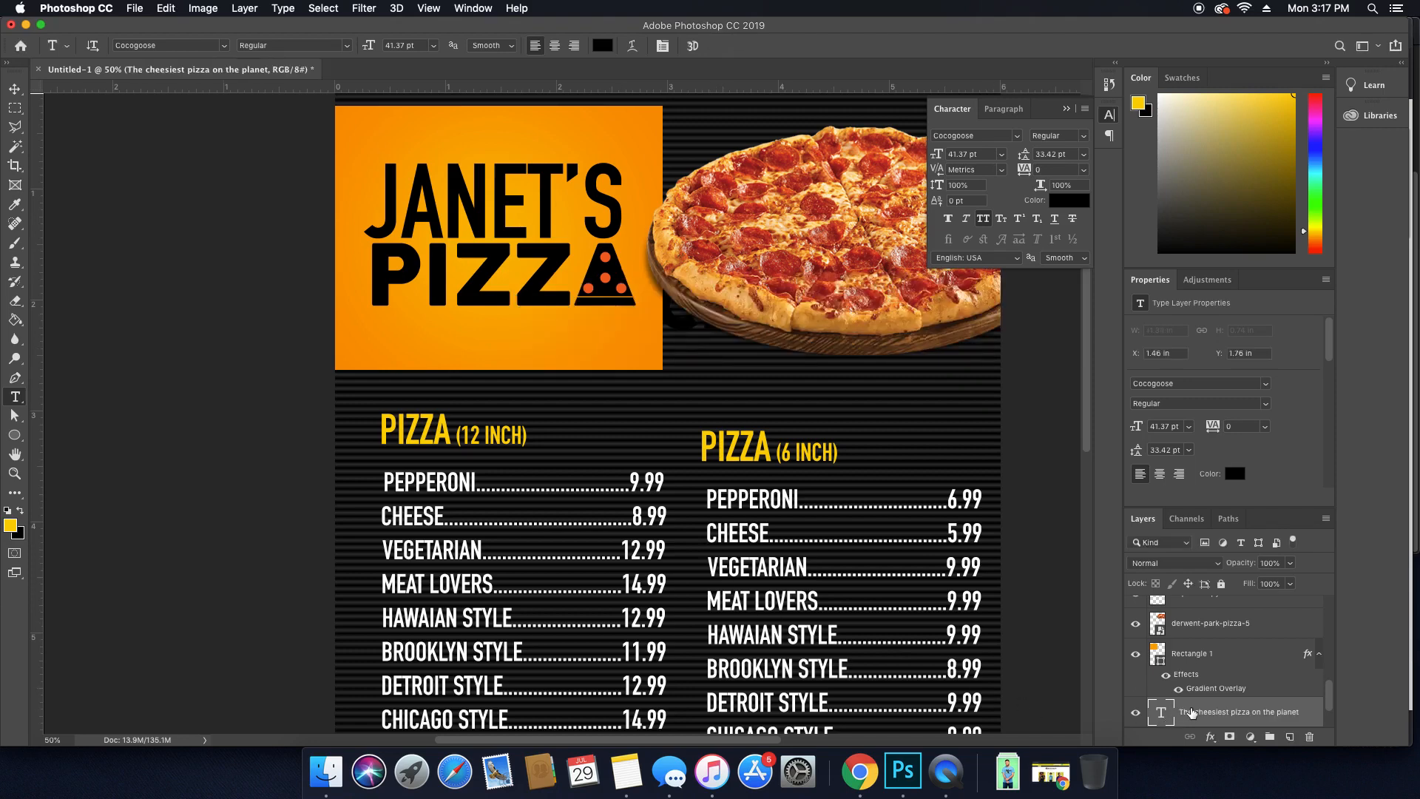
Raise the tagline text layer to the very top of the layer stack.
key(v)
key(super+bracketright)
key(super+bracketright)
key(super+bracketright)
key(super+bracketright)
key(super+bracketright)
key(super+bracketright)
key(super+bracketright)
key(super+bracketright)
key(super+bracketright)
key(super+bracketright)
key(super+bracketright)
key(super+bracketright)
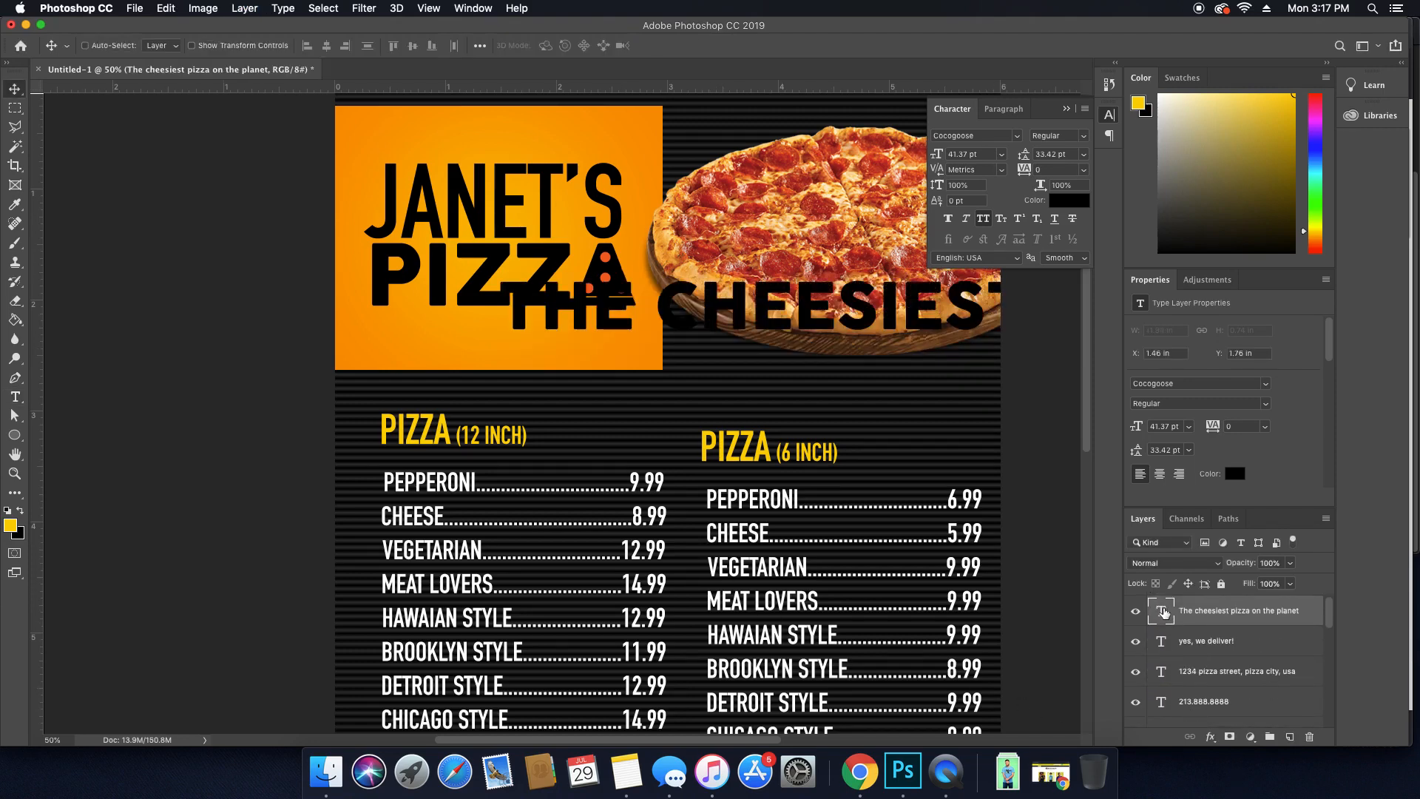
Set the tagline to 14.37 pt DIN Condensed Bold and position it directly beneath the word PIZZA in the logo.
double_click(1161, 611)
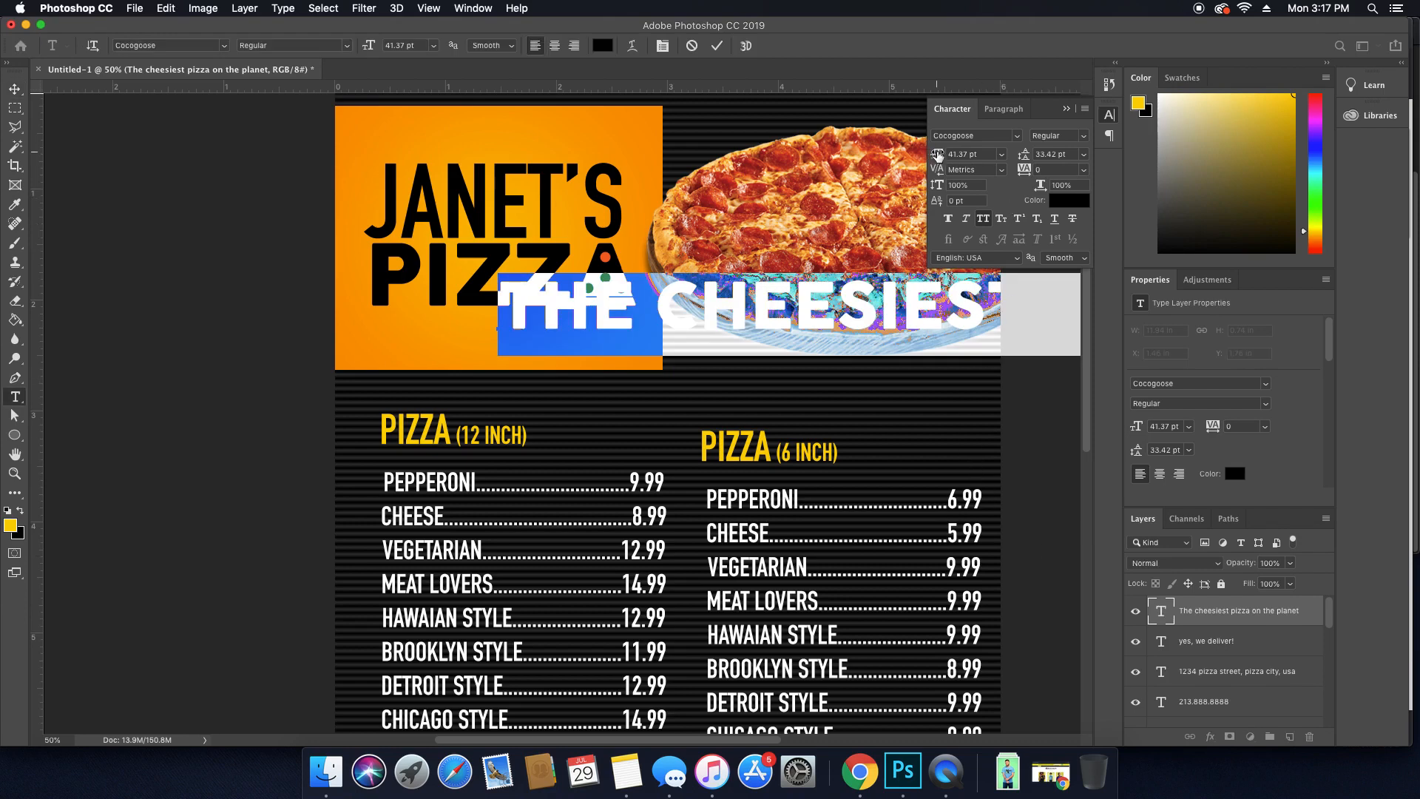
drag(937, 153, 917, 154)
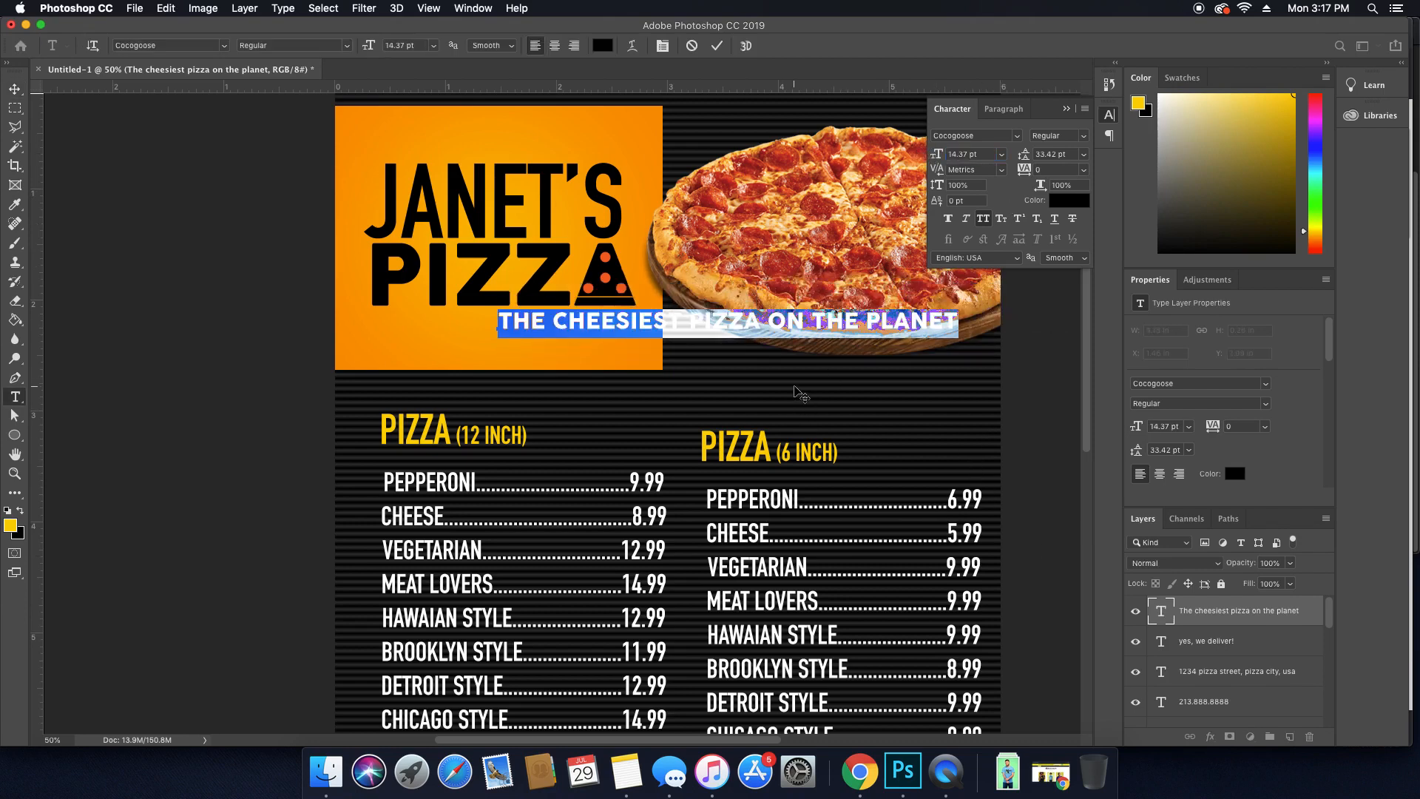
drag(797, 392, 613, 397)
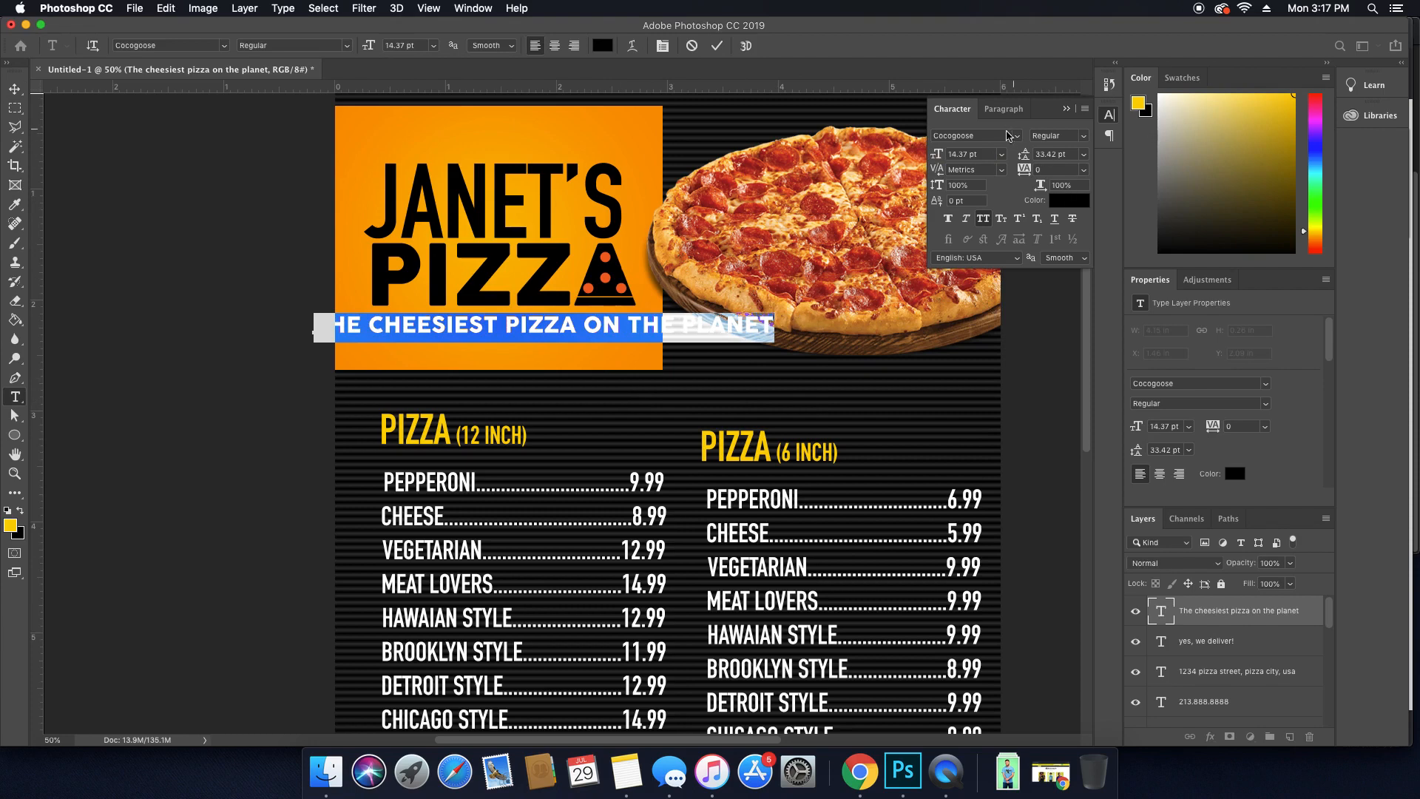
click(1019, 136)
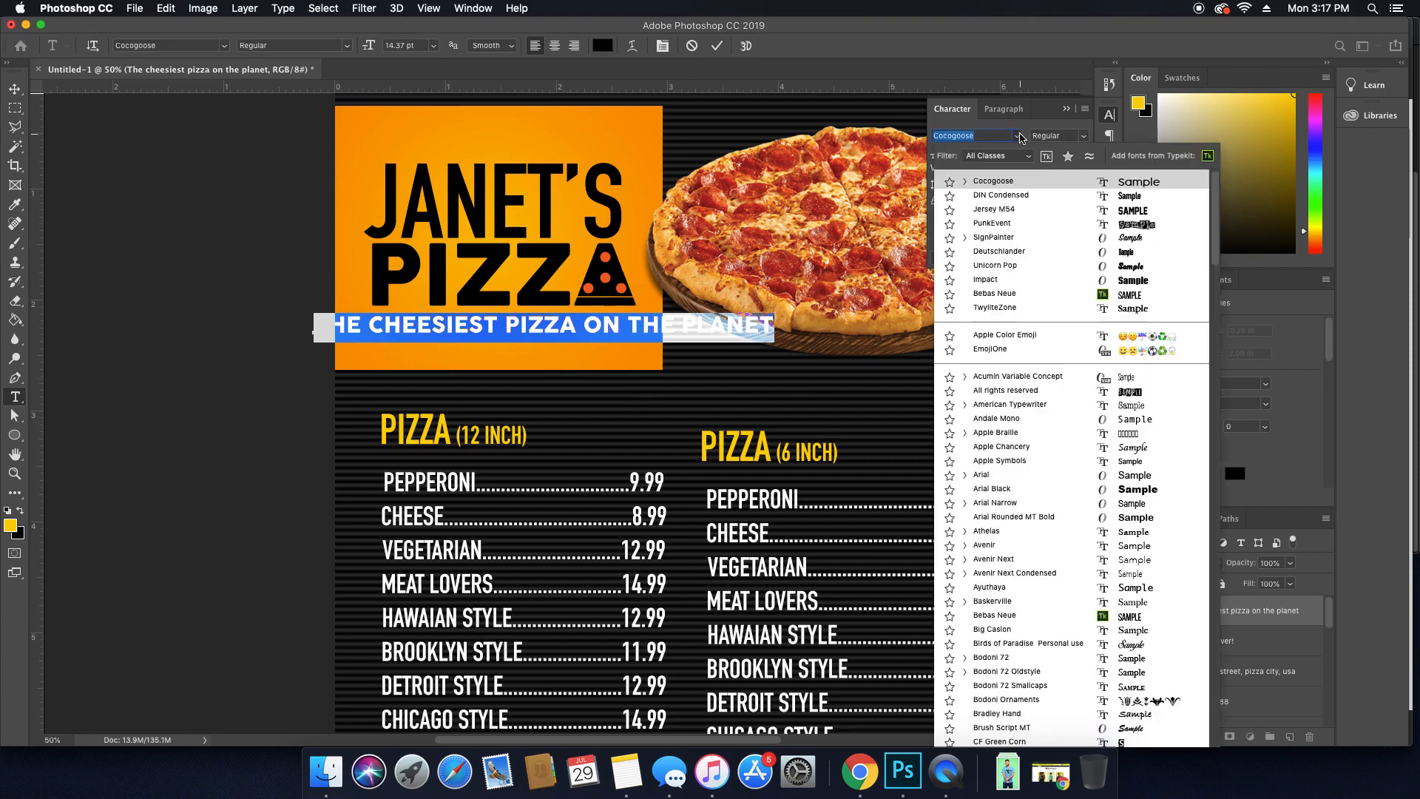
click(1042, 198)
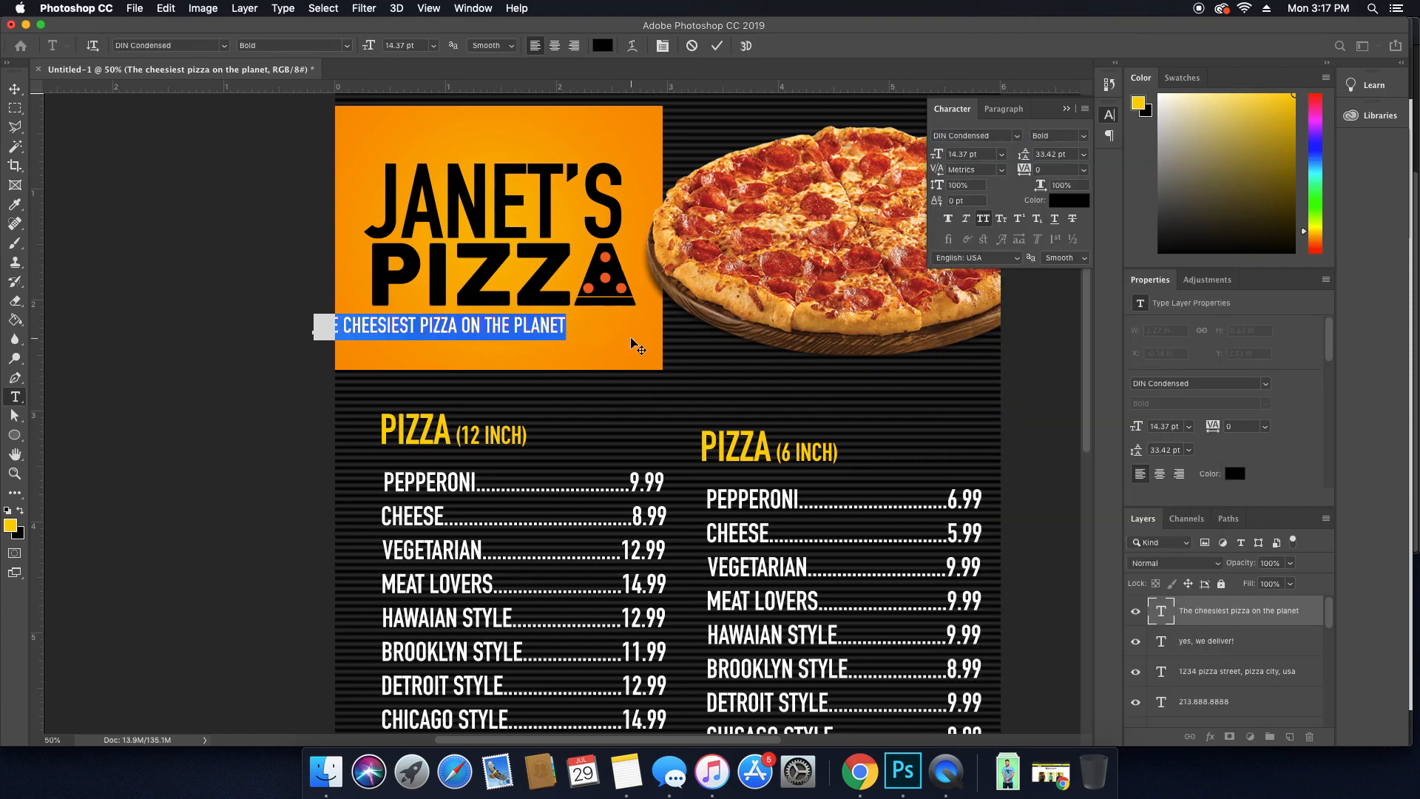
drag(635, 345, 699, 340)
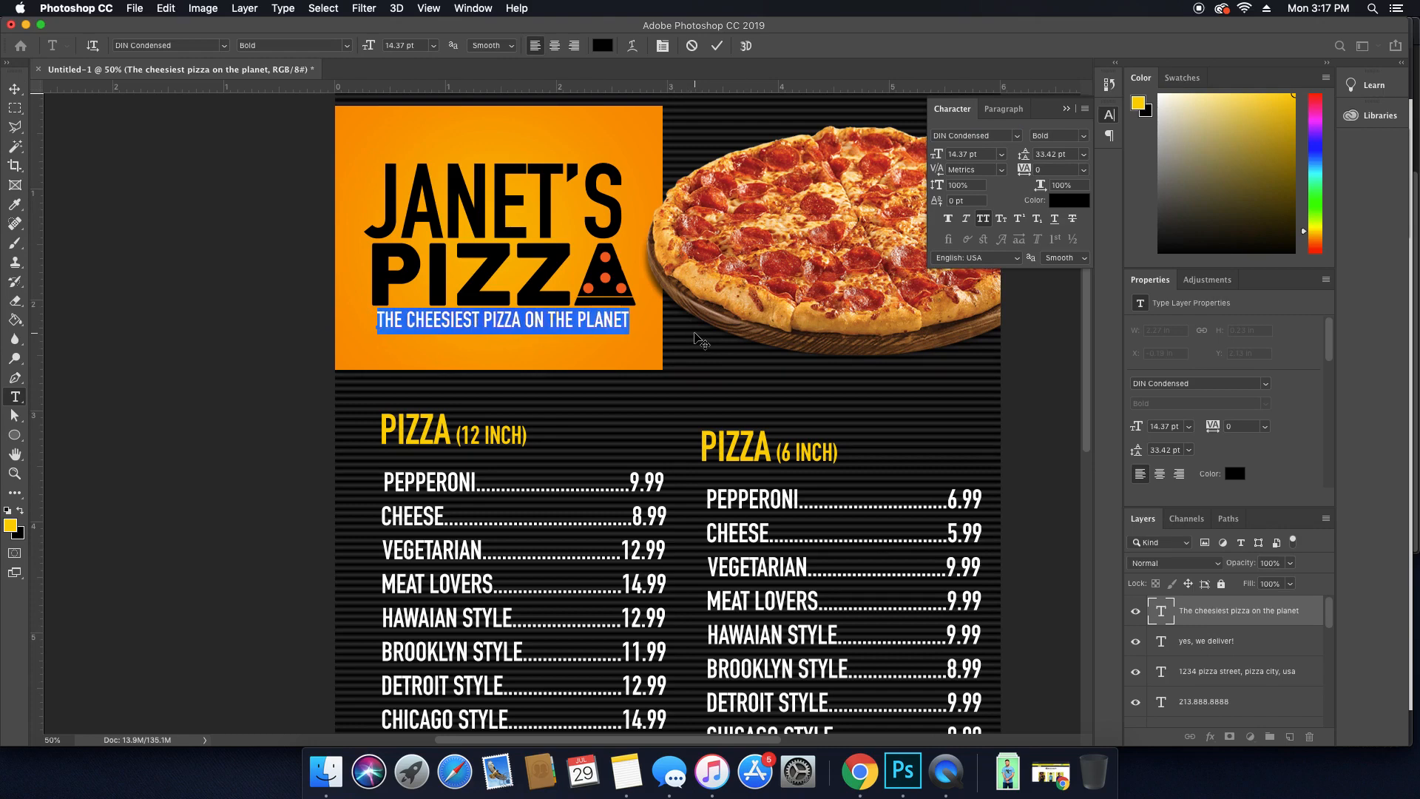
Apply faux bold to the word "CHEESIEST" in the tagline.
double_click(444, 320)
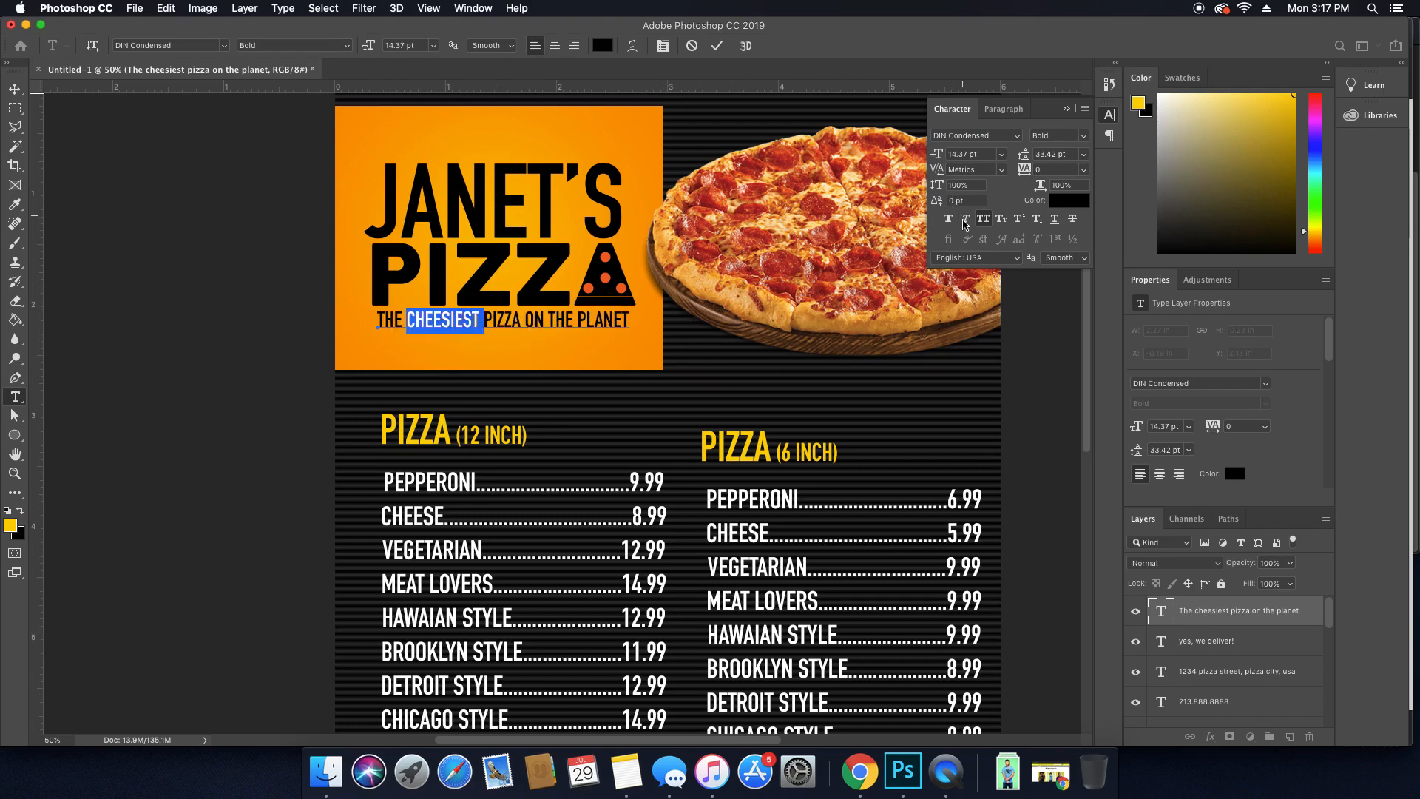
click(947, 219)
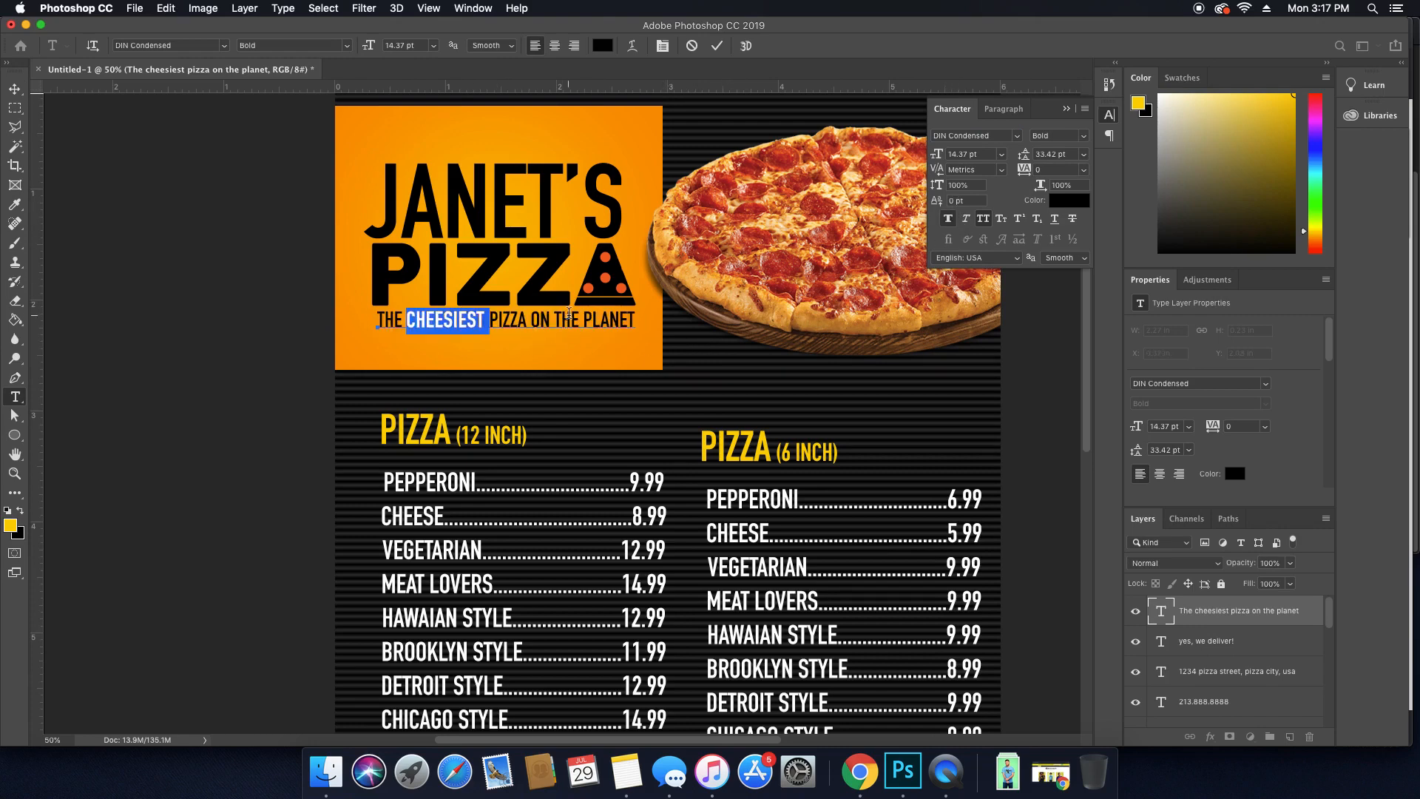
click(568, 315)
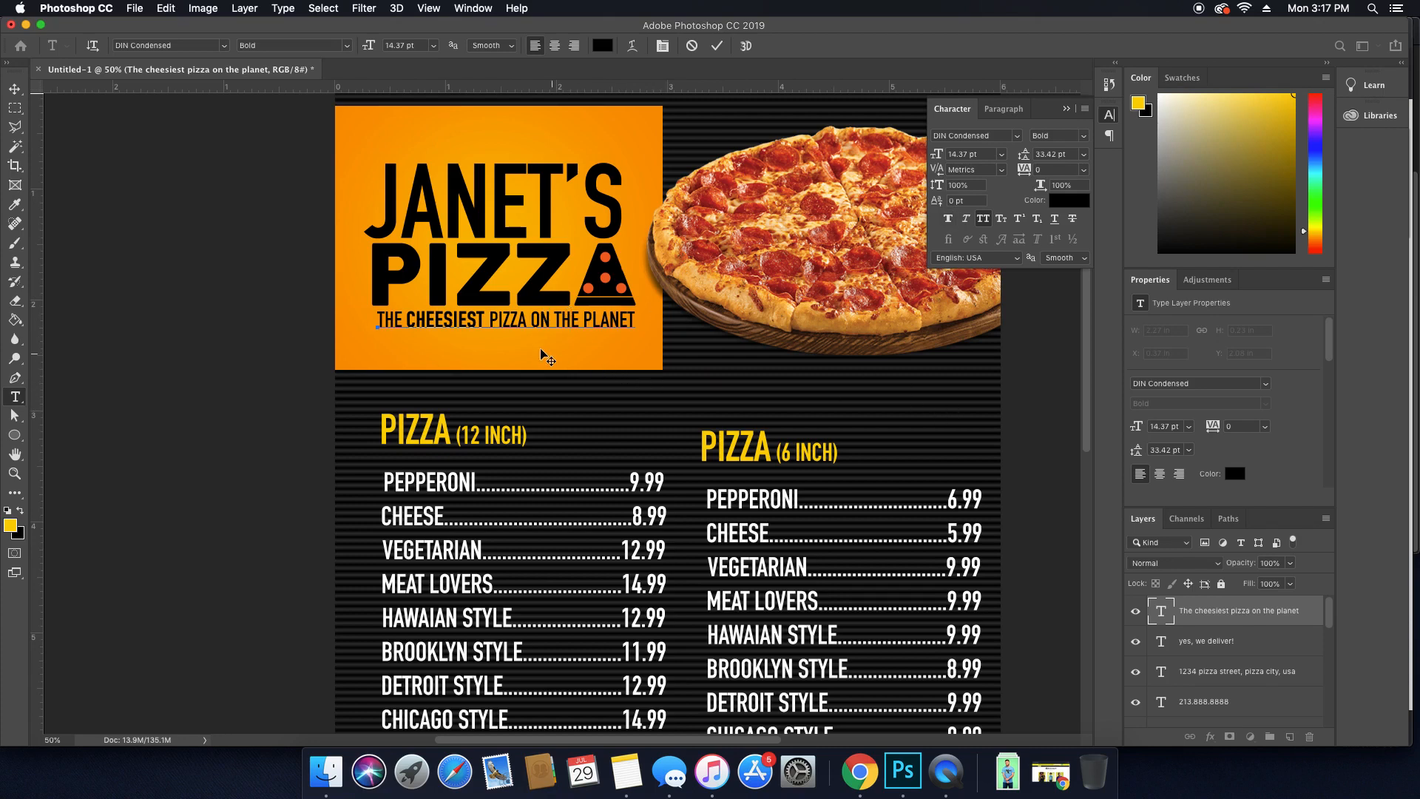
Recolor the word "CHEESIEST" in the tagline to the dark orange #b36500 and commit the text edit.
double_click(457, 320)
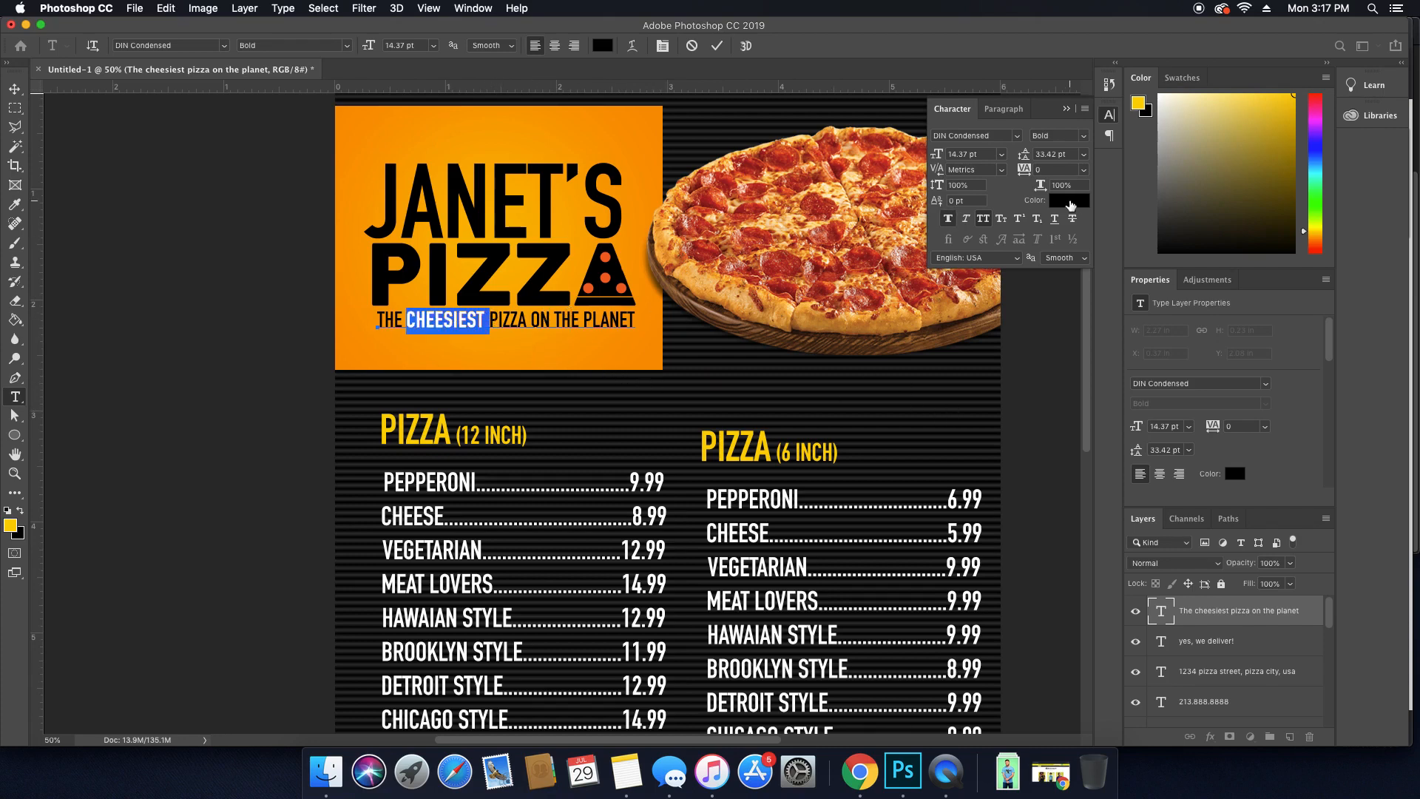
click(1069, 201)
drag(926, 352, 951, 361)
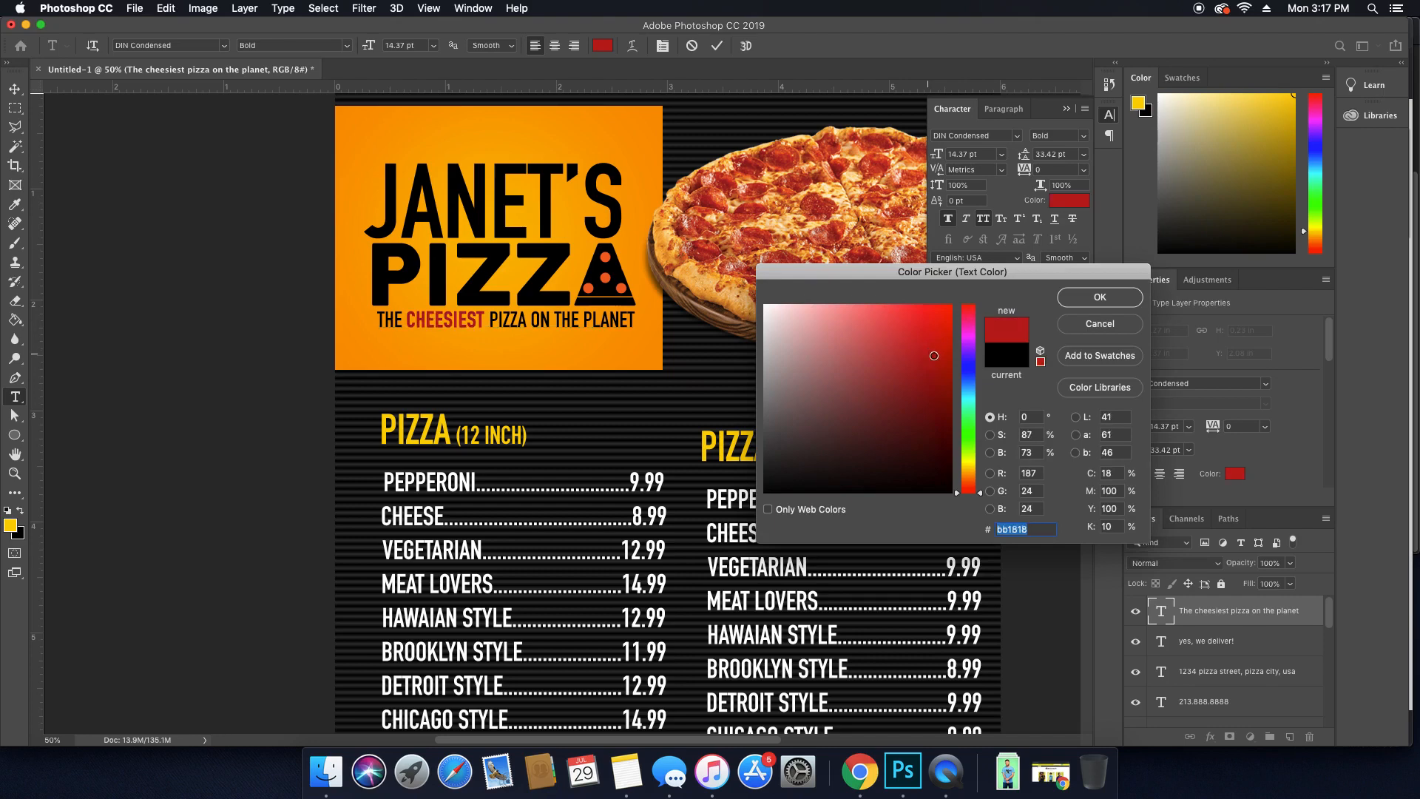
click(968, 477)
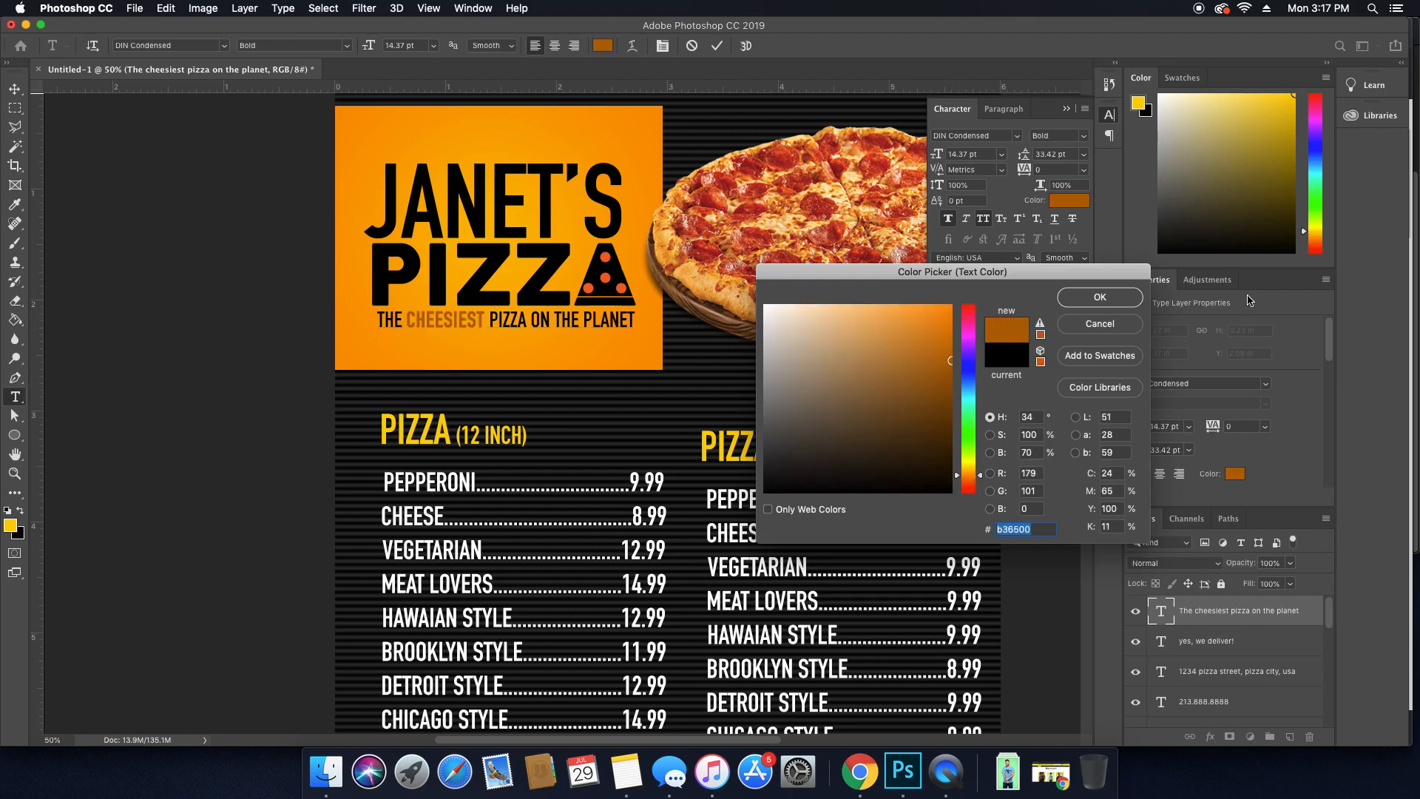
click(1100, 296)
click(1159, 615)
key(v)
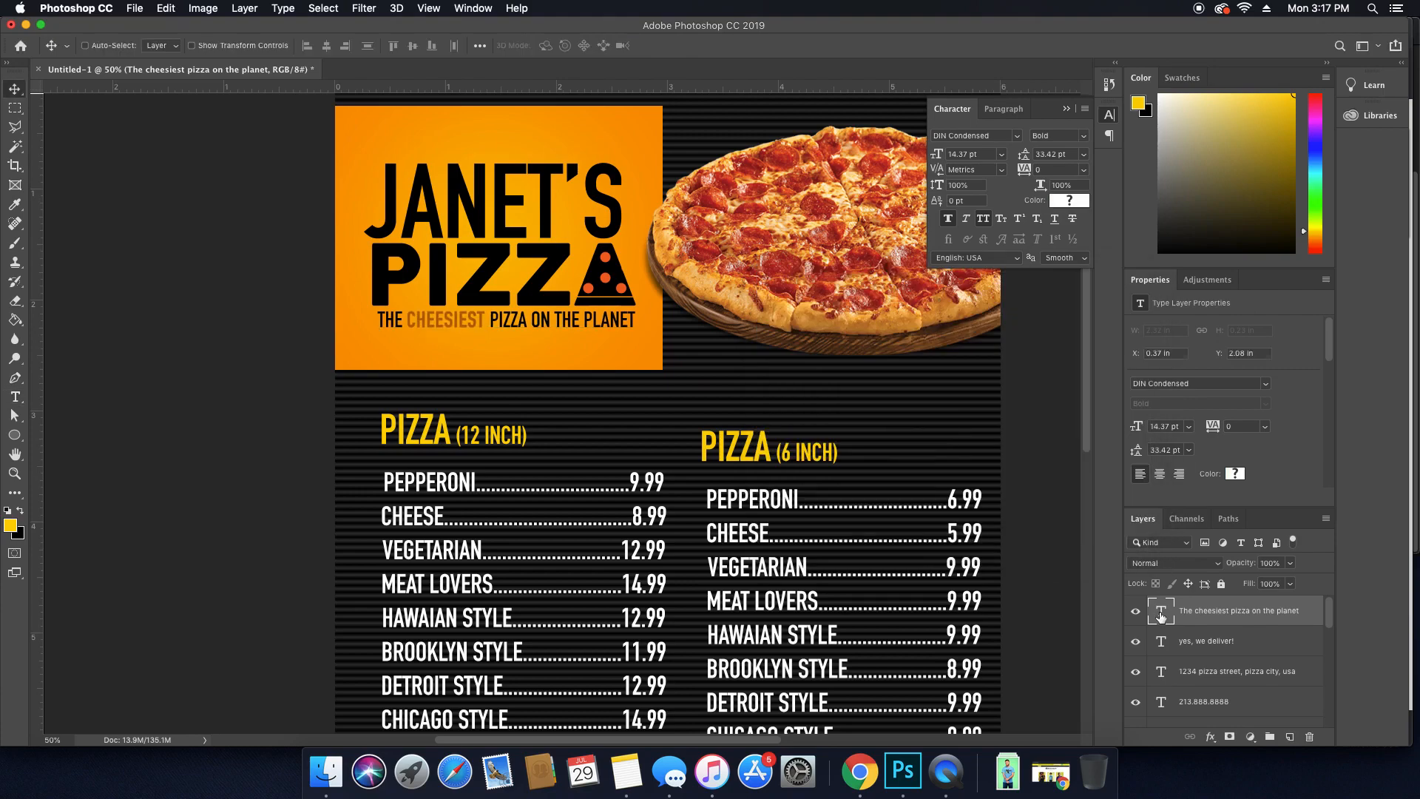
Examine the whole menu layout from the logo header down to the address and phone number.
key(super+minus)
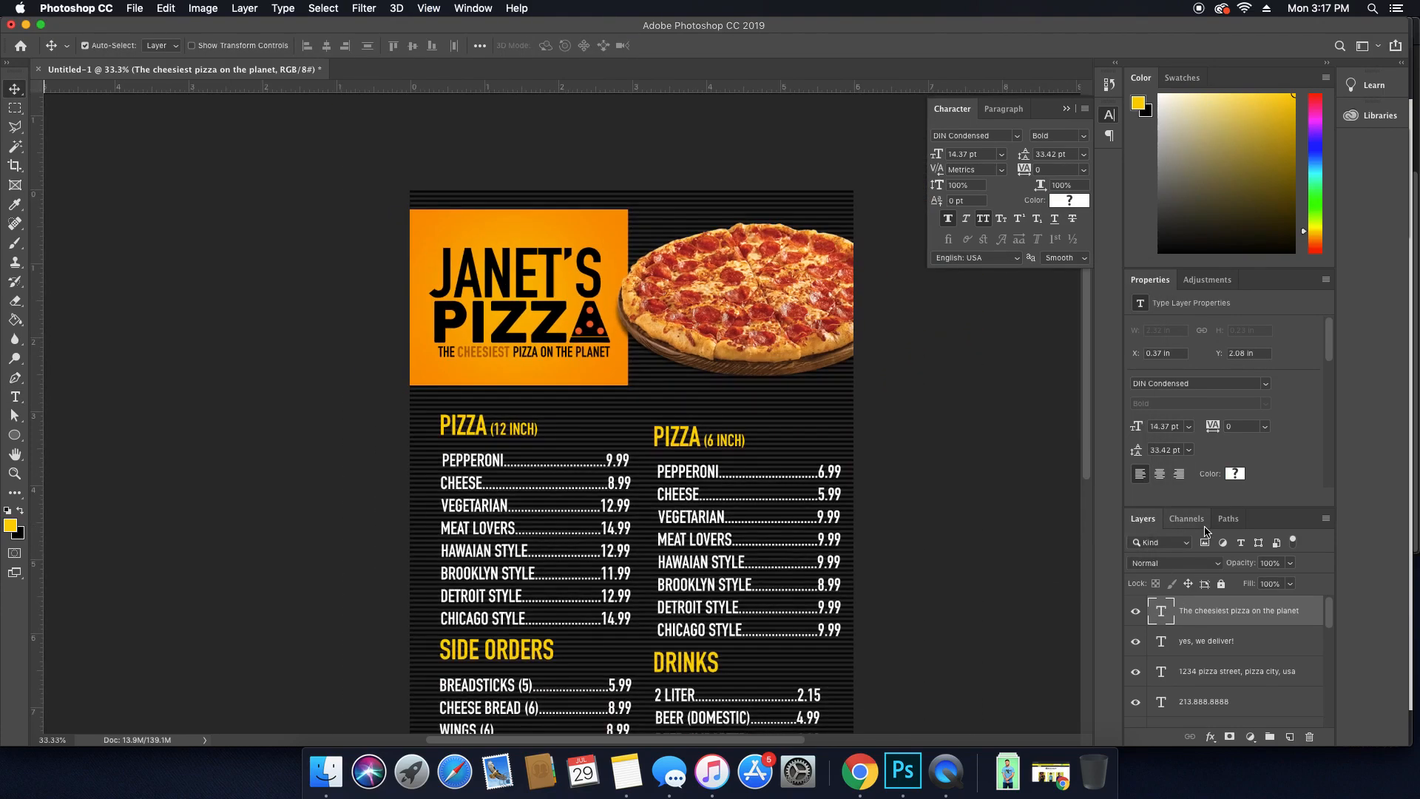
key(super+equal)
key(super+equal)
key(super+minus)
key(super+minus)
drag(750, 477, 745, 341)
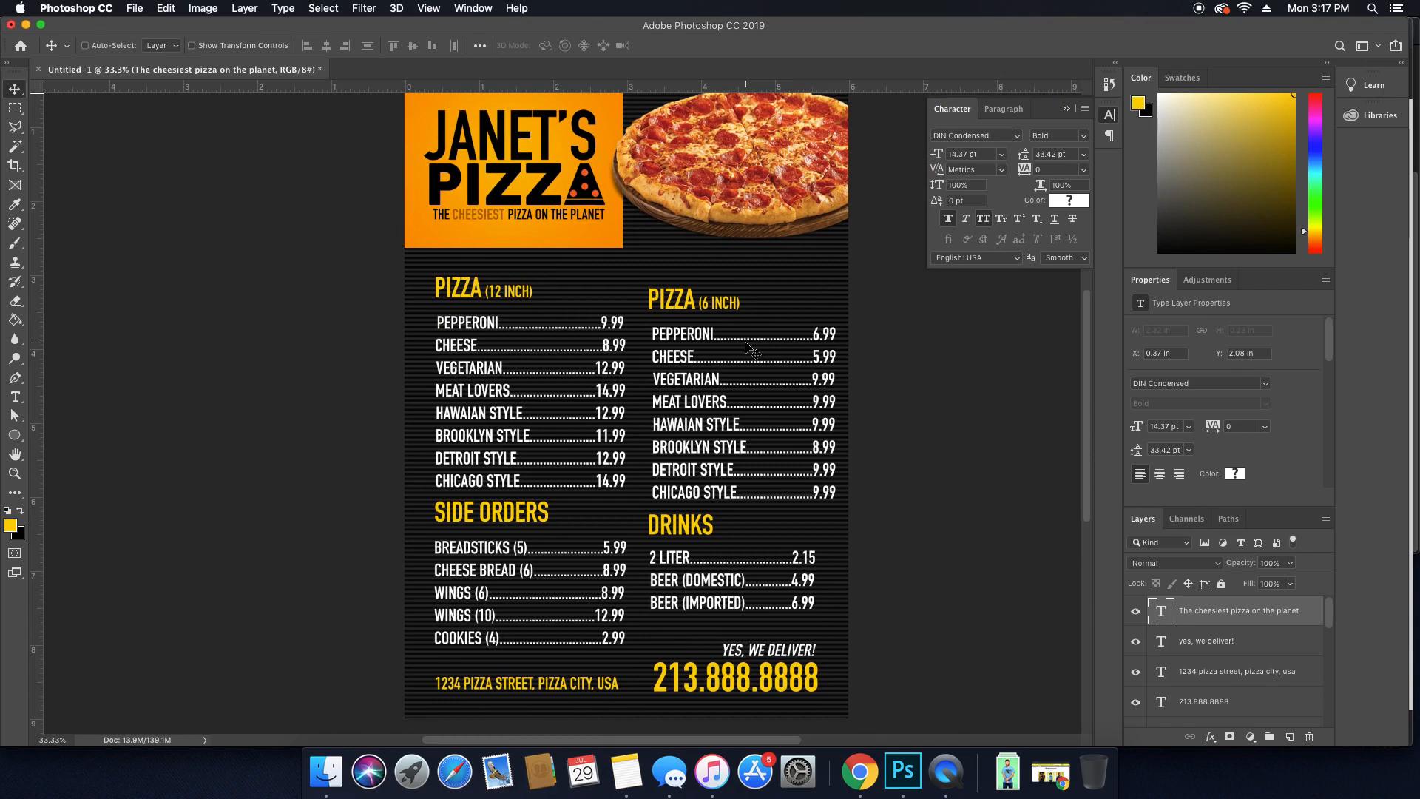
drag(734, 230, 713, 261)
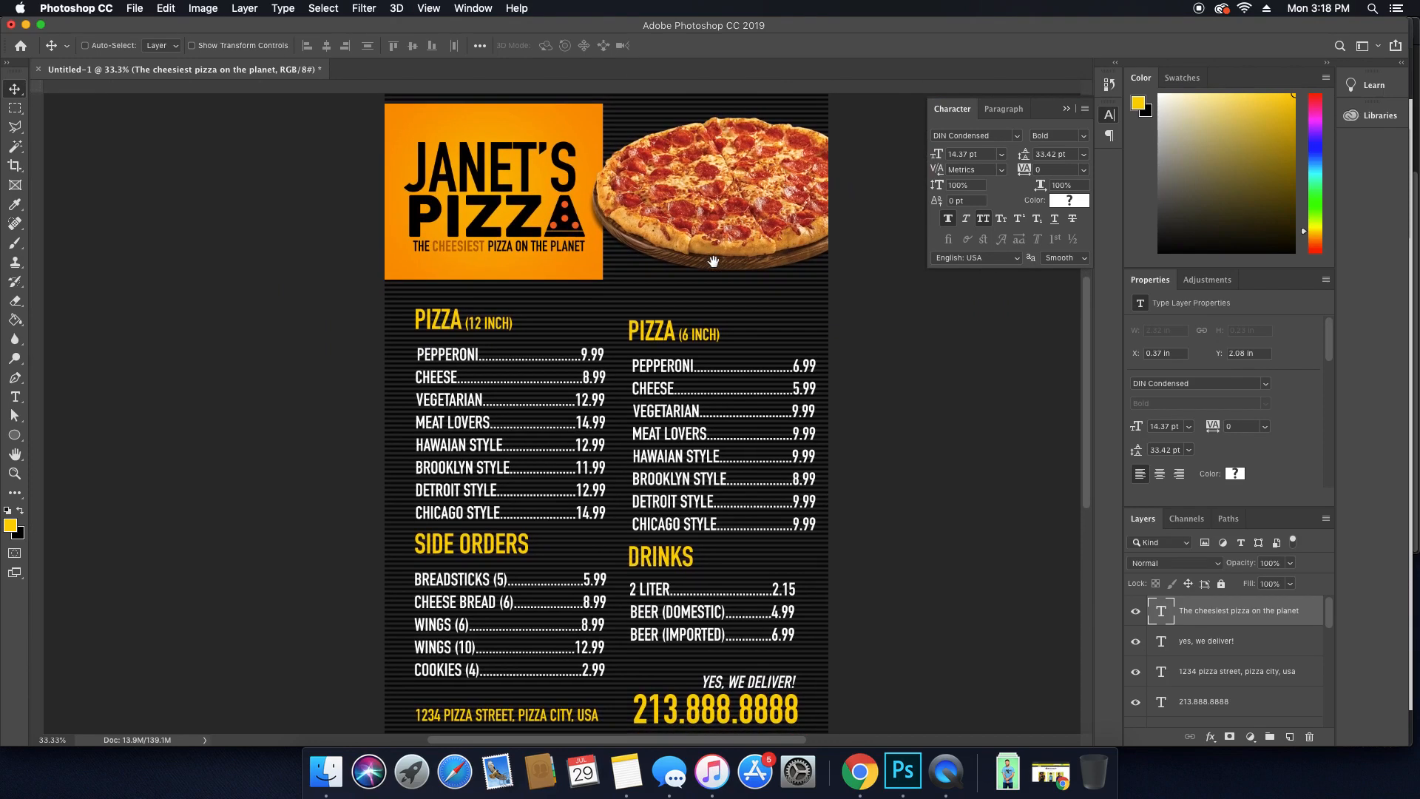
drag(742, 495, 734, 417)
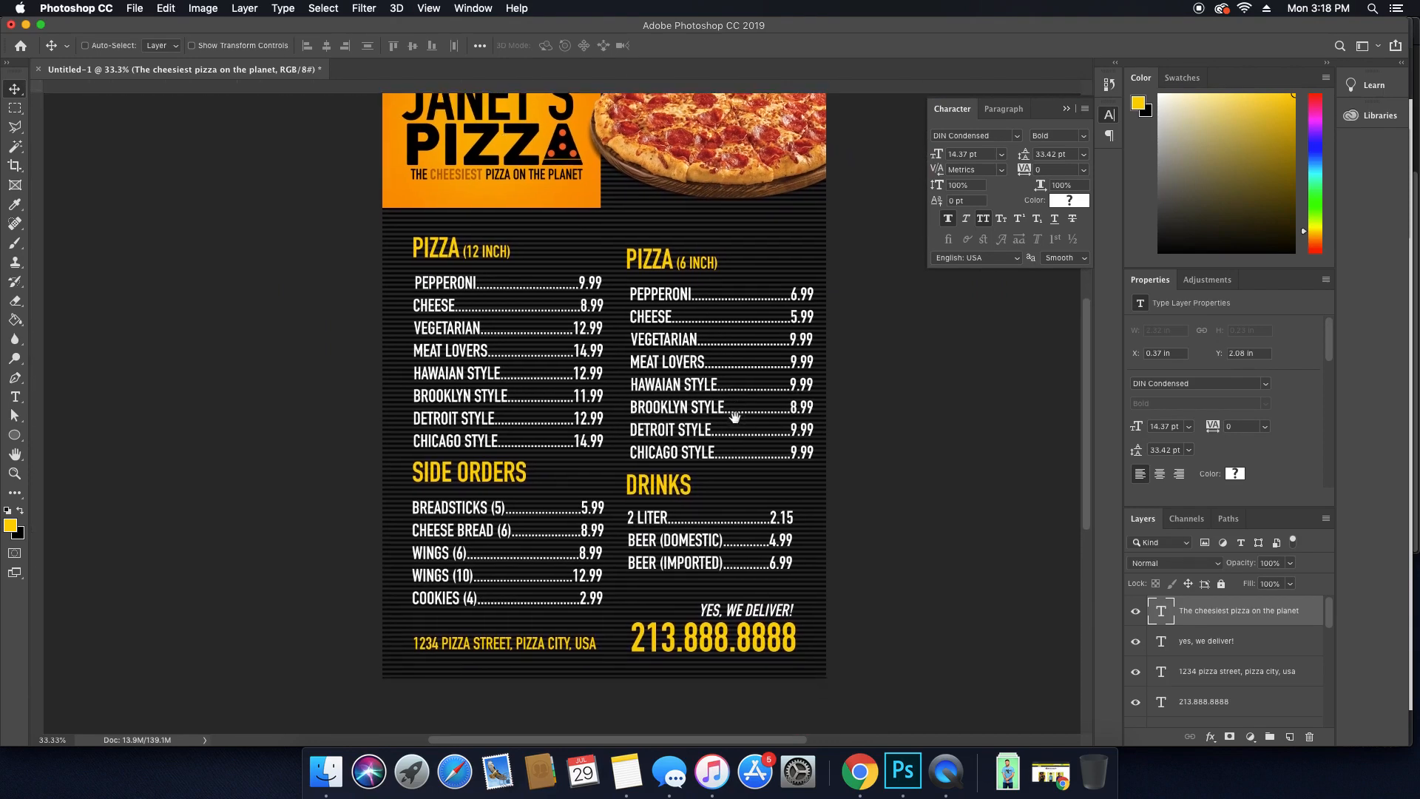
key(super+r)
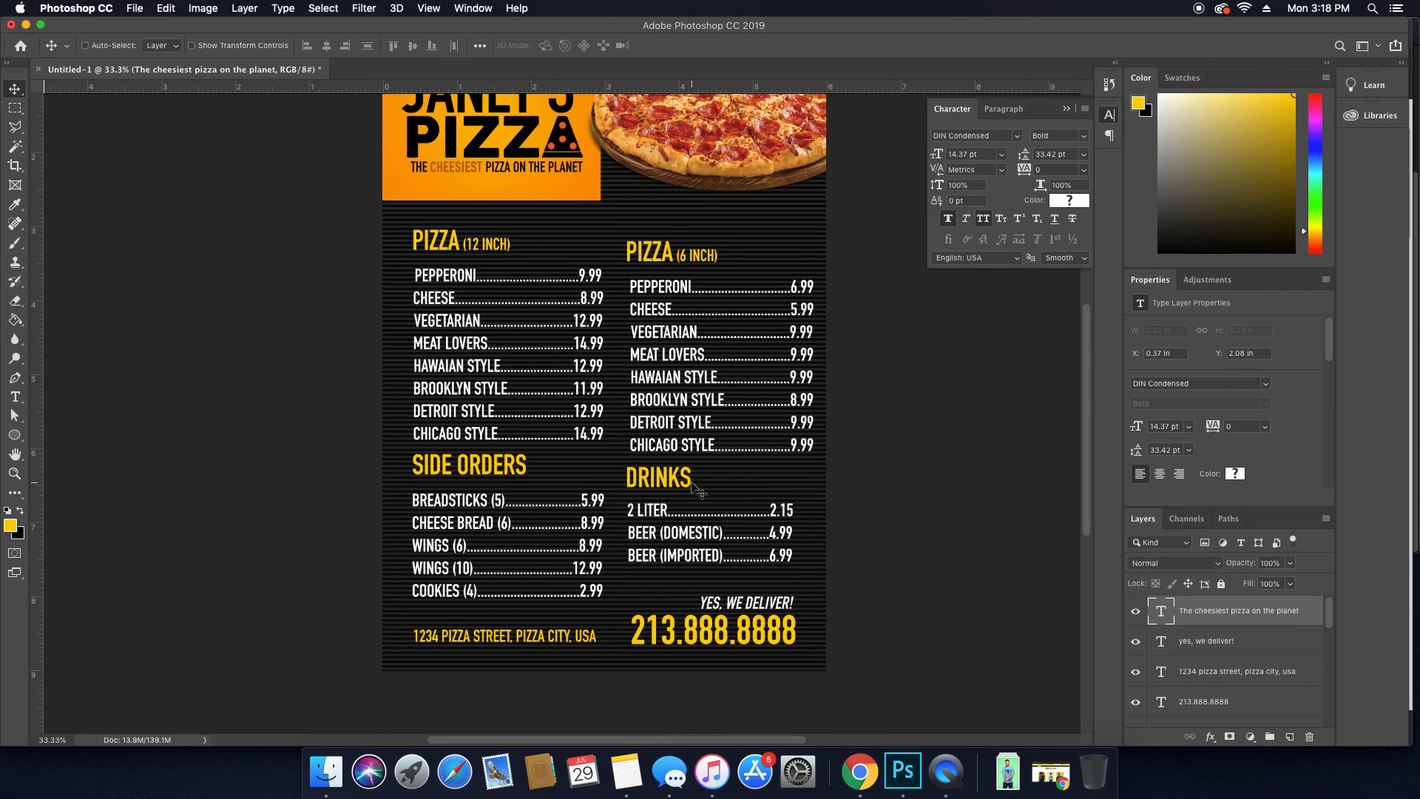
Apply a Linear Gradient Overlay in Overlay blend mode at 98% opacity to the phone number text.
key(super)
super+click(760, 642)
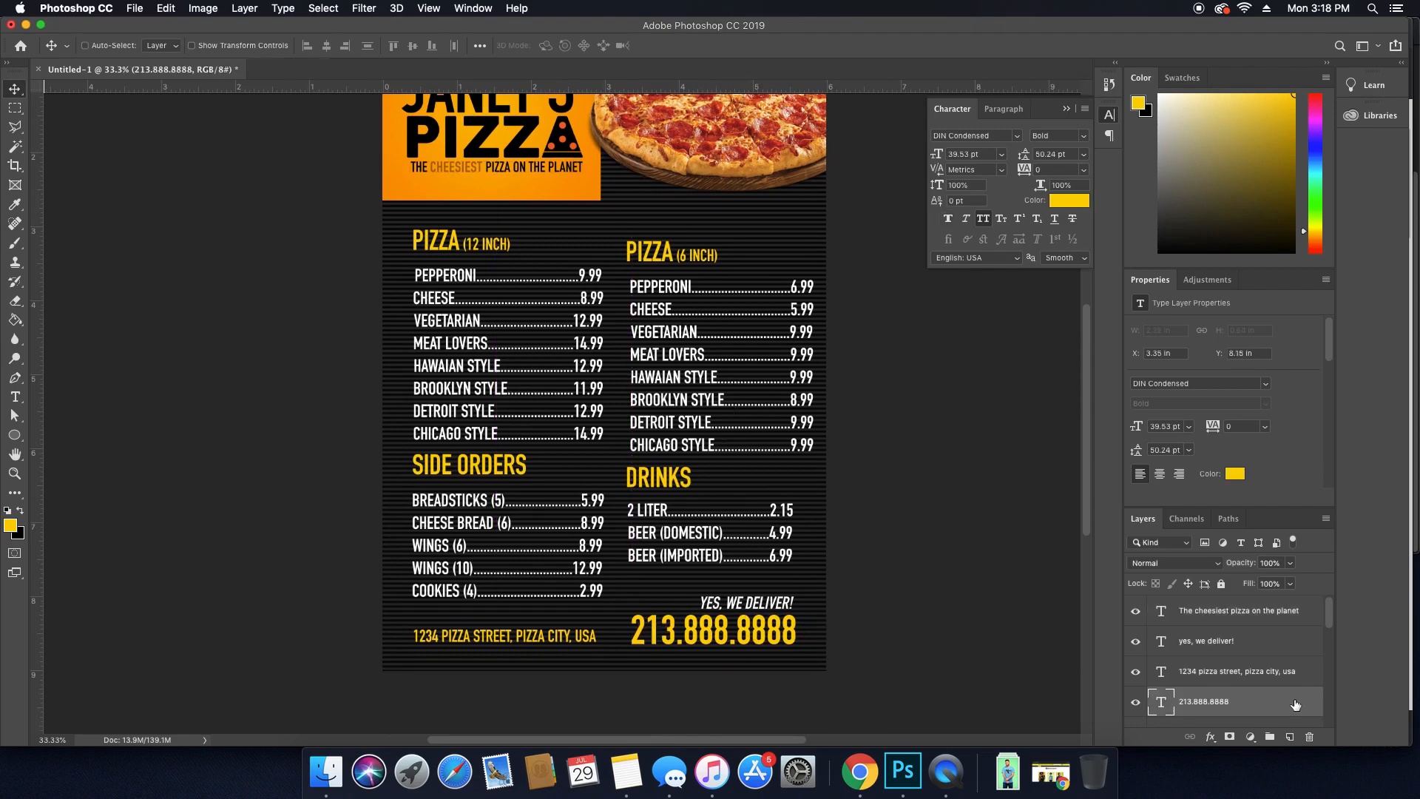
double_click(1272, 701)
click(803, 345)
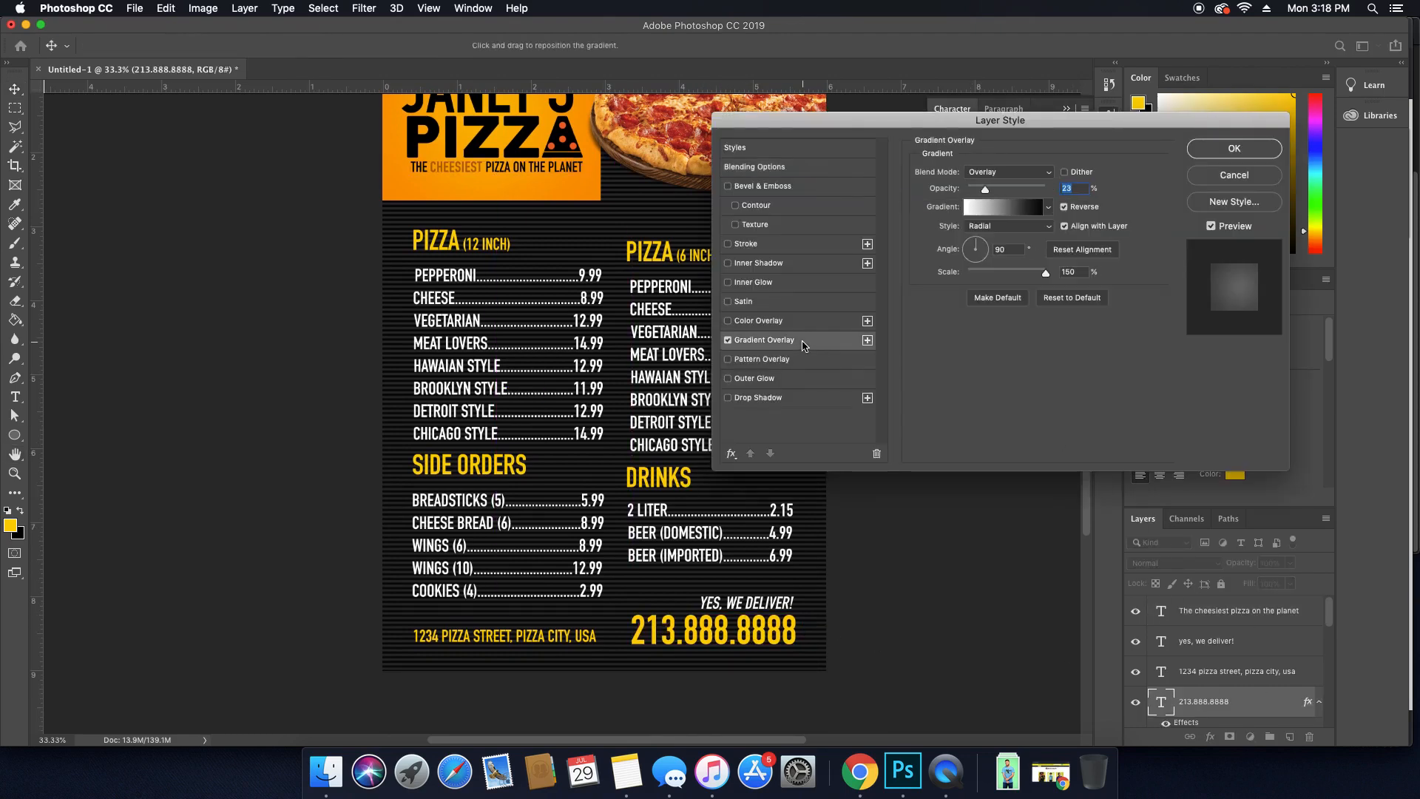
drag(1012, 191, 1034, 192)
click(1041, 225)
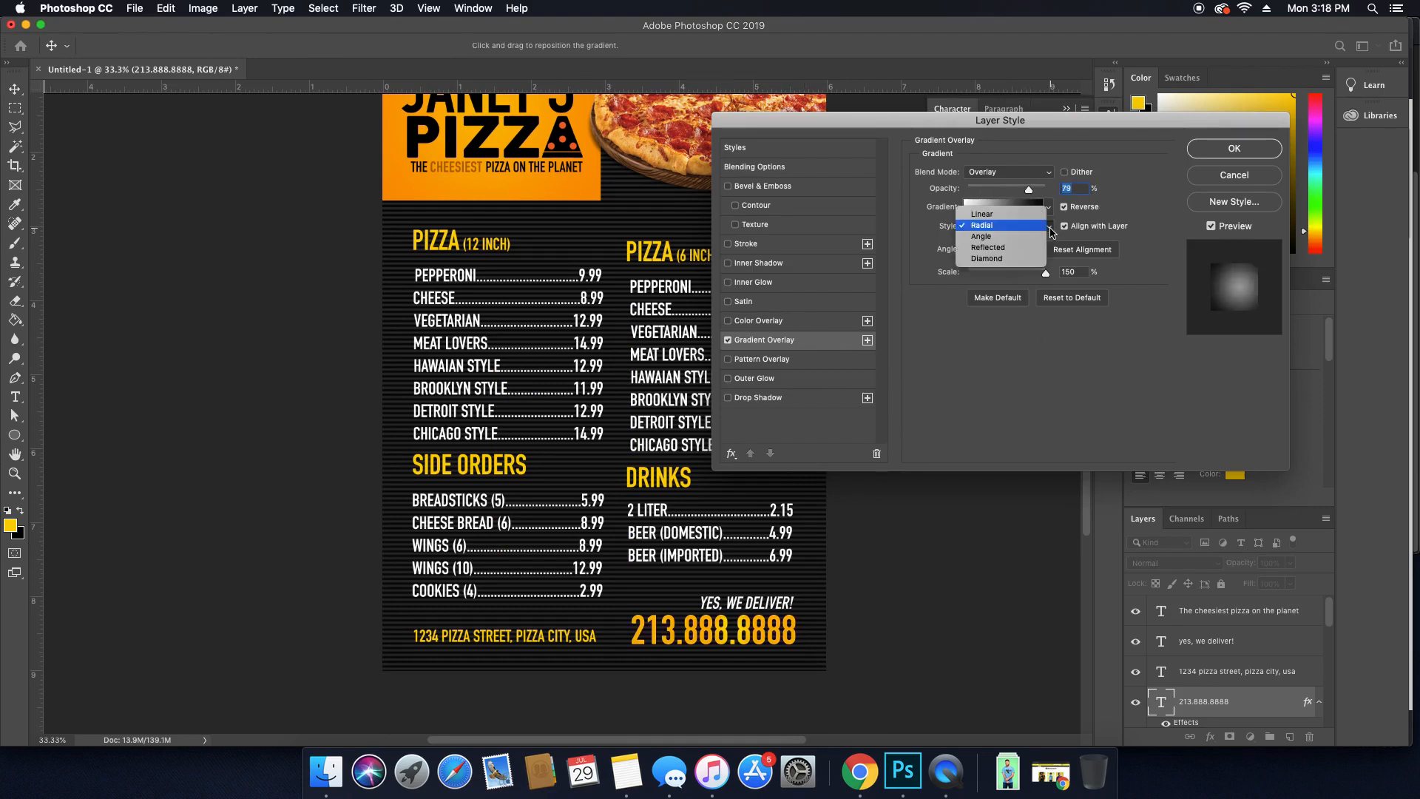
click(1033, 217)
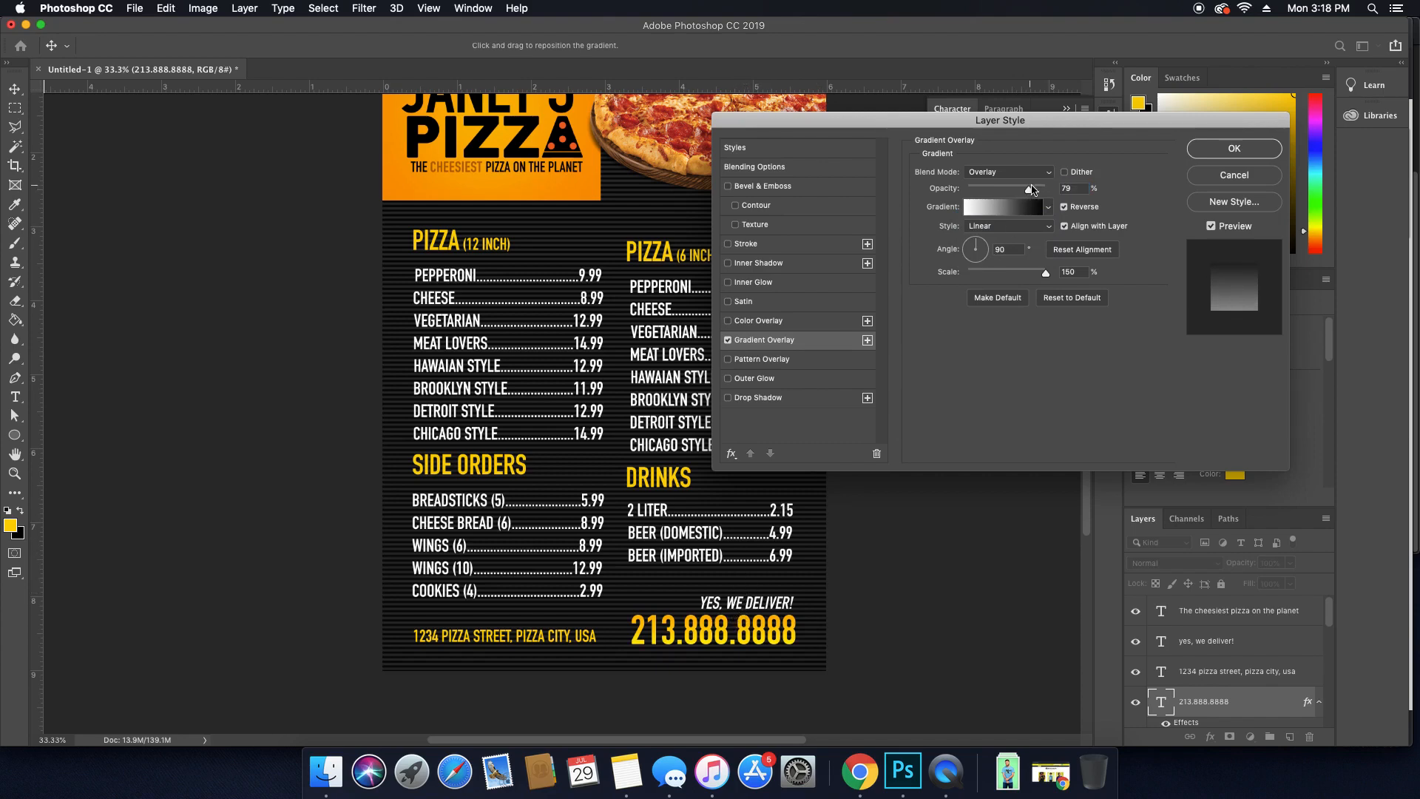
drag(1031, 190, 1046, 191)
drag(739, 592, 735, 606)
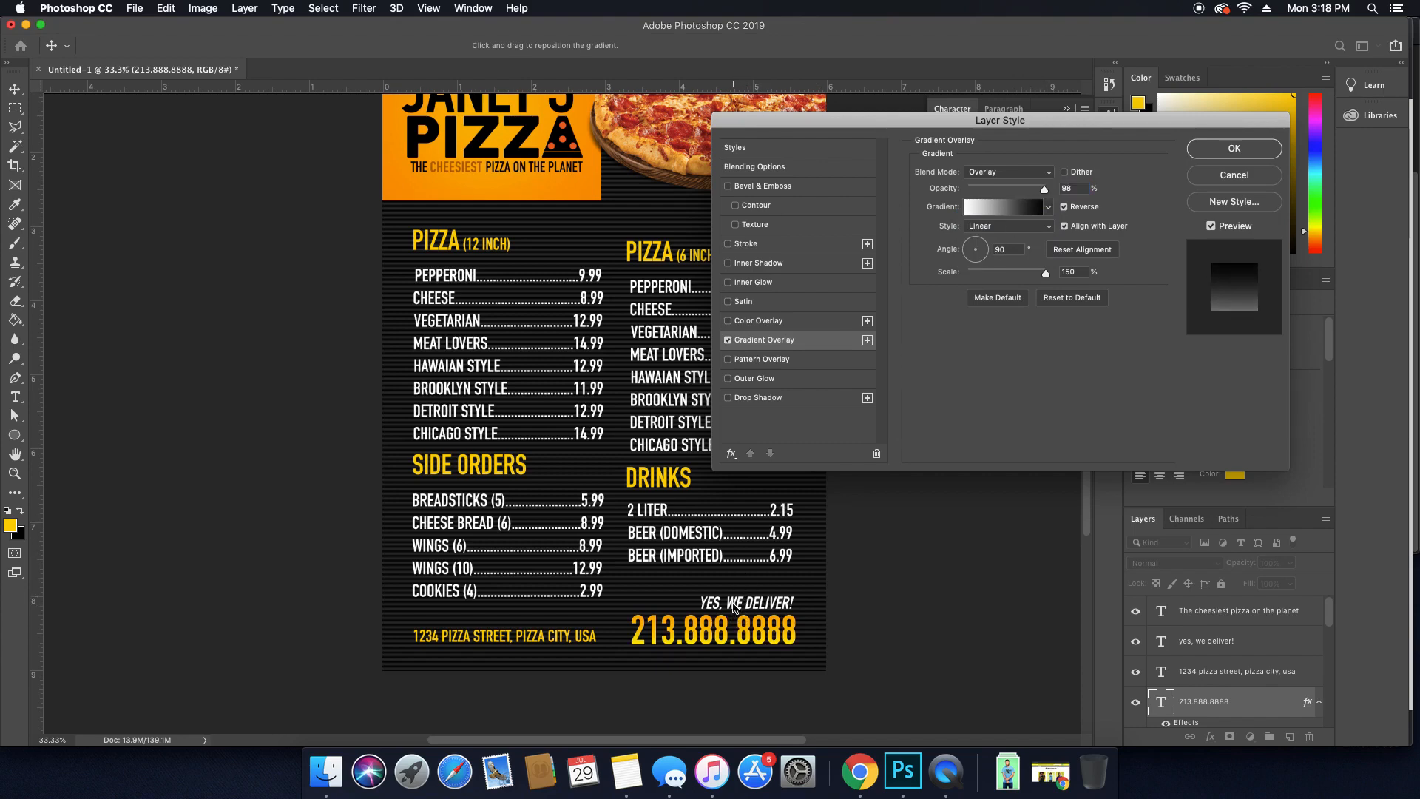
key(Return)
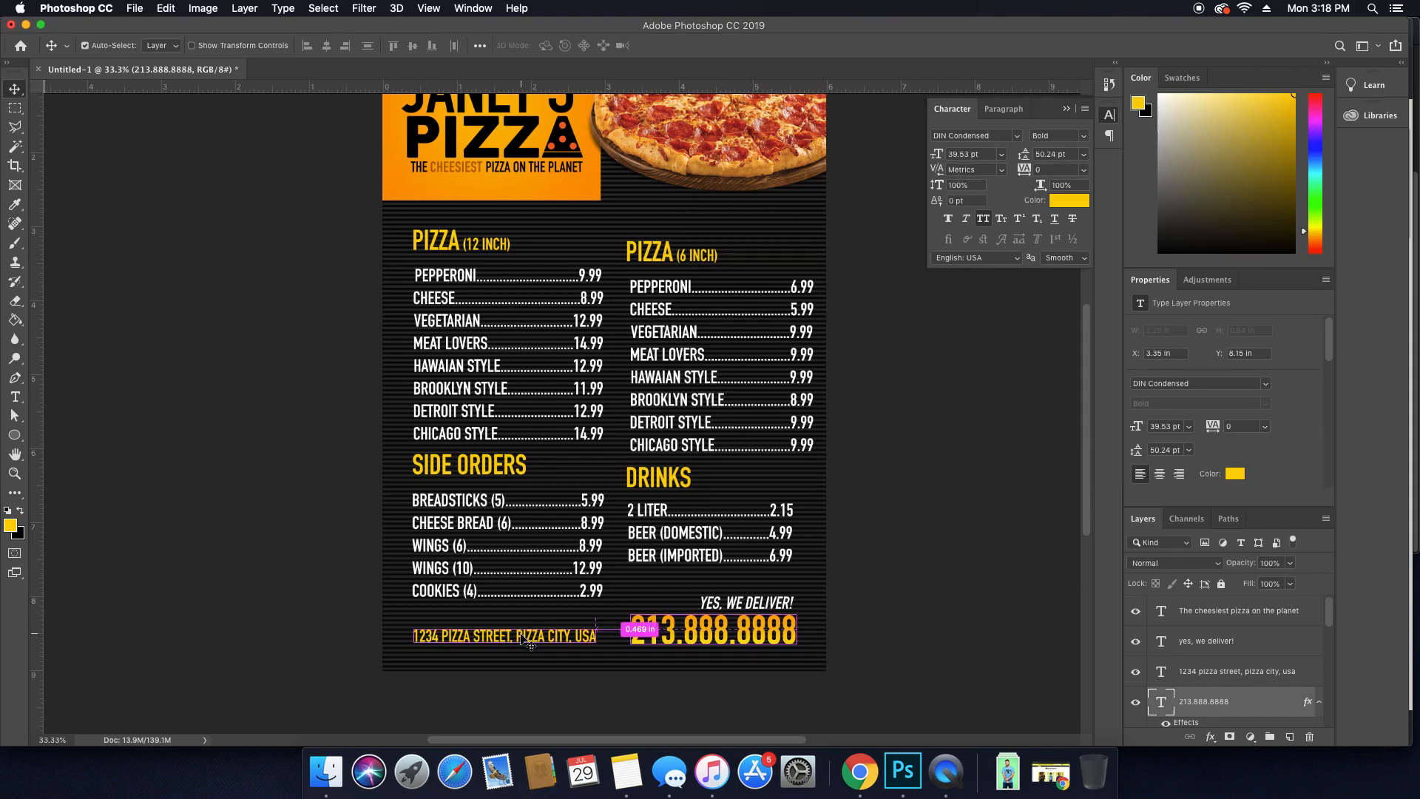
Clear the layer selection and examine the overall balance of the menu, from the header to the contact line.
super+click(526, 632)
super+click(899, 581)
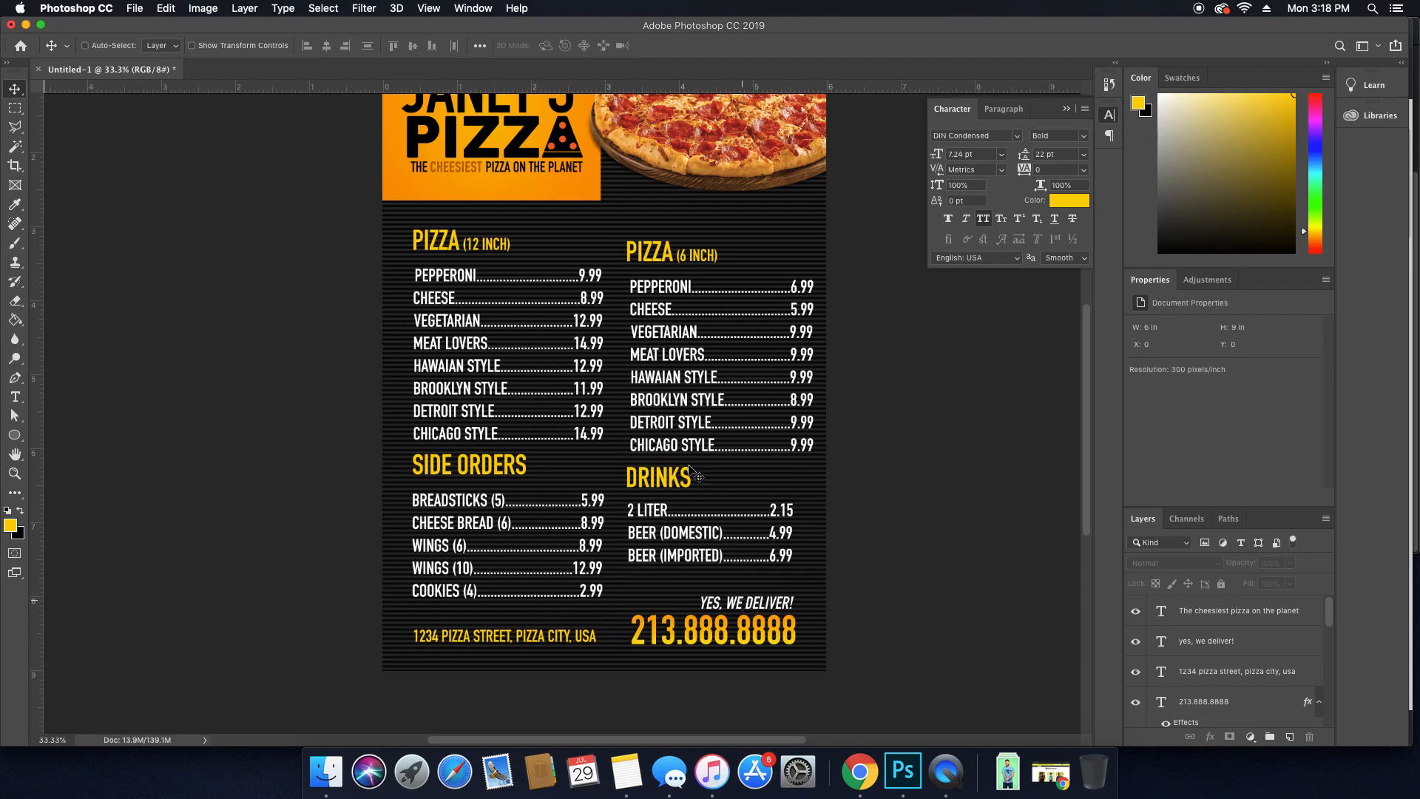
drag(668, 405, 688, 488)
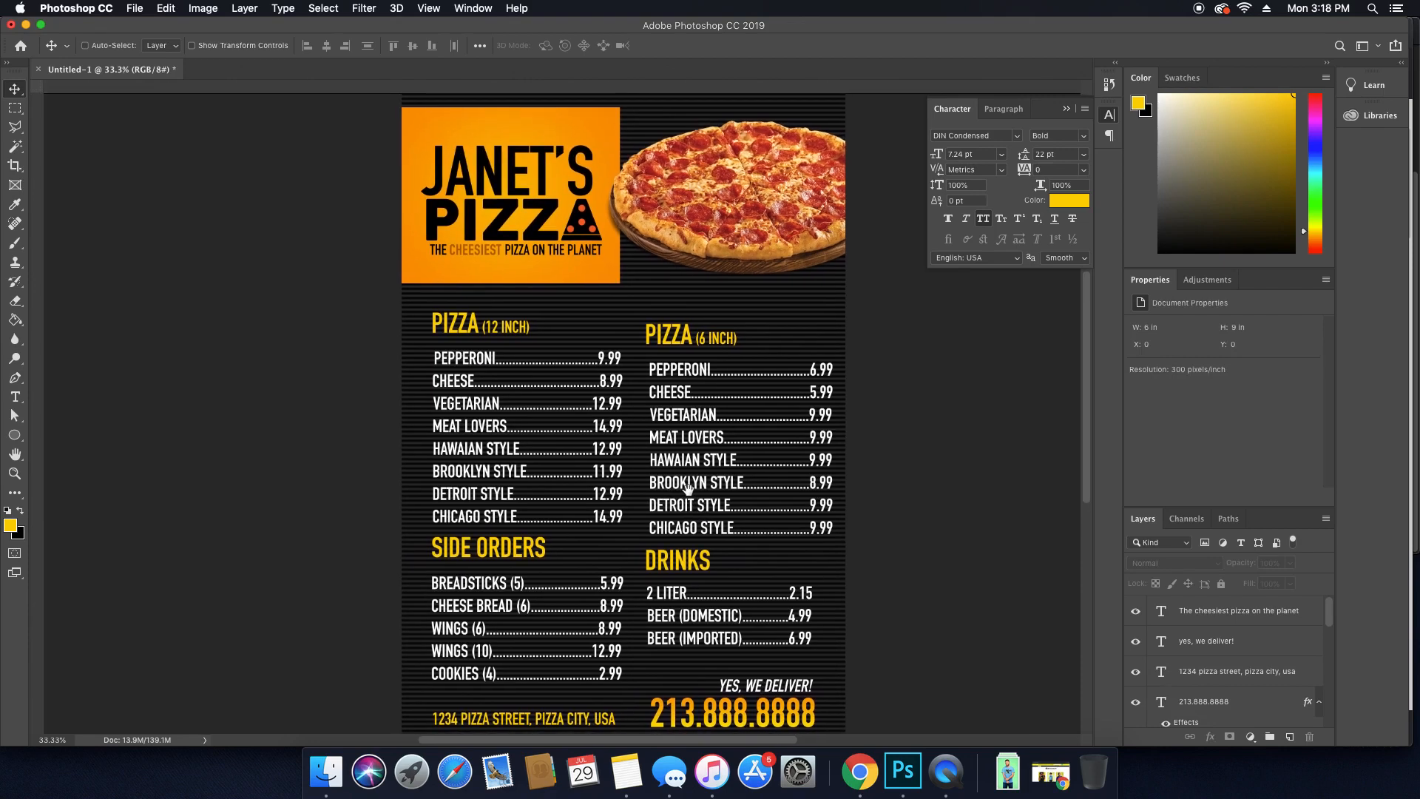
key(super+r)
key(super+minus)
key(super+equal)
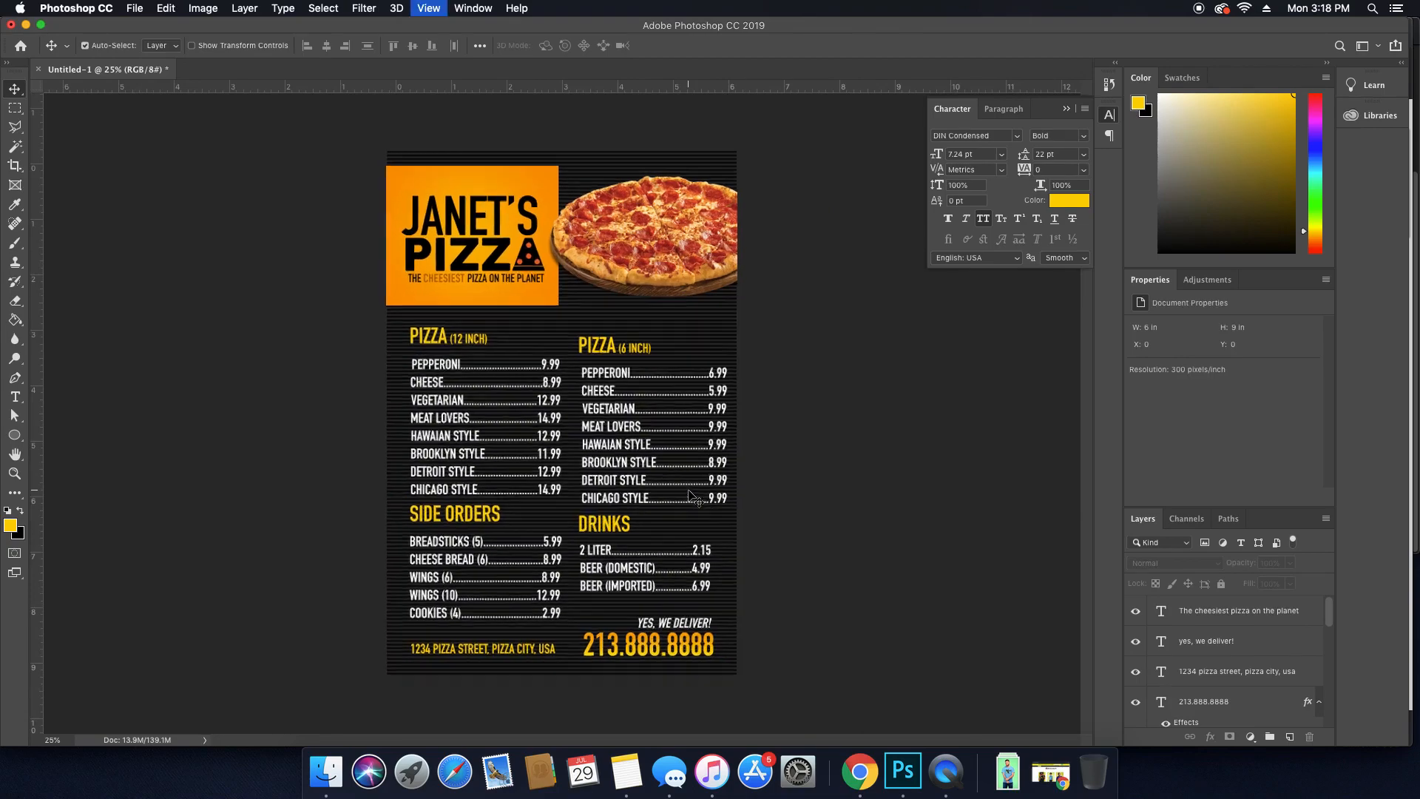
key(super+equal)
key(super+minus)
key(super+minus)
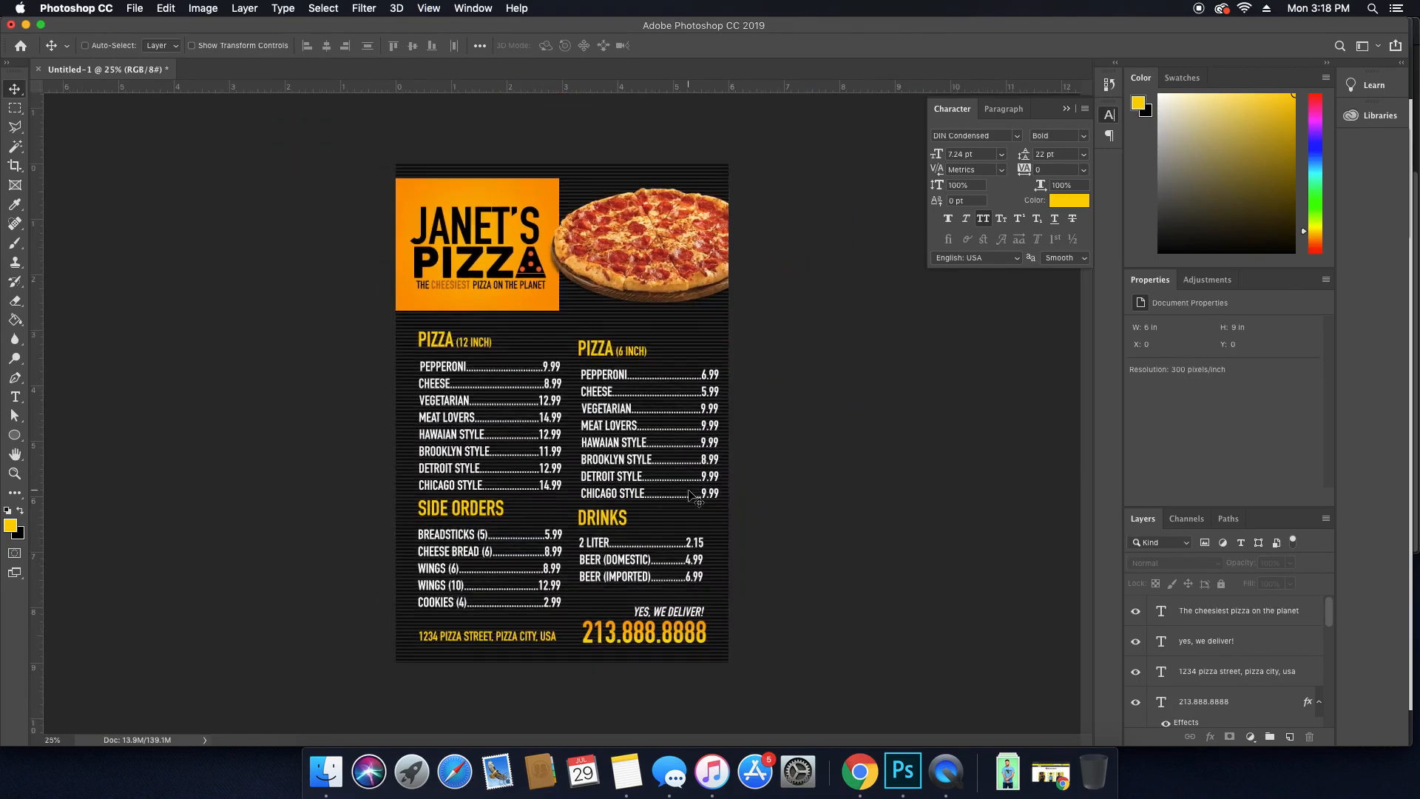
key(super+equal)
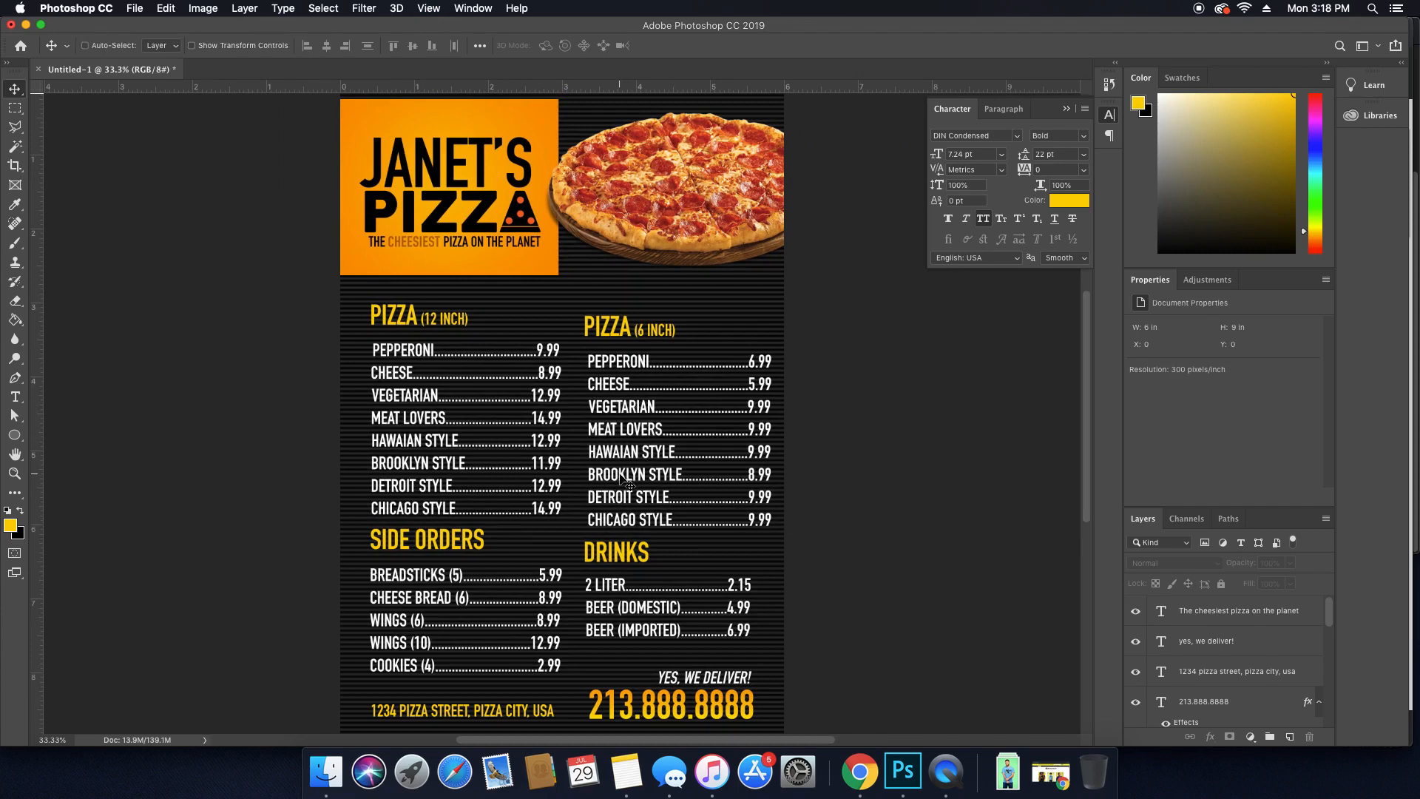
Place a copy of the orange header rectangle behind the 6-inch pizza price list, stretch it to 755 px high, and color the list black.
key(u)
key(v)
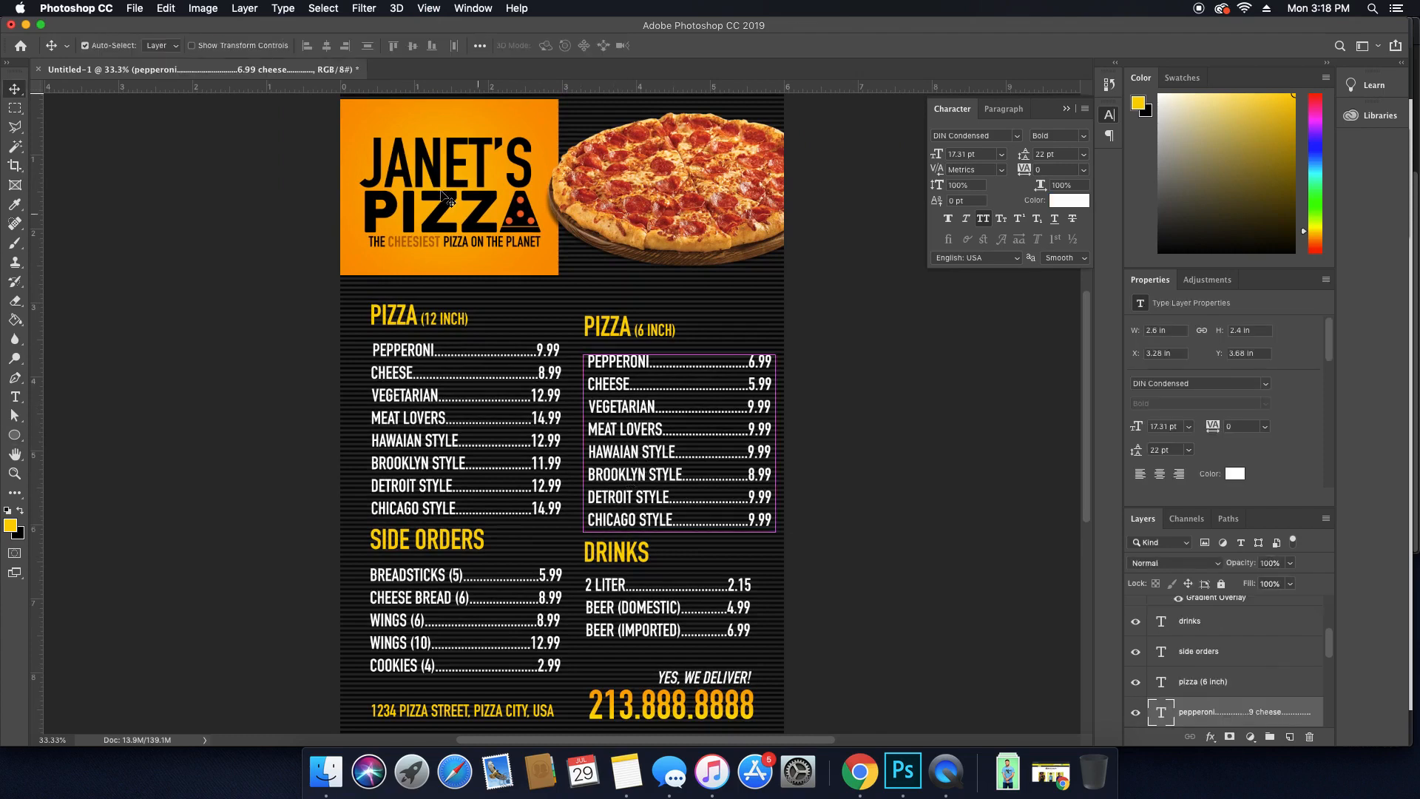
click(380, 126)
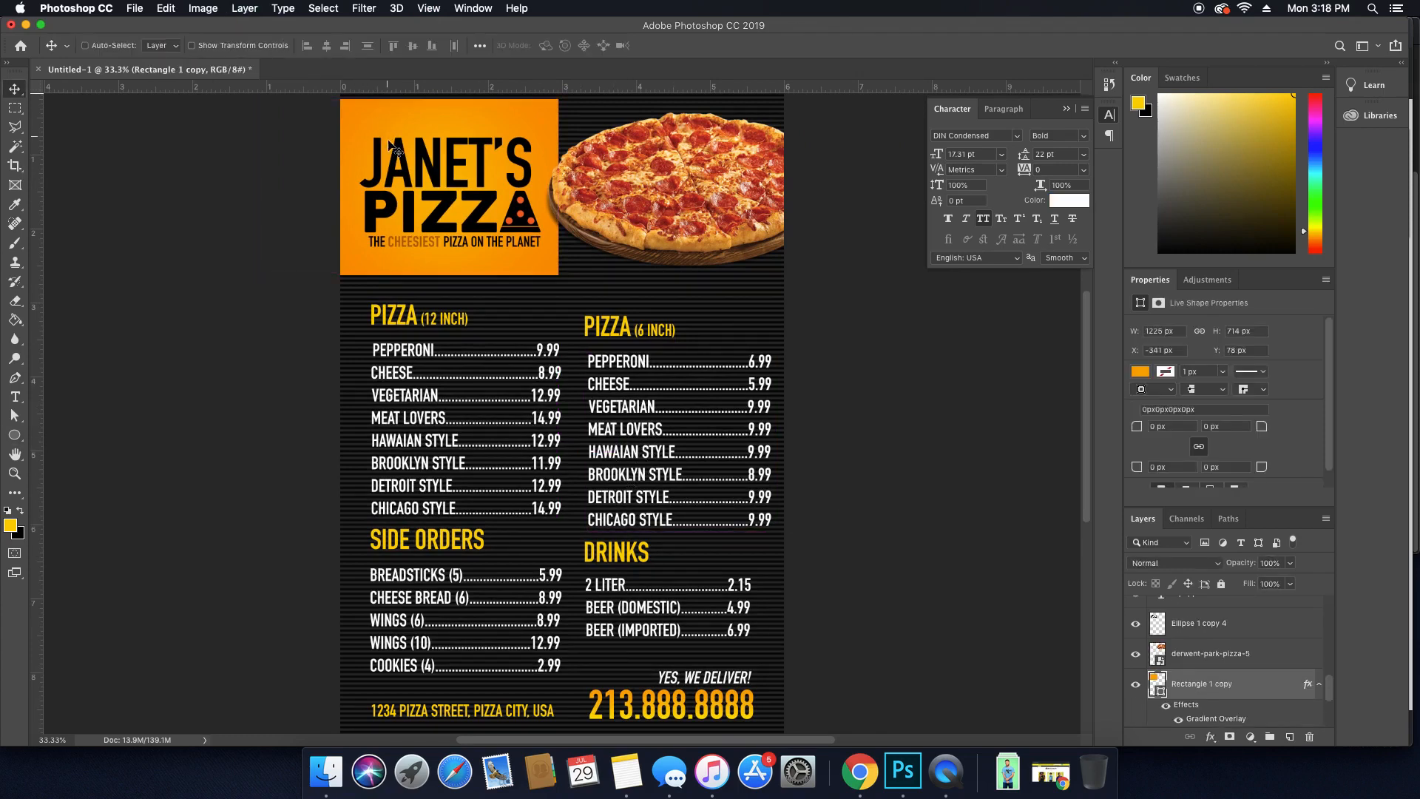
drag(392, 146, 708, 394)
key(ctrl+t)
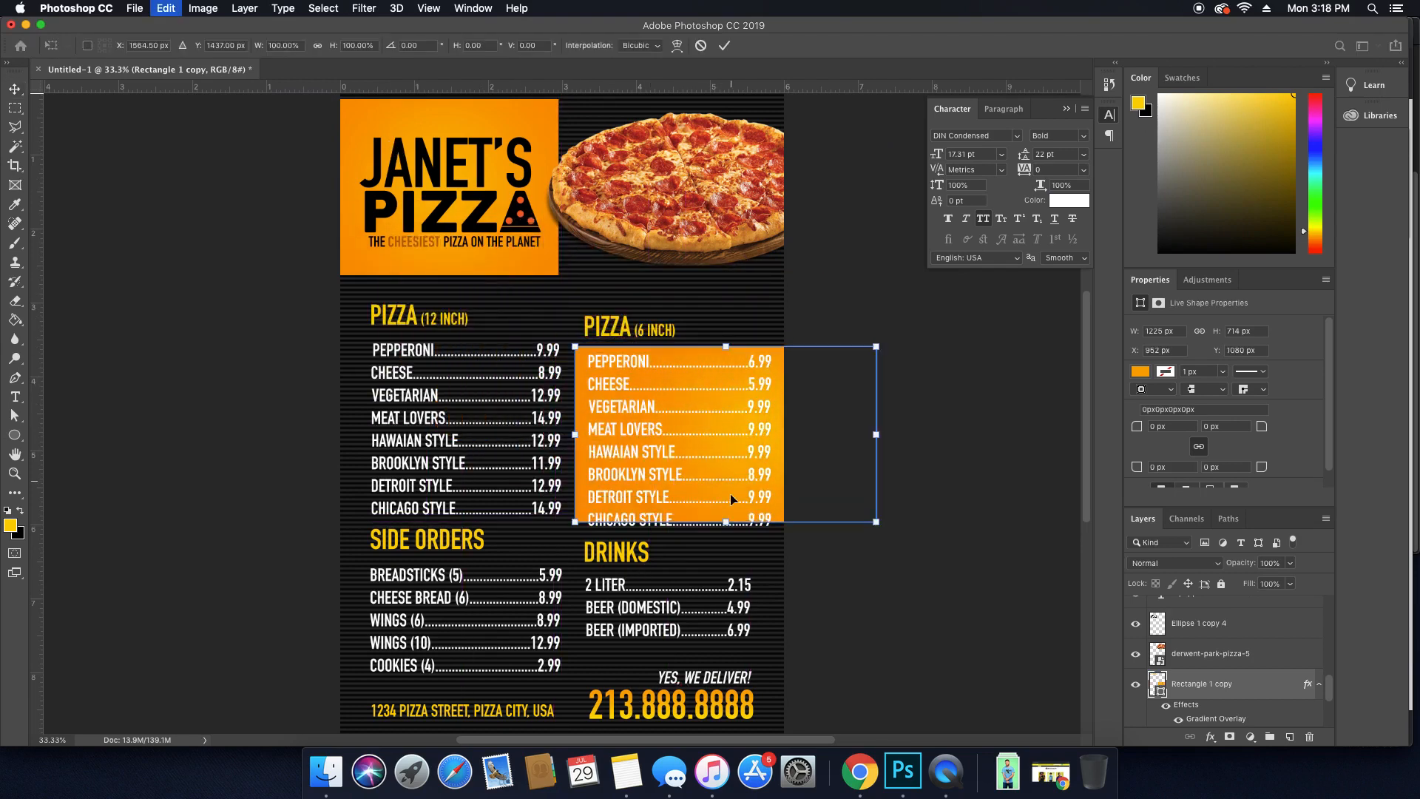
drag(725, 522, 727, 534)
key(Return)
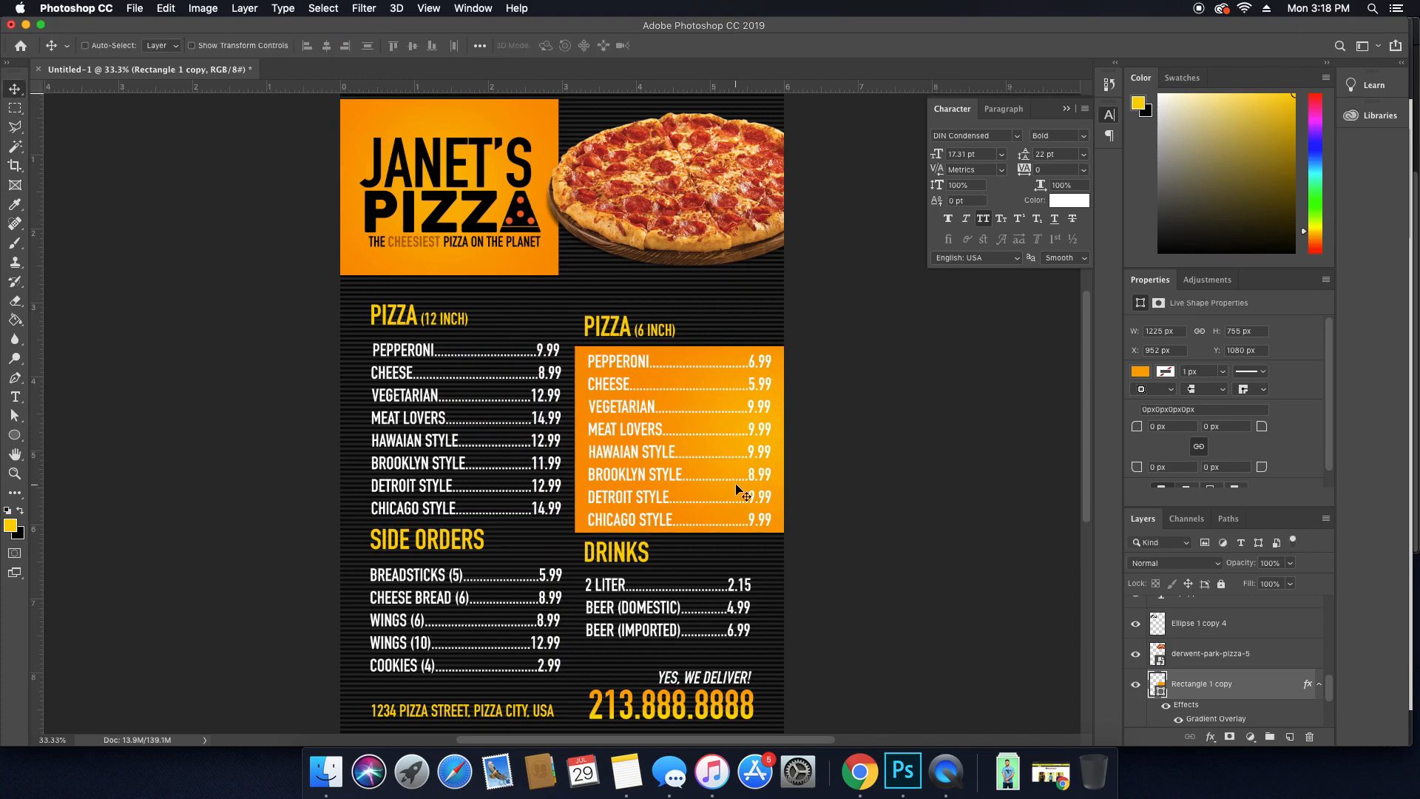
super+click(637, 414)
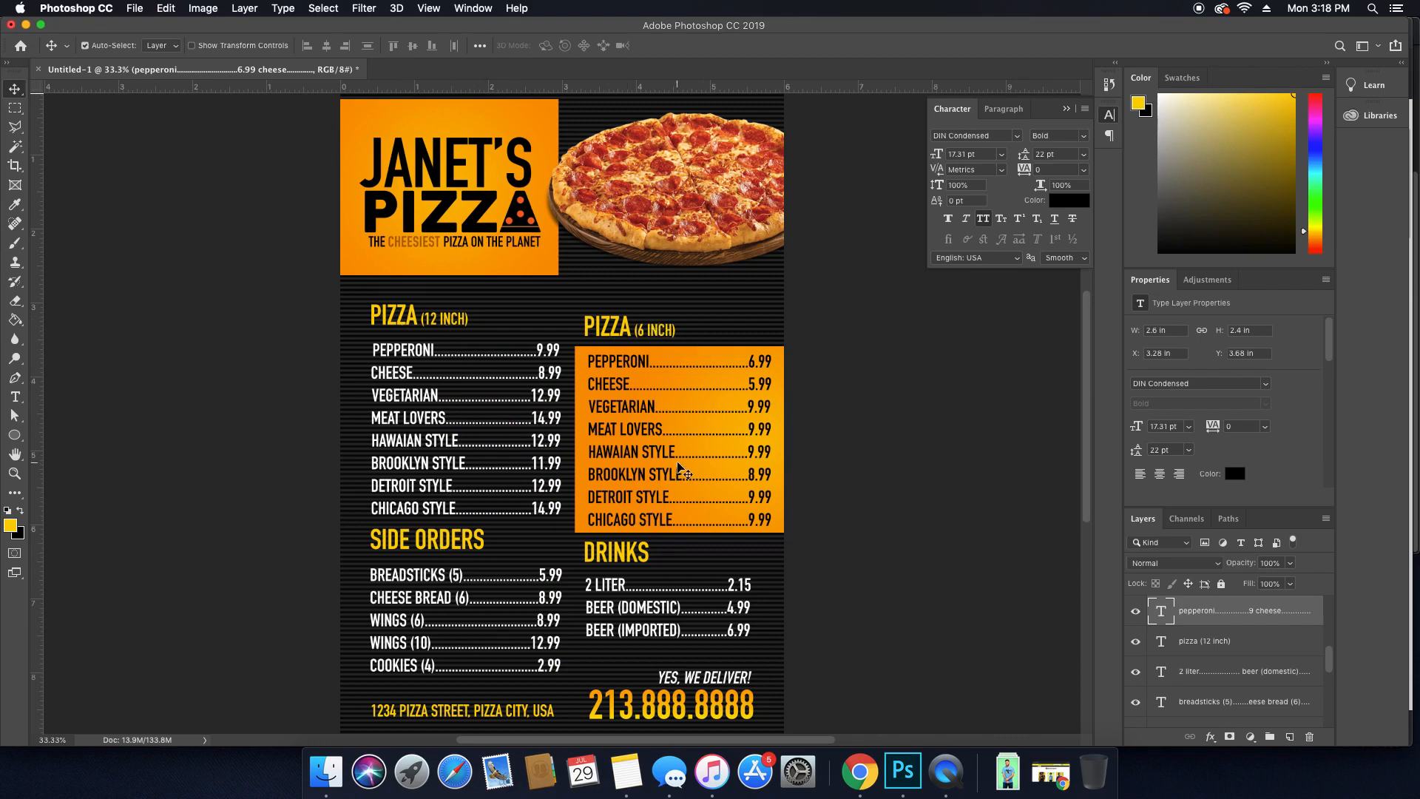
Place a duplicate of the orange panel behind the side orders list, shorten it to 547 px high, and color the list black.
key(super+j)
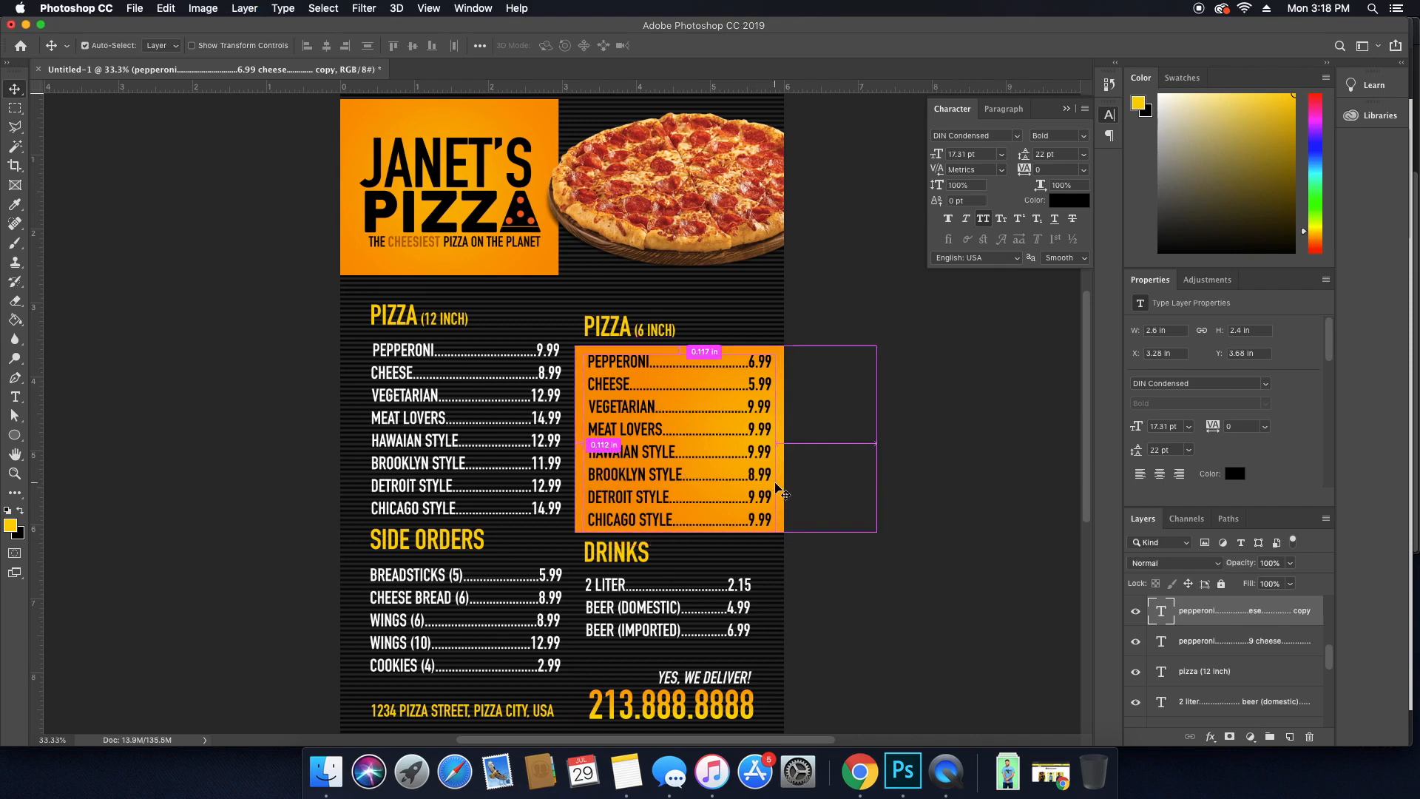
click(778, 488)
key(super+j)
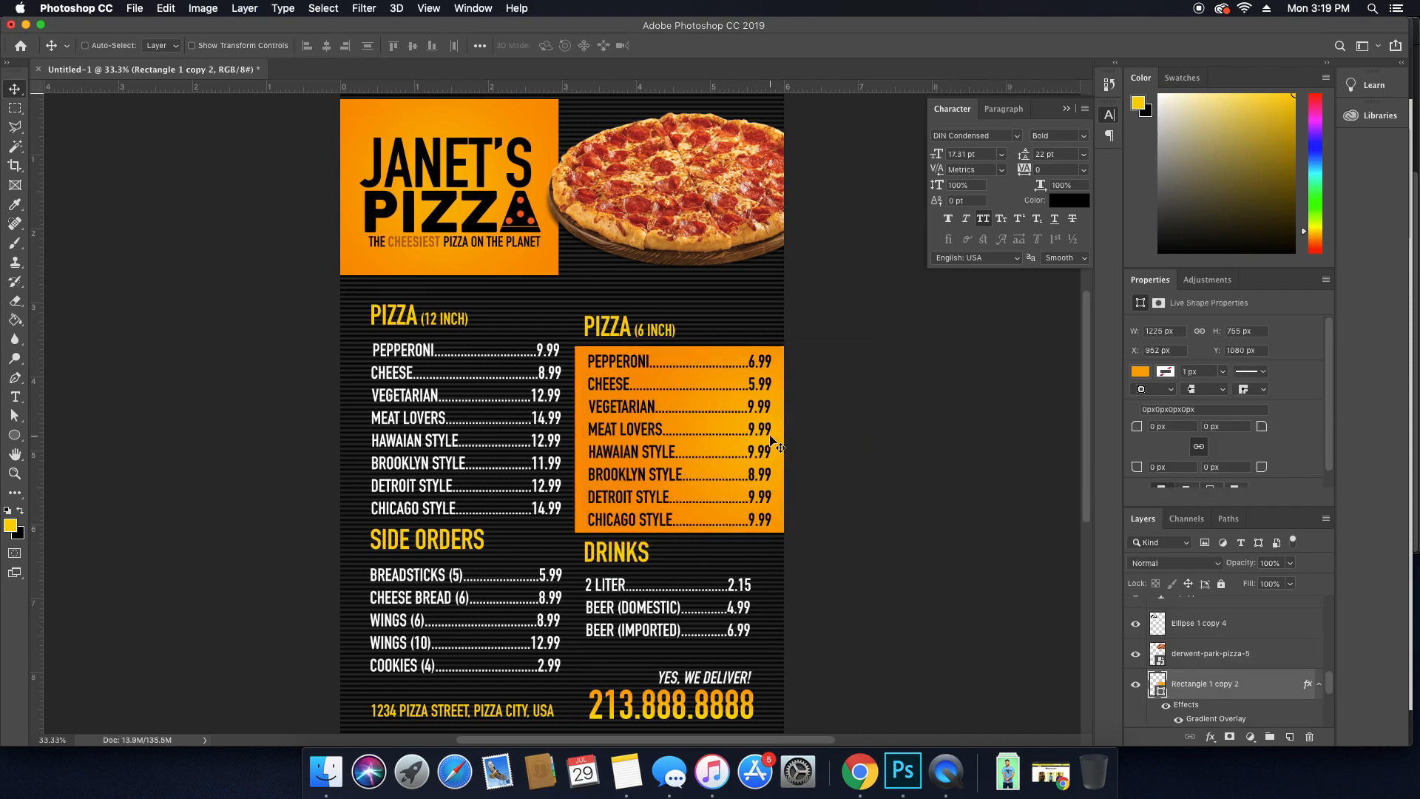
drag(775, 464, 463, 594)
key(super+t)
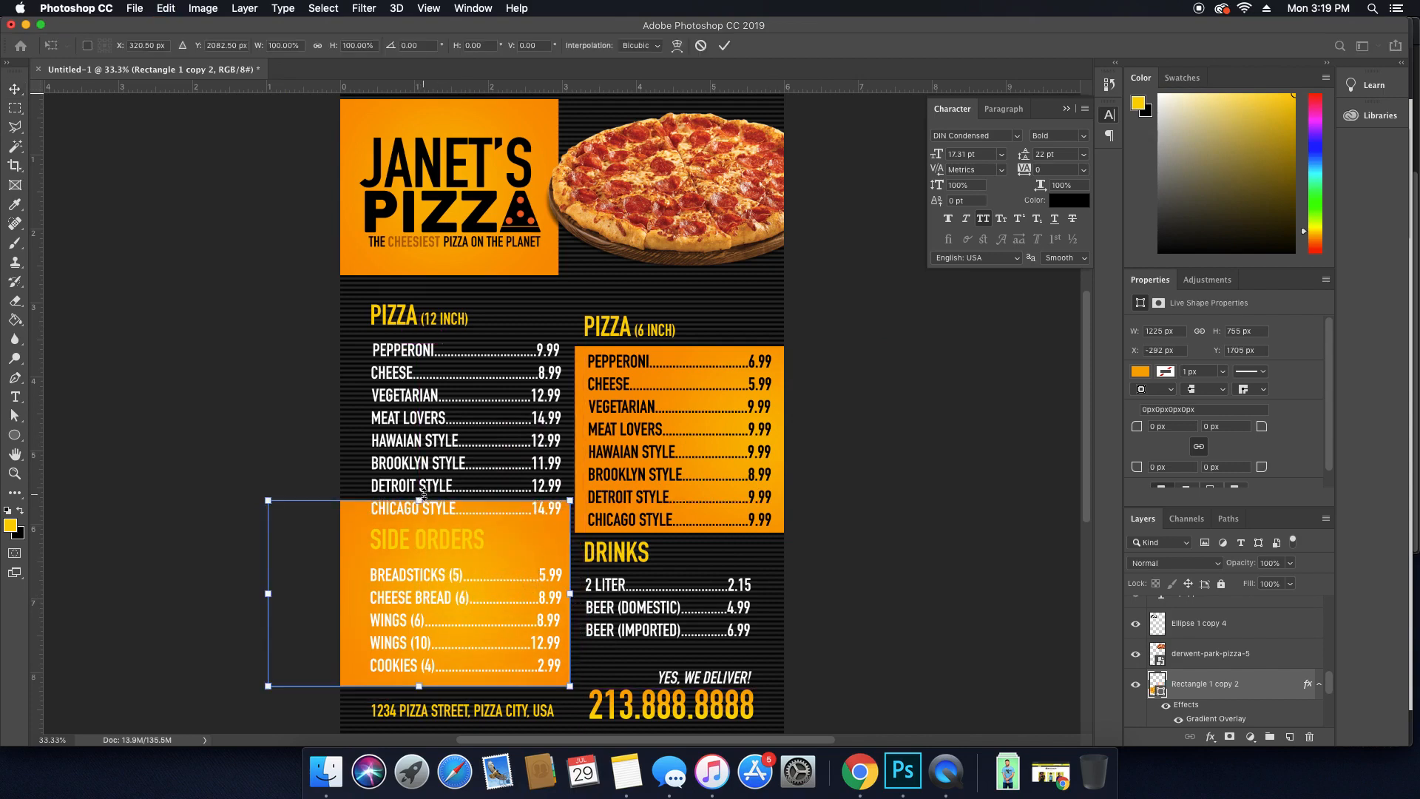
drag(418, 495, 422, 549)
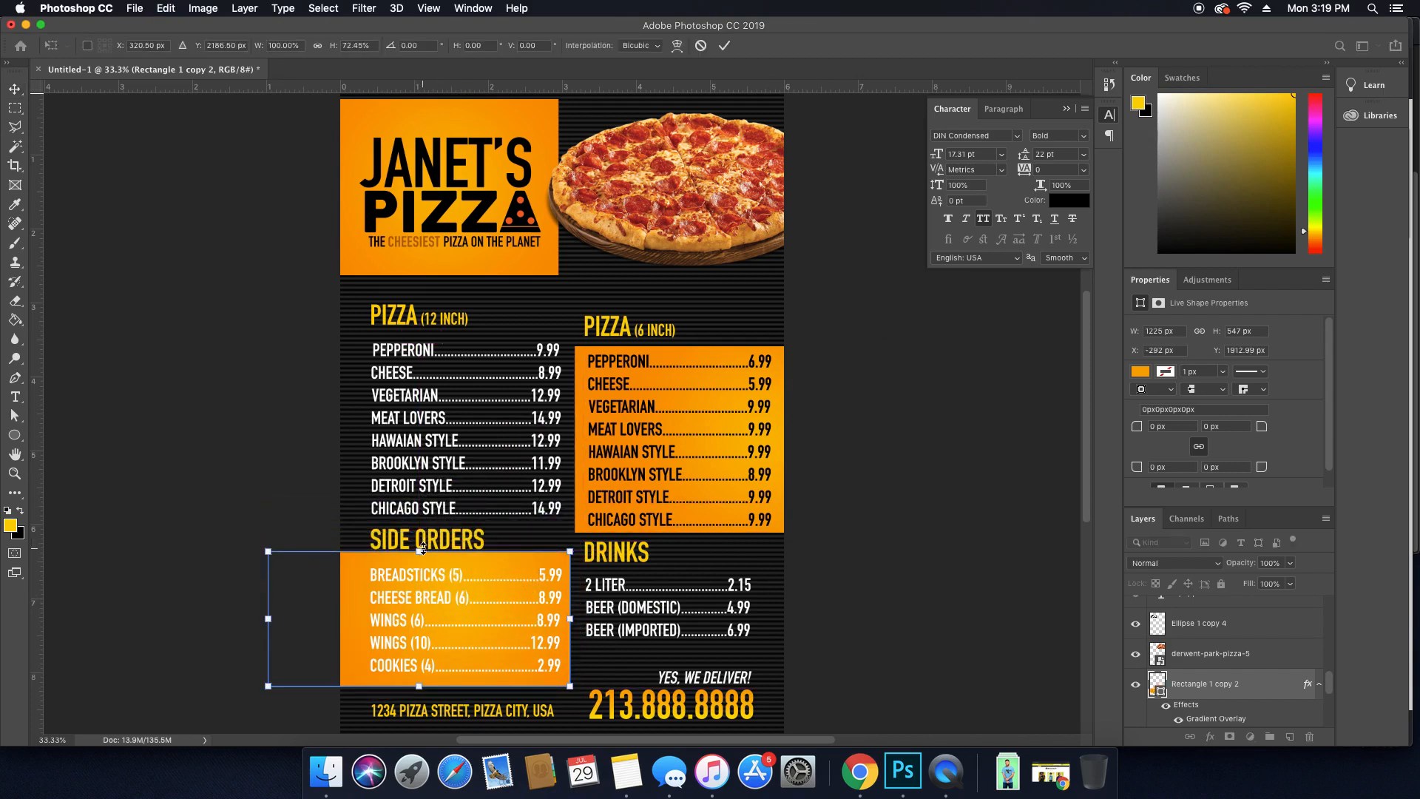
key(Return)
click(431, 581)
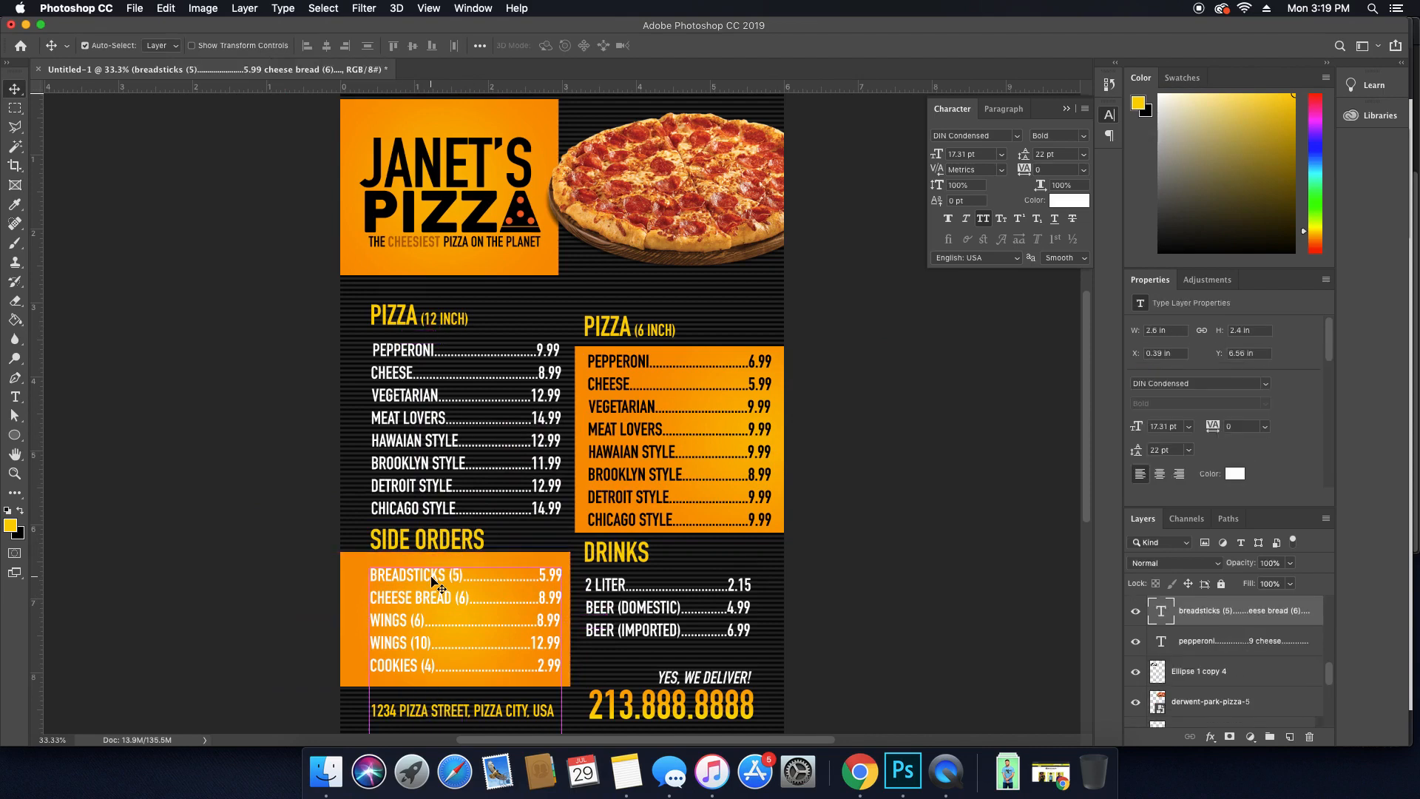
key(super+BackSpace)
Change the Gradient Overlay style of the side orders panel to Linear.
super+click(361, 581)
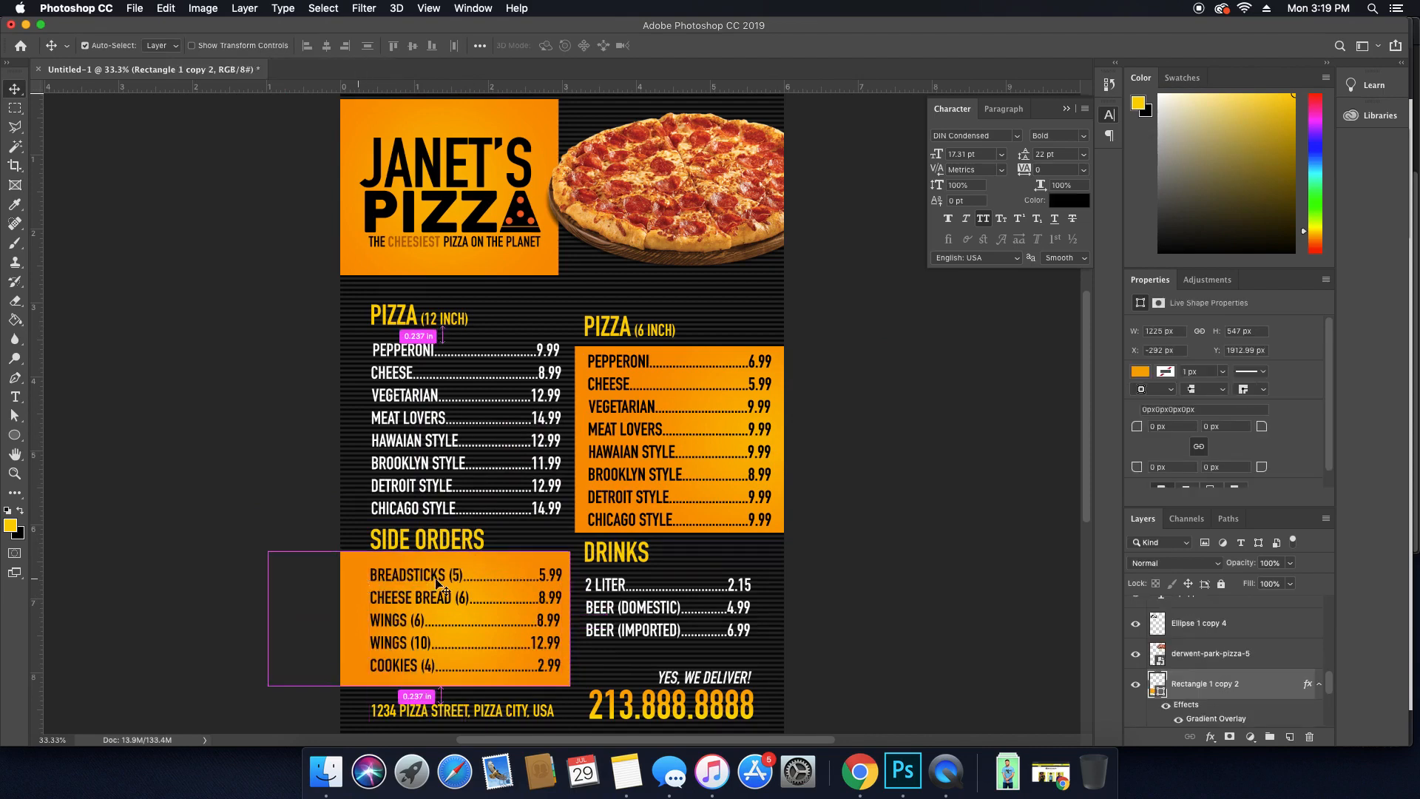
double_click(1245, 723)
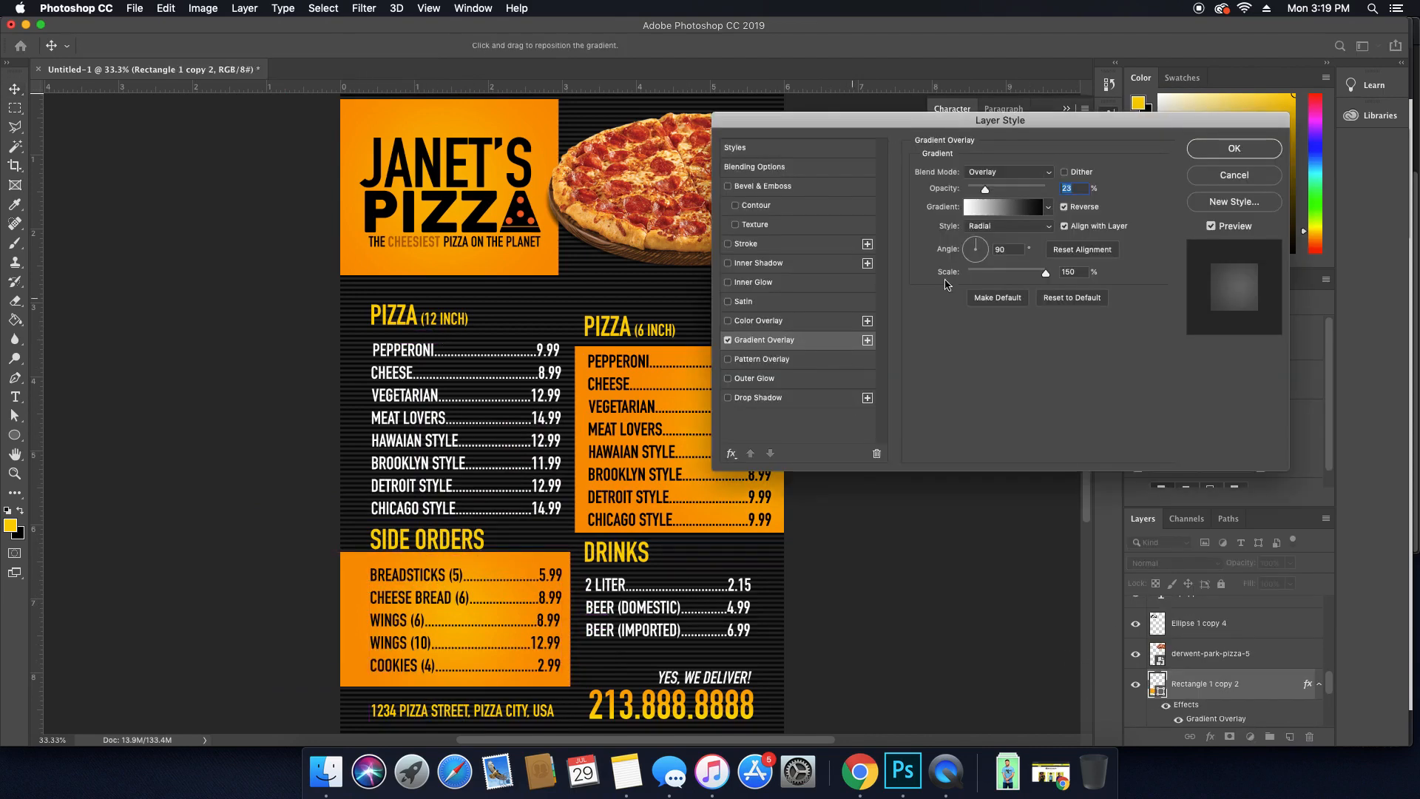
click(1017, 225)
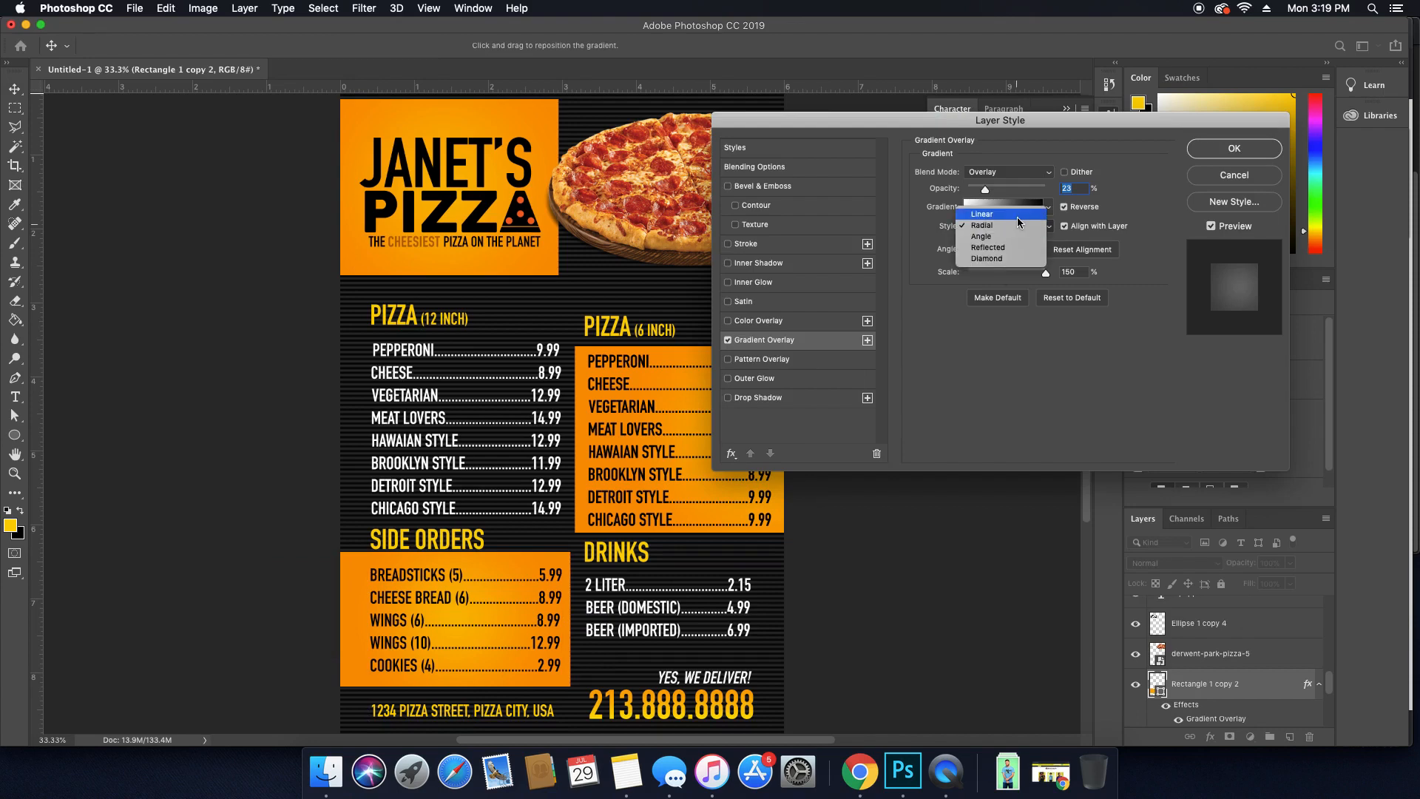
click(1018, 216)
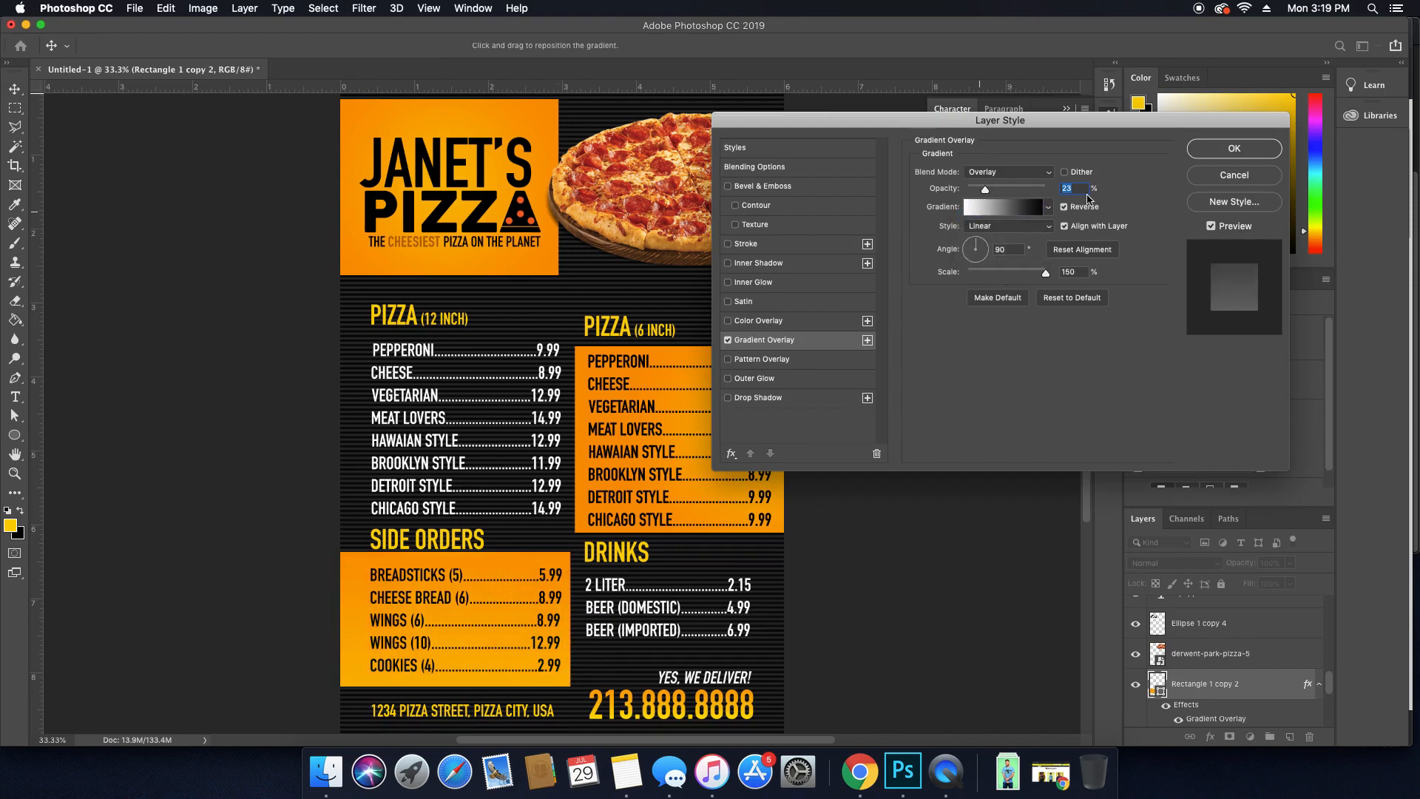
click(1207, 151)
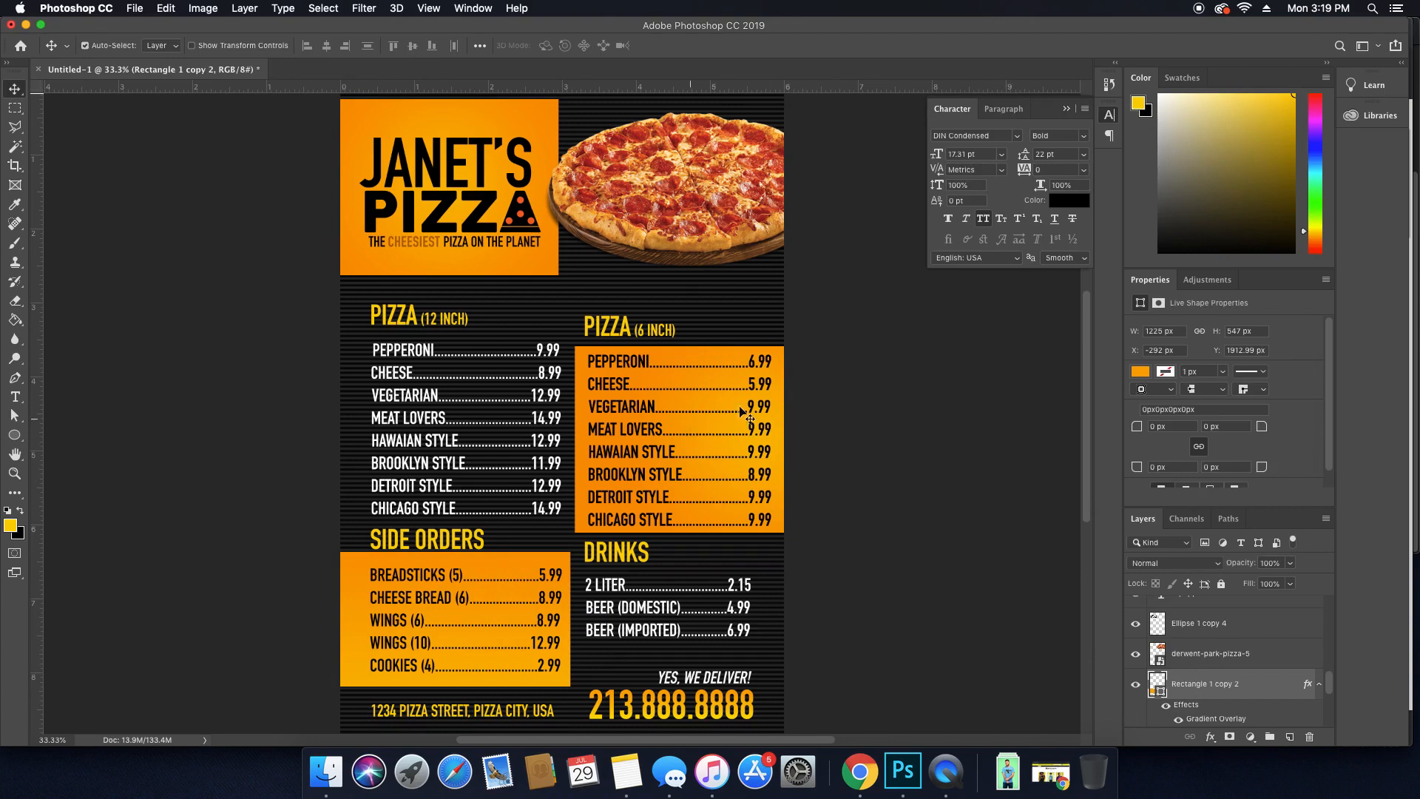
Change the Gradient Overlay of the 6-inch pizza panel to Linear style at 39% opacity.
scroll(1220, 665, down, 2)
click(1183, 685)
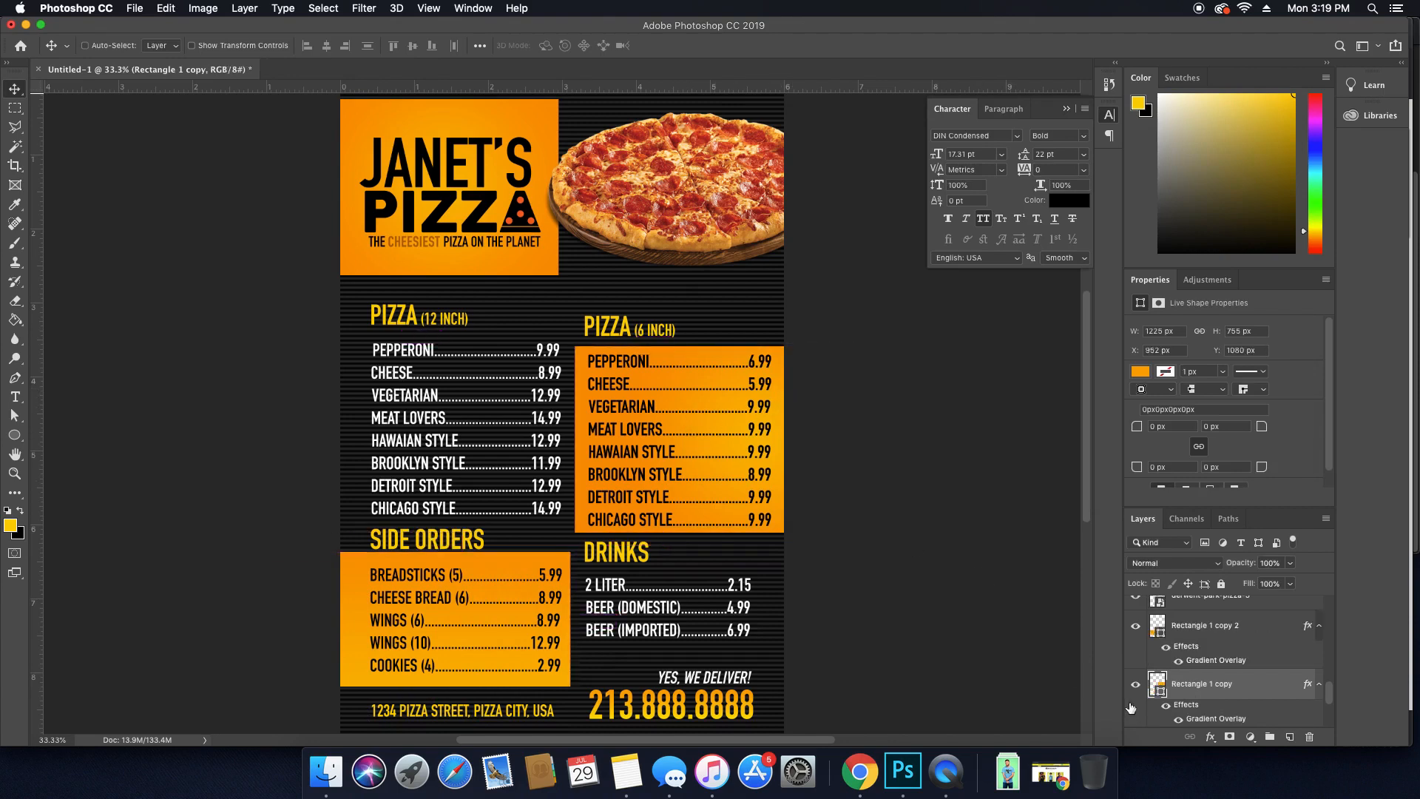
double_click(1218, 720)
click(1032, 226)
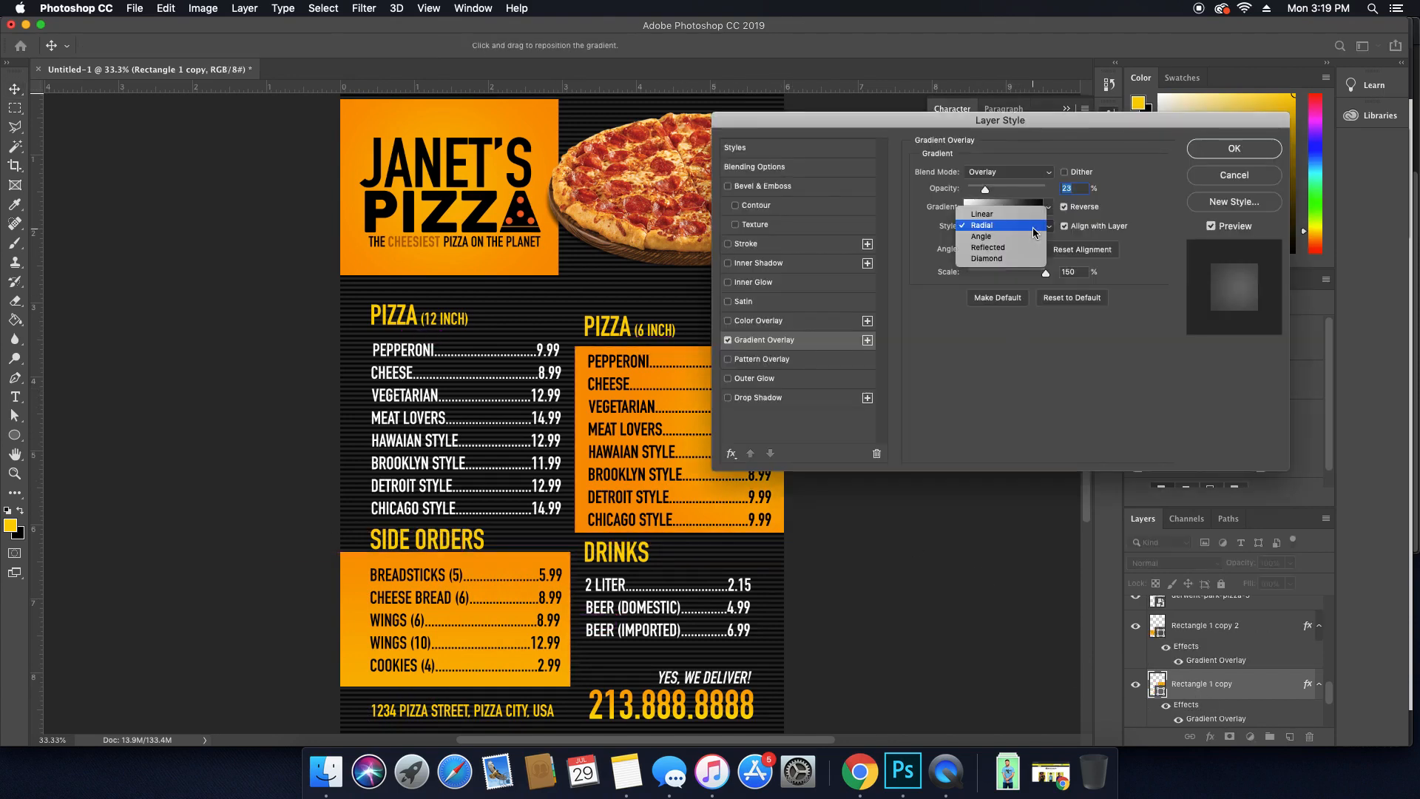
click(1025, 217)
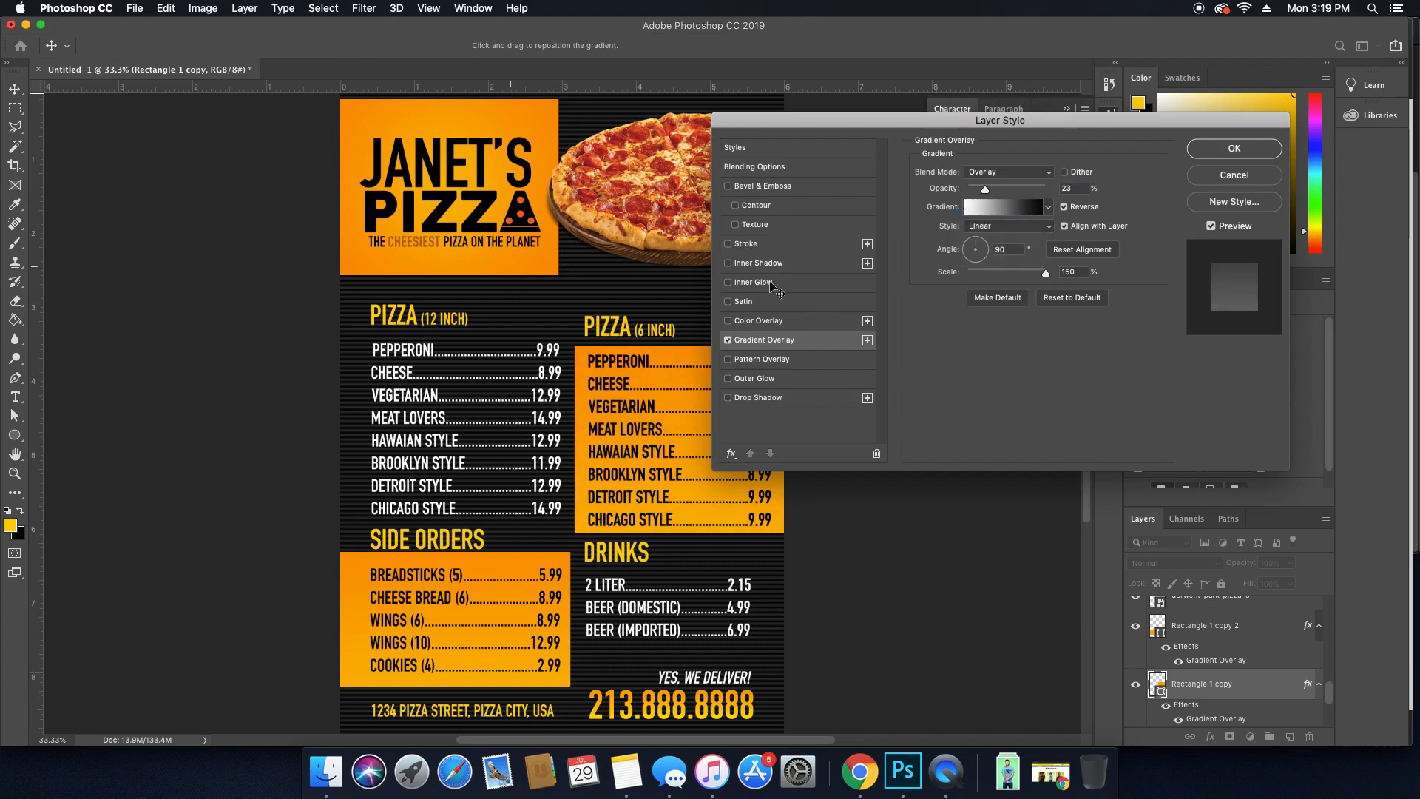
drag(986, 193, 998, 193)
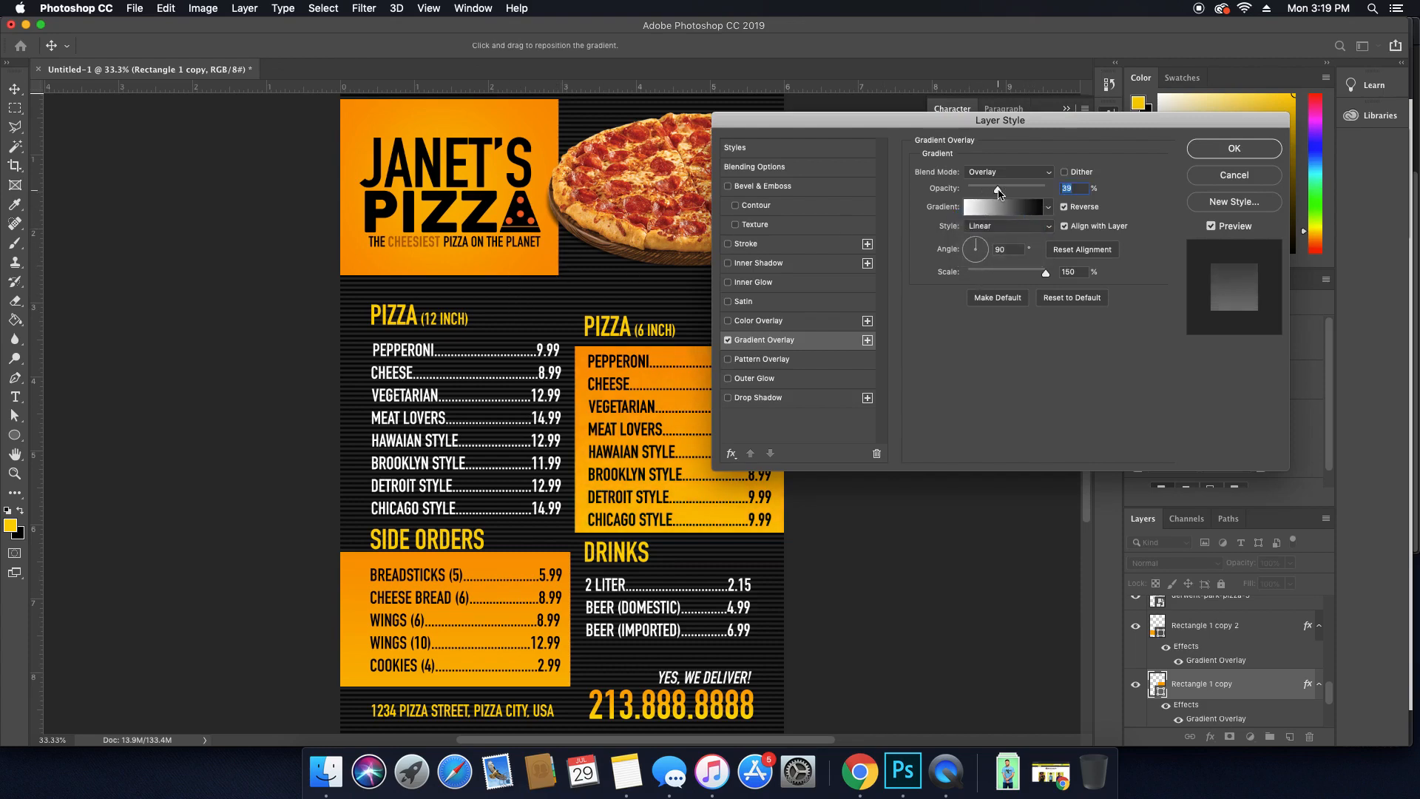
click(1222, 149)
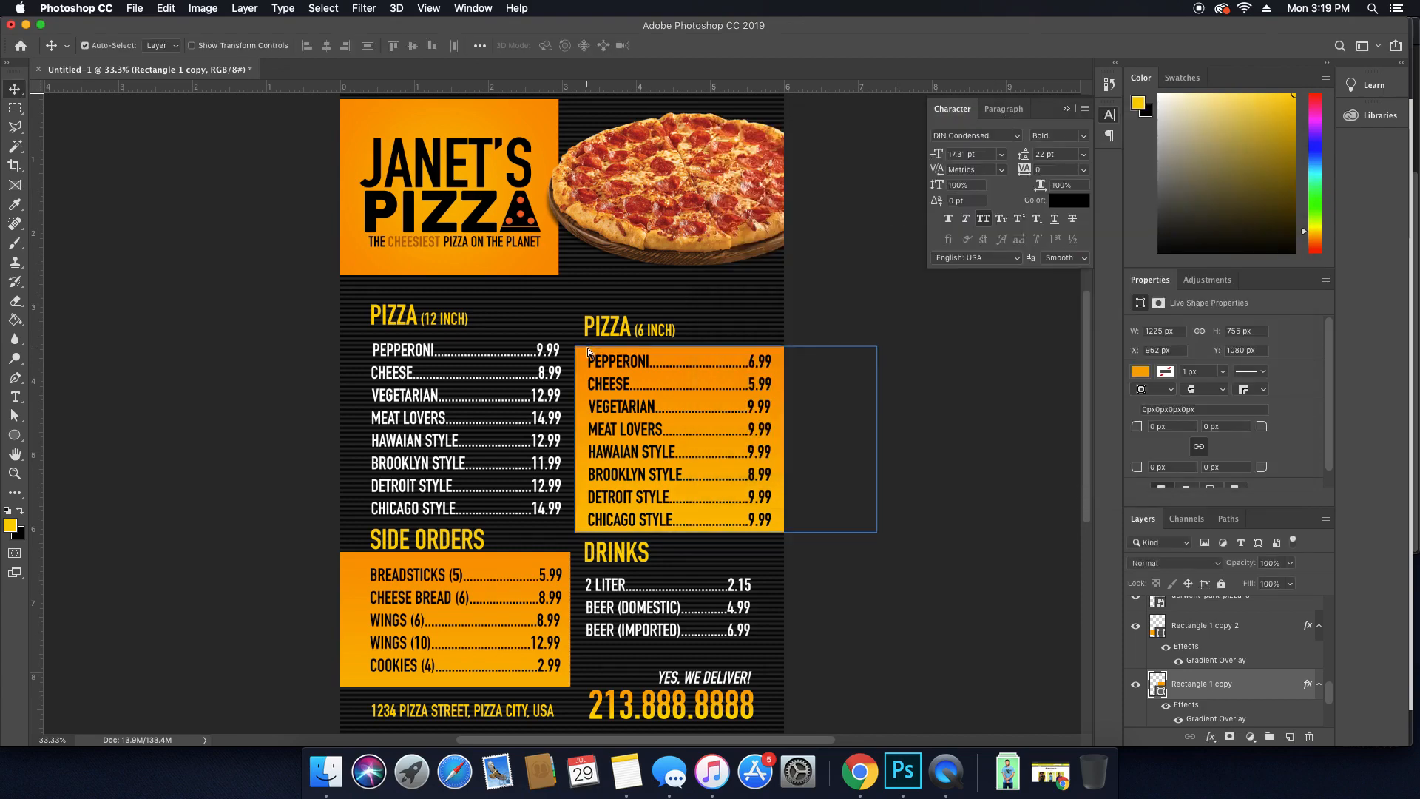
key(super+minus)
key(super+plus)
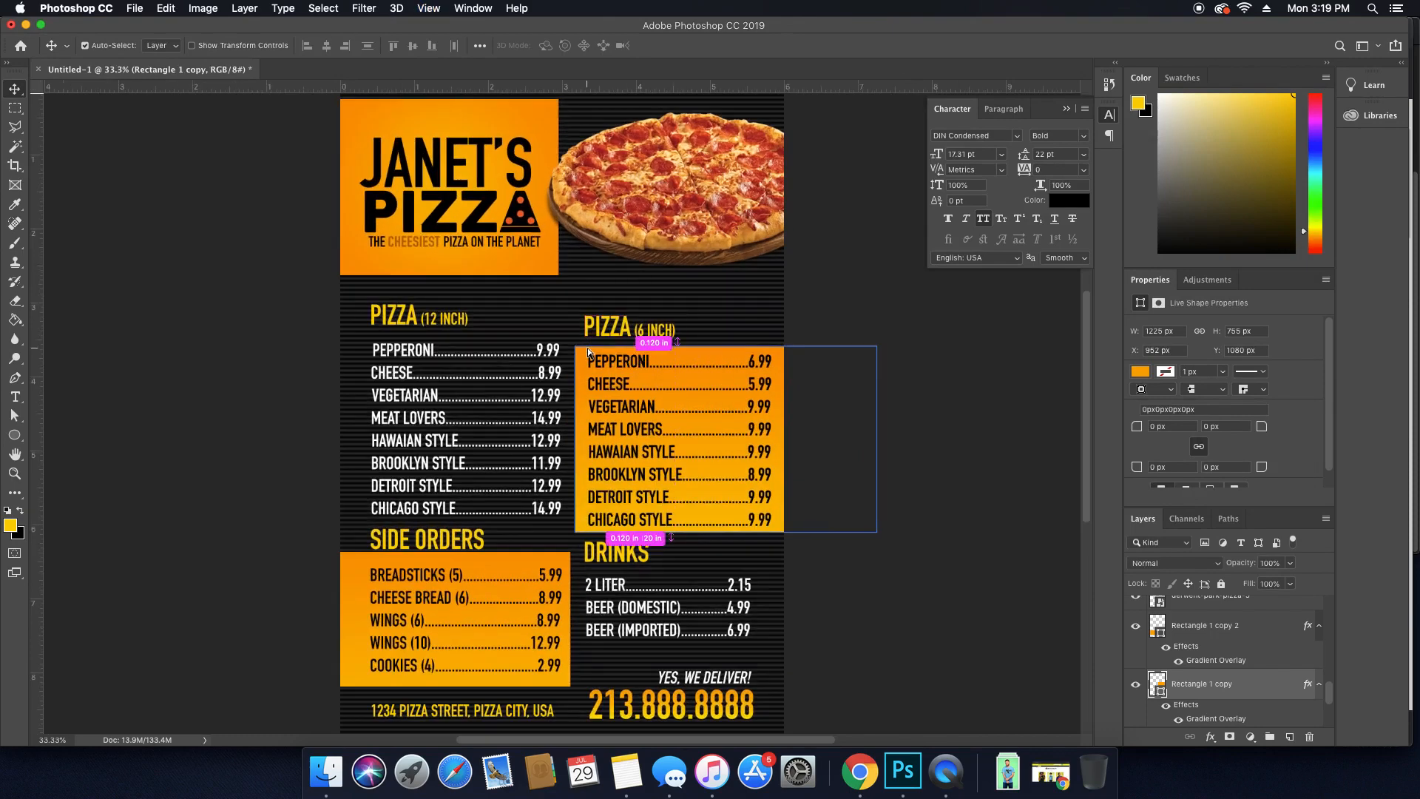
click(873, 293)
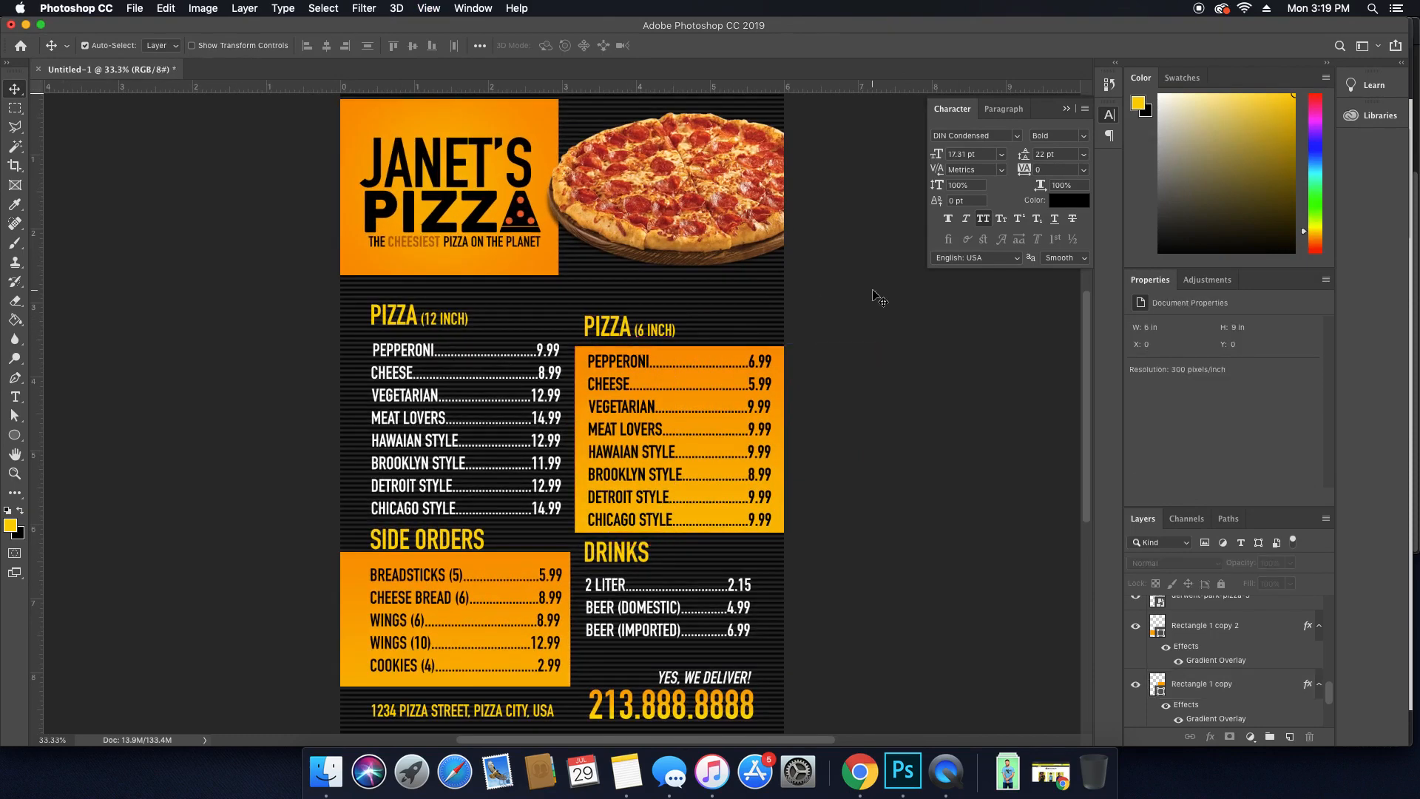
Shorten the side orders panel from its upper edge to 507 px high and nudge it up to Y 1933 px.
key(super+minus)
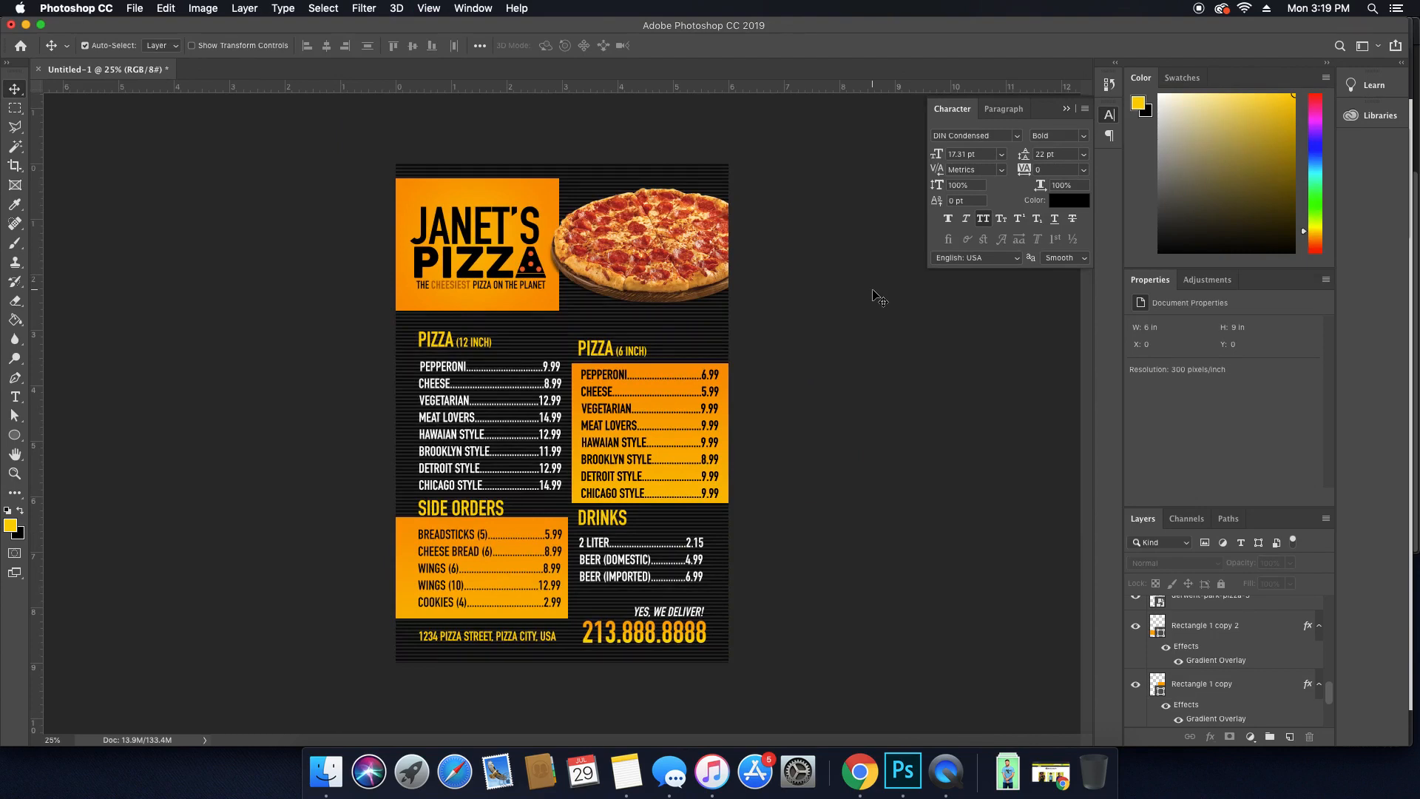
click(405, 562)
key(super+t)
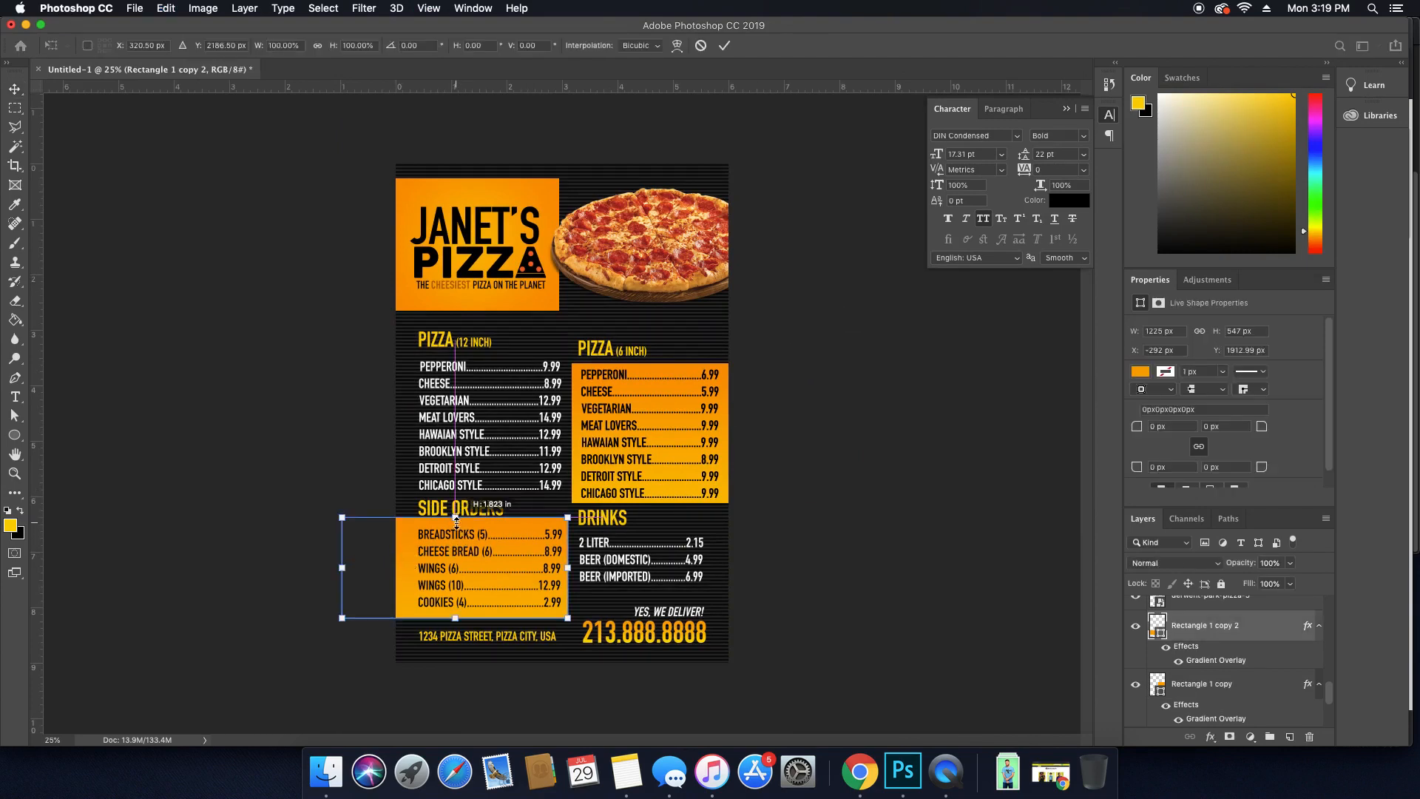
drag(455, 519, 455, 525)
key(Return)
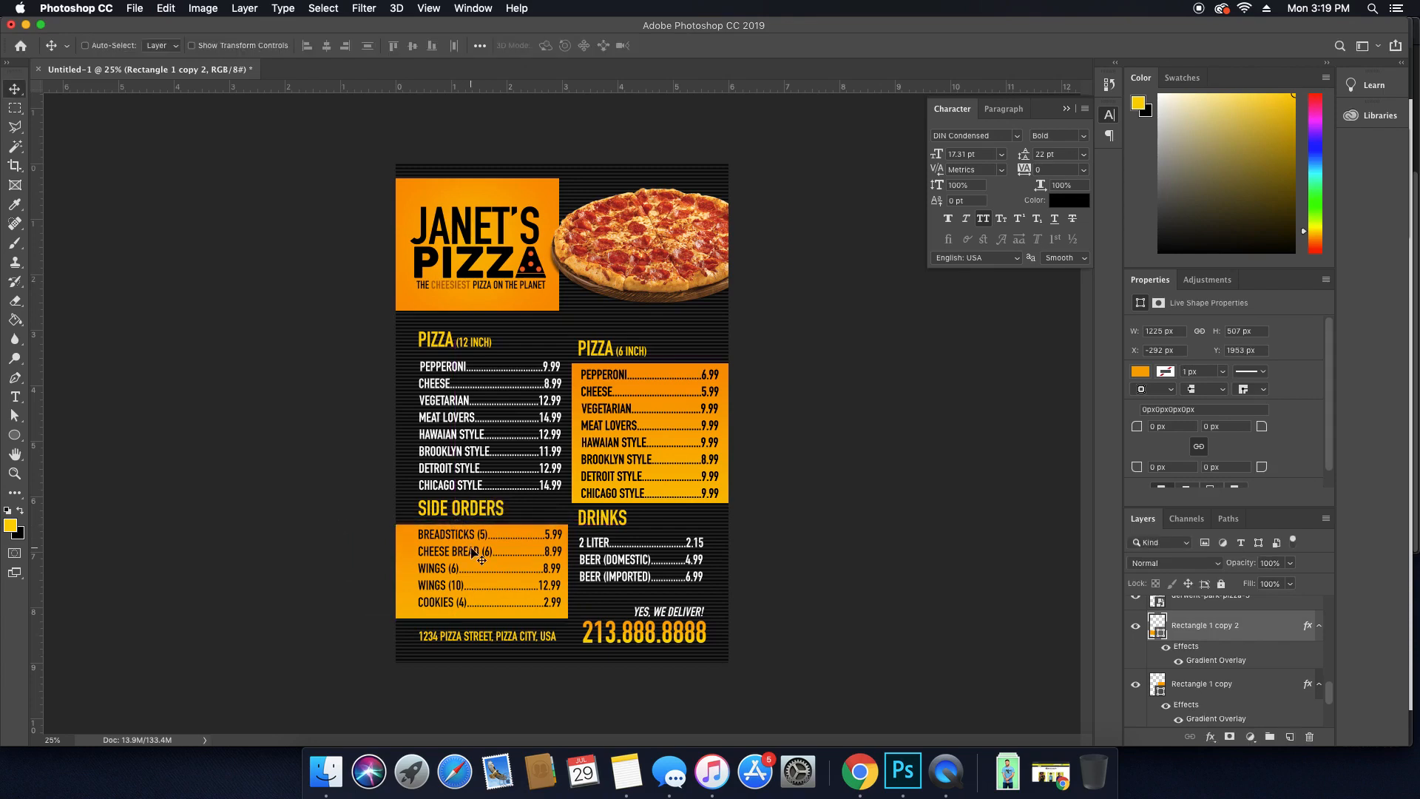
key(shift+Up)
key(shift+Up)
key(super+plus)
key(super+plus)
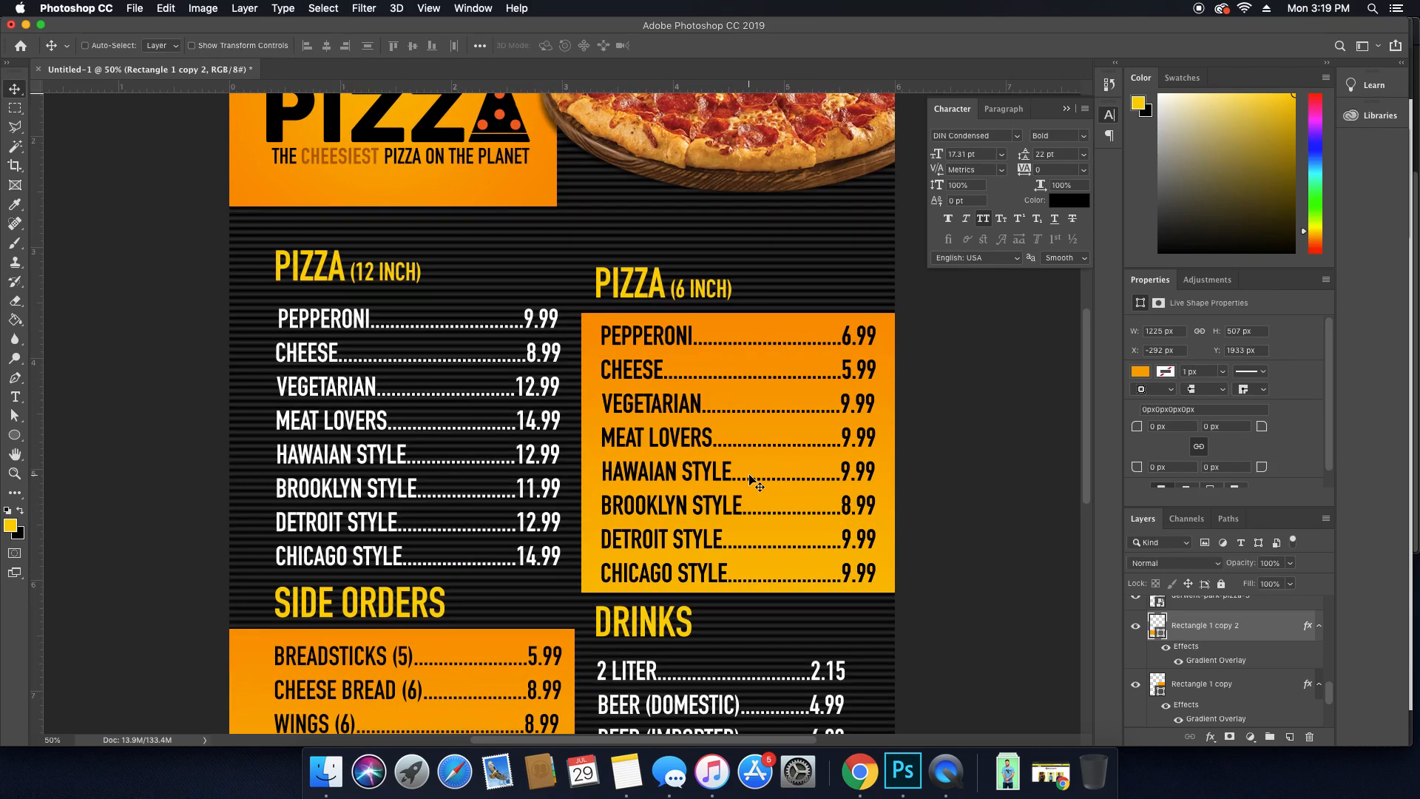
key(super+minus)
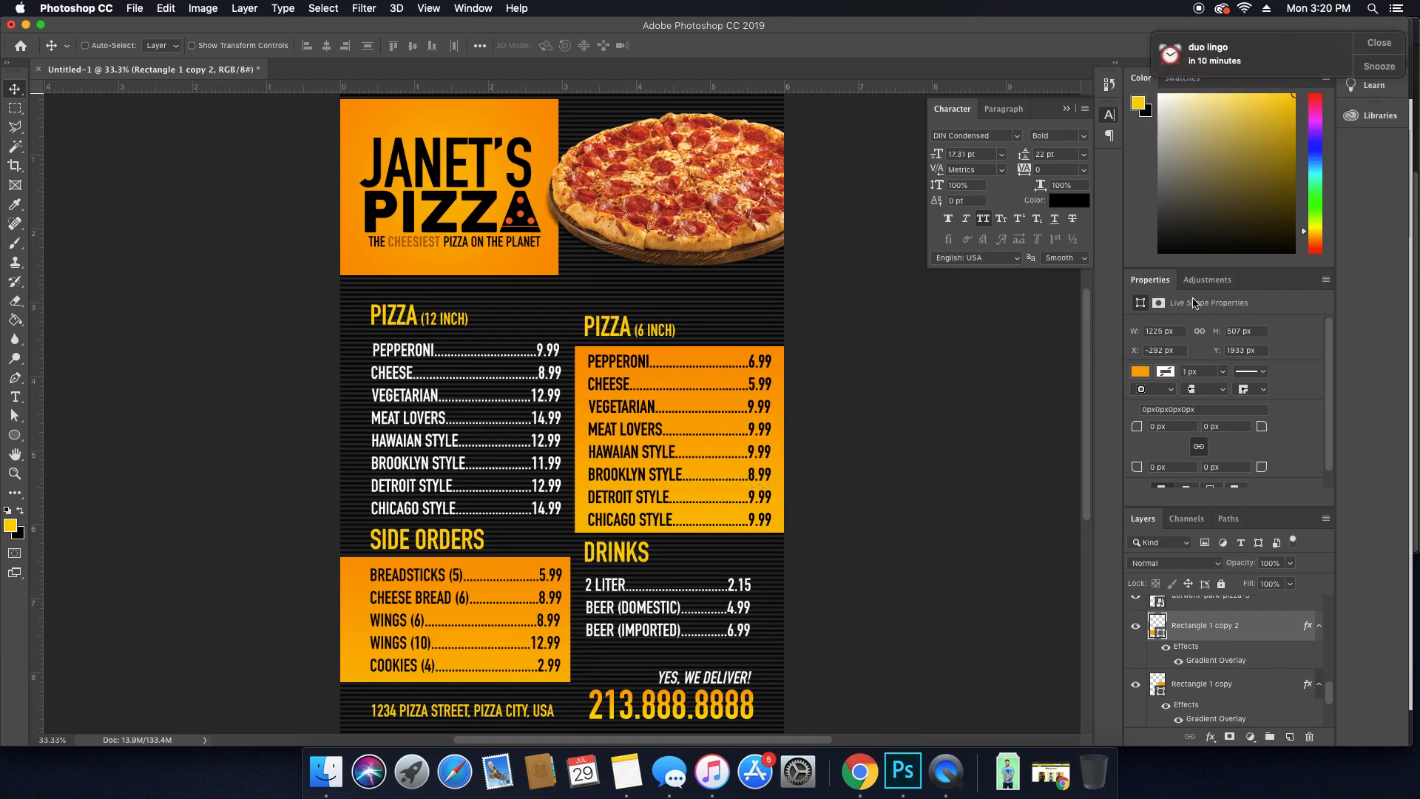
click(1379, 44)
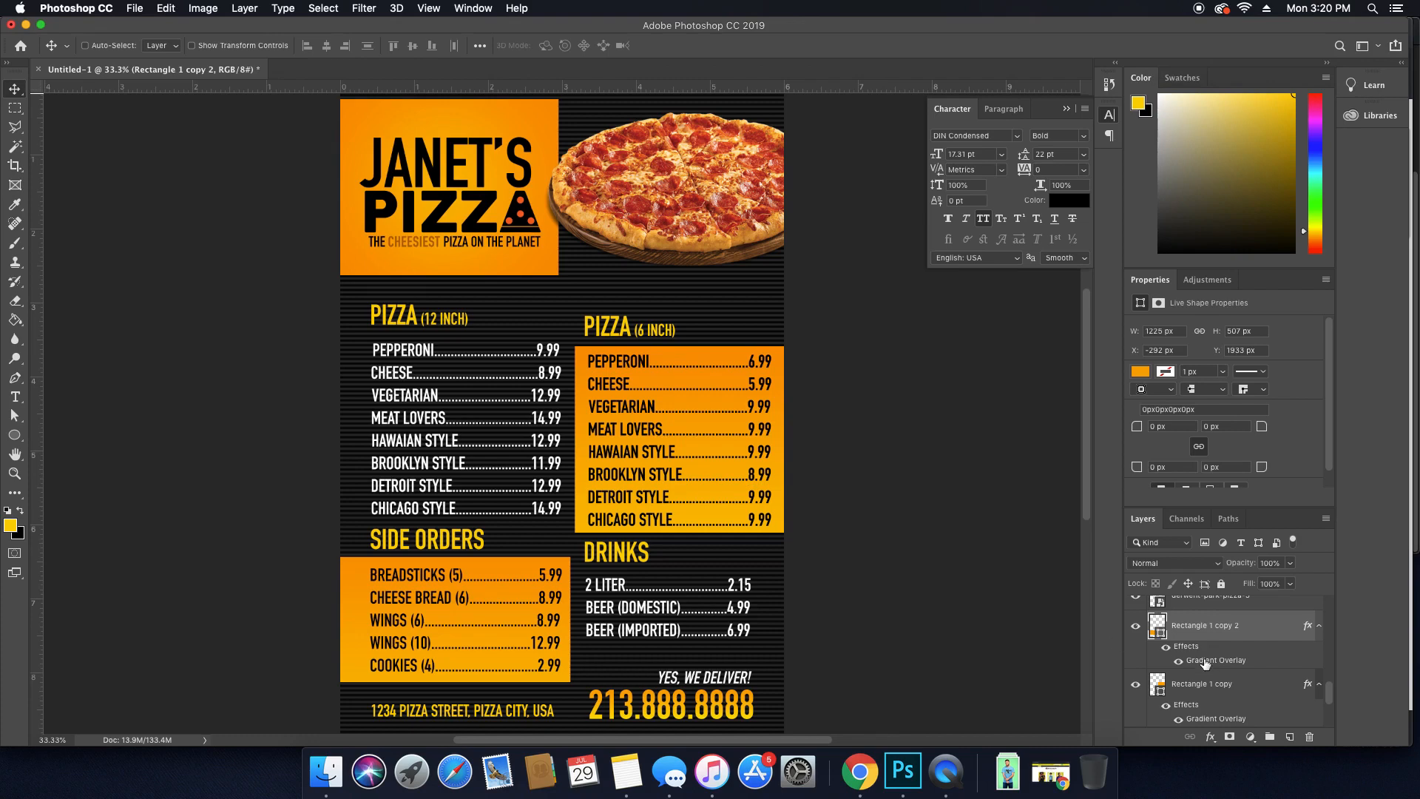
Group the orange rectangles with the scanlines layer, and hide and reshow the group to compare the menu without them.
scroll(1220, 666, down, 3)
click(1240, 686)
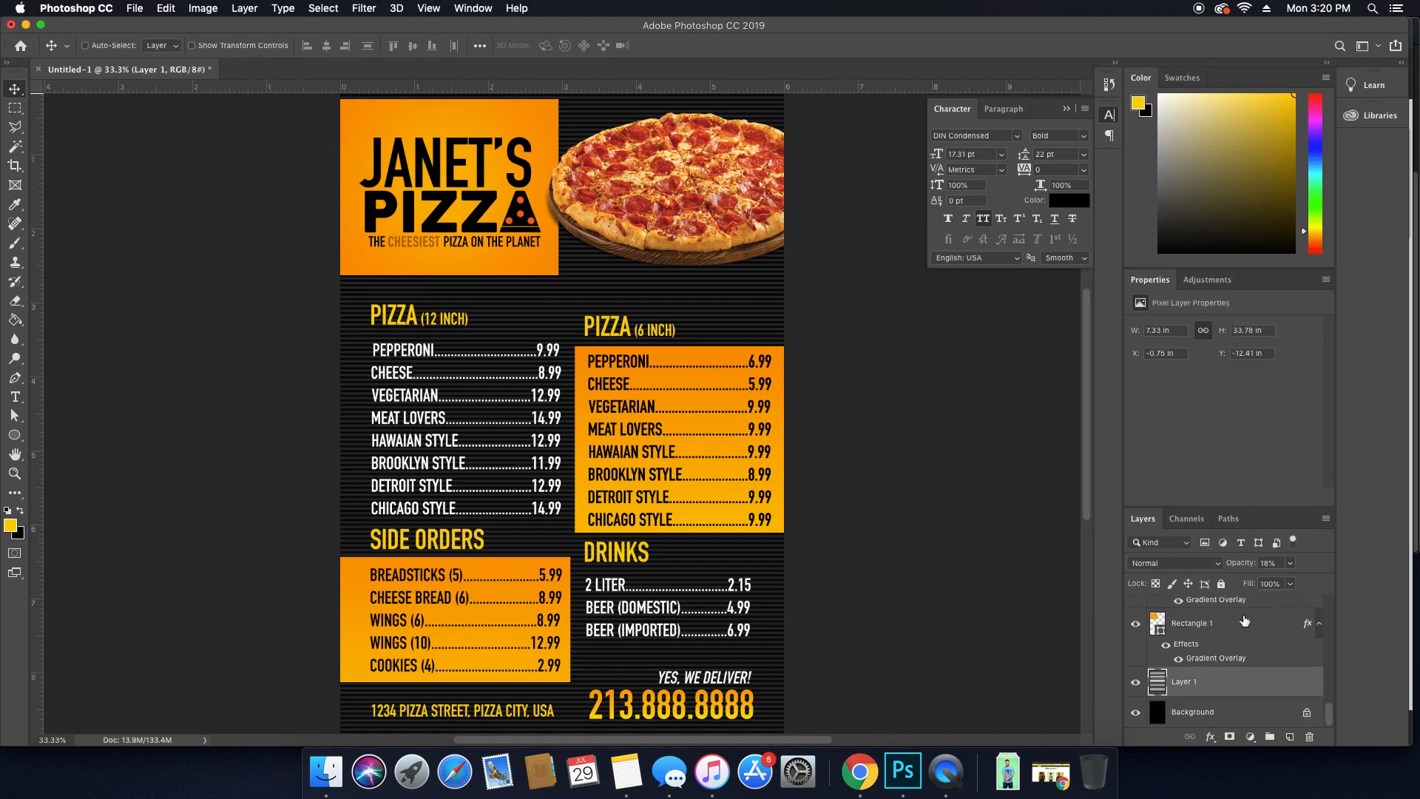
scroll(1244, 629, up, 4)
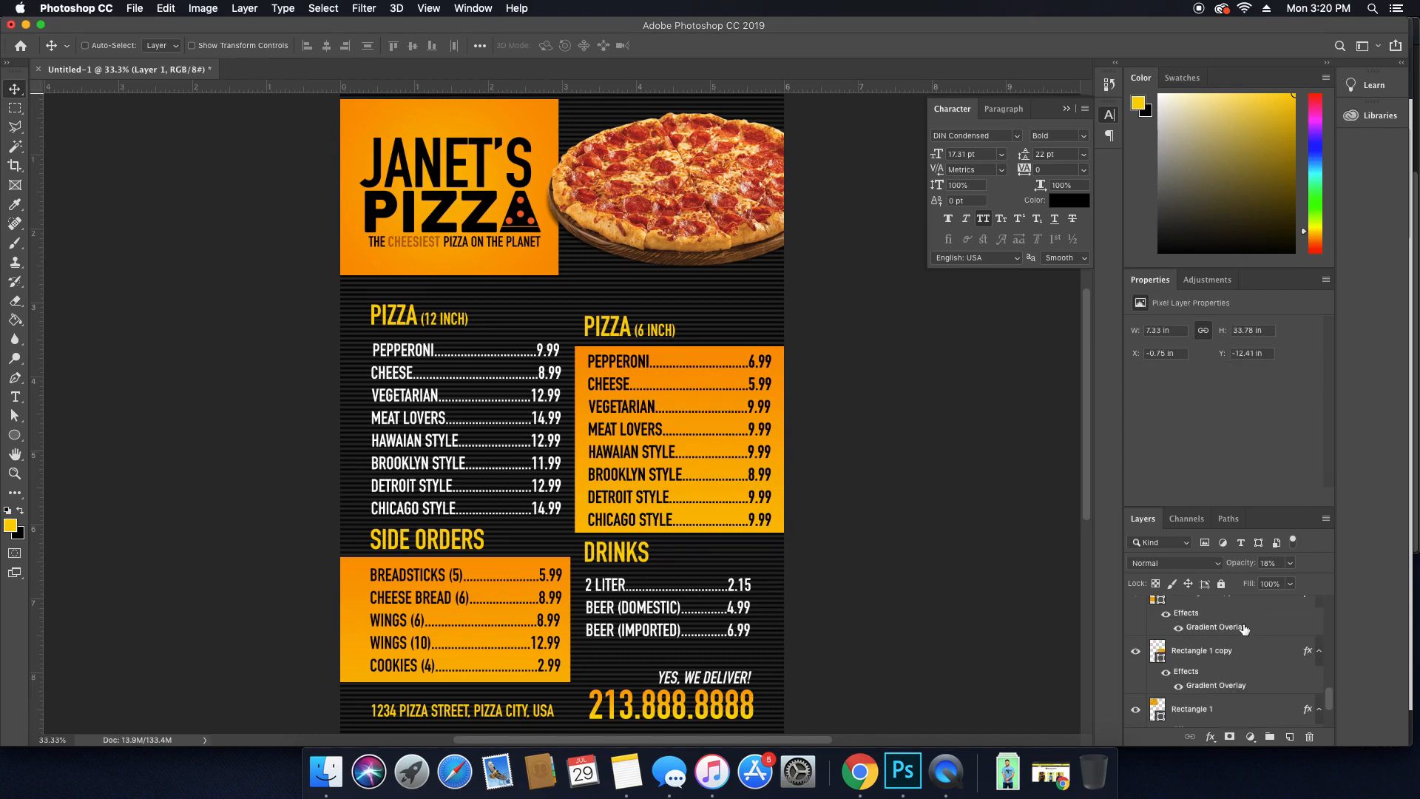
scroll(1244, 629, up, 3)
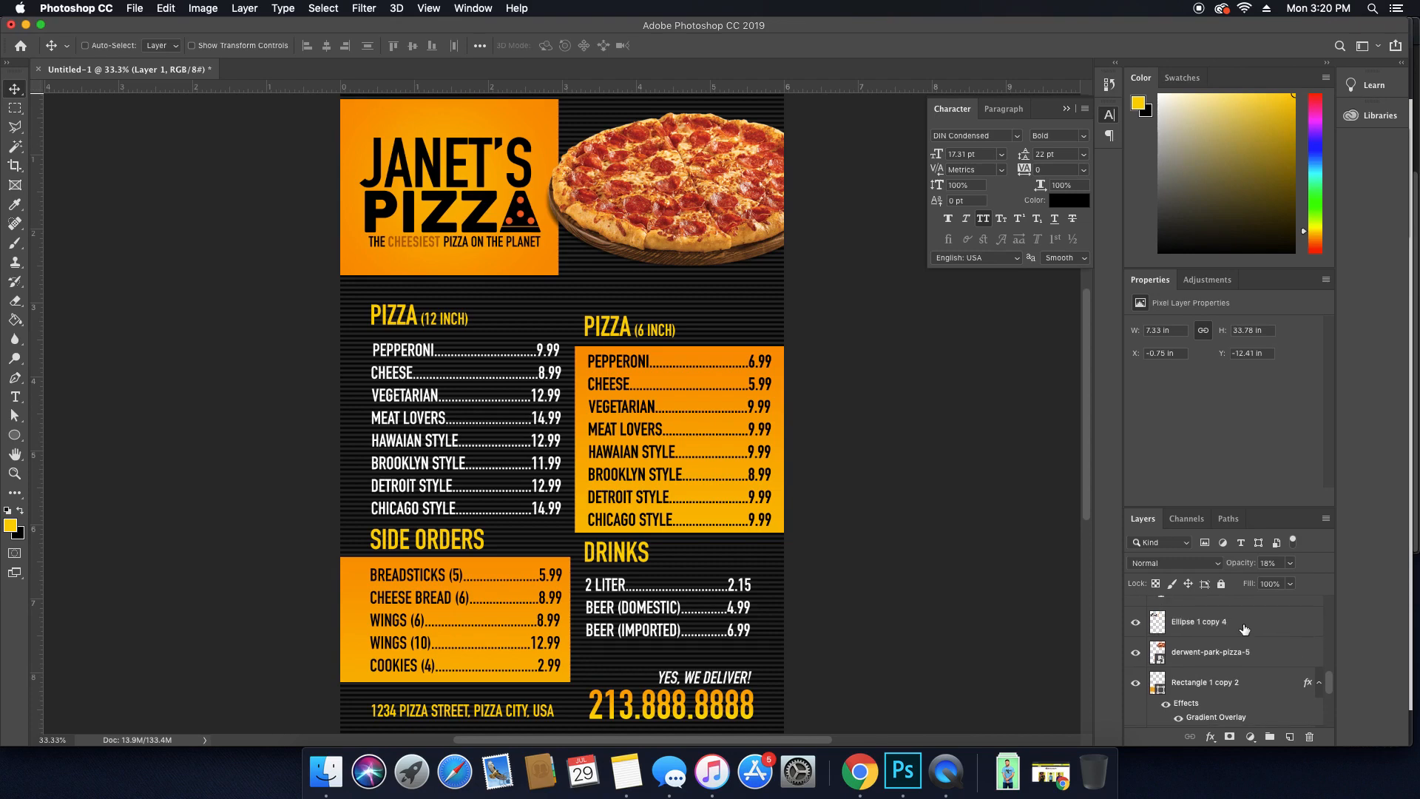
click(1137, 656)
click(1196, 675)
key(super+g)
click(1136, 688)
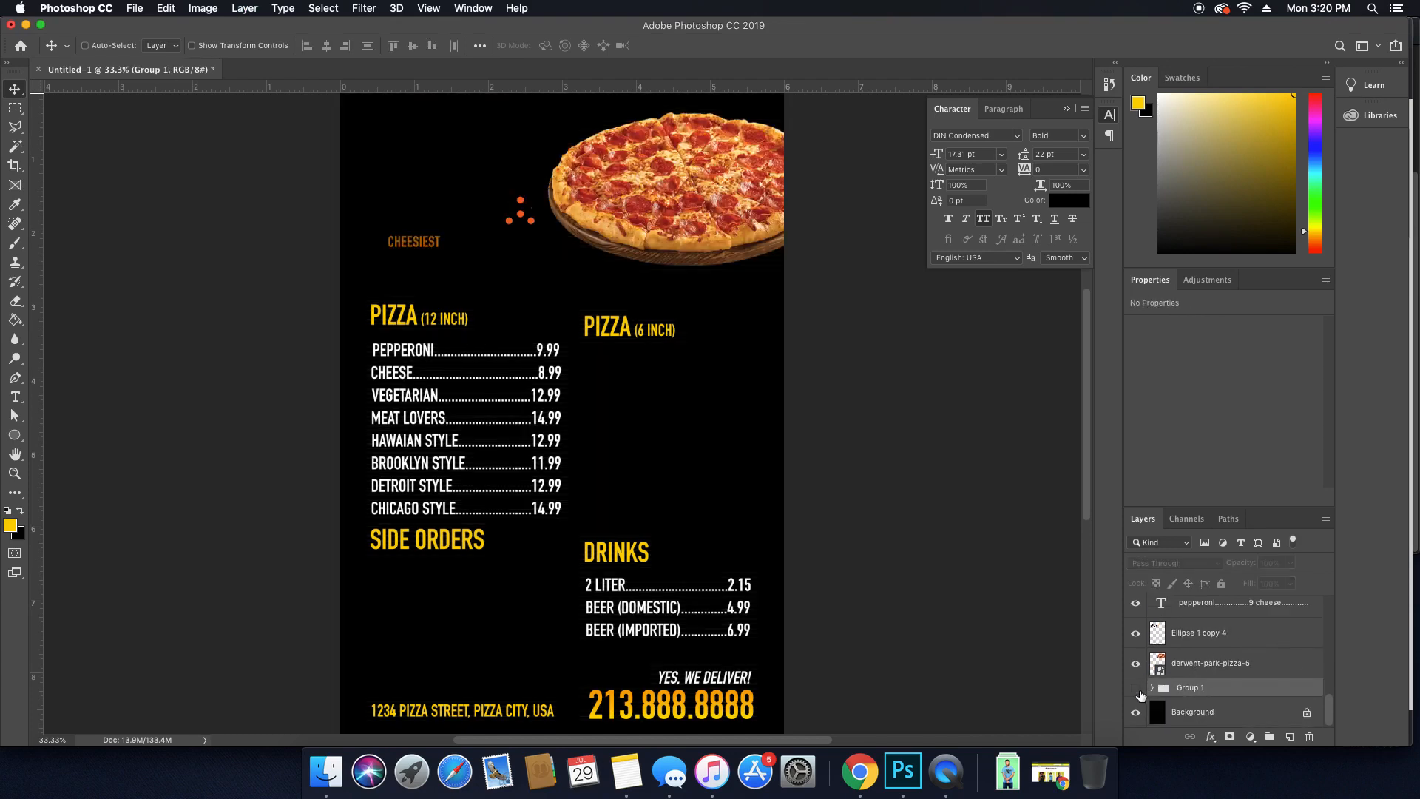
click(1136, 688)
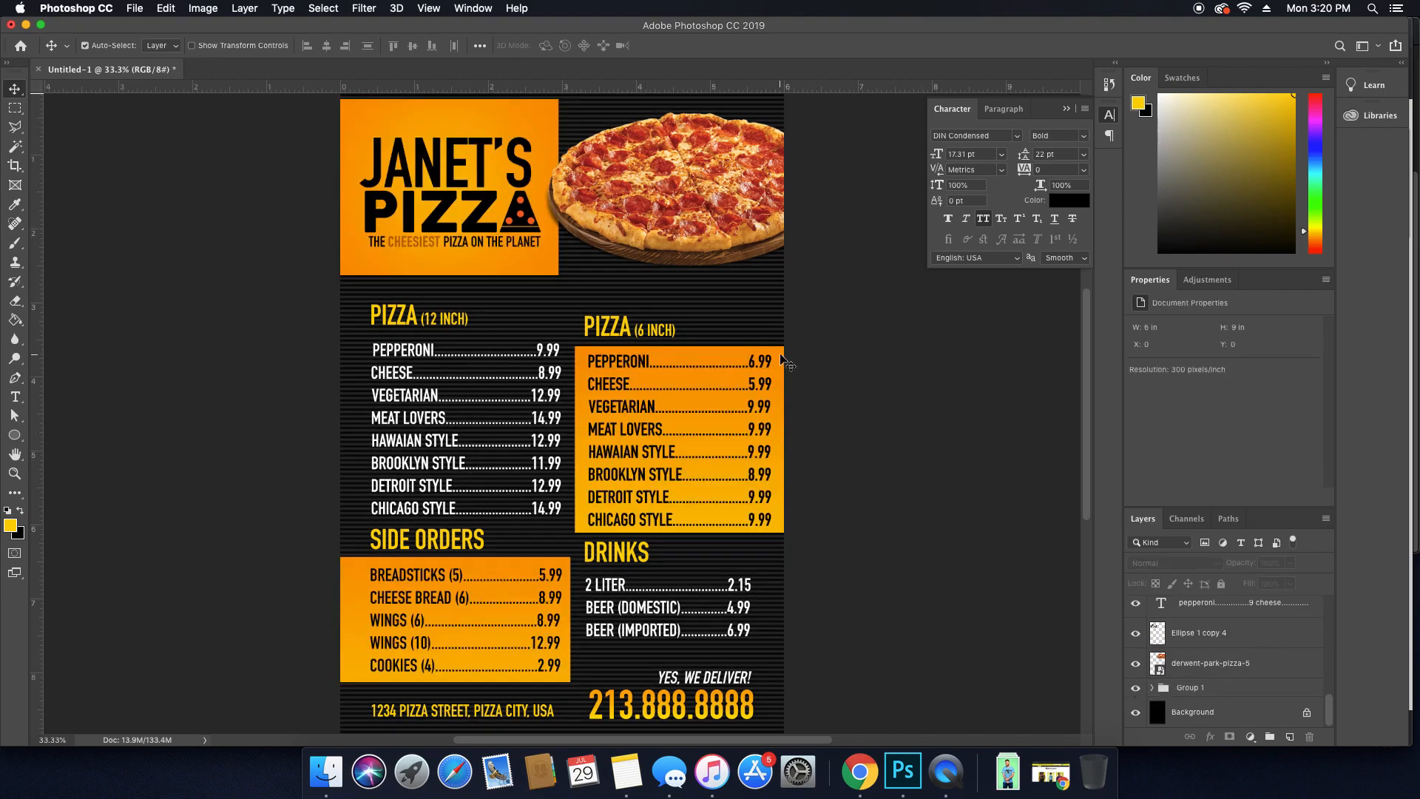
Hide the orange panels behind the 6-inch pizza and side orders lists, and hide the scanlines layer.
click(778, 363)
click(1137, 686)
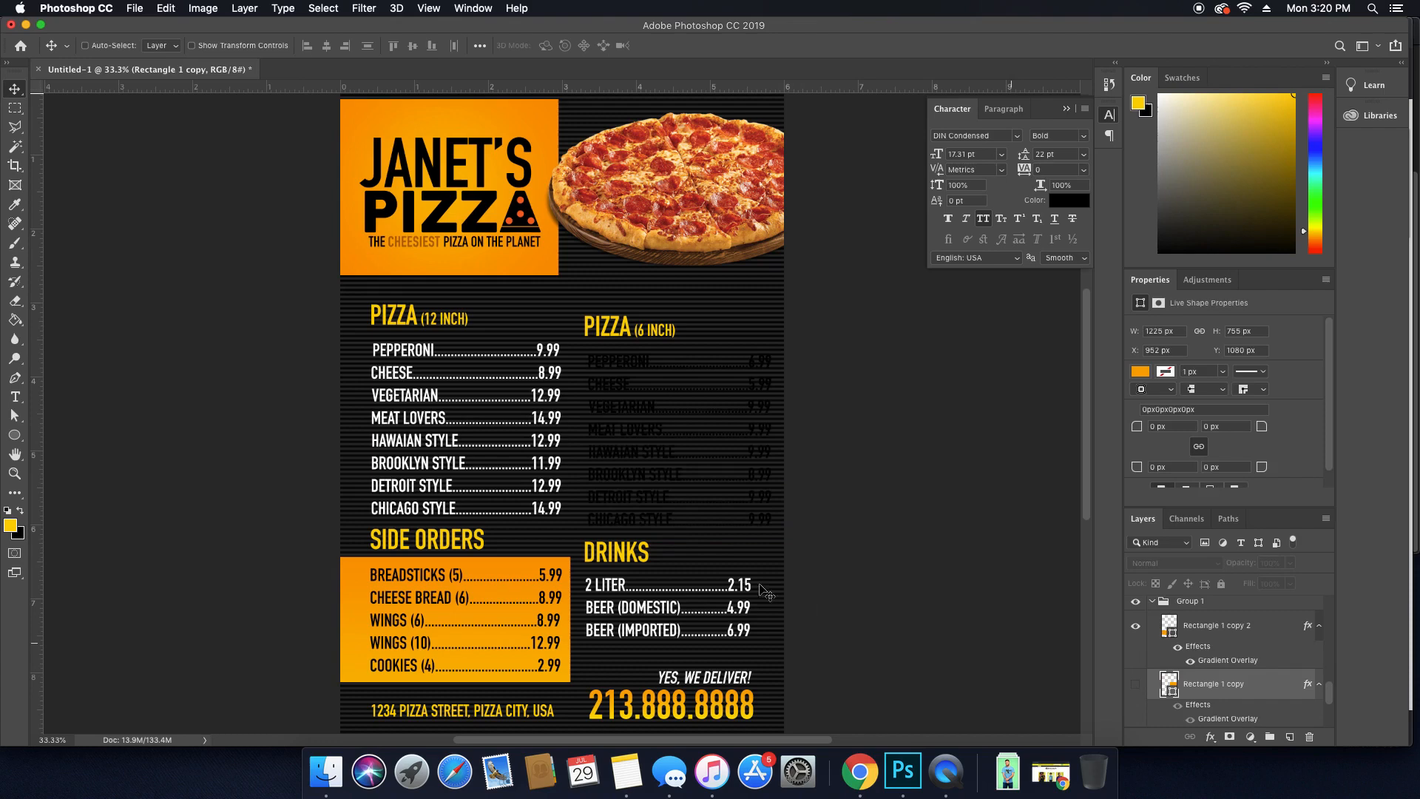
super+click(512, 562)
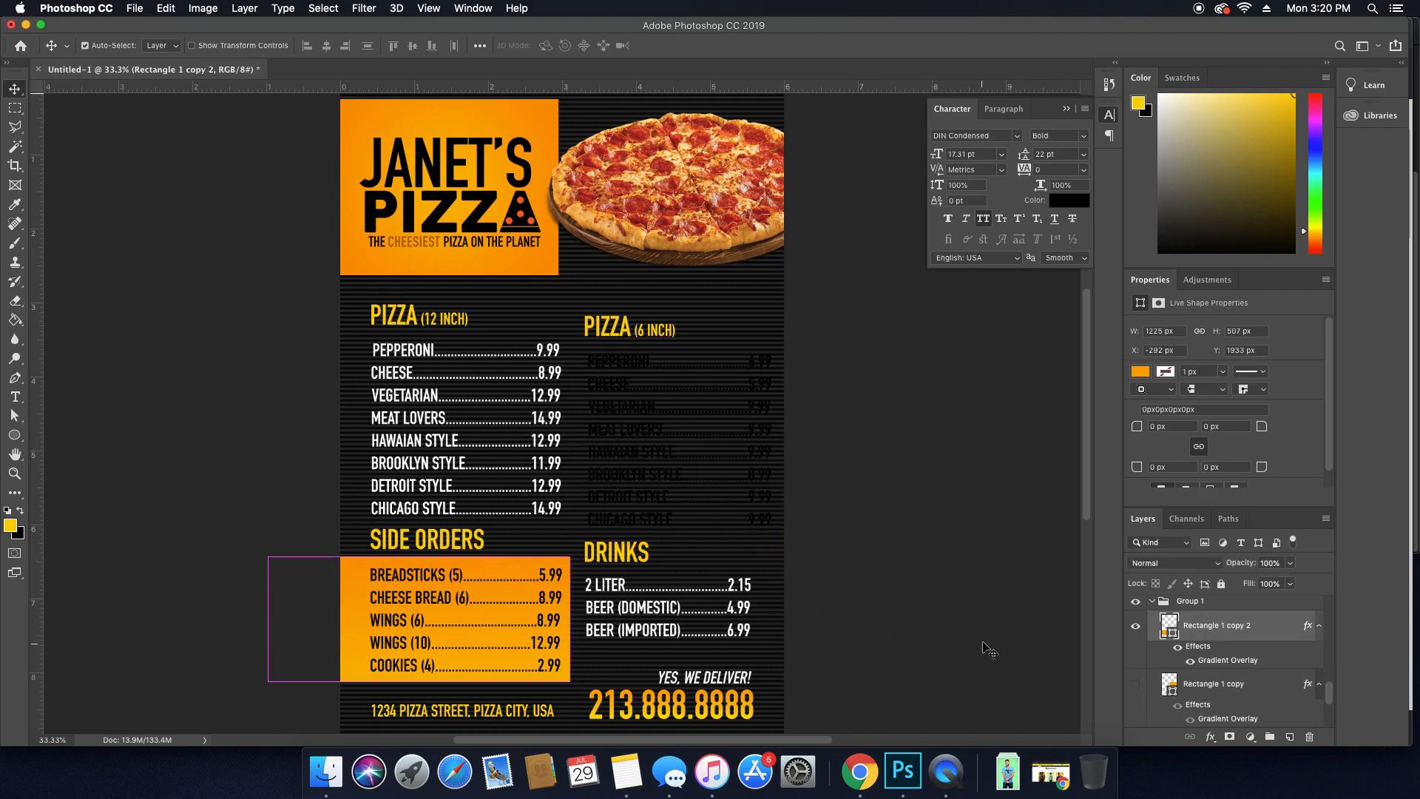
click(1135, 629)
key(super)
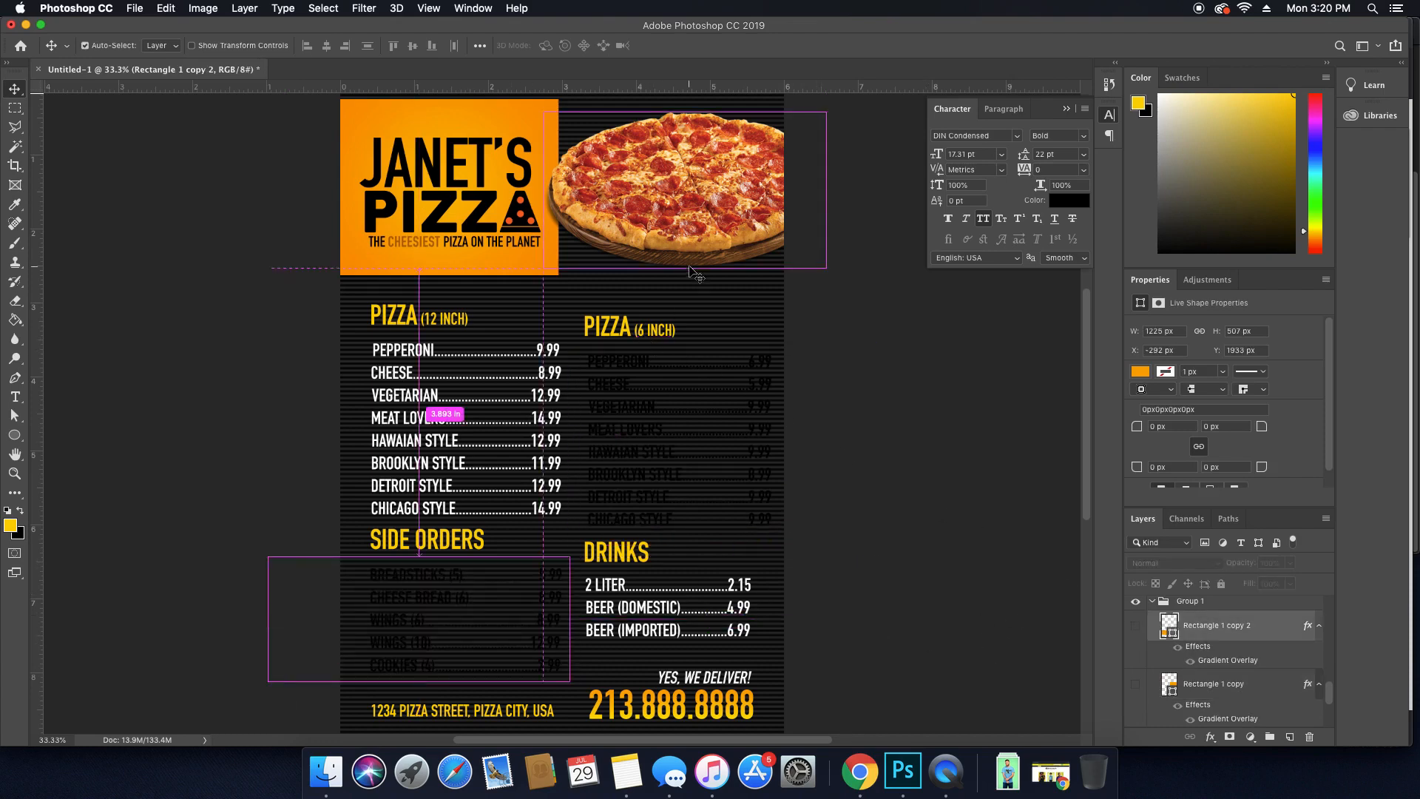
super+click(743, 301)
click(1135, 714)
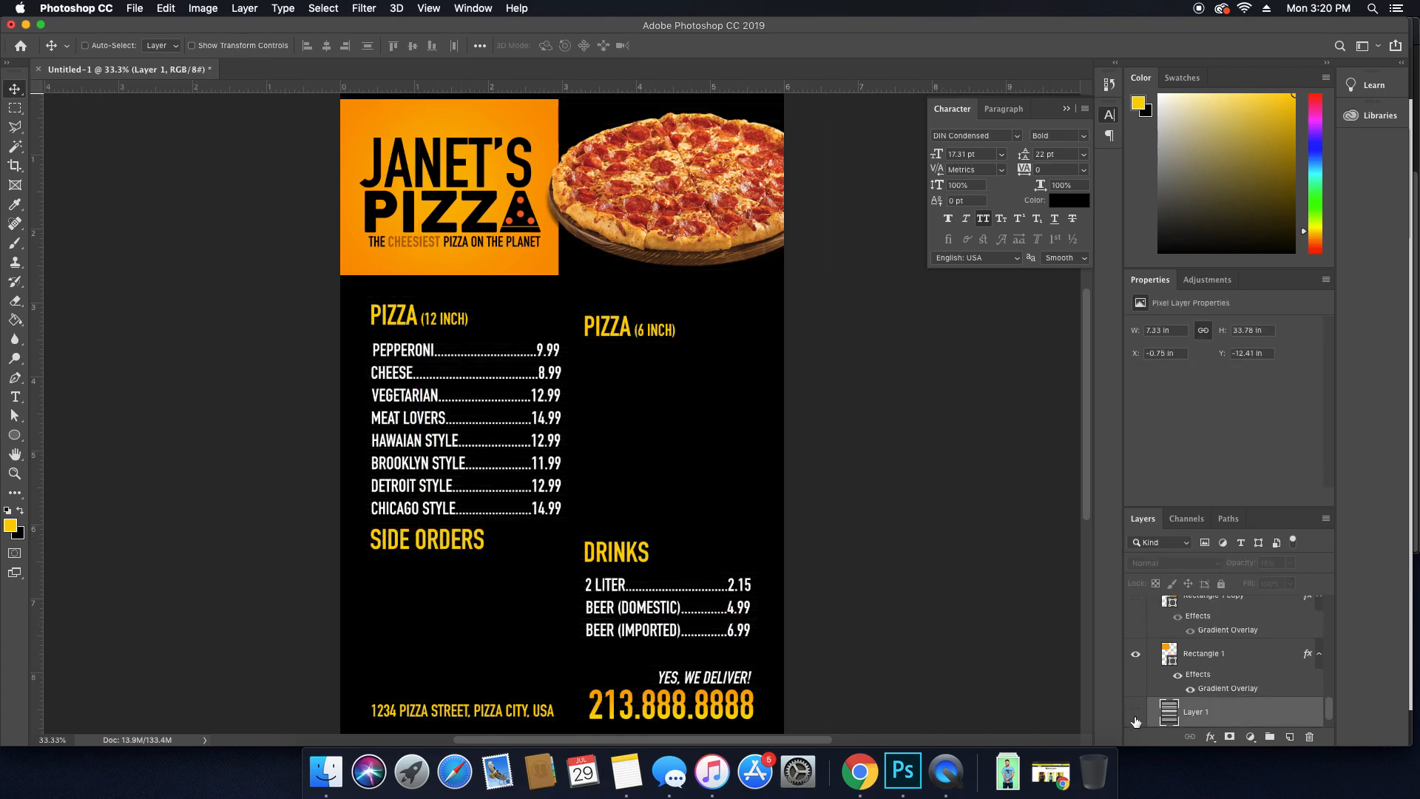
Fill the Background layer with a muted tan color.
scroll(1161, 710, down, 1)
click(1183, 716)
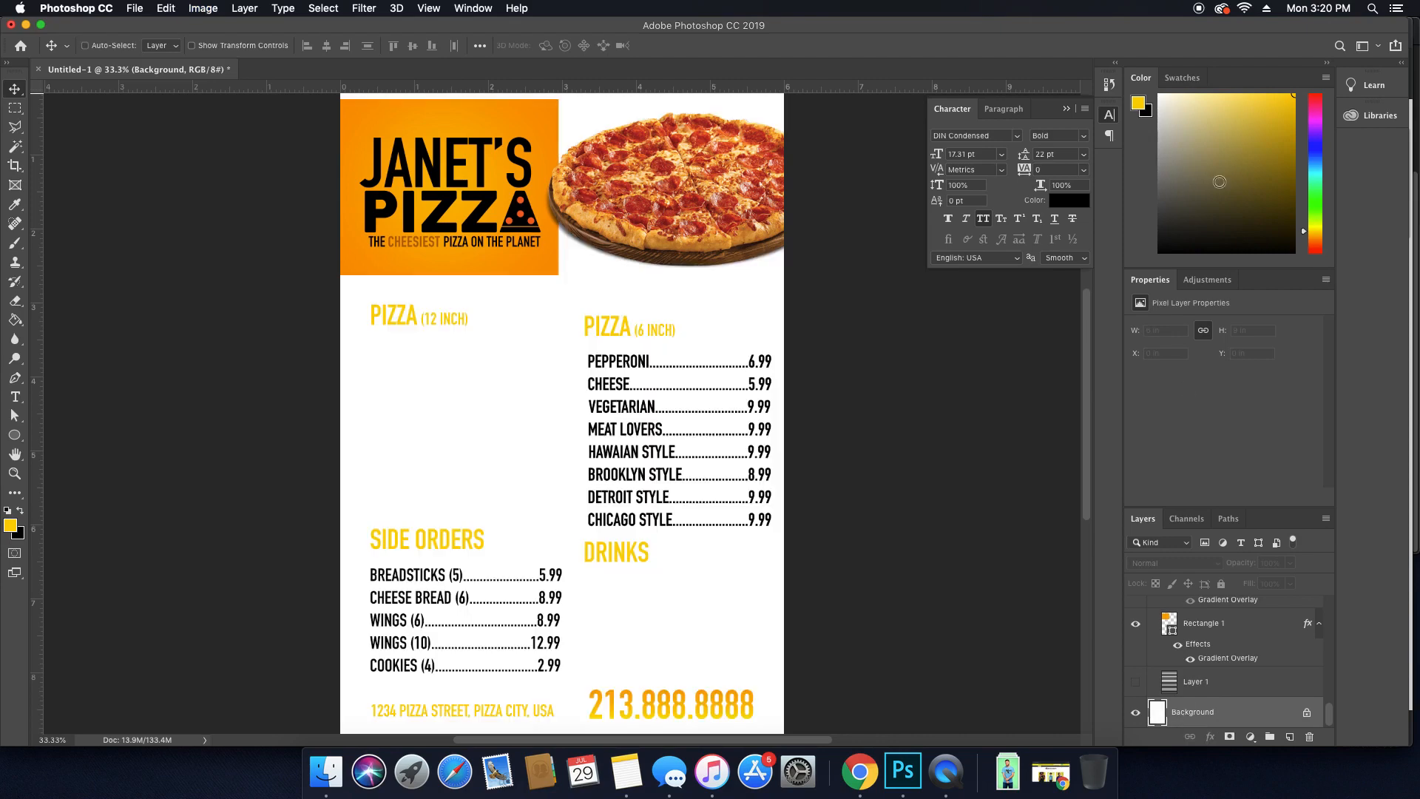
drag(1225, 135, 1210, 140)
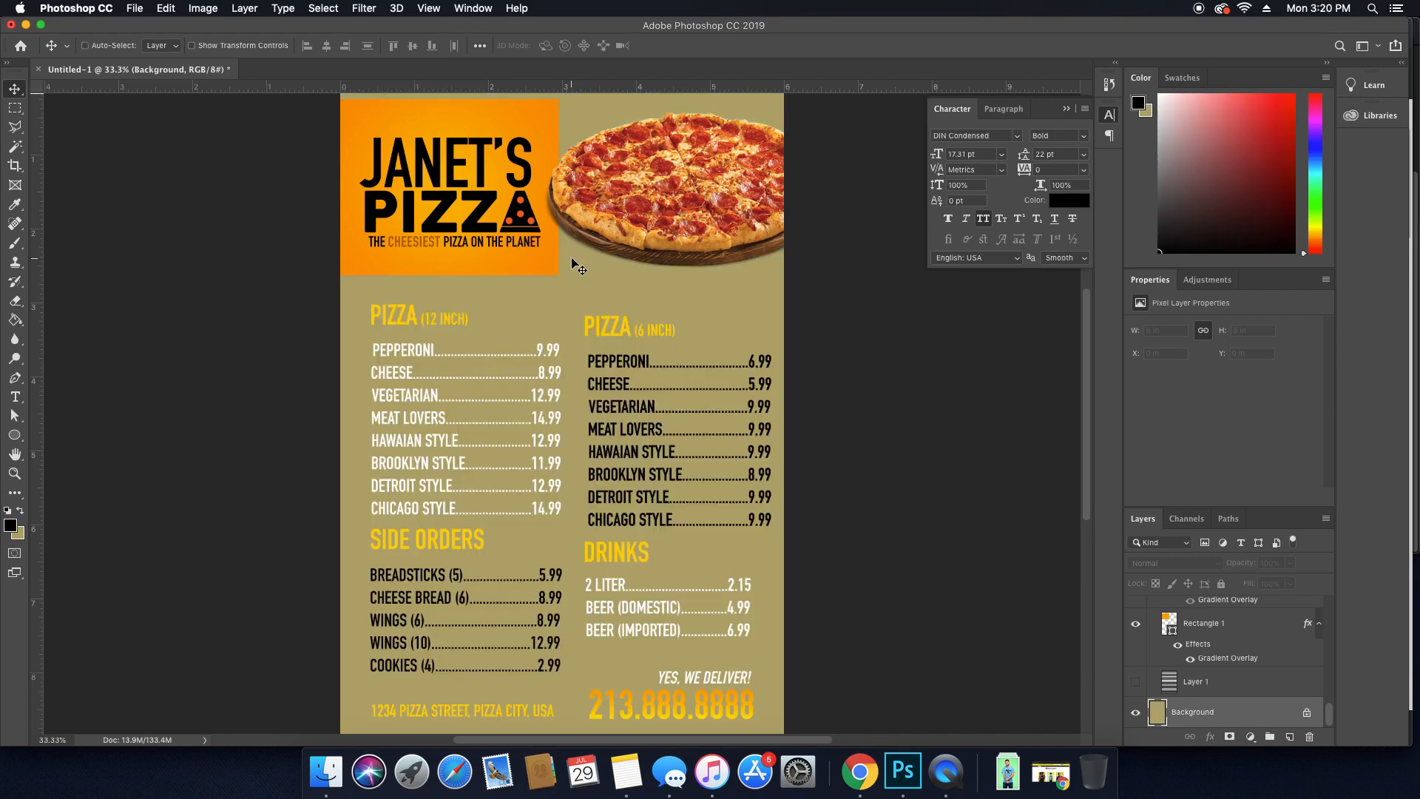
Color the phone number and the street address line black.
click(614, 705)
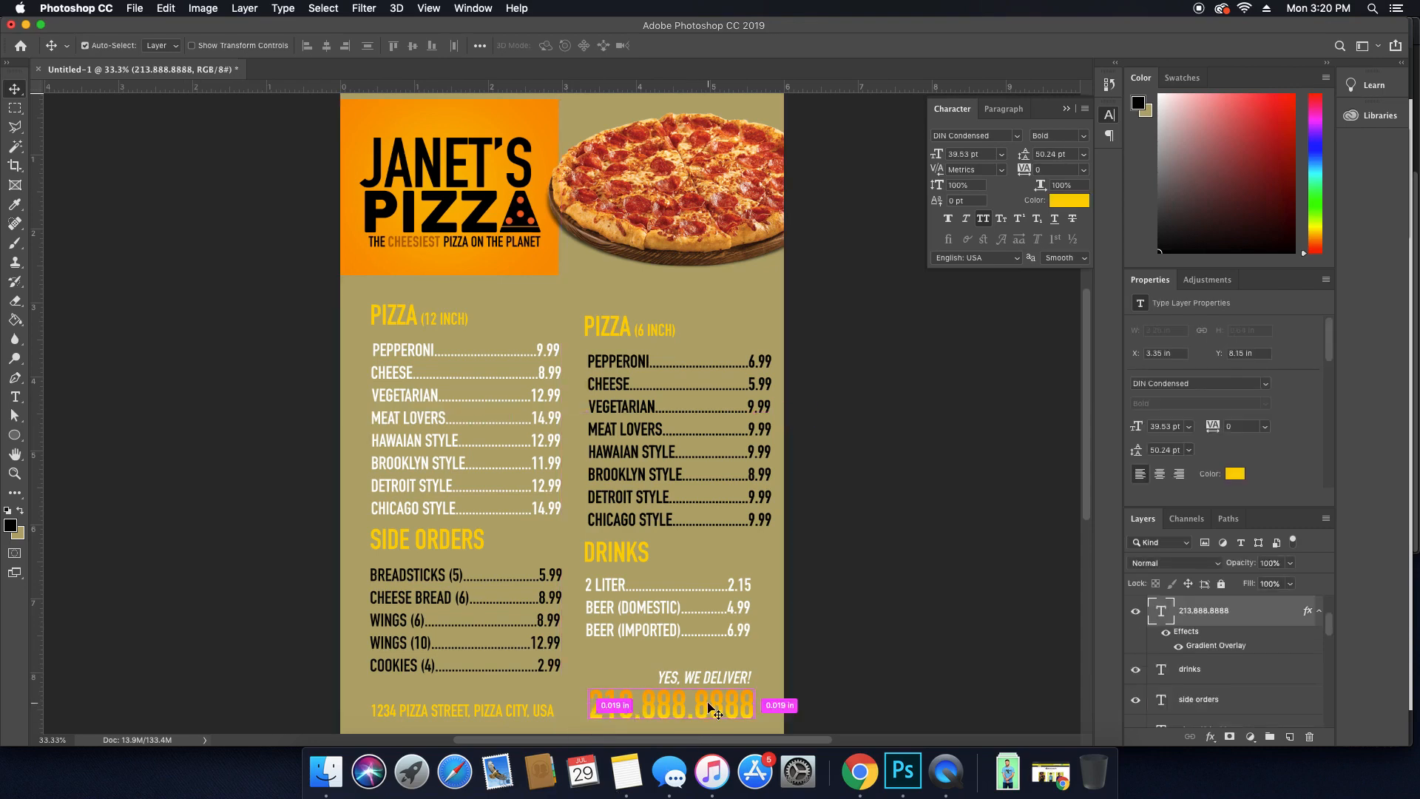
key(x)
key(super+BackSpace)
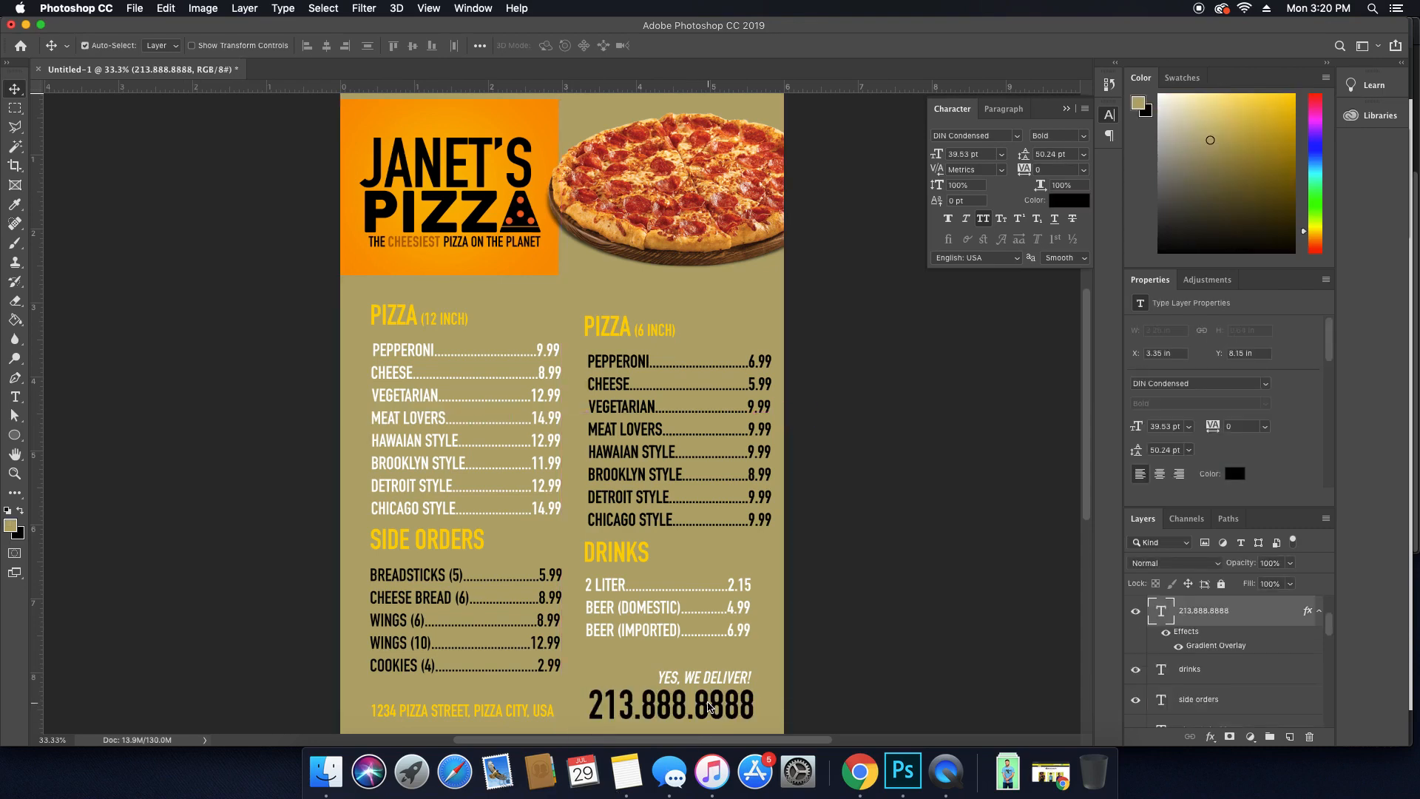
click(548, 714)
key(super+BackSpace)
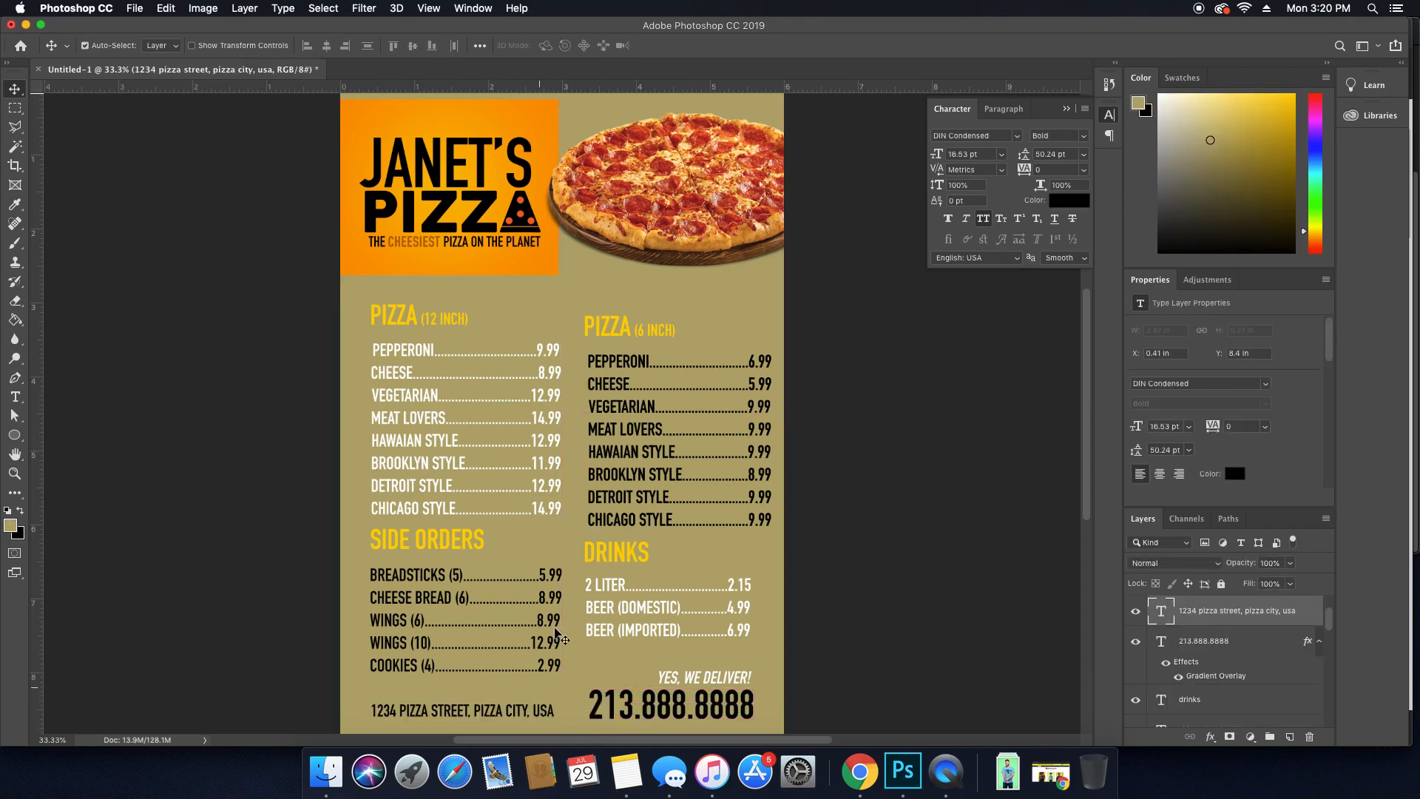
Color the Drinks, Side Orders, Pizza (12 inch) and Pizza (6 inch) headings black.
click(617, 551)
key(super+BackSpace)
click(453, 540)
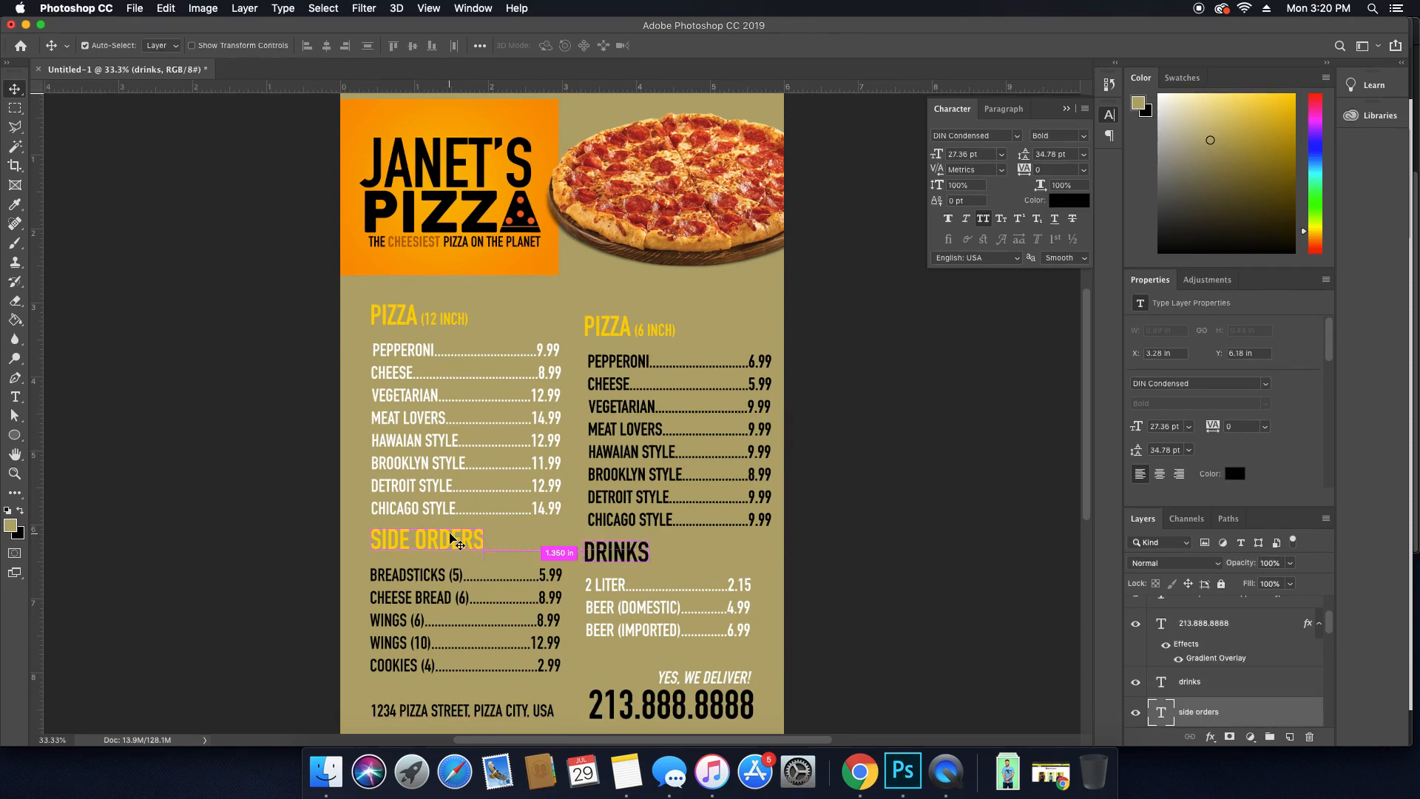
key(super+BackSpace)
click(392, 318)
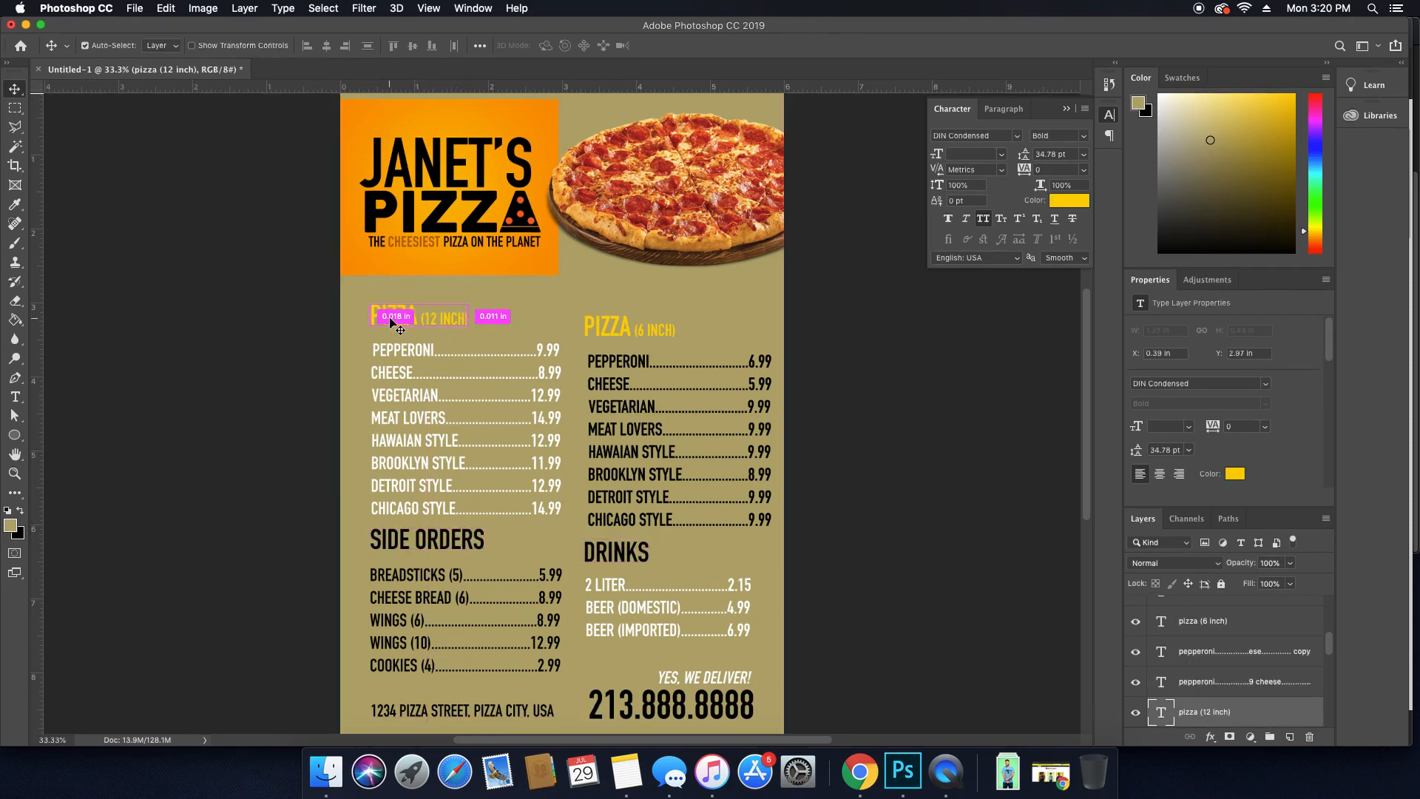
key(super+BackSpace)
click(608, 323)
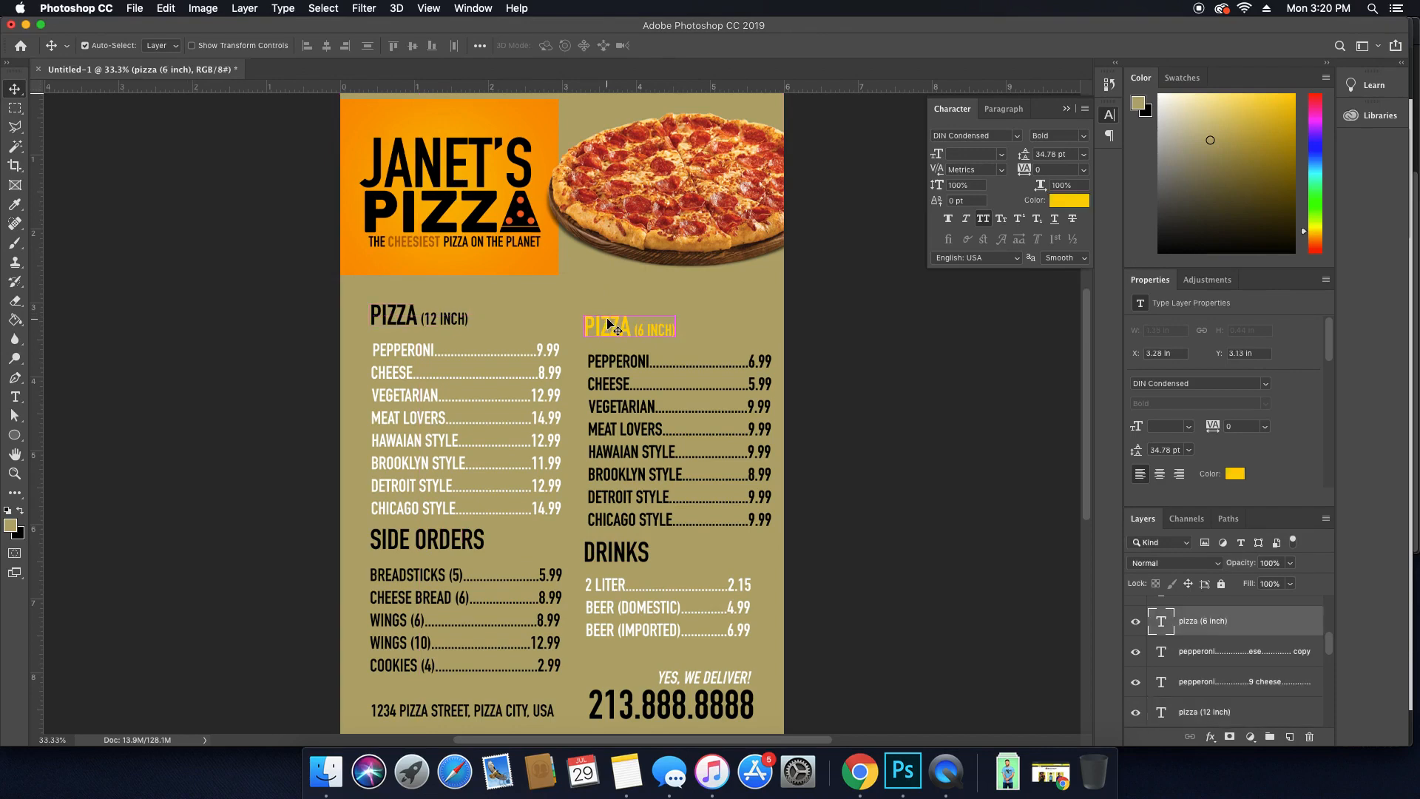
key(super+BackSpace)
Color the 12-inch pizza list, the drinks list and the "Yes, we deliver!" line black, and clear the layer selection.
click(459, 349)
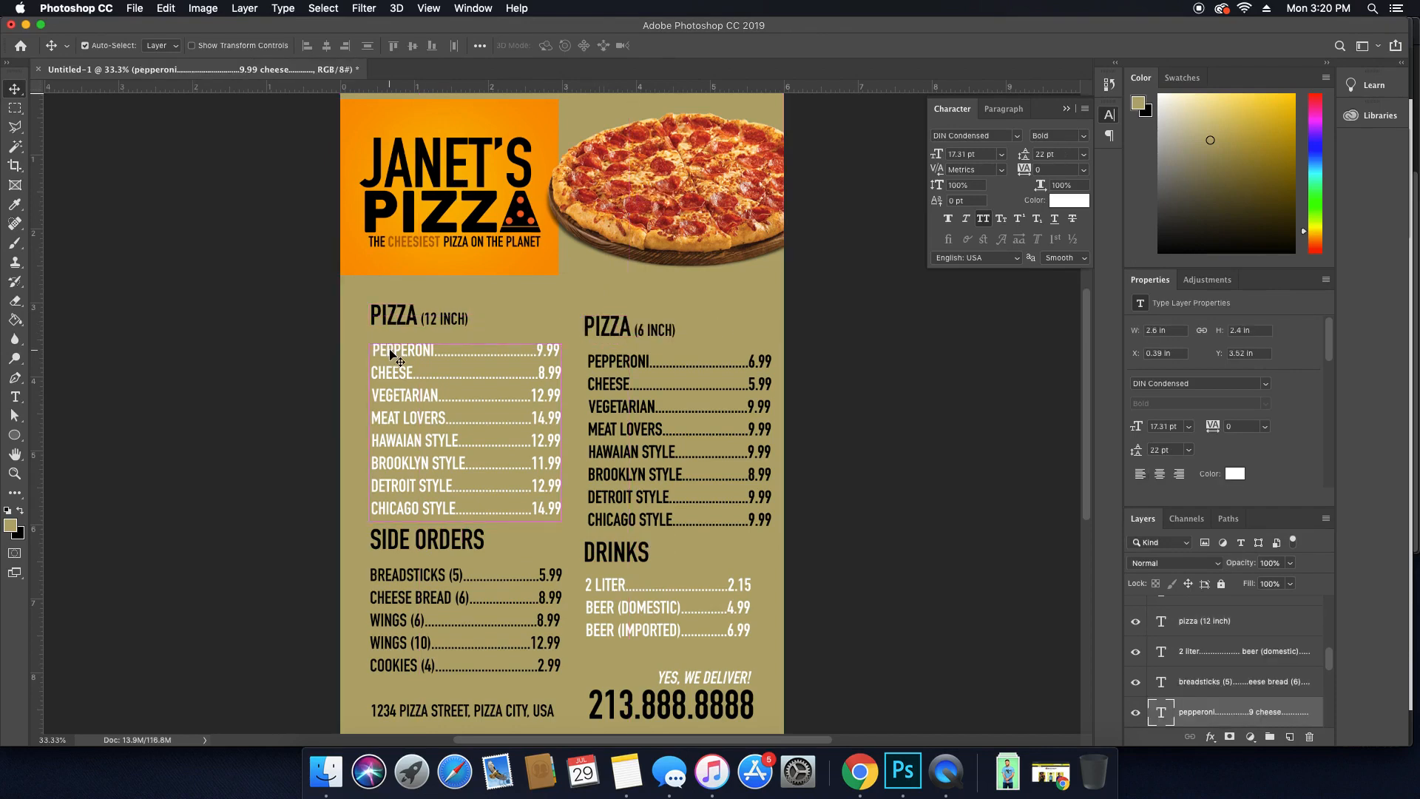
key(super+BackSpace)
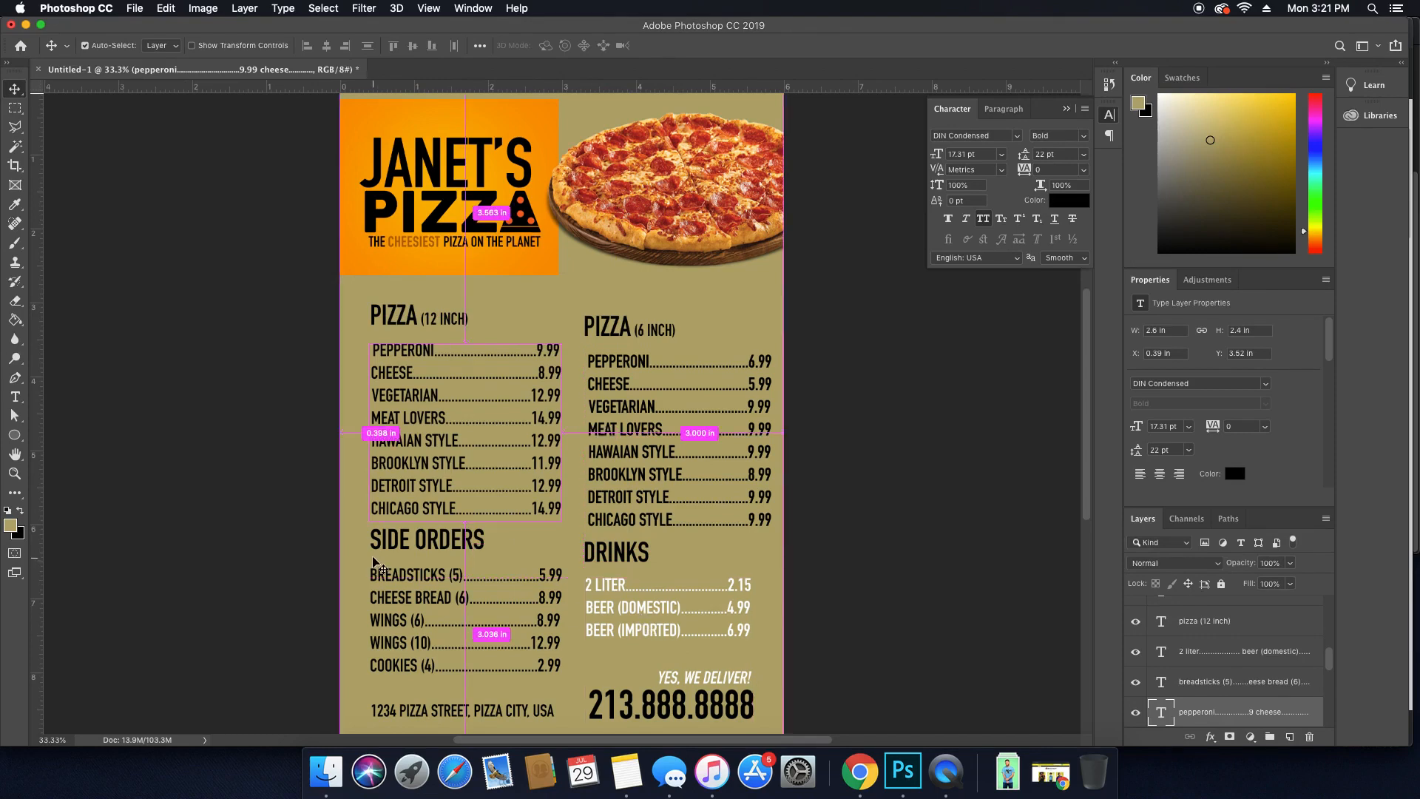
click(653, 608)
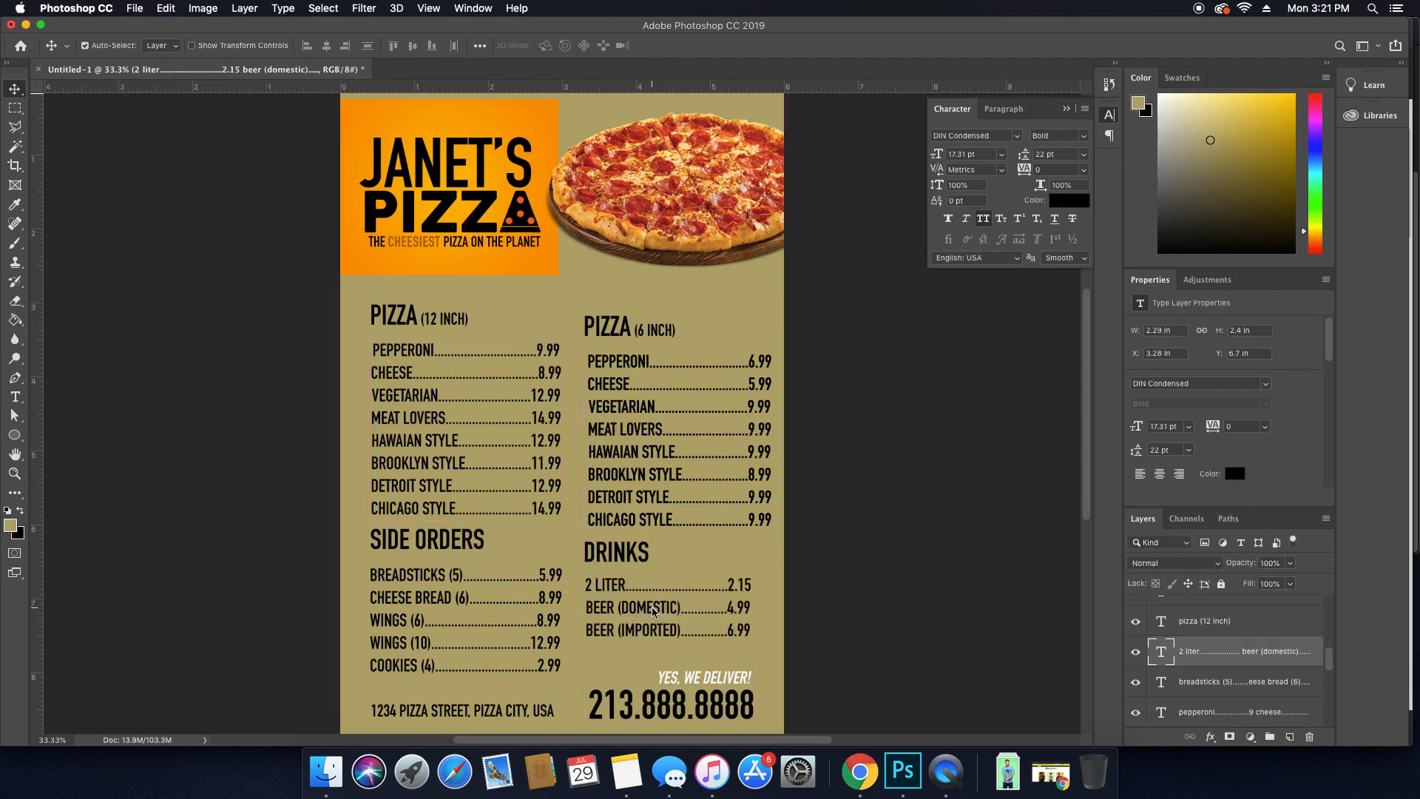
click(701, 678)
key(super+BackSpace)
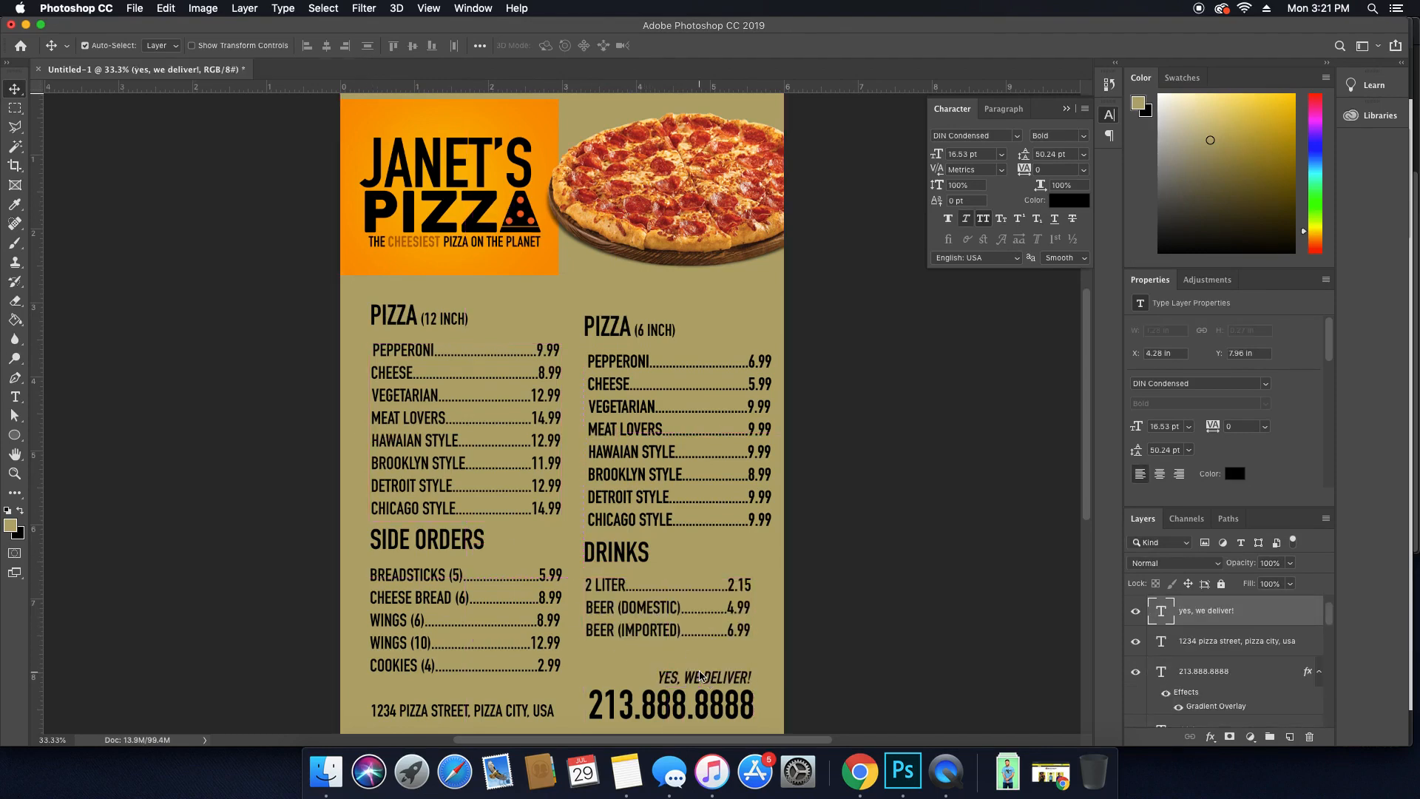
click(892, 500)
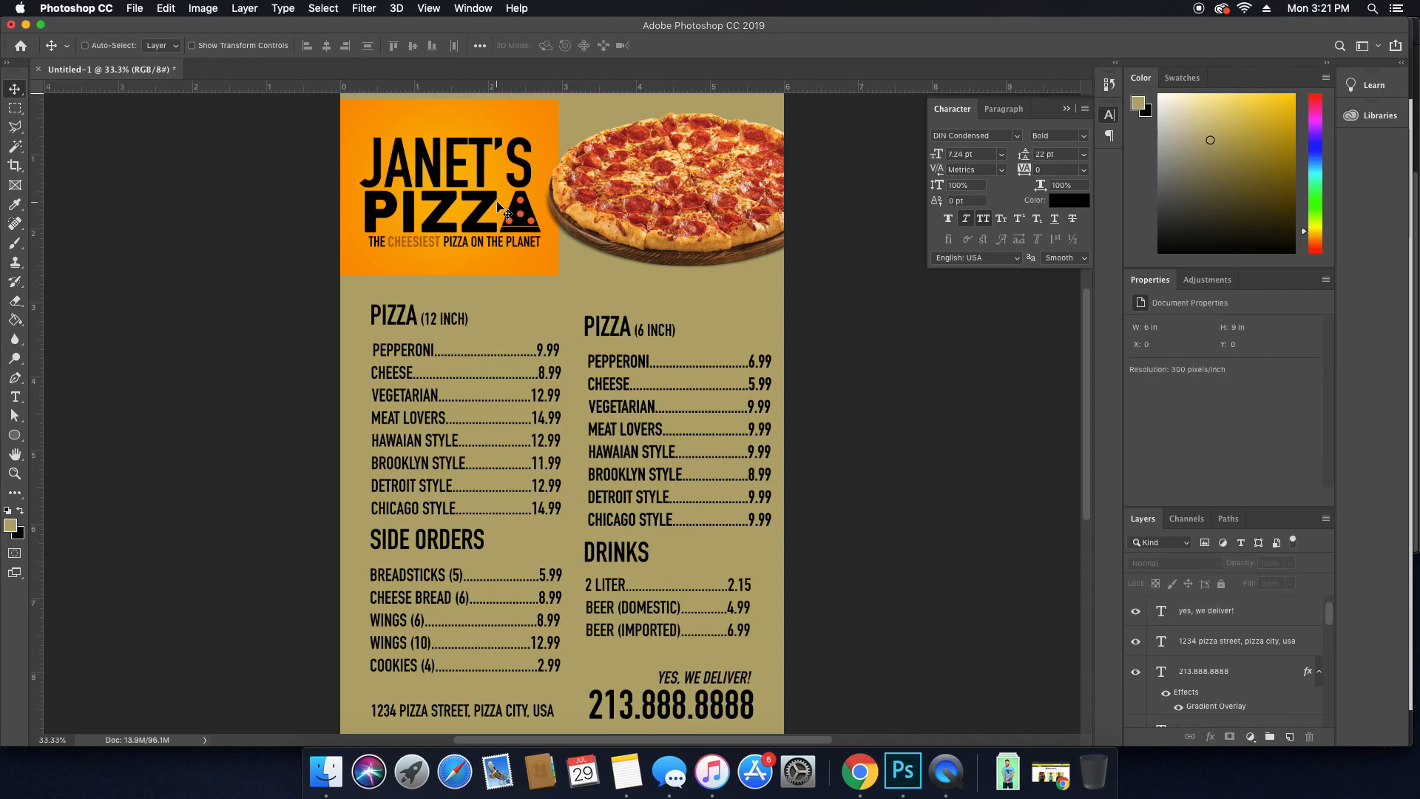
Hide the pizza photo layer and the orange Rectangle 1 panel behind the logo.
click(662, 193)
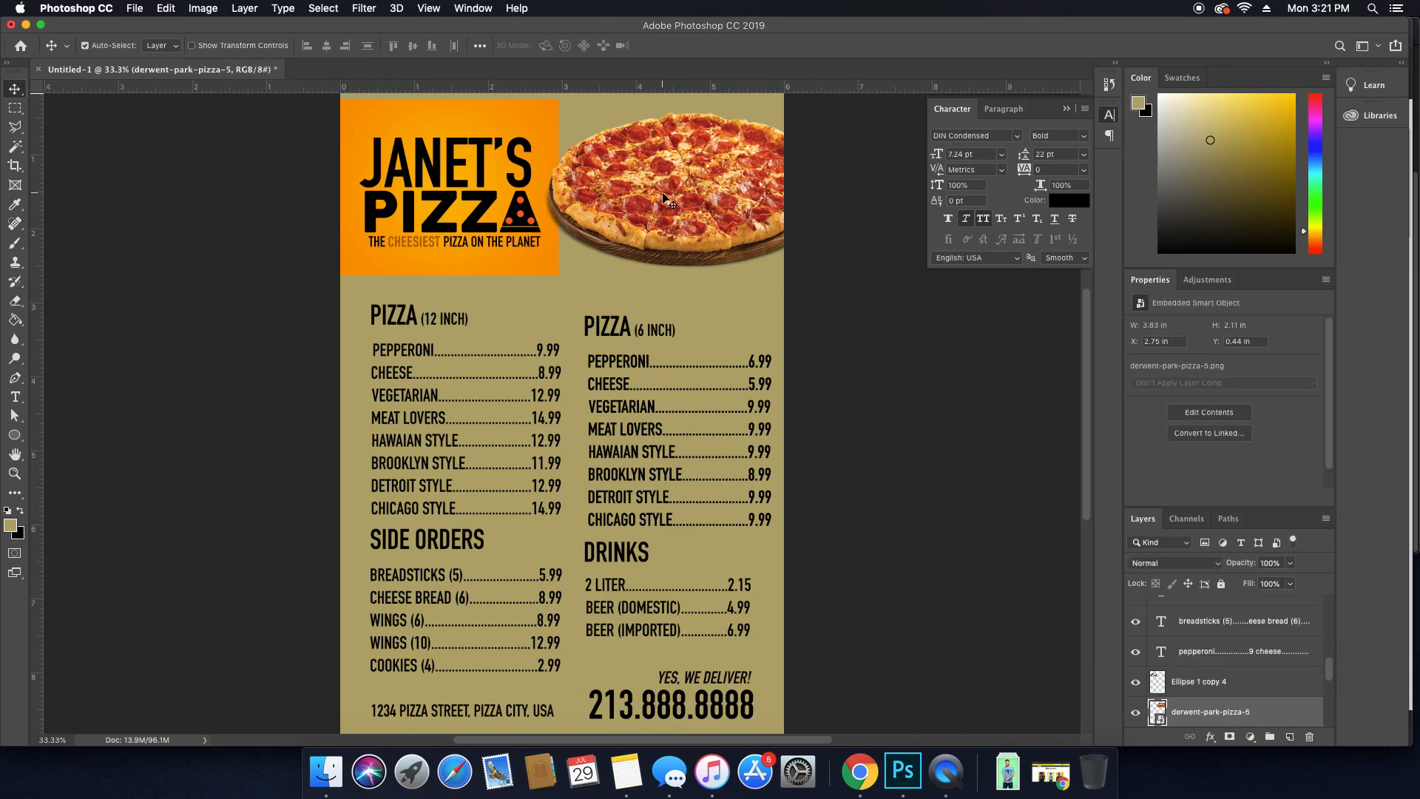
click(1134, 712)
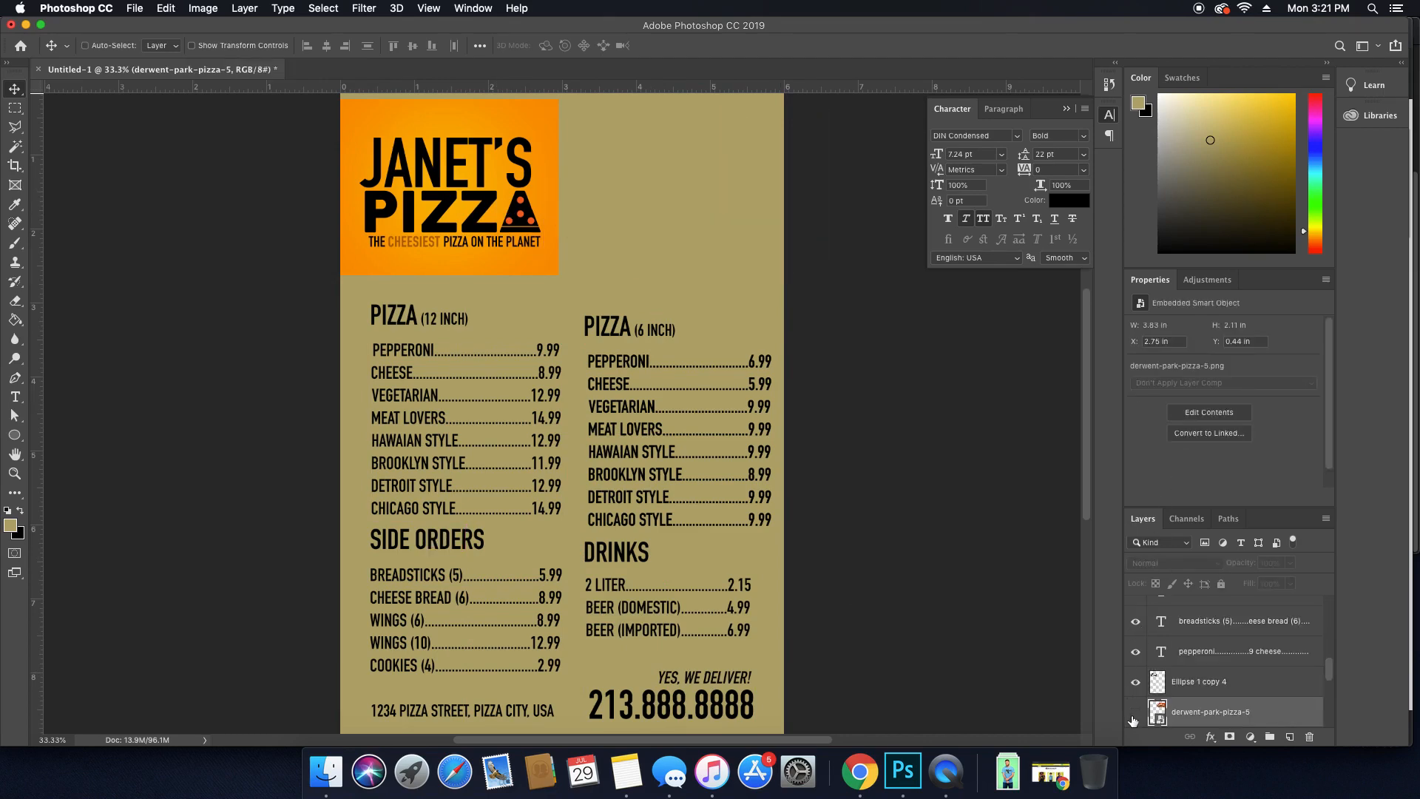
click(453, 123)
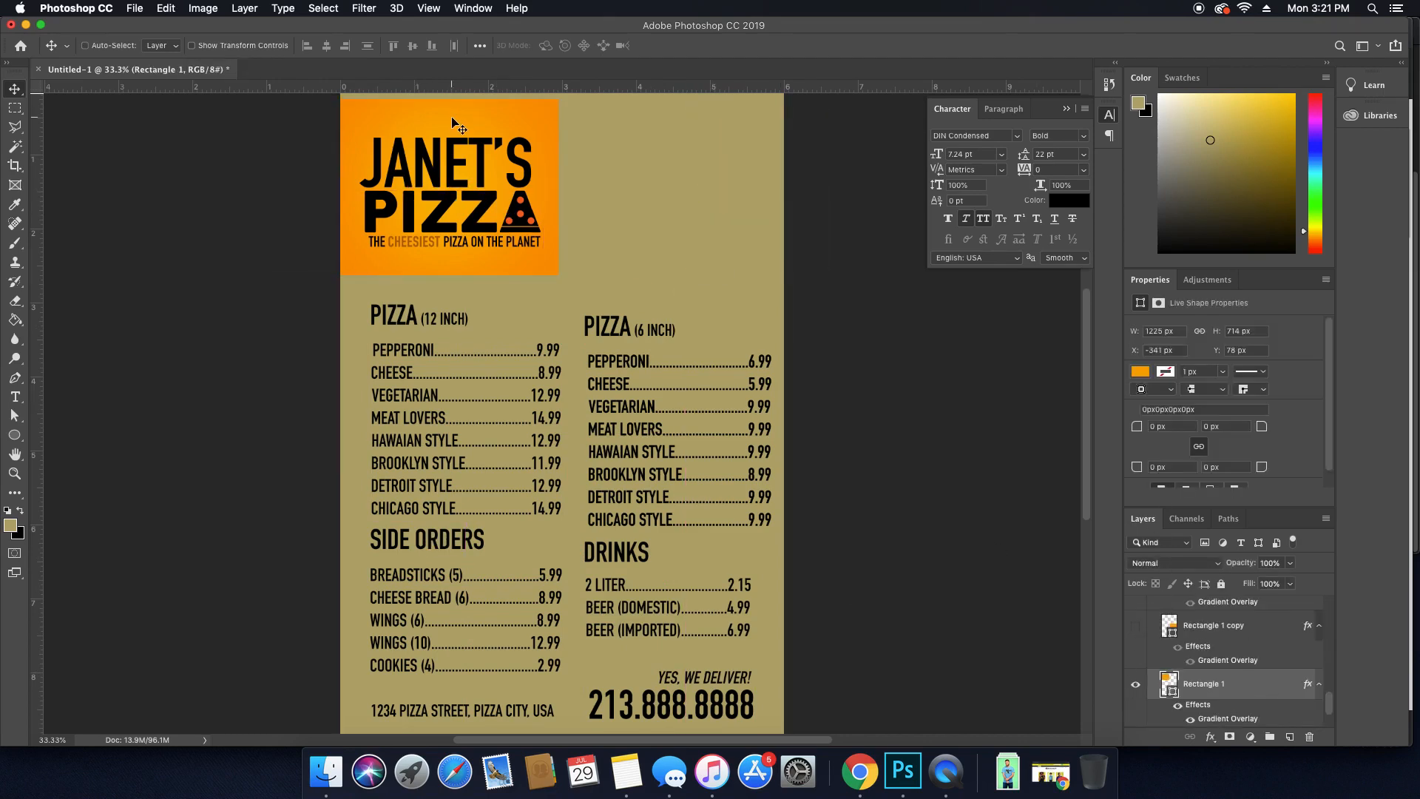
click(1136, 688)
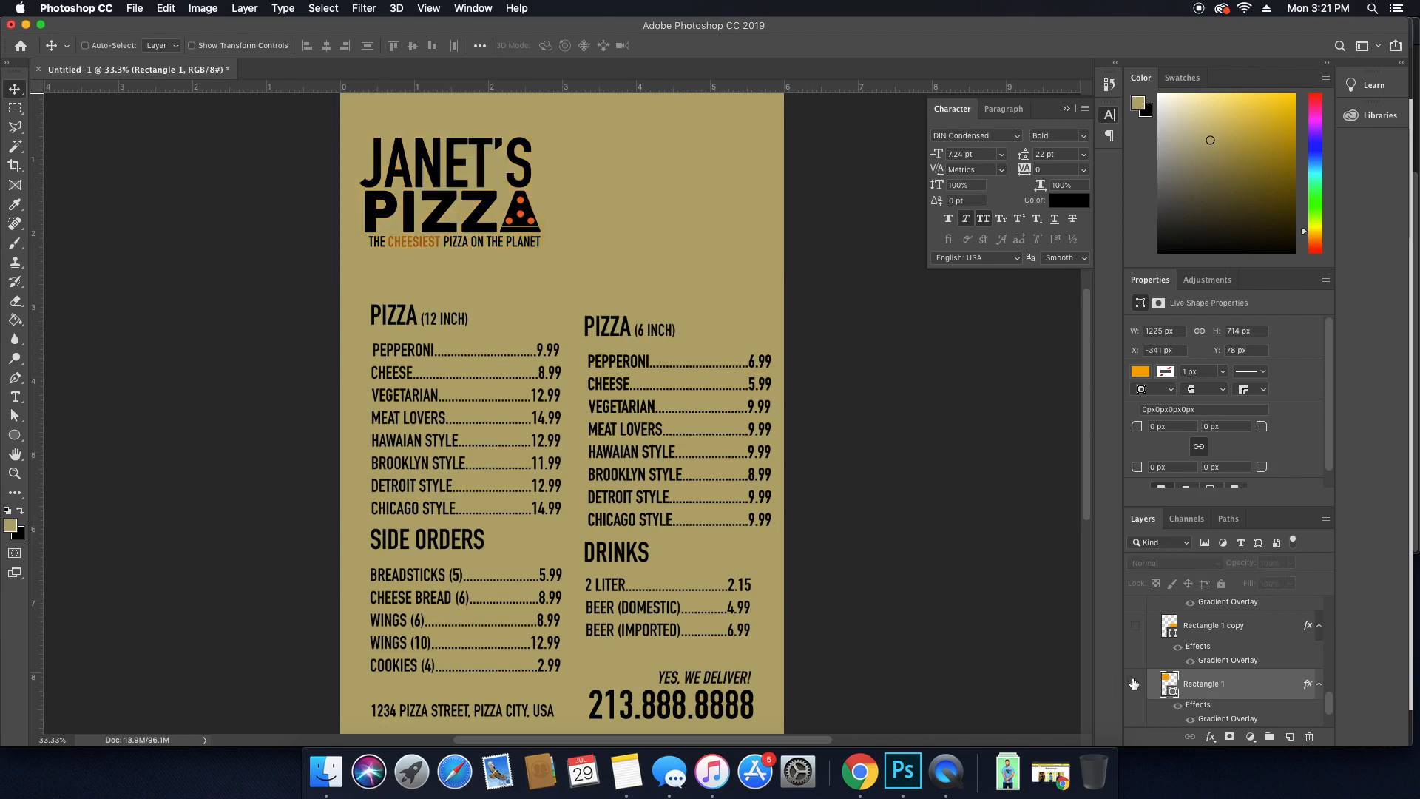
Move the Janet's Pizza logo and its tagline together to the horizontal middle of the menu header.
super+click(478, 155)
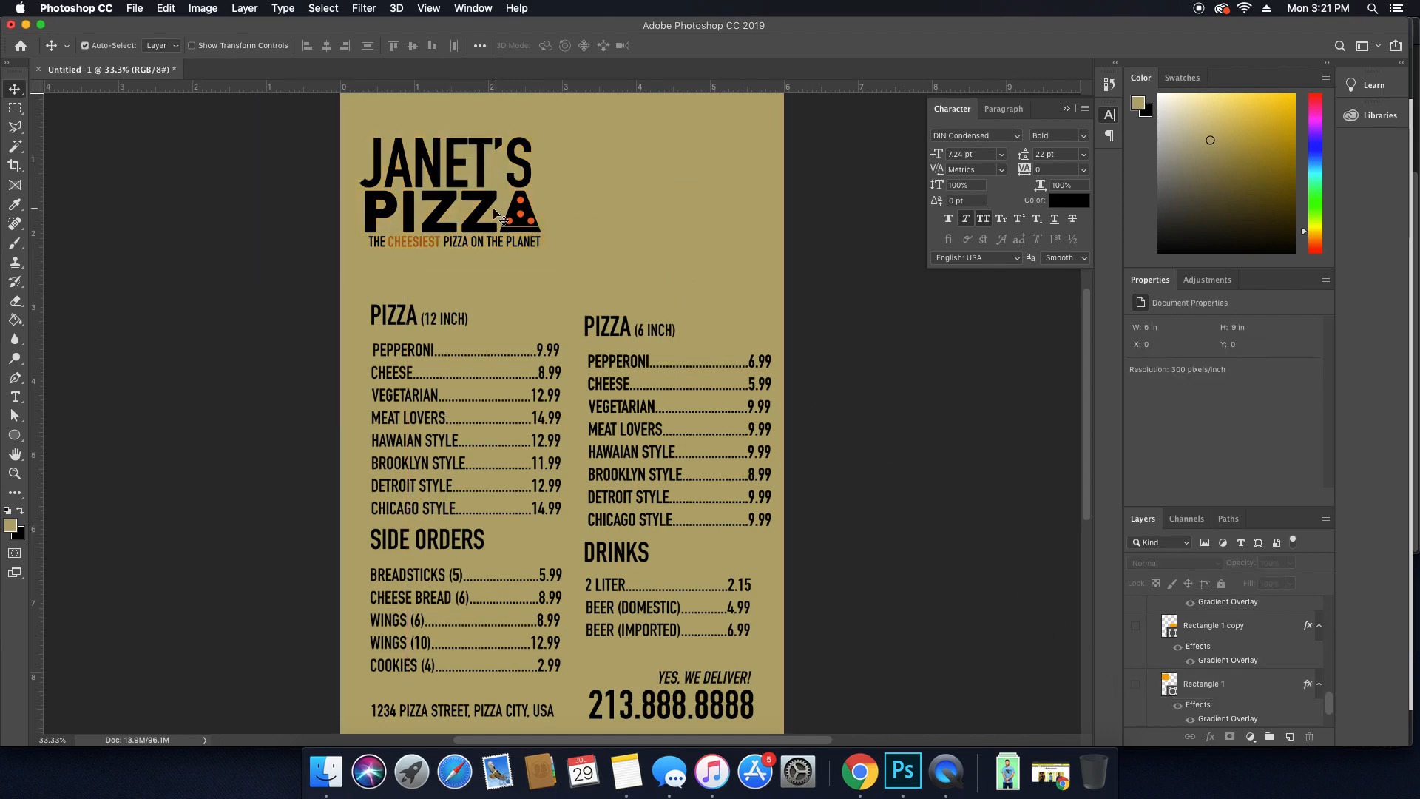
super+click(494, 148)
scroll(1240, 673, up, 3)
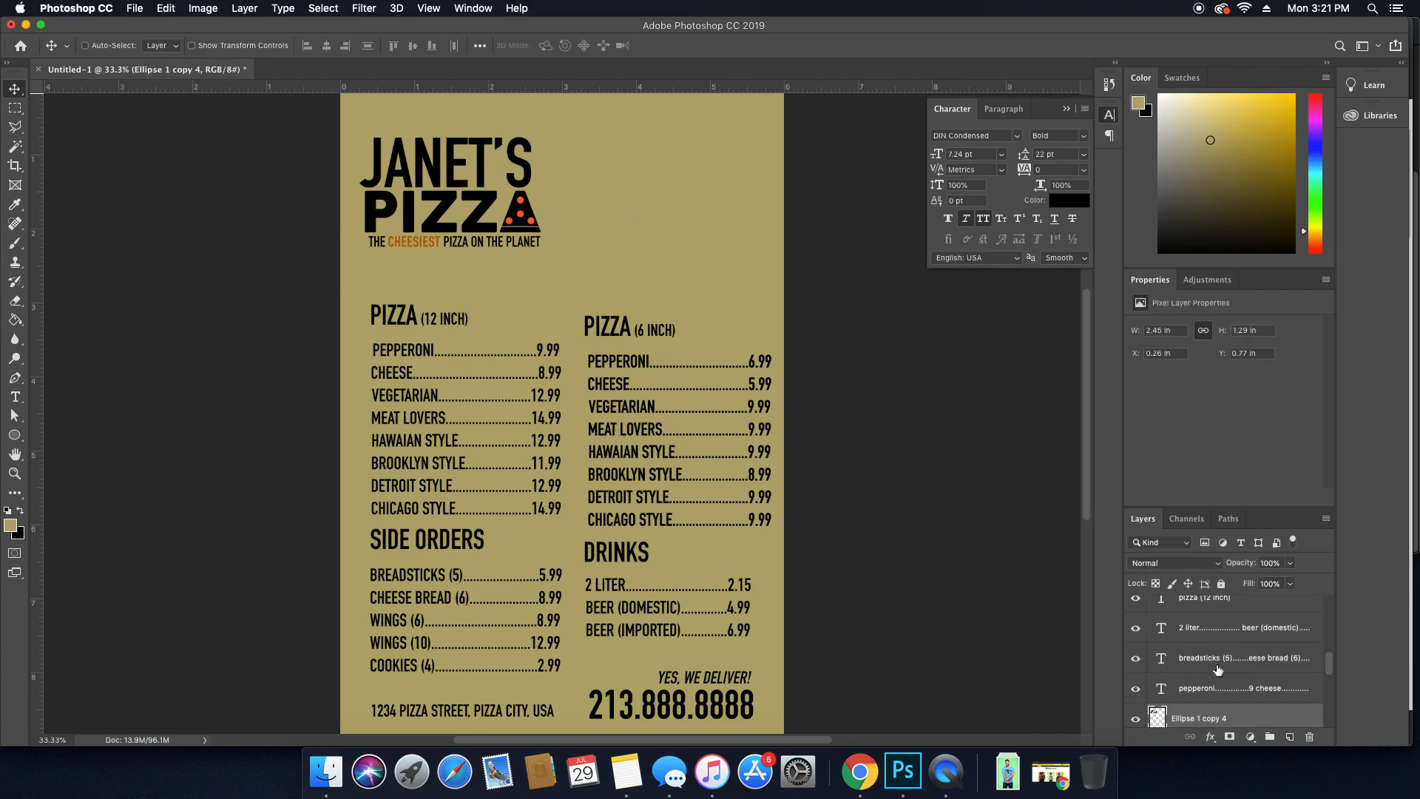
click(1136, 690)
click(1137, 690)
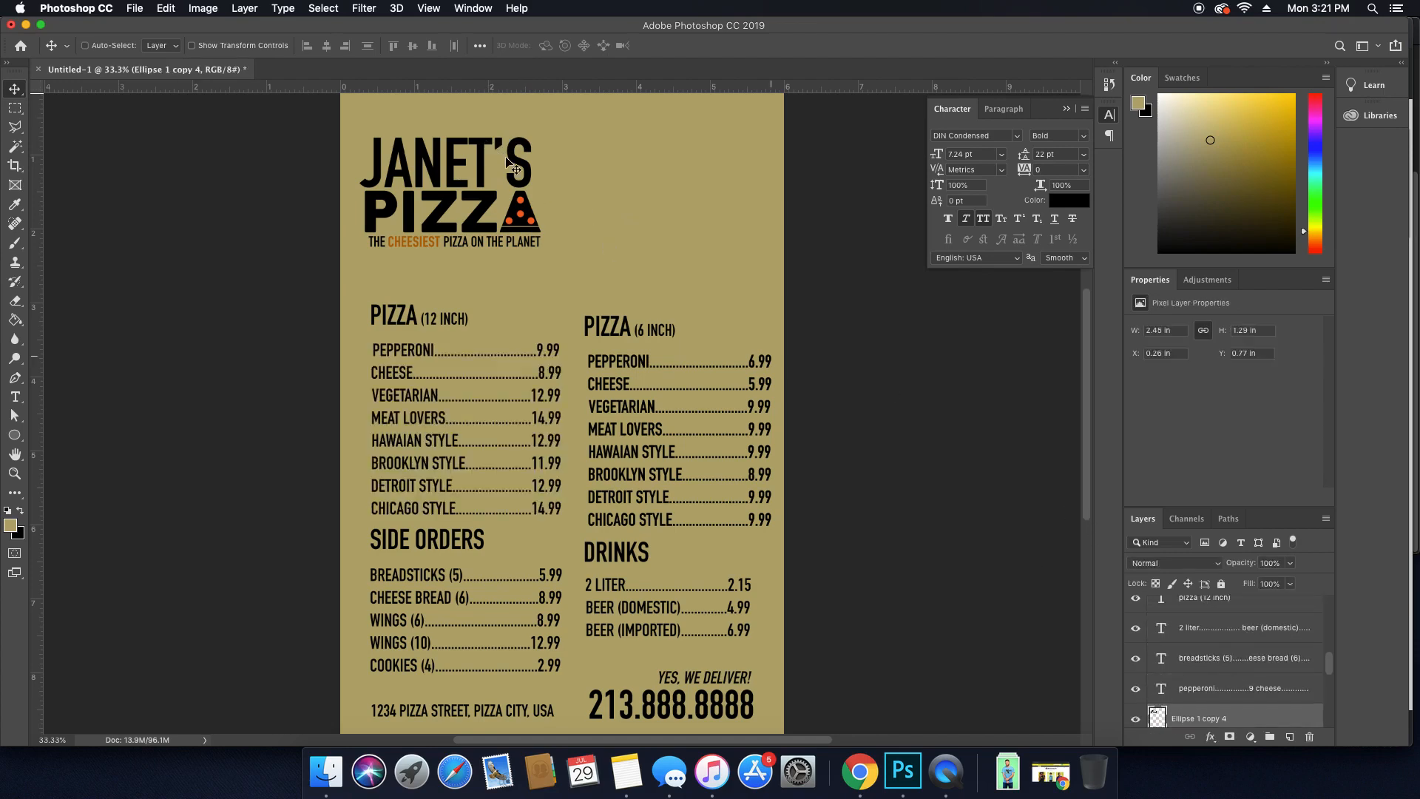
drag(444, 142, 501, 146)
key(super+z)
shift+super+click(453, 246)
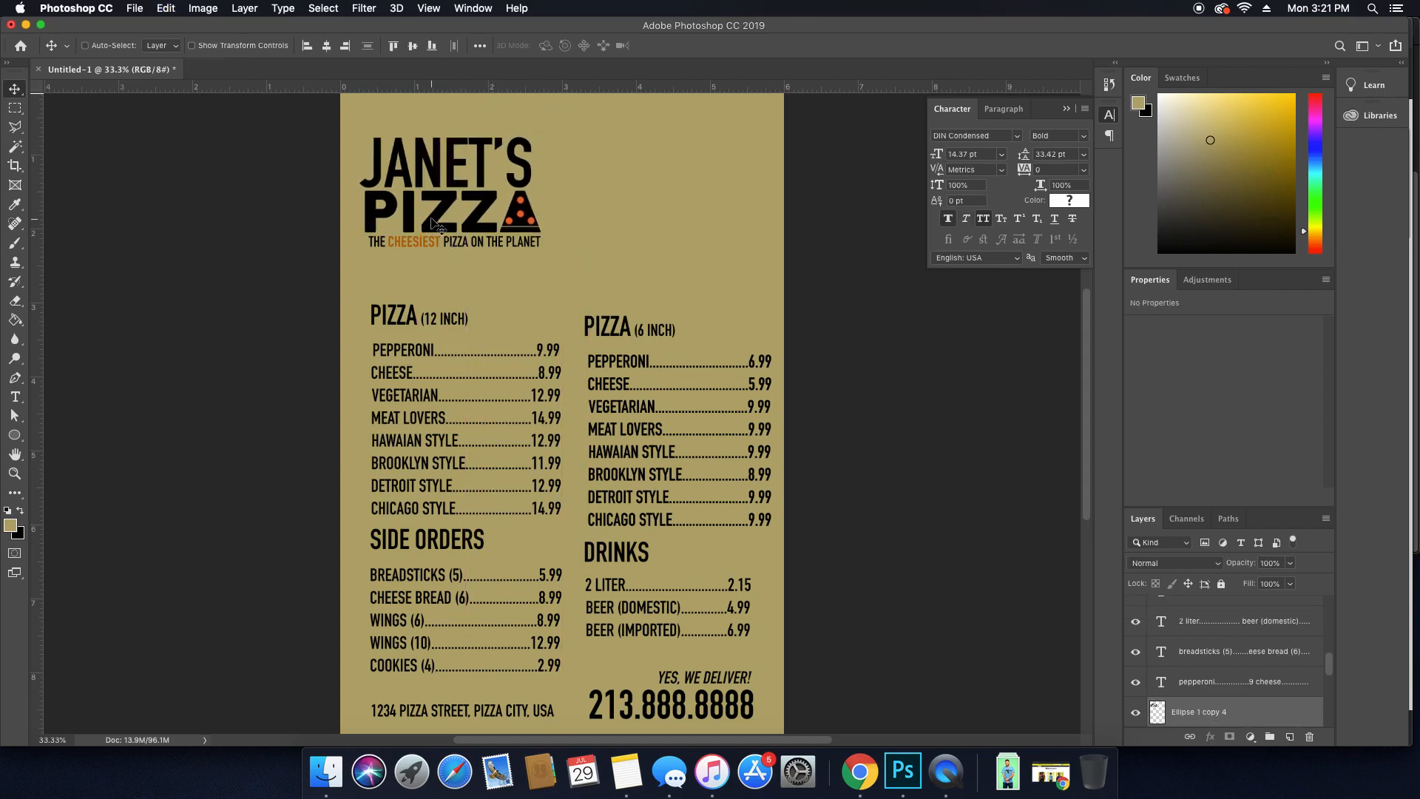
drag(431, 219, 549, 219)
scroll(607, 214, up, 2)
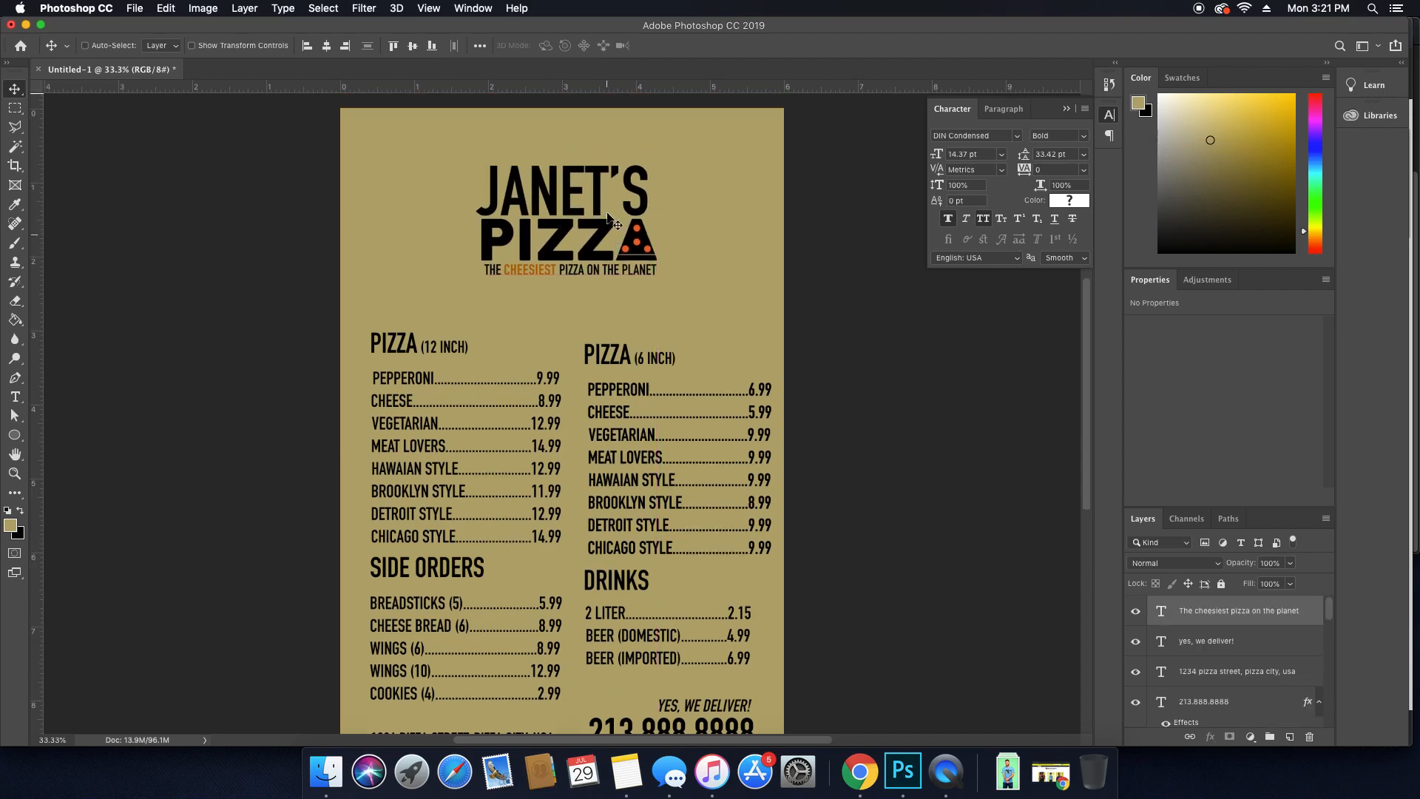
scroll(607, 214, down, 2)
key(super+minus)
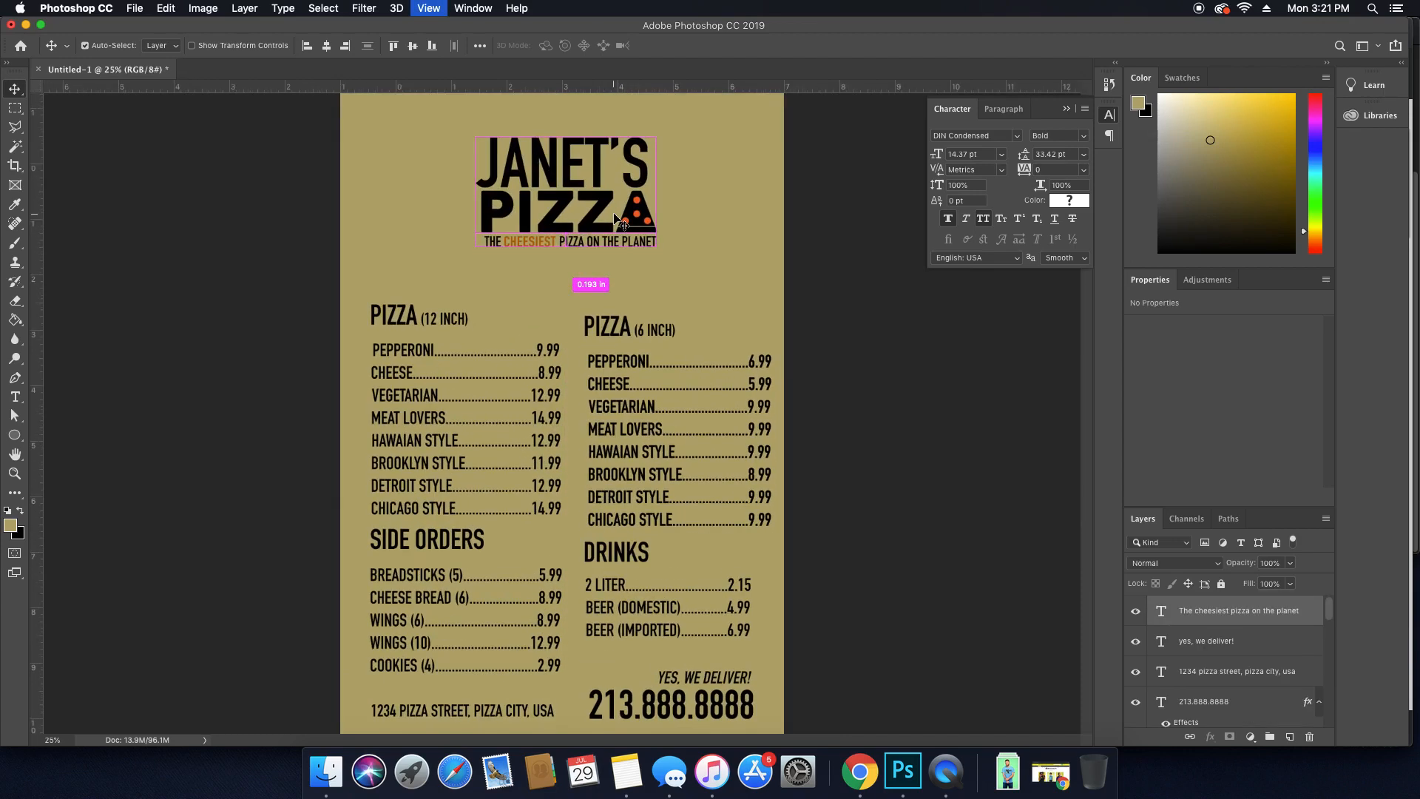
key(super+plus)
click(905, 256)
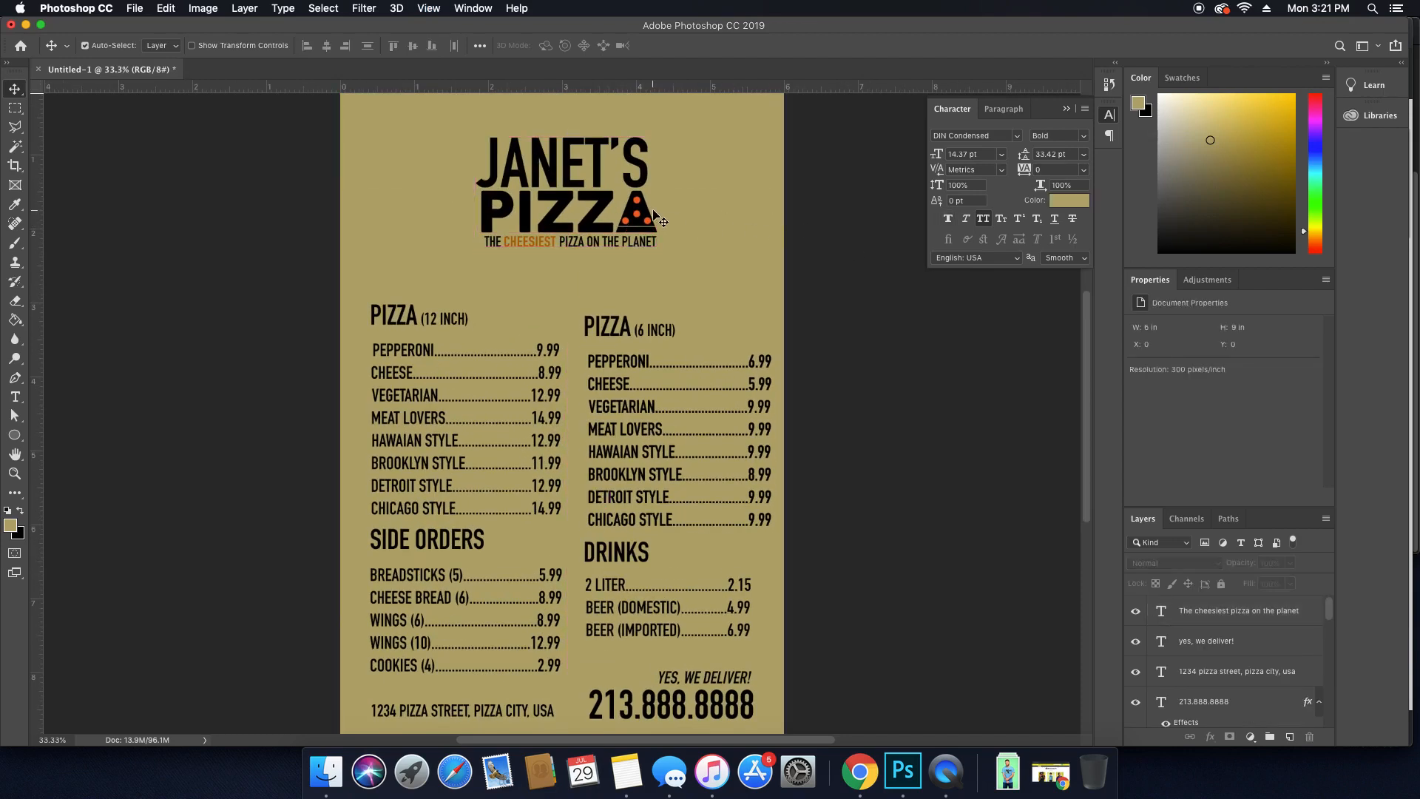
Convert the Janet's Pizza logo layer to black and white with Yellows at 294%.
super+click(653, 215)
click(1137, 714)
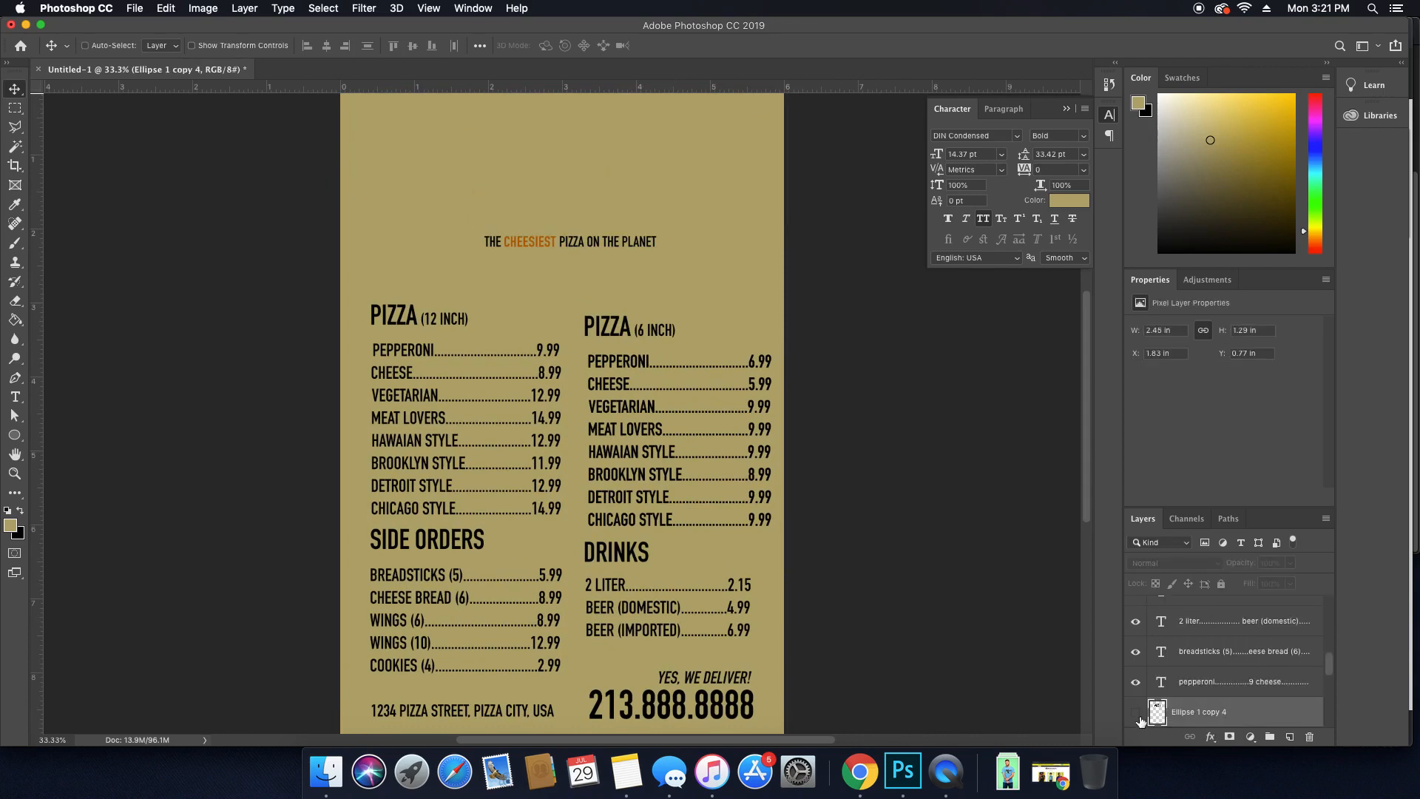
click(1139, 714)
click(210, 8)
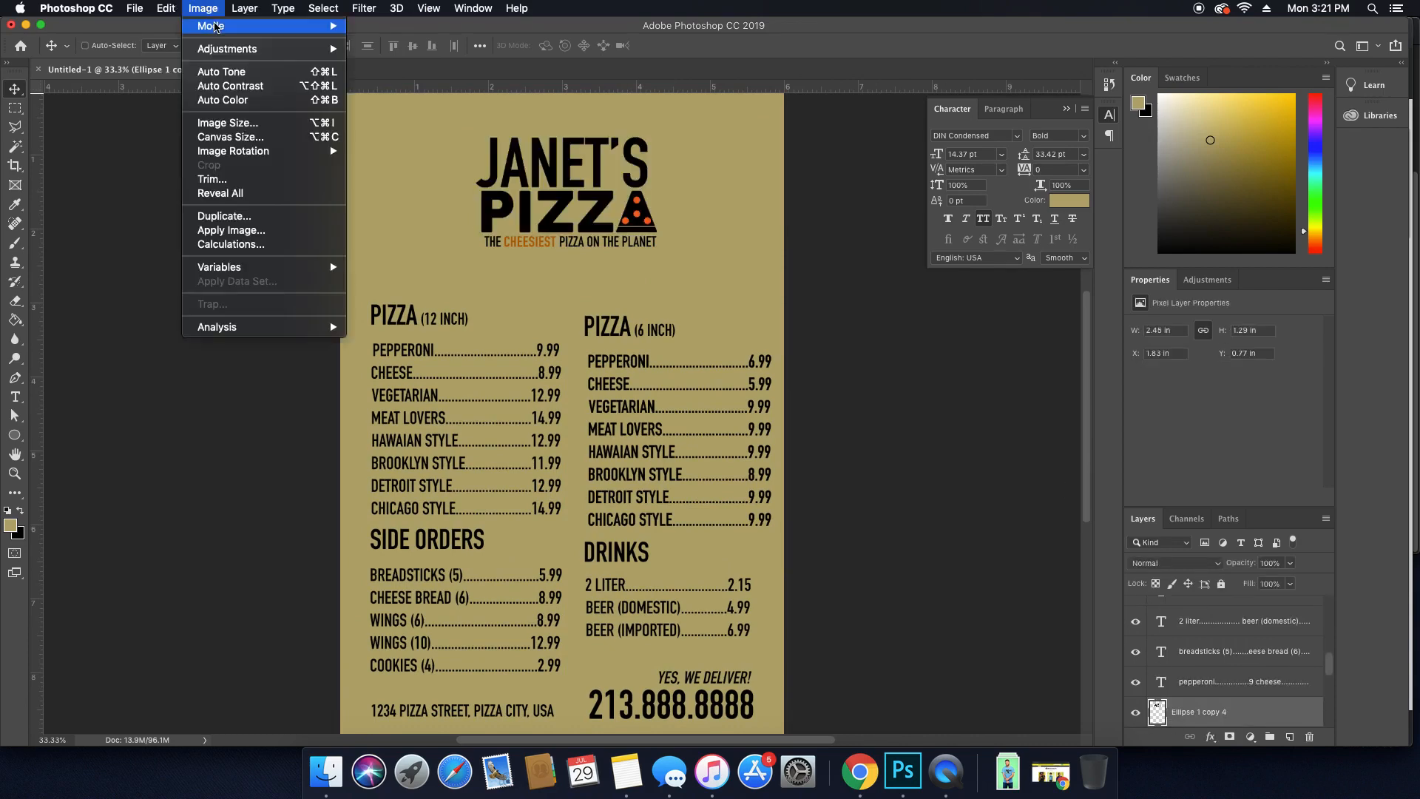
mouse_move(259, 48)
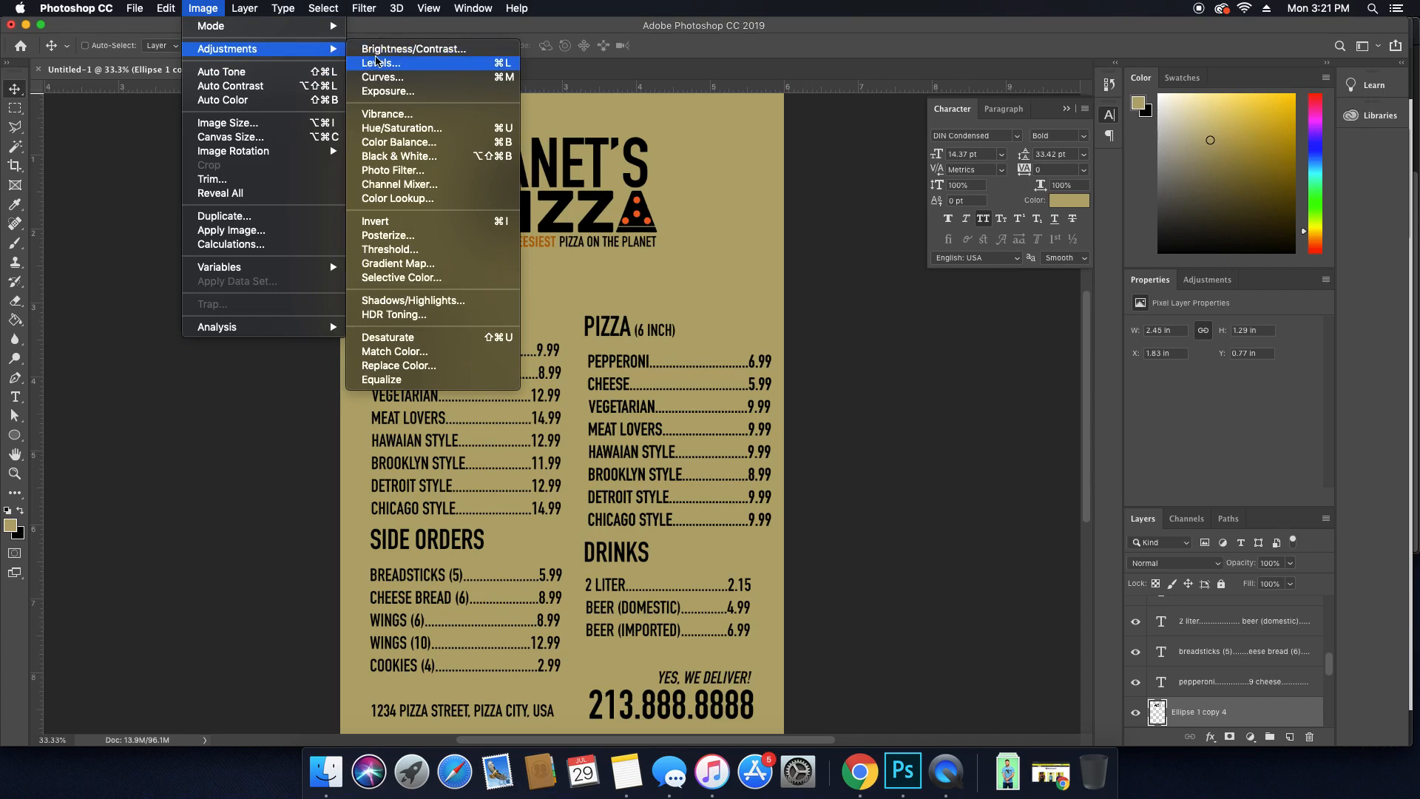
click(403, 156)
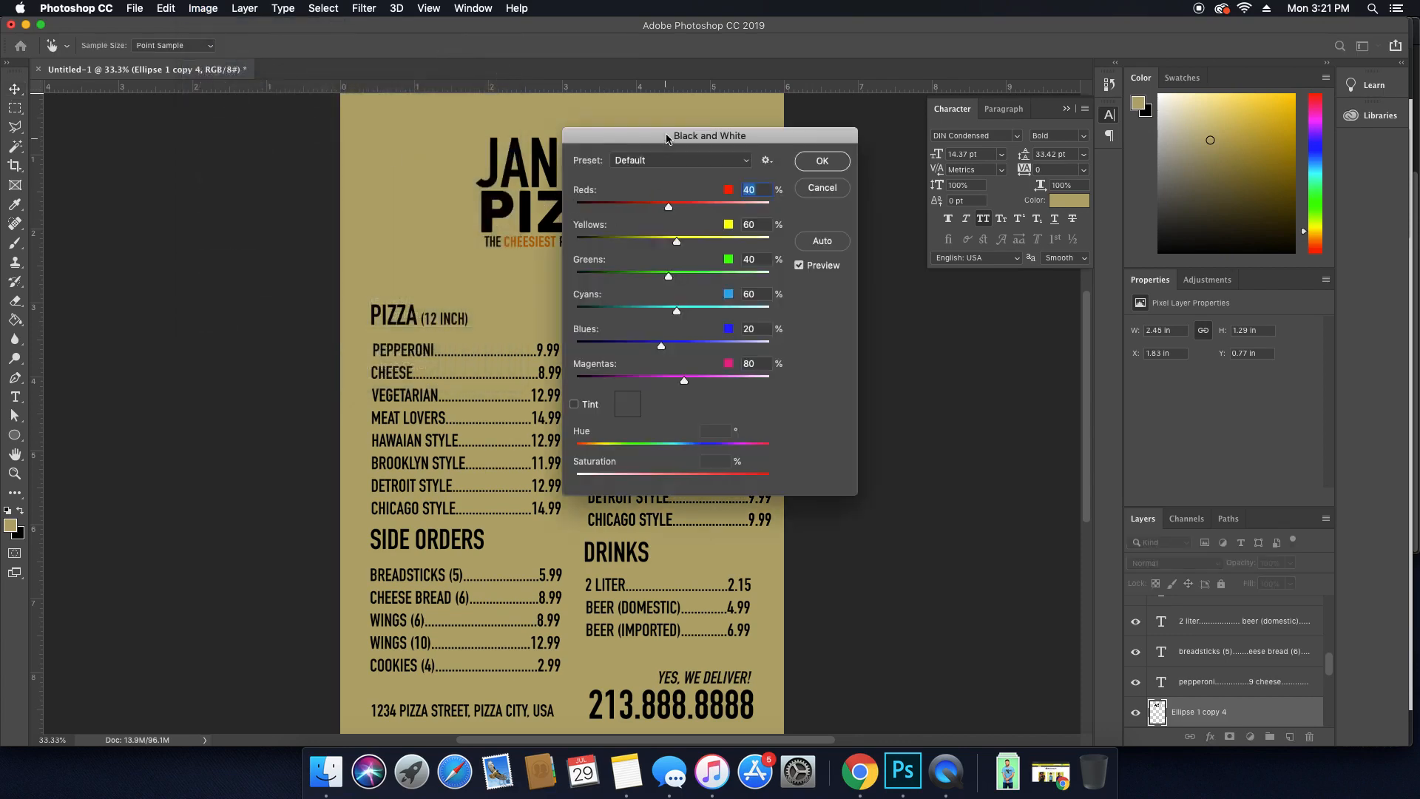
drag(667, 138, 935, 142)
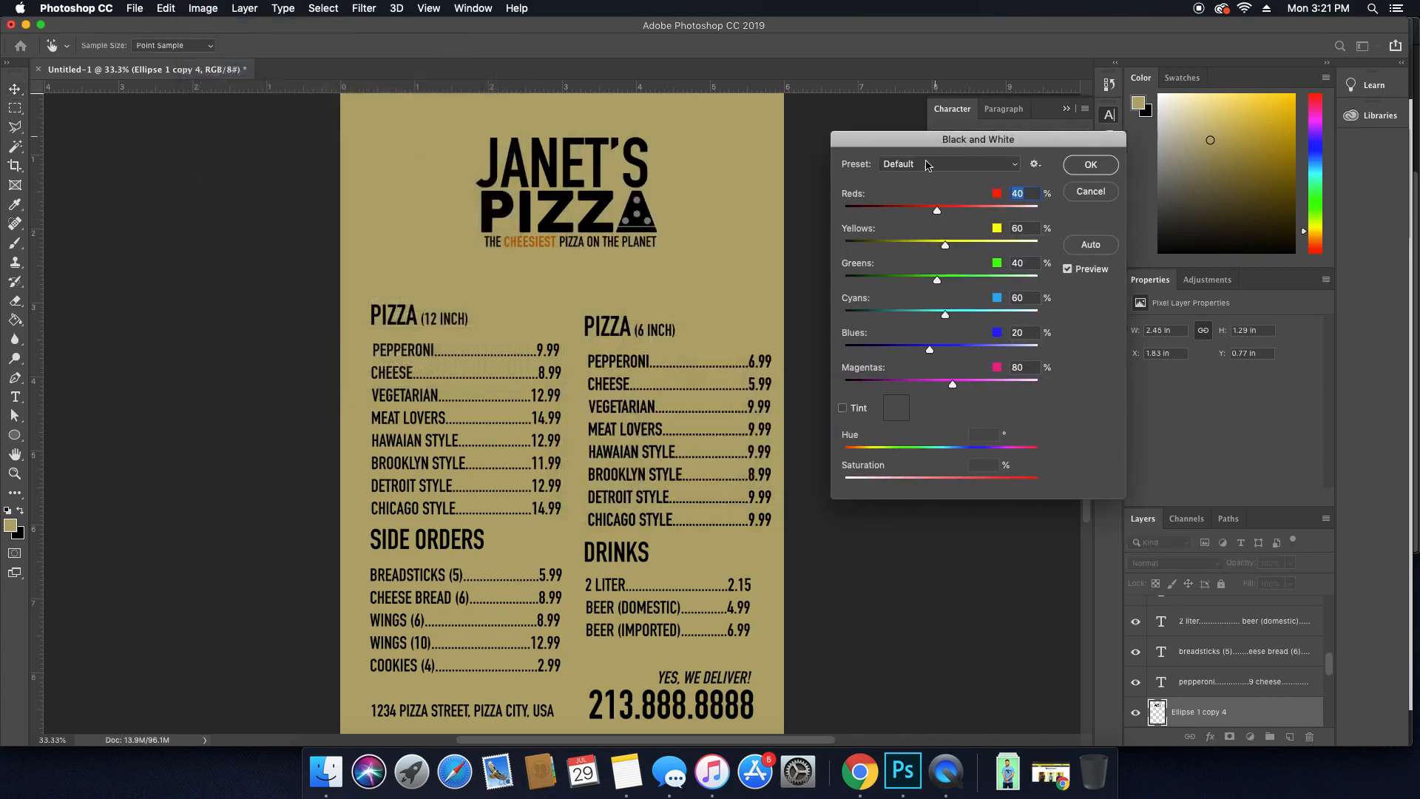
click(1009, 244)
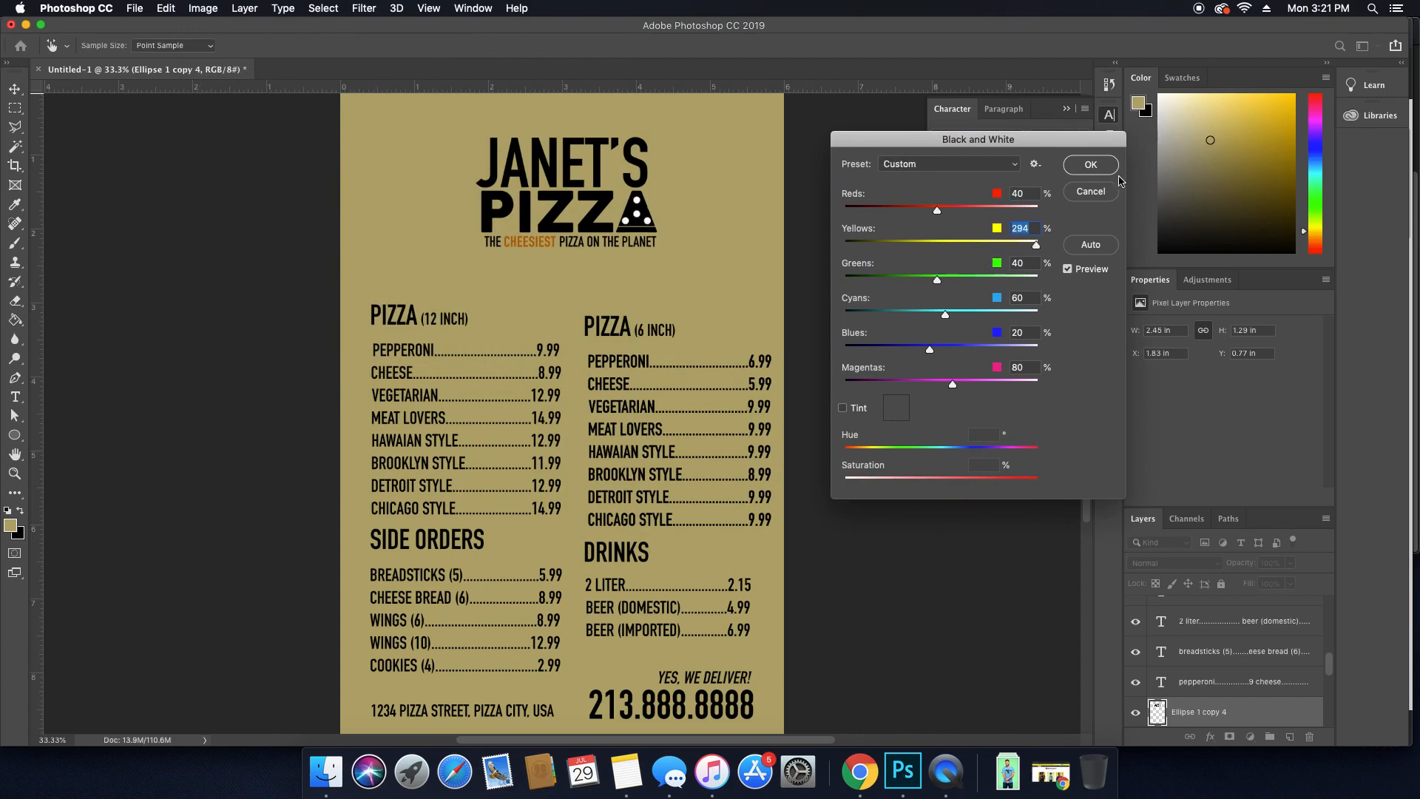
click(1103, 168)
Set the logo layer's blend mode to Multiply and color the entire tagline black.
click(1209, 568)
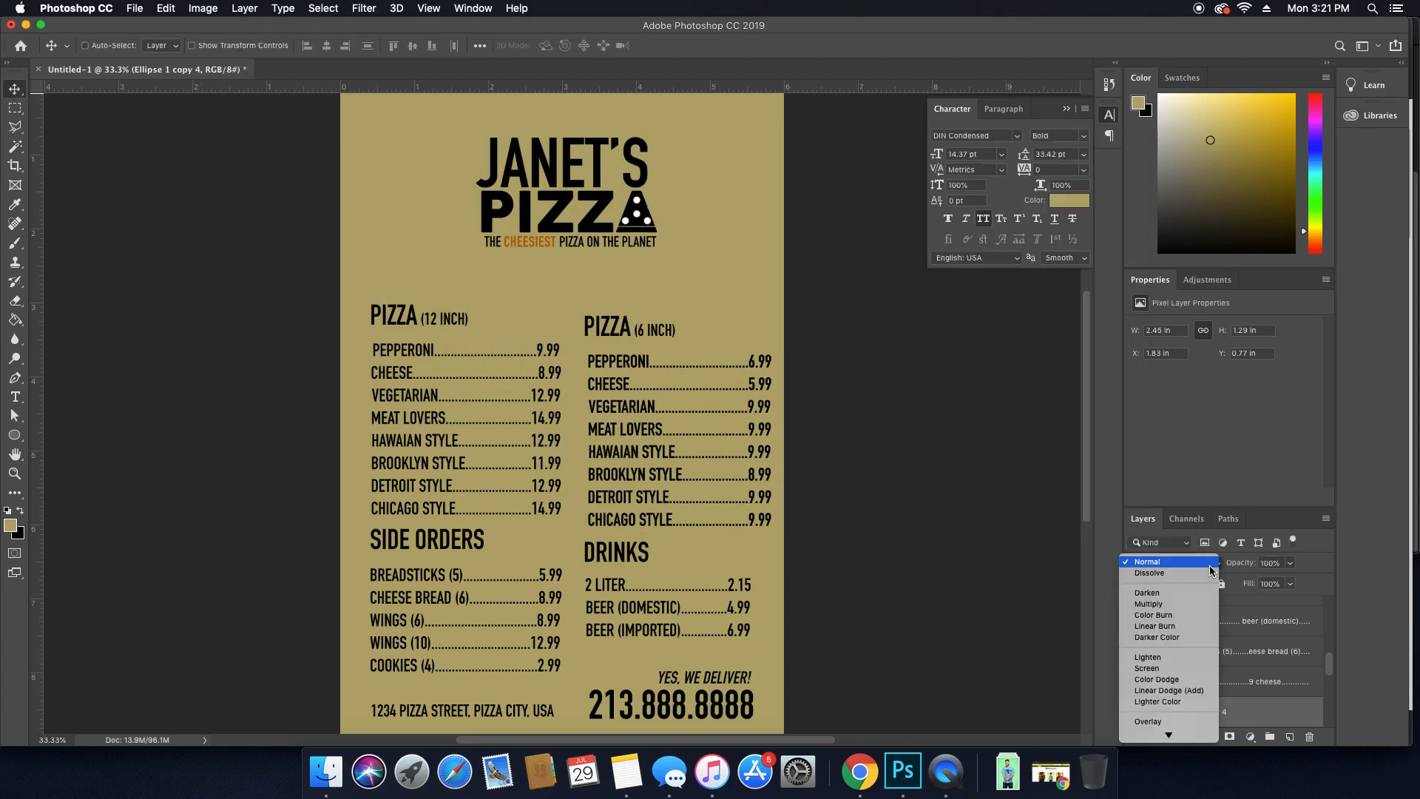
click(1204, 605)
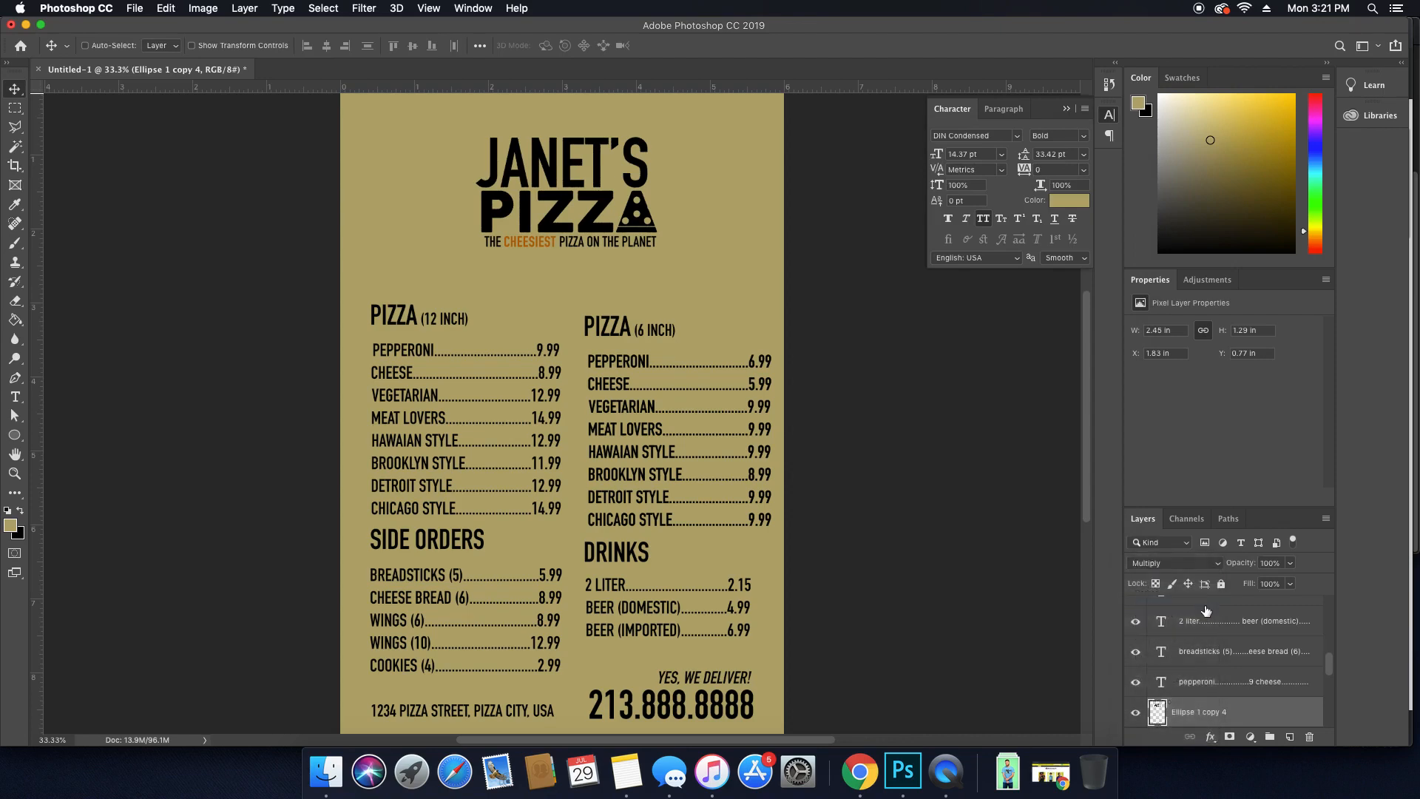
super+click(536, 246)
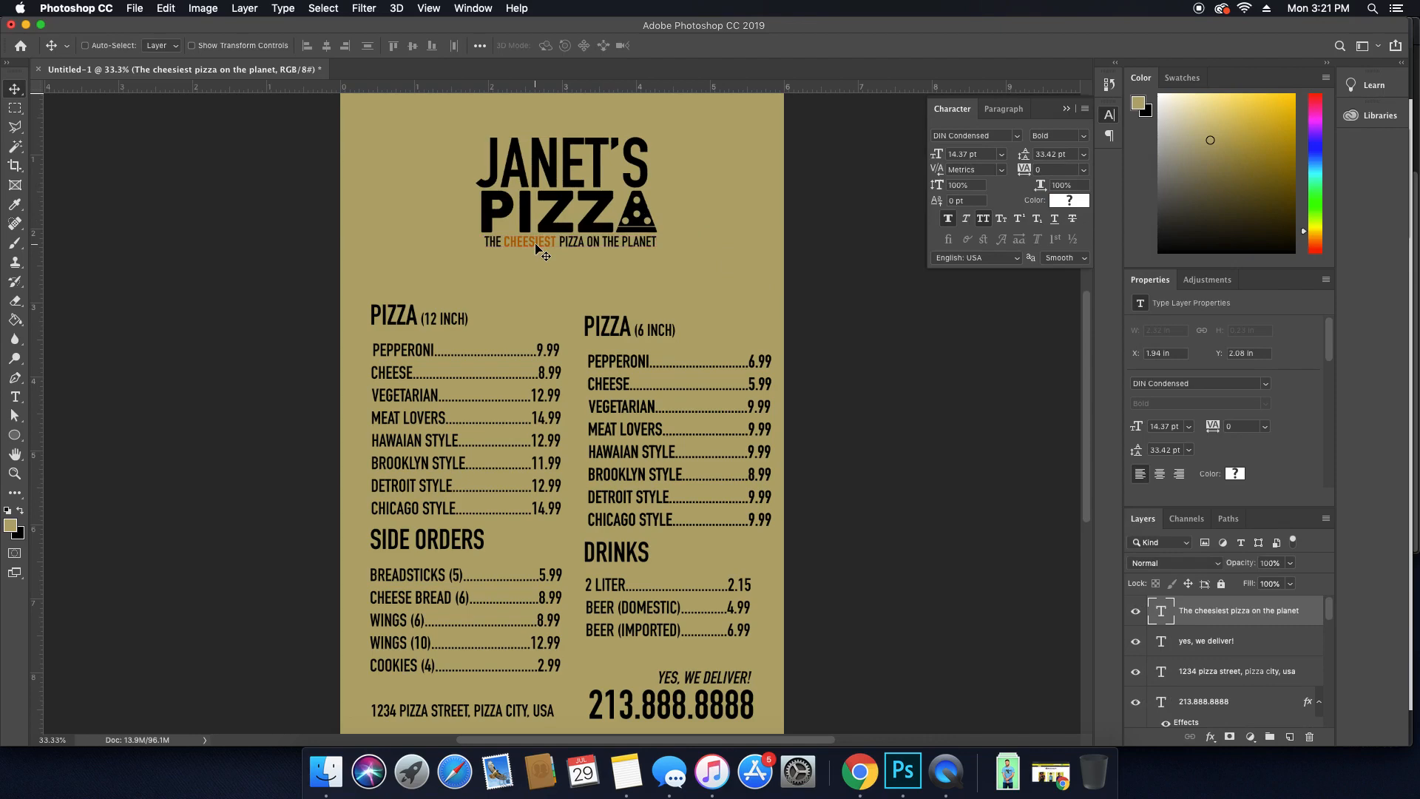
key(super+BackSpace)
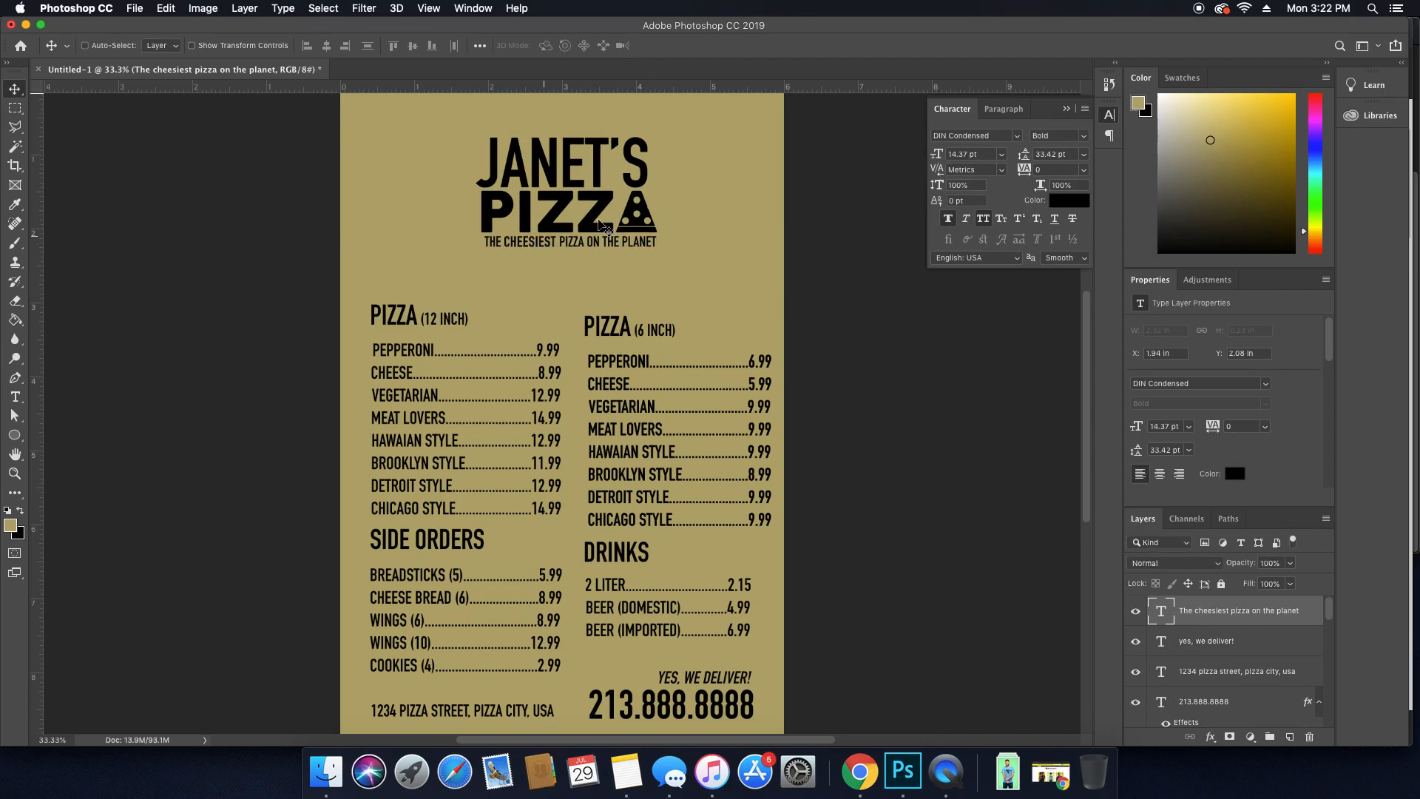
key(super+minus)
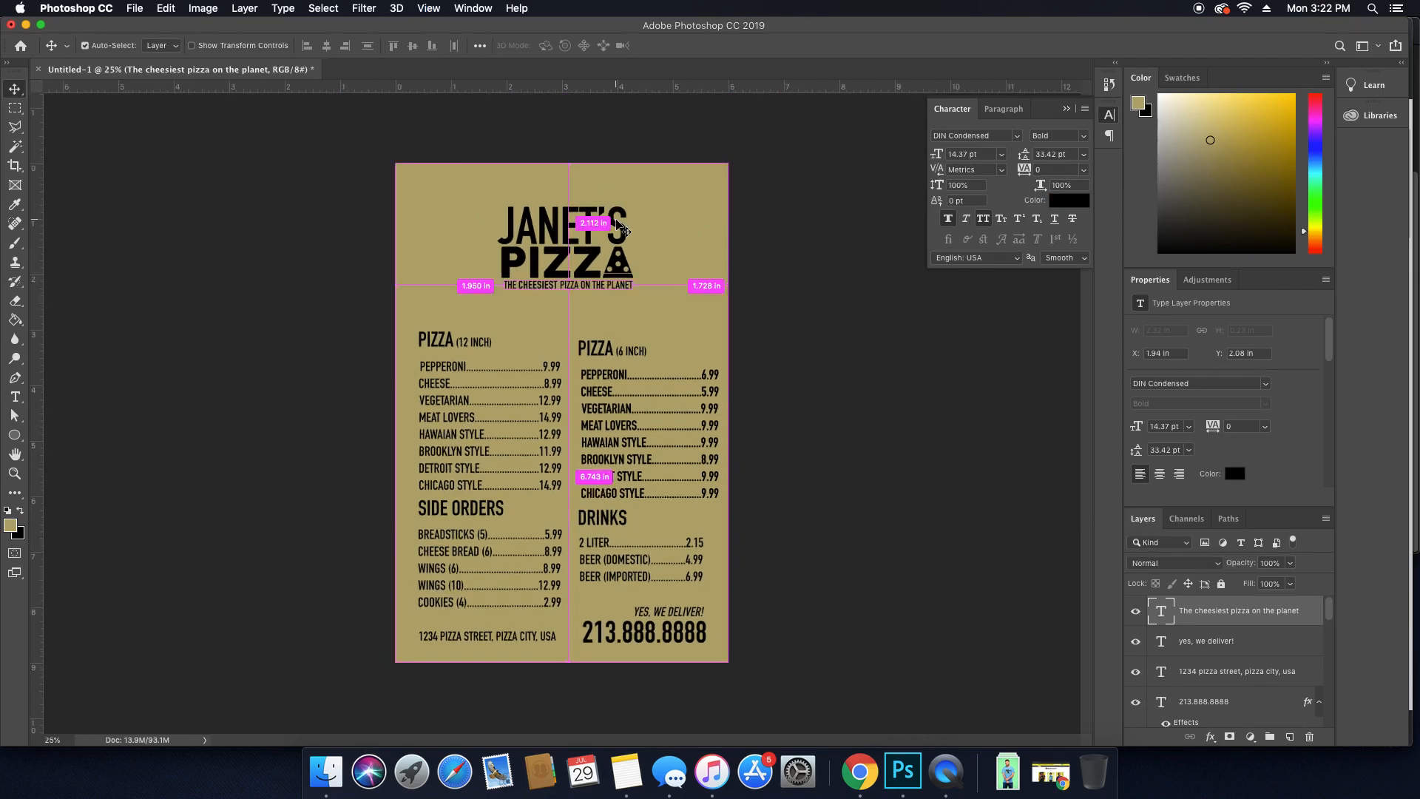
key(super+equal)
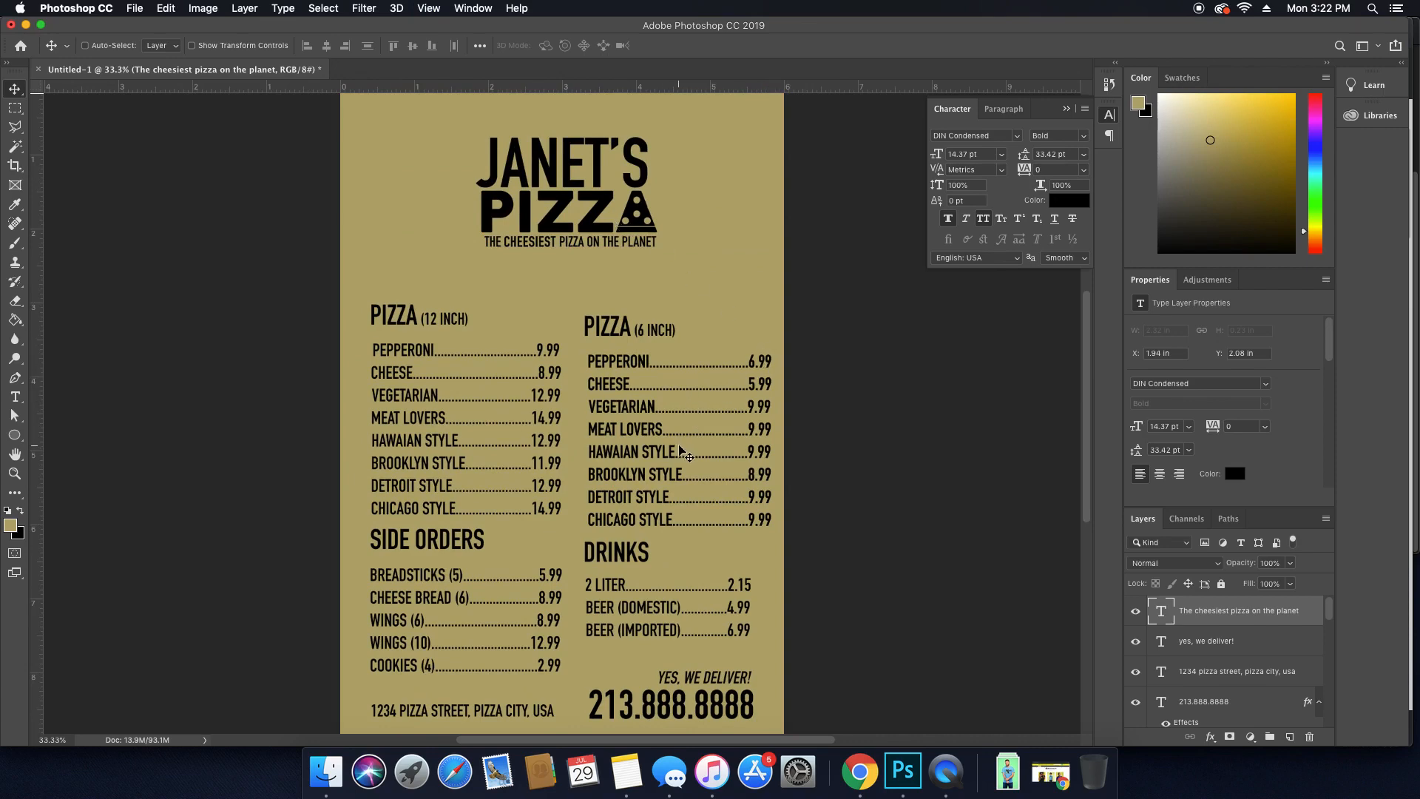
key(super)
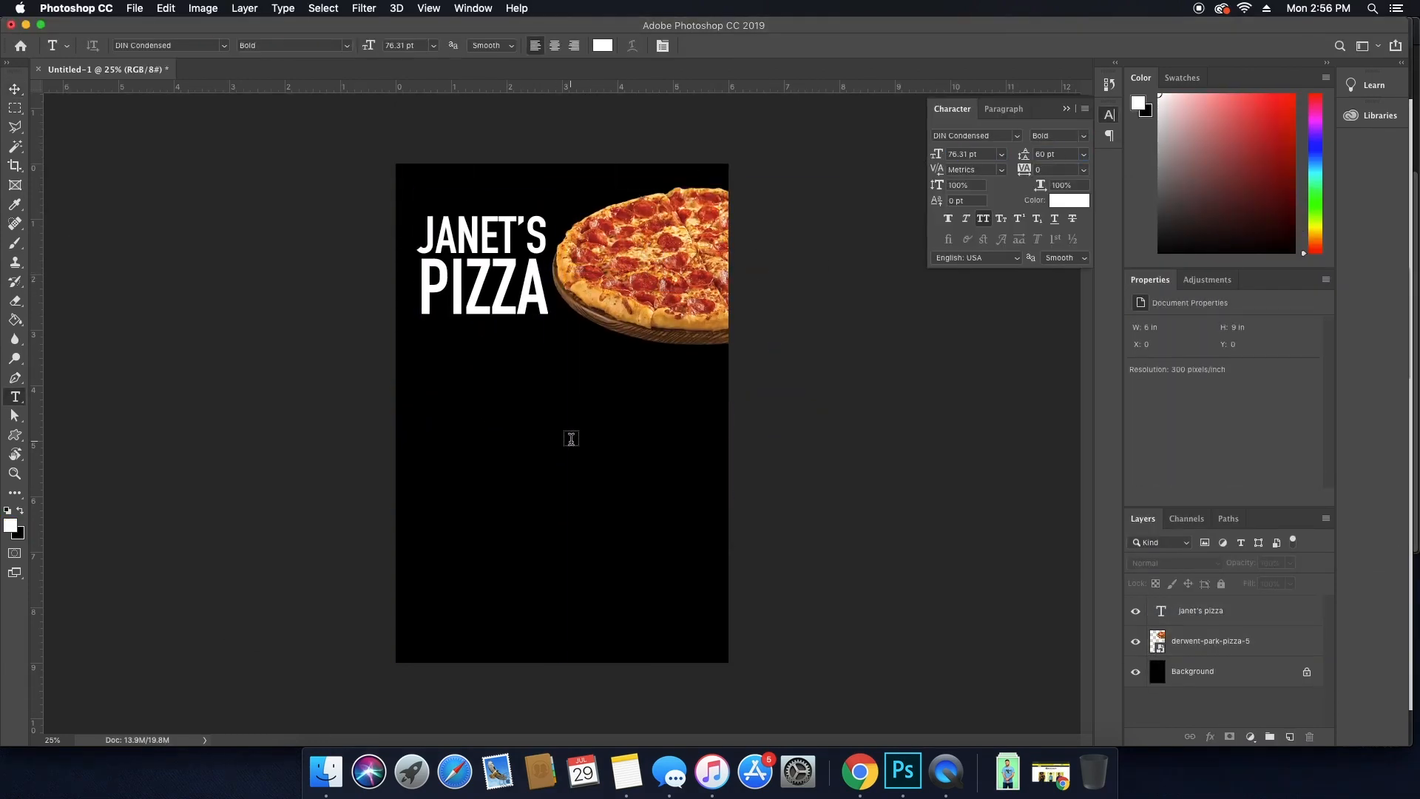
Add a 17.31 pt text box below the title listing pepperoni, cheese, vegetarian, meat lovers, hawaian style, brooklyn style, detroit style and chicago style.
drag(415, 349, 563, 640)
drag(369, 46, 362, 46)
text(pepperoni cheese vegetarian meat lovers hawaian style brooklyn style detroit style chicago style)
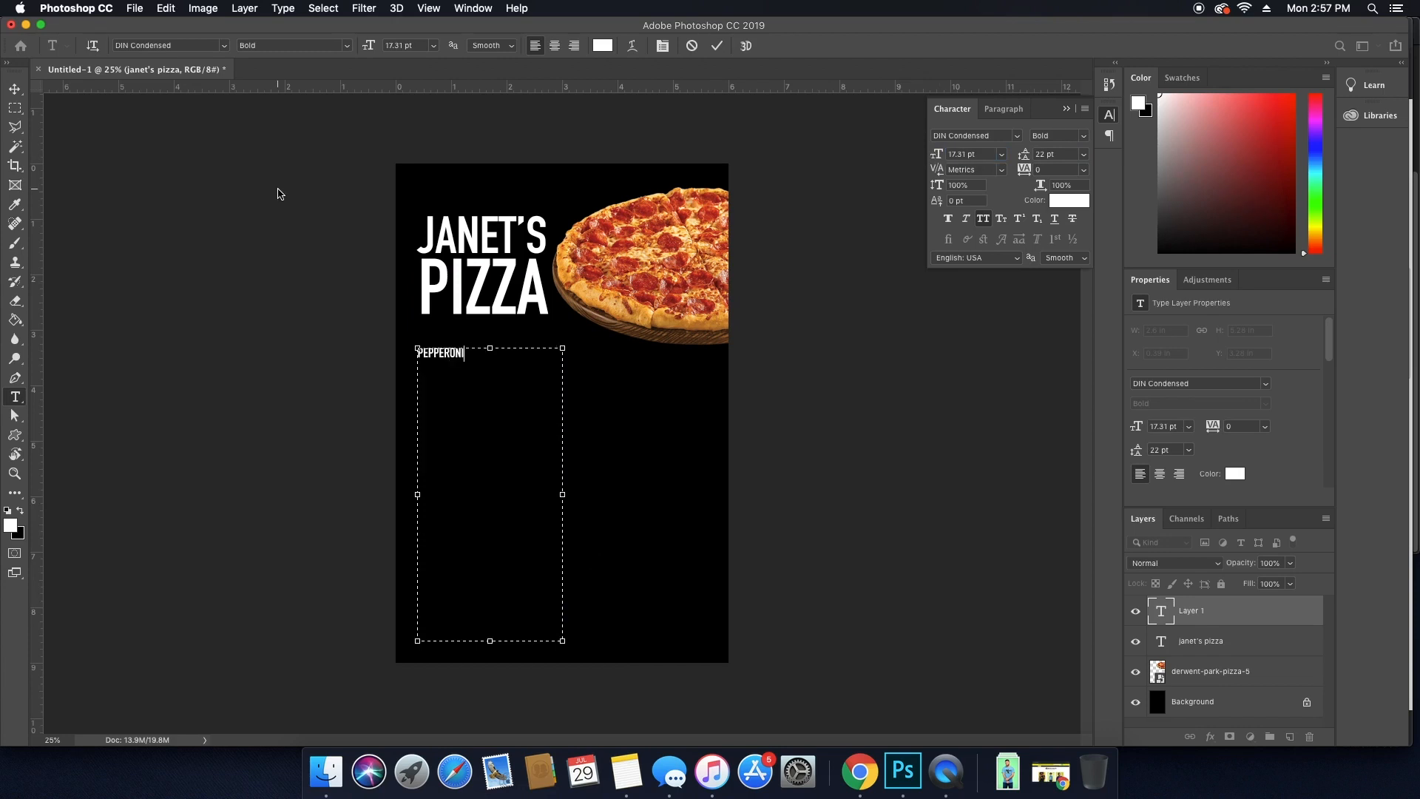
drag(489, 640, 490, 481)
click(716, 46)
Add dotted leaders and prices to the first four pizzas: pepperoni 9.99, cheese 8.99, vegetarian 12.99 and meat lovers 14.99.
click(504, 356)
text(...............................9.99)
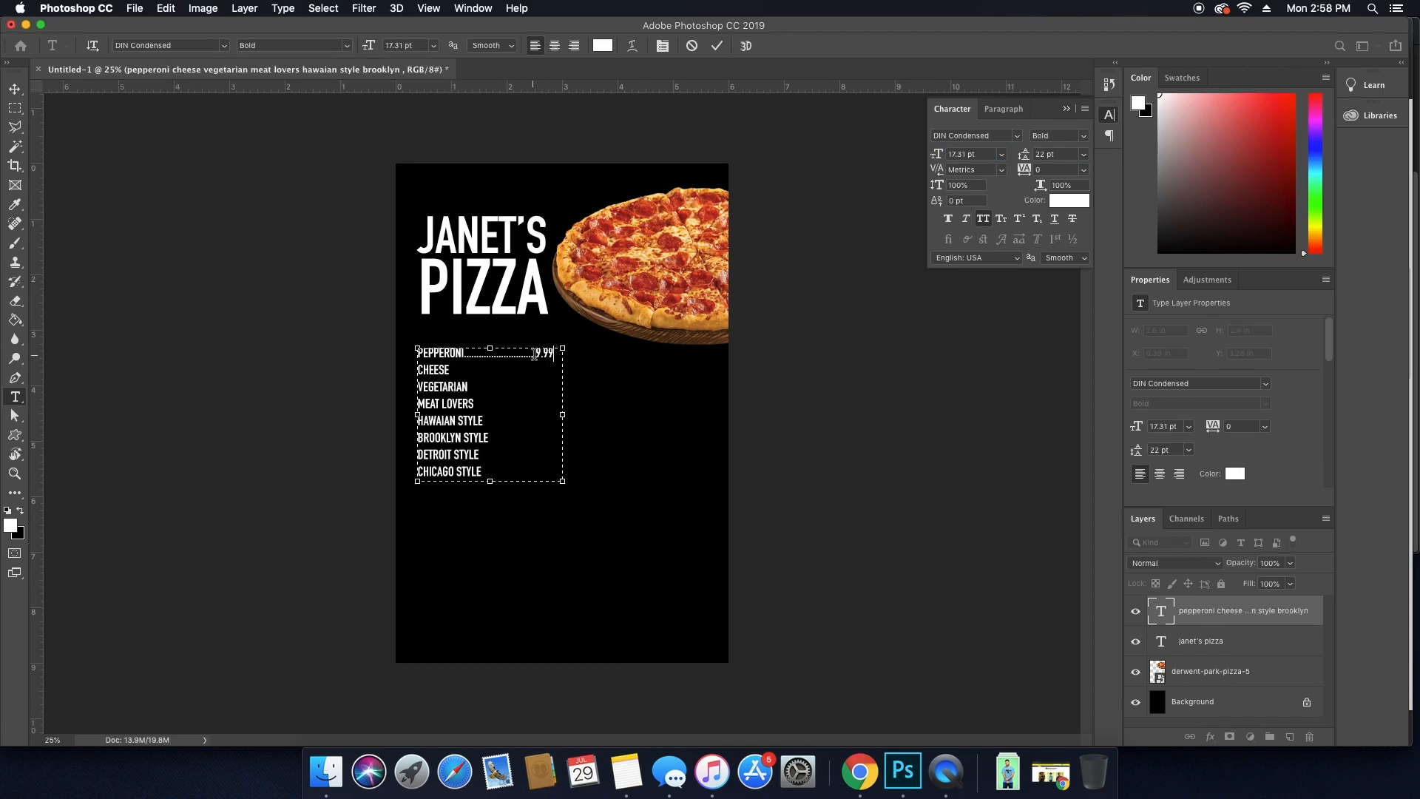
click(522, 370)
text(......................................8.99)
click(518, 386)
text(............................12.99)
click(518, 403)
text(..........................14.99)
Complete the pizza list's prices with hawaian style 12.99, brooklyn style 11.99, detroit style 12.99 and chicago style 14.99.
click(548, 420)
text(12.99)
click(489, 437)
text(....................11.99)
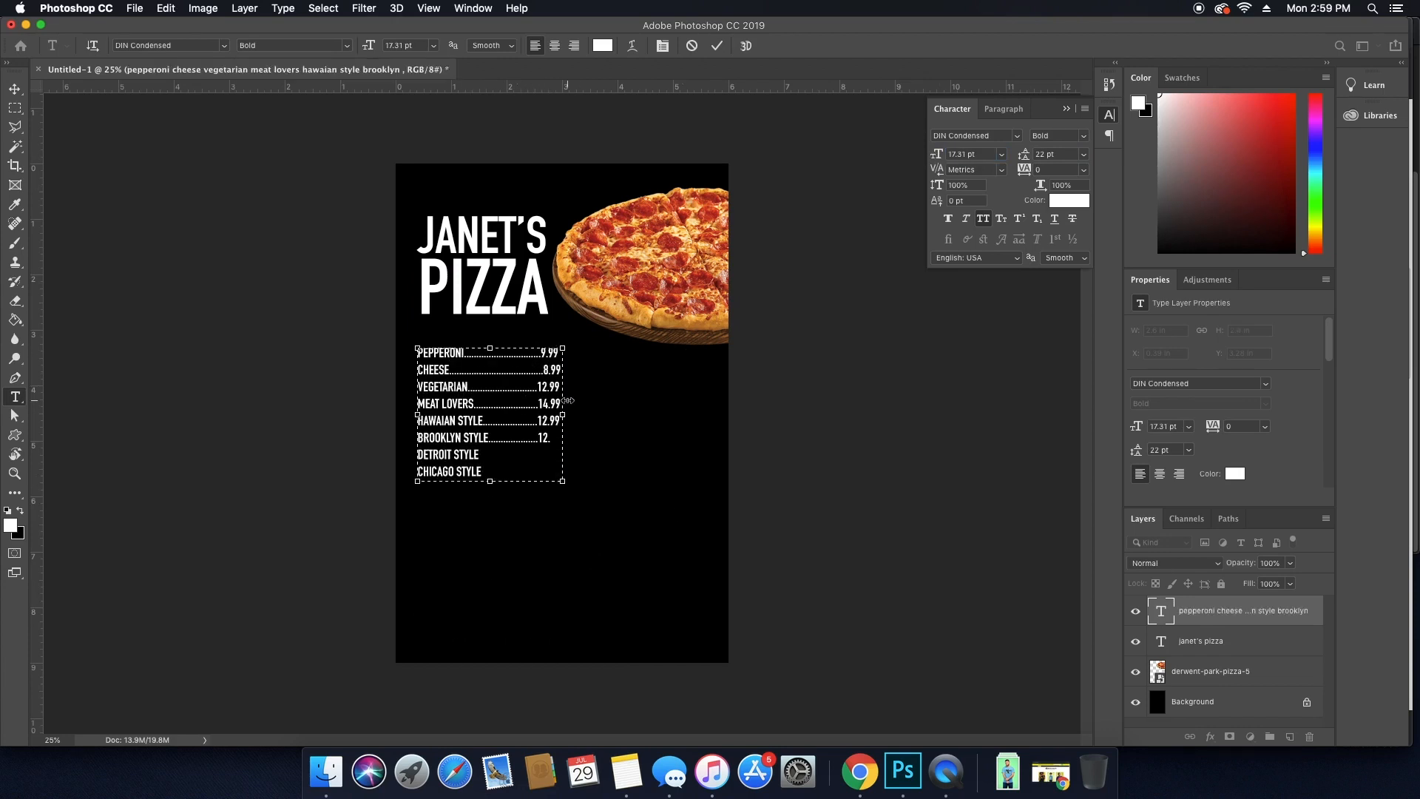
click(479, 454)
text(.........................12.99)
click(482, 471)
text(......................14.99)
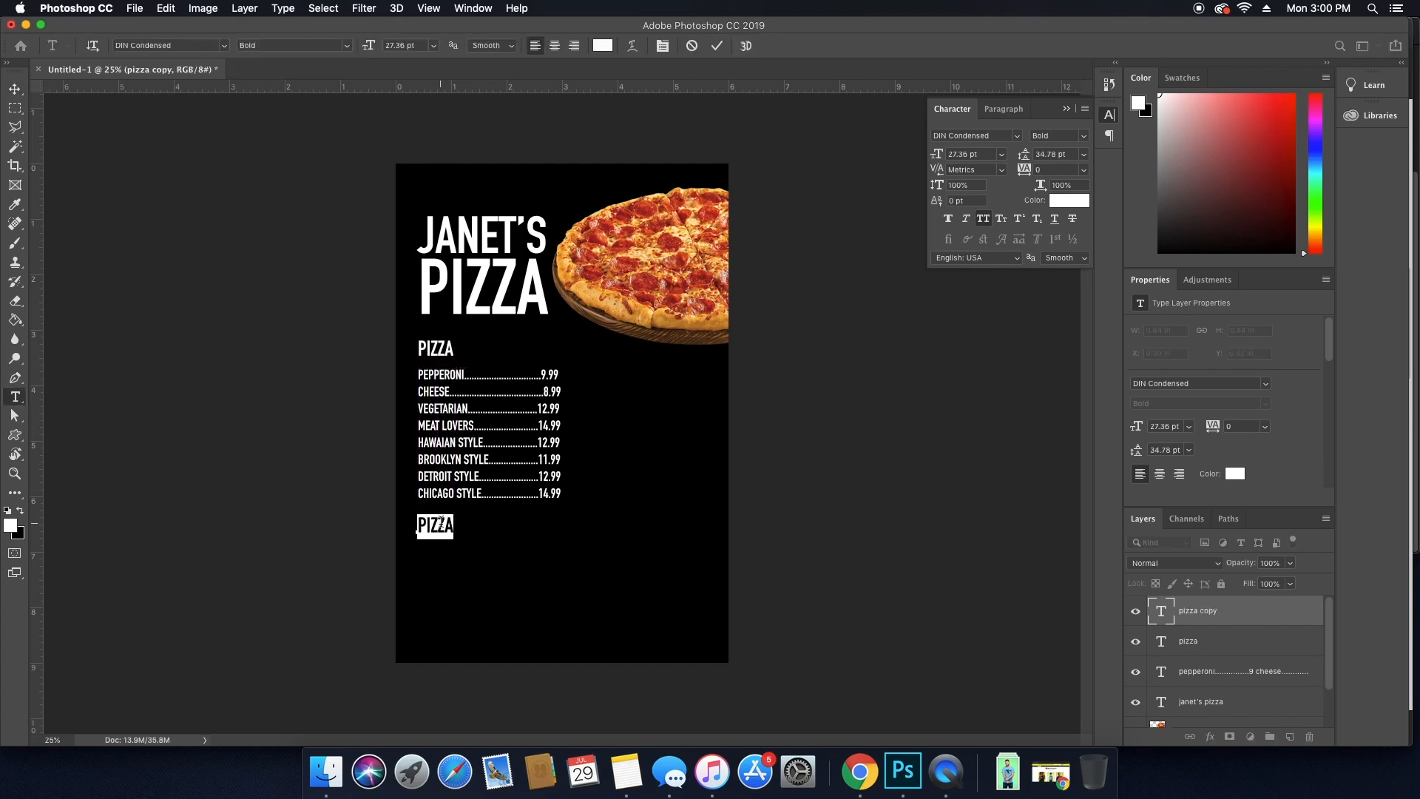
Retitle the copied heading as Side Orders and rewrite a copied price list beneath it with breadsticks (5), wings(6), wings (10) and cookies.
text(side orders)
click(1191, 673)
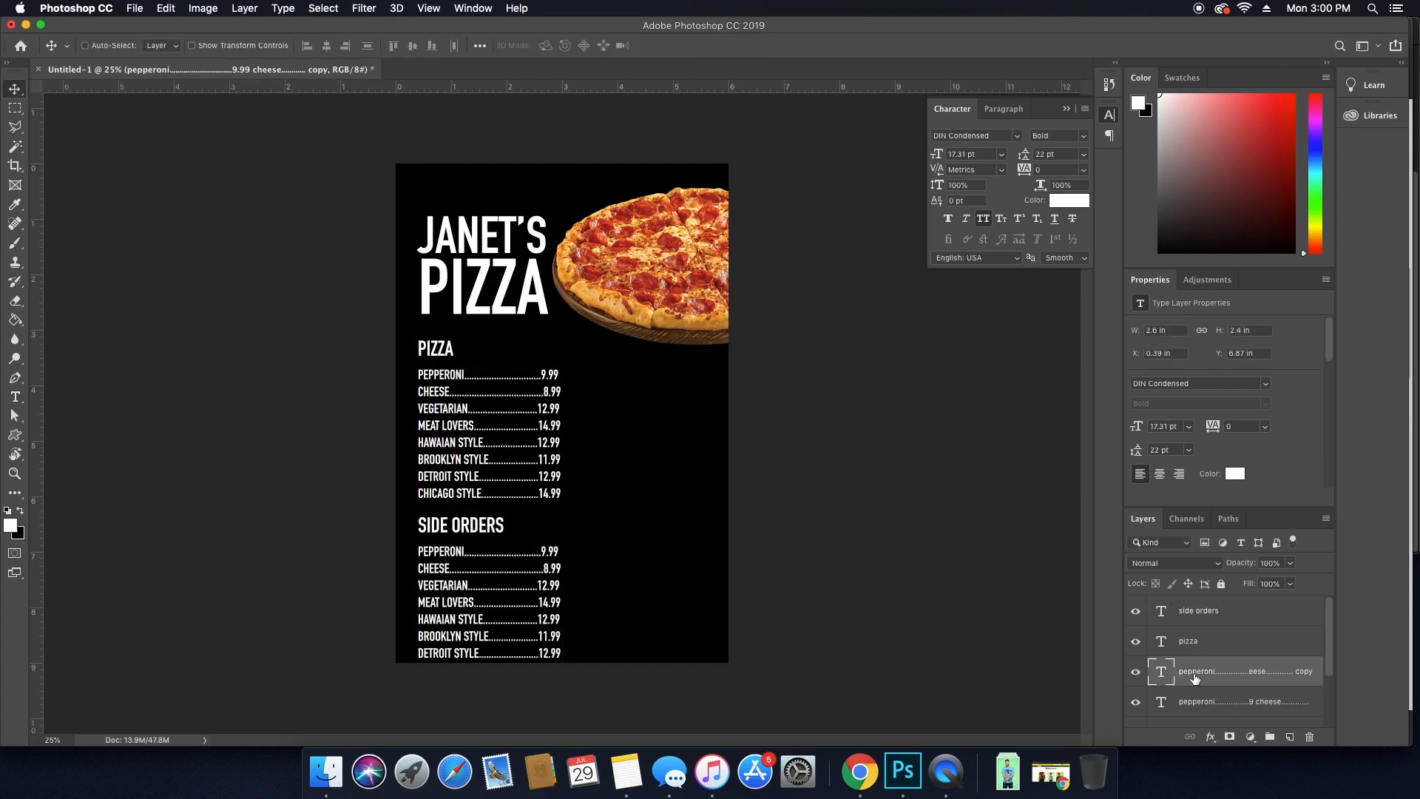
double_click(448, 551)
text(breadsticks (5))
double_click(436, 569)
text(wings(6))
double_click(444, 586)
text(wings (10))
drag(474, 603, 411, 601)
text(cookies)
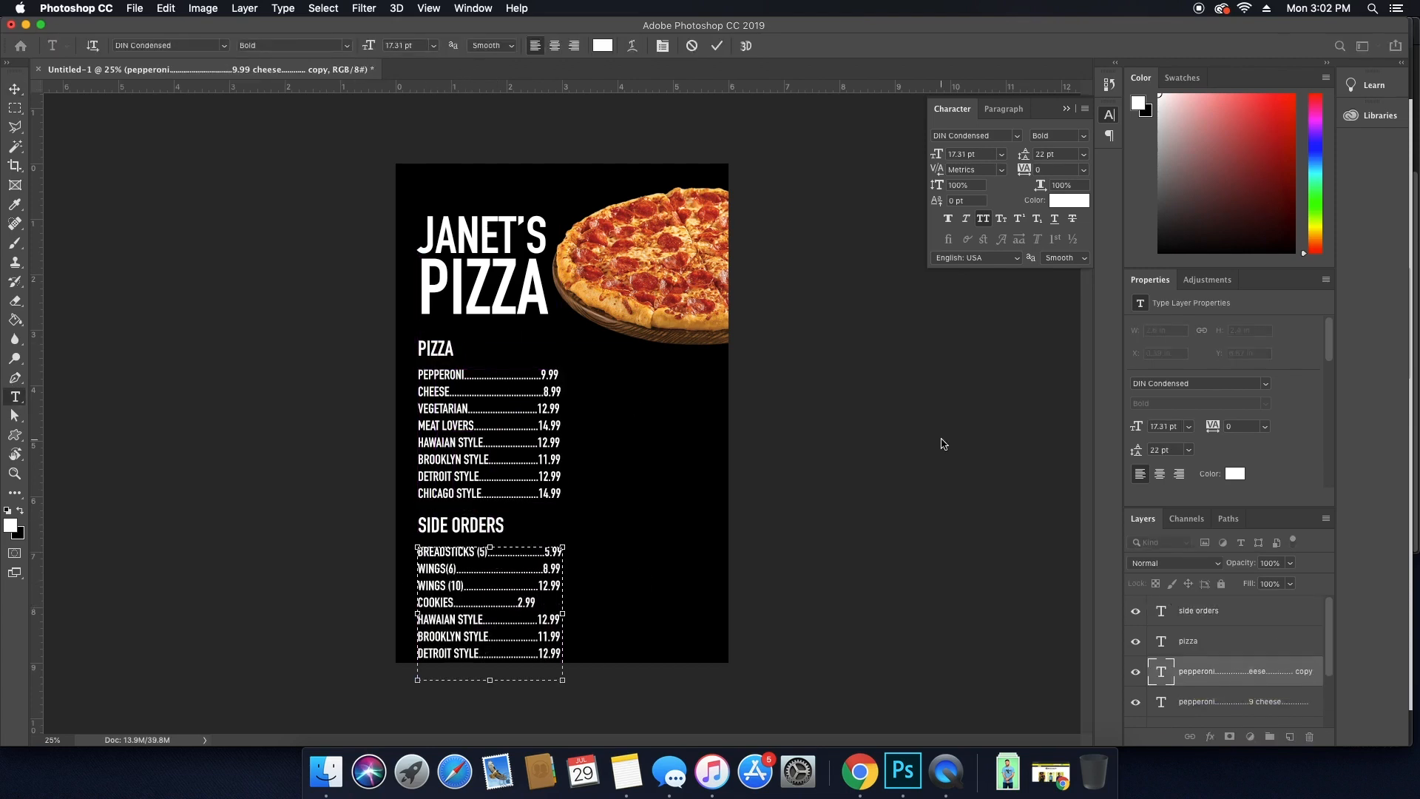
Extend the cookies entry with (4), remove the leftover pizza lines and add cheese bread (6) at 8.99 to the side orders.
text( (4))
drag(562, 654, 418, 619)
key(BackSpace)
text(WINGS (6)..................................8.99)
text(cheese bread)
Copy the Side Orders heading into the second column and retitle it Drinks.
click(15, 89)
click(1198, 611)
drag(461, 526, 637, 526)
text(drinks)
Copy the side orders list under Drinks, rewrite it as 2 liter, beer (domestic) and beer (imported), and delete the leftover lines.
drag(471, 551, 647, 551)
text(2 literbeer (domestic)beer (imported))
drag(727, 637, 593, 620)
key(BackSpace)
click(15, 89)
super+click(1189, 611)
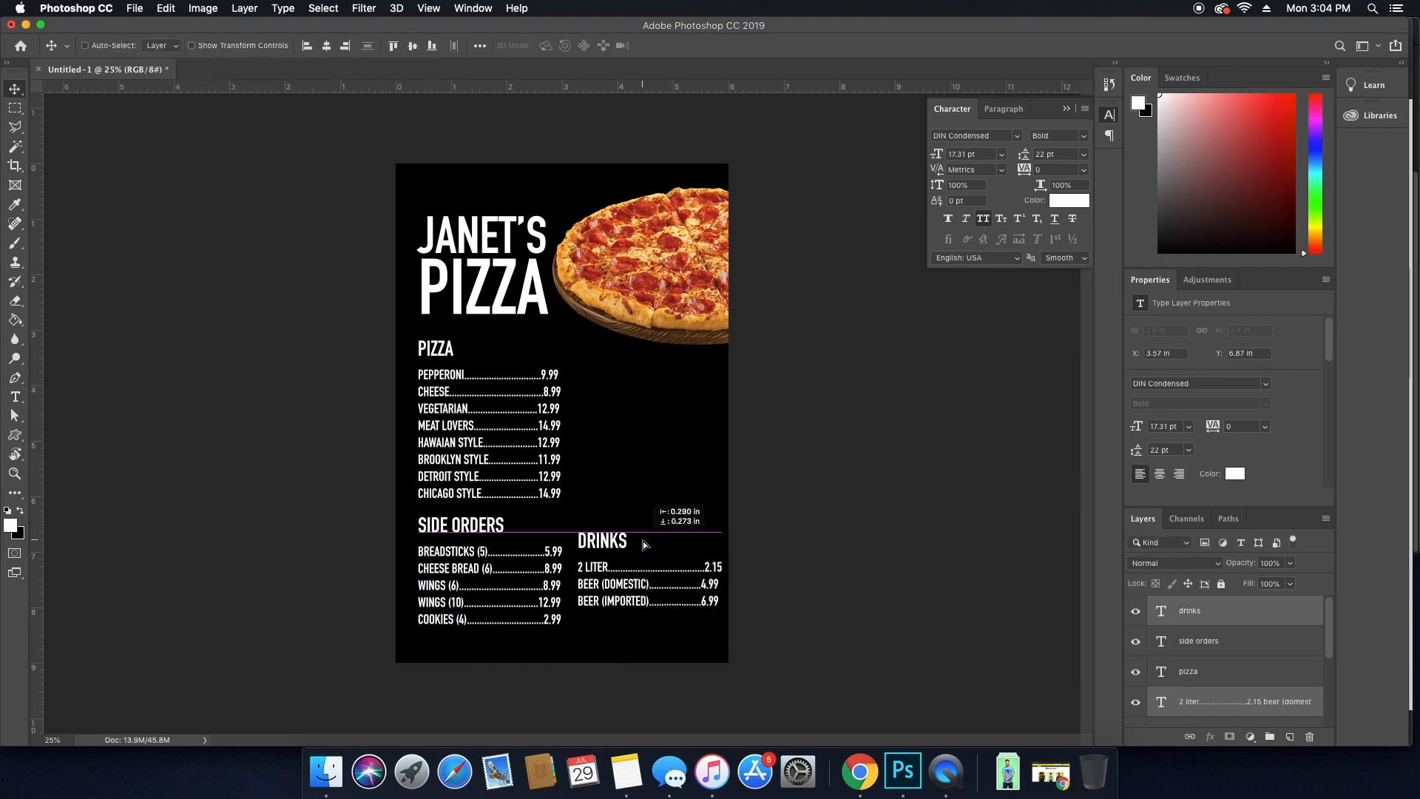
Place a copy of the Drinks heading below the drinks list and replace its text with the restaurant's phone number.
alt+drag(618, 526, 649, 624)
double_click(650, 625)
text(213.888.8888)
click(15, 89)
Check the pizza menu image results in Chrome, and return to Photoshop to add "(12 inch)" to the Pizza heading.
click(859, 771)
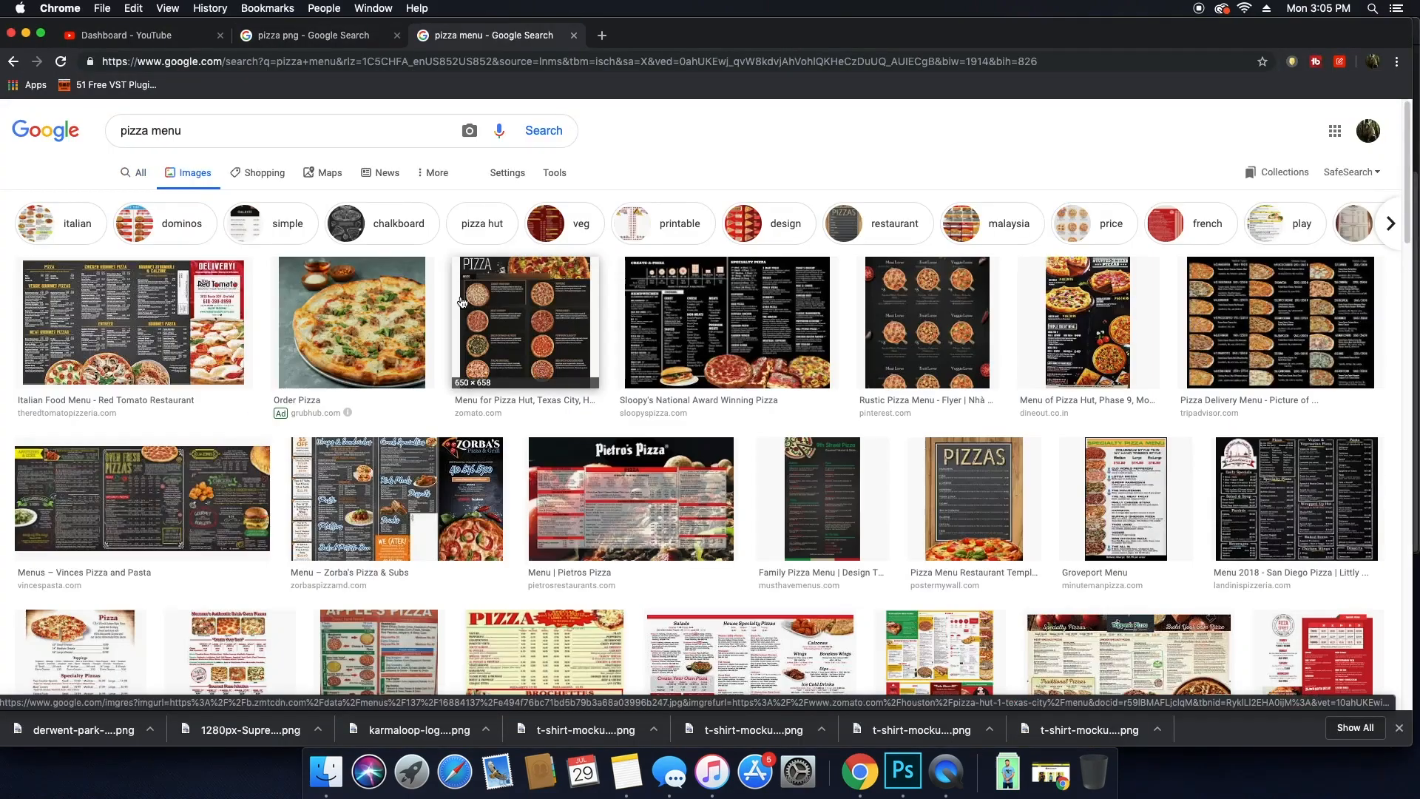
click(902, 772)
click(14, 396)
text((12 inch))
click(15, 88)
Copy the 12-inch heading and list into the second column as Pizza (6 inch), with pepperoni 6.99, cheese 5.99 and vegetarian 9.99.
alt+drag(486, 425, 647, 426)
text(6)
drag(701, 376, 708, 392)
text(65)
drag(698, 409, 706, 408)
text(9.99)
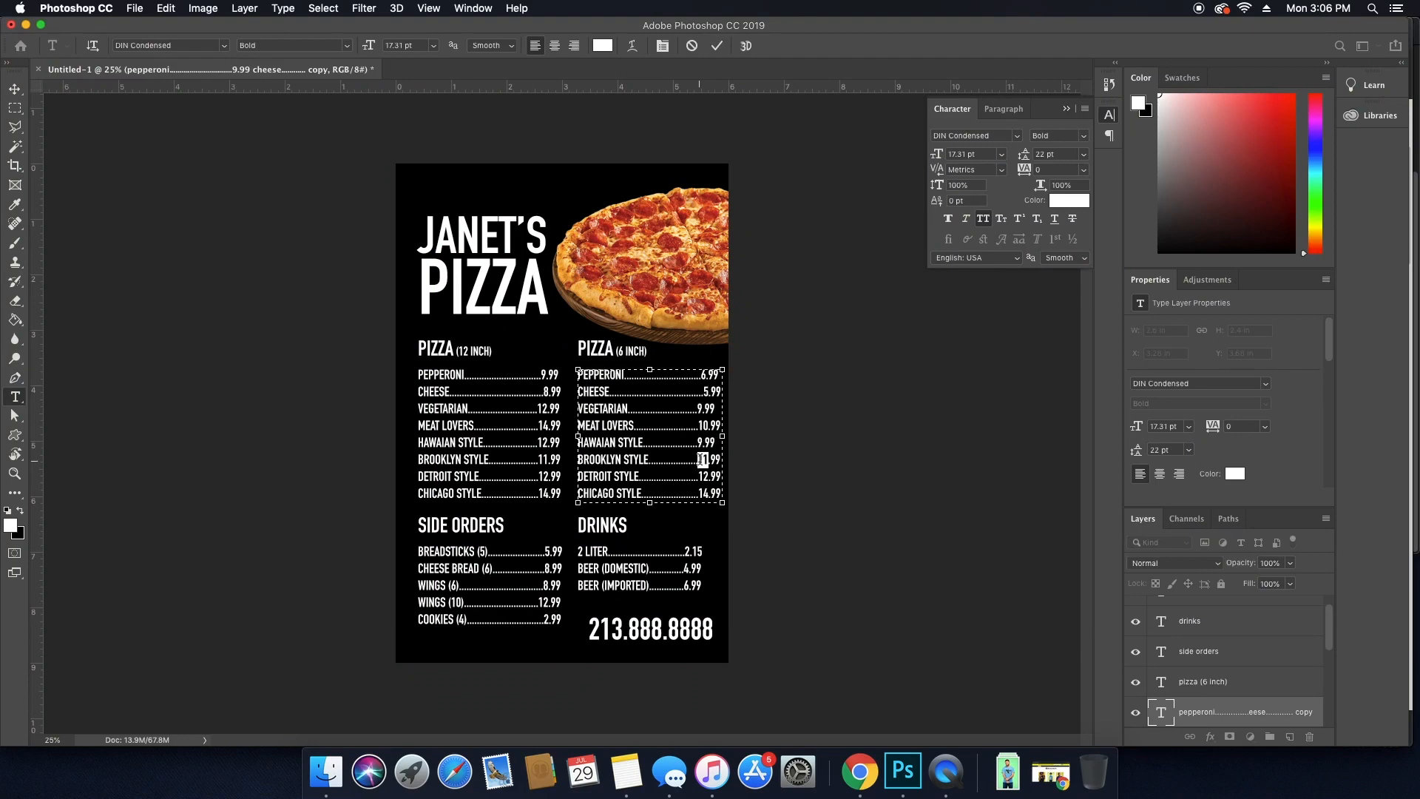
Enter the restaurant's street address in a text line below the side orders list.
click(1003, 109)
click(1028, 135)
click(15, 89)
double_click(482, 631)
text(1234 pizza street, pizza city, usa)
key(super+a)
Copy the phone number line above itself, change the copy to "yes, we deliver!" and make it italic.
mouse_move(649, 629)
alt+mouse_down()
mouse_move(482, 631)
mouse_move(651, 612)
alt+mouse_up()
click(14, 89)
text(yes, we deliver!)
click(965, 219)
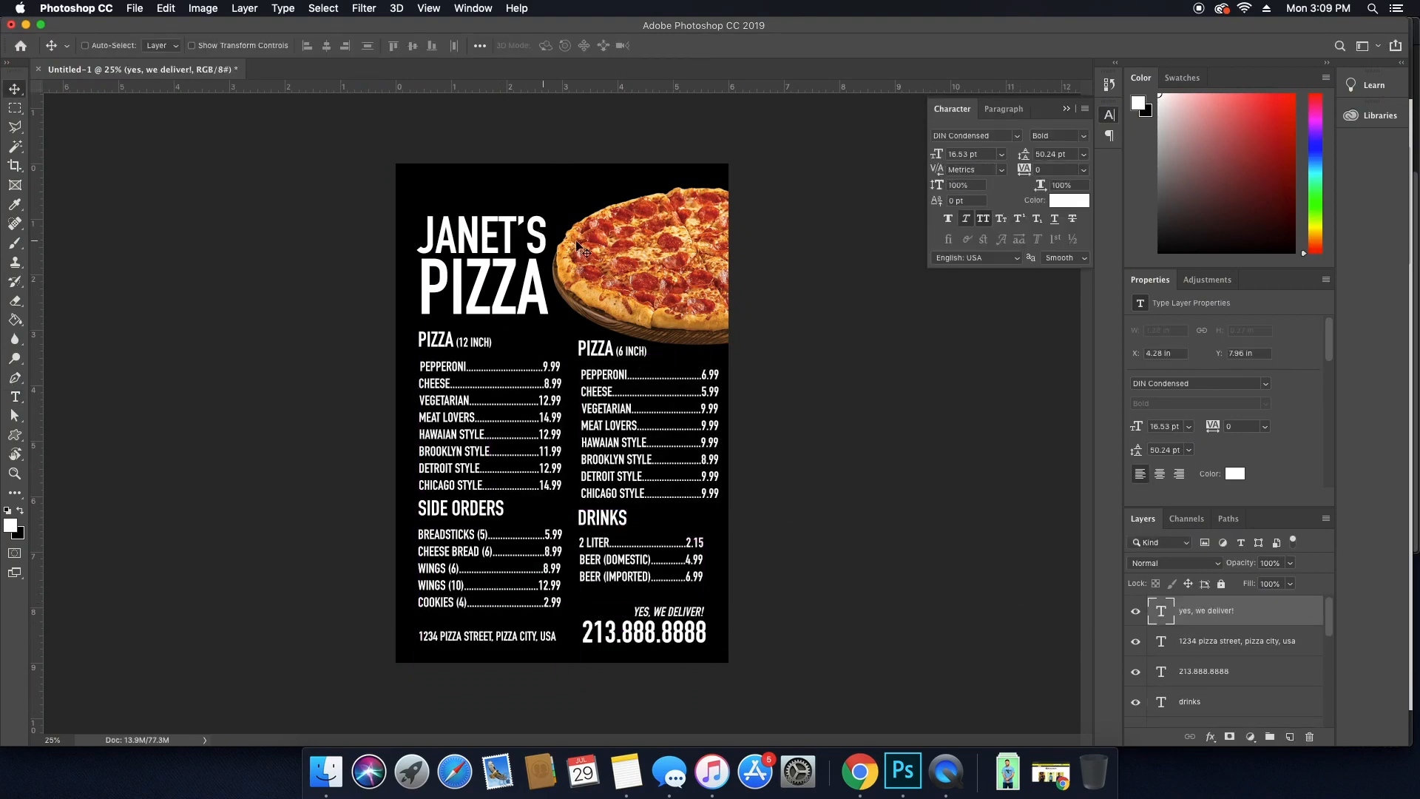
Scale down the pizza photo and color the section headings, street address and phone number yellow.
key(super+t)
drag(552, 346, 551, 302)
click(1069, 200)
click(1069, 201)
super+click(1204, 672)
click(1069, 201)
Color the JANET'S PIZZA title black and draw a yellow rectangle behind it, extending to the page's left edge.
click(508, 198)
click(1100, 297)
click(1209, 702)
click(14, 435)
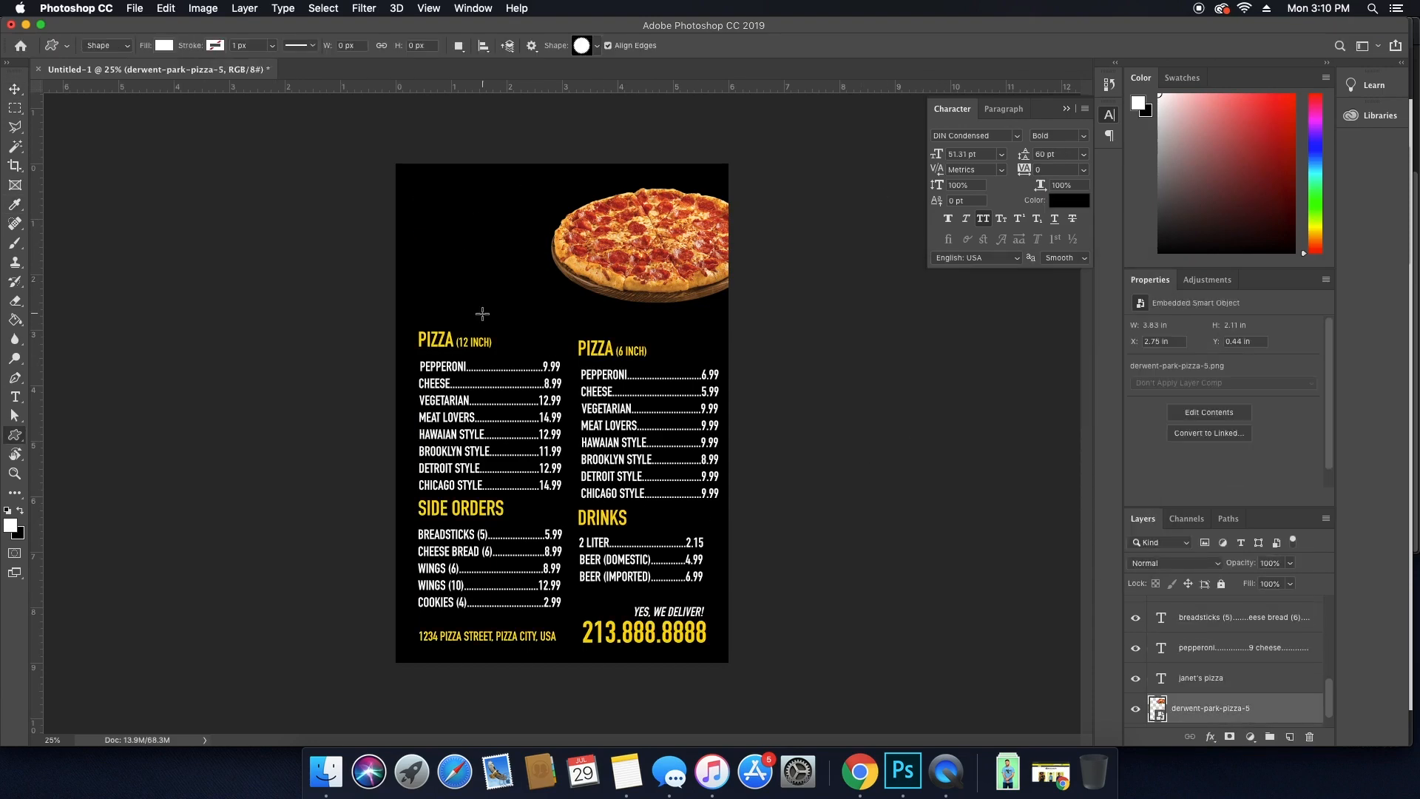
drag(396, 176, 559, 311)
click(1099, 297)
Set the word PIZZA in the title in Cocogoose and fill its letter A as a solid black triangle on a new layer.
double_click(482, 270)
key(super+equal)
key(super+equal)
key(super+equal)
key(super+equal)
click(15, 127)
click(69, 139)
click(1289, 737)
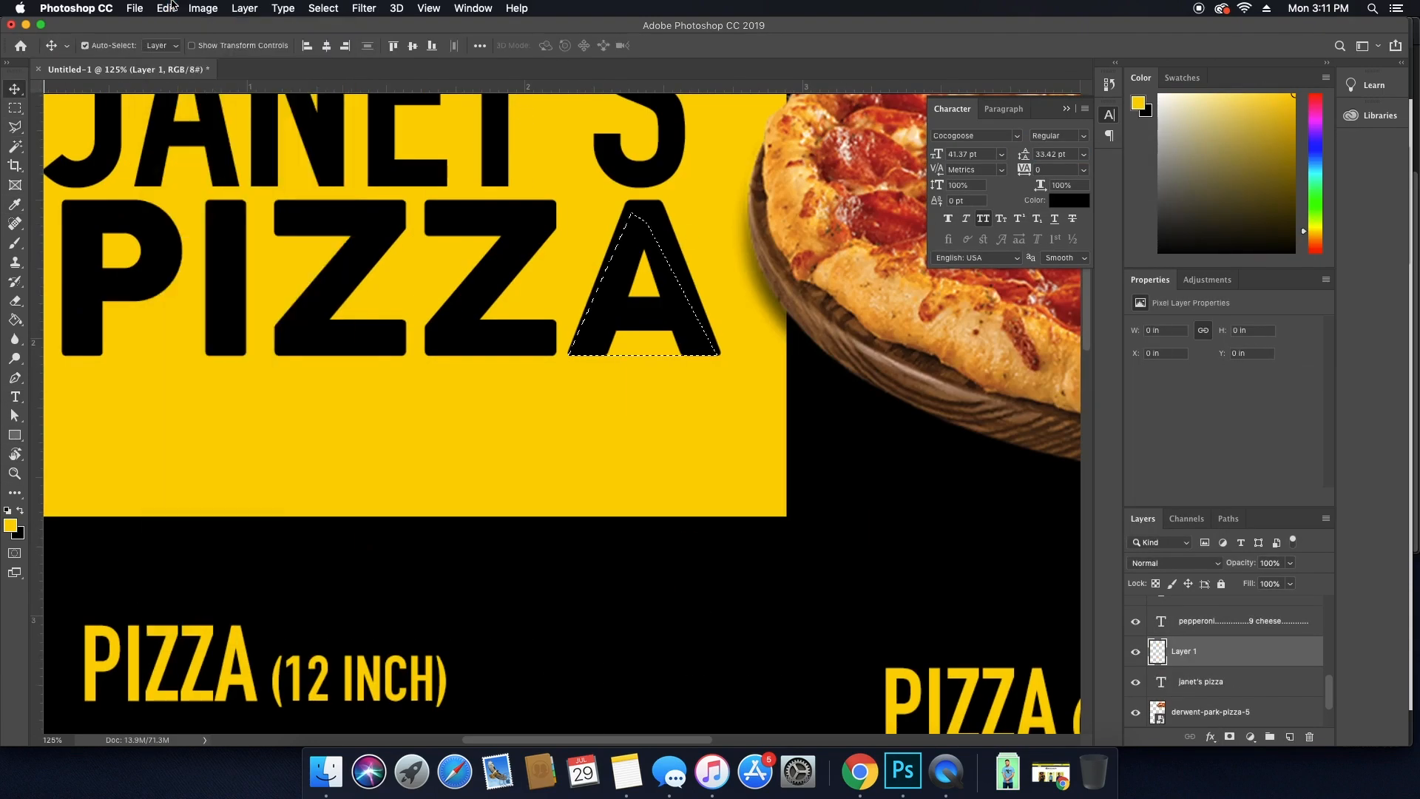
key(super+BackSpace)
key(super+d)
Draw a small orange circle on the black triangle and duplicate it until five circles are spread over the slice as pepperoni.
click(15, 435)
drag(609, 271, 635, 297)
mouse_move(623, 284)
alt+mouse_down()
mouse_move(668, 304)
mouse_move(589, 318)
mouse_move(622, 232)
alt+mouse_up()
alt+drag(622, 233, 675, 259)
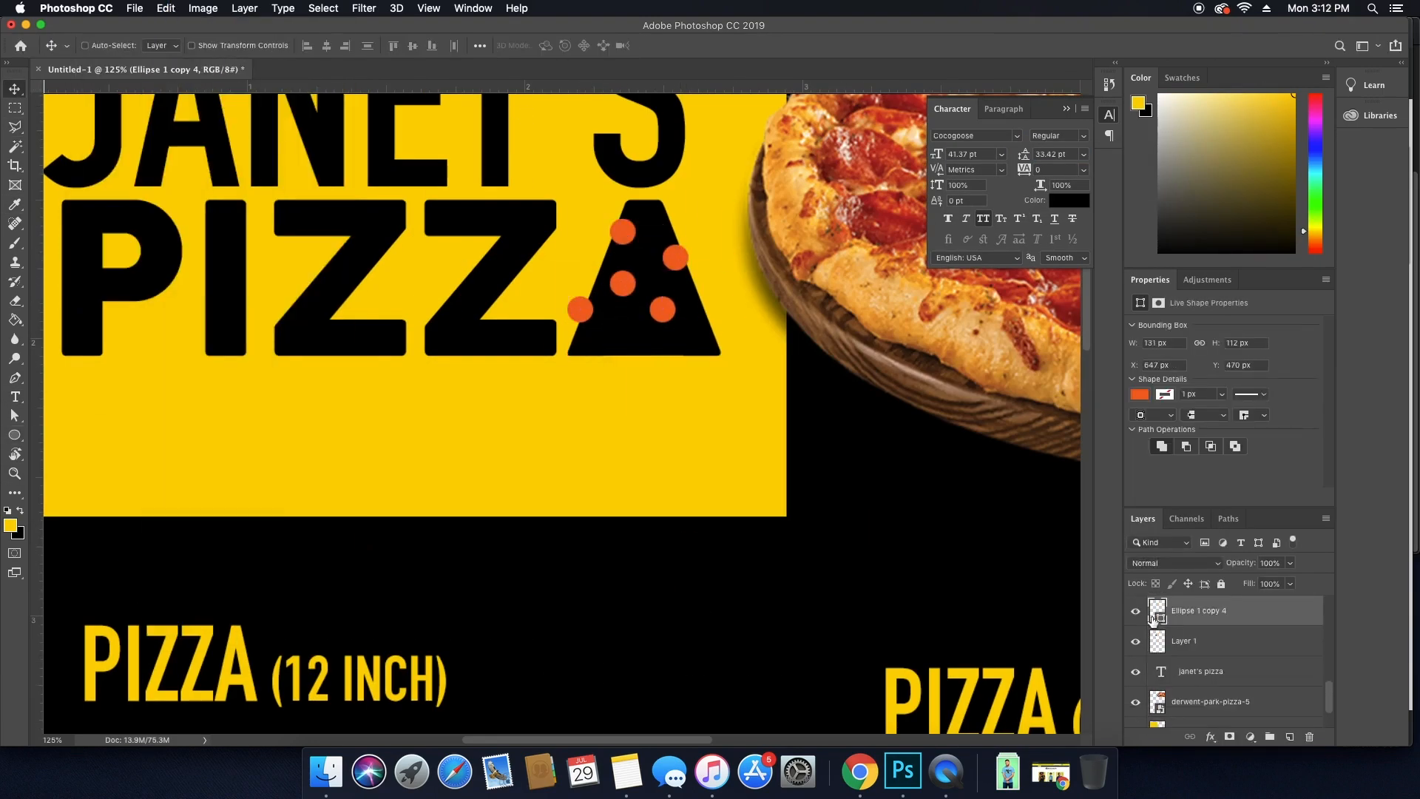
Mask the orange circles to the triangle's outline and merge them with the slice and title layers.
click(1230, 736)
key(super+equal)
shift+click(1230, 651)
key(super+e)
Delete a thin horizontal strip across the lower part of the letter A's slice to separate a crust.
click(15, 108)
drag(234, 368, 752, 377)
key(BackSpace)
key(super+minus)
key(super+minus)
key(super+minus)
key(super+minus)
key(super+minus)
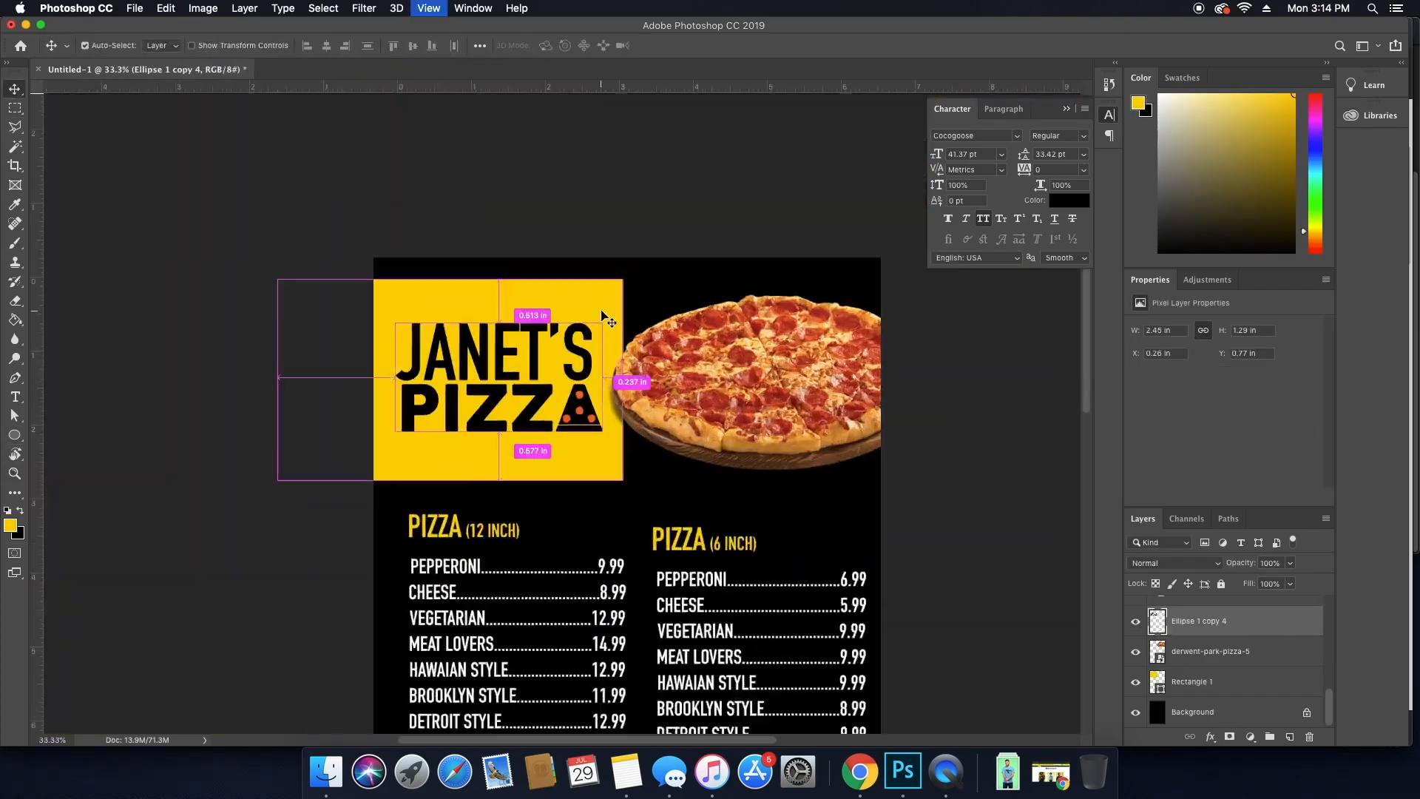
Add a reversed radial Gradient Overlay to the yellow rectangle behind the logo, using the Overlay blend mode.
double_click(1257, 682)
click(763, 341)
click(1009, 172)
click(987, 22)
click(1048, 208)
click(964, 235)
click(1008, 226)
click(1002, 240)
click(1009, 172)
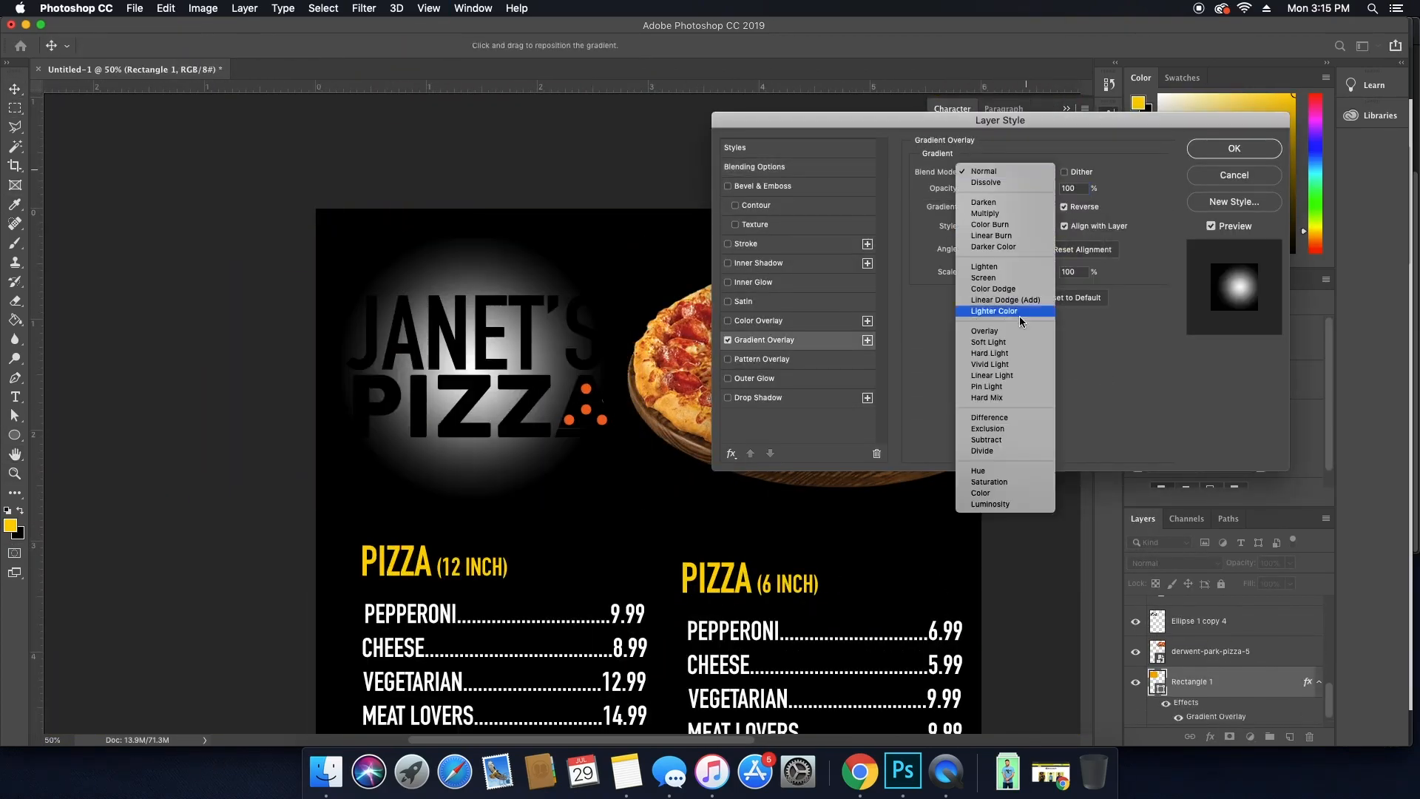
click(1021, 330)
click(1234, 149)
Bring in the horizontal line pattern from Chrome above the Background layer and merge its copies into one layer covering the page.
scroll(562, 415, down, 3)
click(859, 771)
click(903, 771)
click(1193, 712)
key(super+v)
key(super+e)
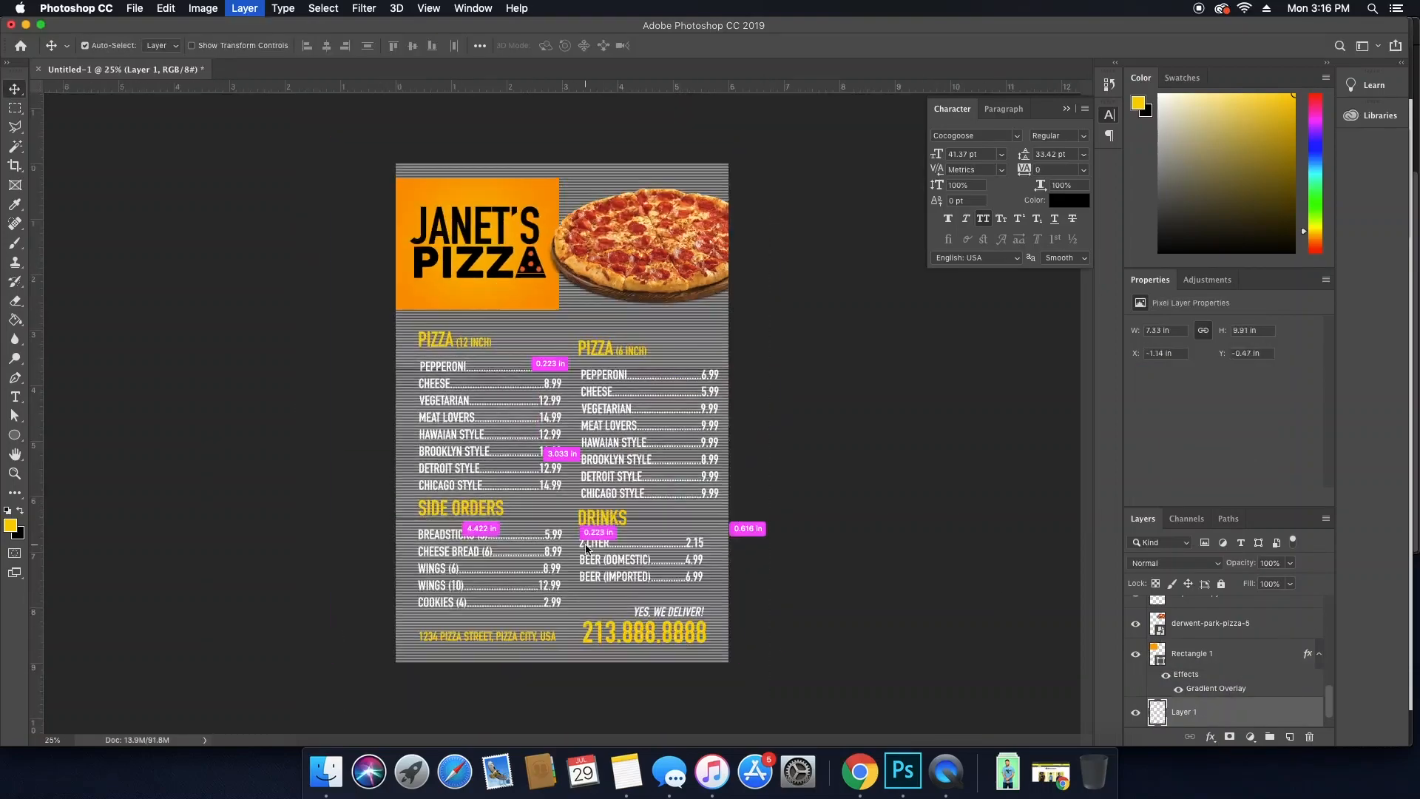
Add the tagline "The cheesiest pizza on the planet" below the logo.
key(super+equal)
key(super+equal)
key(t)
click(498, 328)
text(The cheesiest pizza on the planet)
Color the word "cheesiest" in the tagline dark red, #b70606.
key(super+a)
double_click(444, 323)
click(603, 45)
click(951, 358)
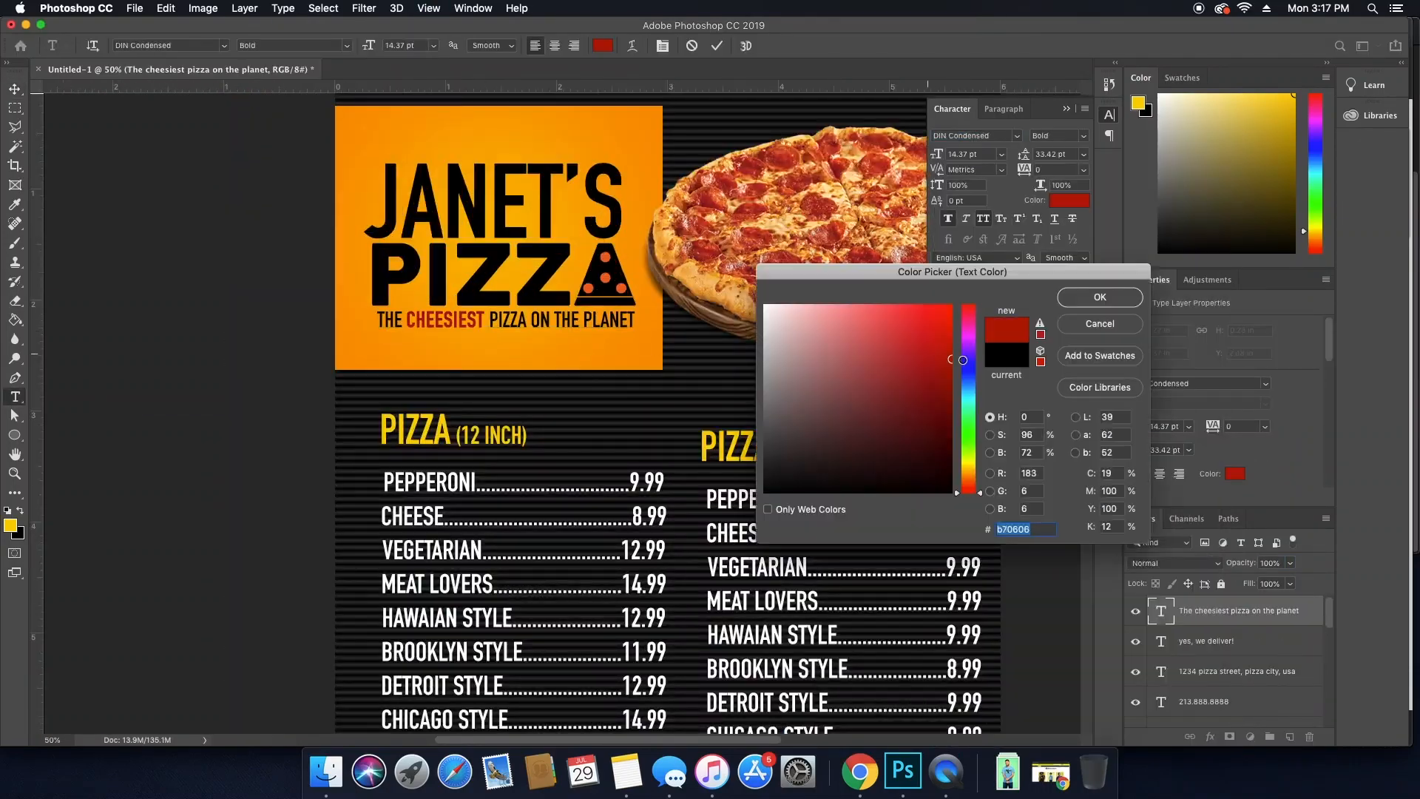
click(1100, 298)
Apply a Gradient Overlay to the restaurant's phone number text.
key(super+minus)
double_click(1265, 701)
click(777, 340)
click(1233, 147)
Place a copy of the orange gradient rectangle behind the 6-inch pizza list and color the list text black.
key(super+j)
drag(473, 122, 710, 370)
click(1069, 201)
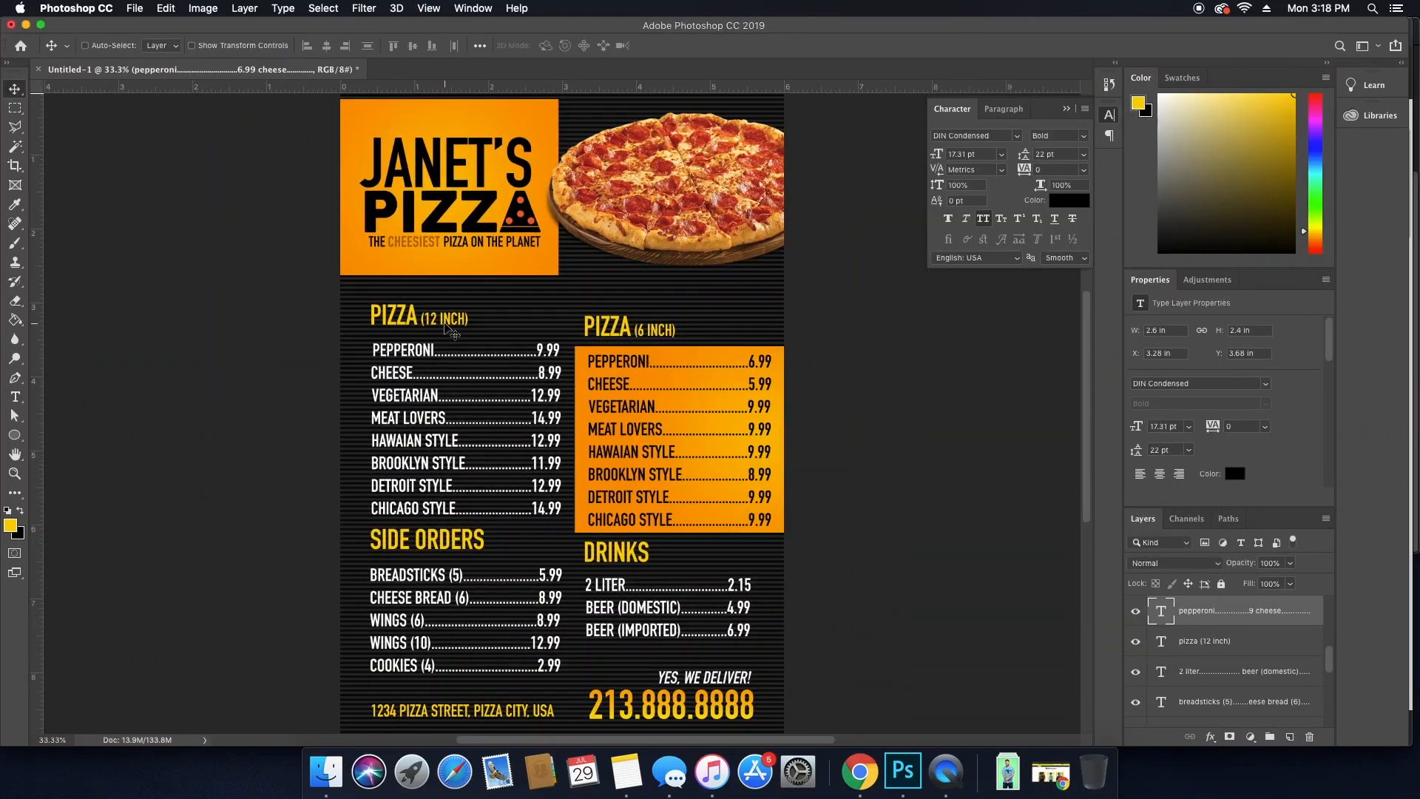
Place another copy of the gradient rectangle behind the side orders list, adjusting its gradient and fitting its size to the list.
drag(688, 444, 458, 636)
double_click(1263, 681)
click(1233, 146)
super+click(474, 584)
key(super+equal)
drag(479, 558, 518, 560)
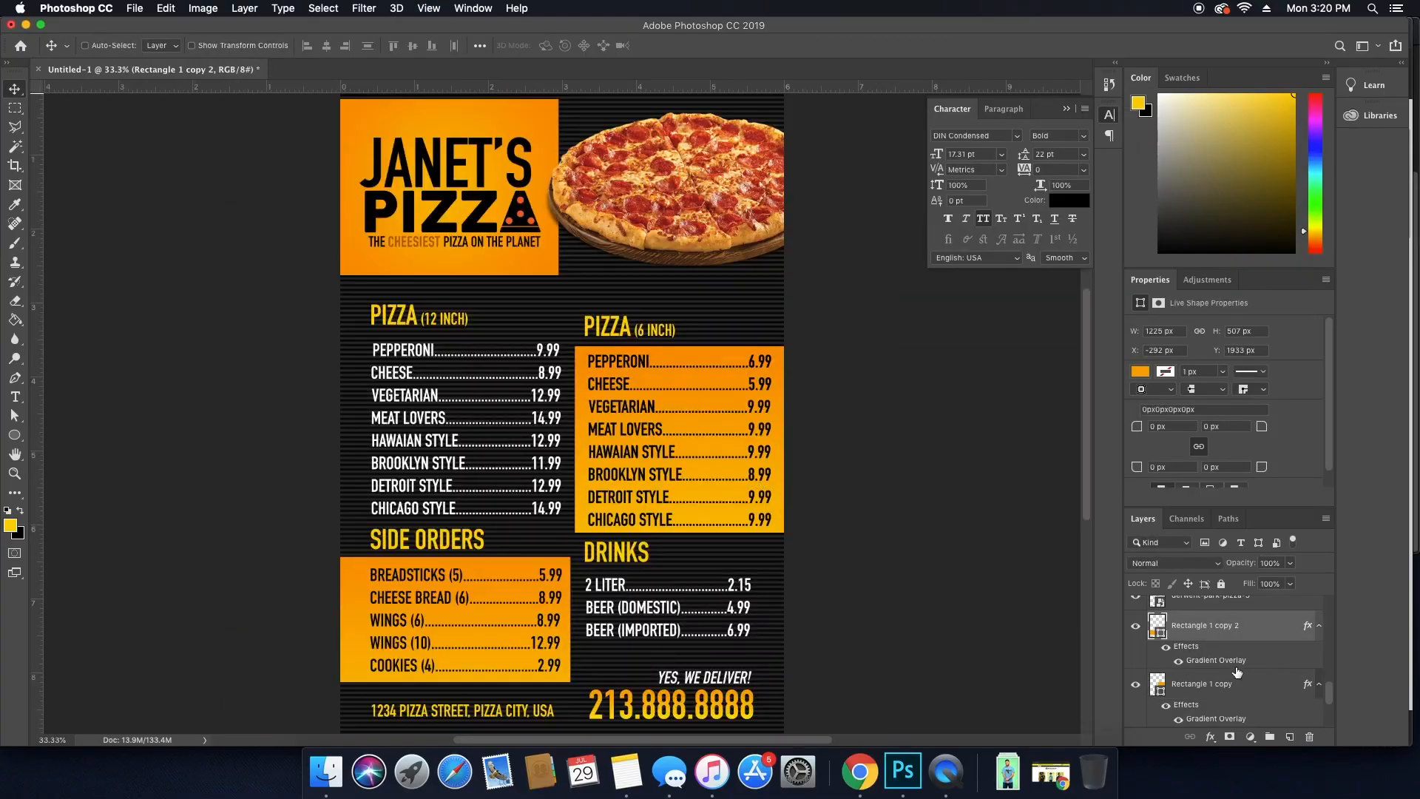